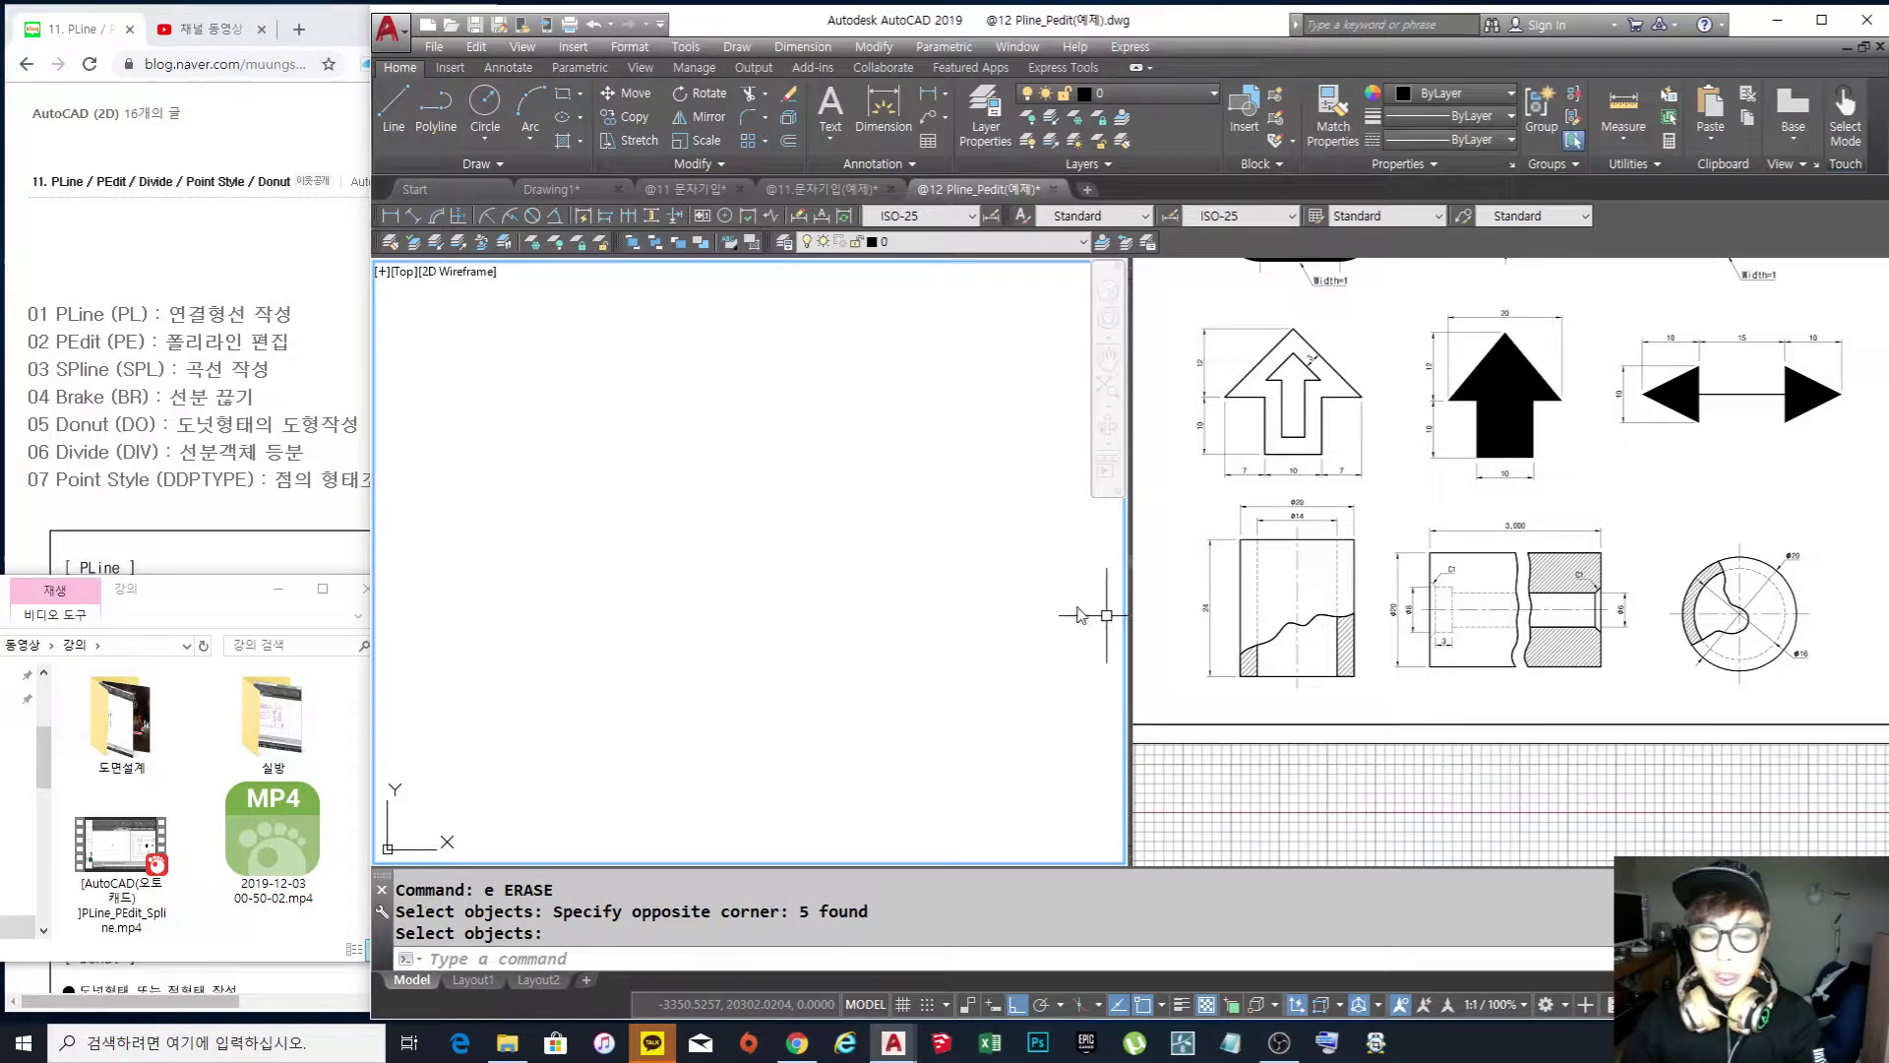
pyautogui.click(726, 589)
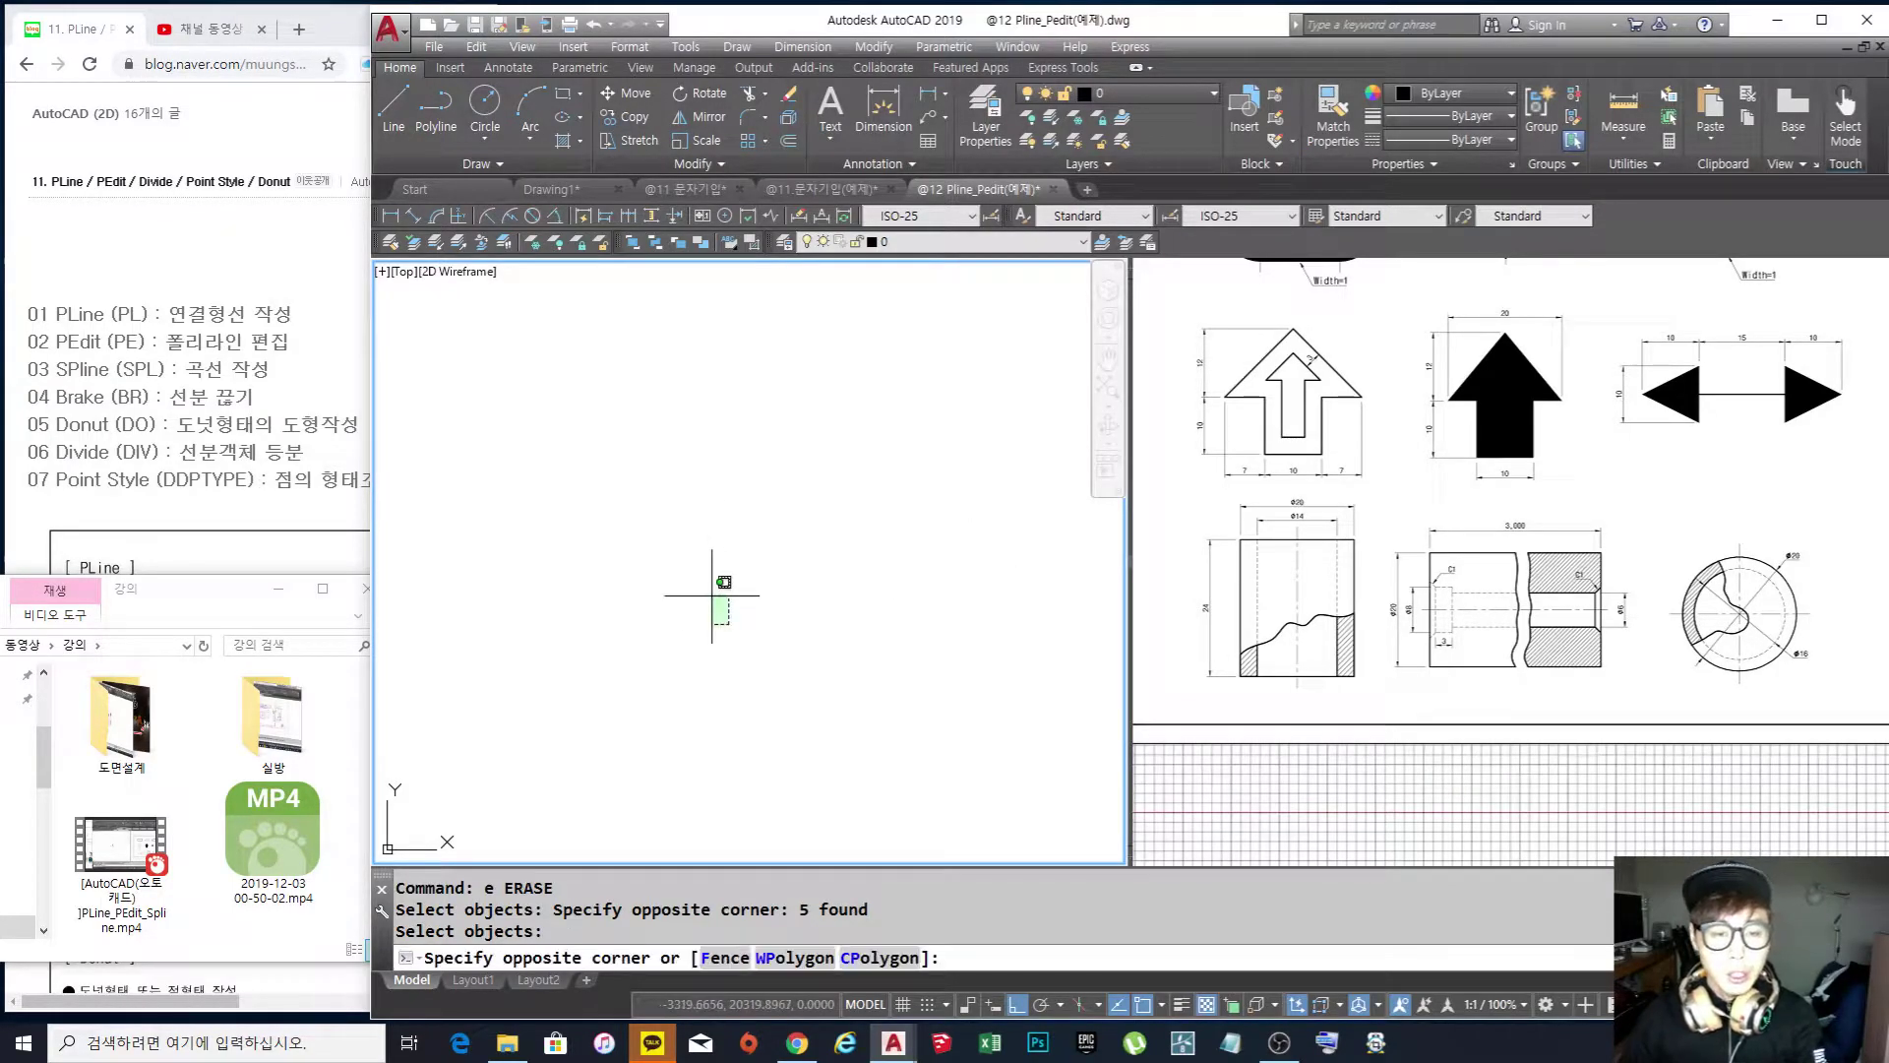
pyautogui.click(689, 545)
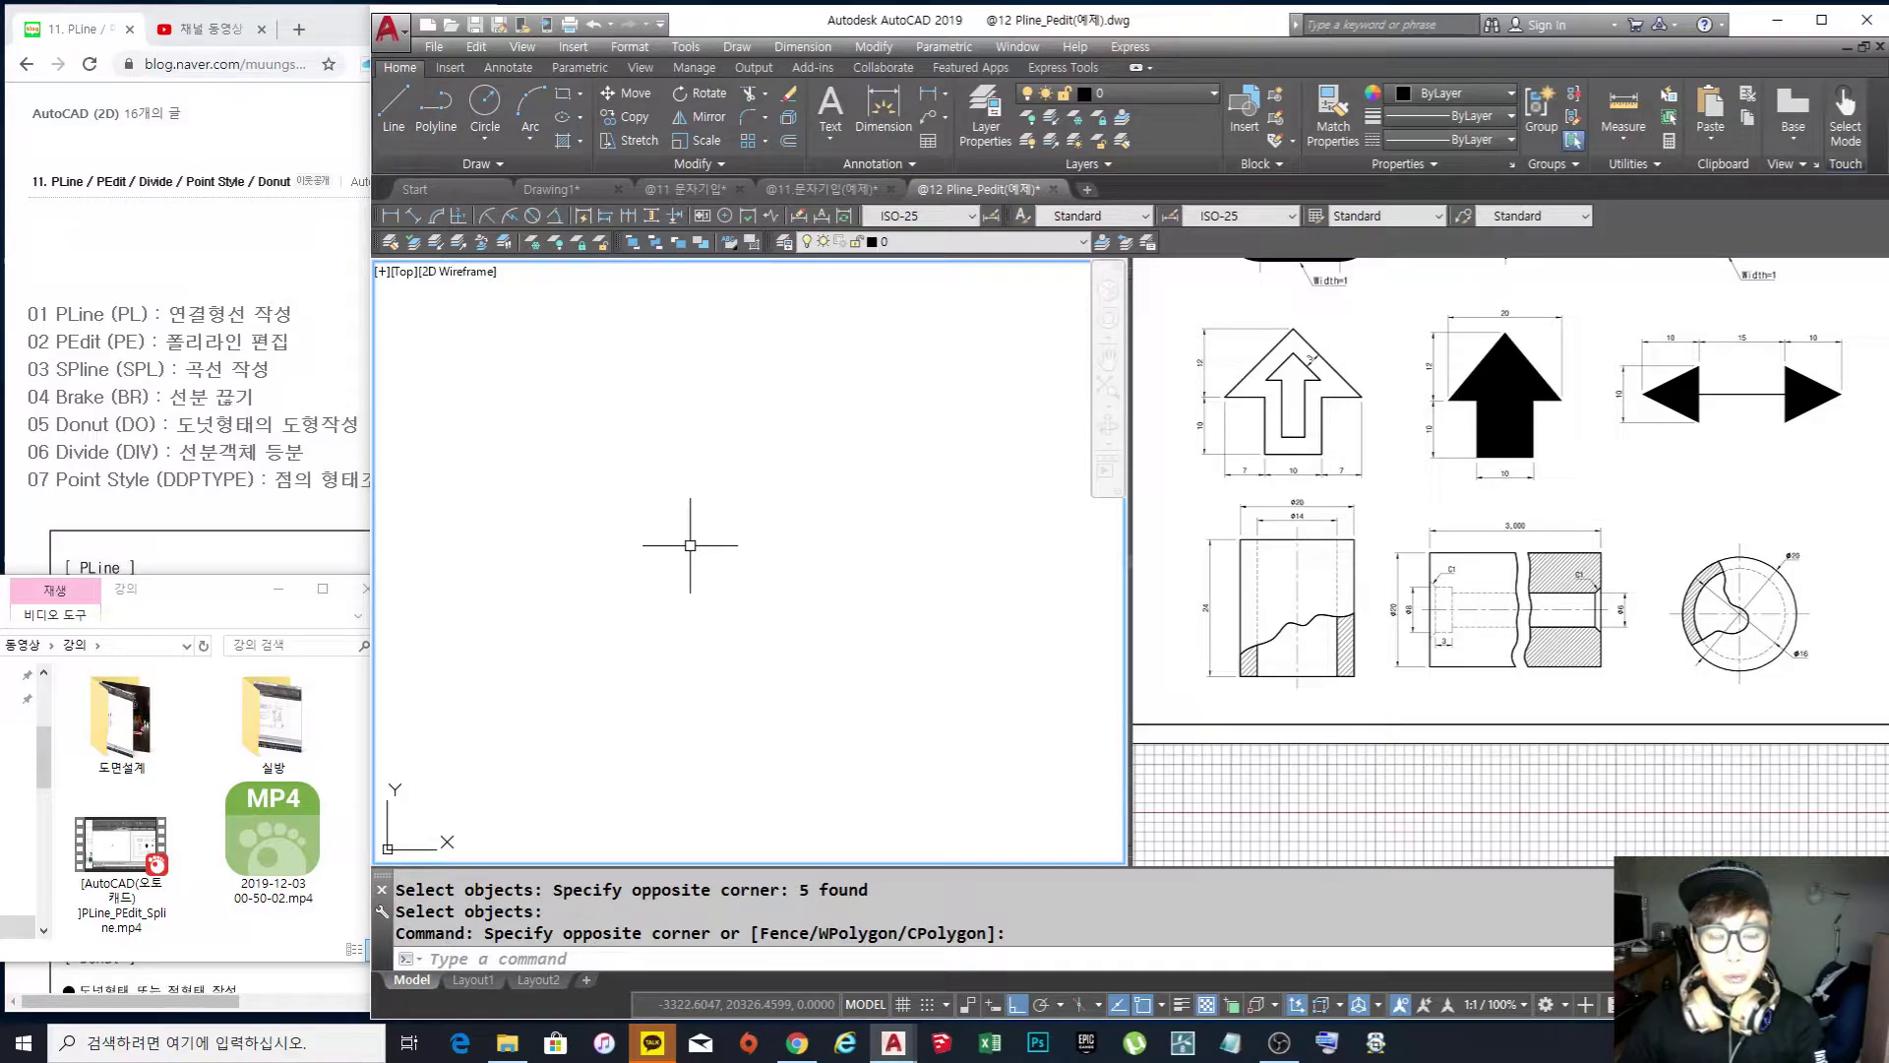
# Draw a horizontal line in the middle of the empty drawing area
pyautogui.write('l')
pyautogui.press('Return')
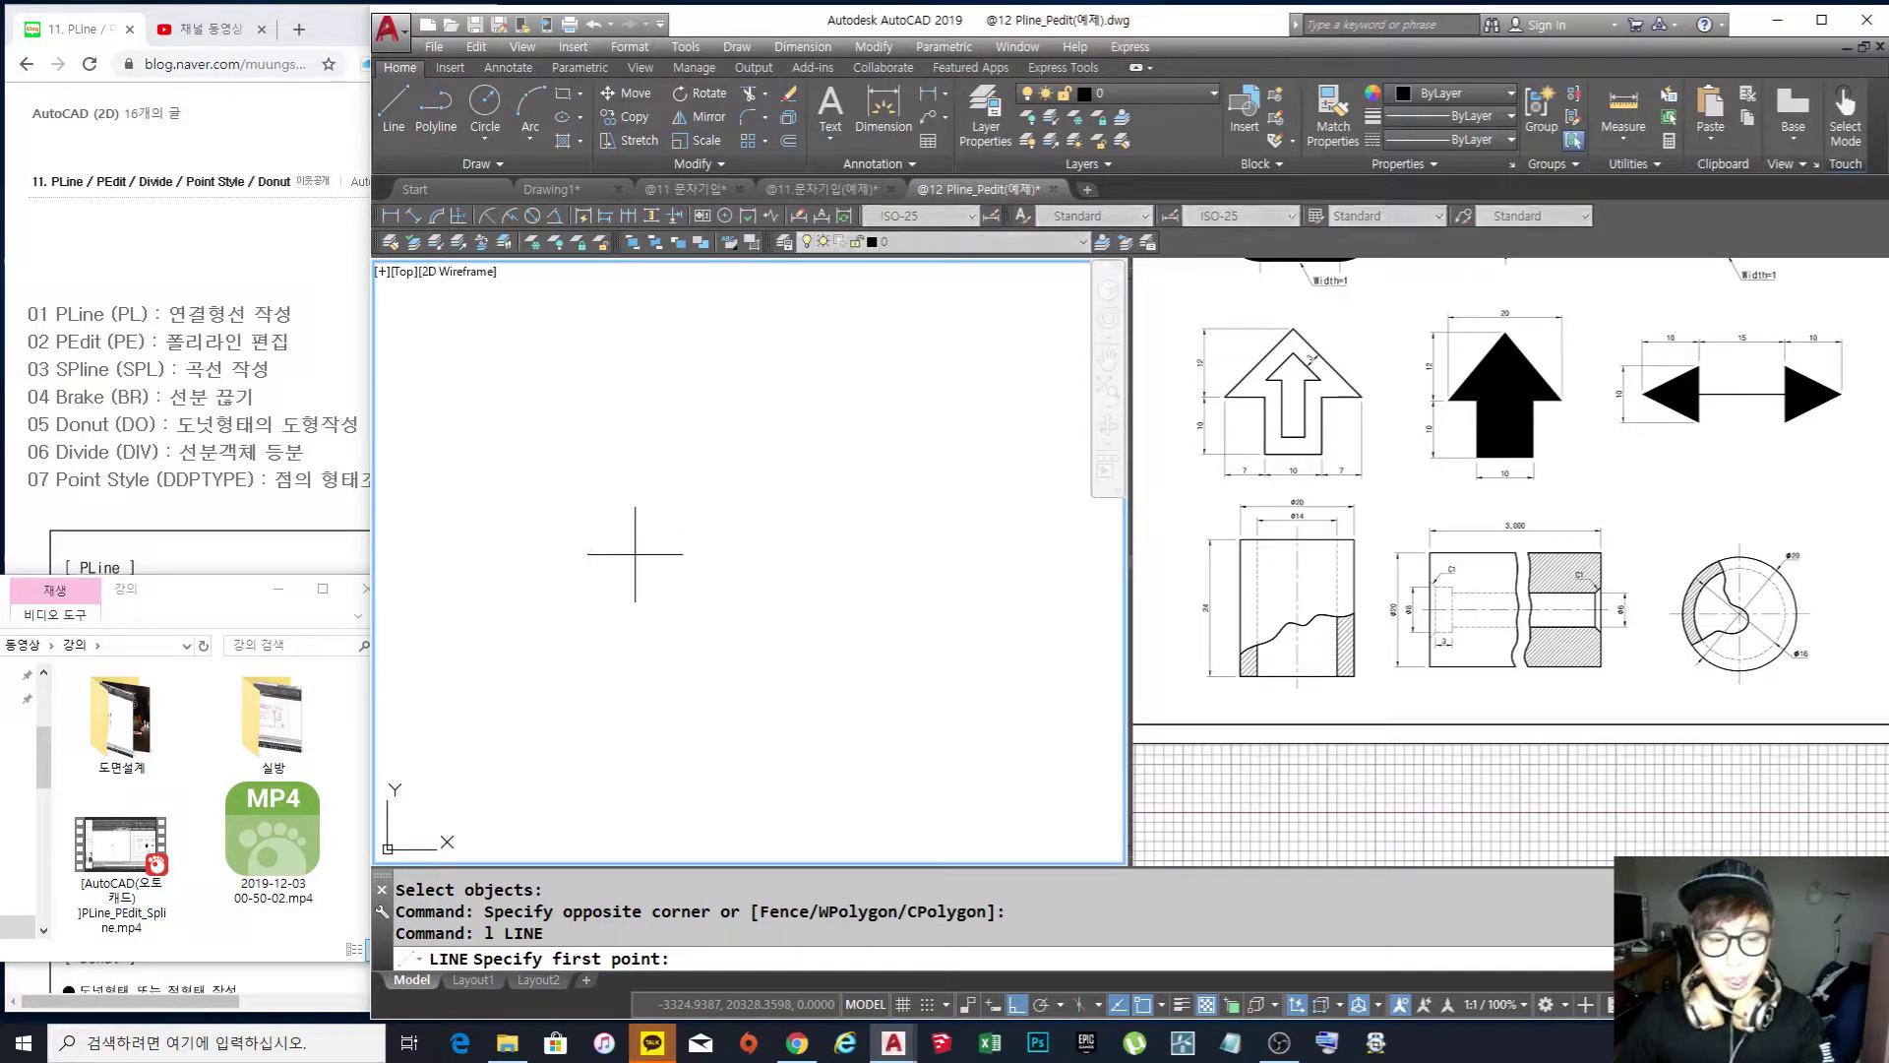
pyautogui.click(634, 554)
pyautogui.click(977, 566)
pyautogui.press('Return')
pyautogui.moveTo(936, 616)
pyautogui.mouseDown(button='middle')
pyautogui.moveTo(738, 624)
pyautogui.moveTo(772, 604)
pyautogui.mouseUp(button='middle')
# Draw a vertical line to the right of the horizontal line
pyautogui.press('Return')
pyautogui.click(993, 370)
pyautogui.click(994, 750)
pyautogui.press('Return')
pyautogui.moveTo(944, 694)
pyautogui.mouseDown(button='middle')
pyautogui.moveTo(915, 698)
pyautogui.moveTo(878, 622)
pyautogui.mouseUp(button='middle')
pyautogui.scroll(2, 874, 671)
pyautogui.scroll(-4, 883, 651)
# Draw a three-point arc bulging upward below the horizontal line
pyautogui.write('a')
pyautogui.press('Return')
pyautogui.click(652, 761)
pyautogui.click(696, 653)
pyautogui.click(824, 679)
# Draw a circle above and to the left of the horizontal line
pyautogui.write('c')
pyautogui.press('Return')
pyautogui.click(565, 423)
pyautogui.click(600, 497)
pyautogui.press('Escape')
pyautogui.press('Escape')
pyautogui.scroll(3, 793, 422)
pyautogui.scroll(-3, 785, 422)
pyautogui.moveTo(785, 422); pyautogui.dragTo(789, 433, button='middle')
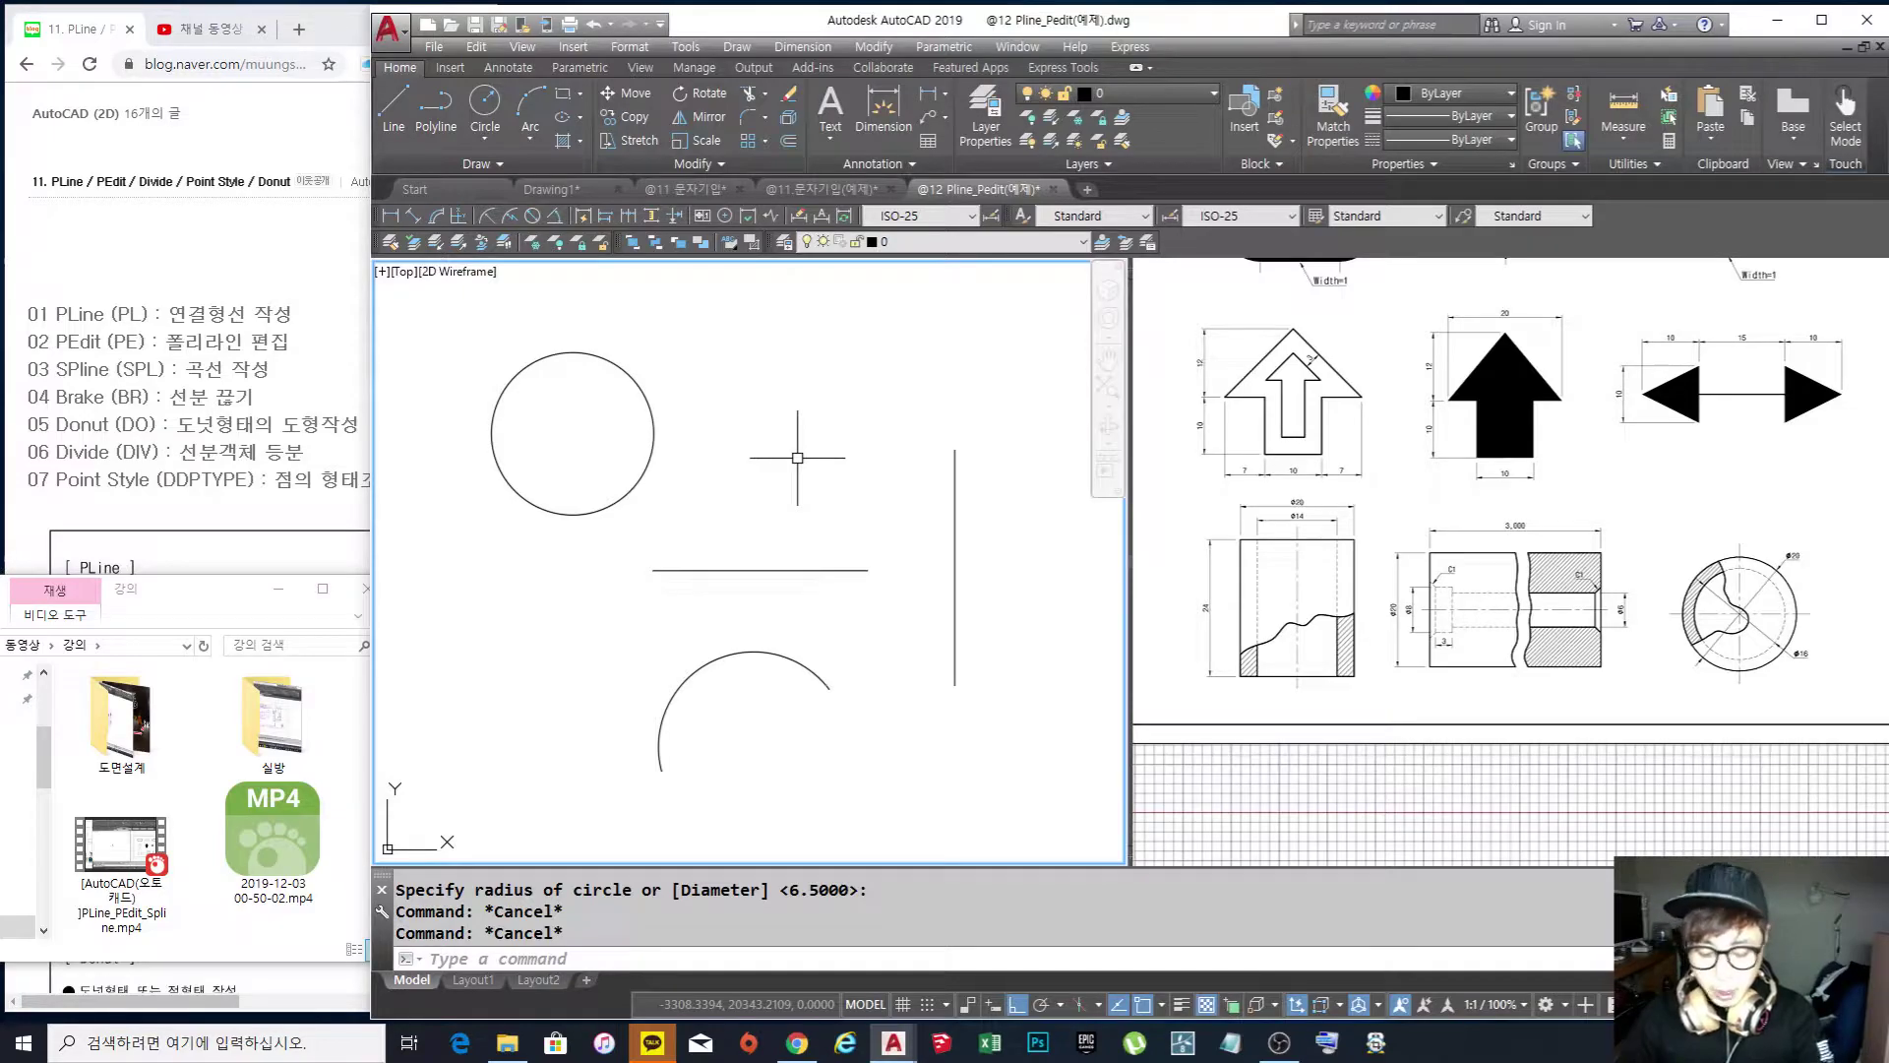
# Break the horizontal line between two points on it, leaving a gap in its middle
pyautogui.write('br')
pyautogui.press('Return')
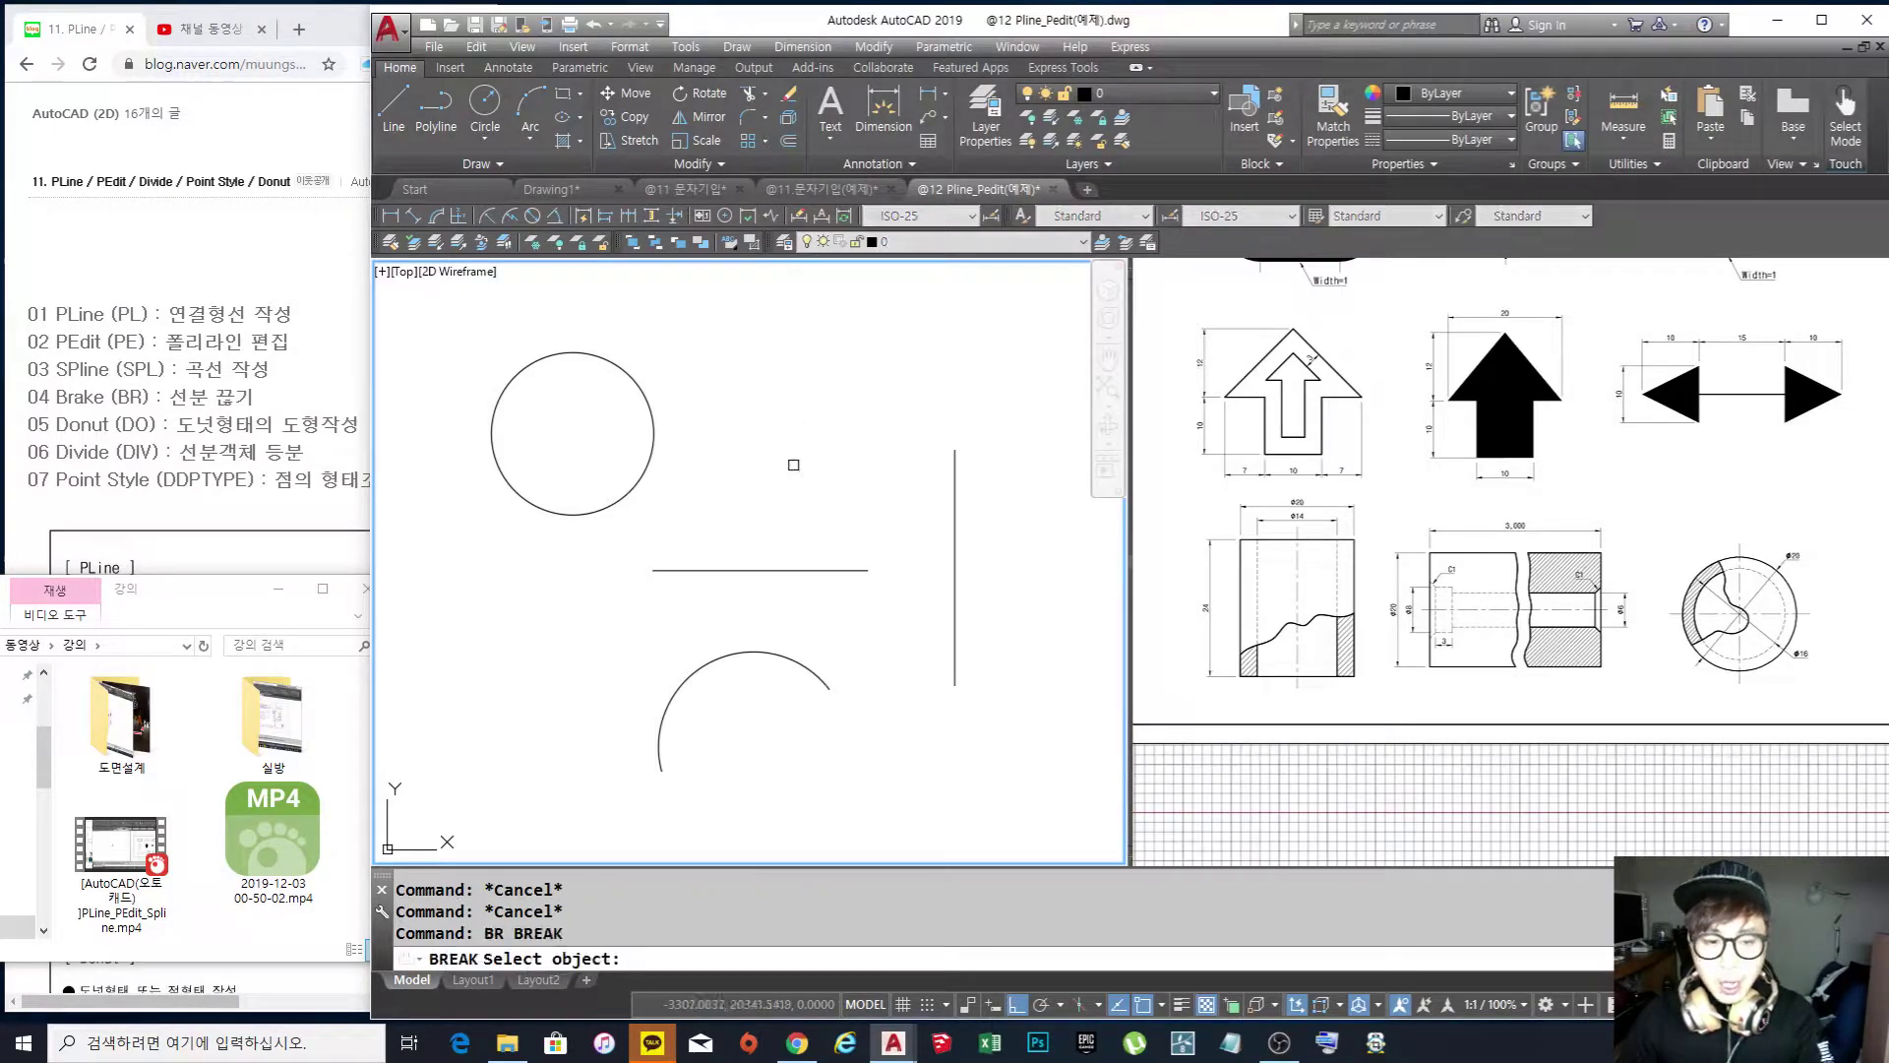
pyautogui.scroll(2, 782, 577)
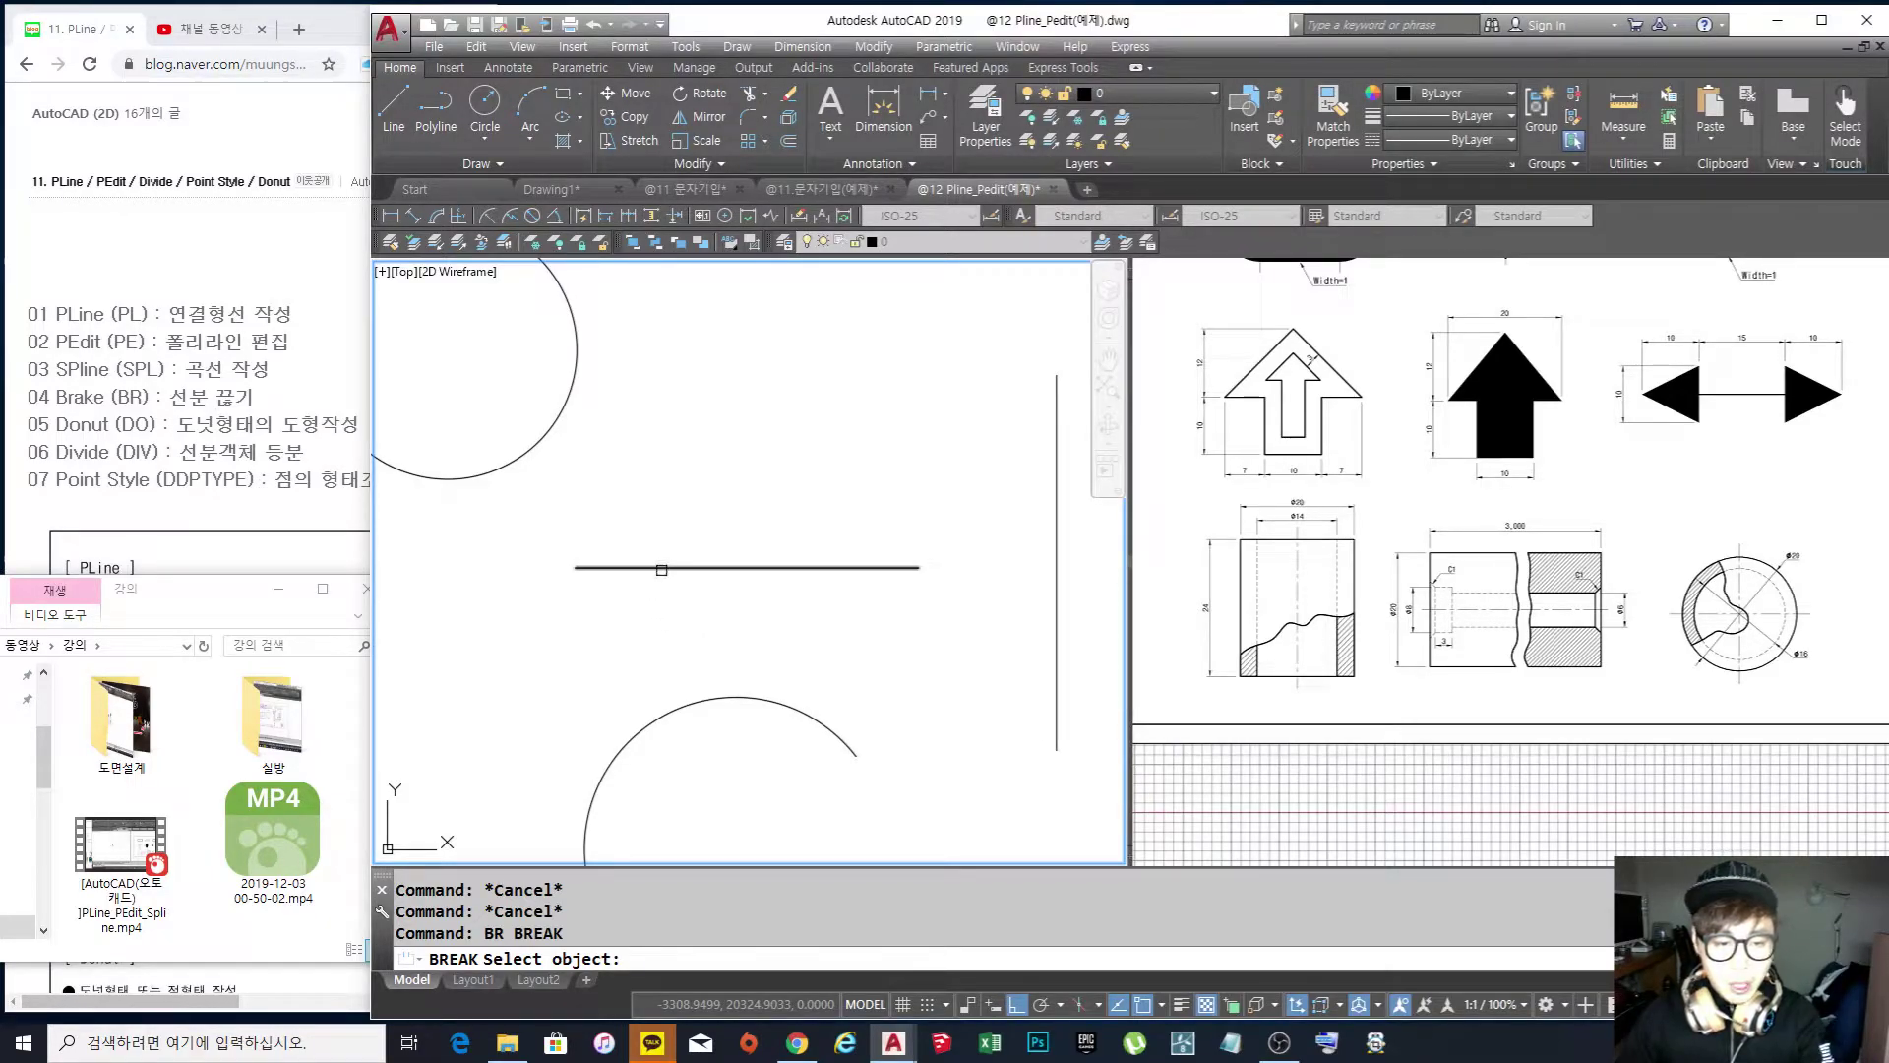
pyautogui.click(654, 568)
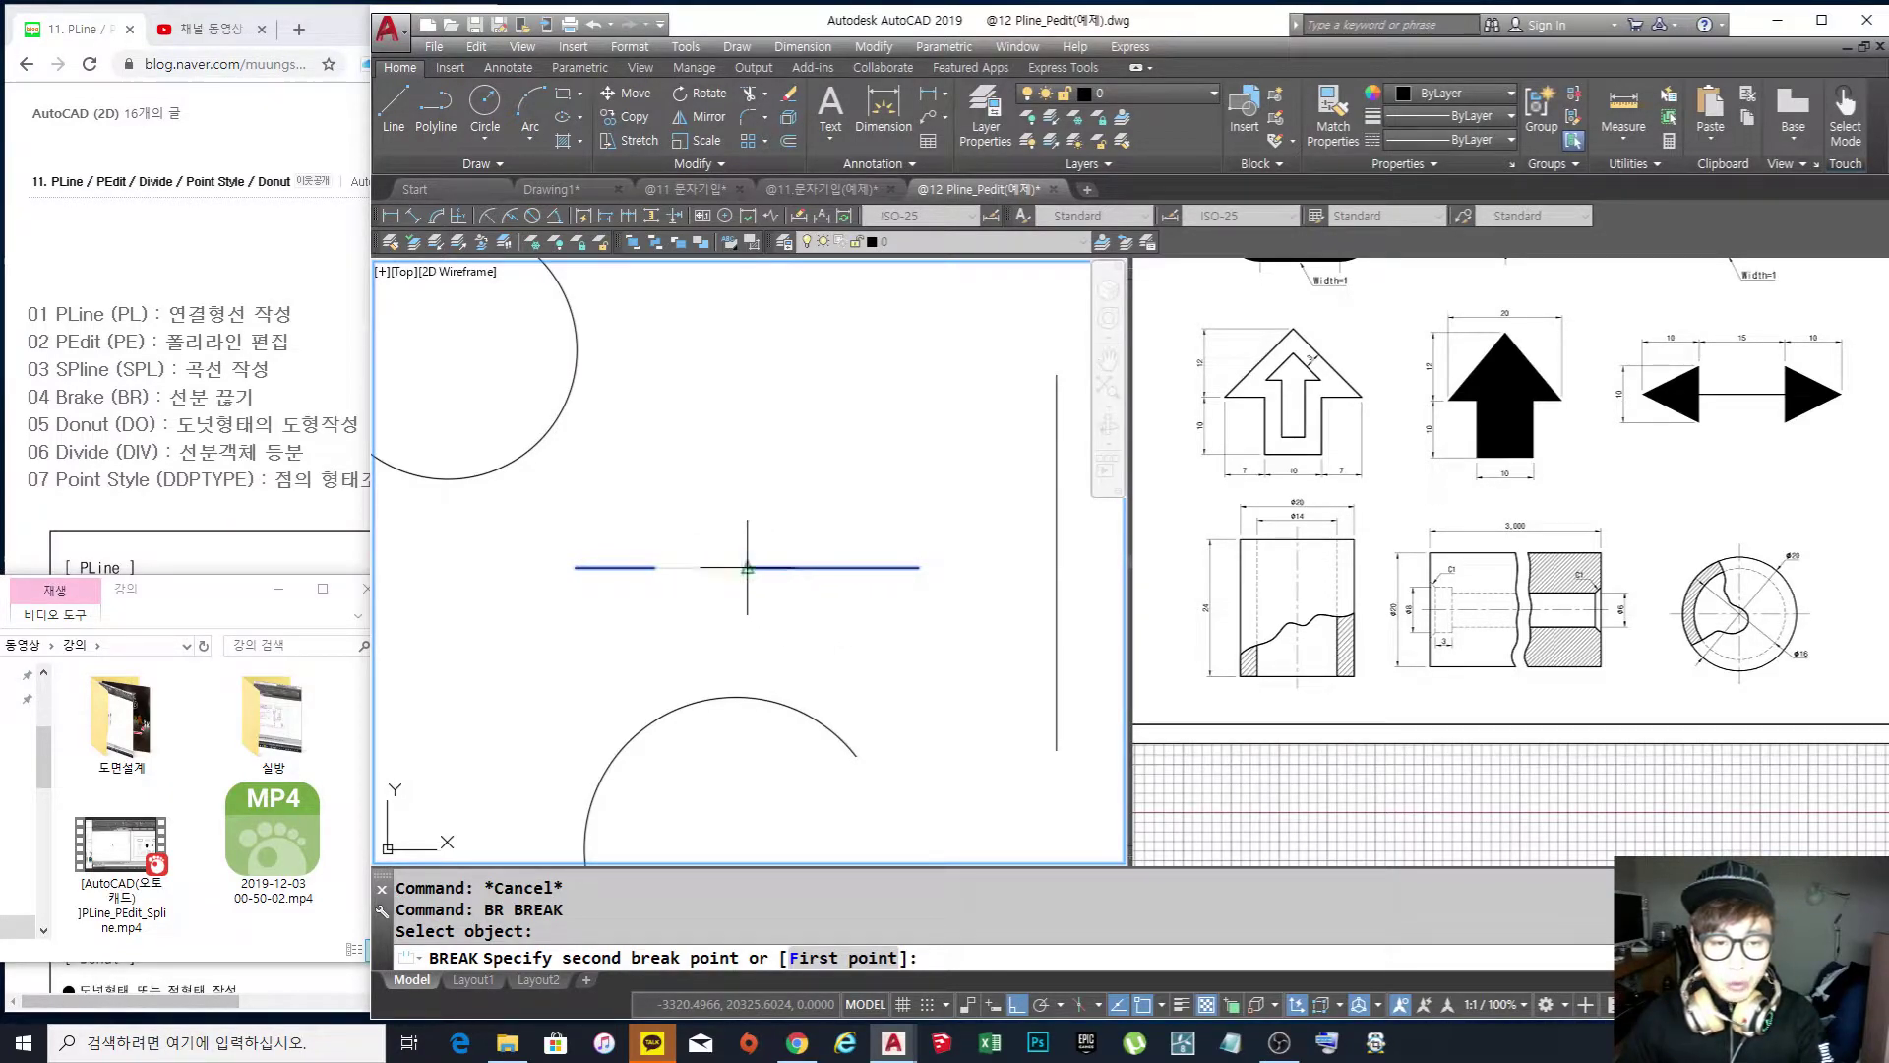
pyautogui.click(823, 593)
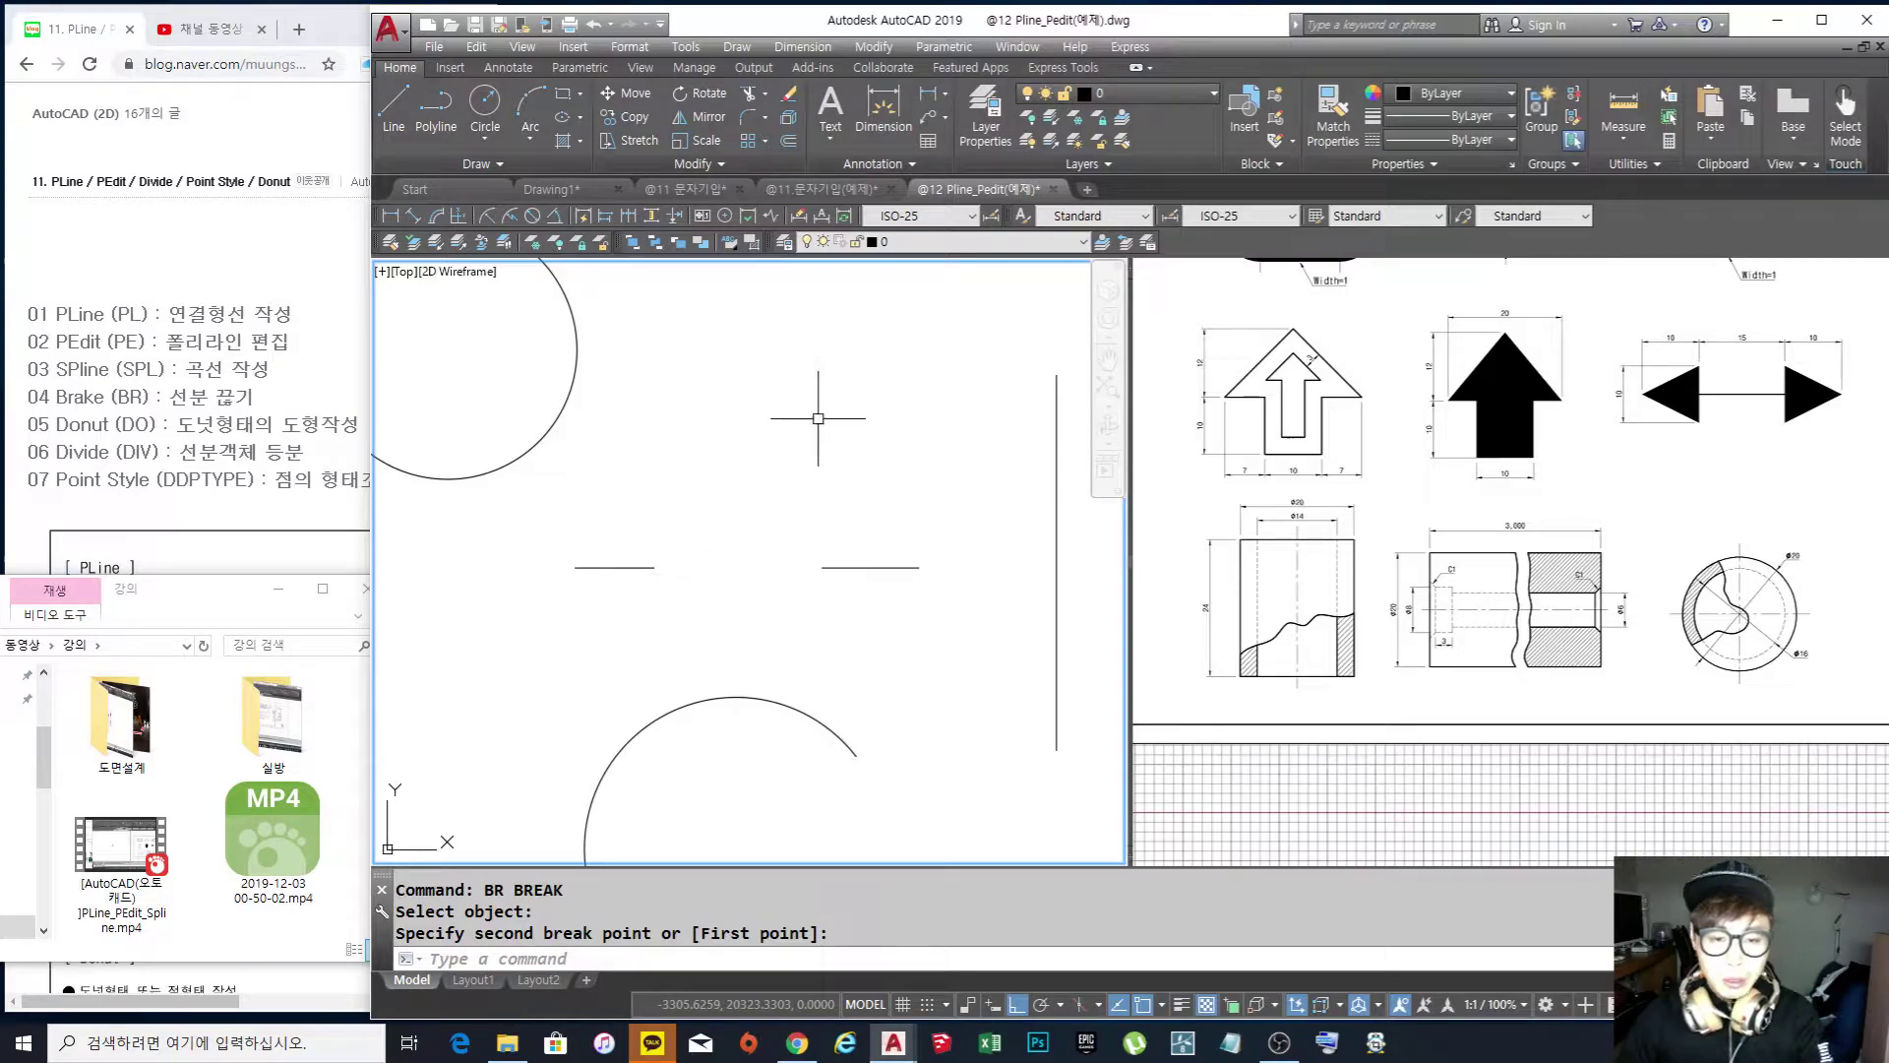
# Try to break off the vertical line's upper part from a point on it to beyond its upper end
pyautogui.scroll(-2, 886, 505)
pyautogui.scroll(2, 772, 570)
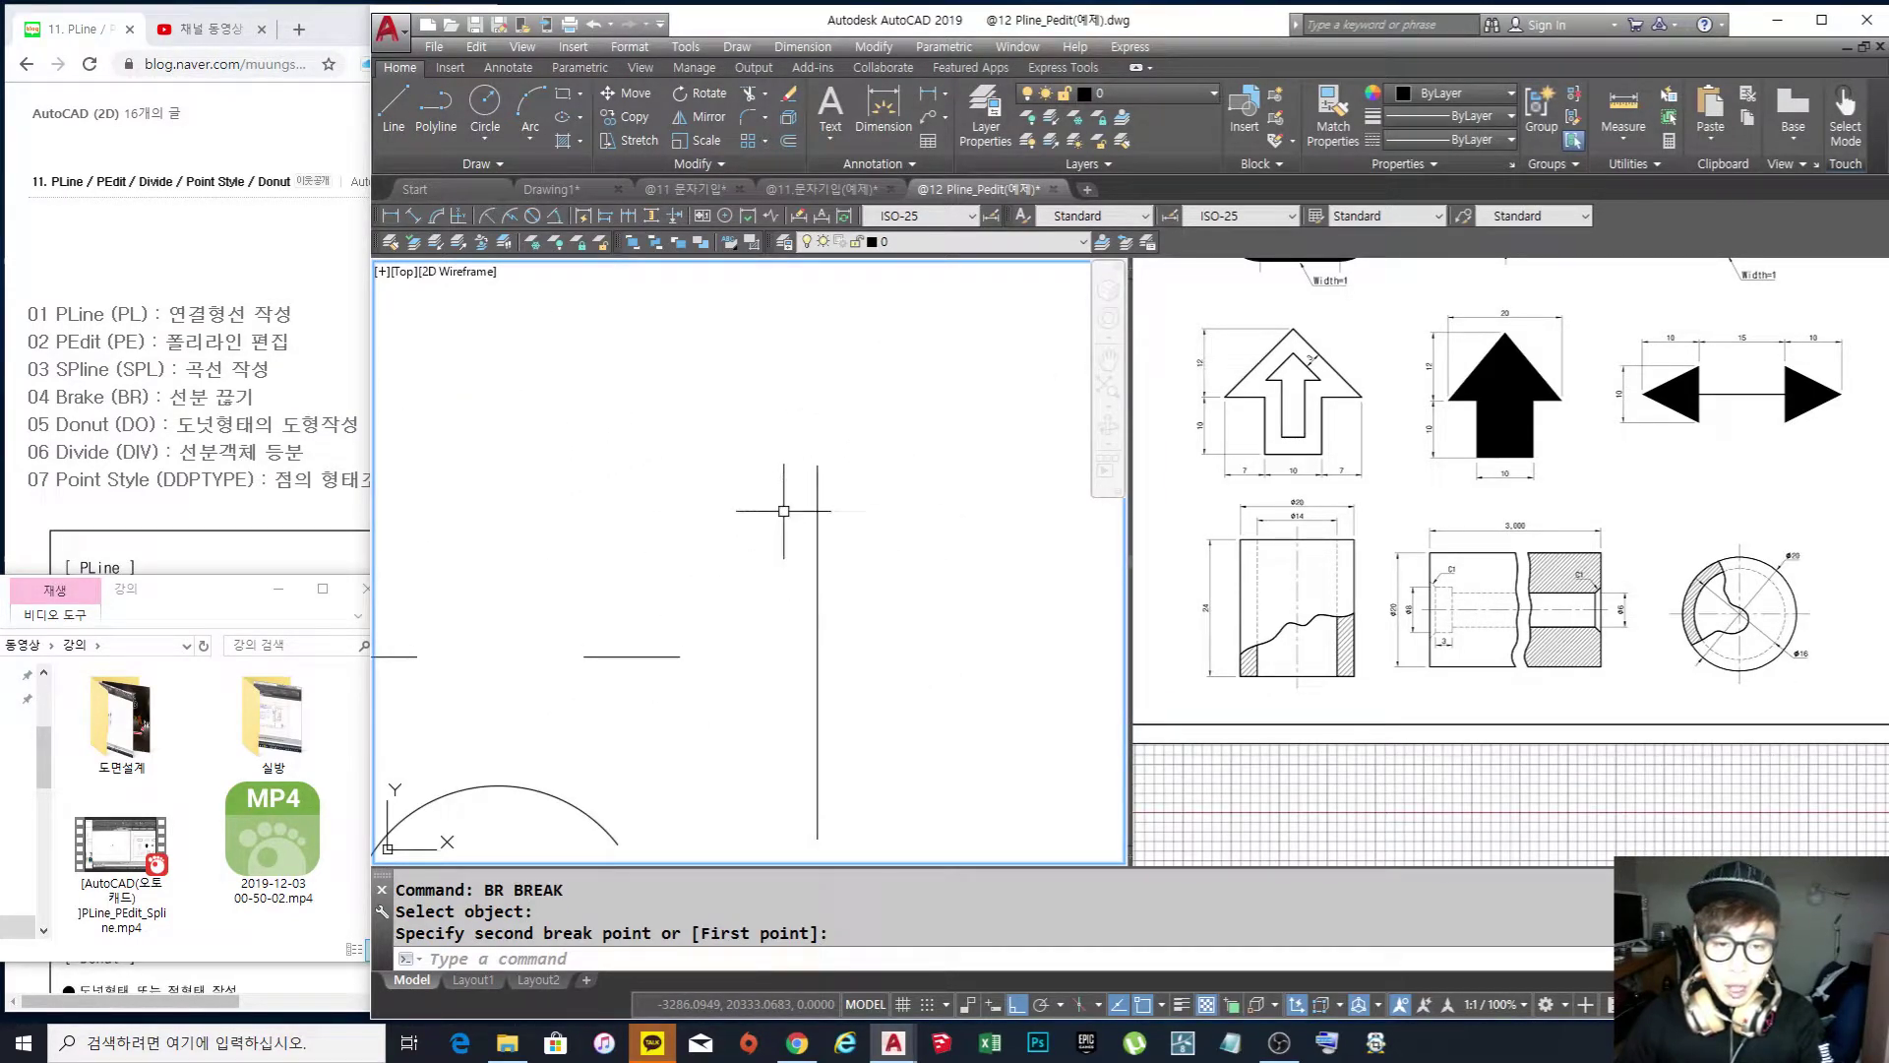
pyautogui.write('br')
pyautogui.press('Return')
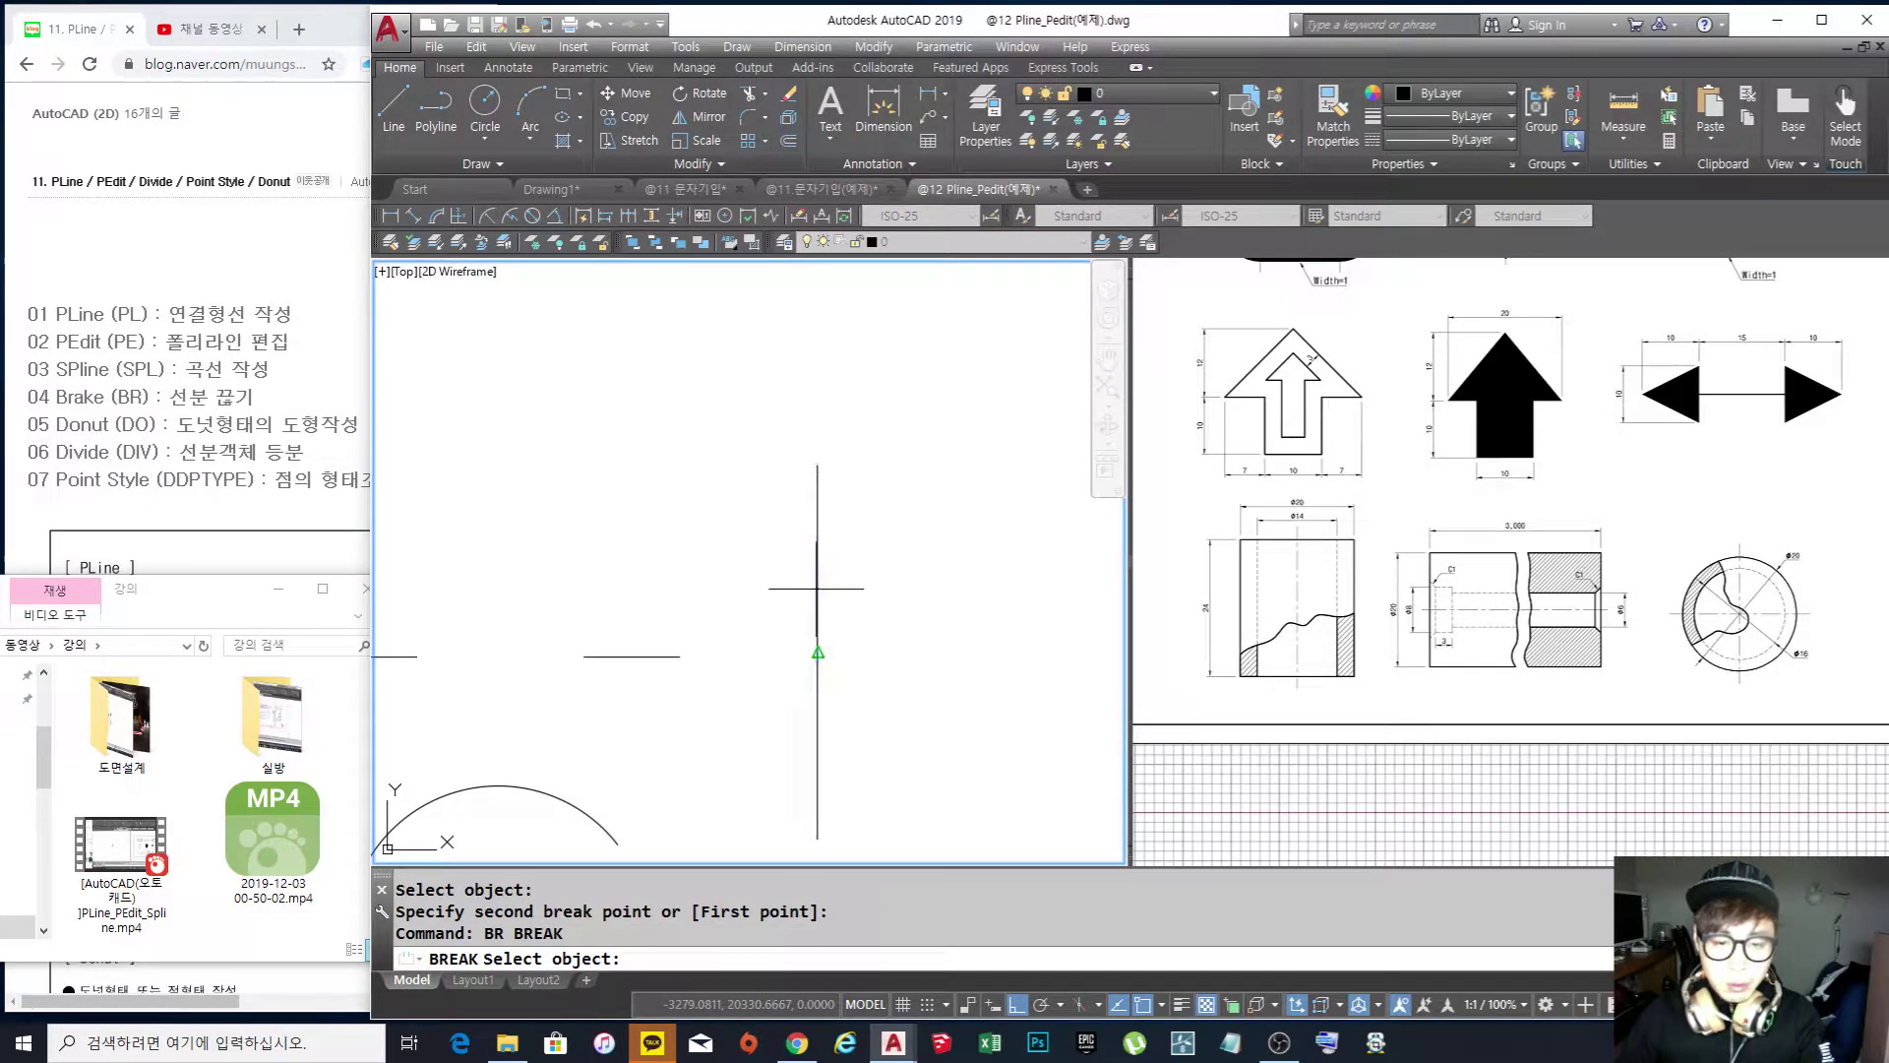
pyautogui.click(817, 590)
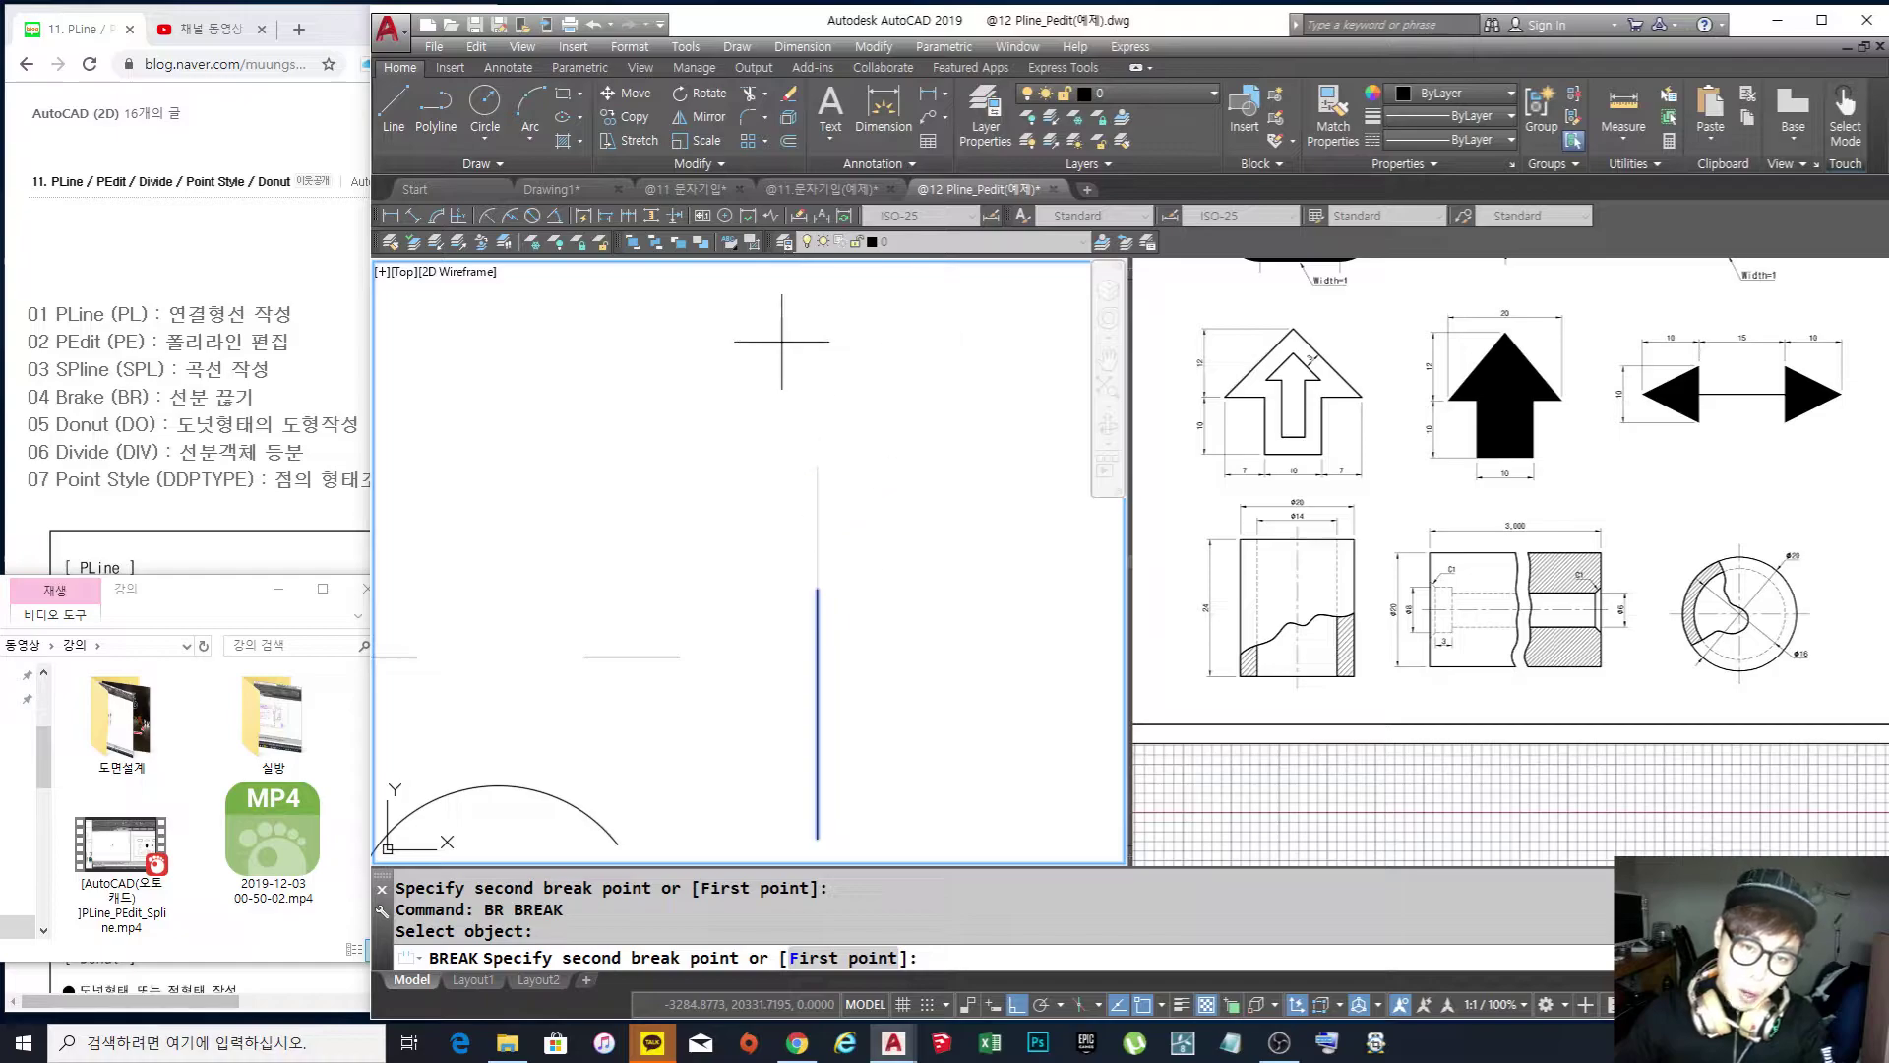
pyautogui.click(833, 340)
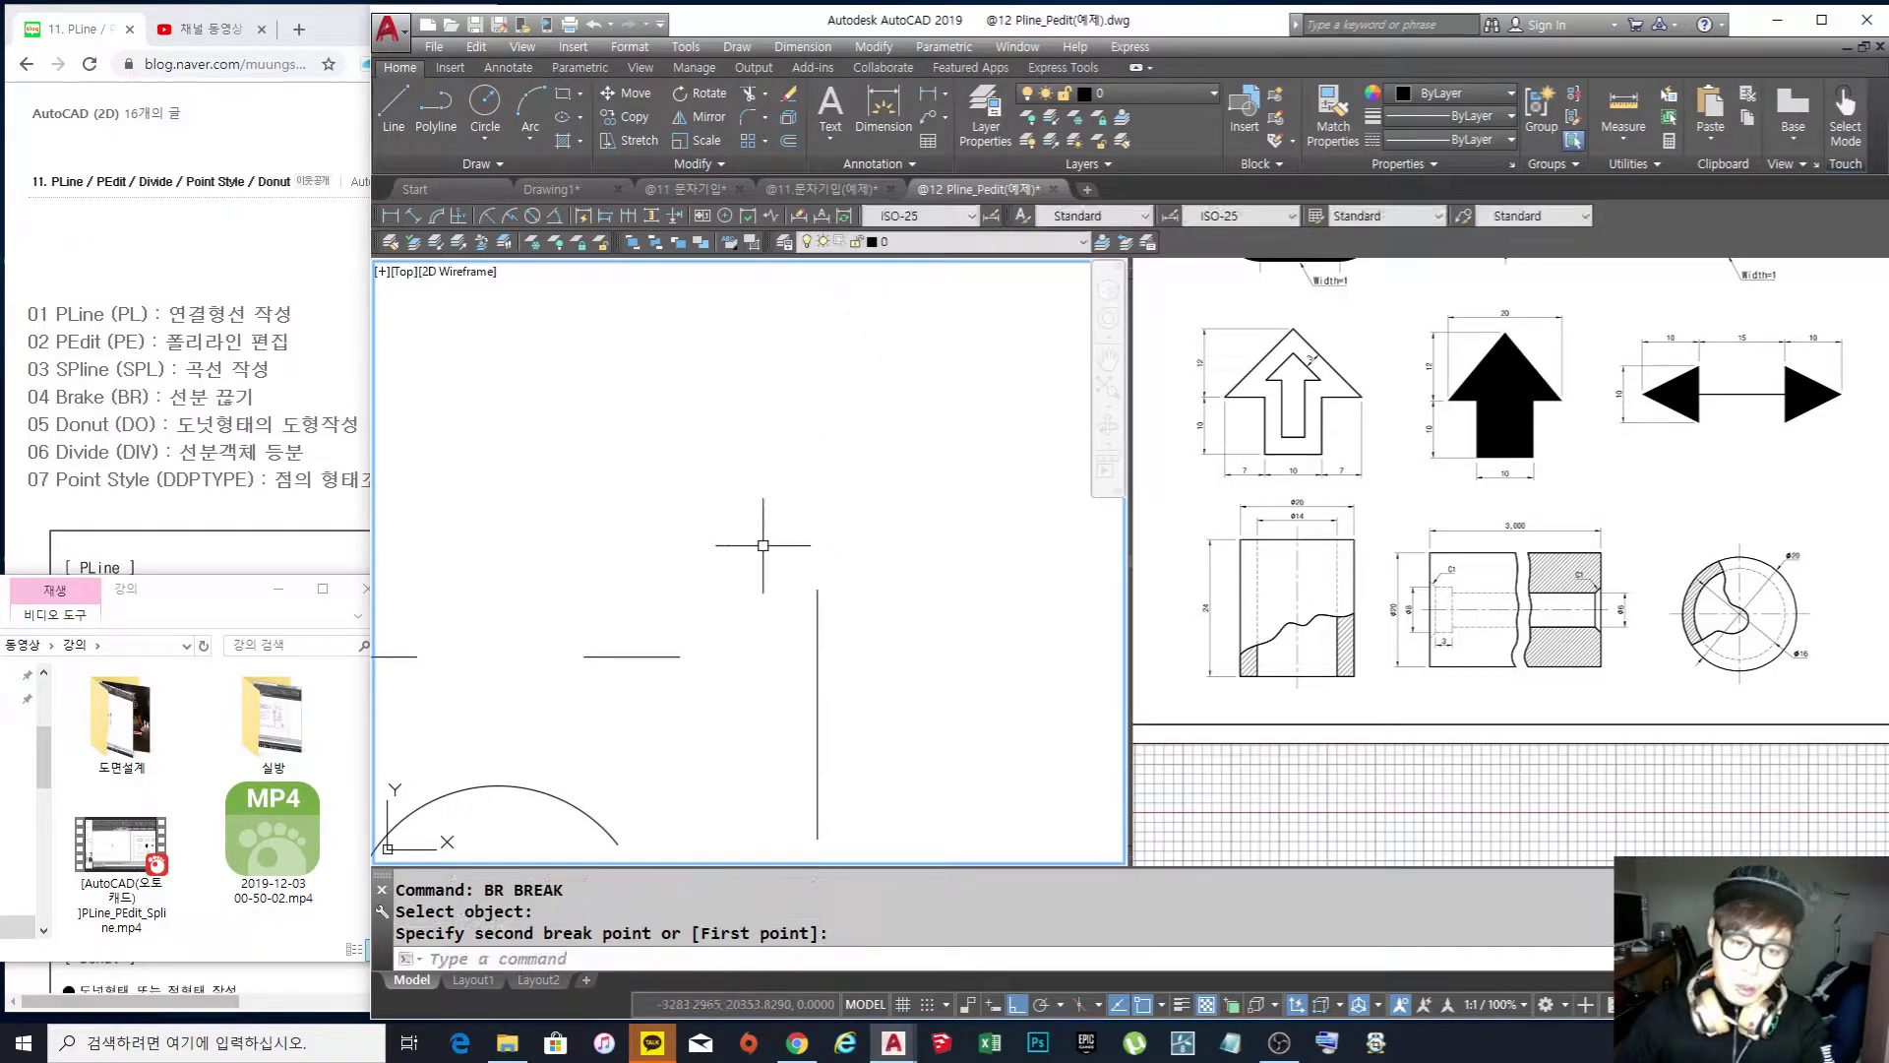
pyautogui.moveTo(879, 627); pyautogui.dragTo(925, 460, button='middle')
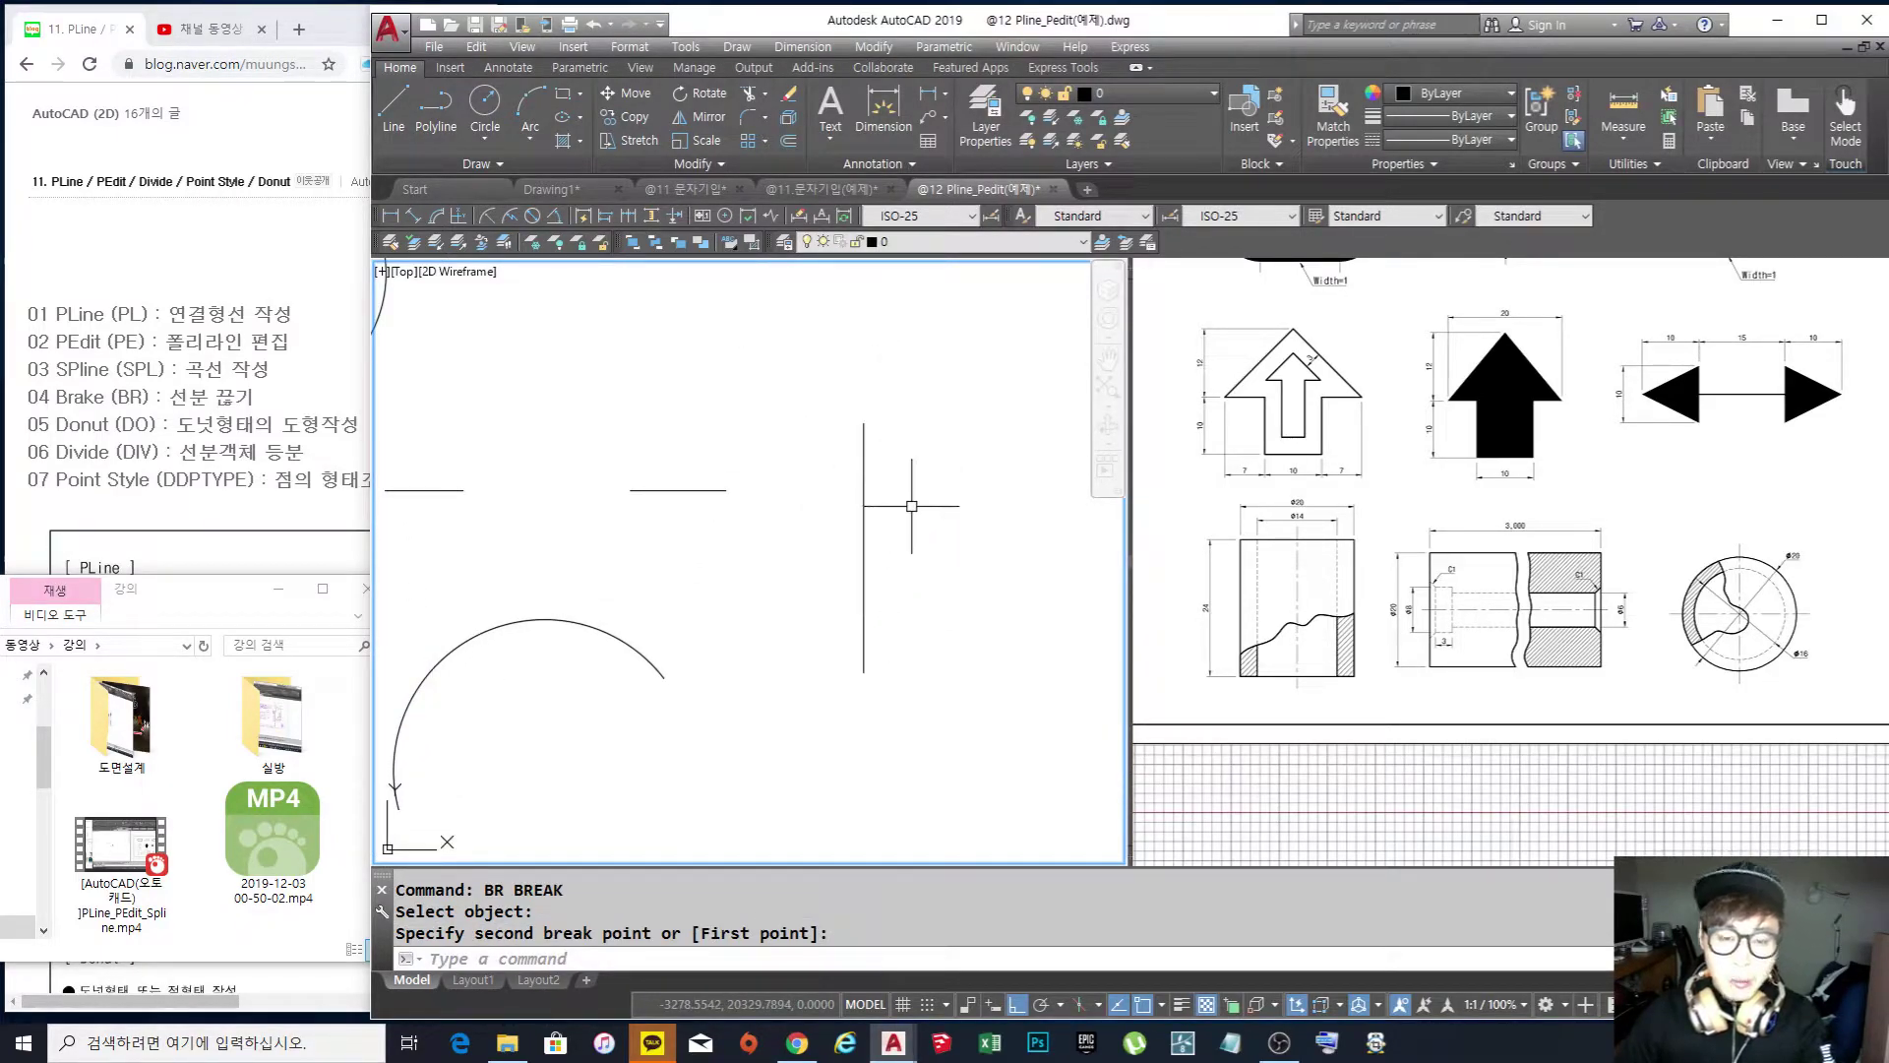
pyautogui.hotkey('ctrl', 'z')
pyautogui.hotkey('ctrl', 'z')
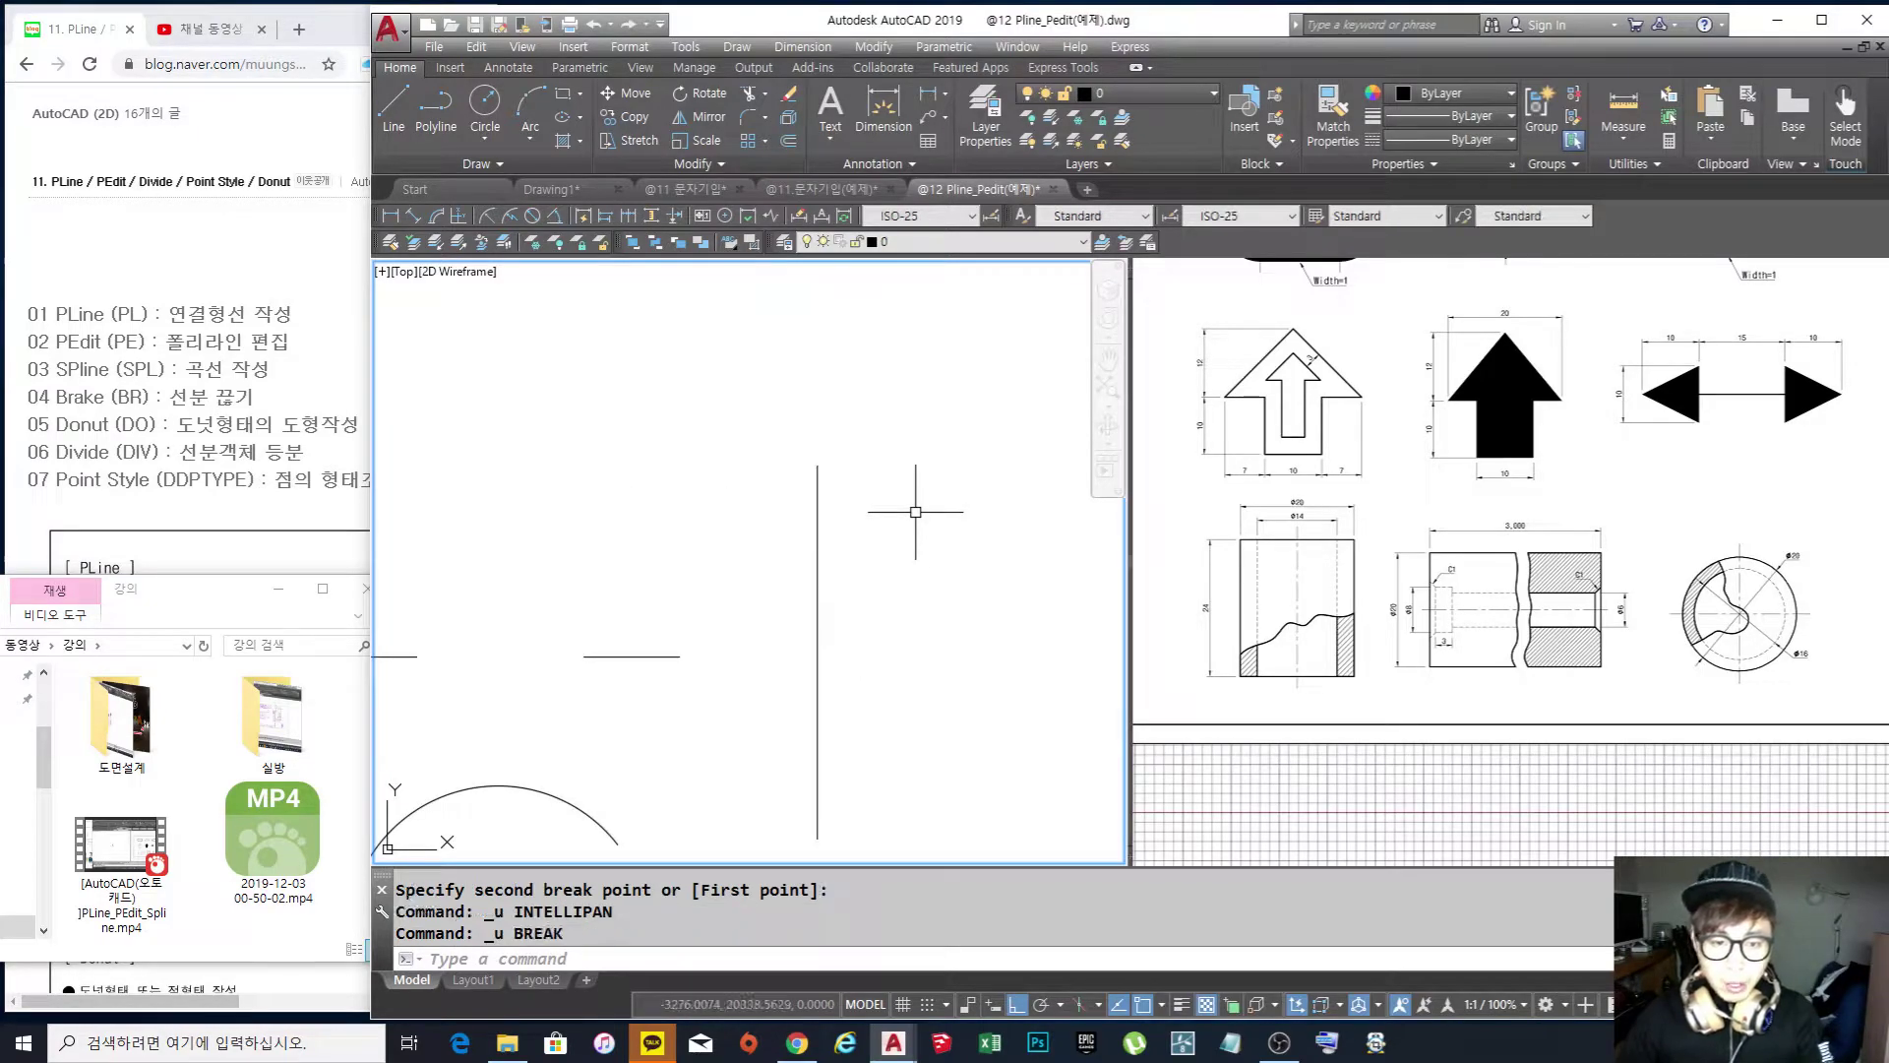
# Try to break the vertical line from its upper endpoint down to about its middle
pyautogui.write('br')
pyautogui.press('Return')
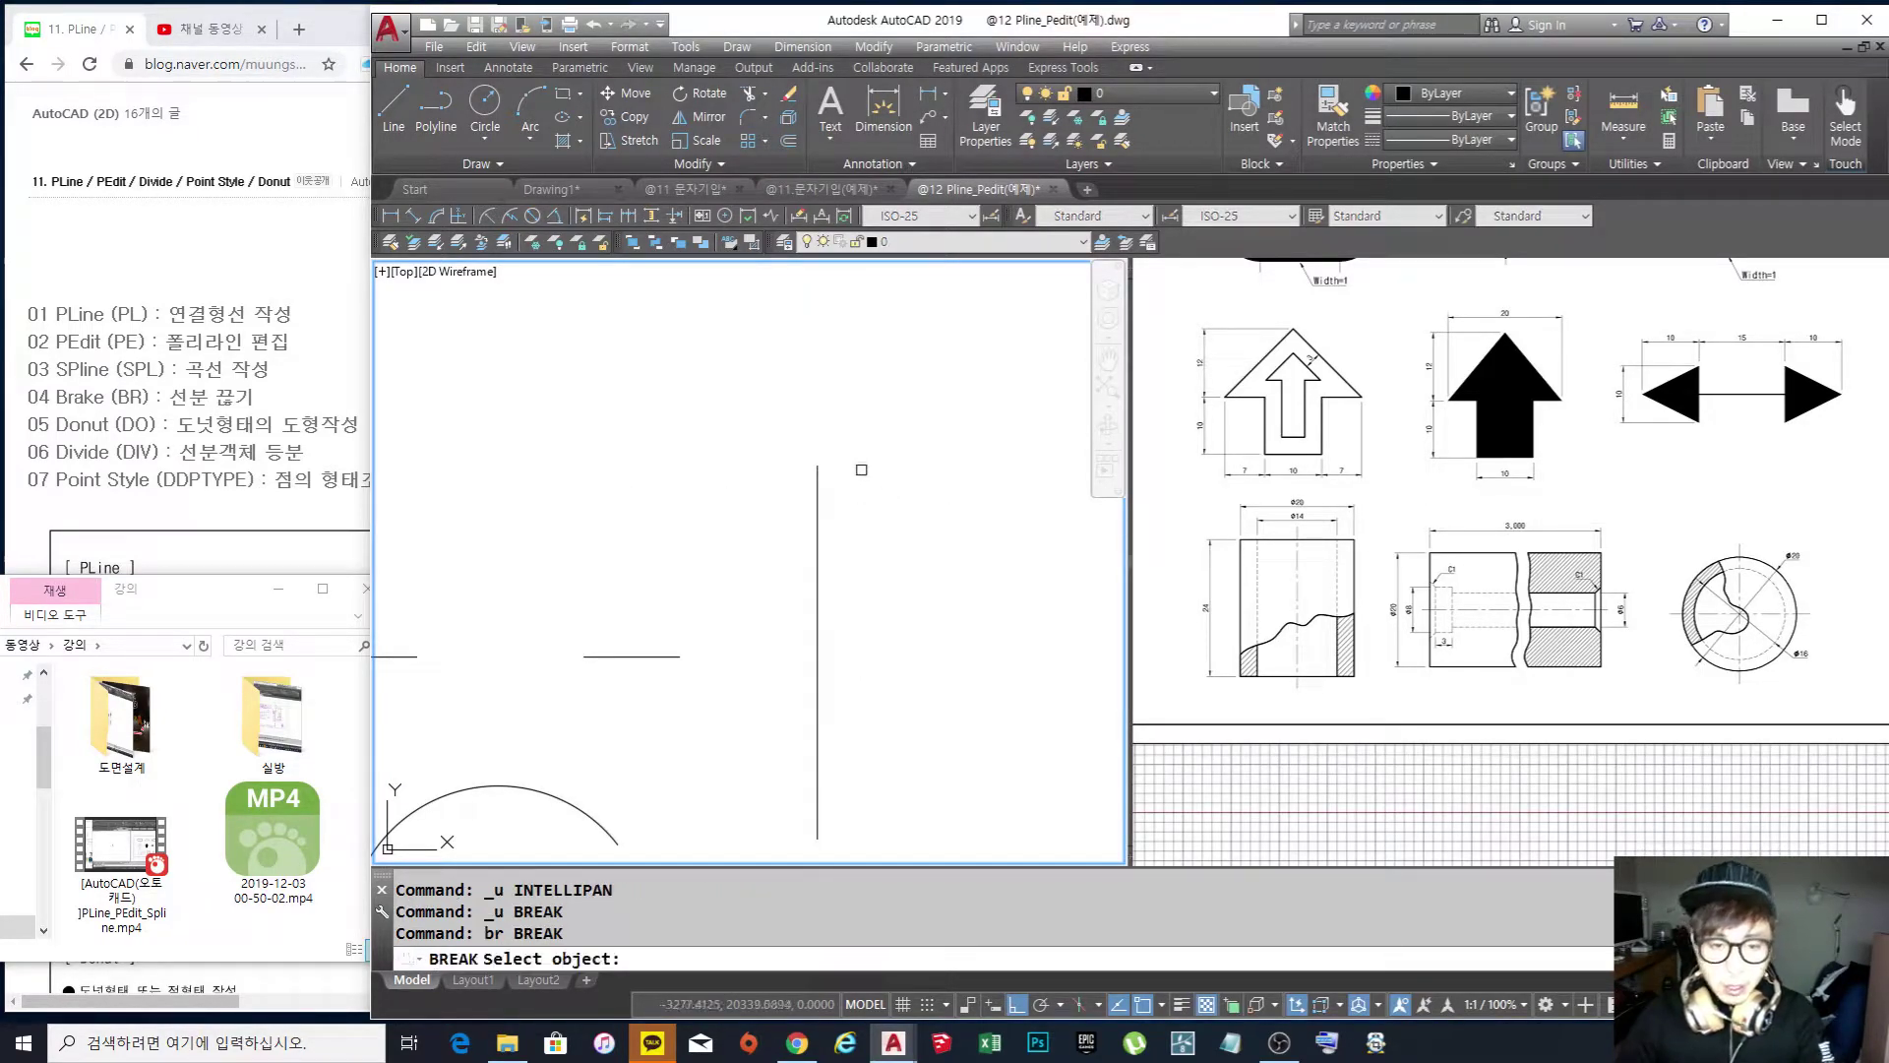
pyautogui.click(819, 463)
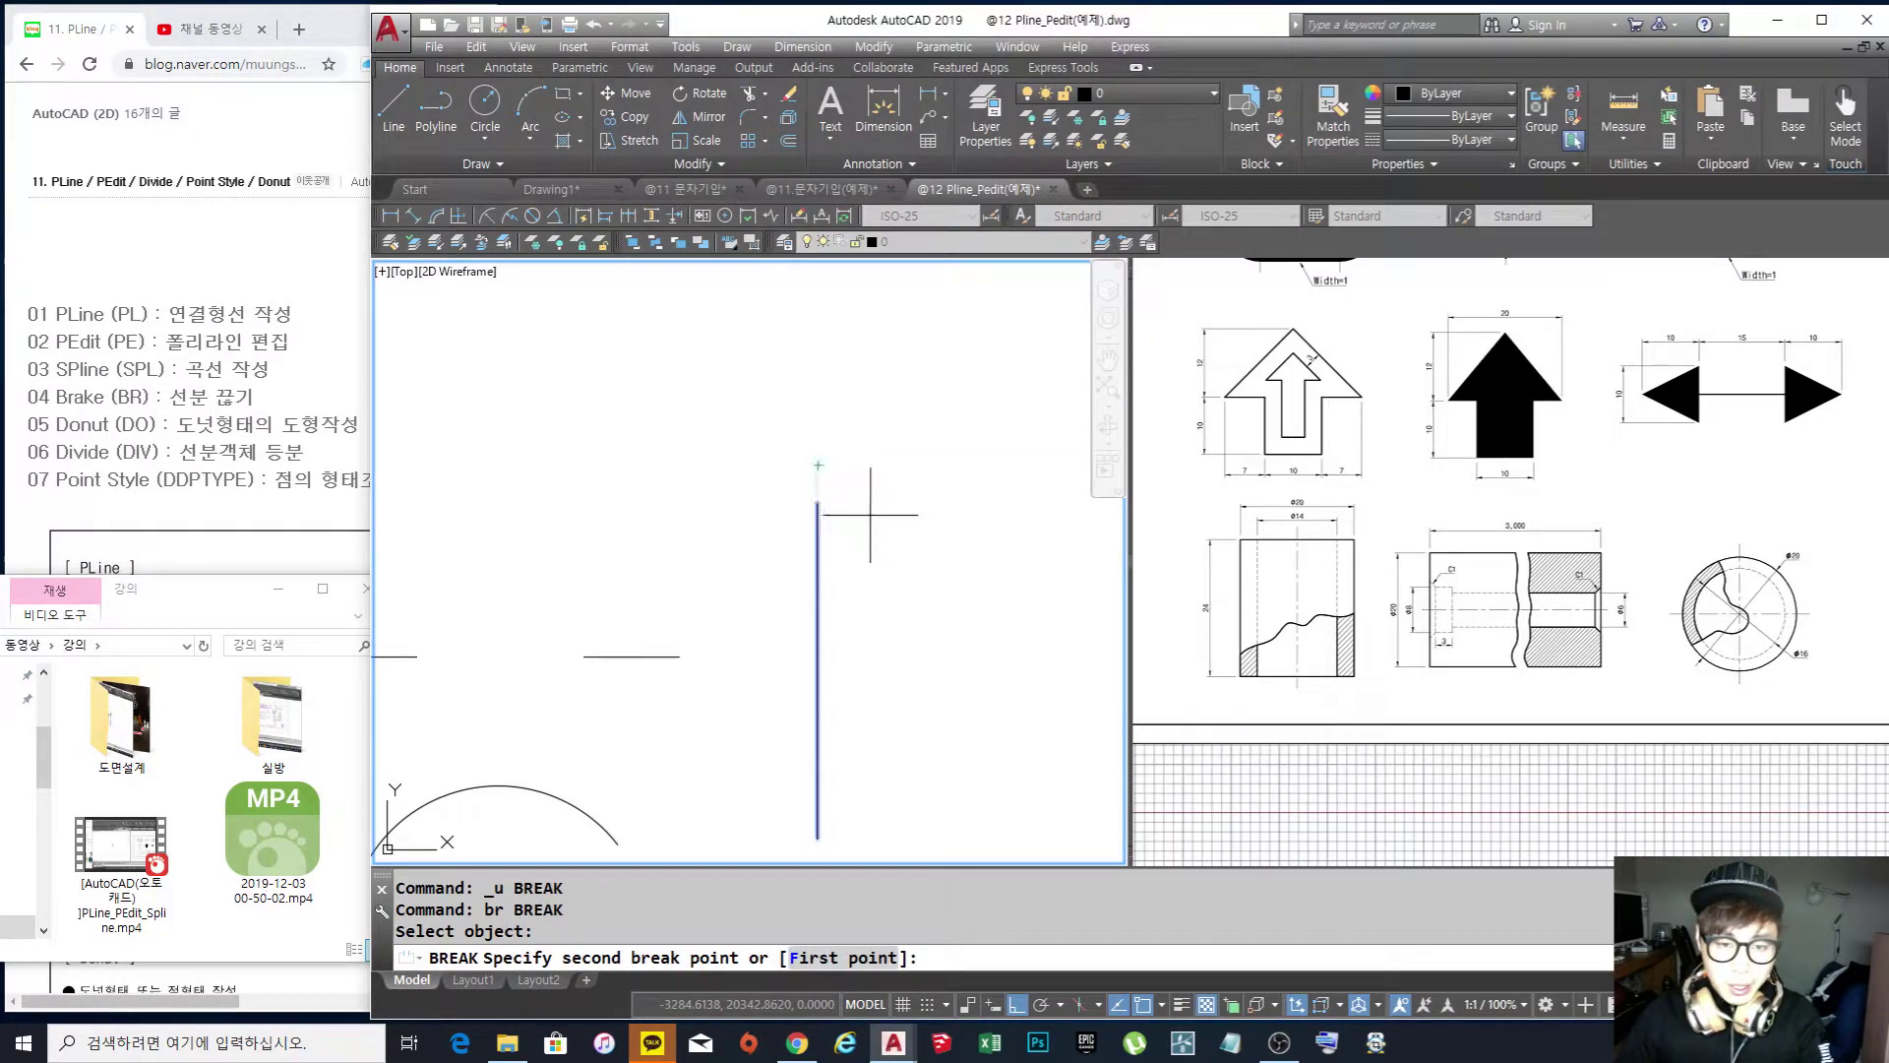
pyautogui.click(842, 649)
pyautogui.click(887, 514)
pyautogui.click(738, 395)
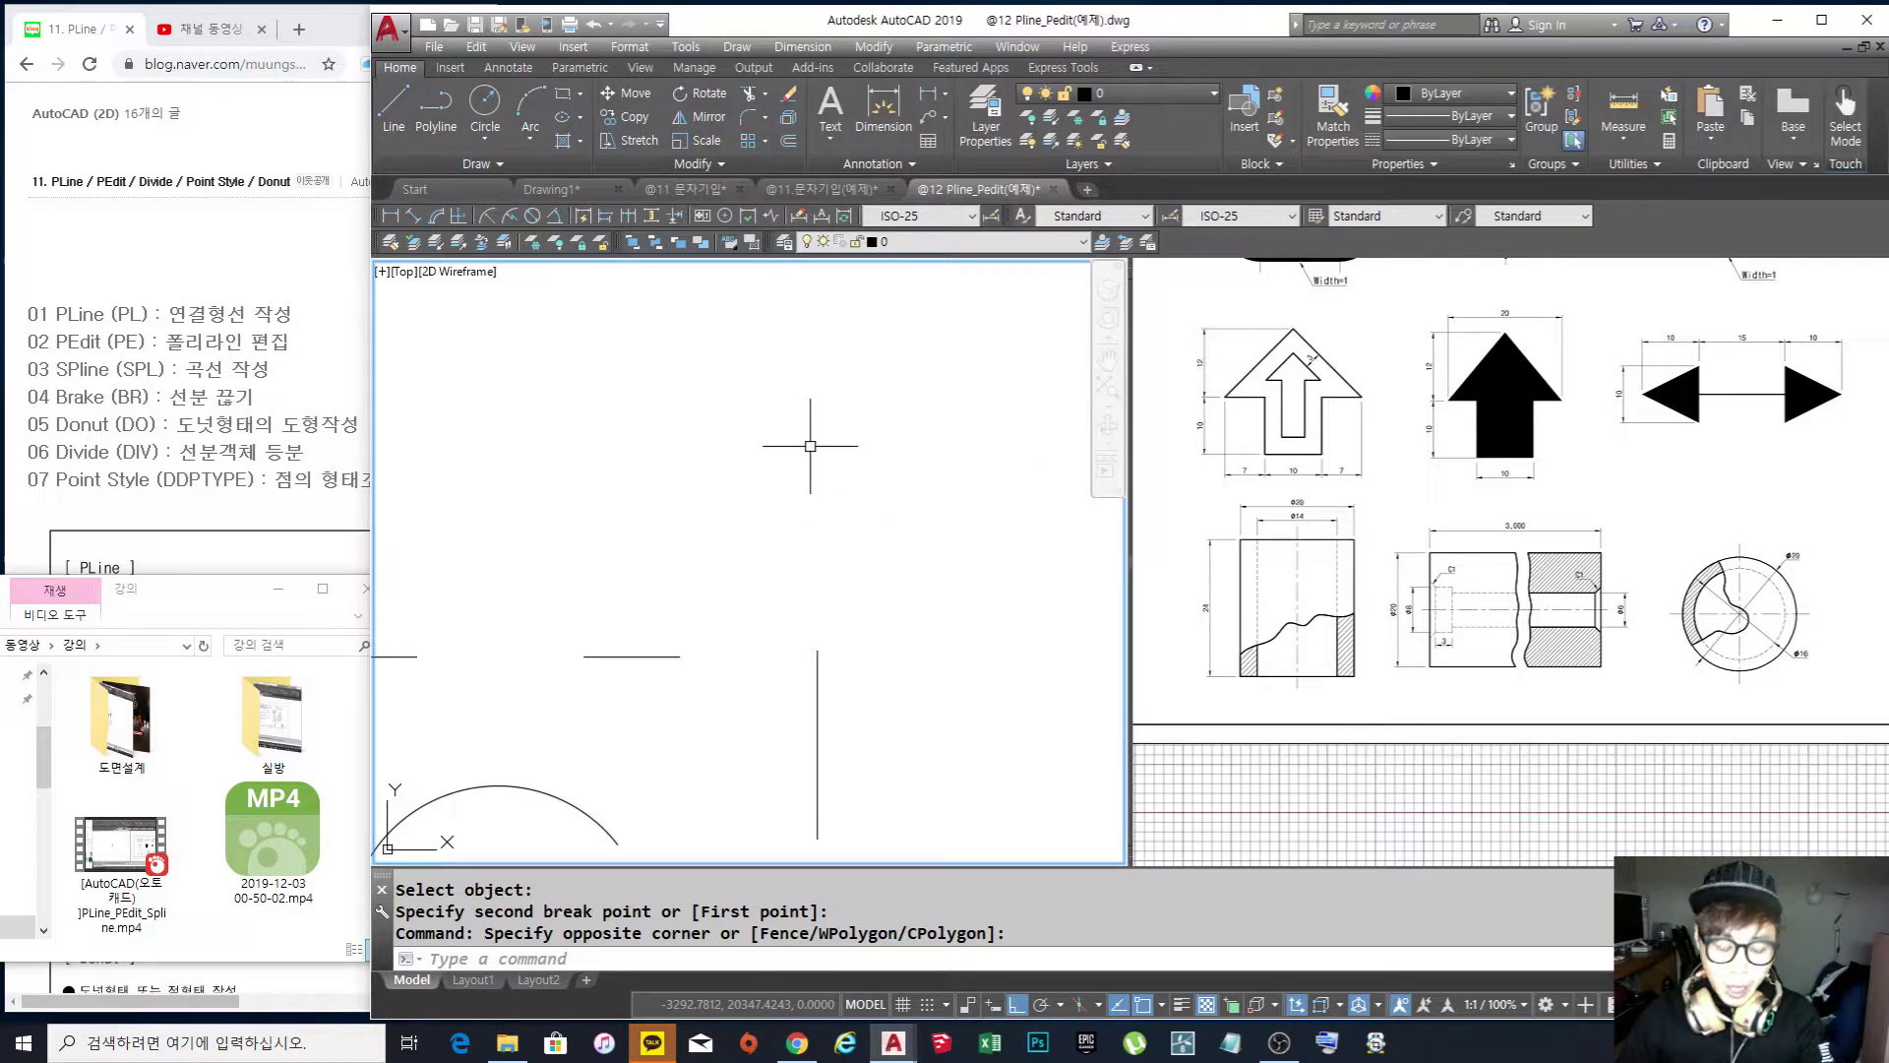
pyautogui.hotkey('ctrl', 'z')
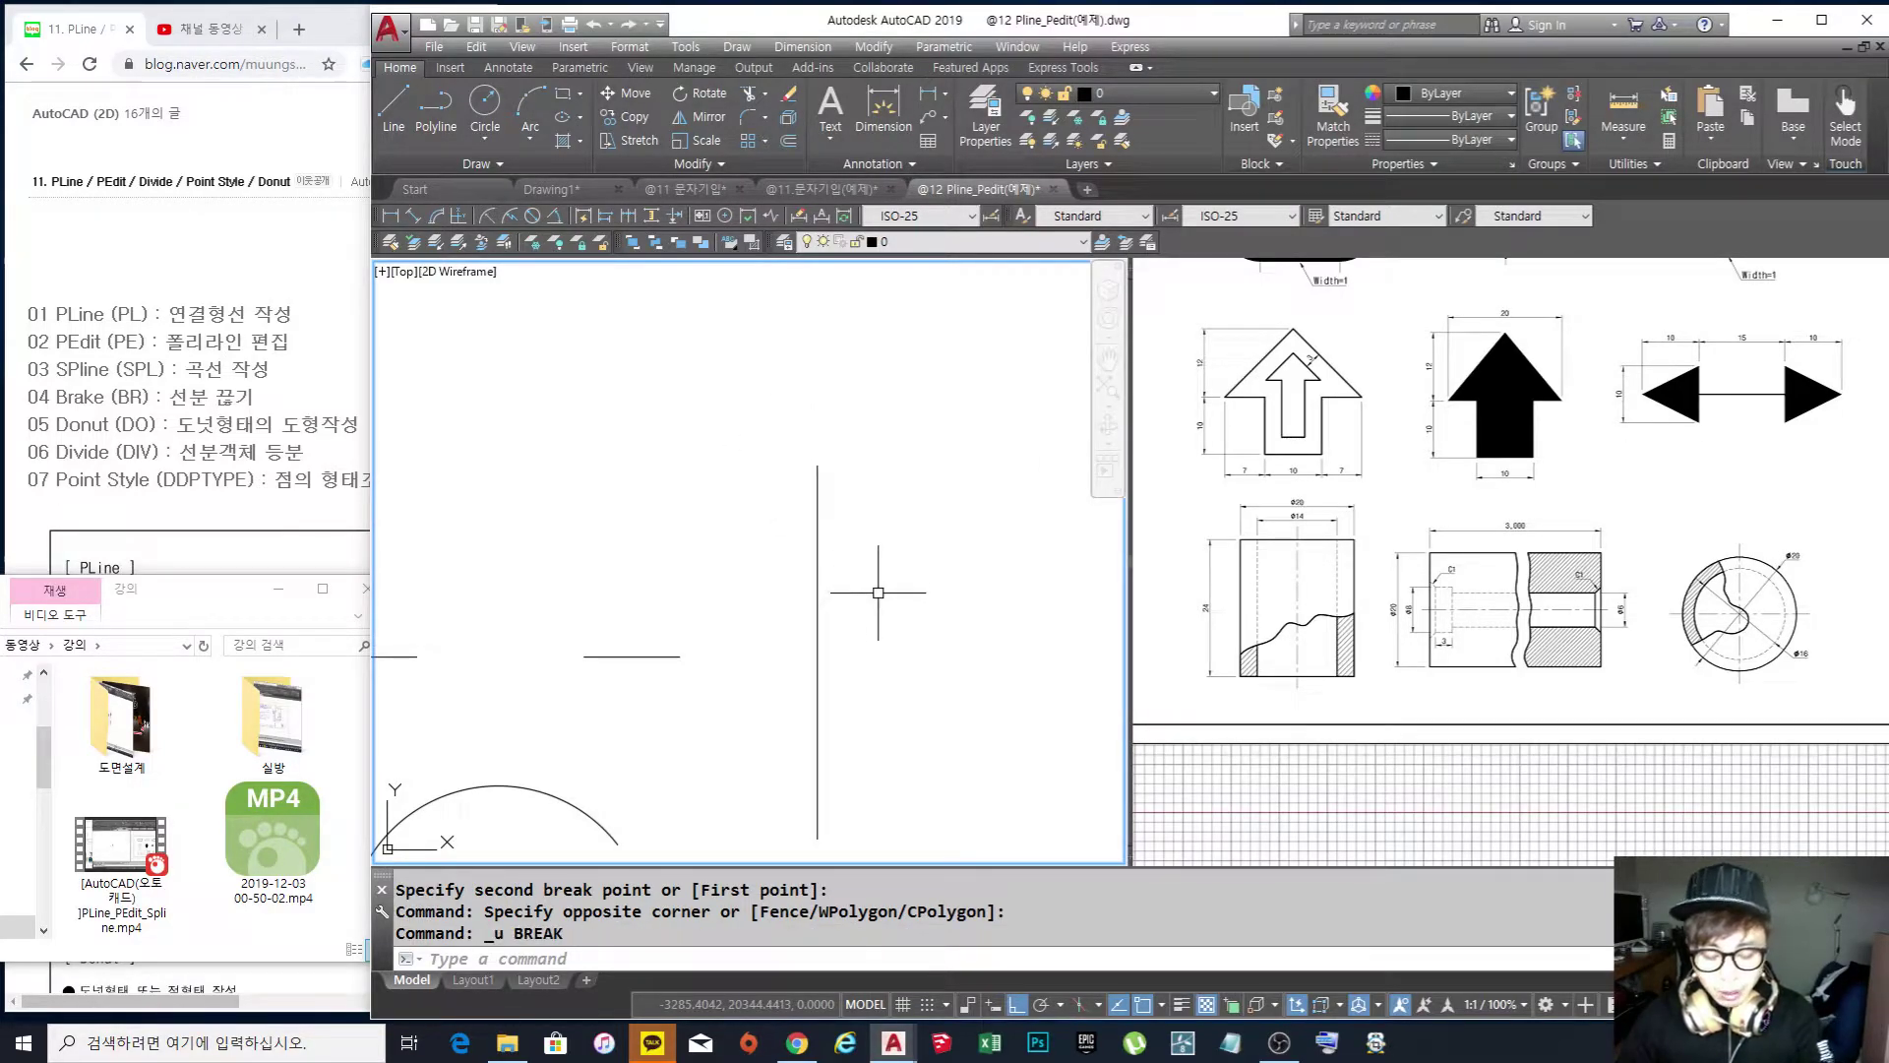
# Break the vertical line from a point above its middle to beyond its upper end, removing the upper part
pyautogui.press('Return')
pyautogui.click(817, 599)
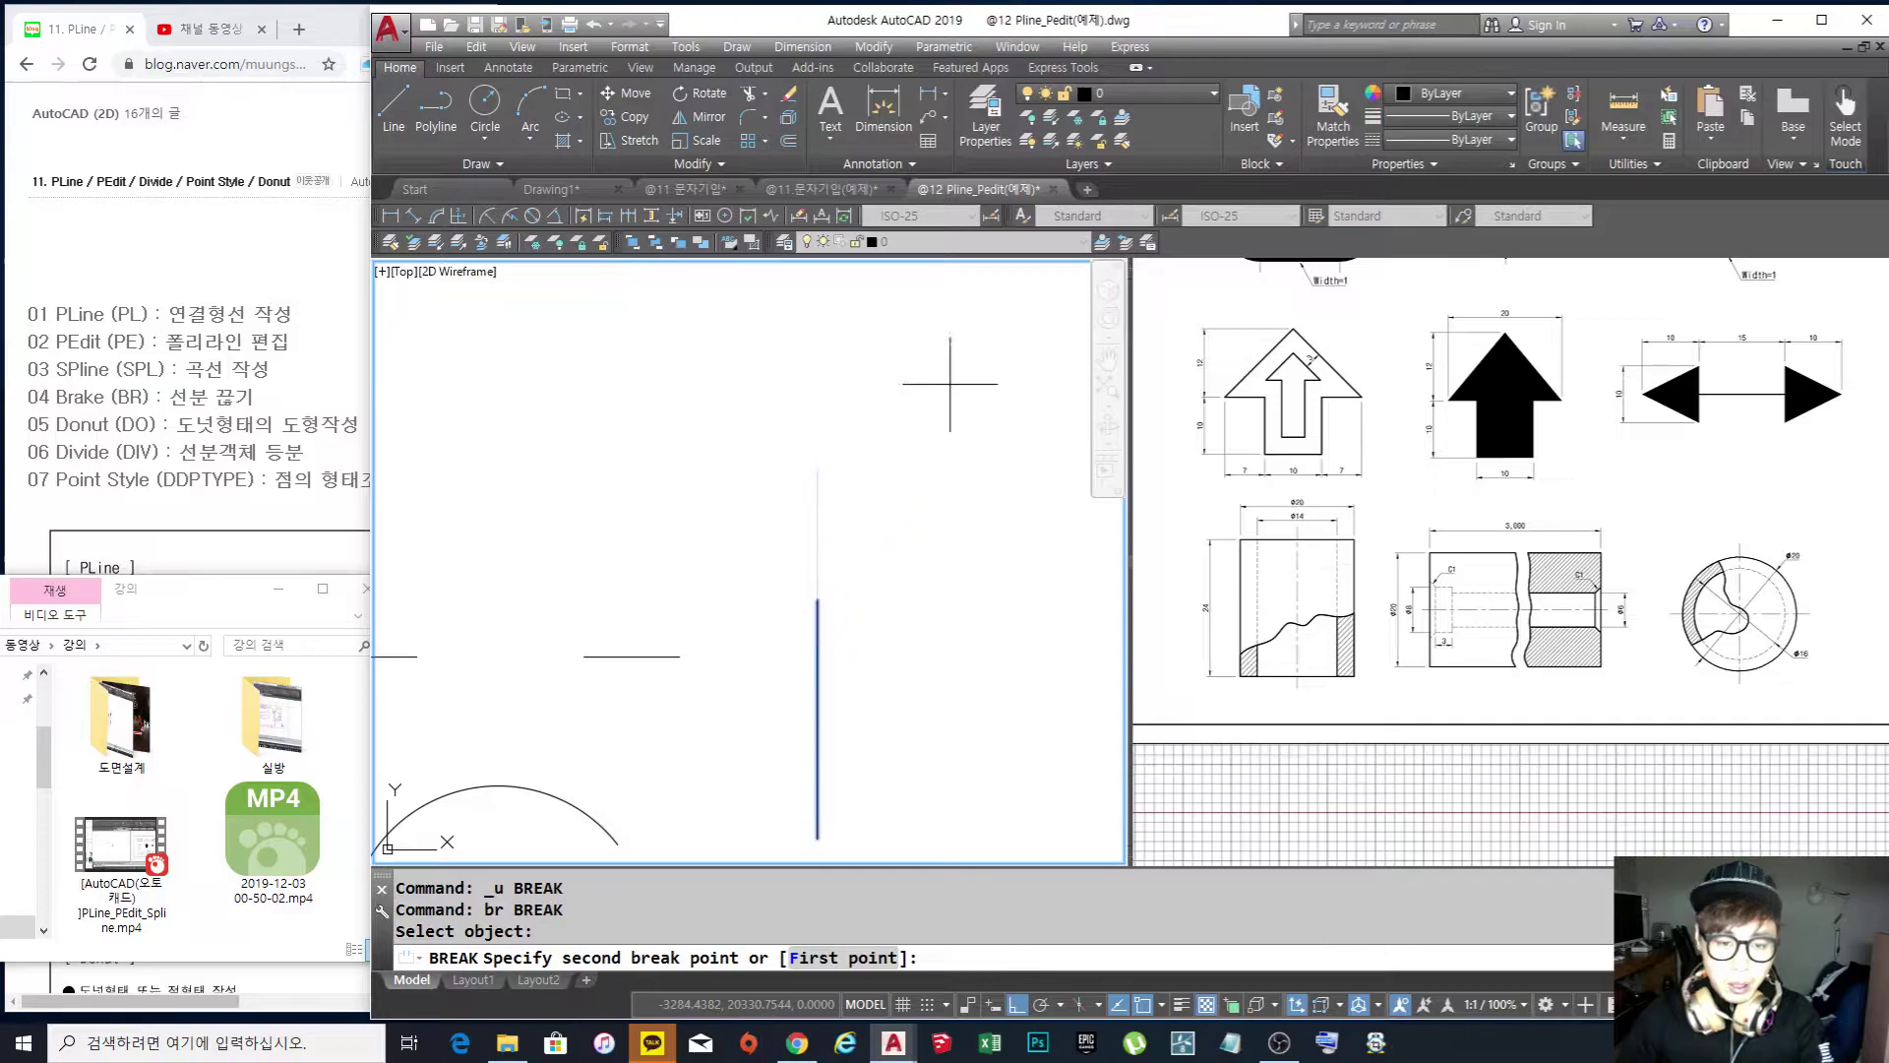
pyautogui.click(843, 337)
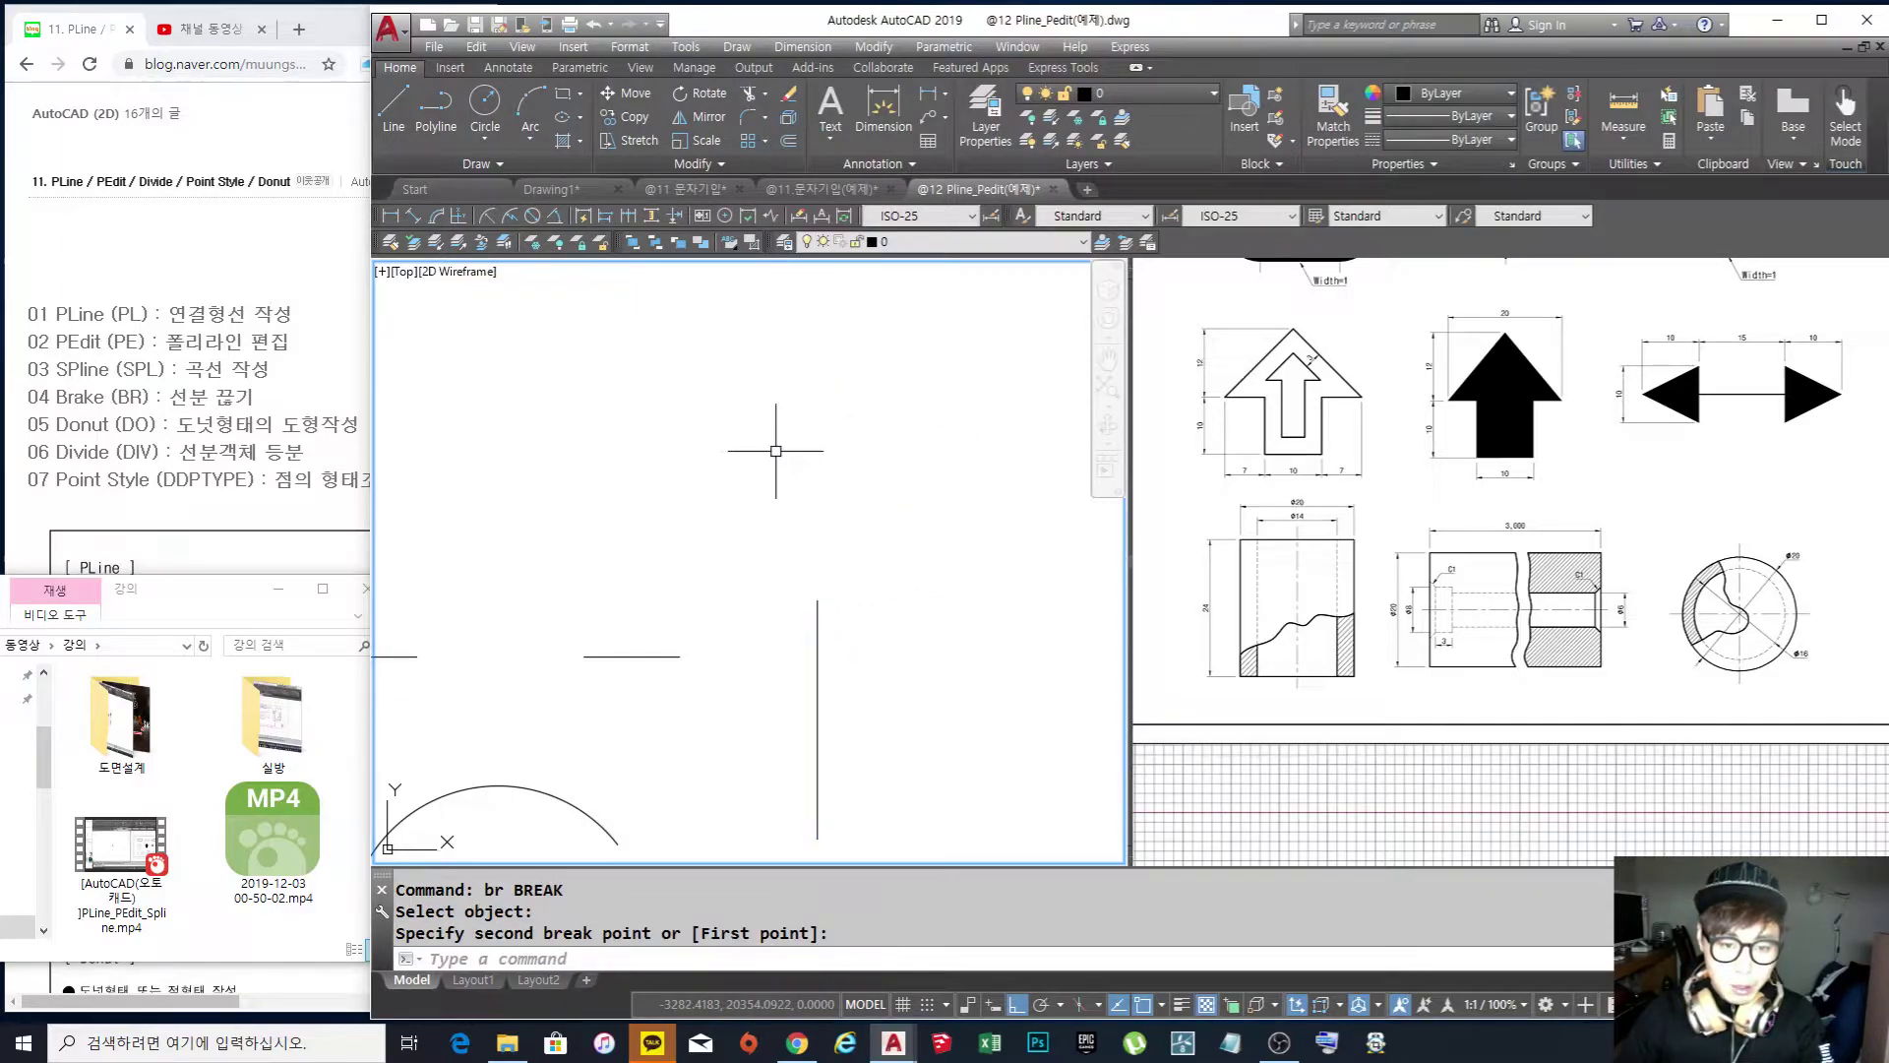
pyautogui.scroll(-2, 861, 472)
pyautogui.moveTo(861, 473); pyautogui.dragTo(976, 477, button='middle')
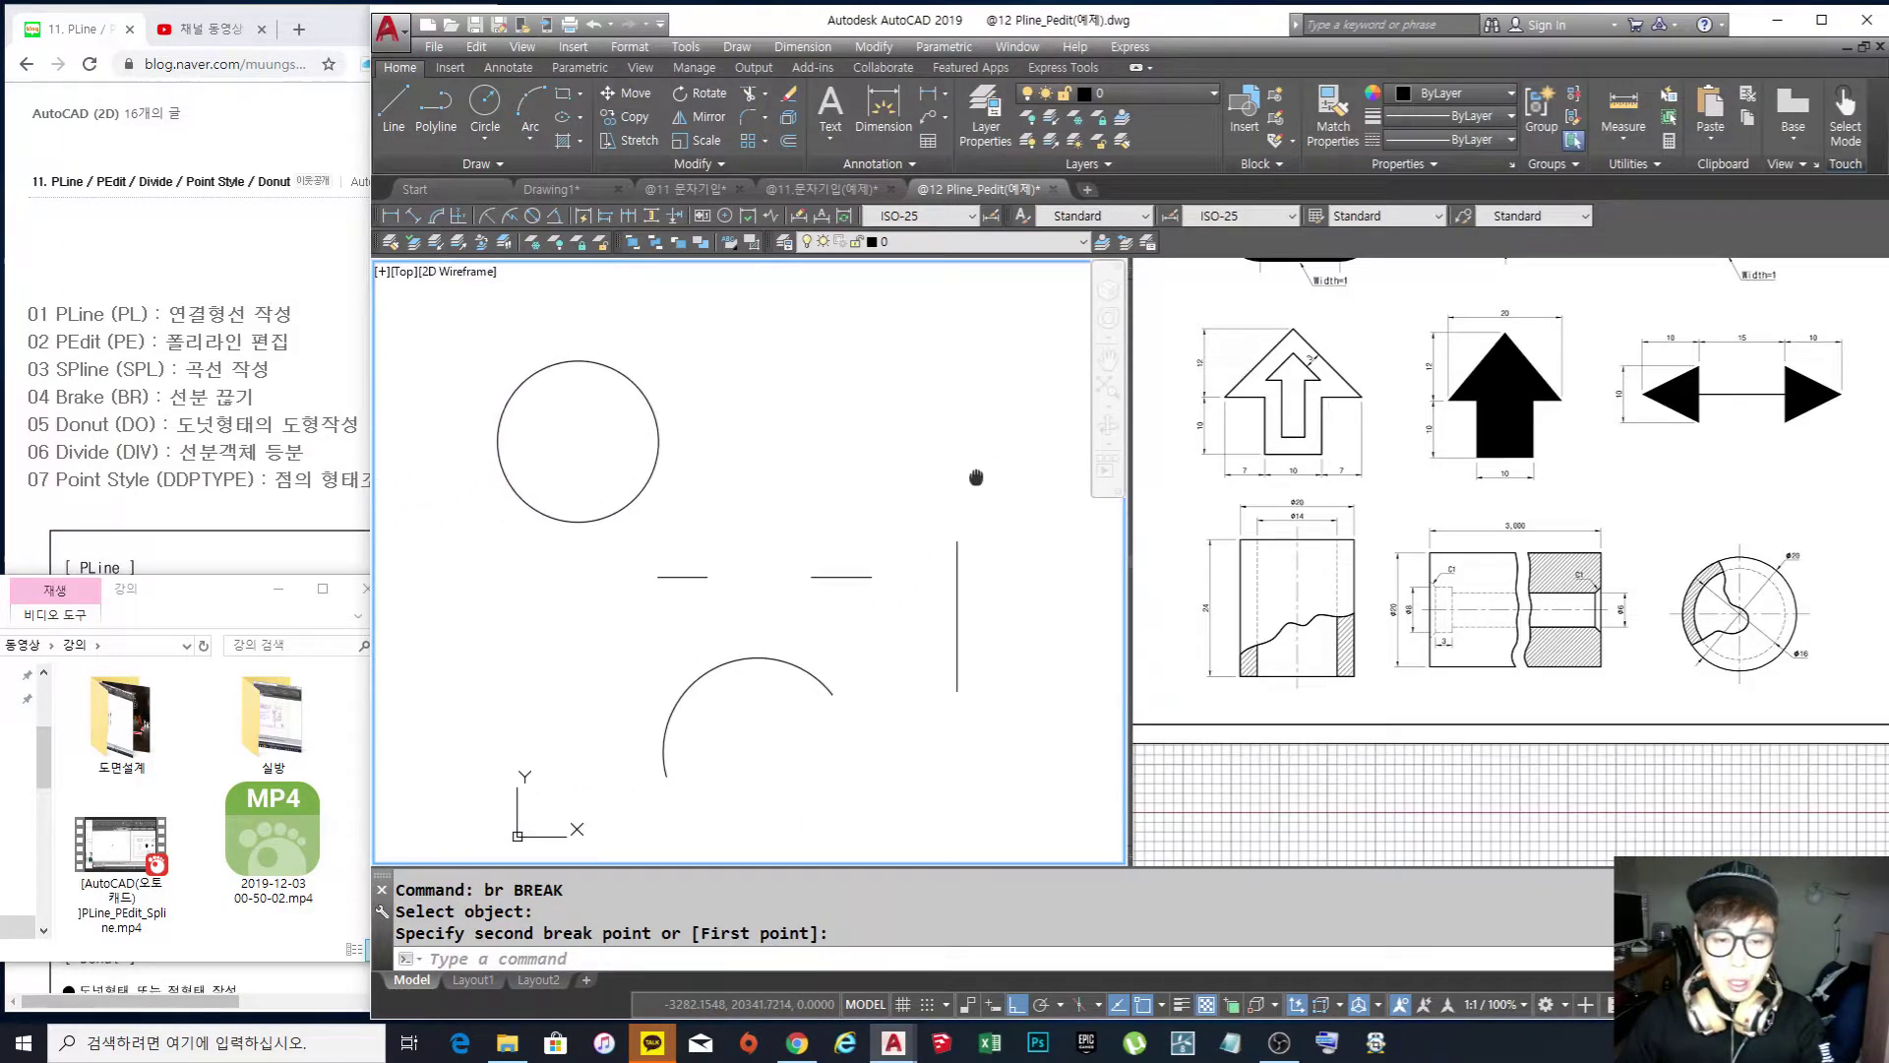
pyautogui.write('e')
pyautogui.press('Return')
pyautogui.click(1005, 604)
pyautogui.click(695, 543)
pyautogui.press('Escape')
pyautogui.press('Escape')
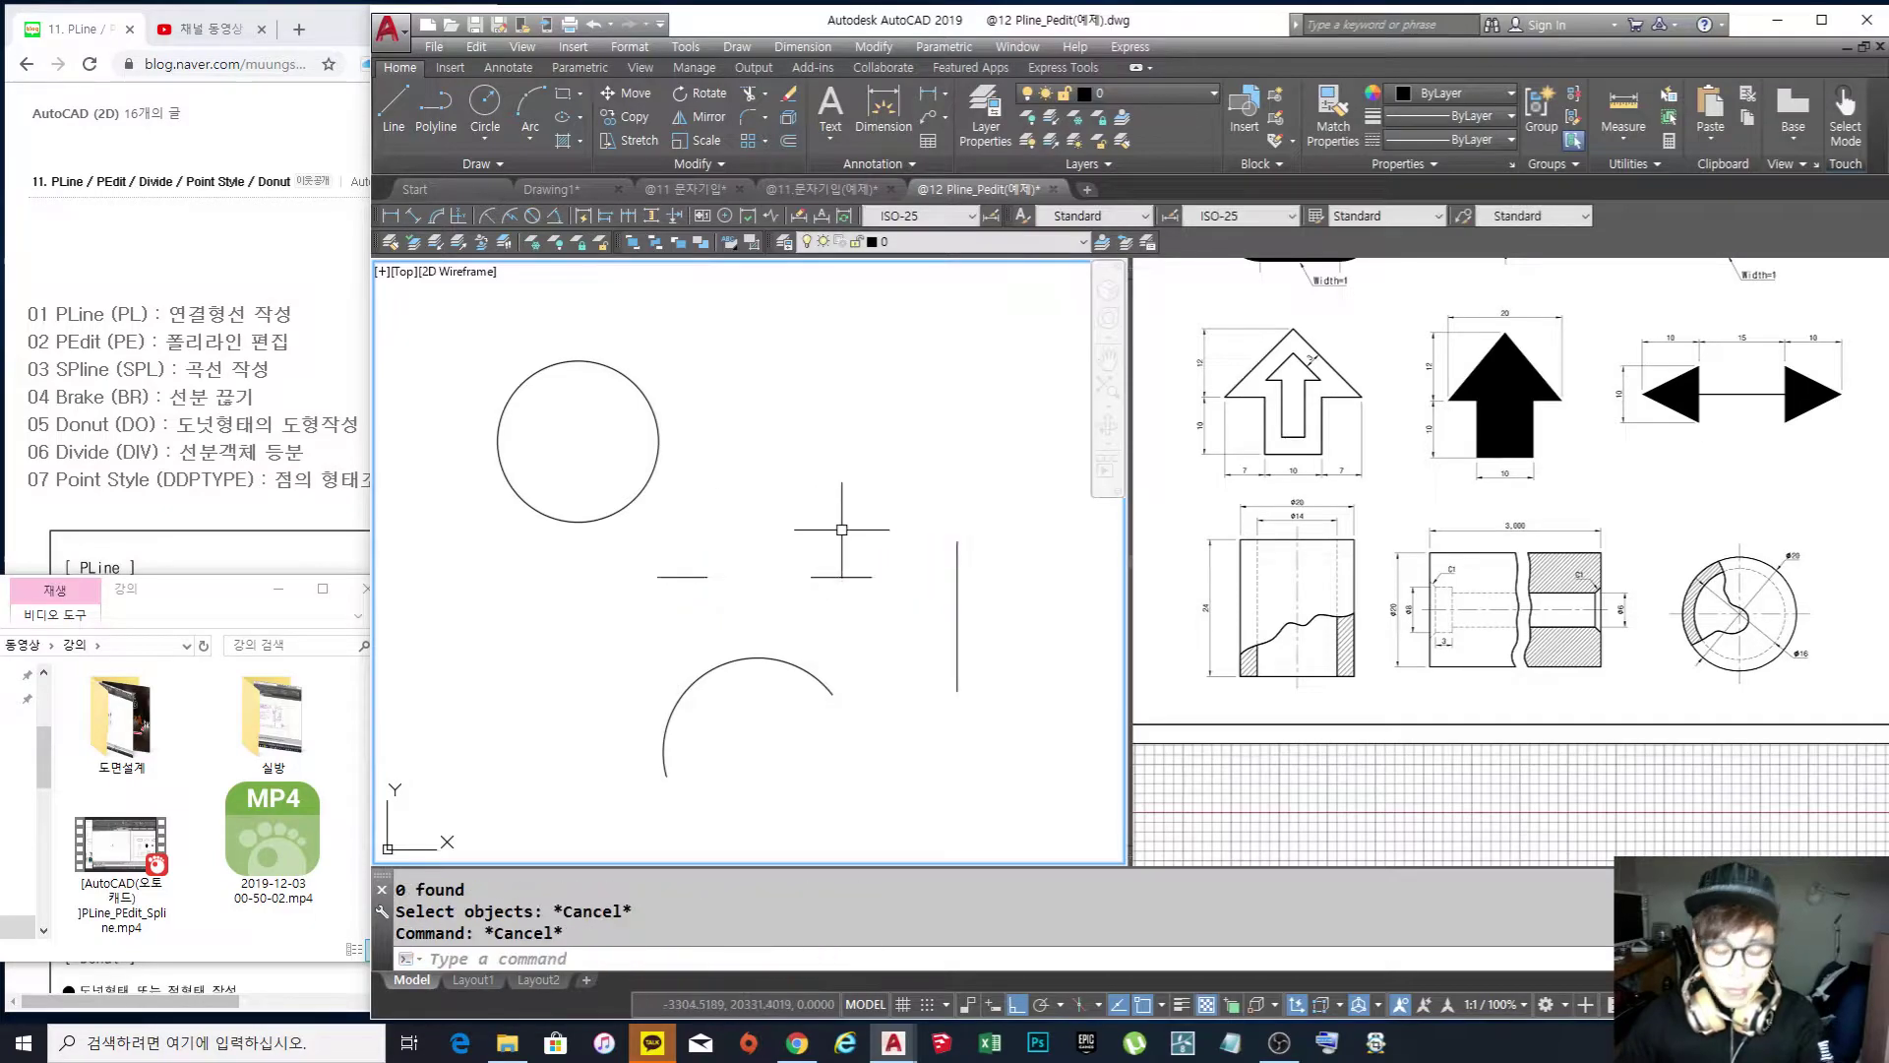
# Break the arc between two points, leaving a gap across its crown
pyautogui.write('br')
pyautogui.press('Return')
pyautogui.scroll(4, 750, 750)
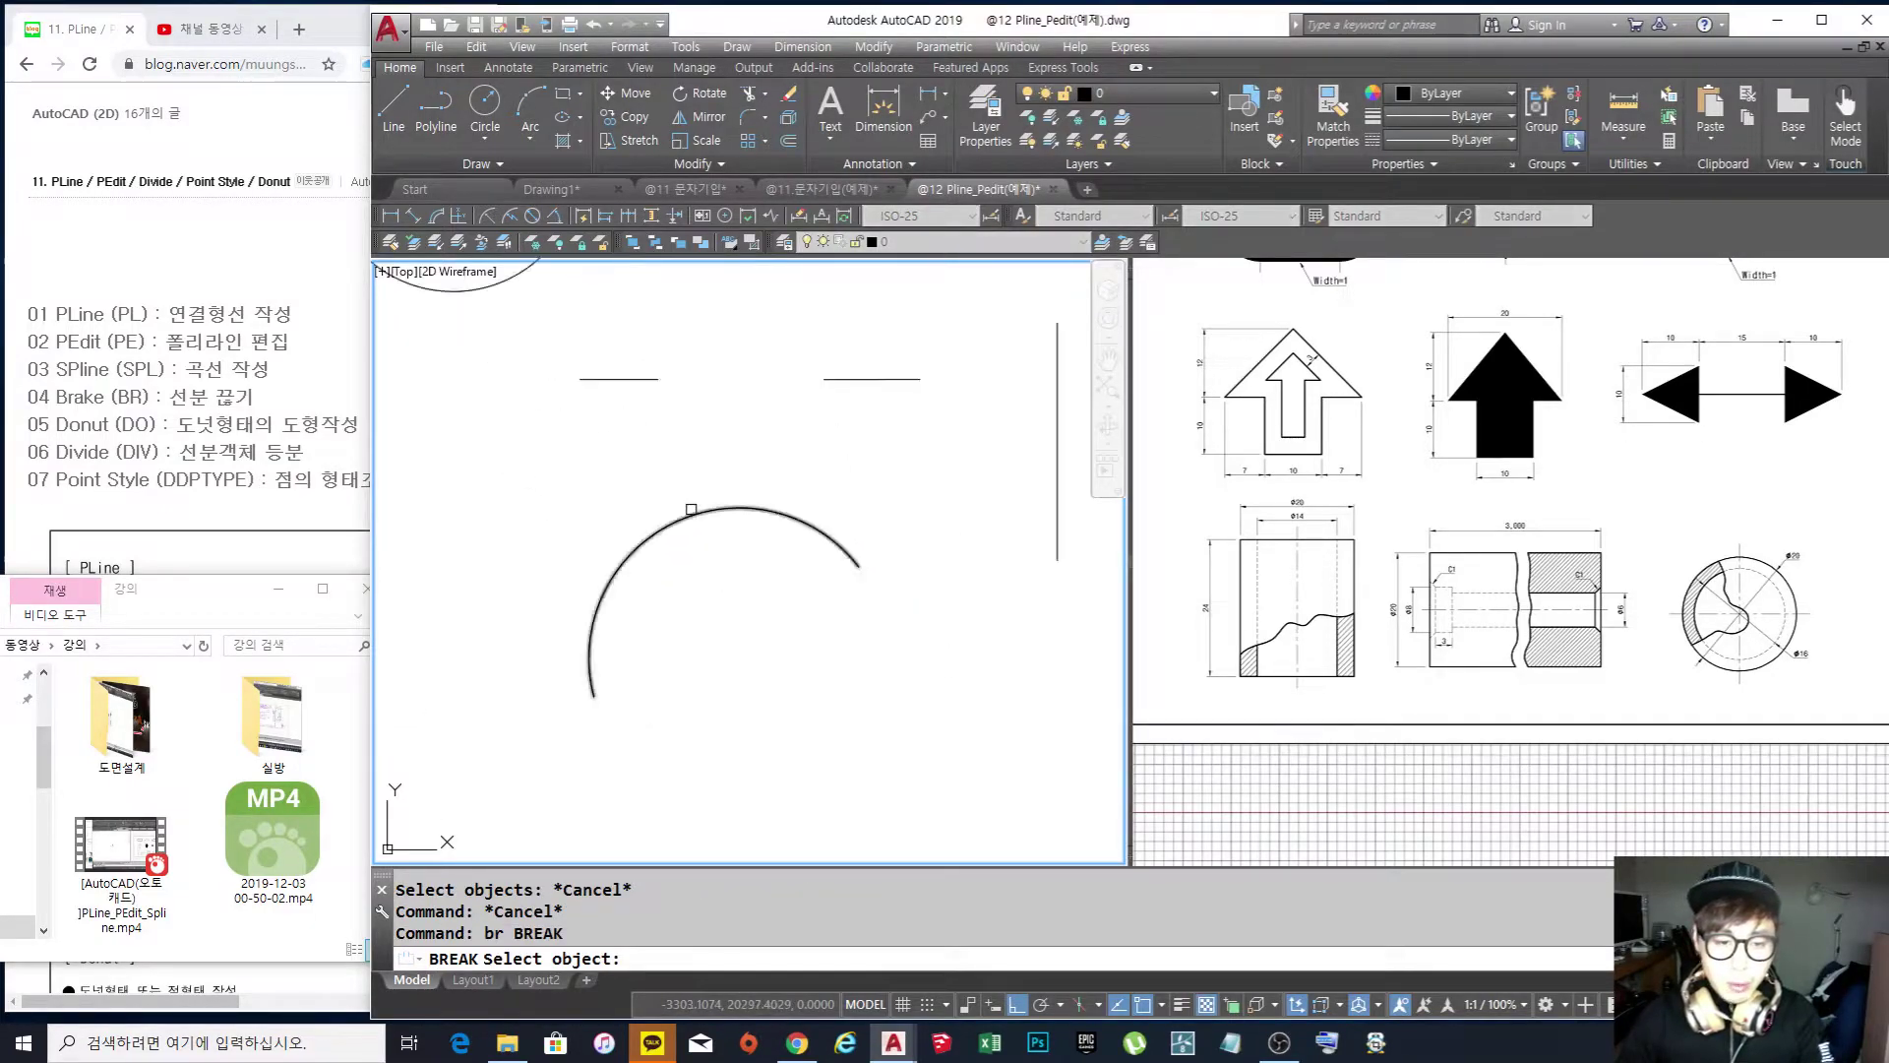
pyautogui.click(624, 549)
pyautogui.click(864, 536)
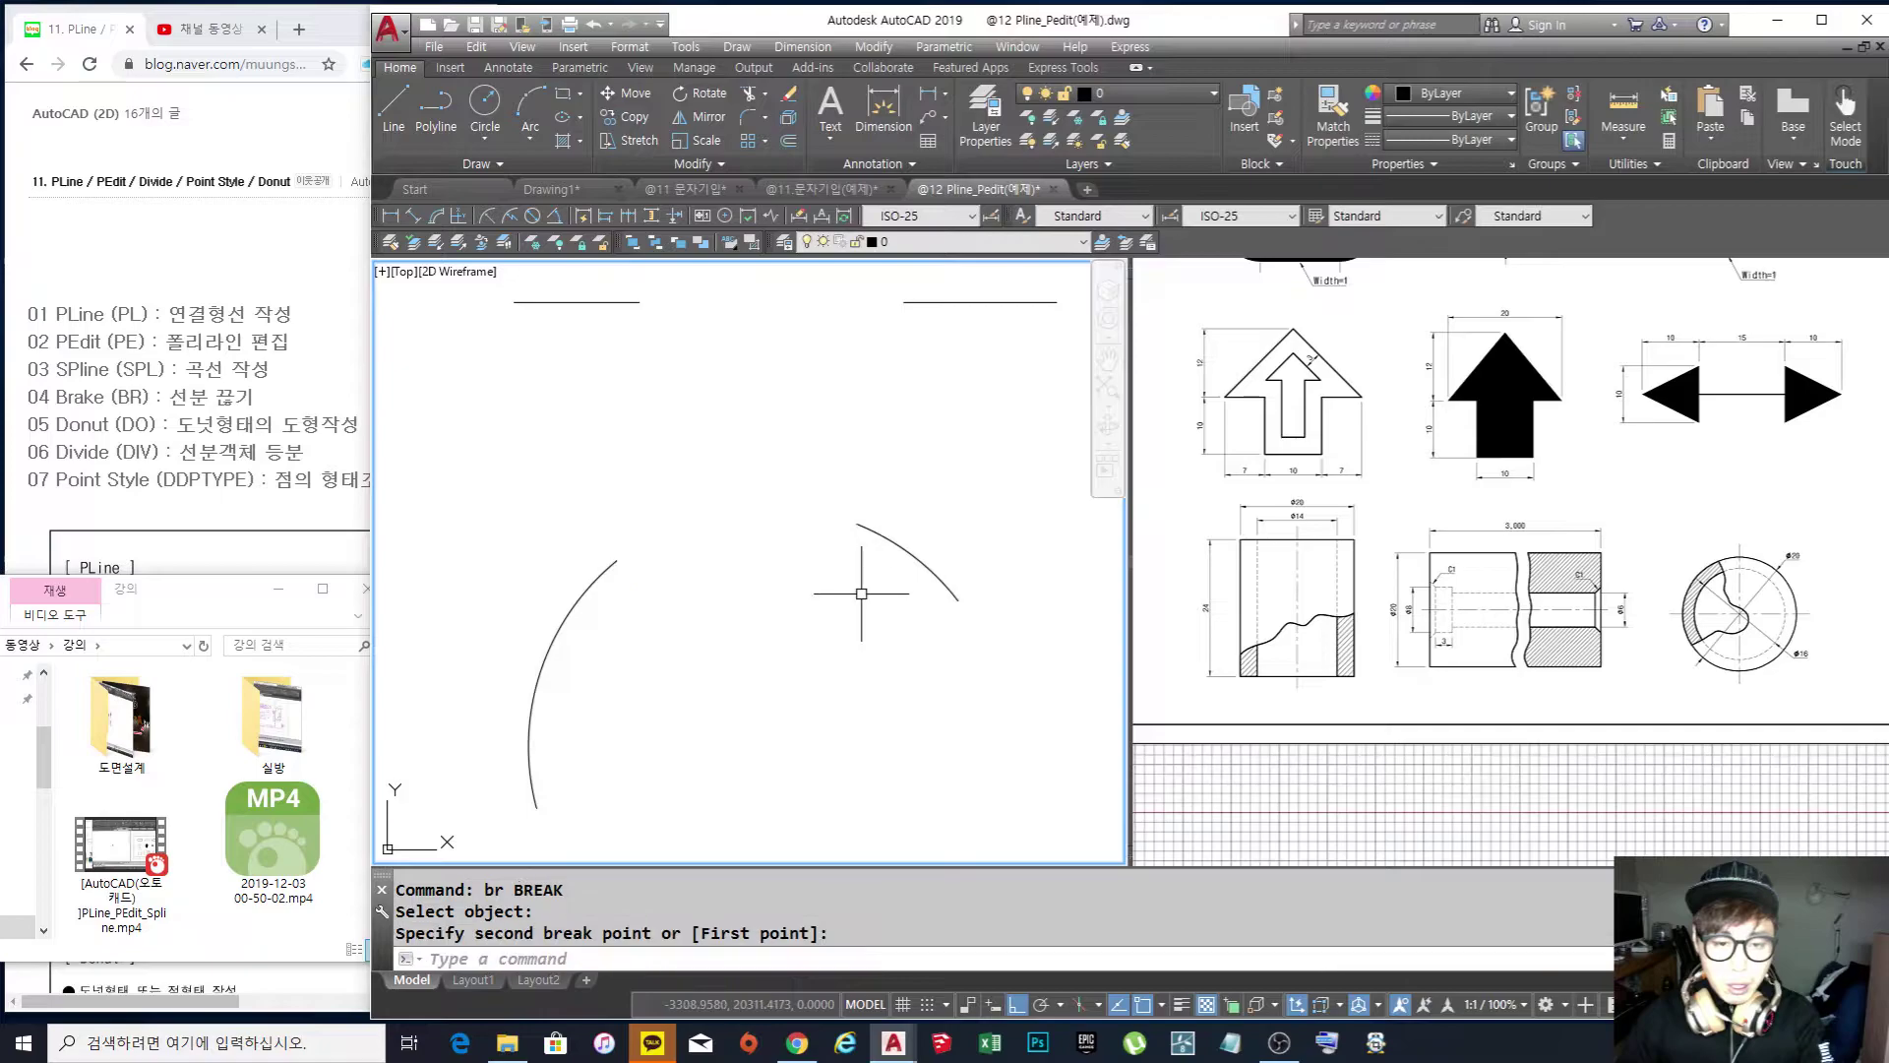
# Break the circle counterclockwise from its upper right to its upper left, opening a gap at the top
pyautogui.scroll(-4, 777, 551)
pyautogui.scroll(4, 689, 433)
pyautogui.press('Return')
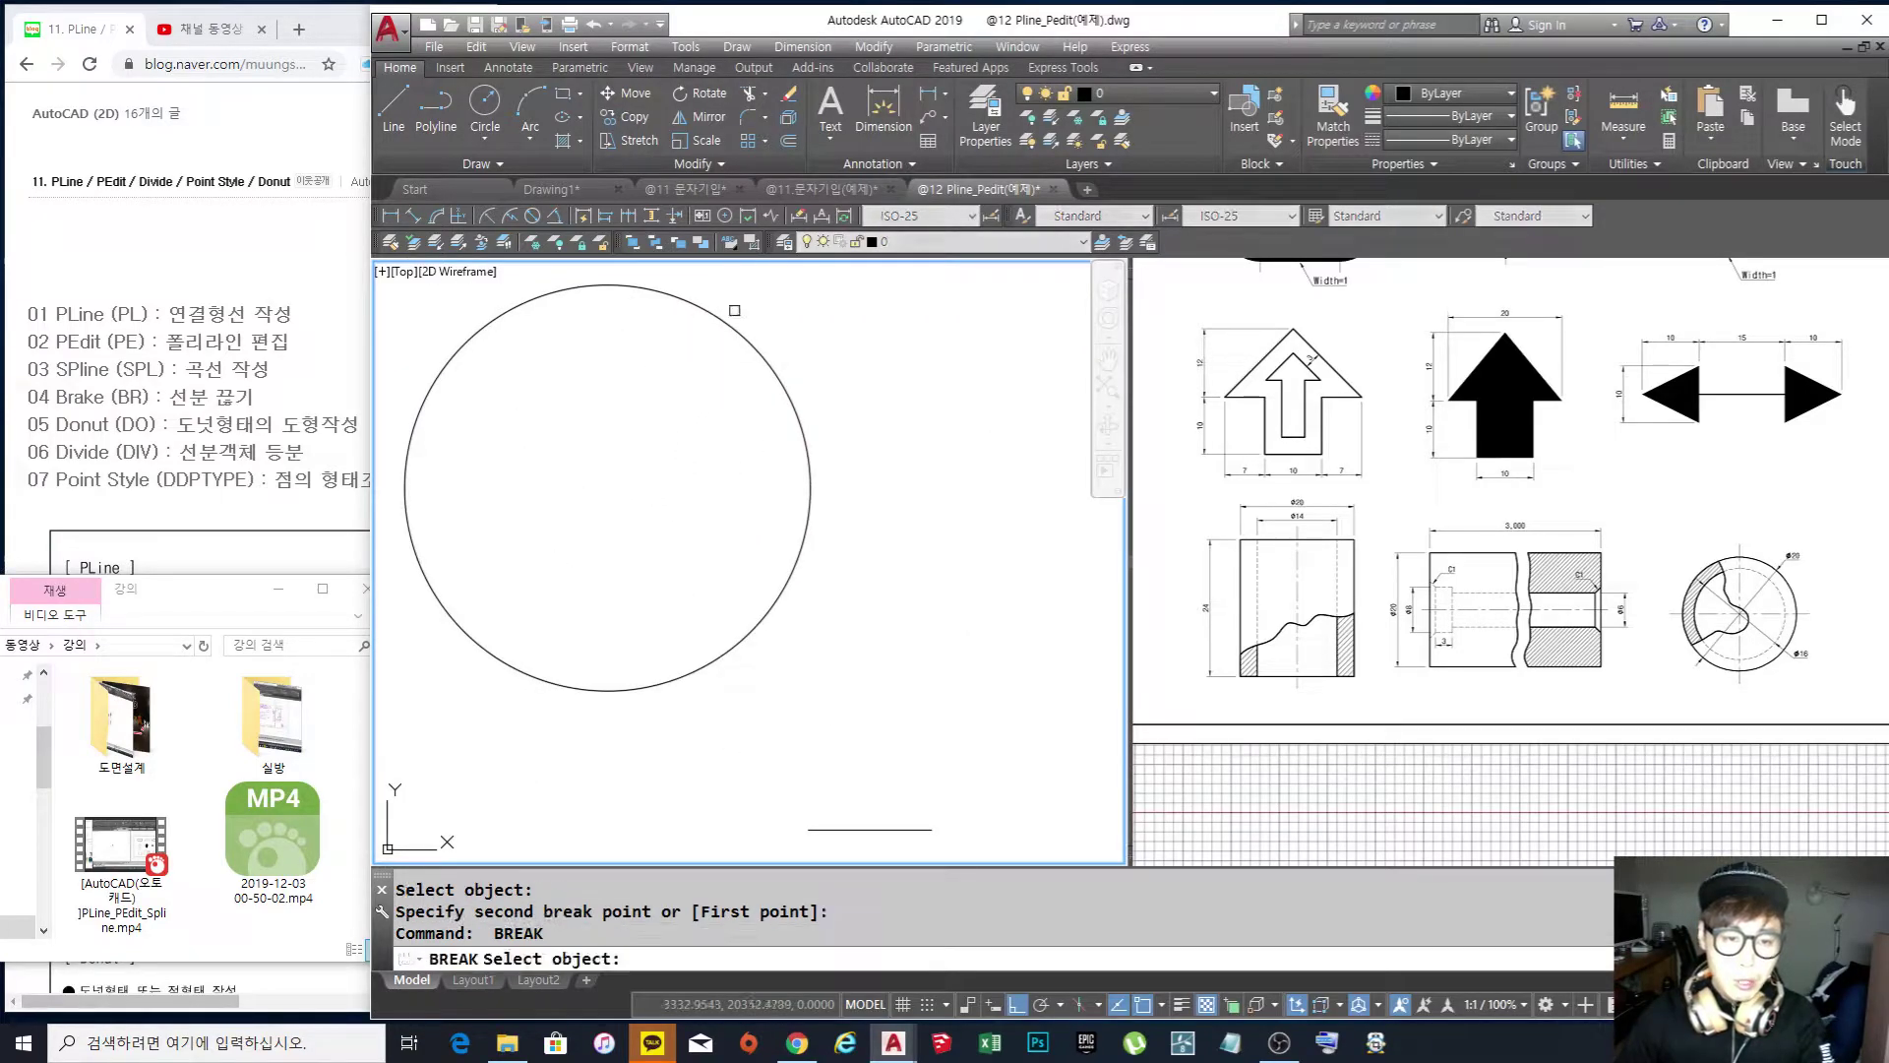
pyautogui.click(720, 319)
pyautogui.moveTo(843, 417); pyautogui.dragTo(893, 533, button='middle')
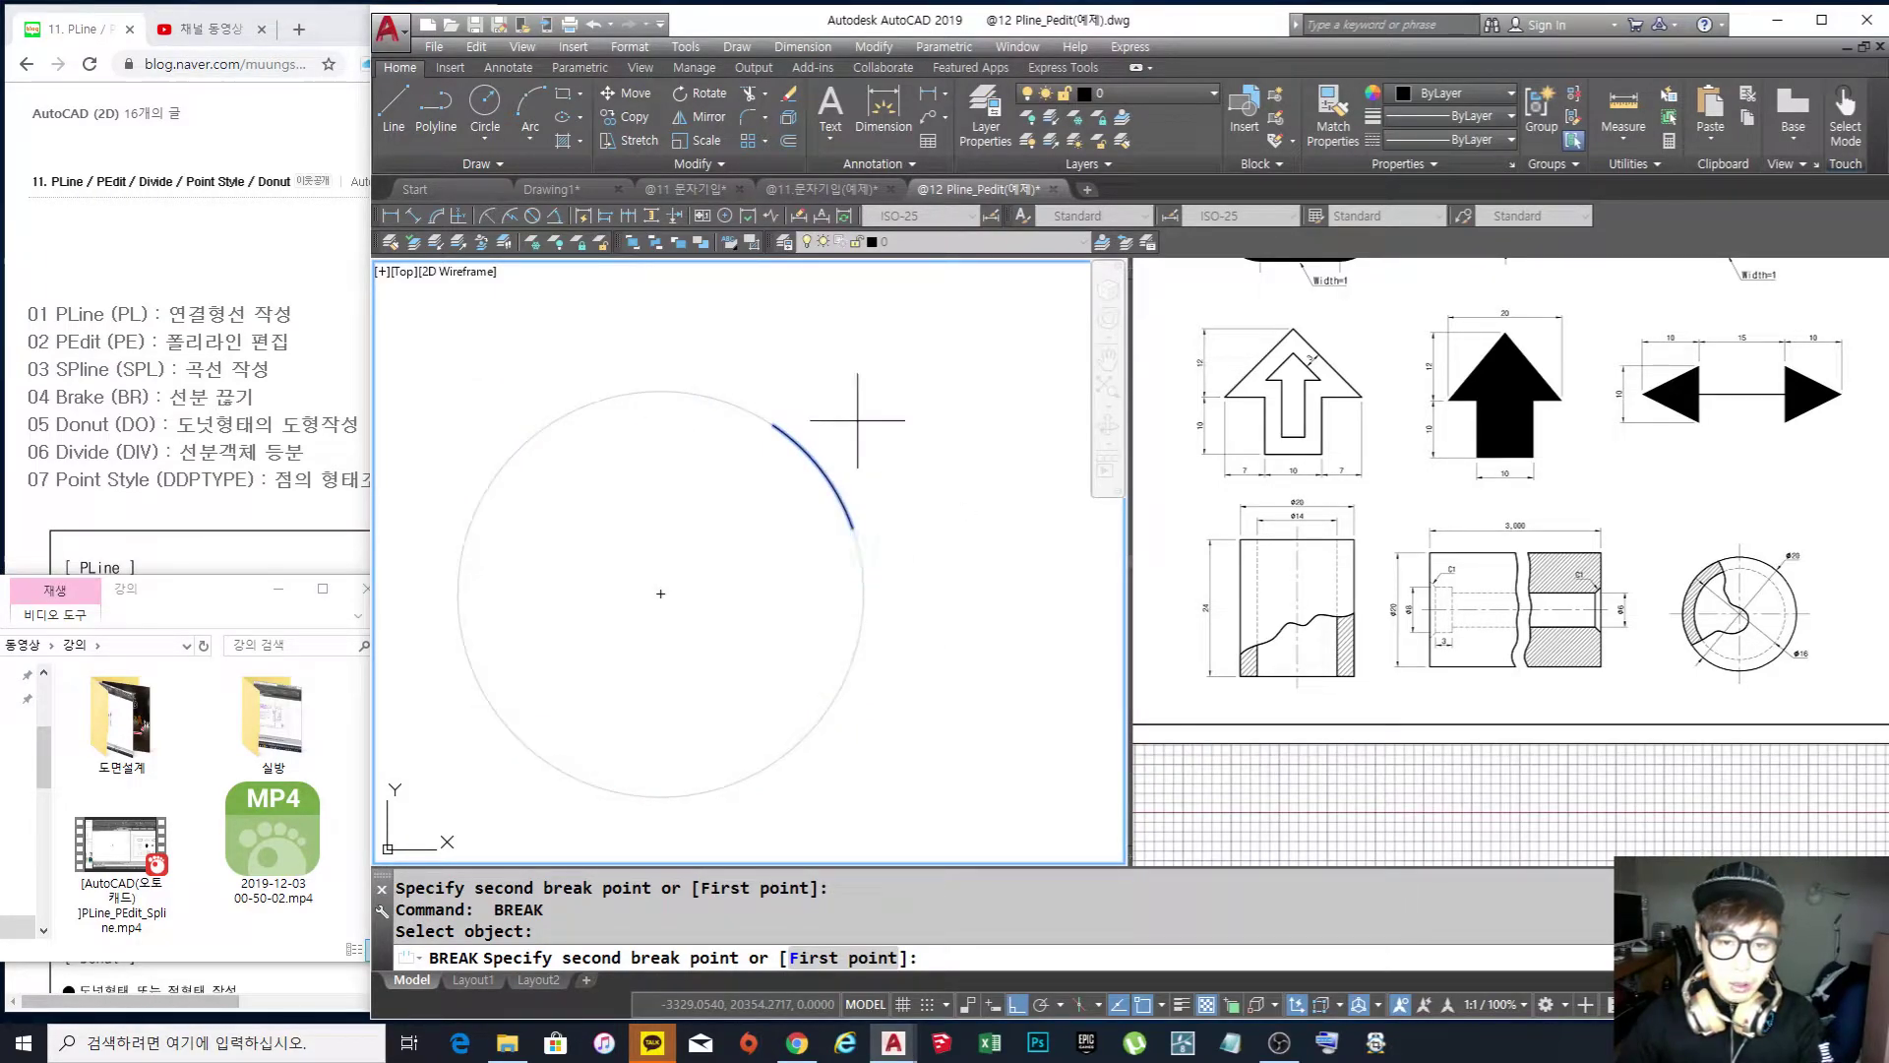
pyautogui.click(504, 353)
pyautogui.scroll(-3, 718, 429)
pyautogui.moveTo(945, 502)
pyautogui.mouseDown(button='middle')
pyautogui.moveTo(742, 443)
pyautogui.moveTo(714, 461)
pyautogui.mouseUp(button='middle')
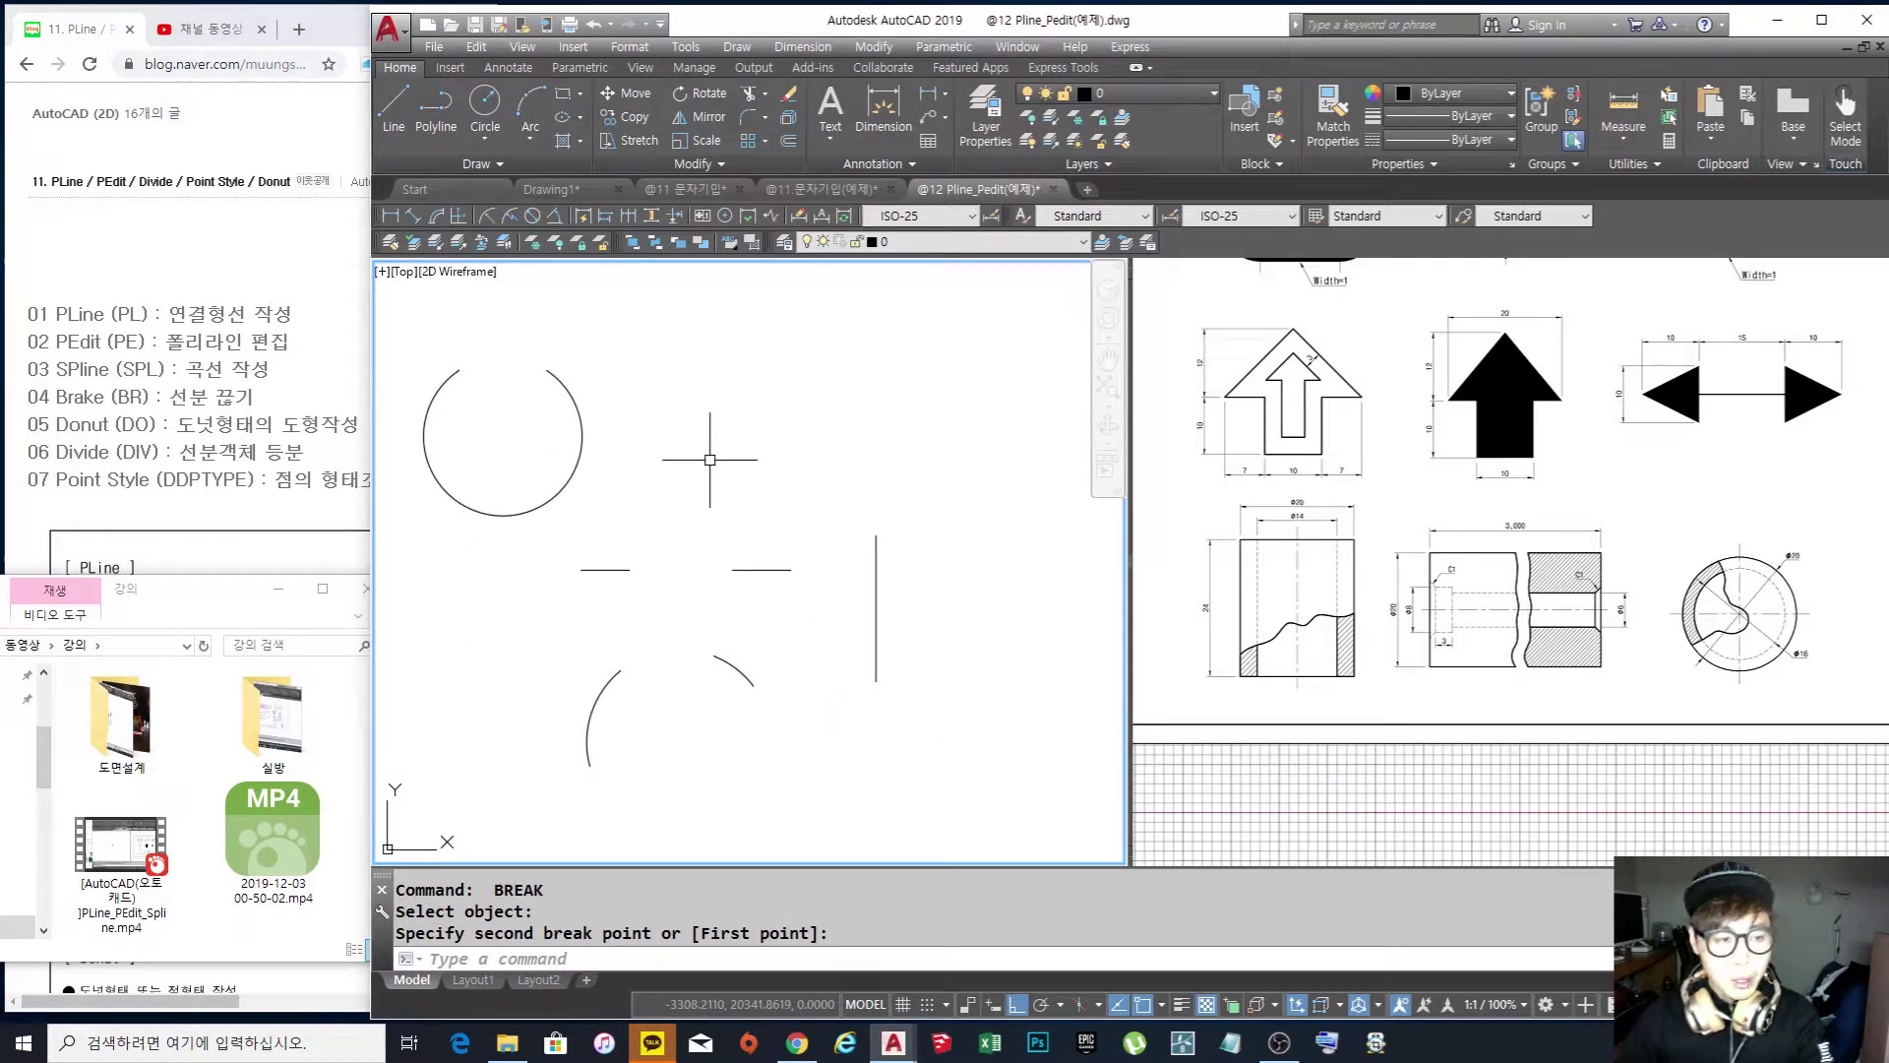
# Draw a vertical line and a horizontal line crossing each other to the right of the opened circle
pyautogui.moveTo(762, 536)
pyautogui.mouseDown(button='middle')
pyautogui.moveTo(792, 552)
pyautogui.moveTo(792, 529)
pyautogui.mouseUp(button='middle')
pyautogui.write('l')
pyautogui.press('Return')
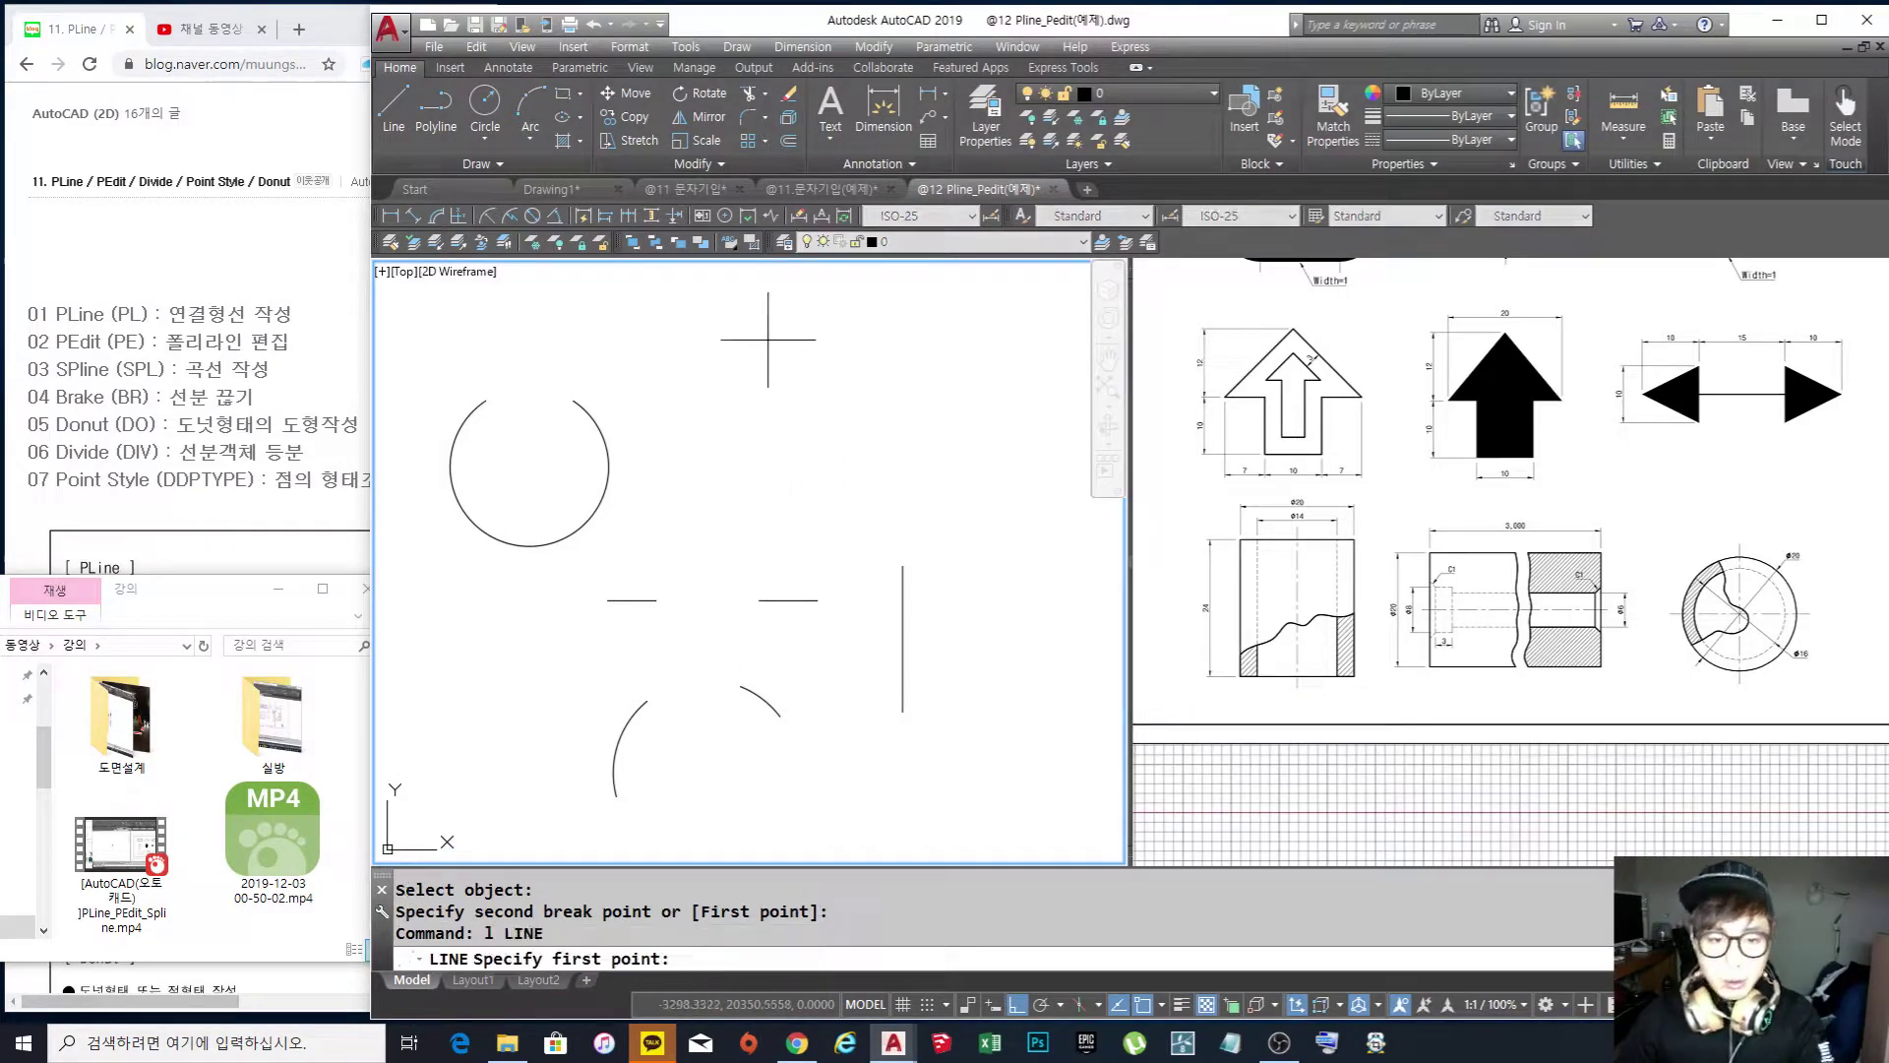
pyautogui.click(757, 337)
pyautogui.click(758, 551)
pyautogui.press('Return')
pyautogui.press('Return')
pyautogui.click(668, 434)
pyautogui.click(942, 435)
pyautogui.press('Return')
pyautogui.moveTo(794, 412); pyautogui.dragTo(788, 460, button='middle')
pyautogui.scroll(3, 784, 477)
pyautogui.scroll(-2, 794, 516)
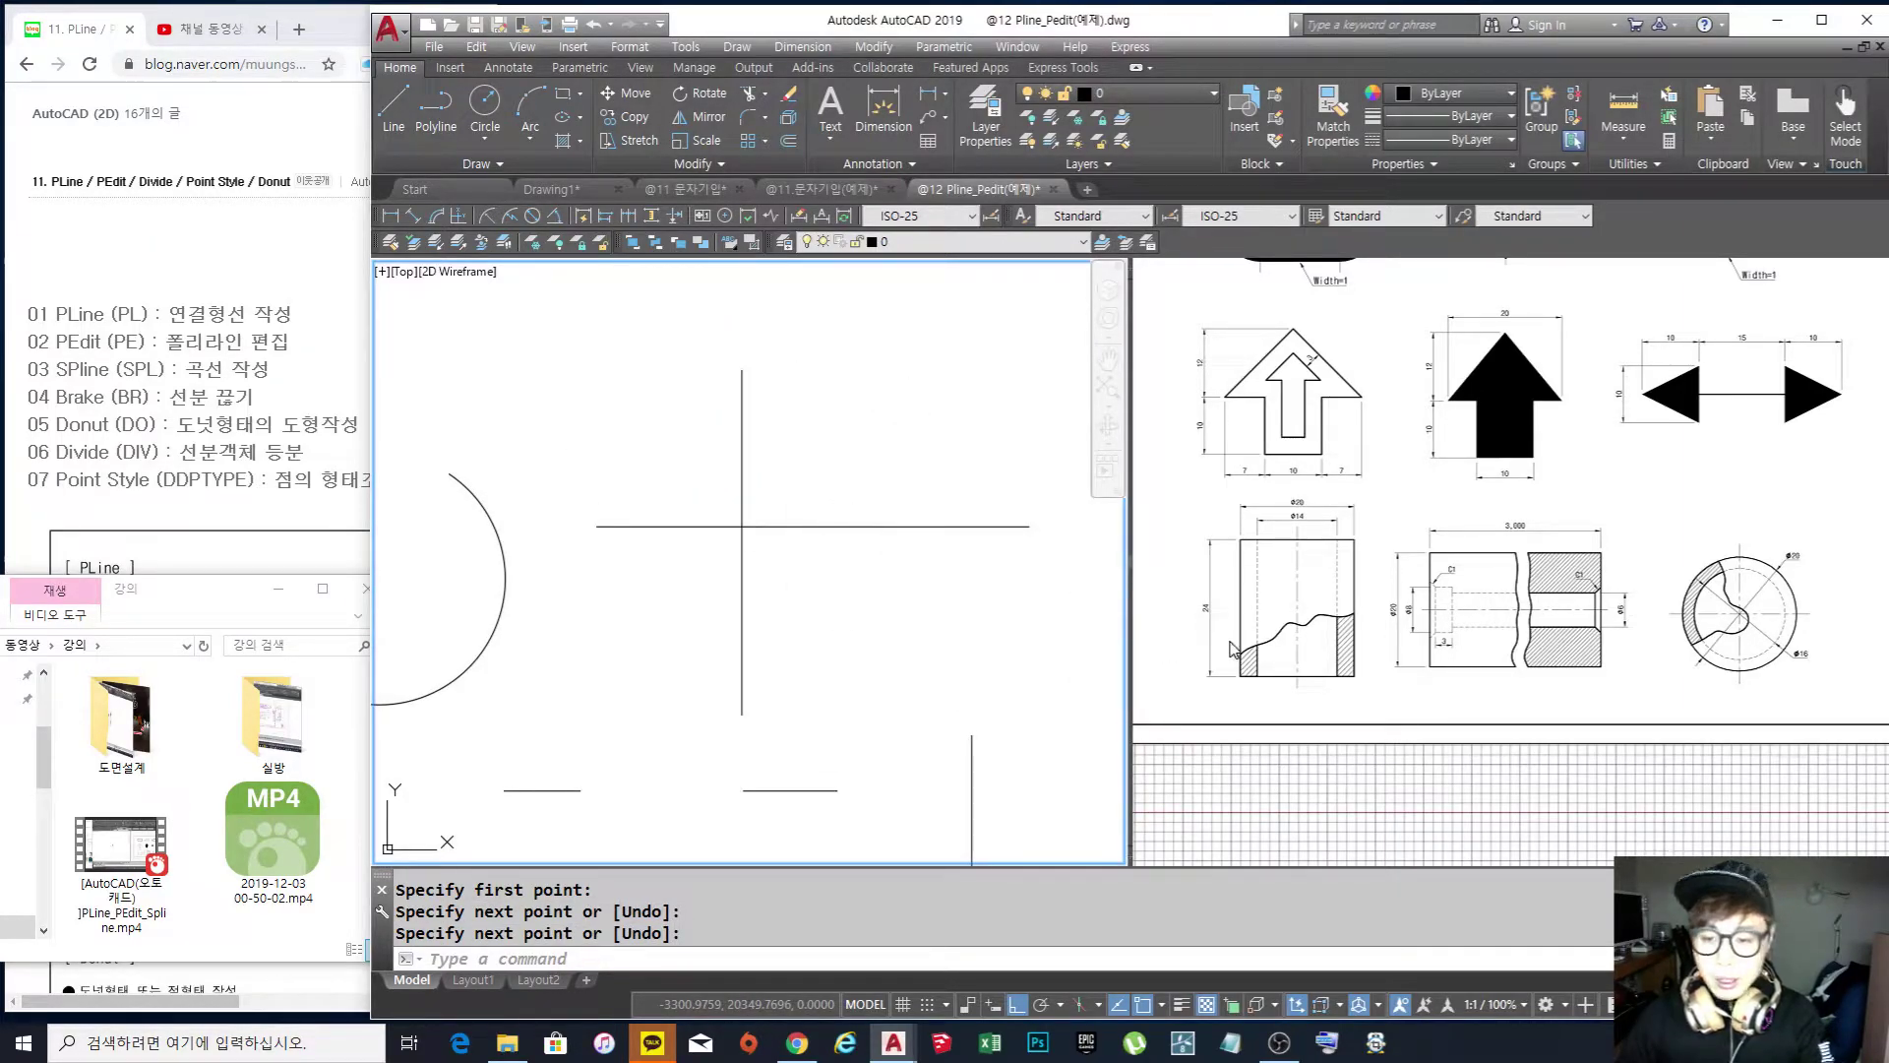
# Examine the cylinder with the wavy break line and hatched walls in the reference drawing
pyautogui.click(1162, 656)
pyautogui.scroll(4, 1269, 625)
pyautogui.moveTo(1268, 626); pyautogui.dragTo(1329, 835, button='middle')
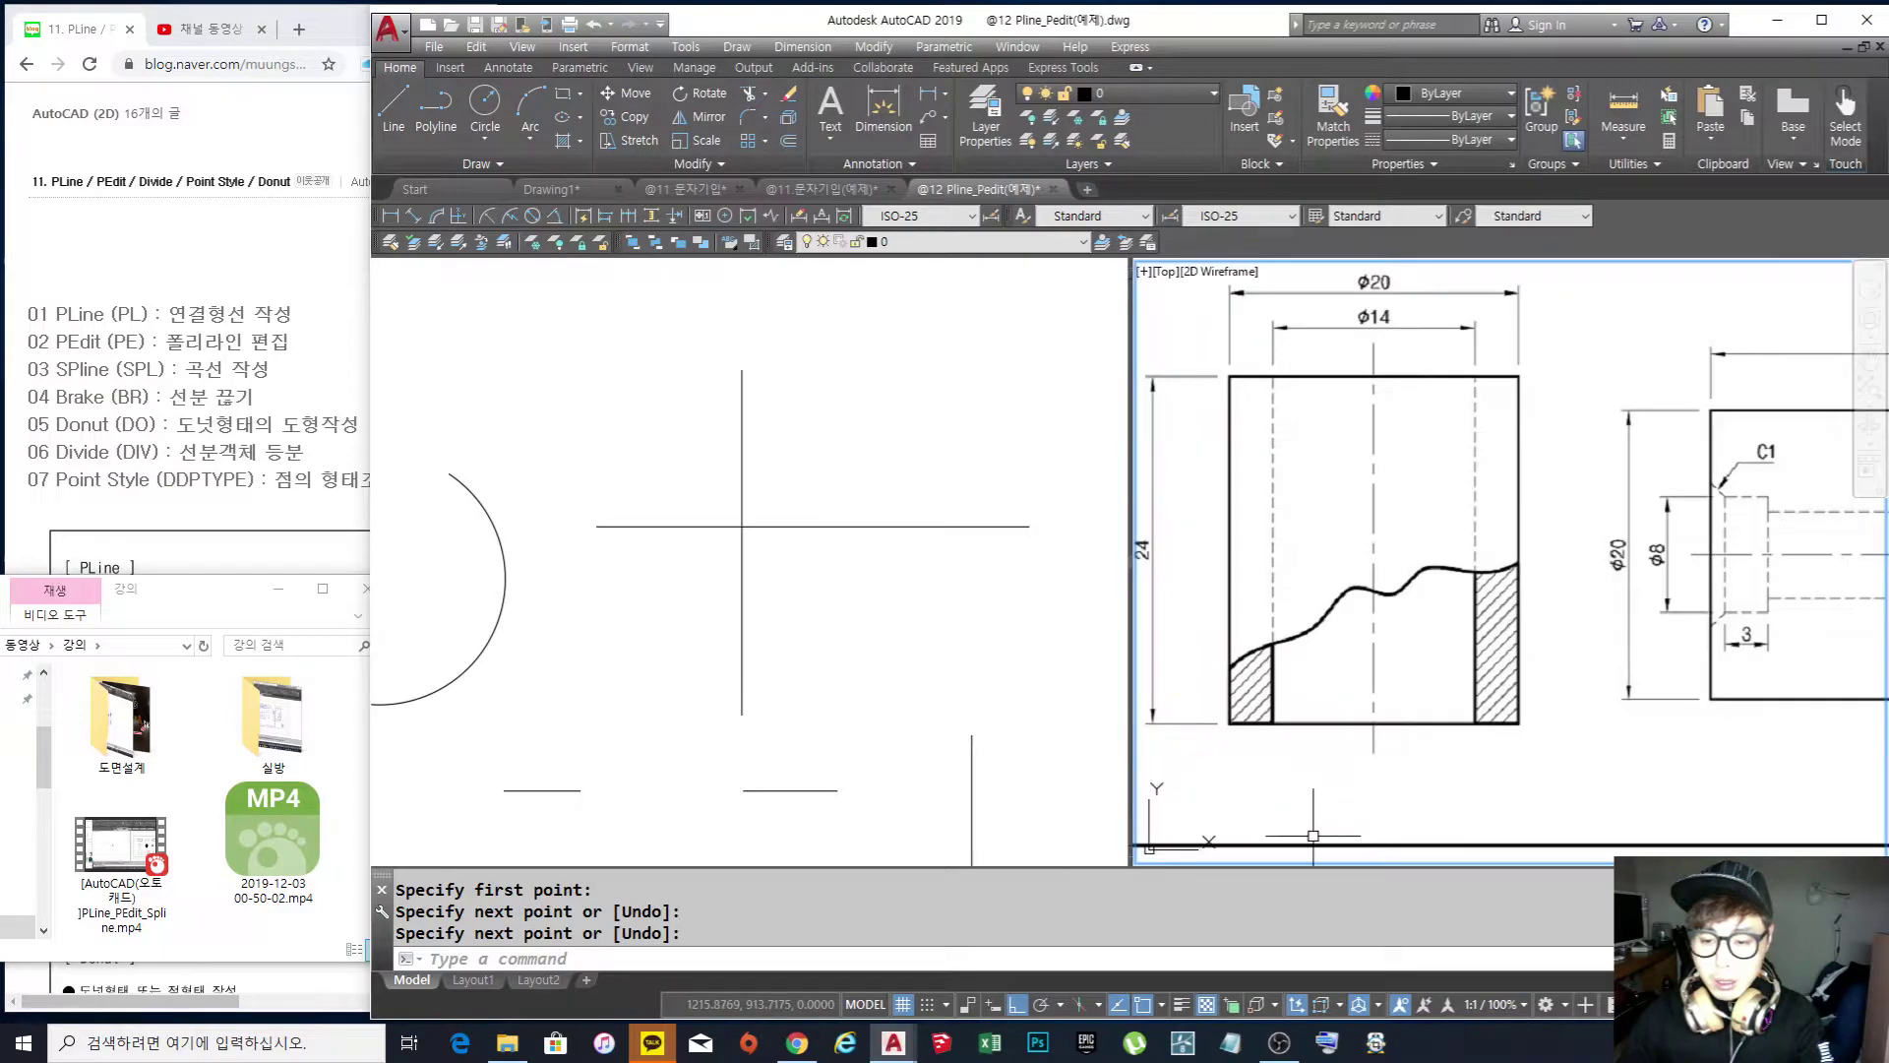
pyautogui.click(1033, 717)
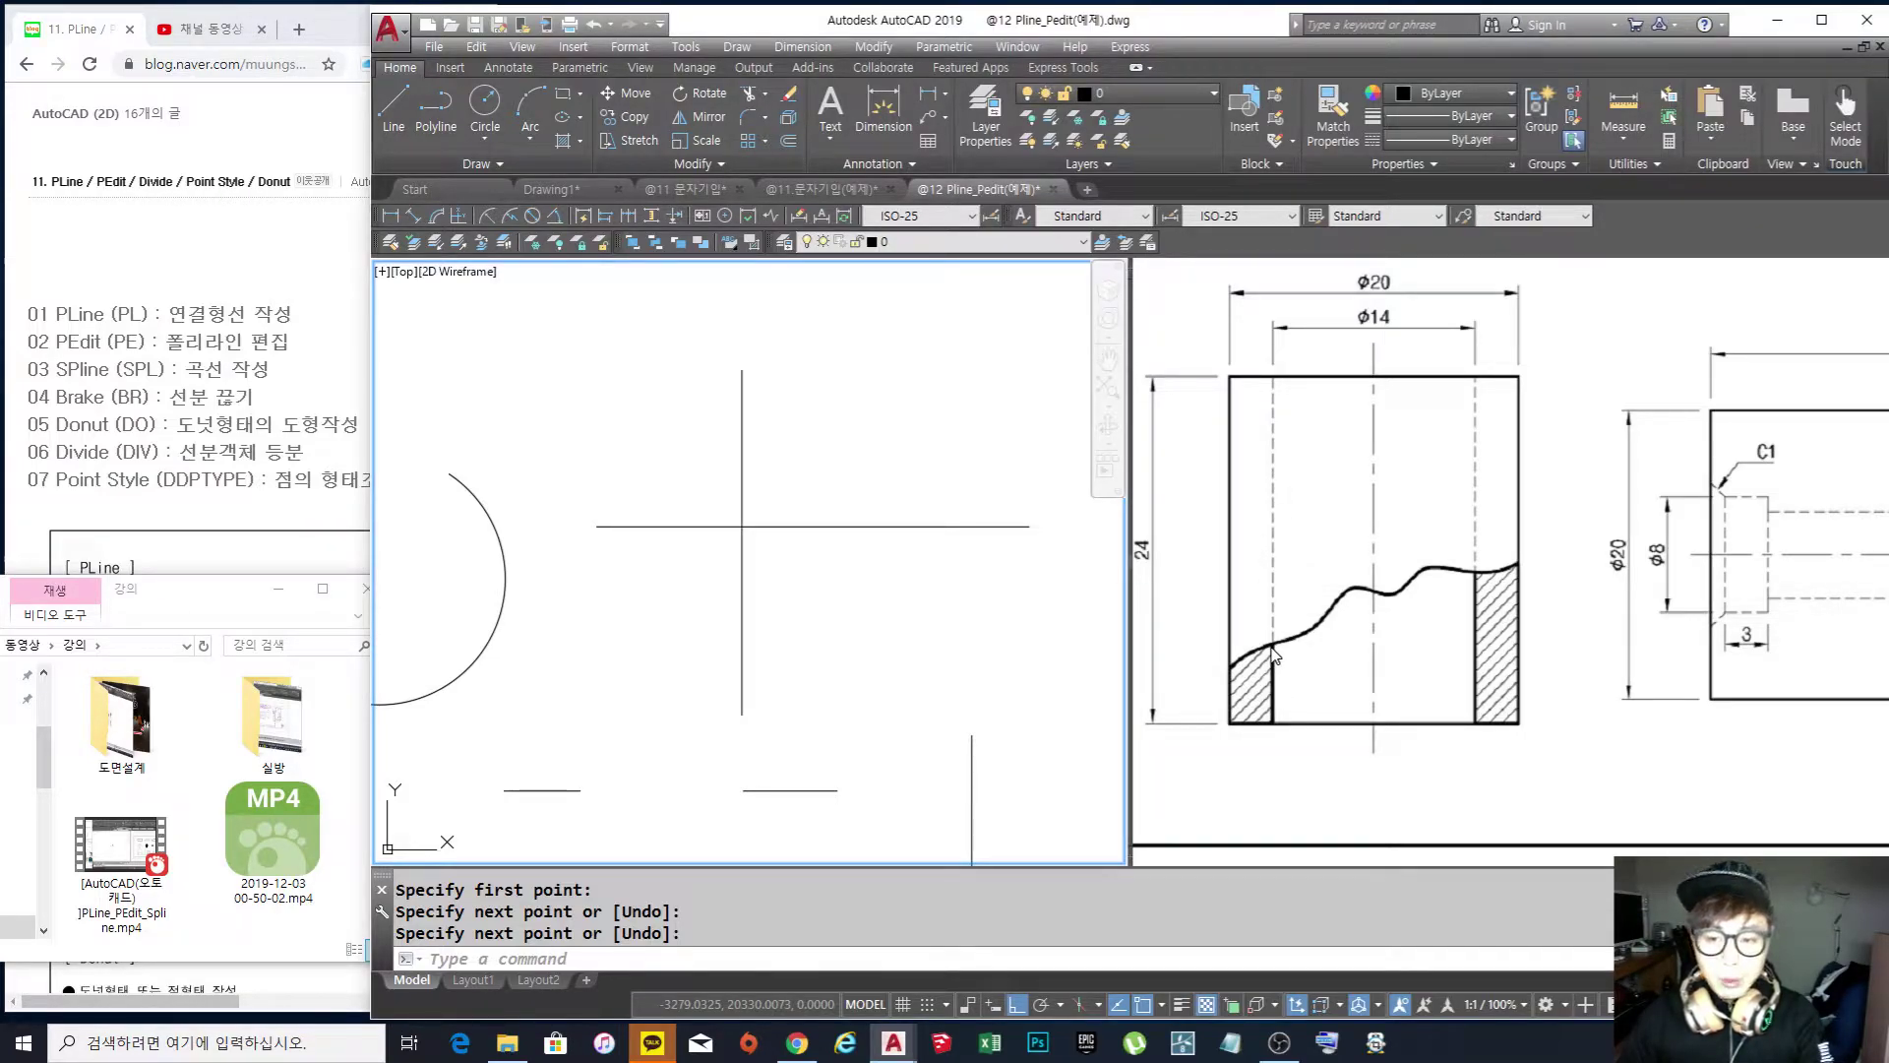
pyautogui.click(883, 581)
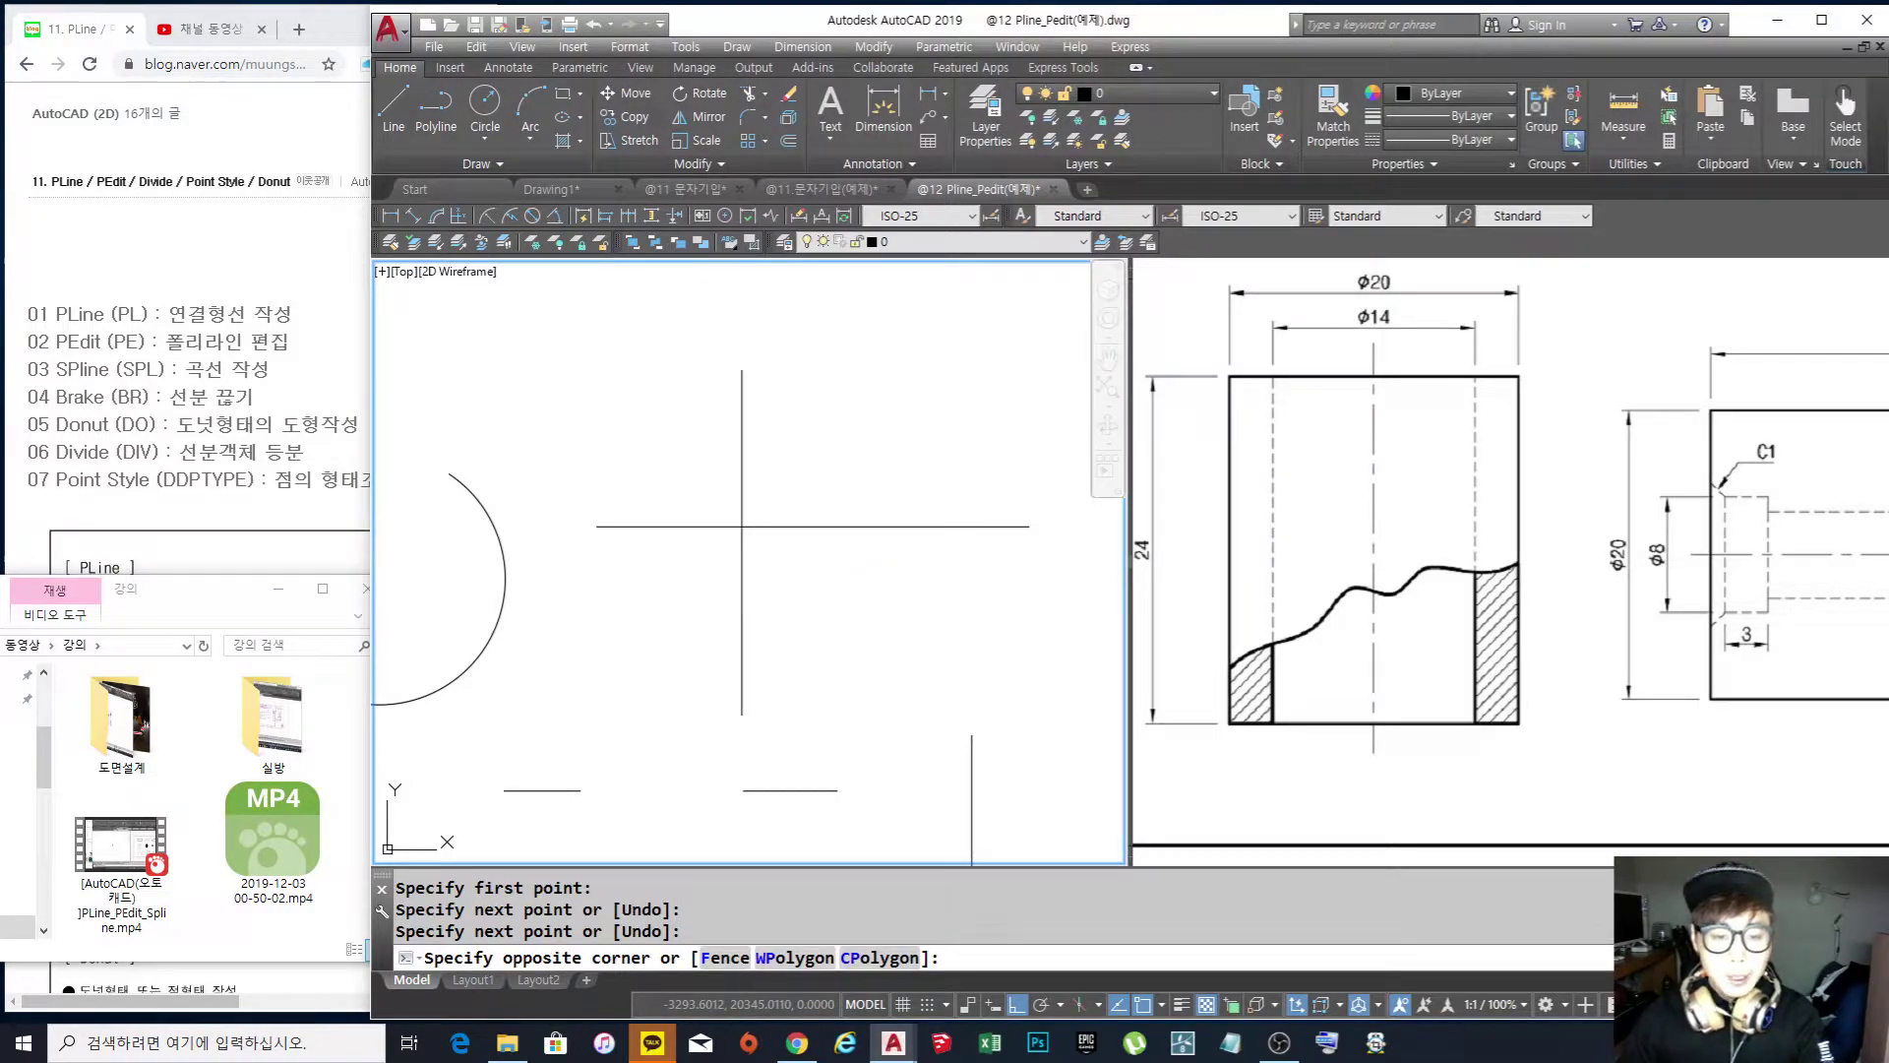
pyautogui.press('Escape')
pyautogui.press('Escape')
# Select the crossing vertical and horizontal lines one at a time to check the extent of each object
pyautogui.moveTo(794, 527); pyautogui.dragTo(779, 503, button='middle')
pyautogui.click(780, 434)
pyautogui.click(635, 371)
pyautogui.press('Escape')
pyautogui.click(902, 567)
pyautogui.click(820, 444)
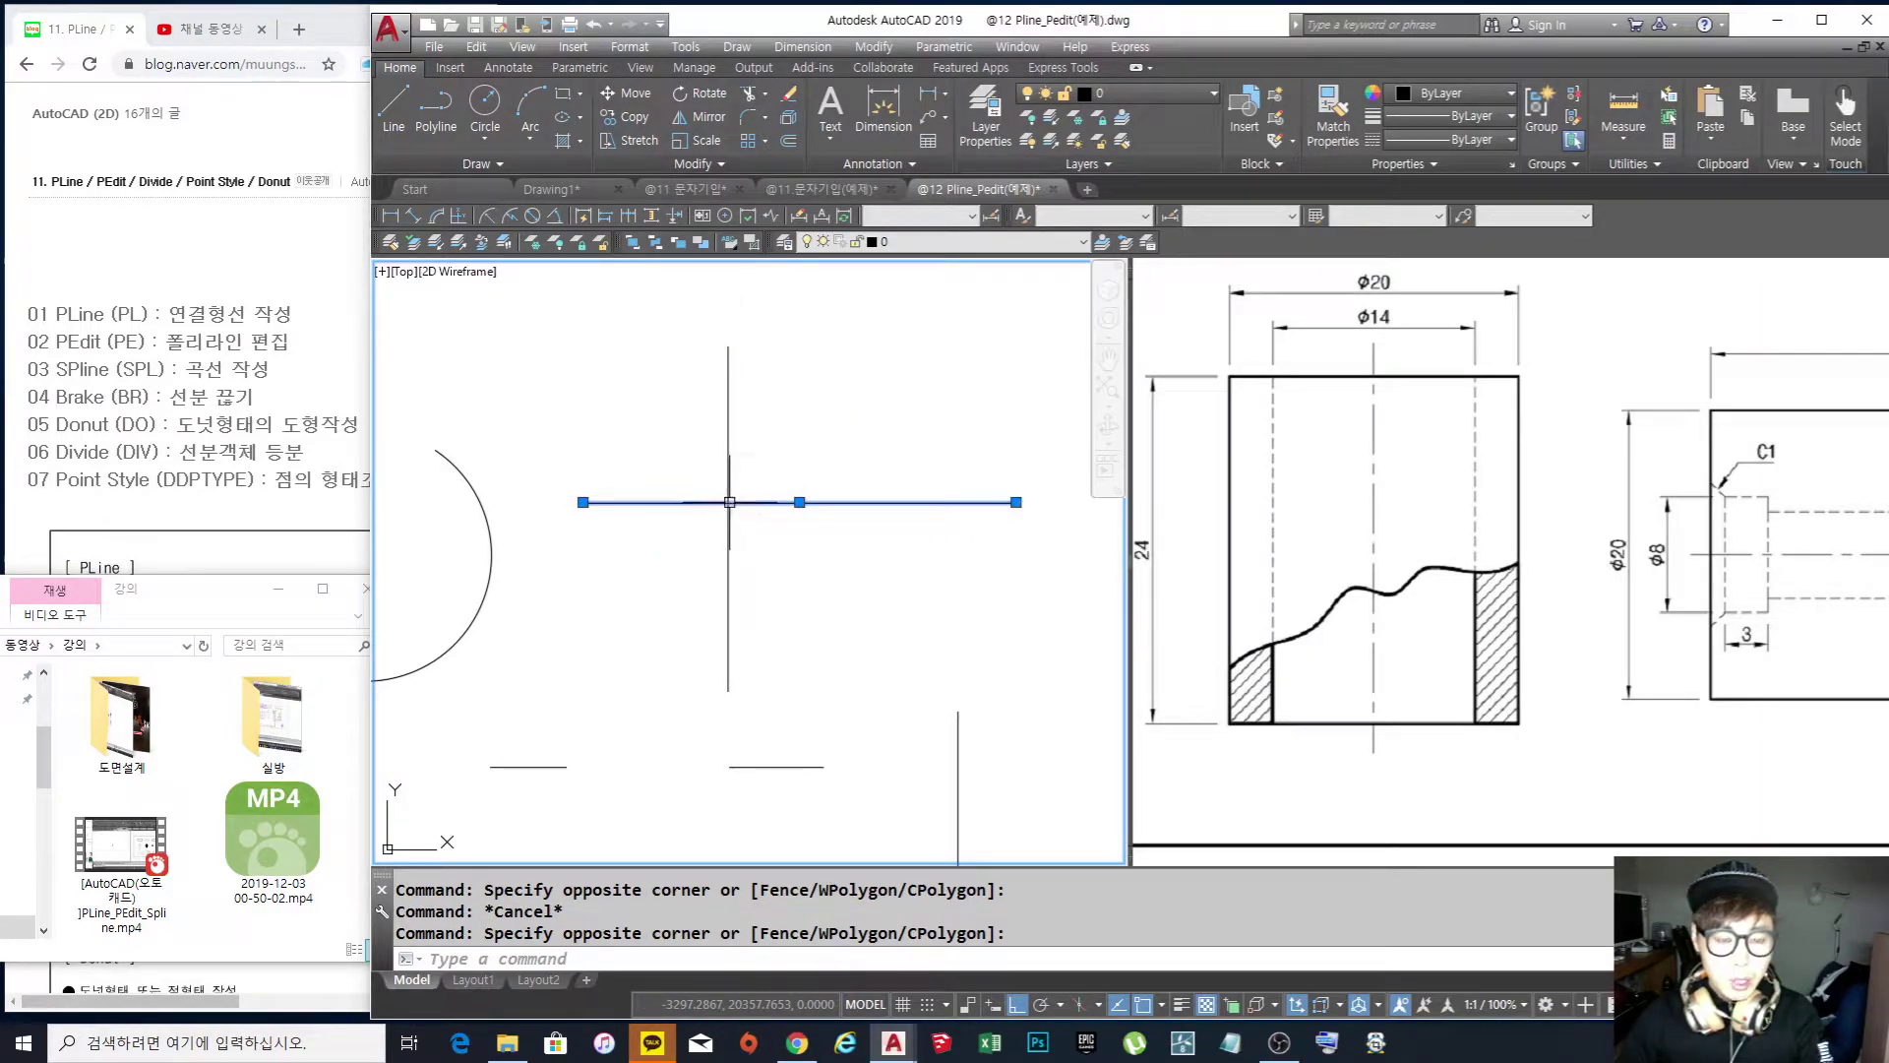
pyautogui.press('Escape')
pyautogui.click(776, 423)
pyautogui.click(700, 378)
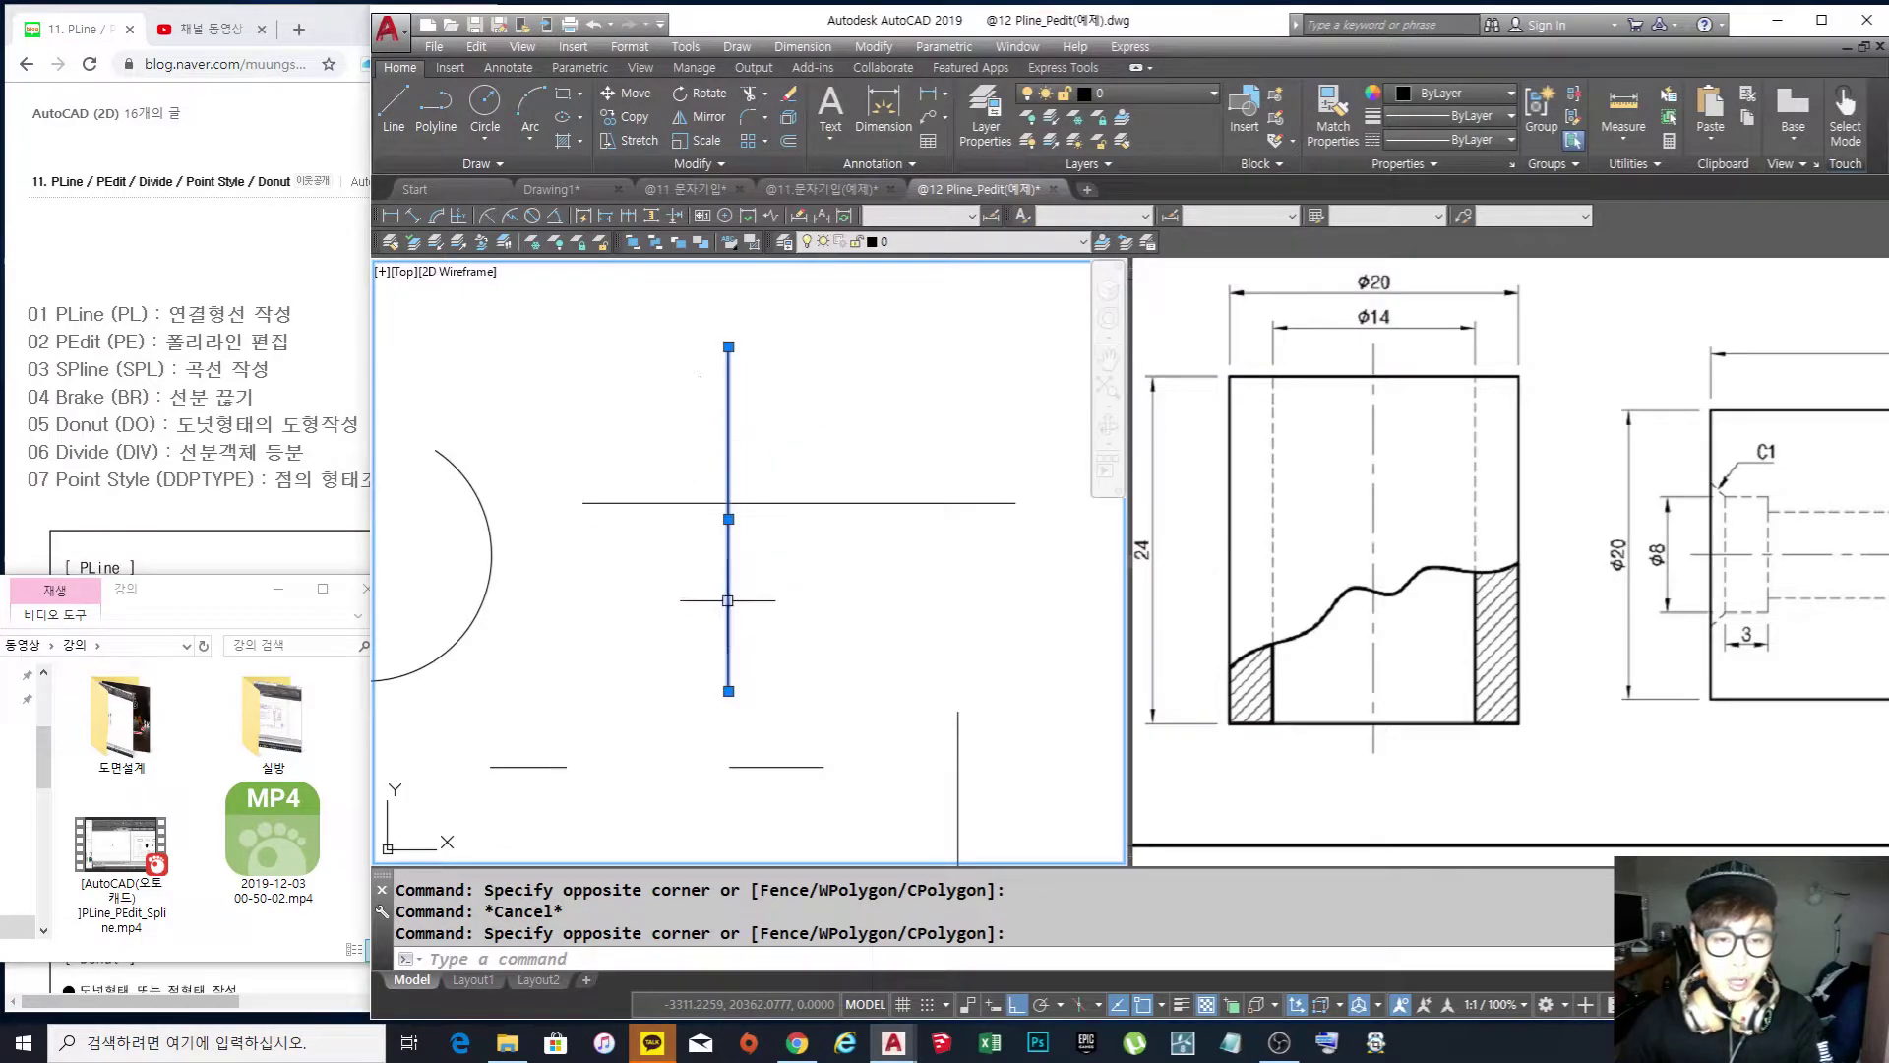
pyautogui.press('Escape')
# Break the vertical line without a gap at its crossing with the horizontal line, using the First point option and picking the intersection twice
pyautogui.write('BR')
pyautogui.press('Return')
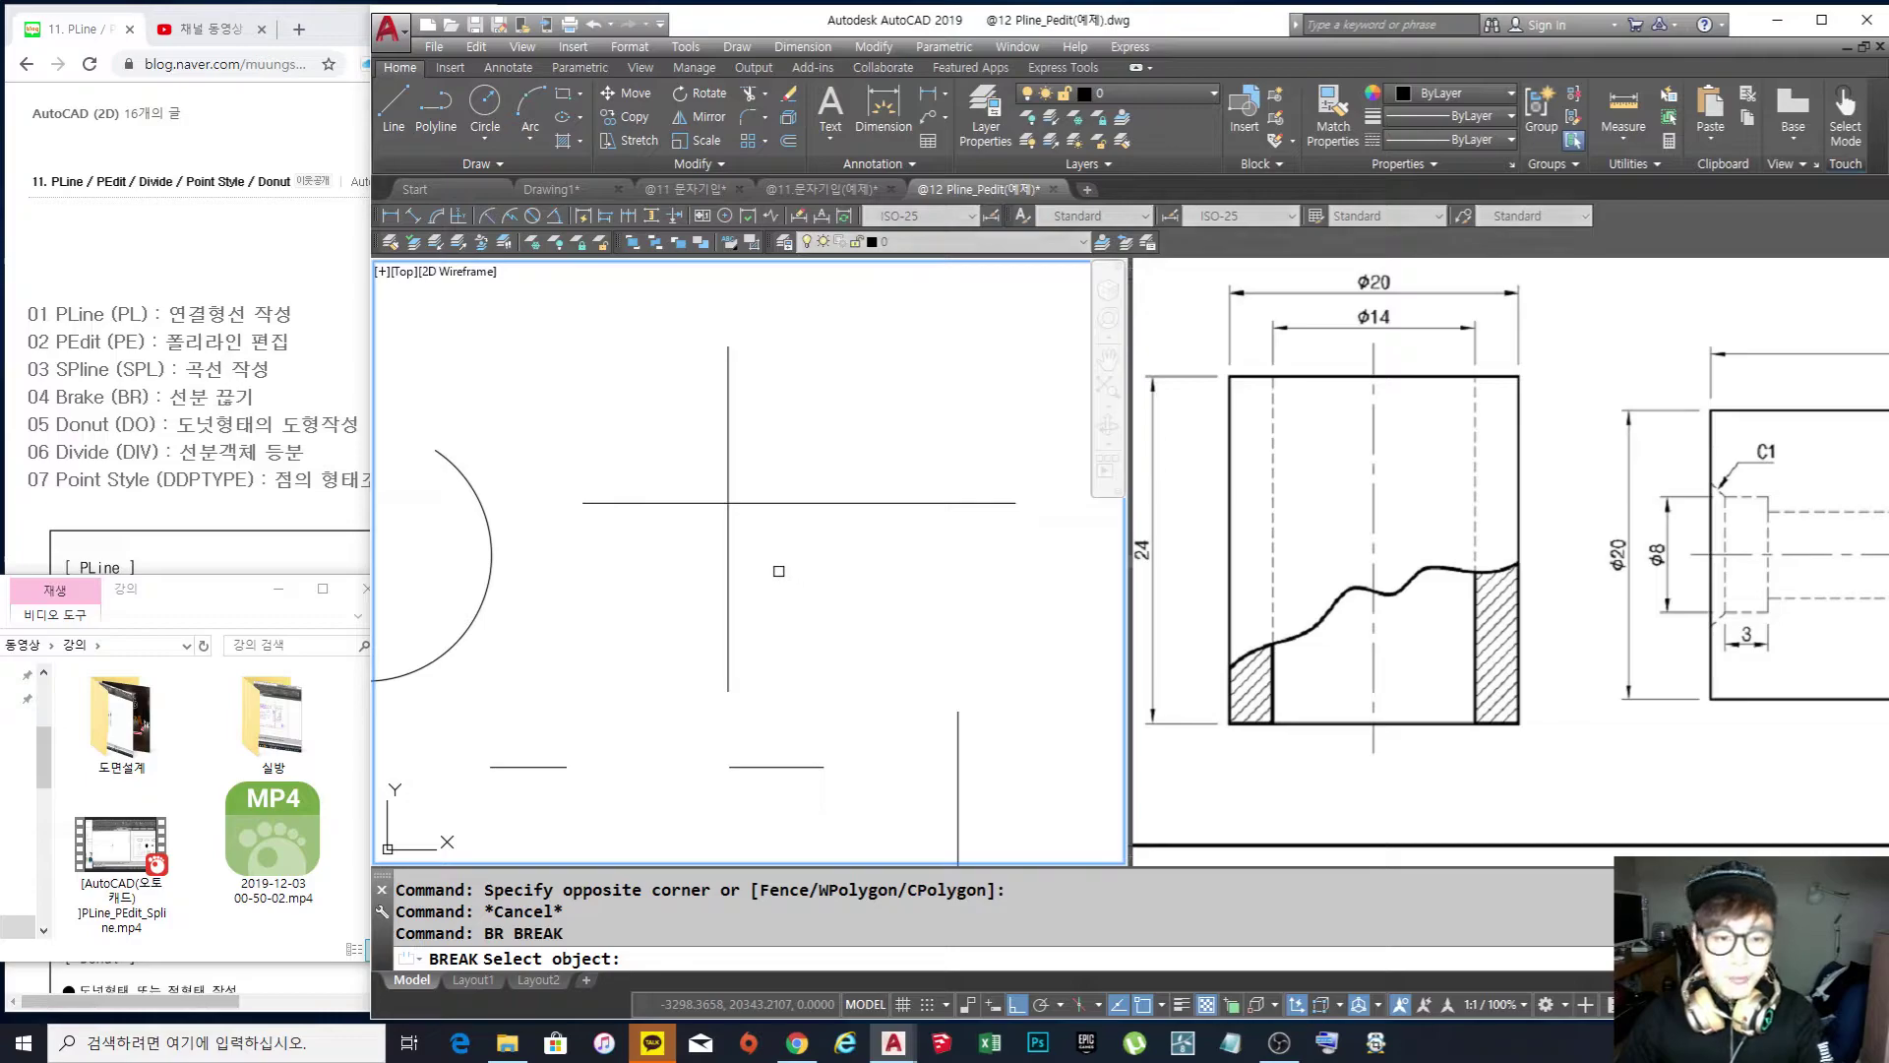
pyautogui.click(728, 583)
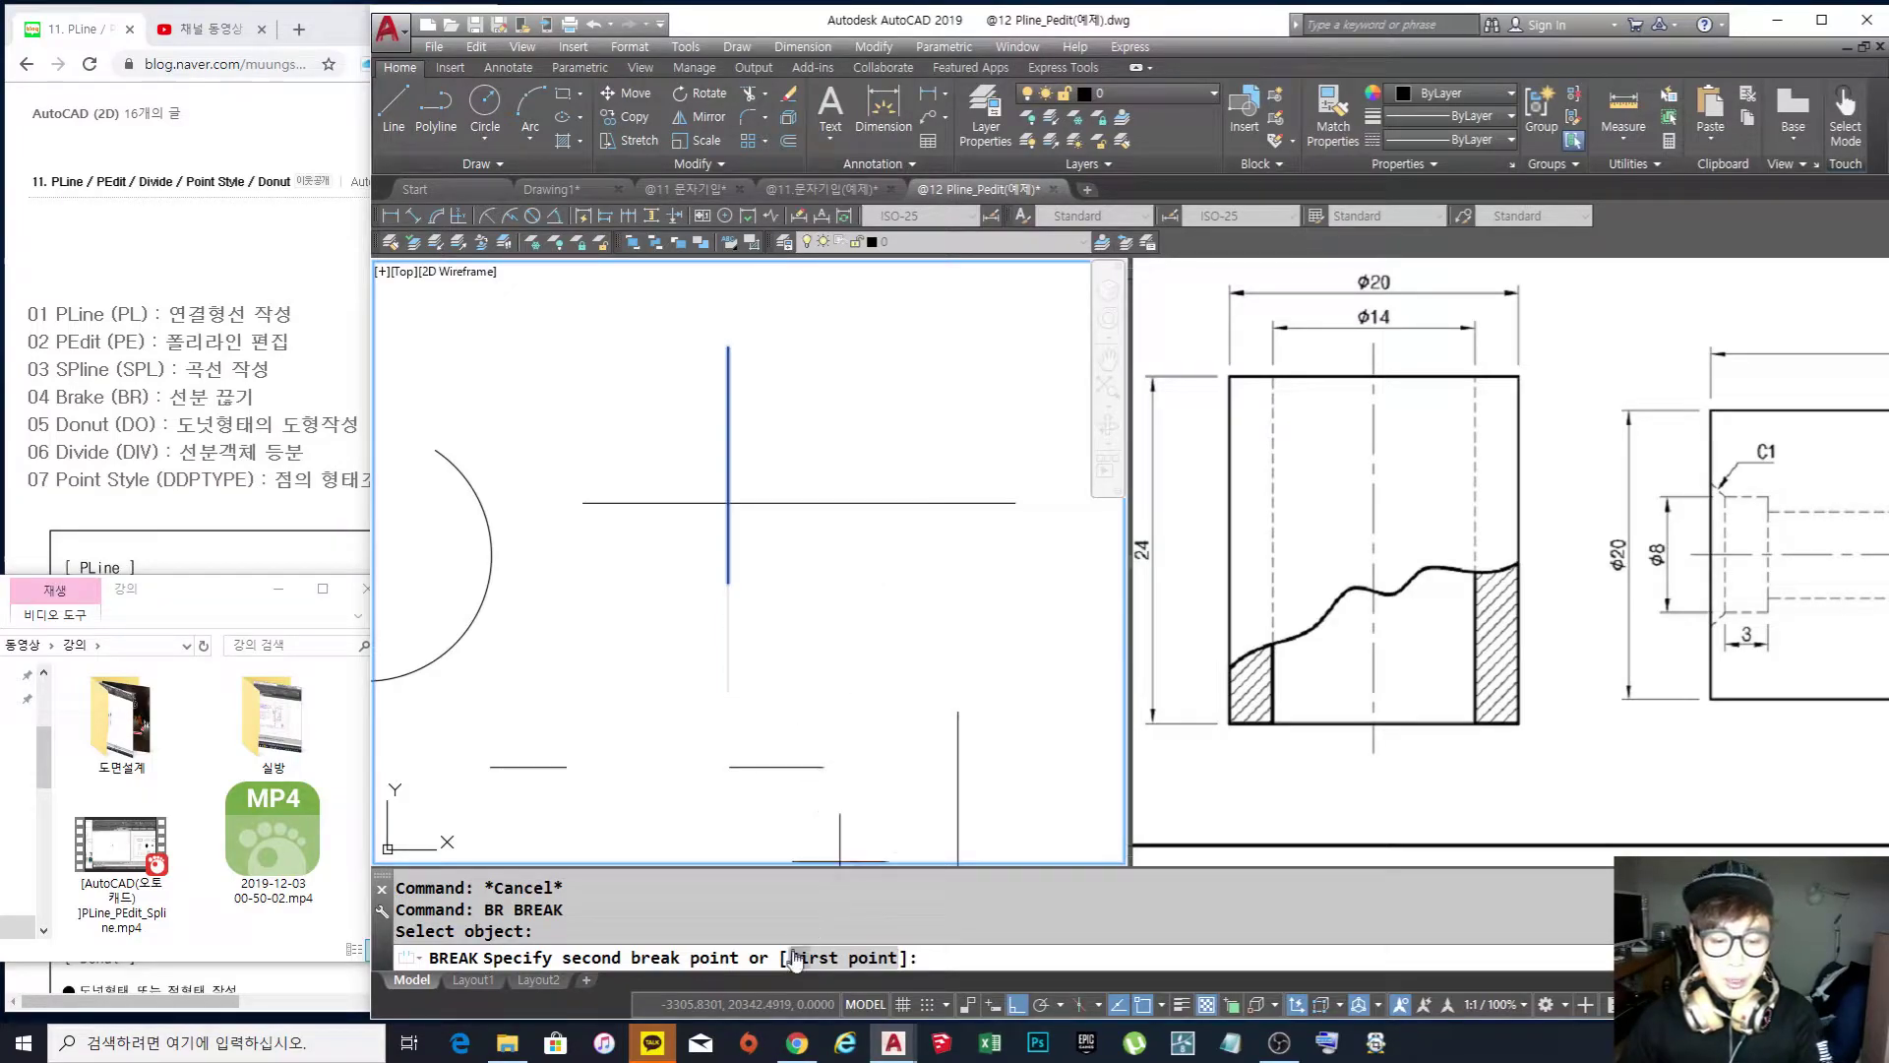
pyautogui.write('f')
pyautogui.press('Return')
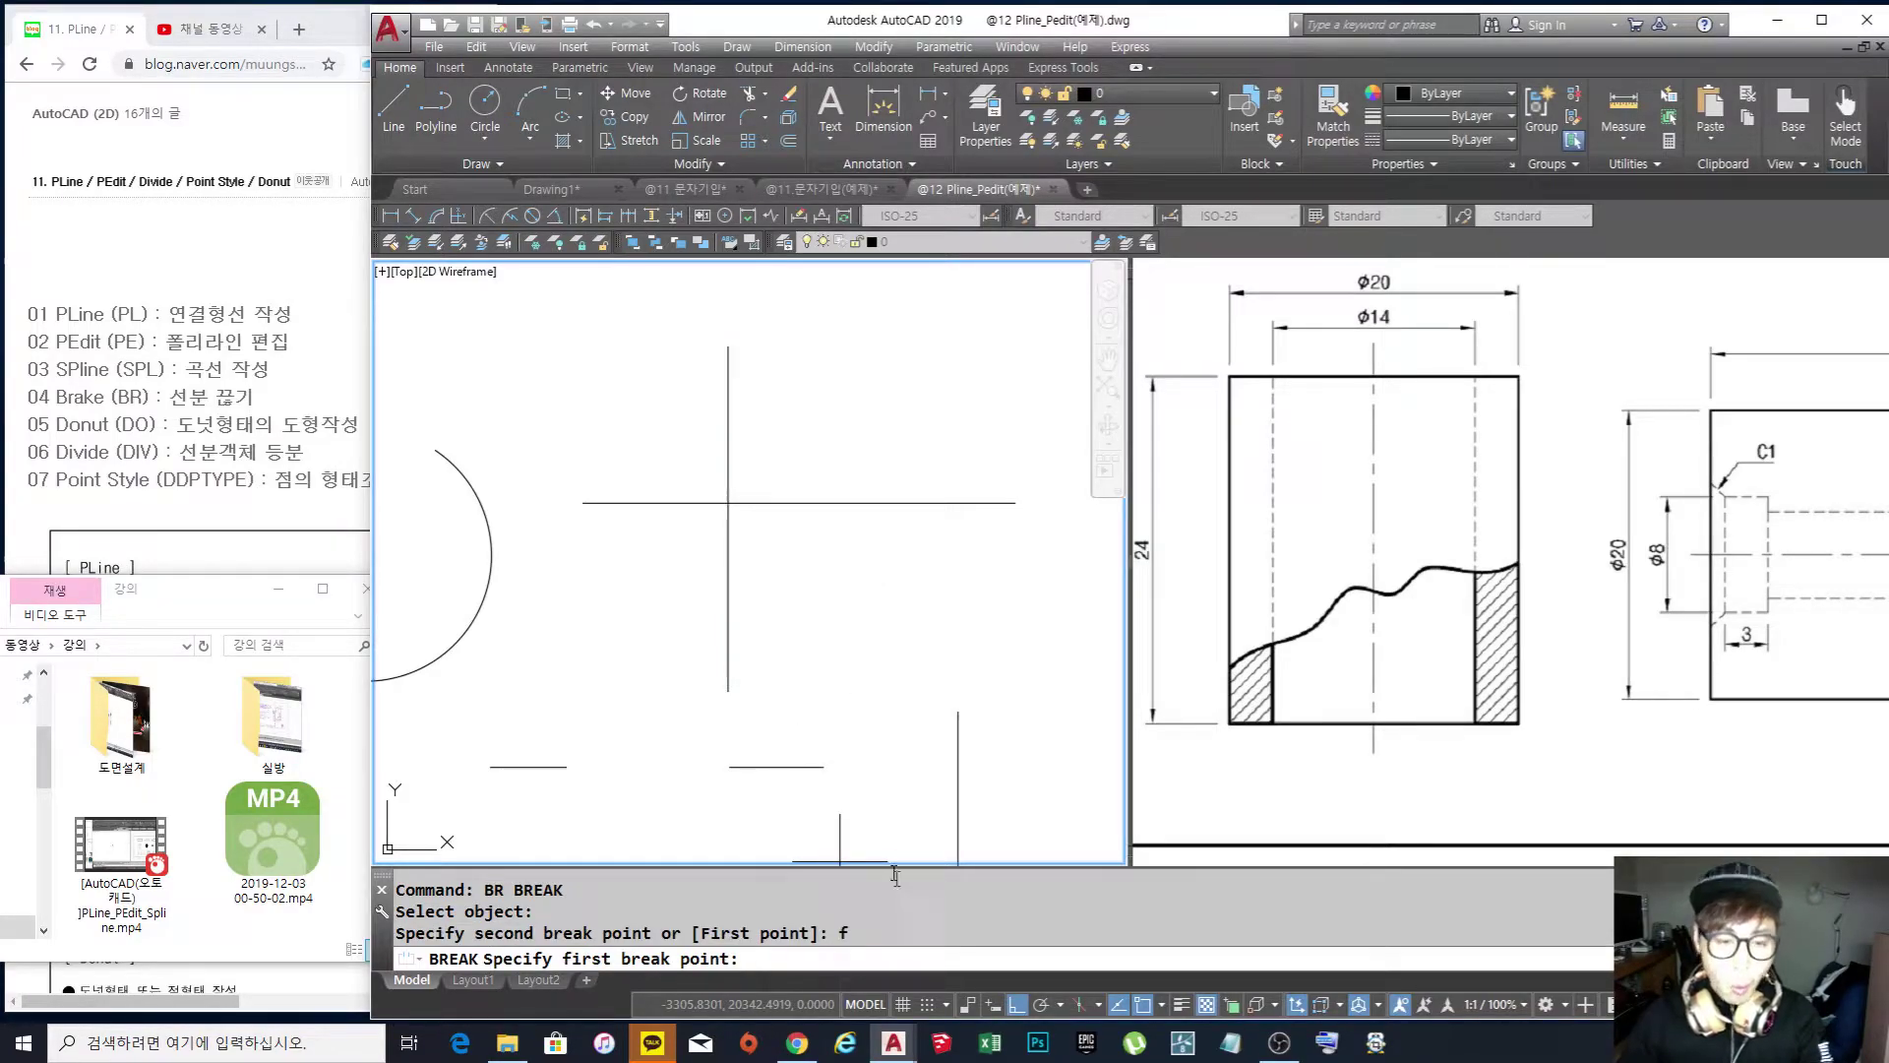
pyautogui.click(728, 503)
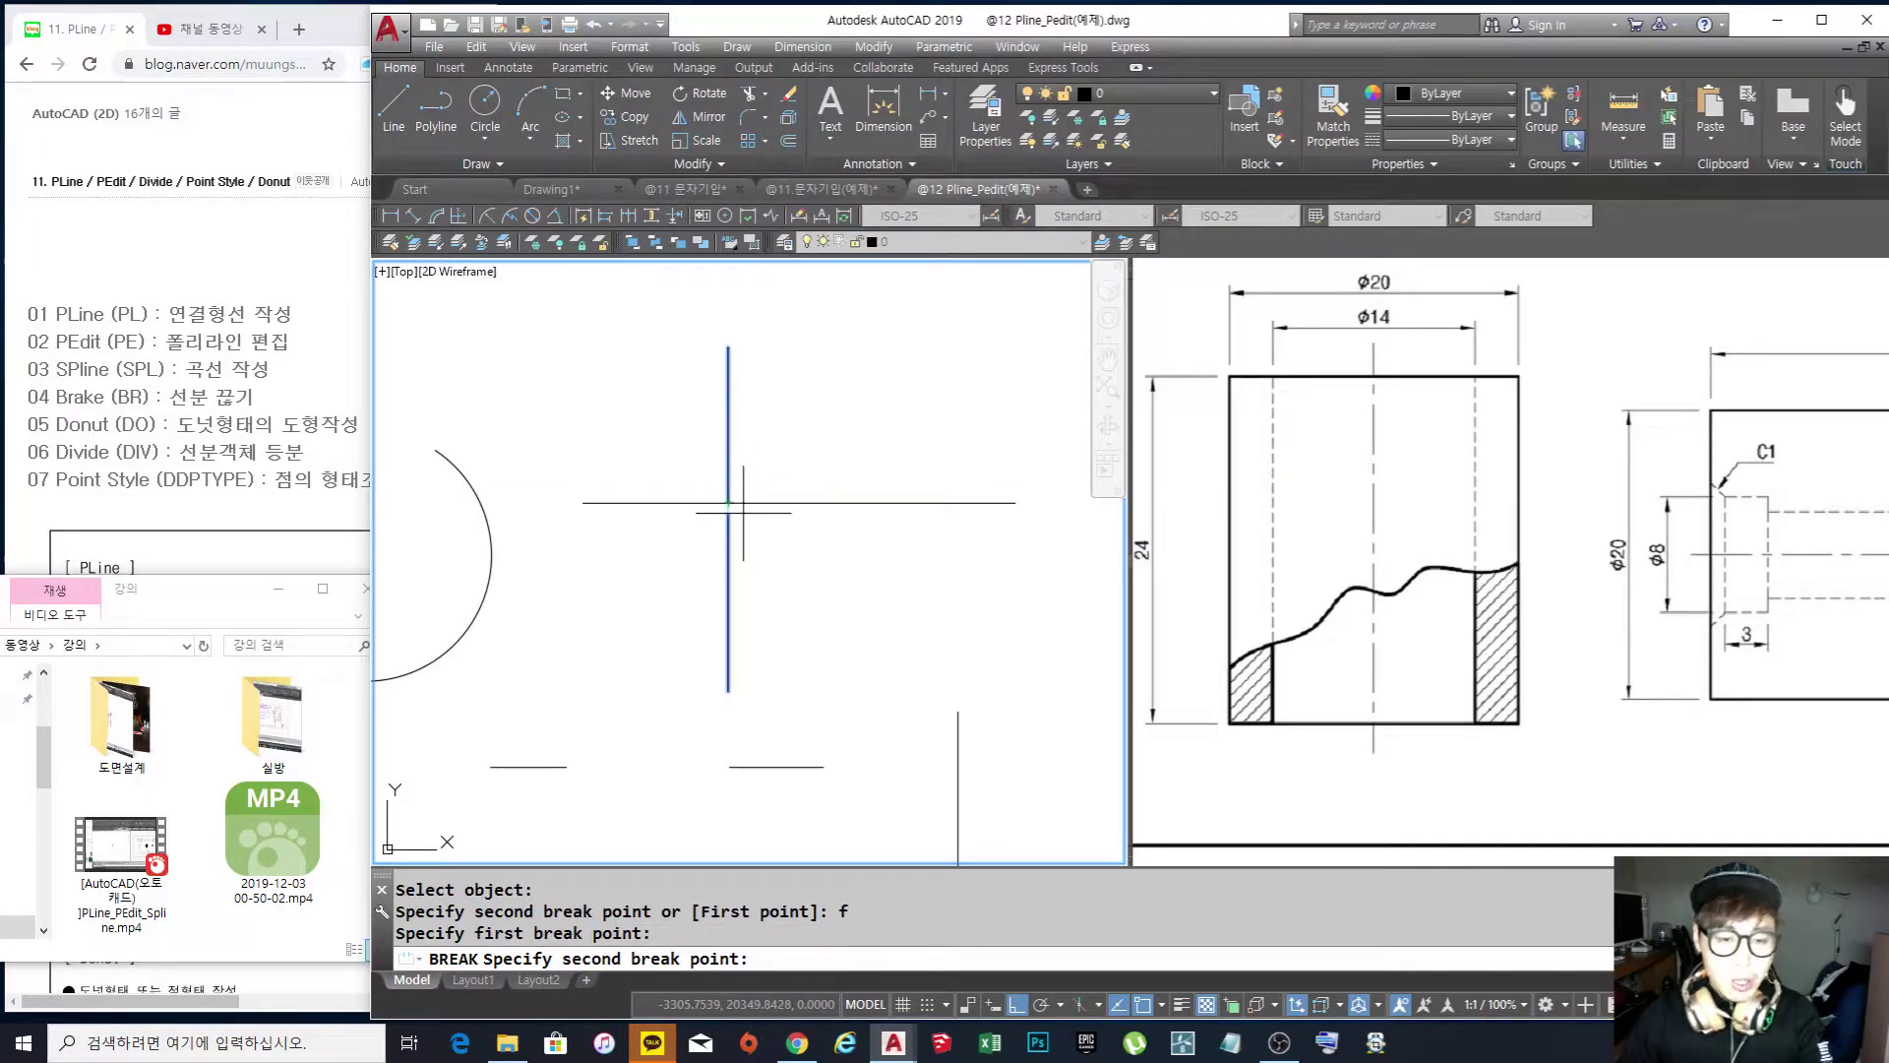
pyautogui.click(728, 502)
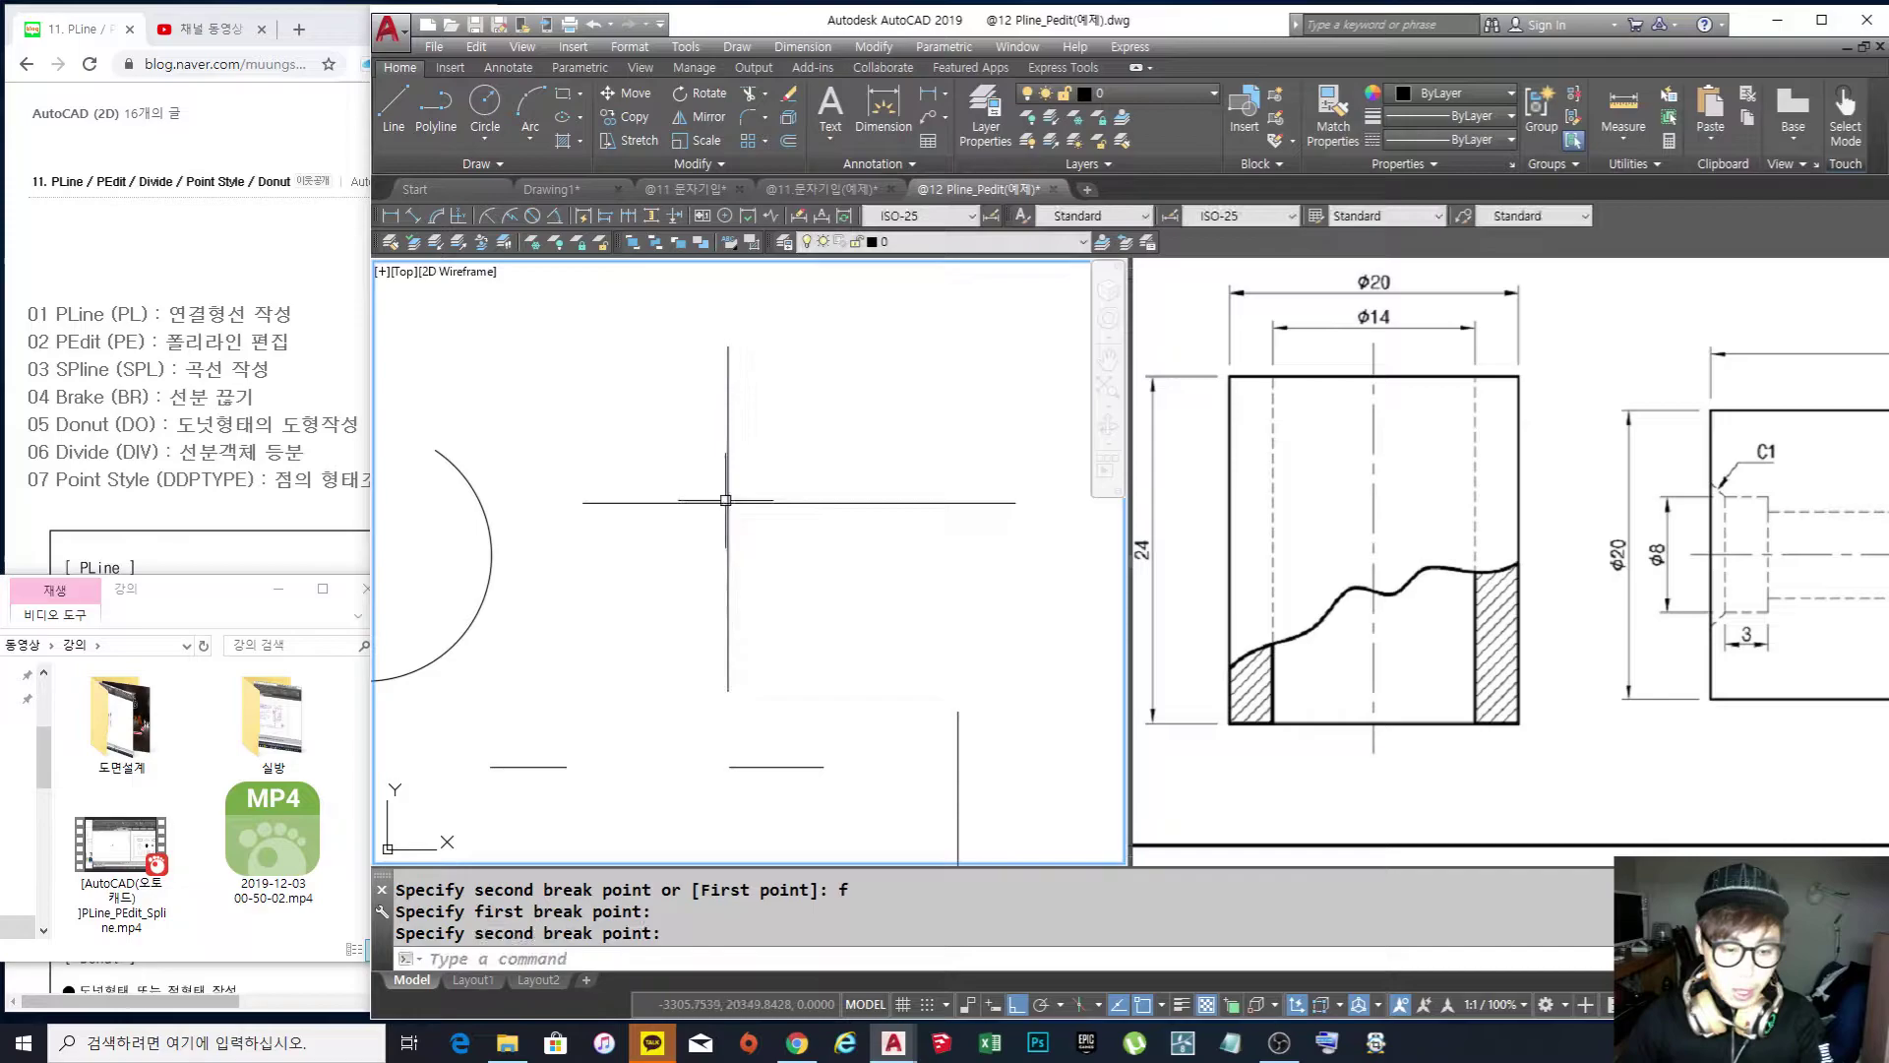
# Select the upper and lower parts of the vertical line to check whether it is split at the crossing
pyautogui.click(840, 431)
pyautogui.click(710, 354)
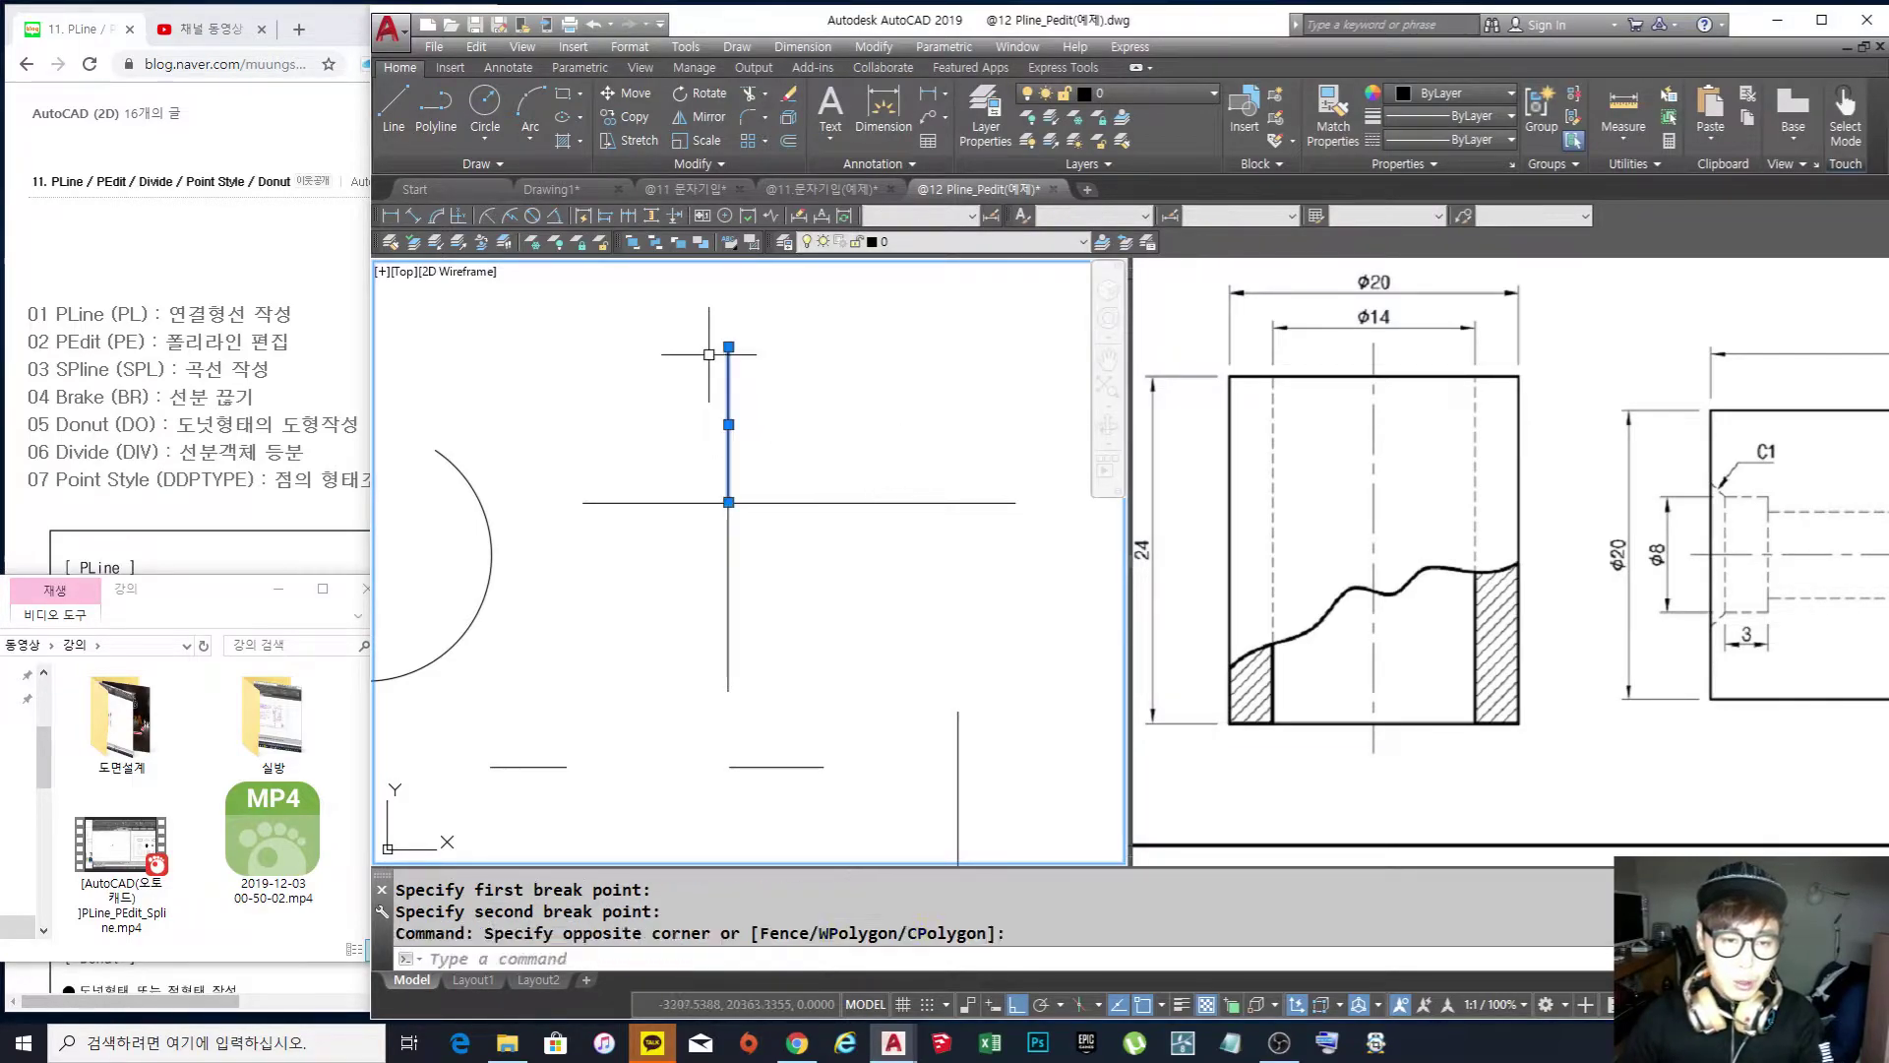
pyautogui.click(819, 652)
pyautogui.click(685, 613)
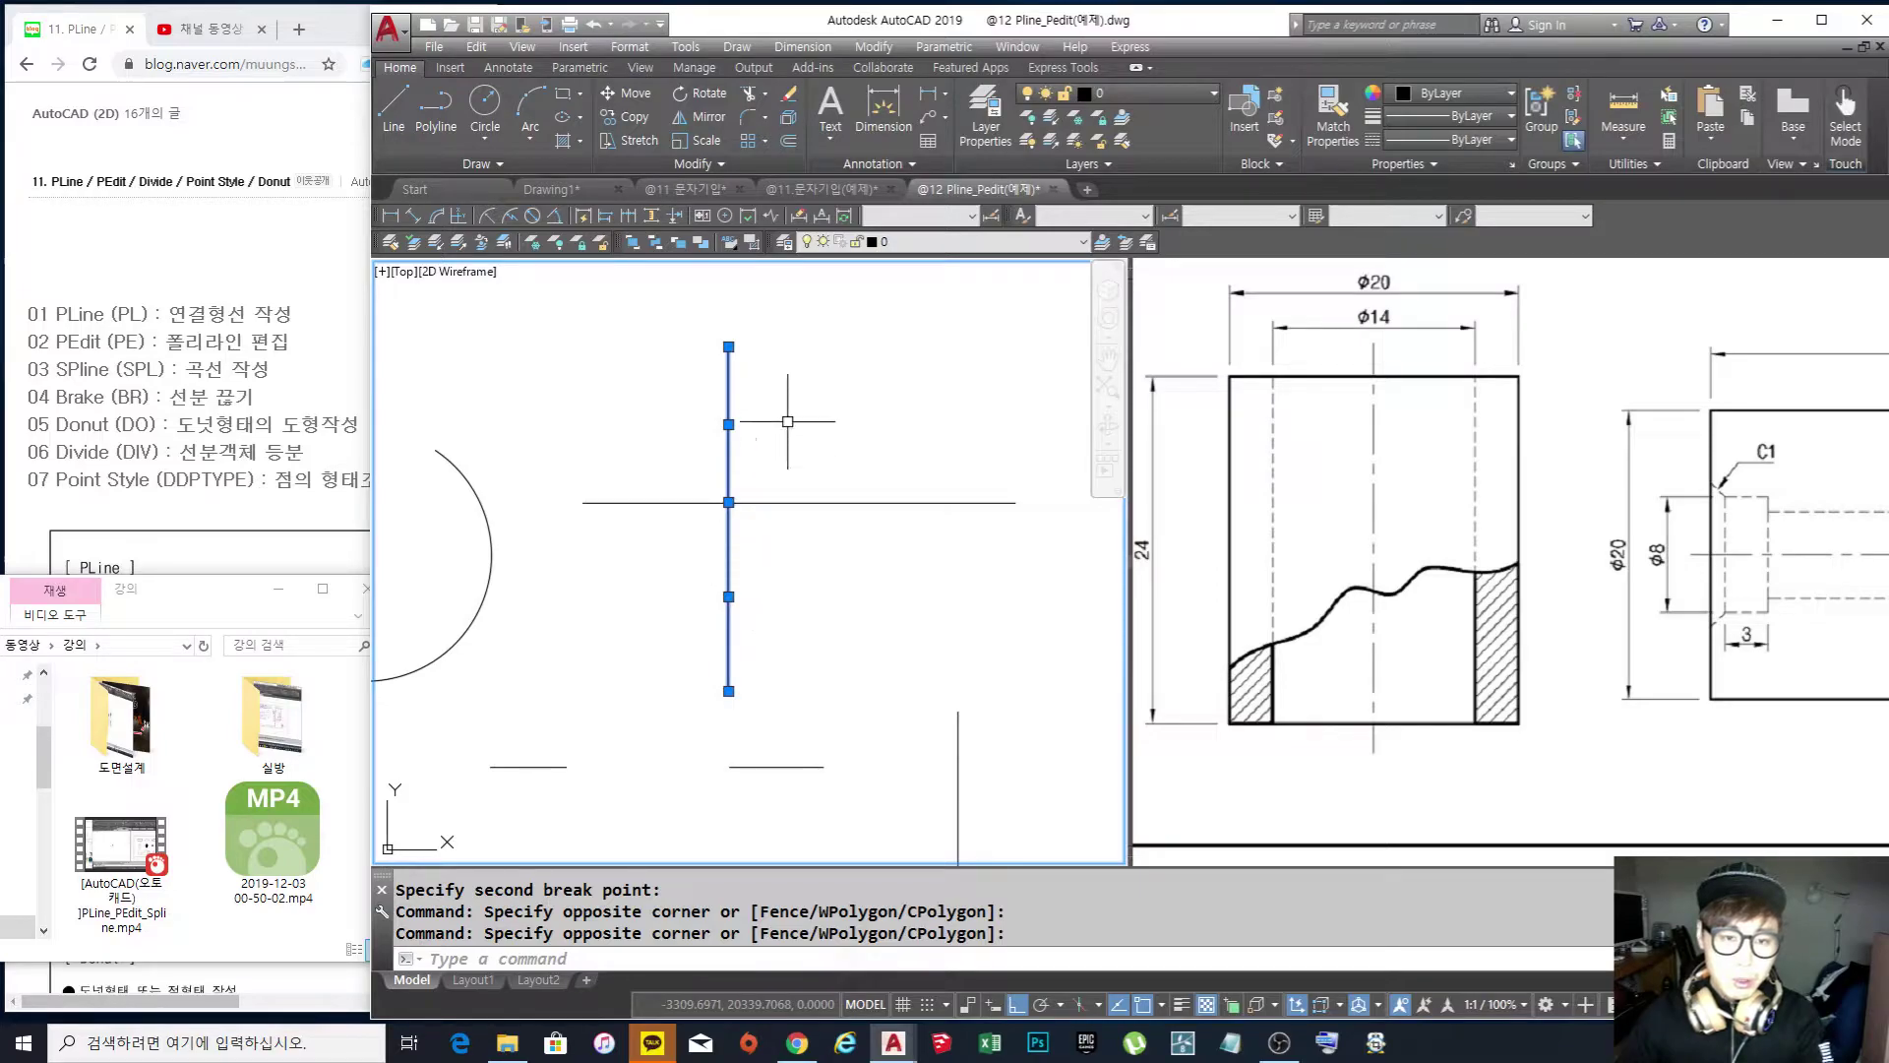
pyautogui.press('Escape')
pyautogui.press('Escape')
pyautogui.moveTo(940, 527); pyautogui.dragTo(879, 532, button='middle')
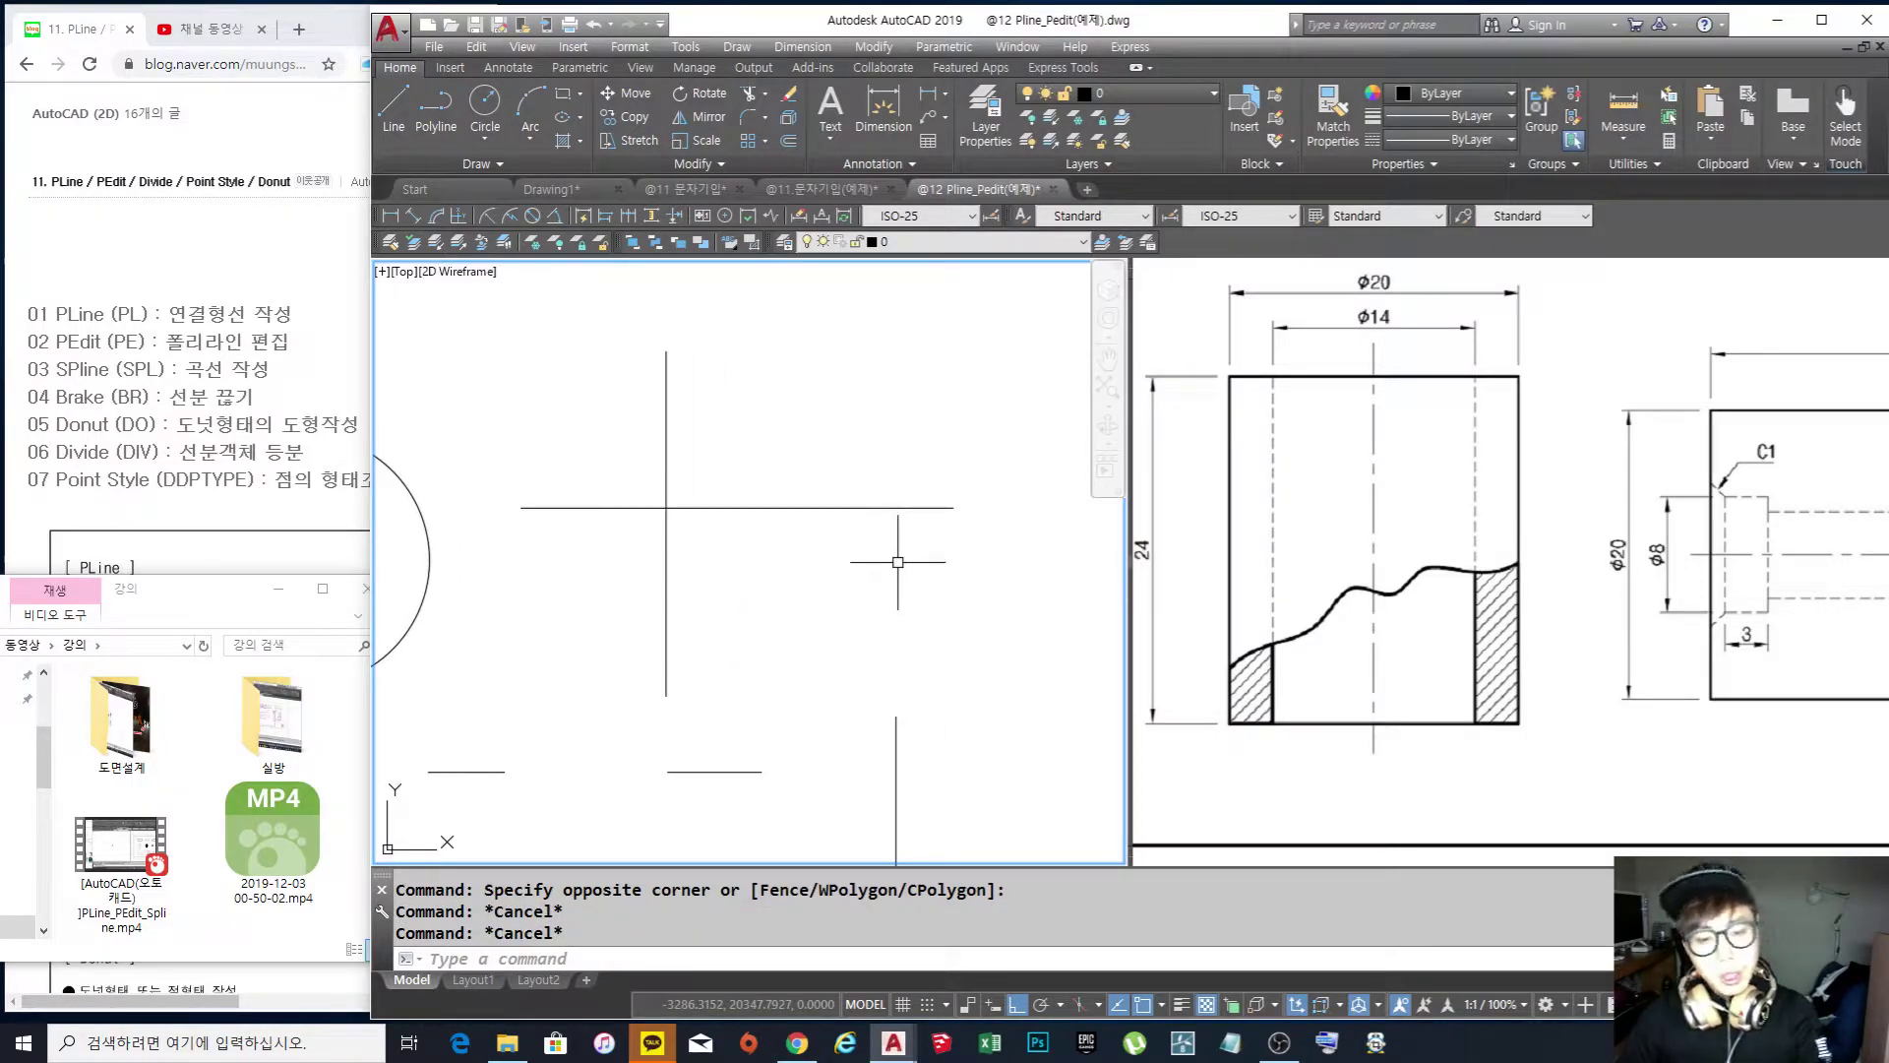
# Break the horizontal line at one point to the right of the crossing, using the First point option and @ for both break points
pyautogui.click(822, 507)
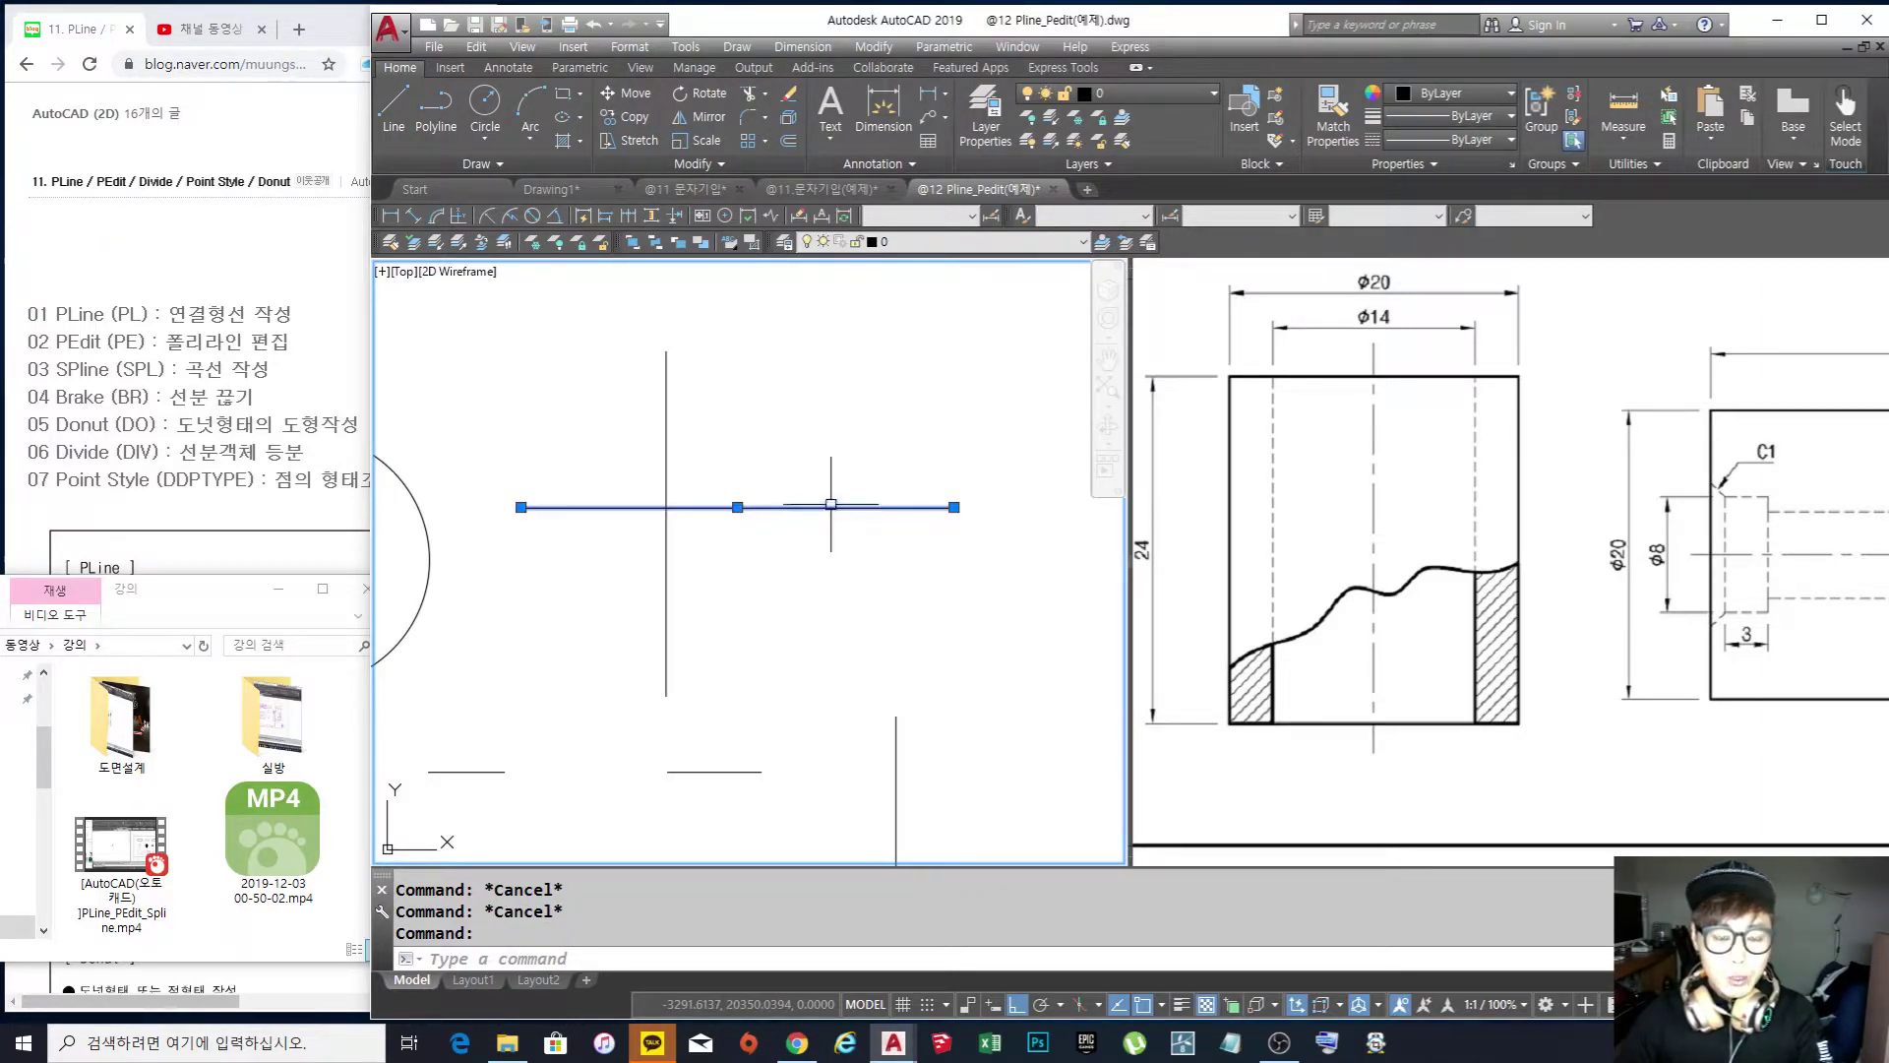
pyautogui.press('Escape')
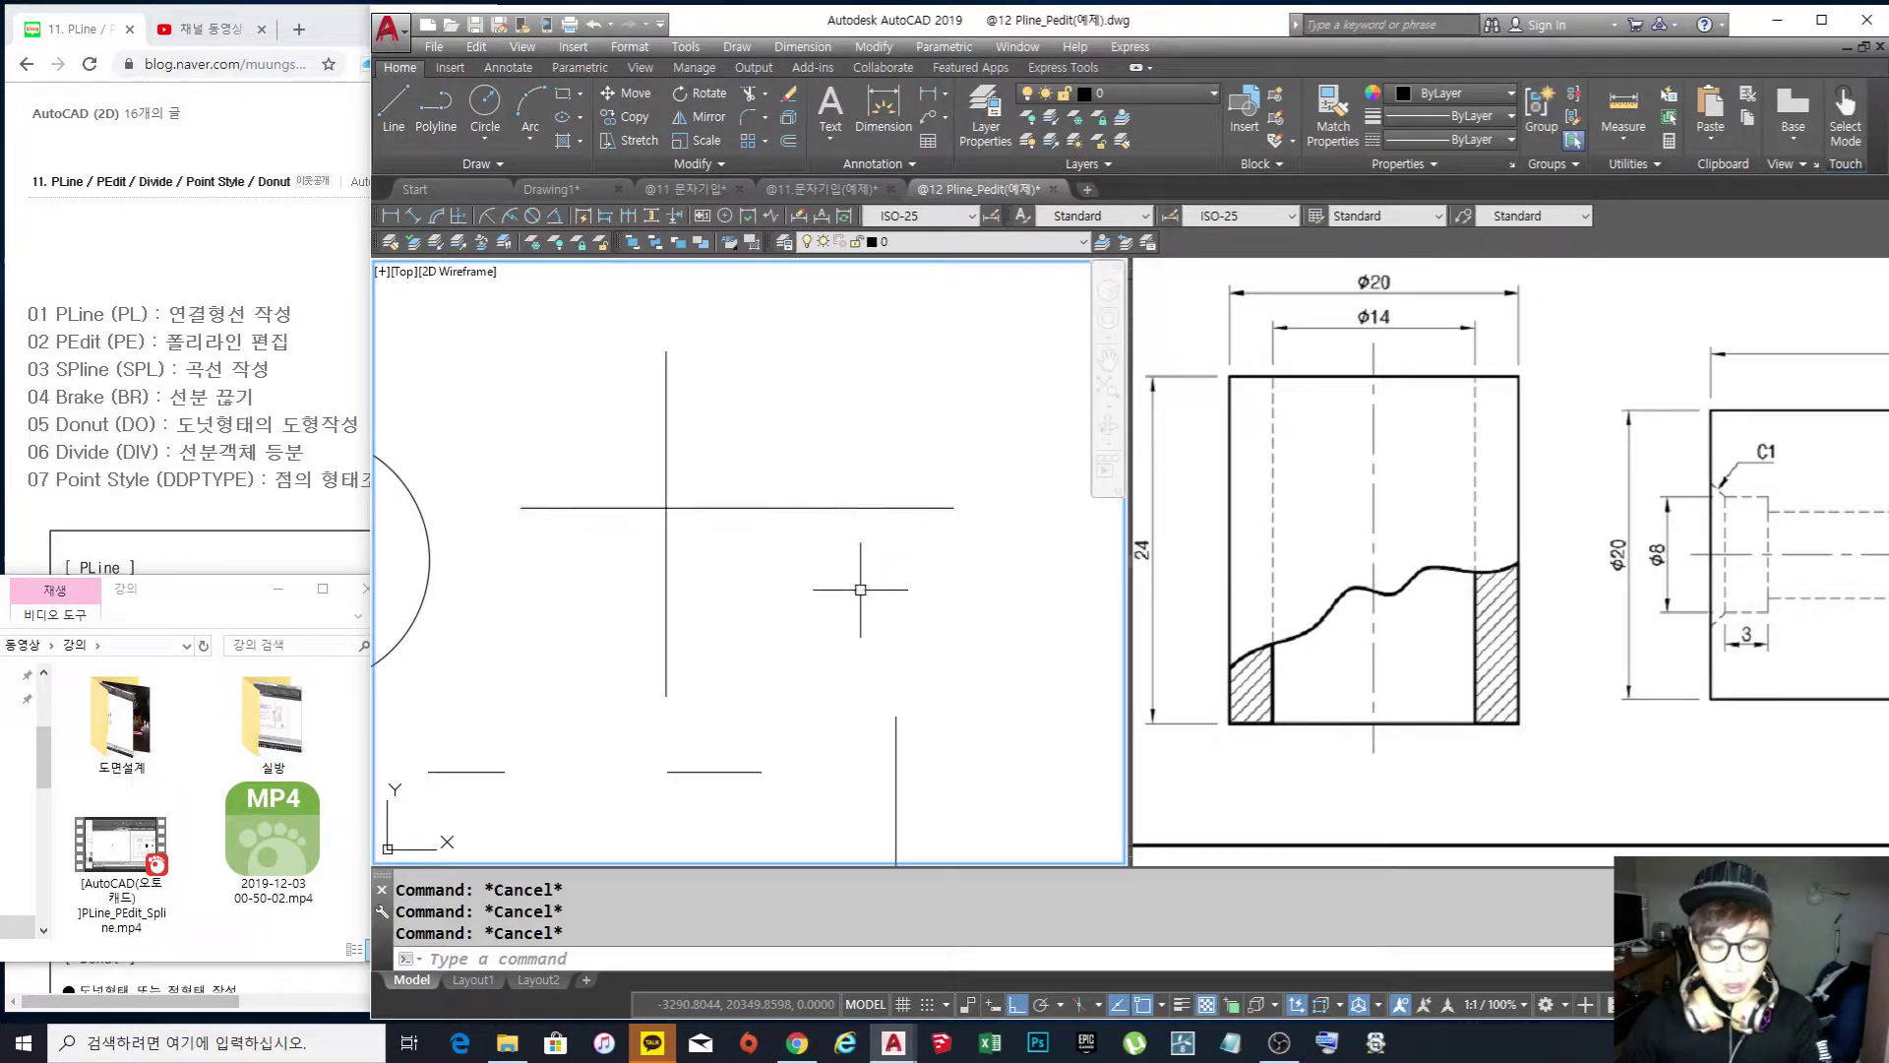
pyautogui.press('Return')
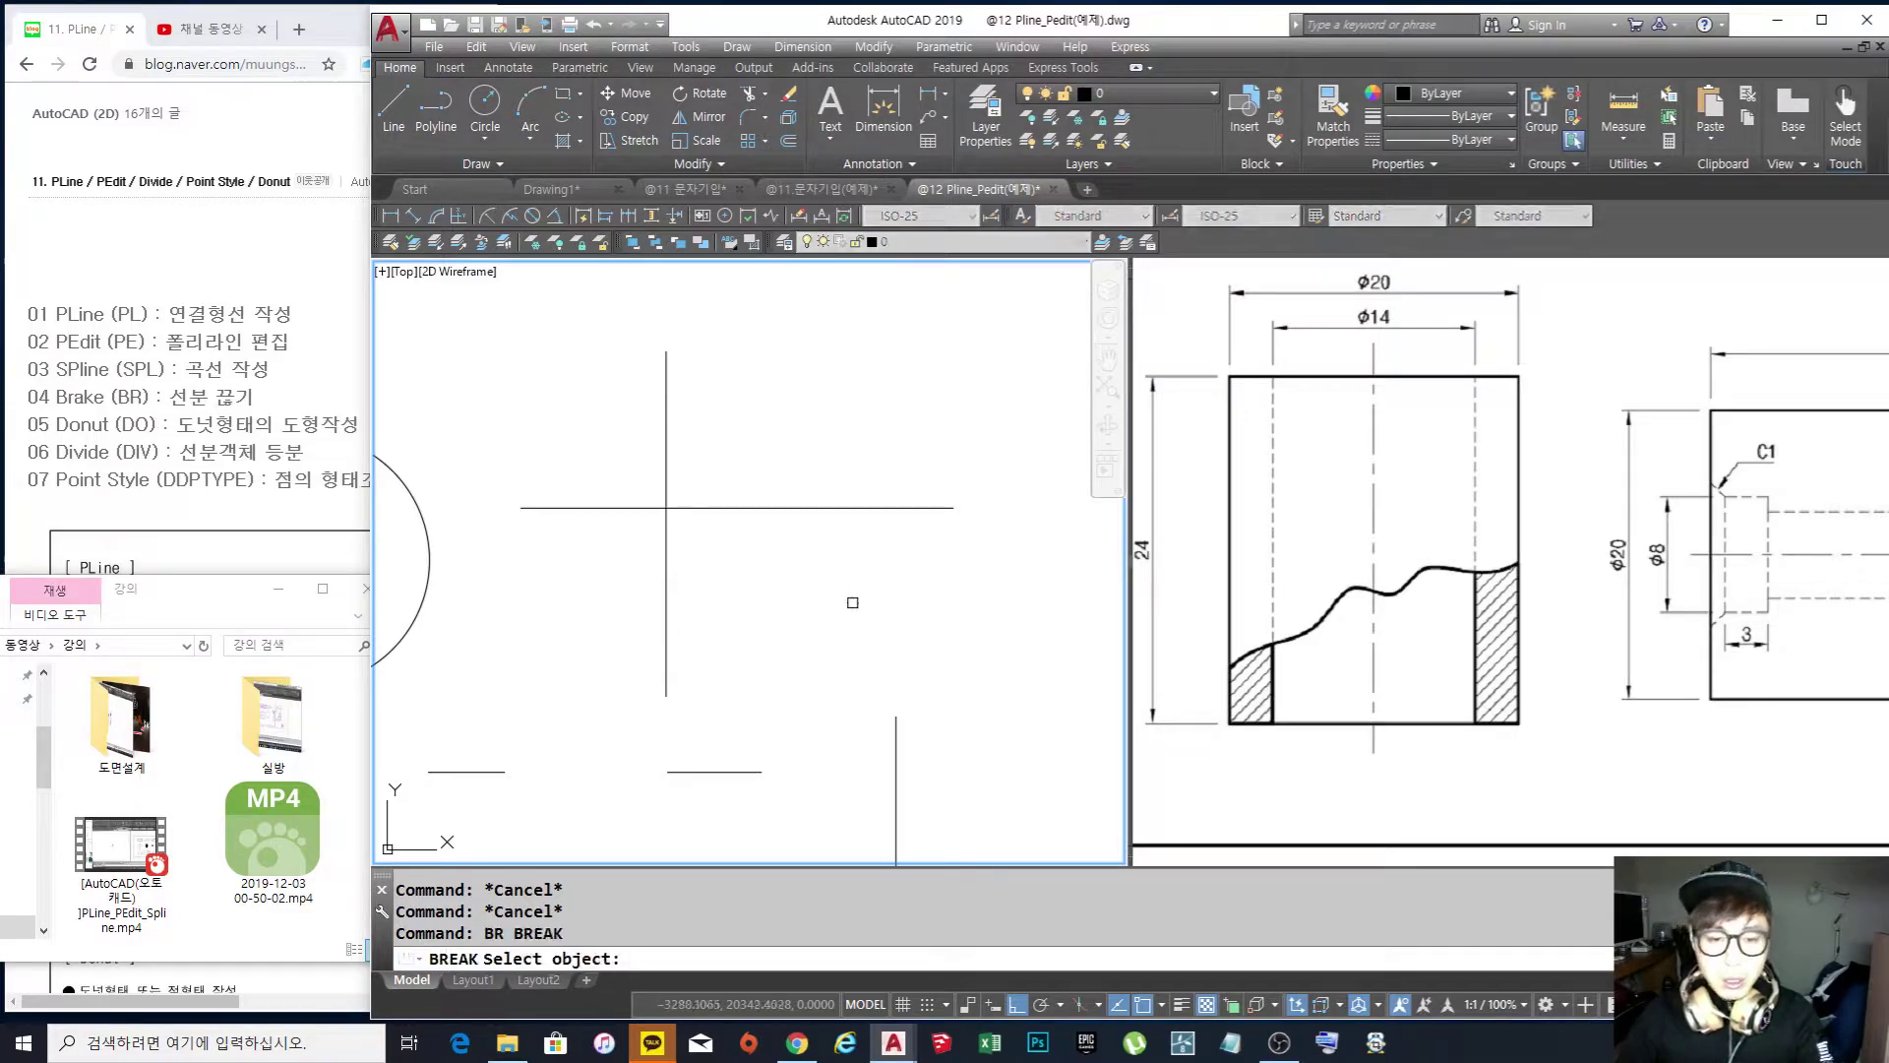
pyautogui.click(840, 505)
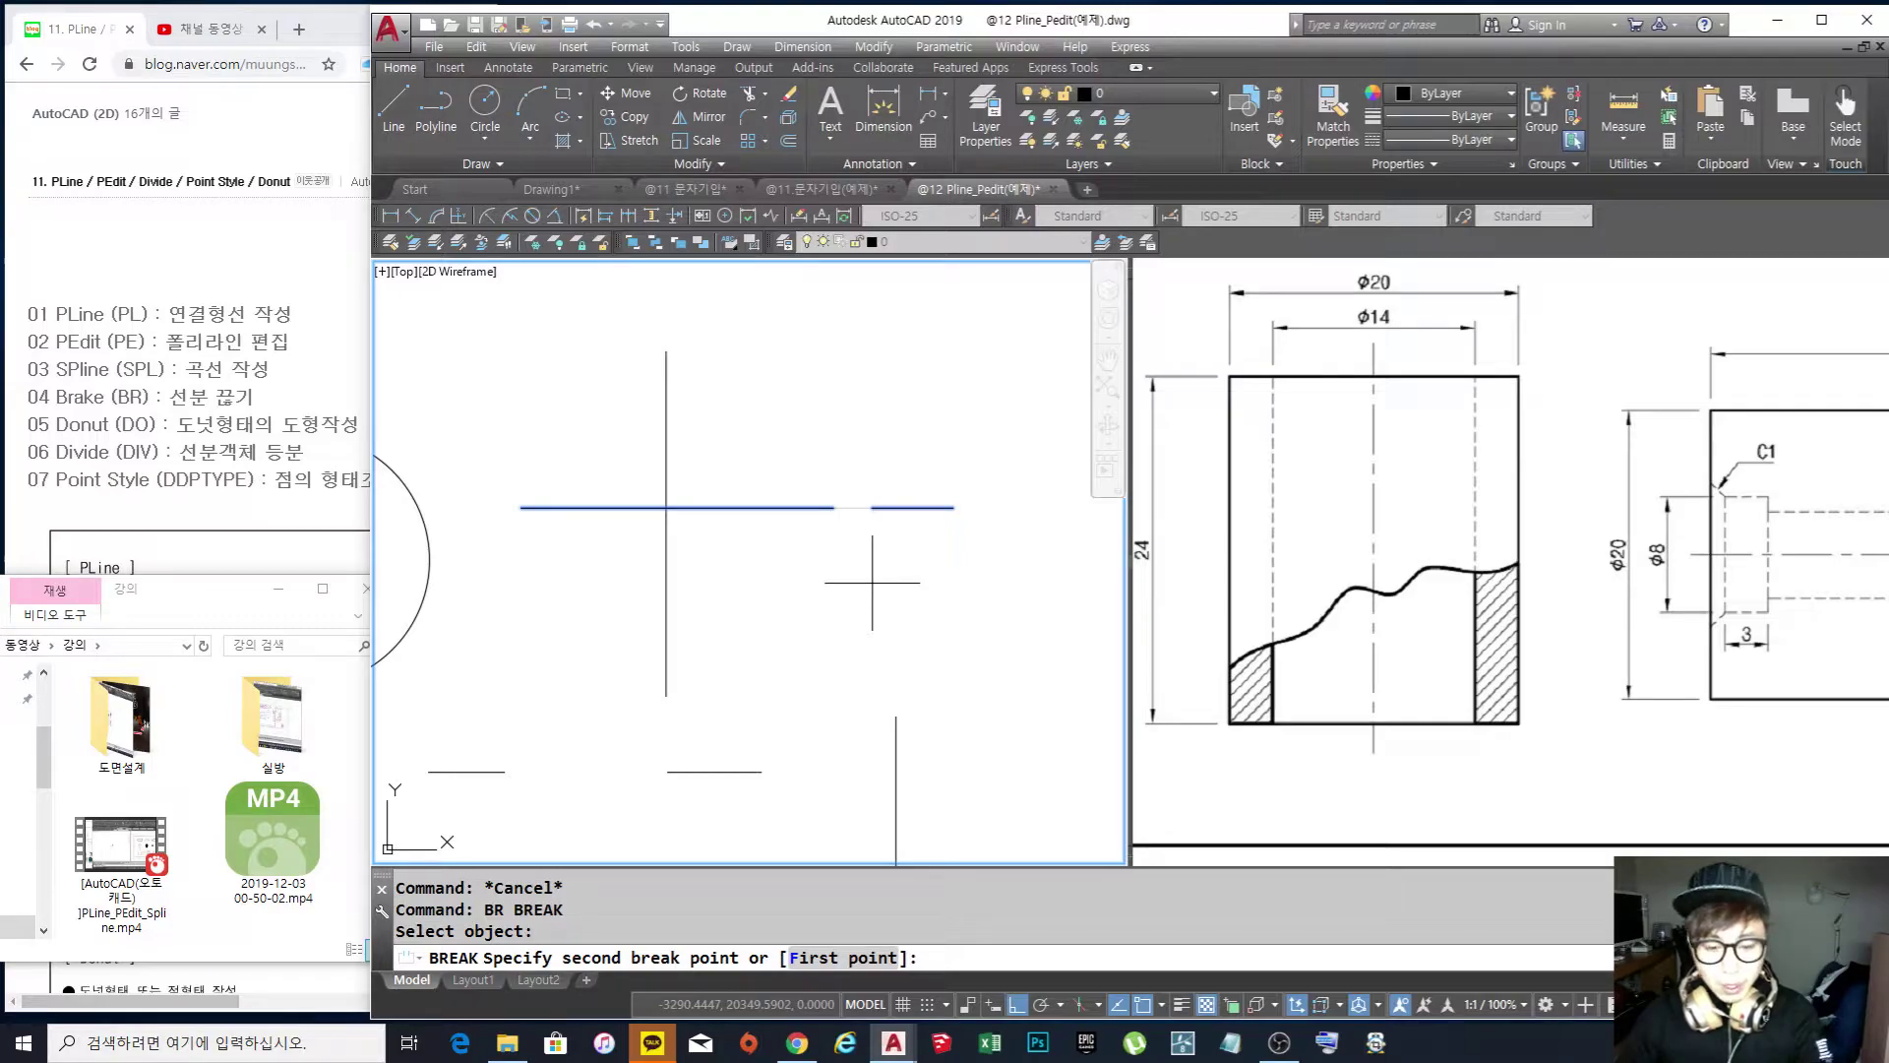
pyautogui.press('Return')
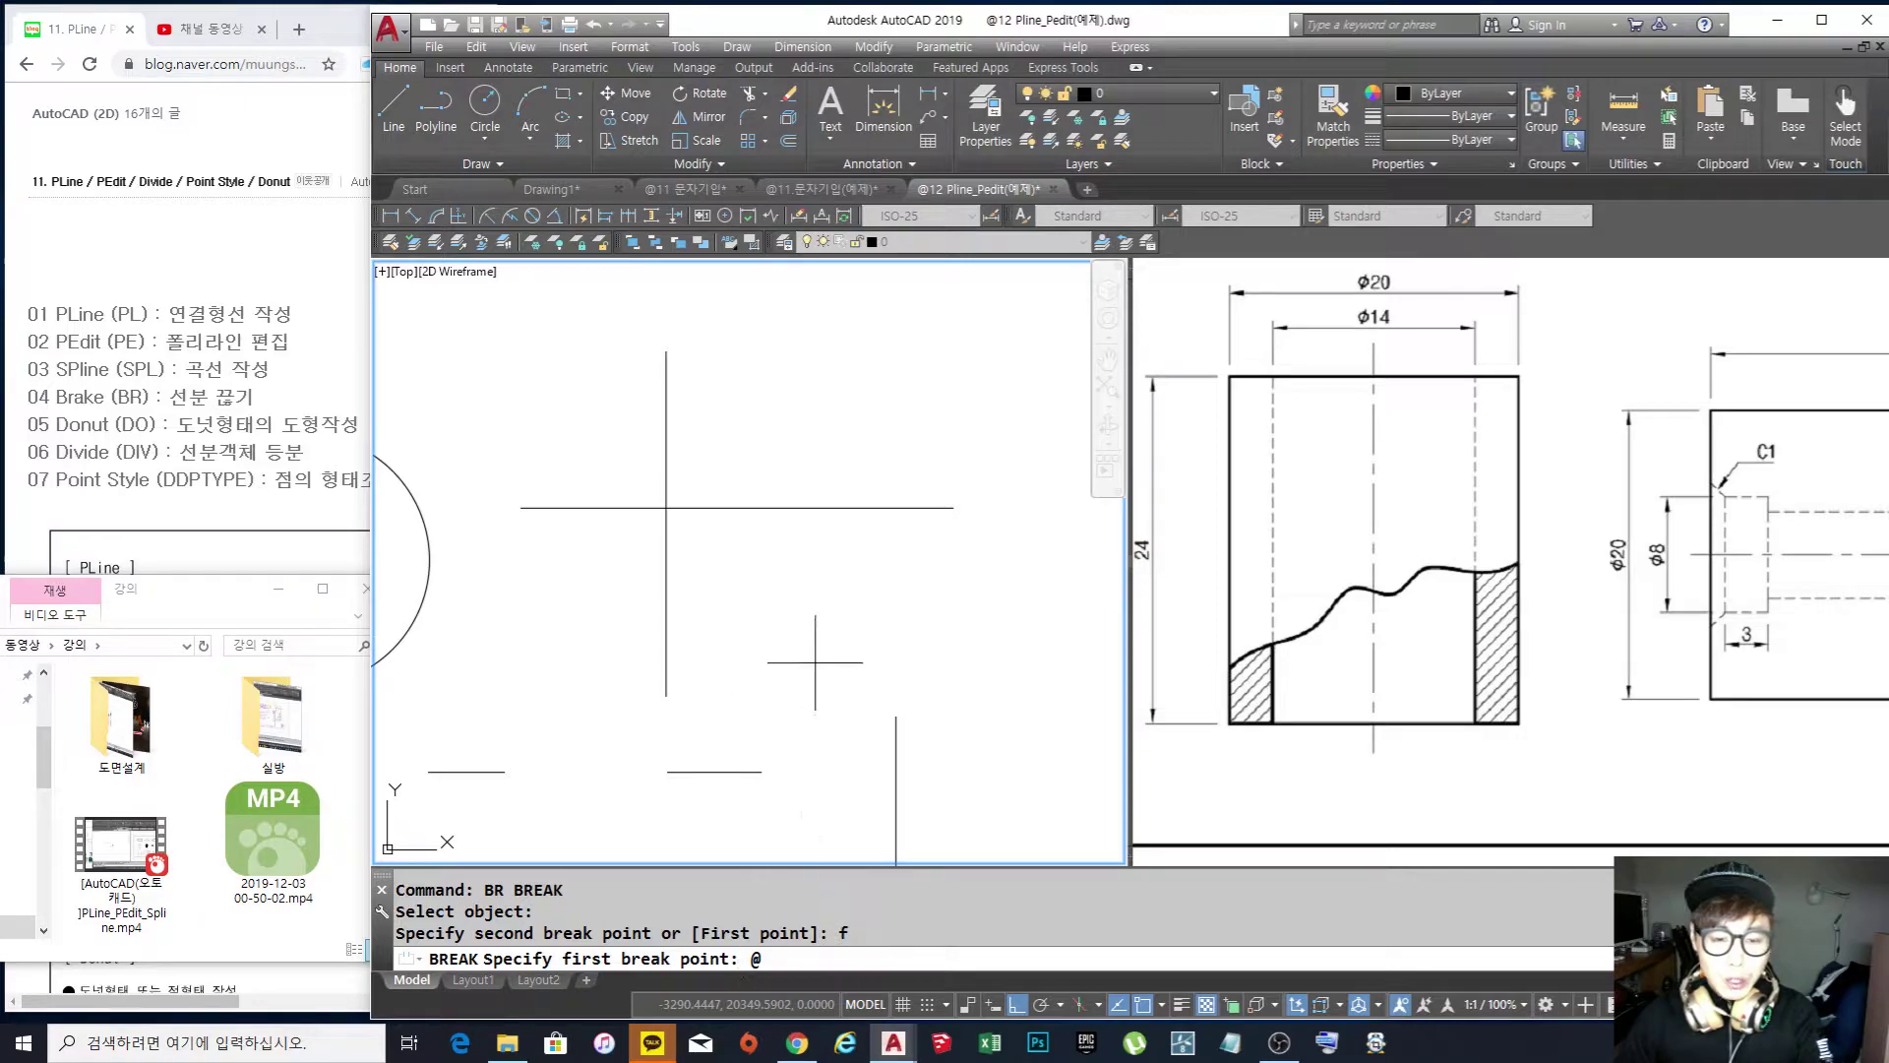
pyautogui.press('Return')
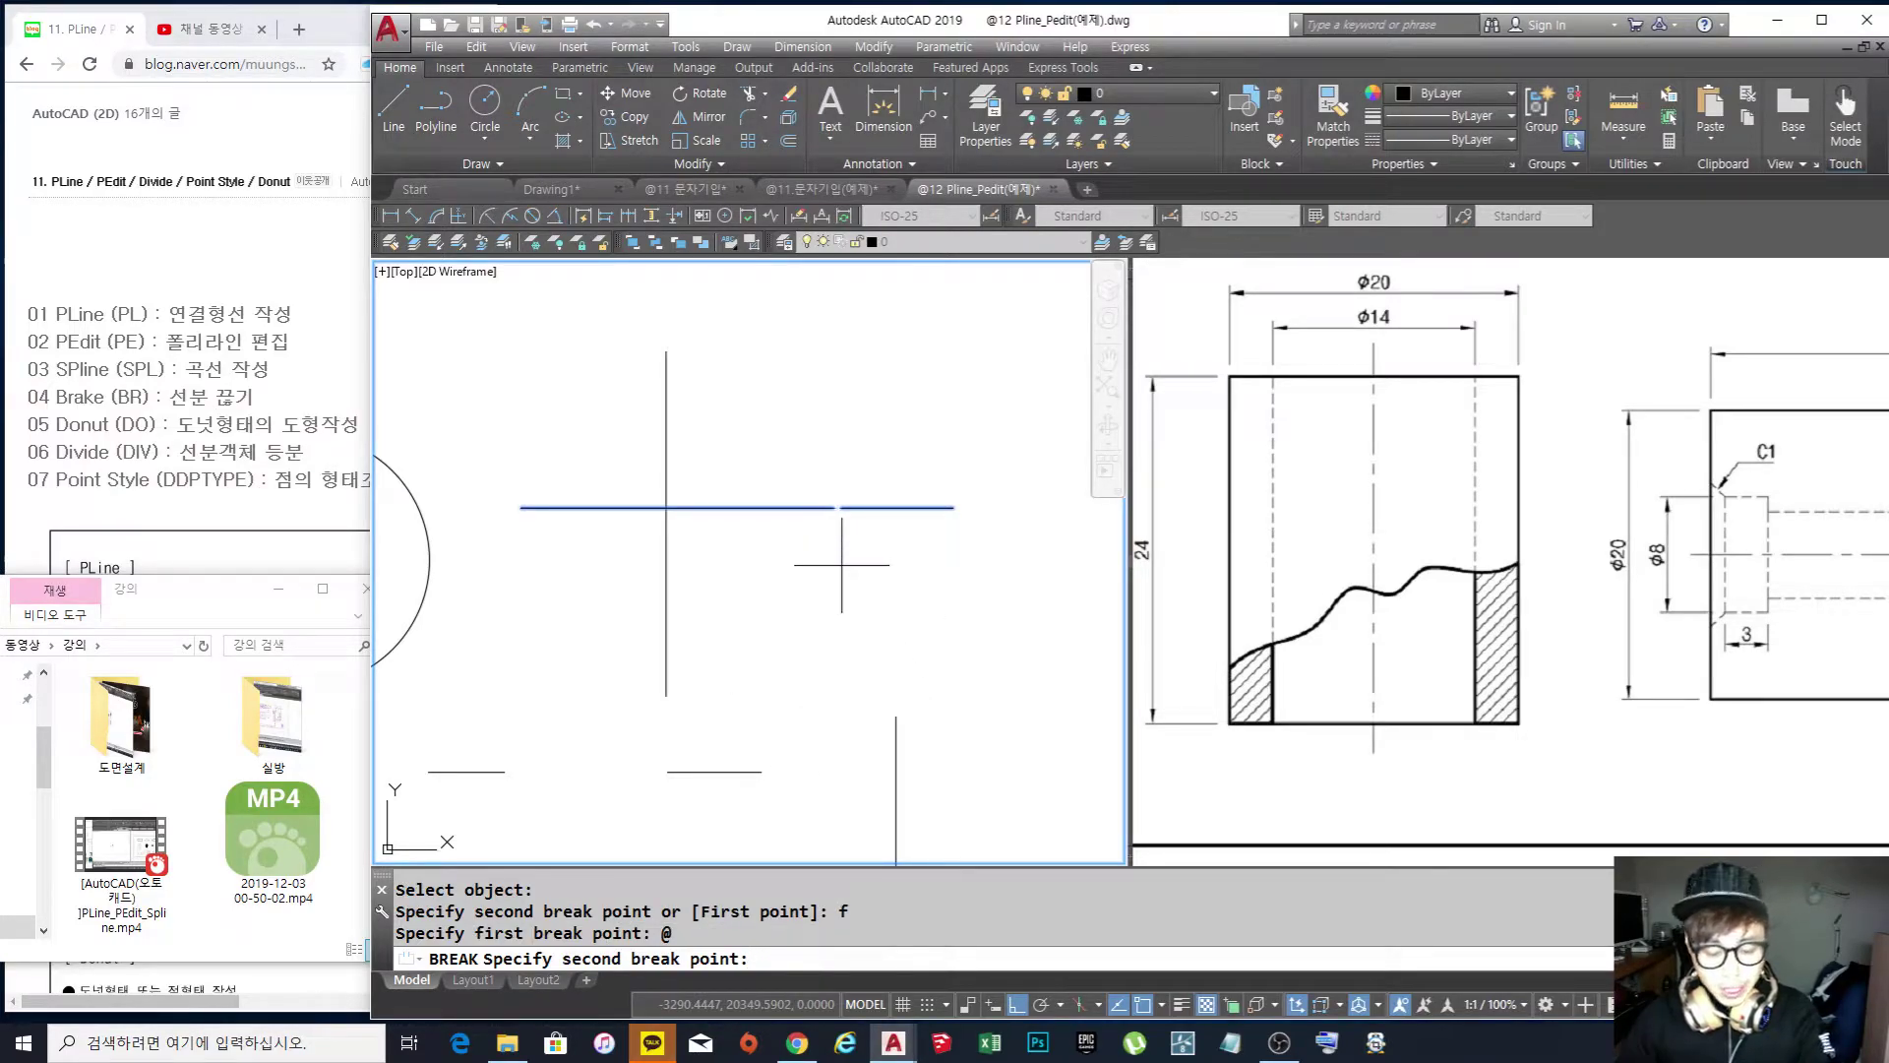
pyautogui.press('Return')
# Select the horizontal line's parts on either side of the break point to check whether they are separate objects
pyautogui.click(927, 487)
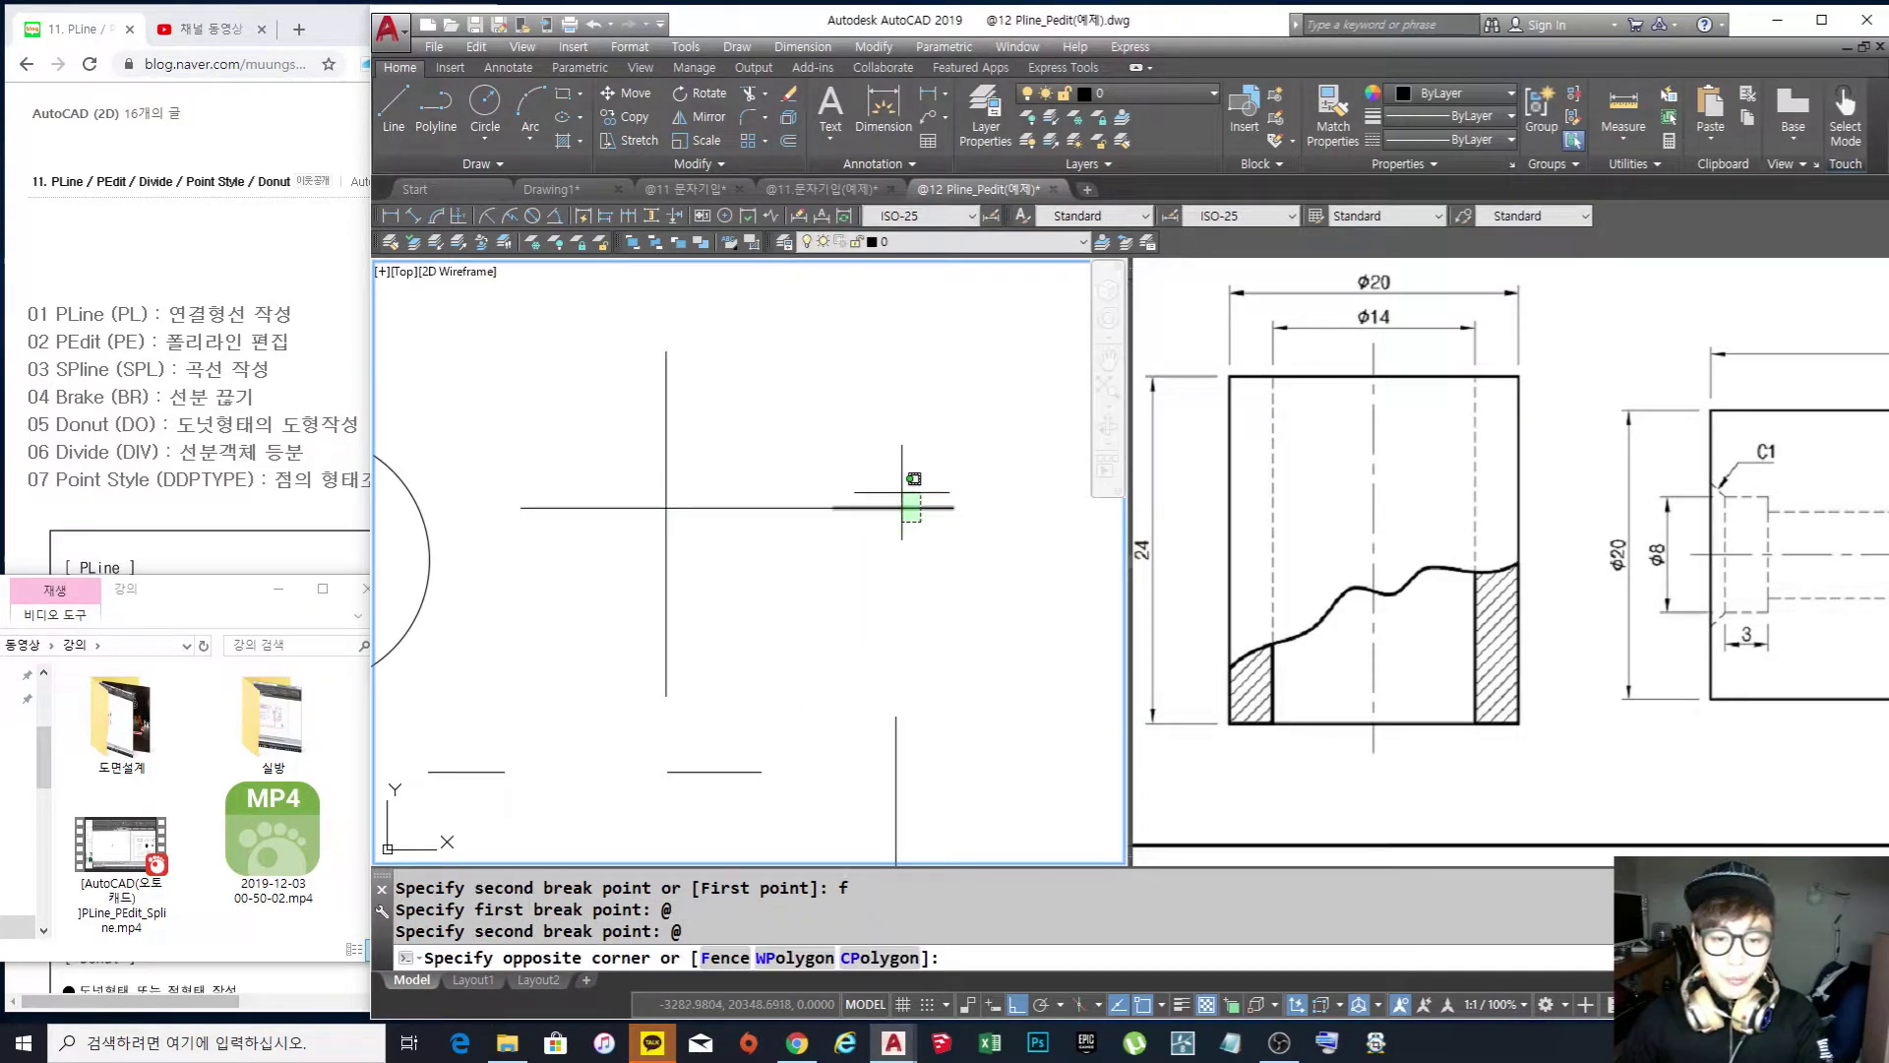
pyautogui.click(816, 544)
pyautogui.click(801, 467)
pyautogui.click(758, 526)
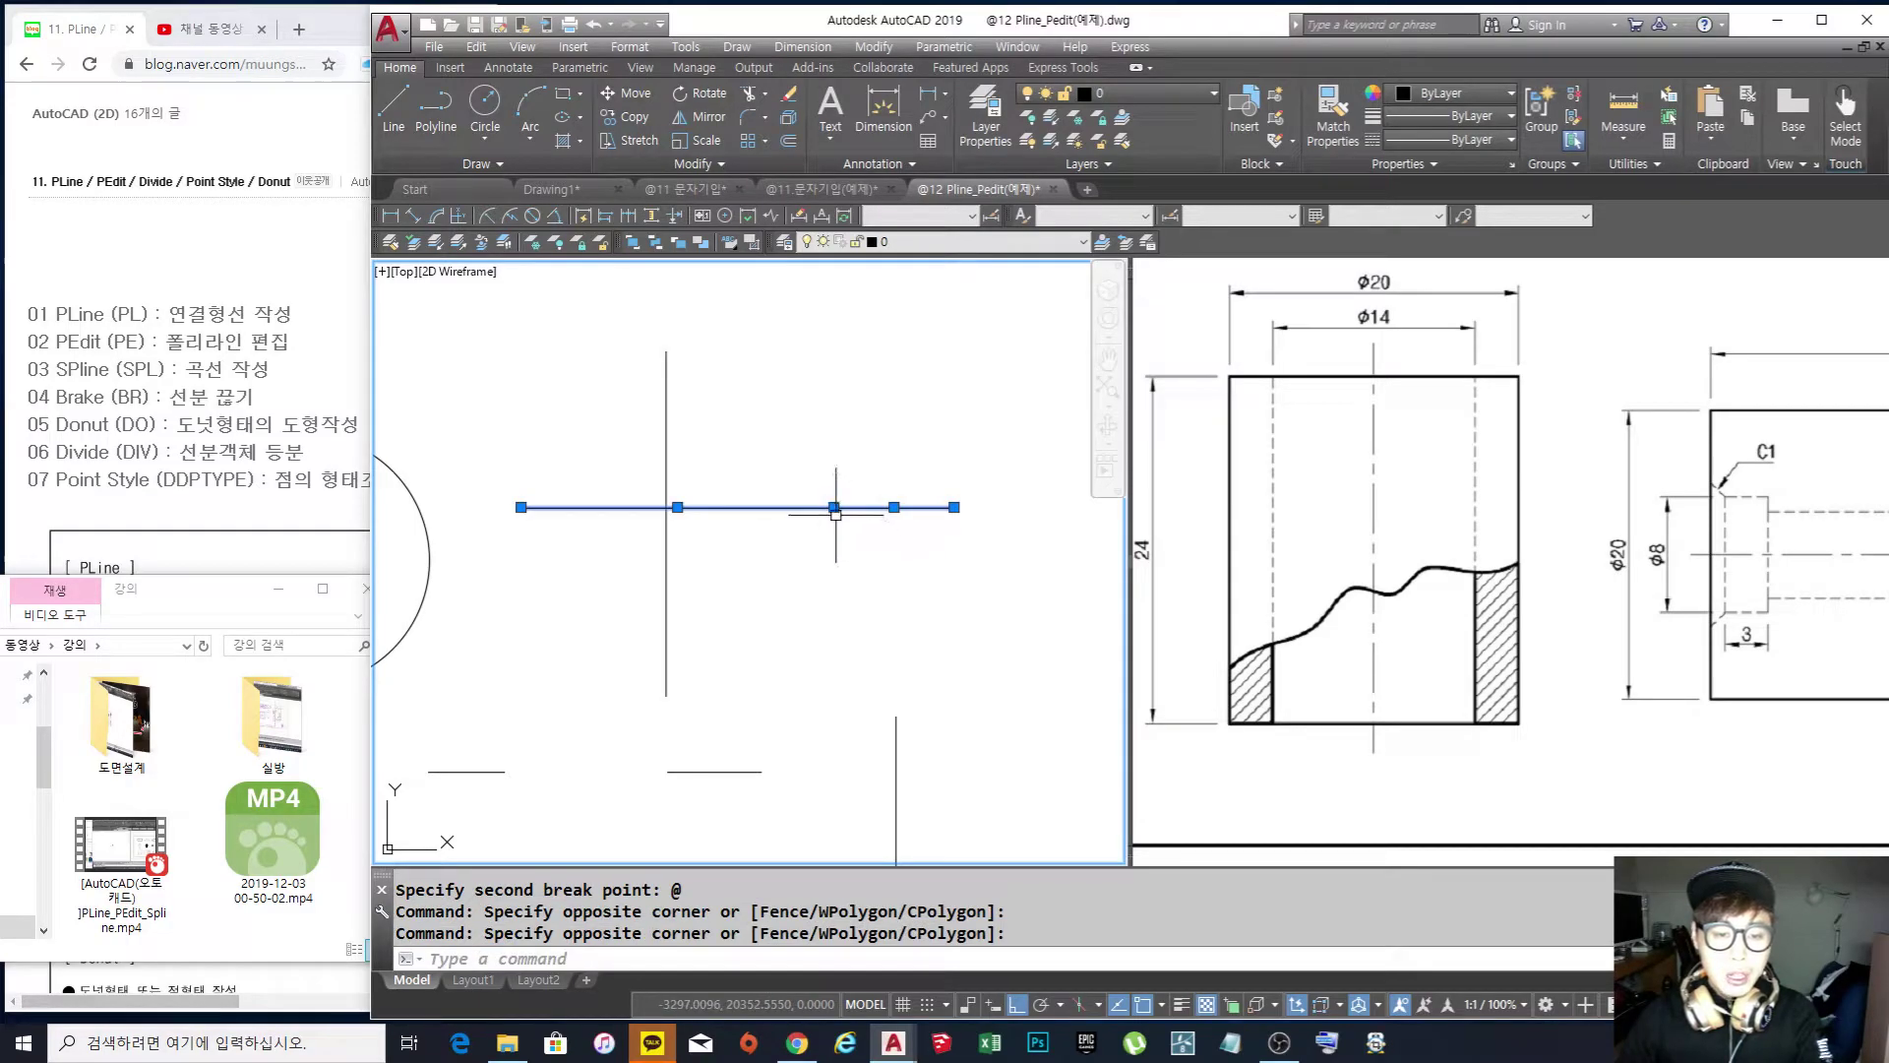
pyautogui.press('Escape')
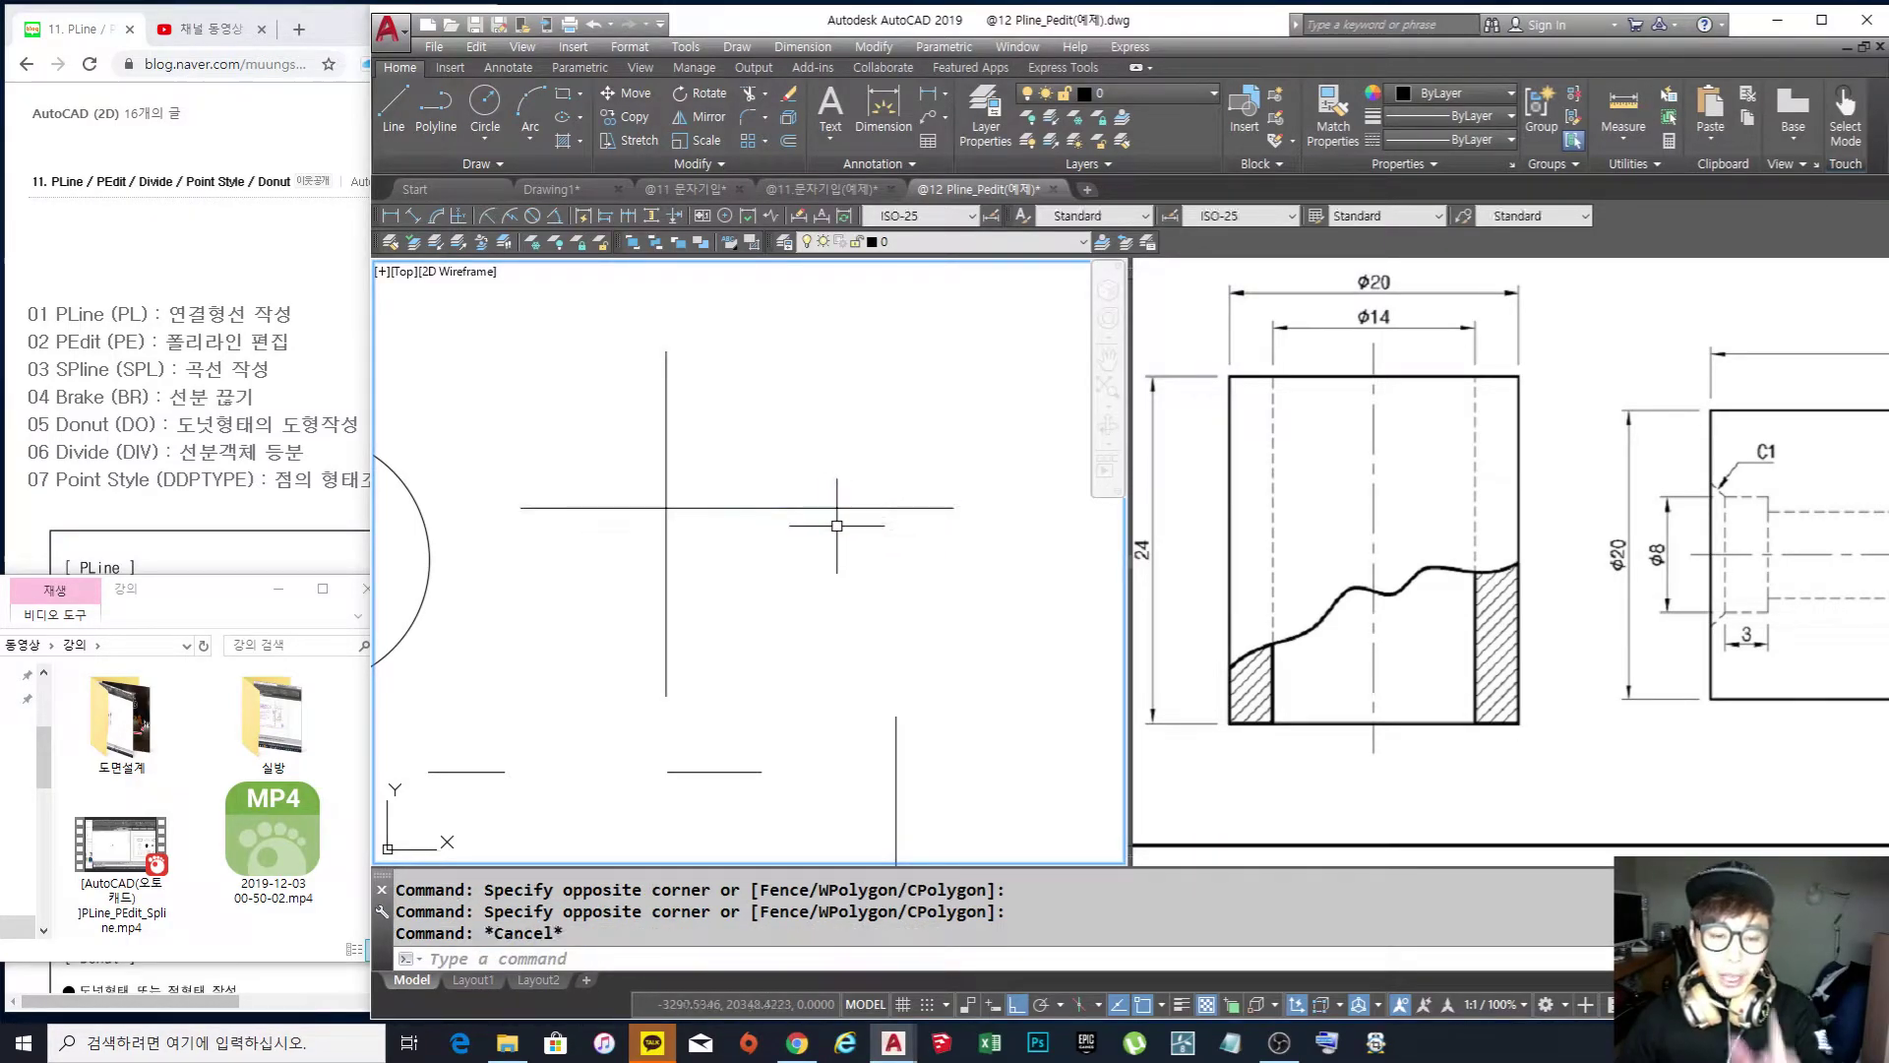
pyautogui.click(765, 535)
pyautogui.click(734, 481)
pyautogui.click(908, 550)
pyautogui.click(886, 494)
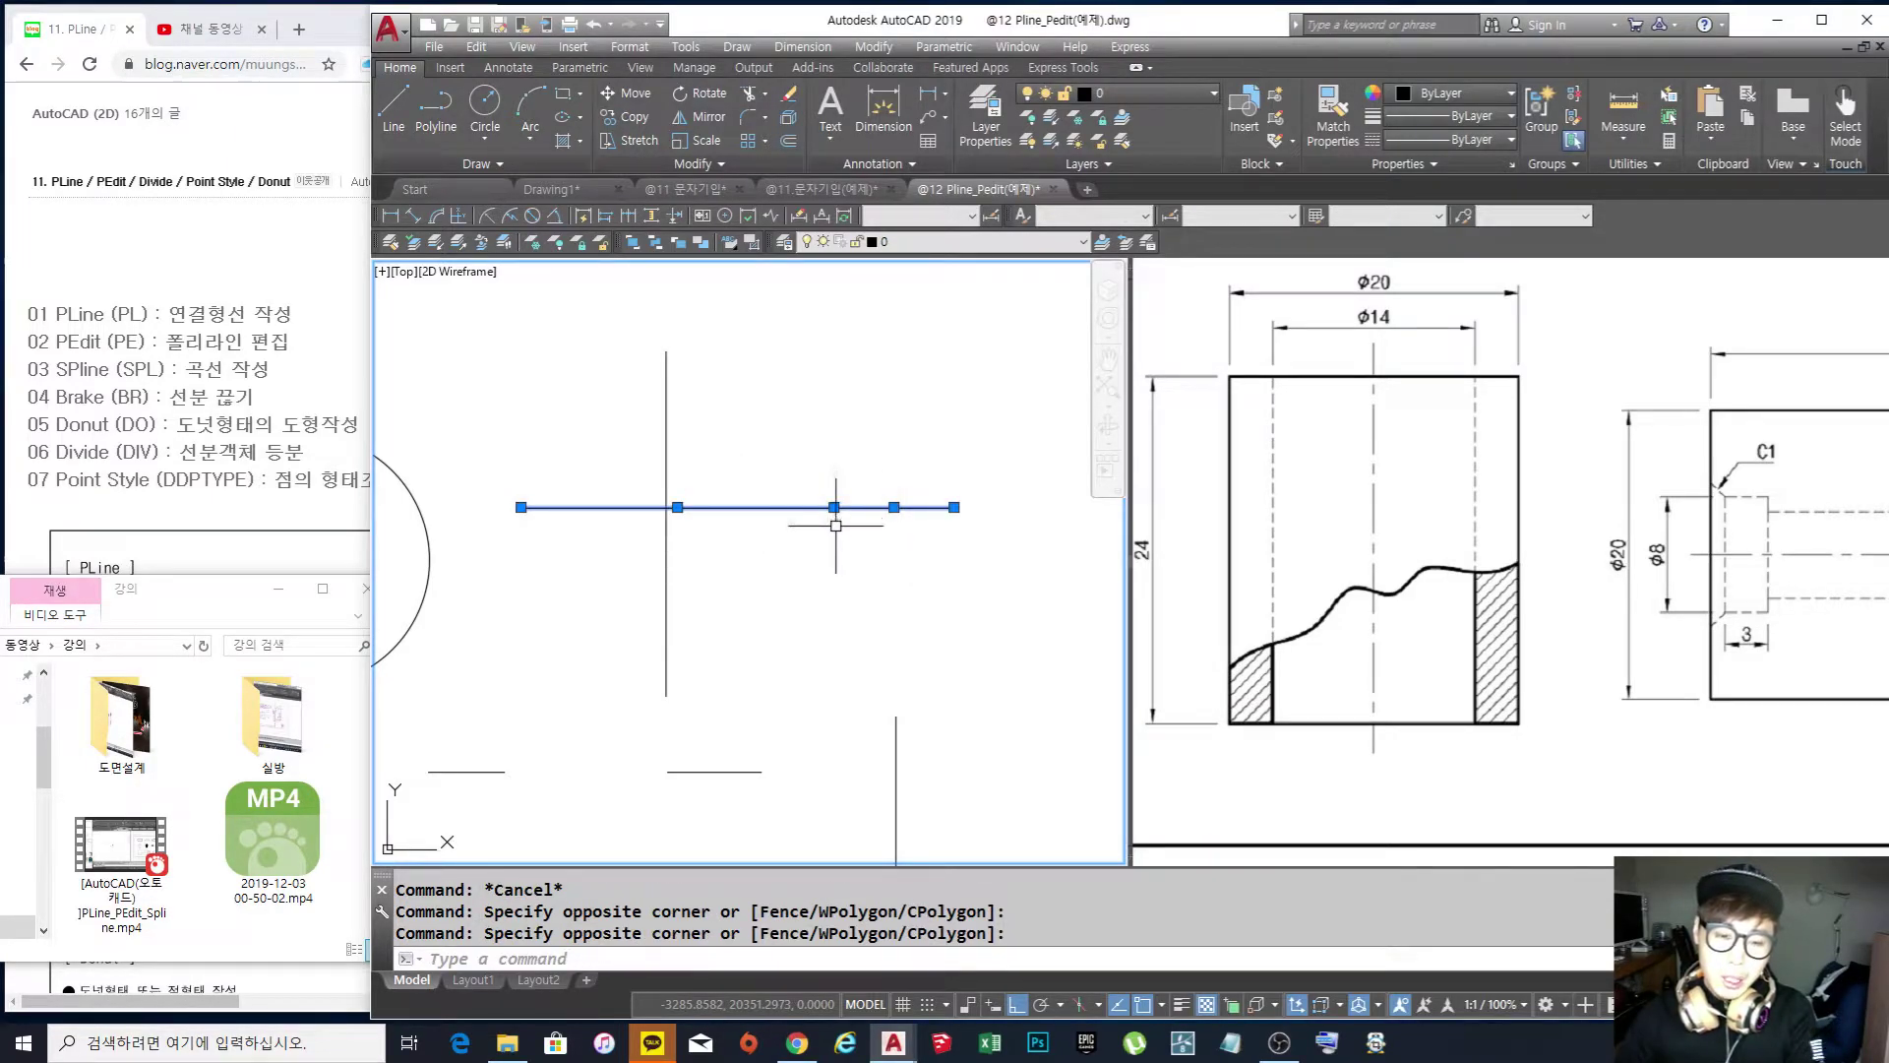
pyautogui.press('Escape')
pyautogui.press('Escape')
# Draw a separate horizontal line above and to the right of the crossing lines
pyautogui.moveTo(836, 535); pyautogui.dragTo(764, 646, button='middle')
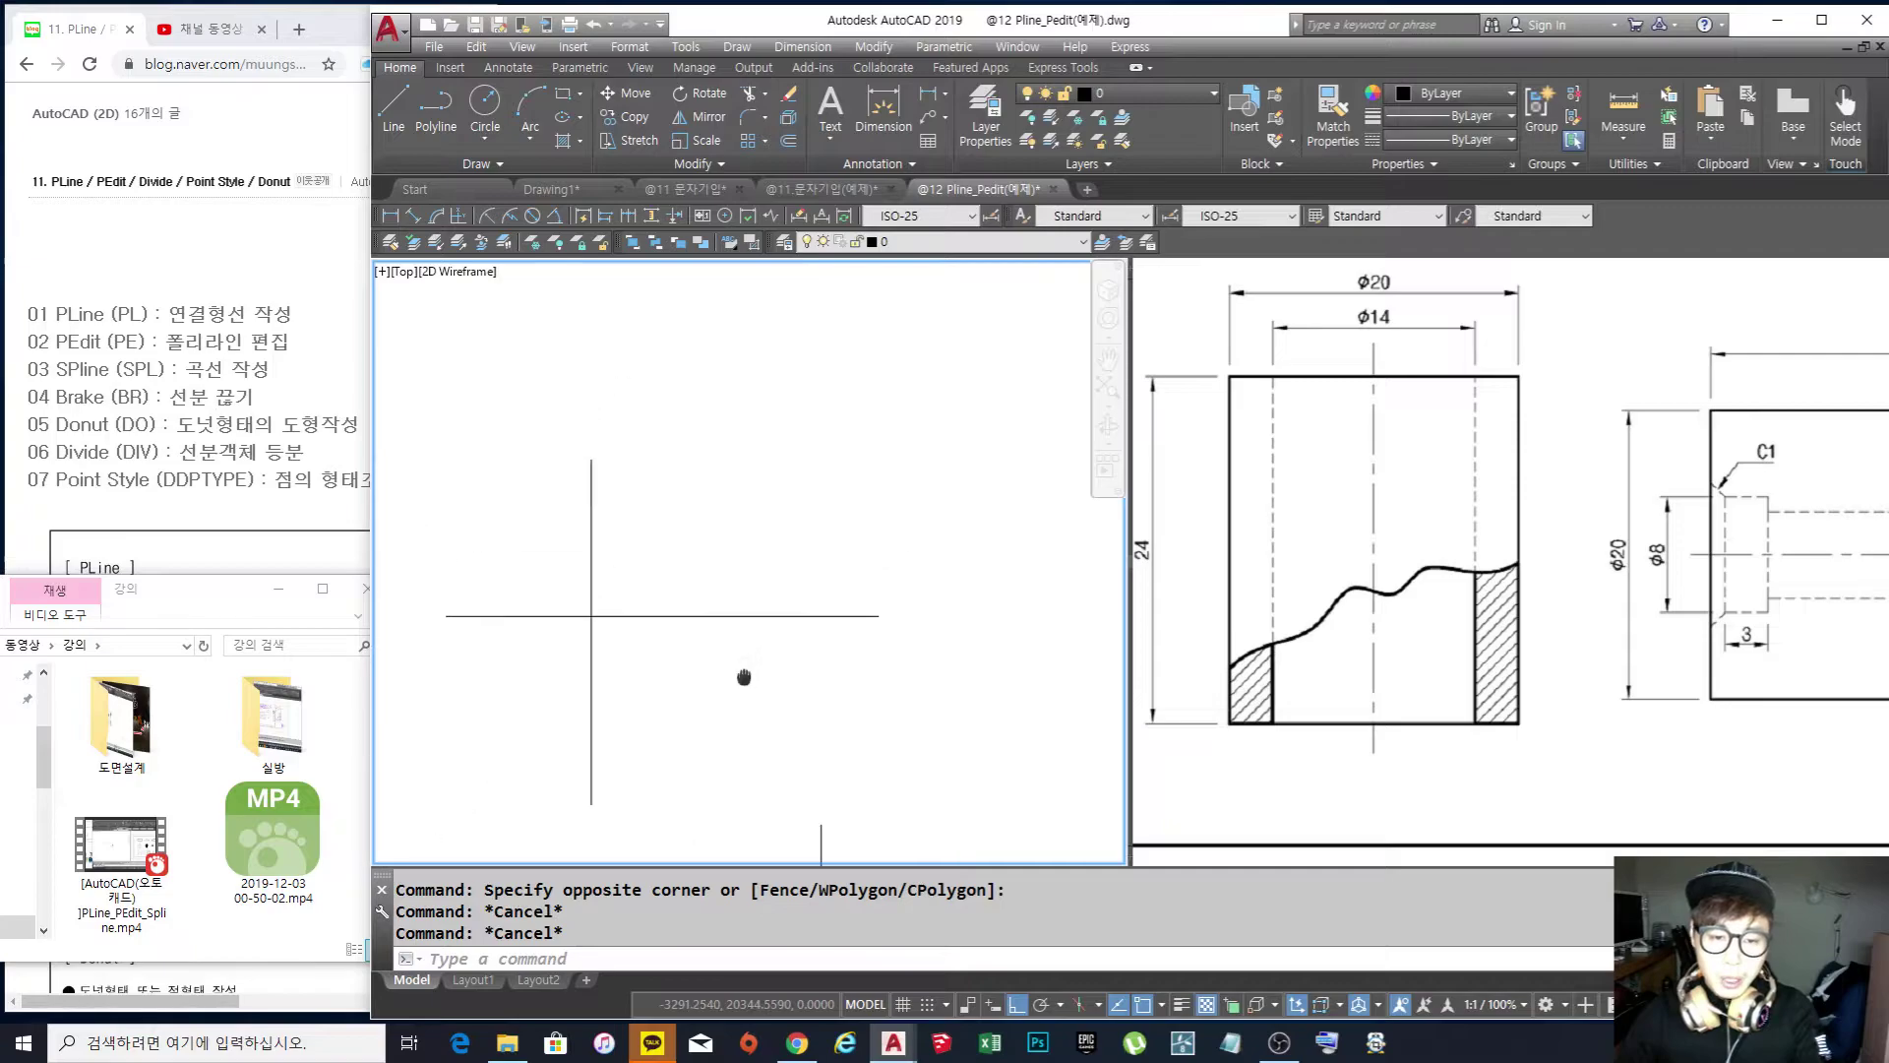
pyautogui.write('1')
pyautogui.press('space')
pyautogui.click(692, 524)
pyautogui.click(946, 525)
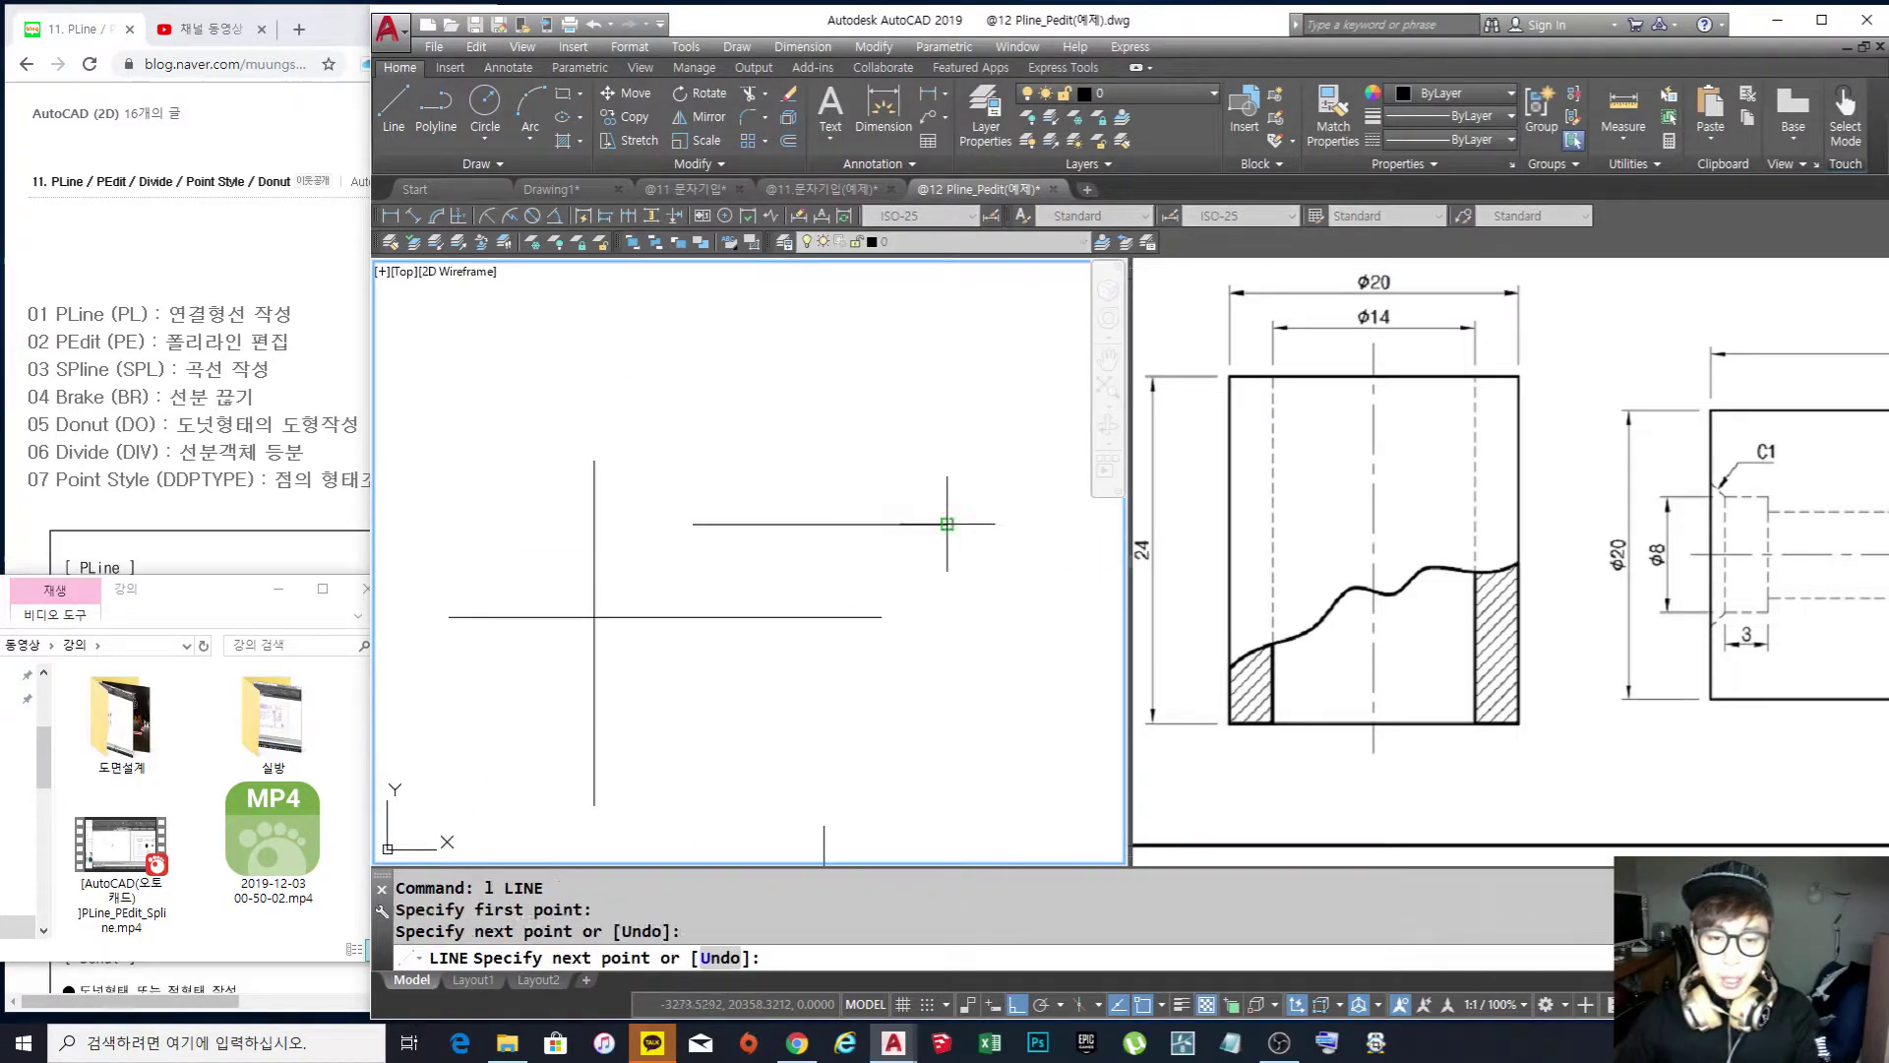
pyautogui.press('space')
pyautogui.press('Escape')
pyautogui.press('Escape')
# Break the new horizontal line at one point left of its middle, entering @ as the second break point
pyautogui.moveTo(873, 542); pyautogui.dragTo(867, 545, button='middle')
pyautogui.scroll(2, 867, 545)
pyautogui.write('br')
pyautogui.press('space')
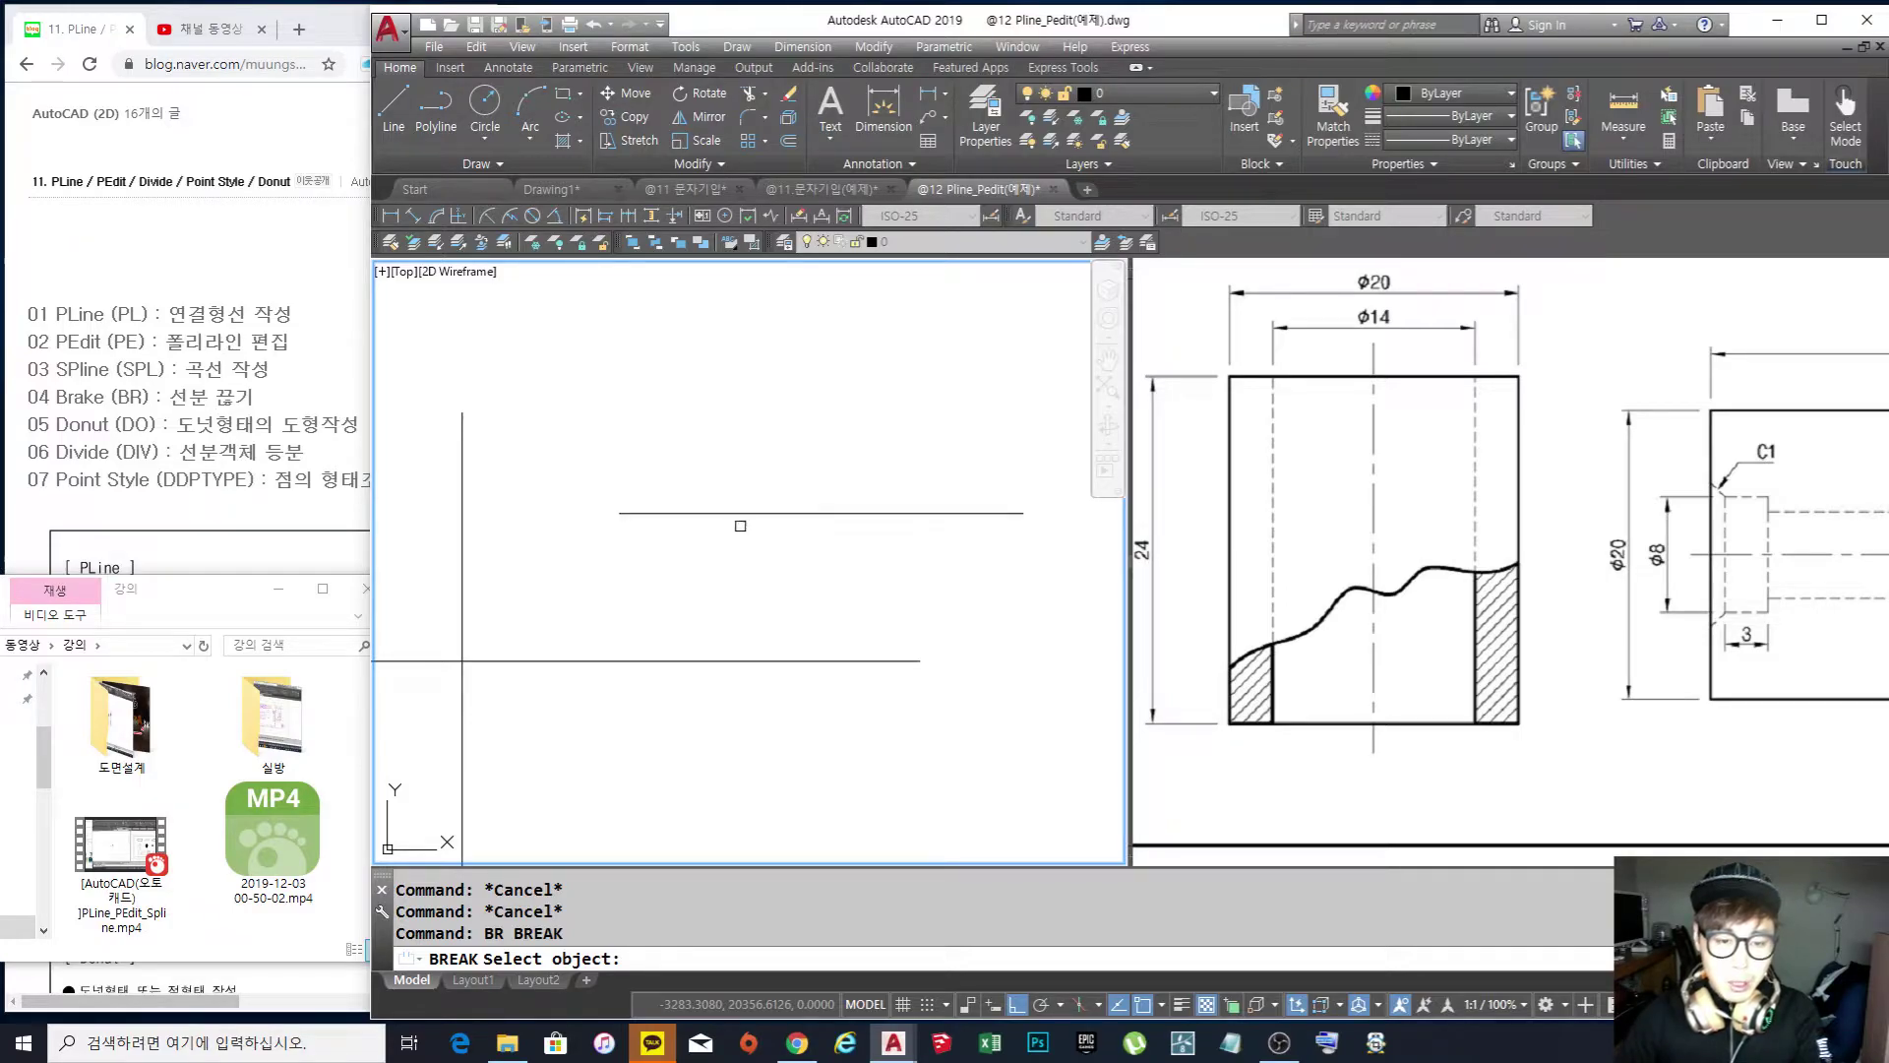
pyautogui.click(736, 512)
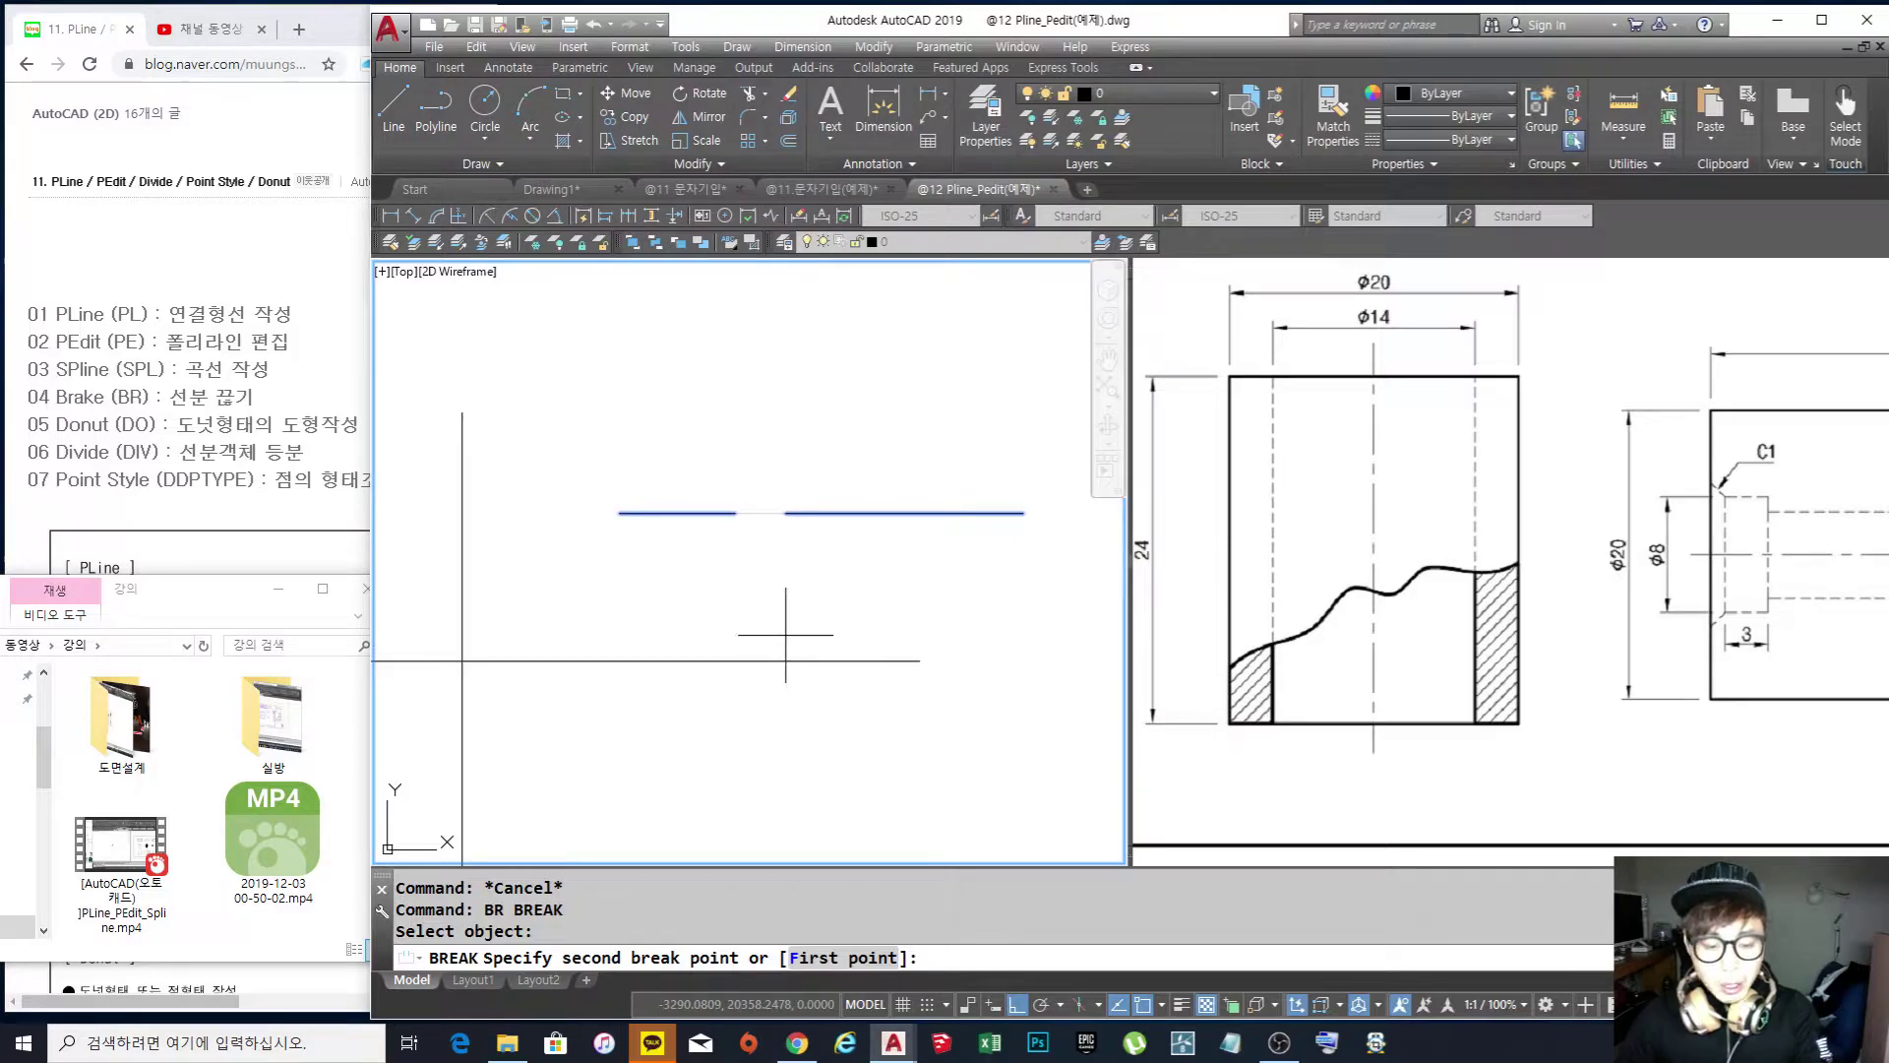
pyautogui.press('F8')
pyautogui.write('@')
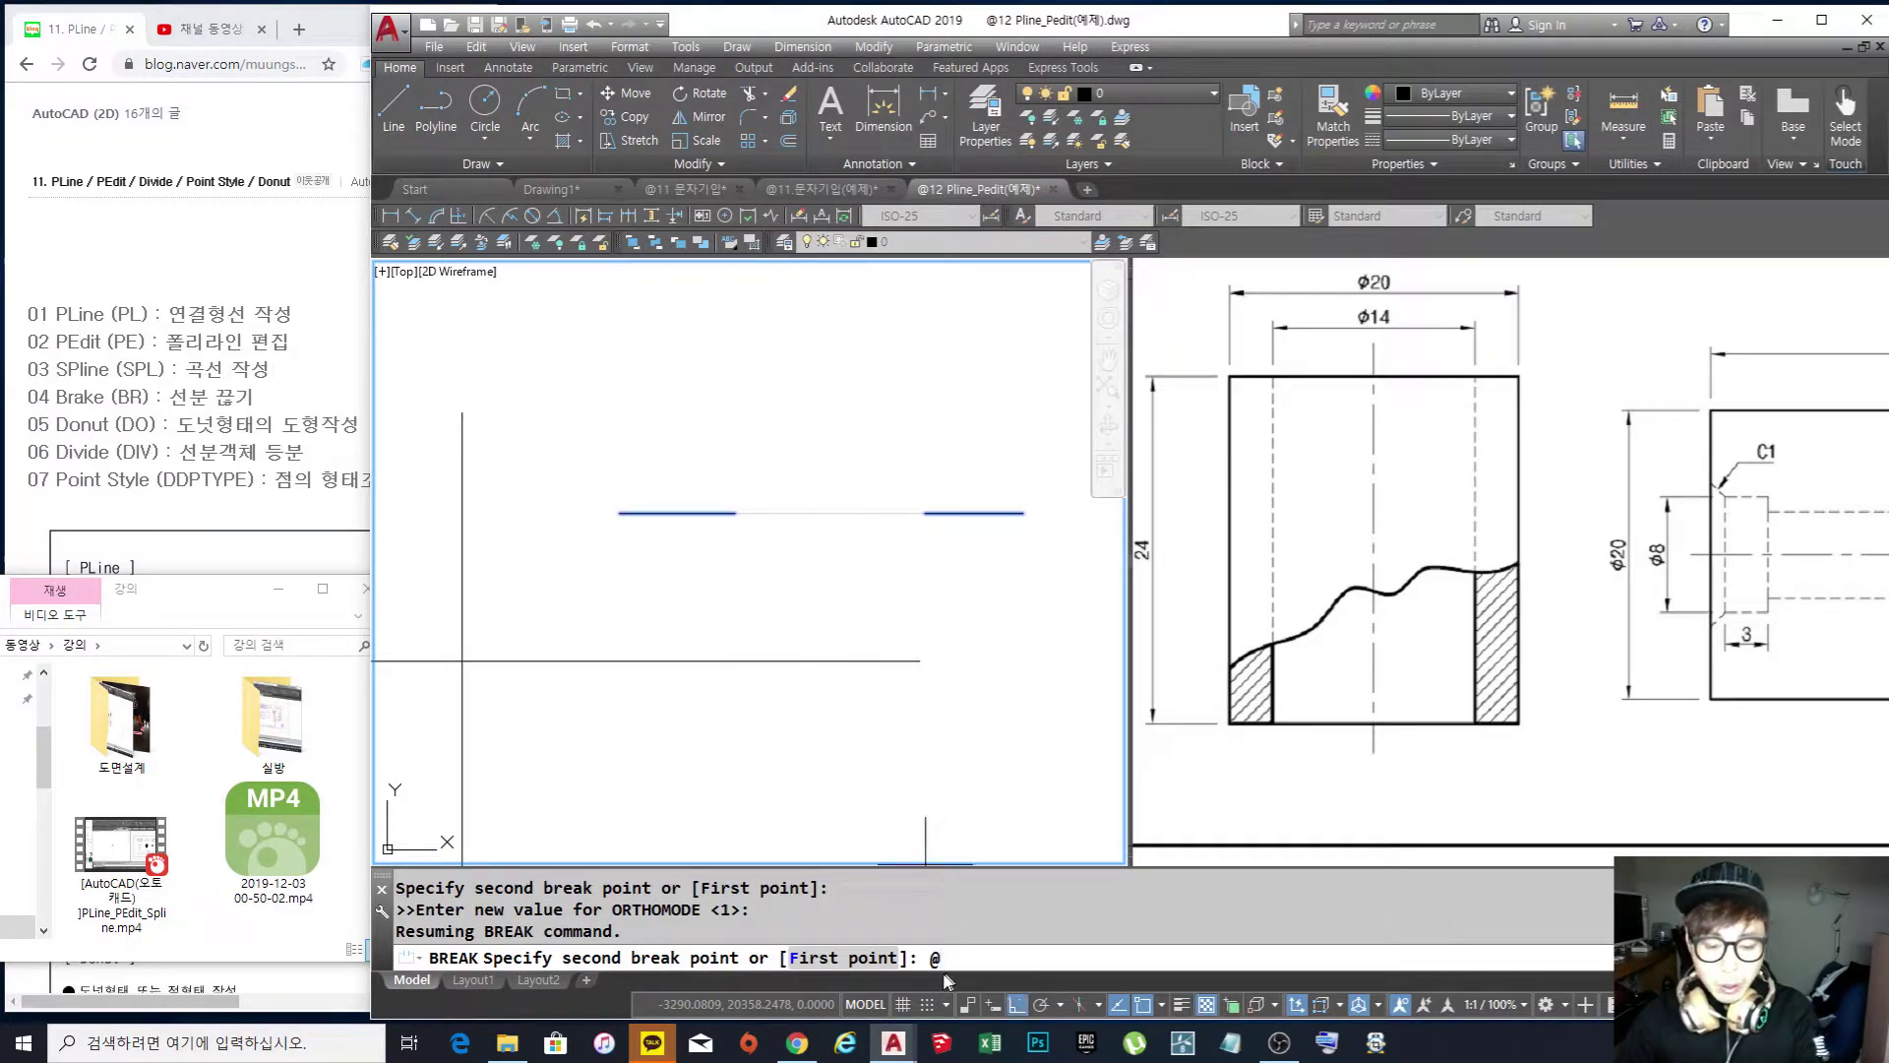
pyautogui.press('Return')
# Select both parts of the upper horizontal line to check where it is split
pyautogui.click(823, 559)
pyautogui.click(777, 460)
pyautogui.click(692, 546)
pyautogui.click(648, 467)
pyautogui.click(649, 467)
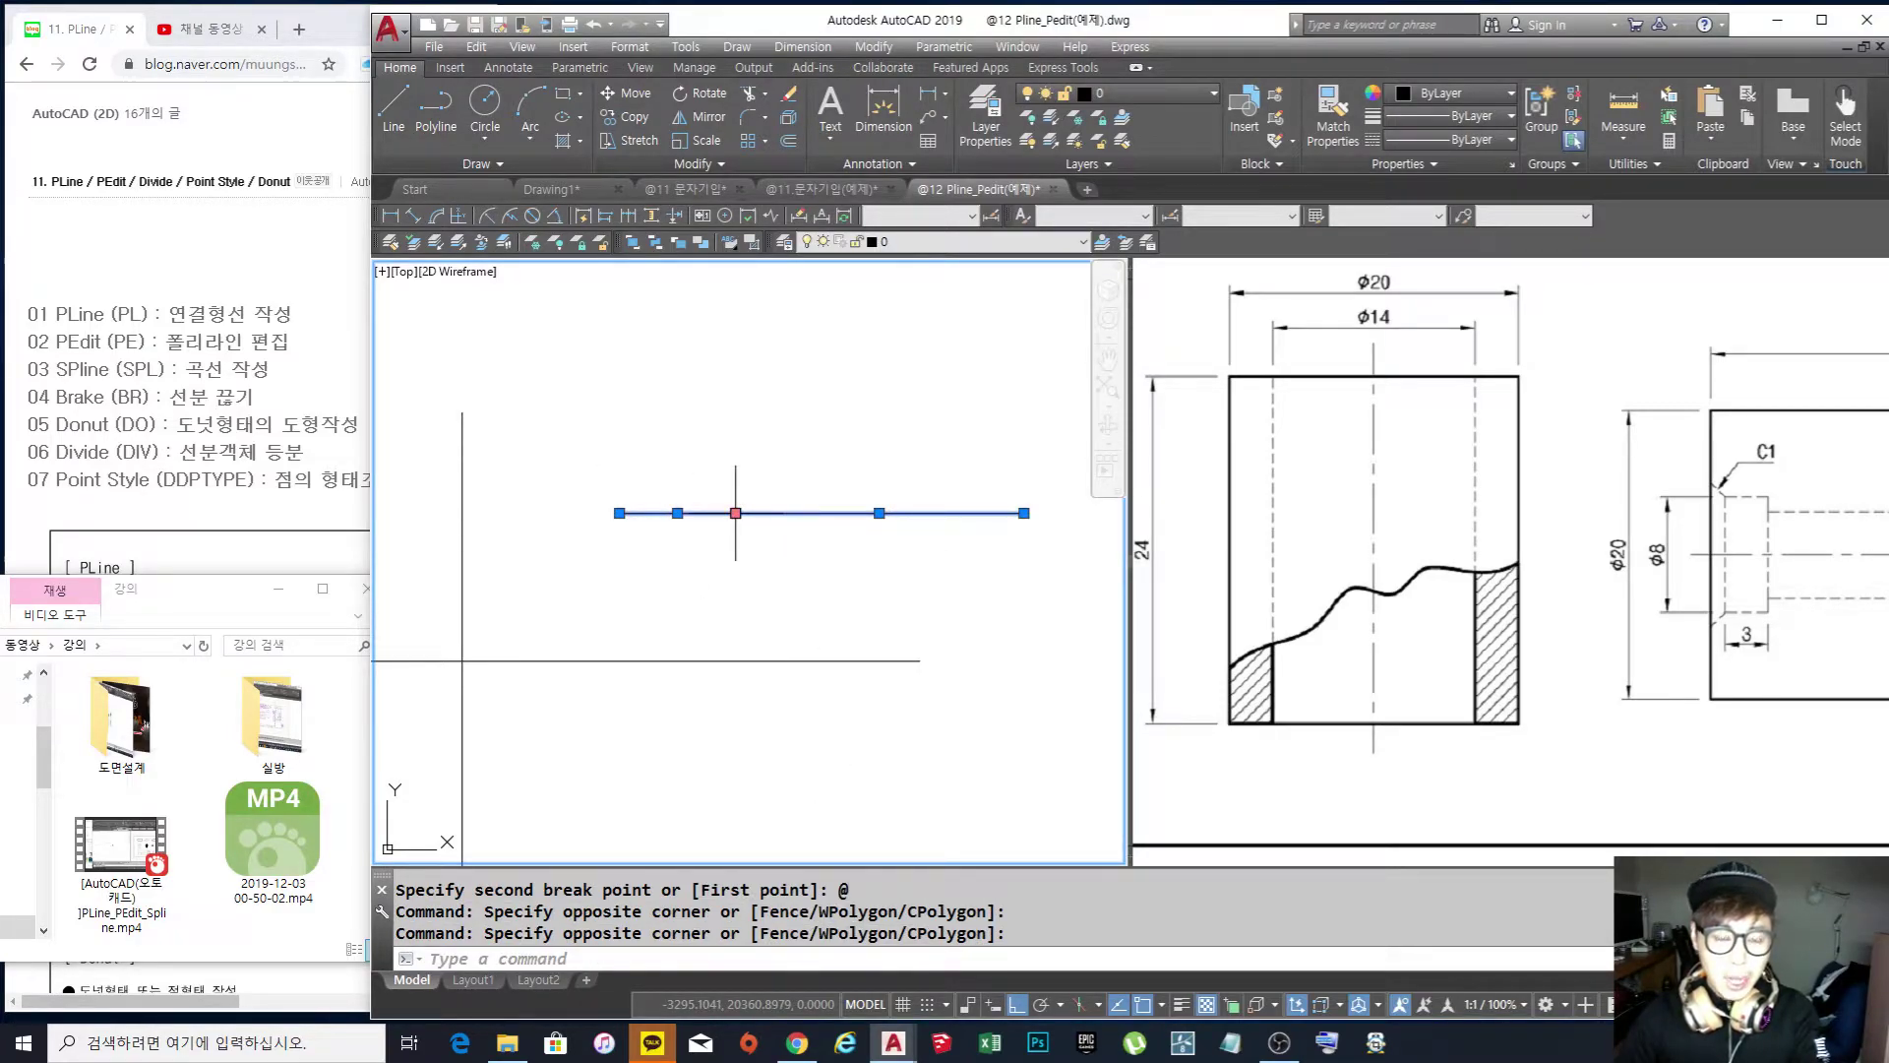
pyautogui.press('Escape')
pyautogui.click(815, 561)
pyautogui.click(788, 476)
pyautogui.click(694, 546)
pyautogui.click(645, 466)
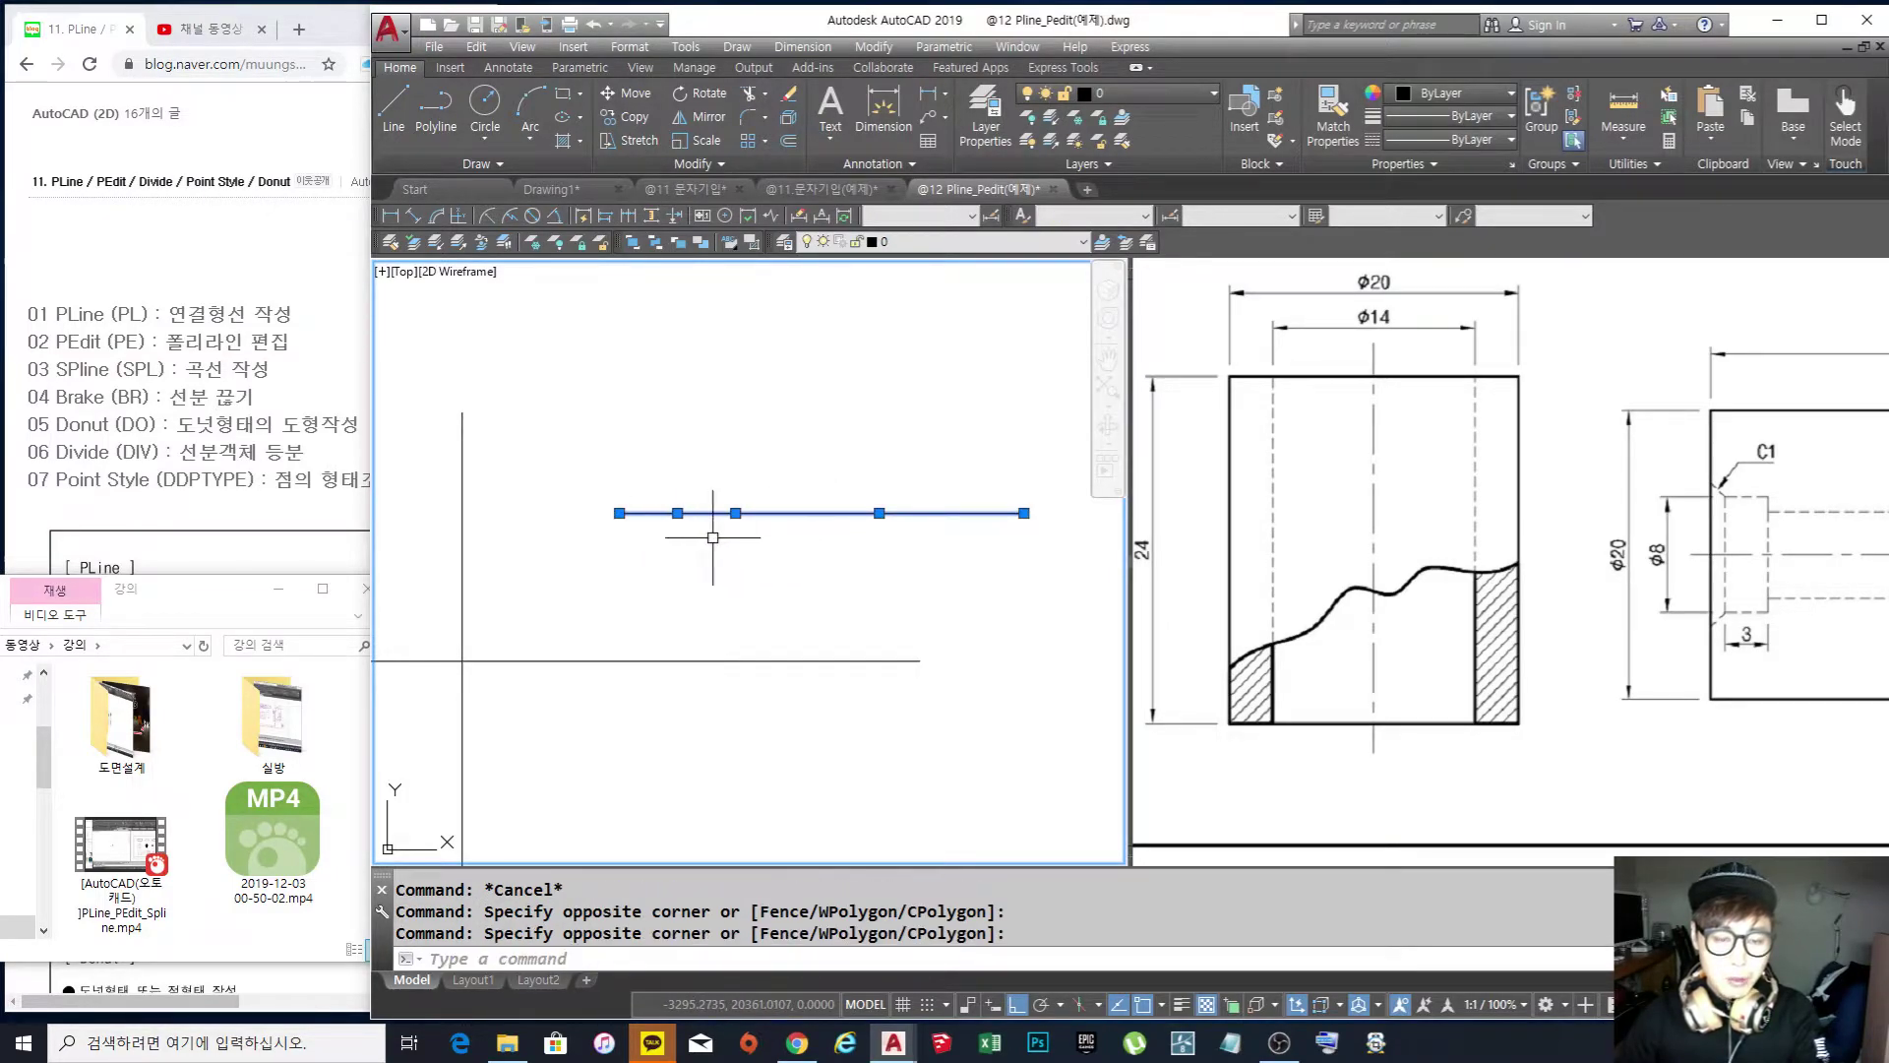
pyautogui.press('Escape')
# Erase all the practice lines, arcs and the opened circle with one crossing selection
pyautogui.moveTo(856, 552)
pyautogui.mouseDown(button='middle')
pyautogui.moveTo(806, 546)
pyautogui.moveTo(804, 526)
pyautogui.mouseUp(button='middle')
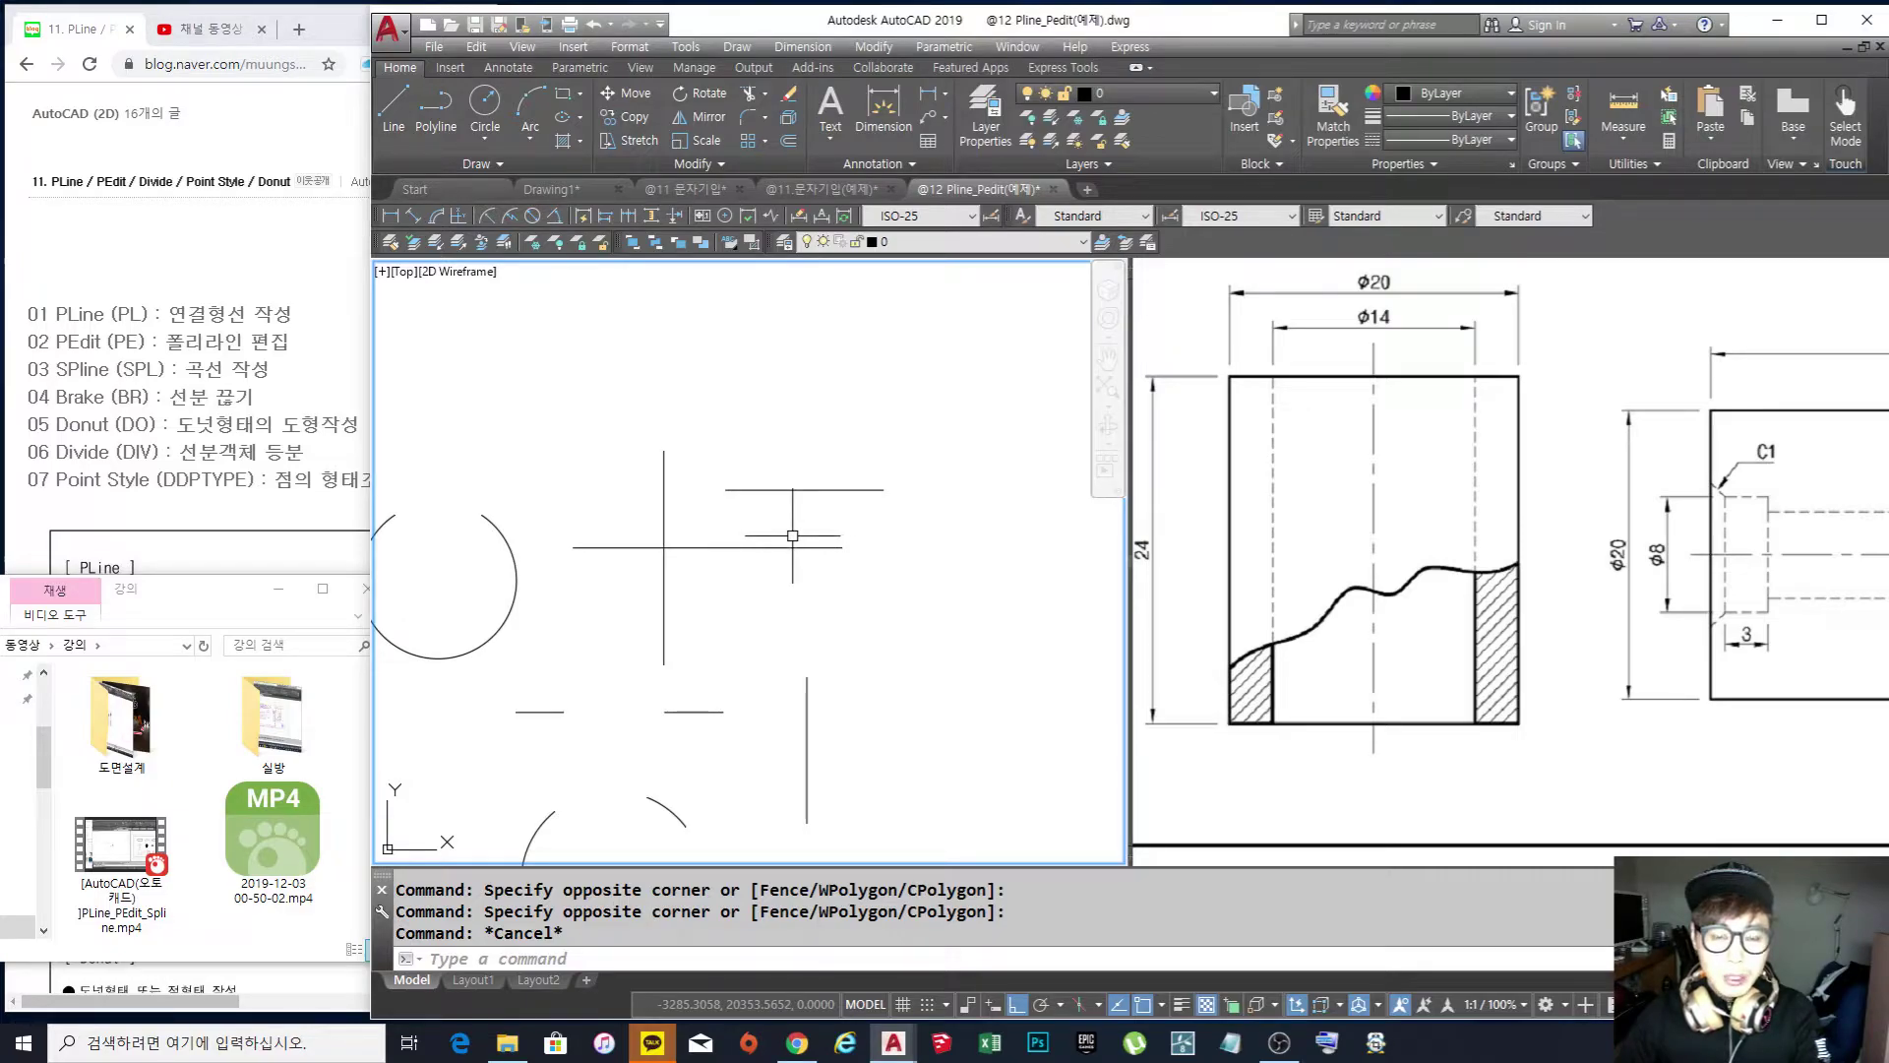
pyautogui.moveTo(792, 551); pyautogui.dragTo(786, 521, button='middle')
pyautogui.press('Escape')
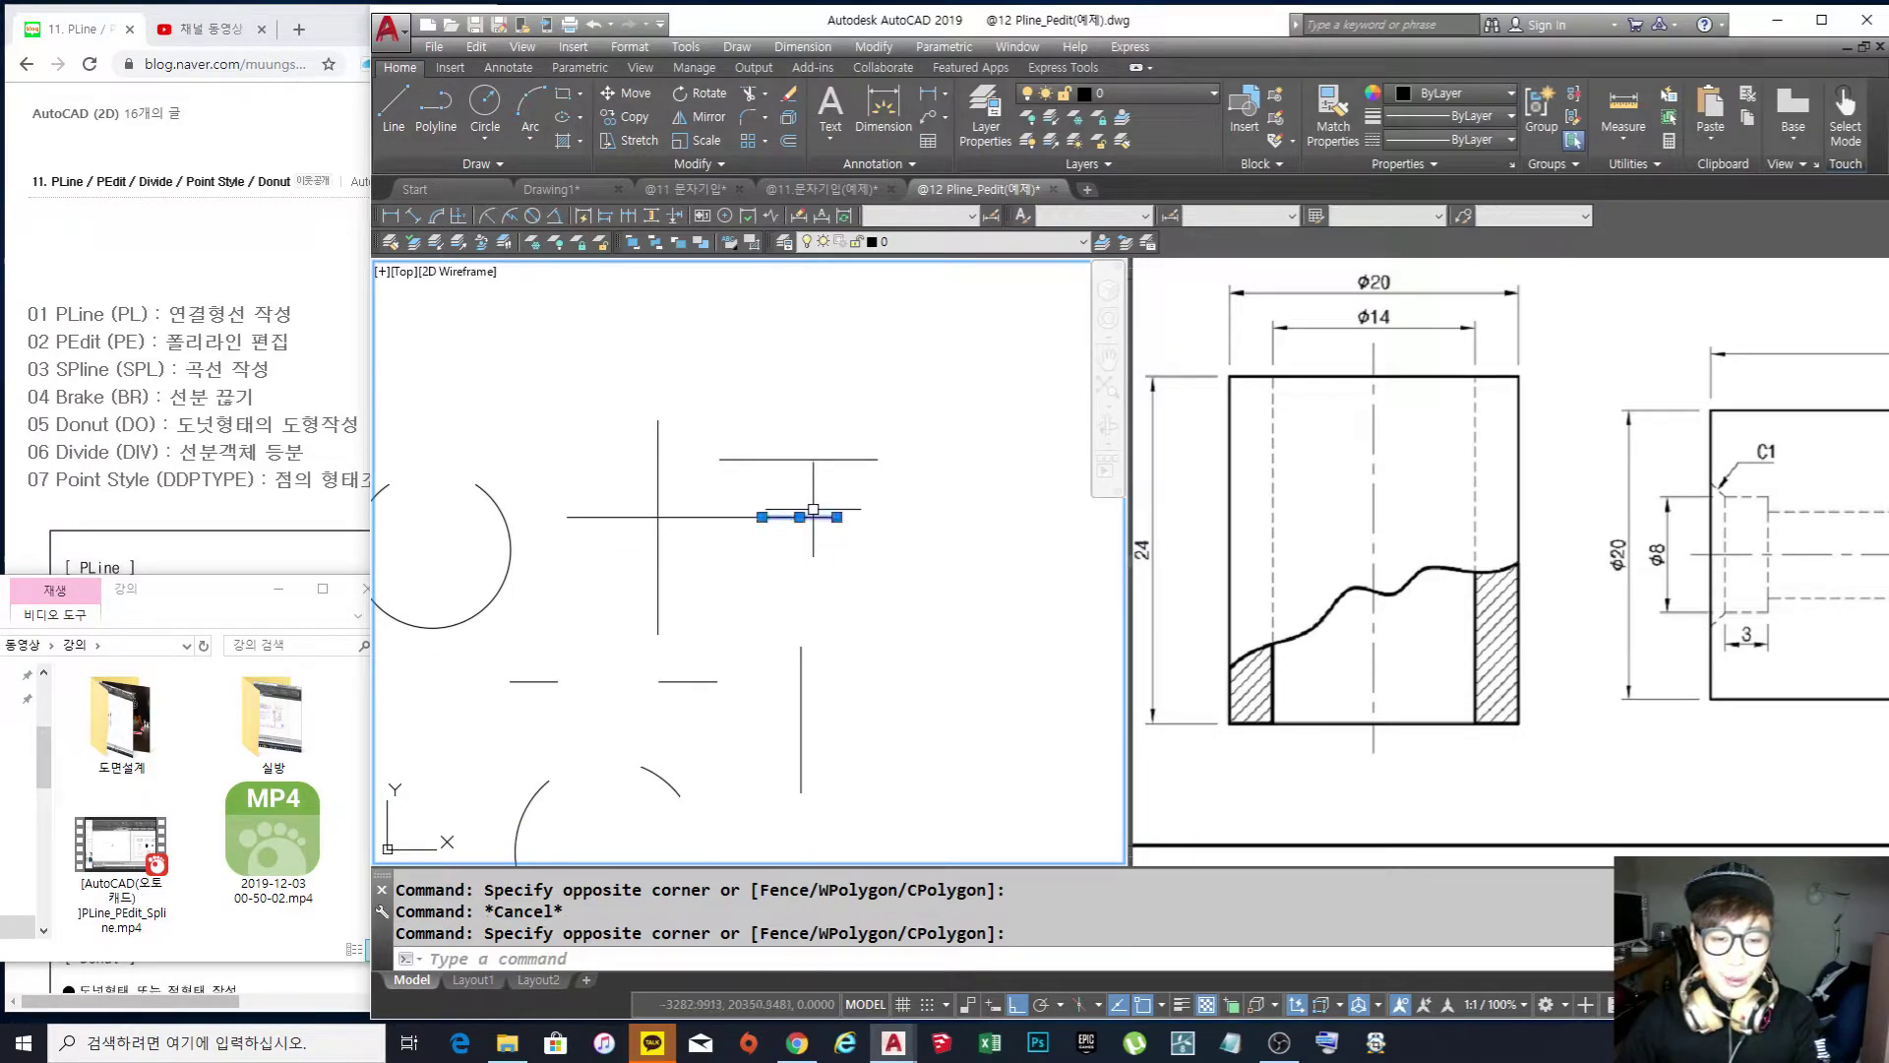
pyautogui.moveTo(856, 578); pyautogui.dragTo(868, 531, button='middle')
pyautogui.moveTo(802, 694); pyautogui.dragTo(901, 676, button='middle')
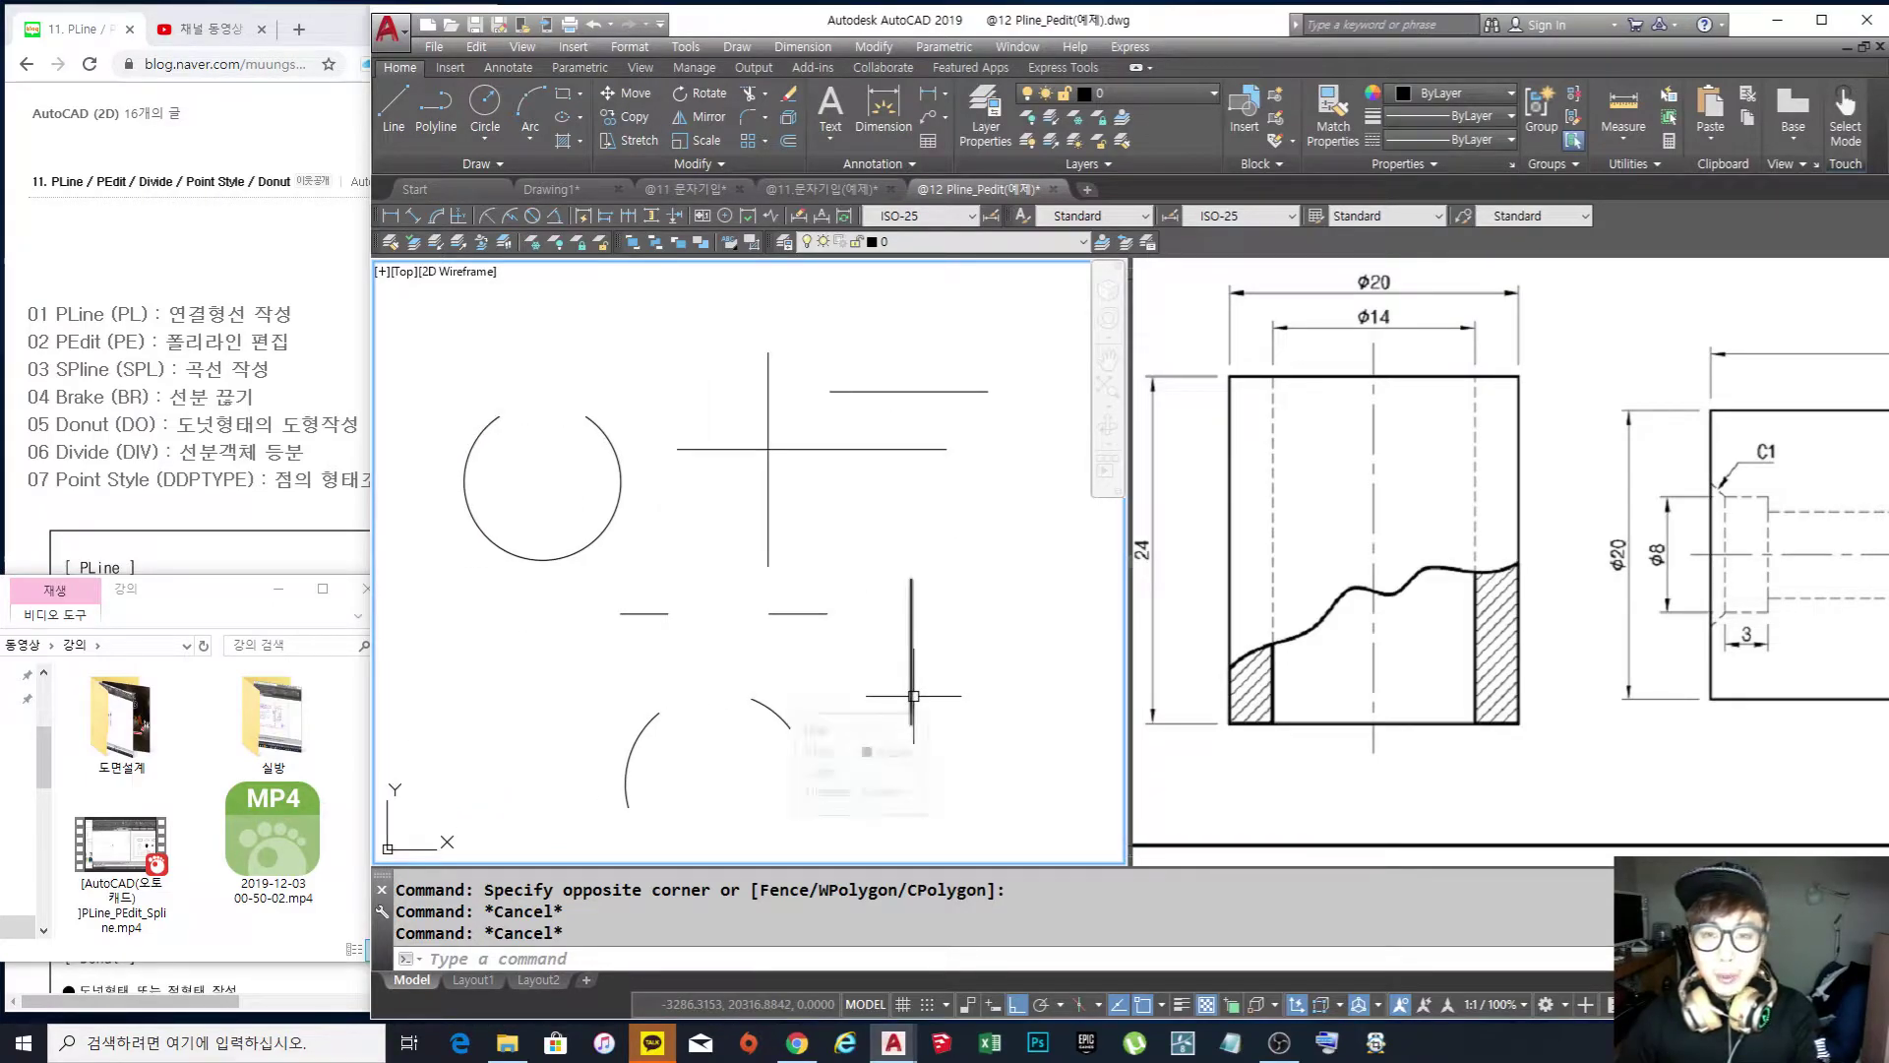
pyautogui.write('e')
pyautogui.press('Return')
pyautogui.click(1024, 823)
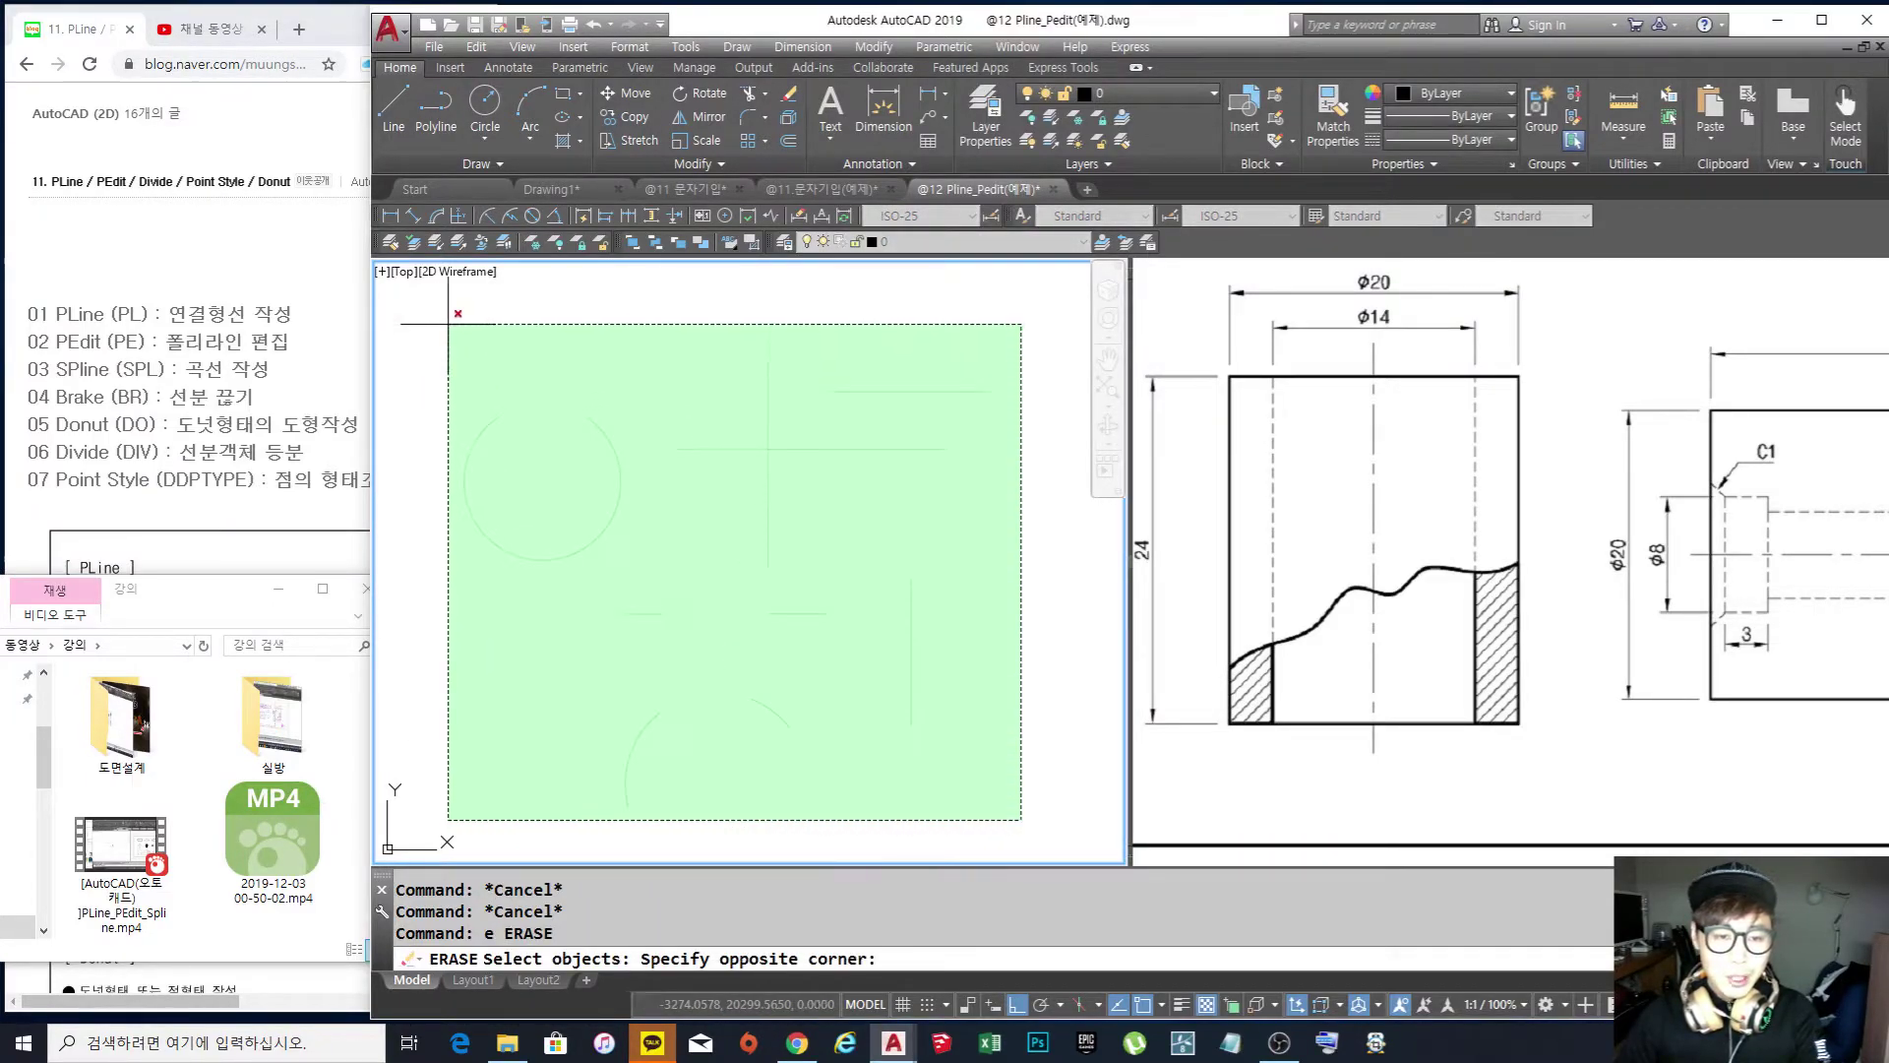
pyautogui.click(399, 276)
pyautogui.press('Return')
pyautogui.press('Escape')
pyautogui.press('Escape')
pyautogui.write('1')
pyautogui.press('Escape')
pyautogui.press('Escape')
pyautogui.press('Escape')
pyautogui.press('Escape')
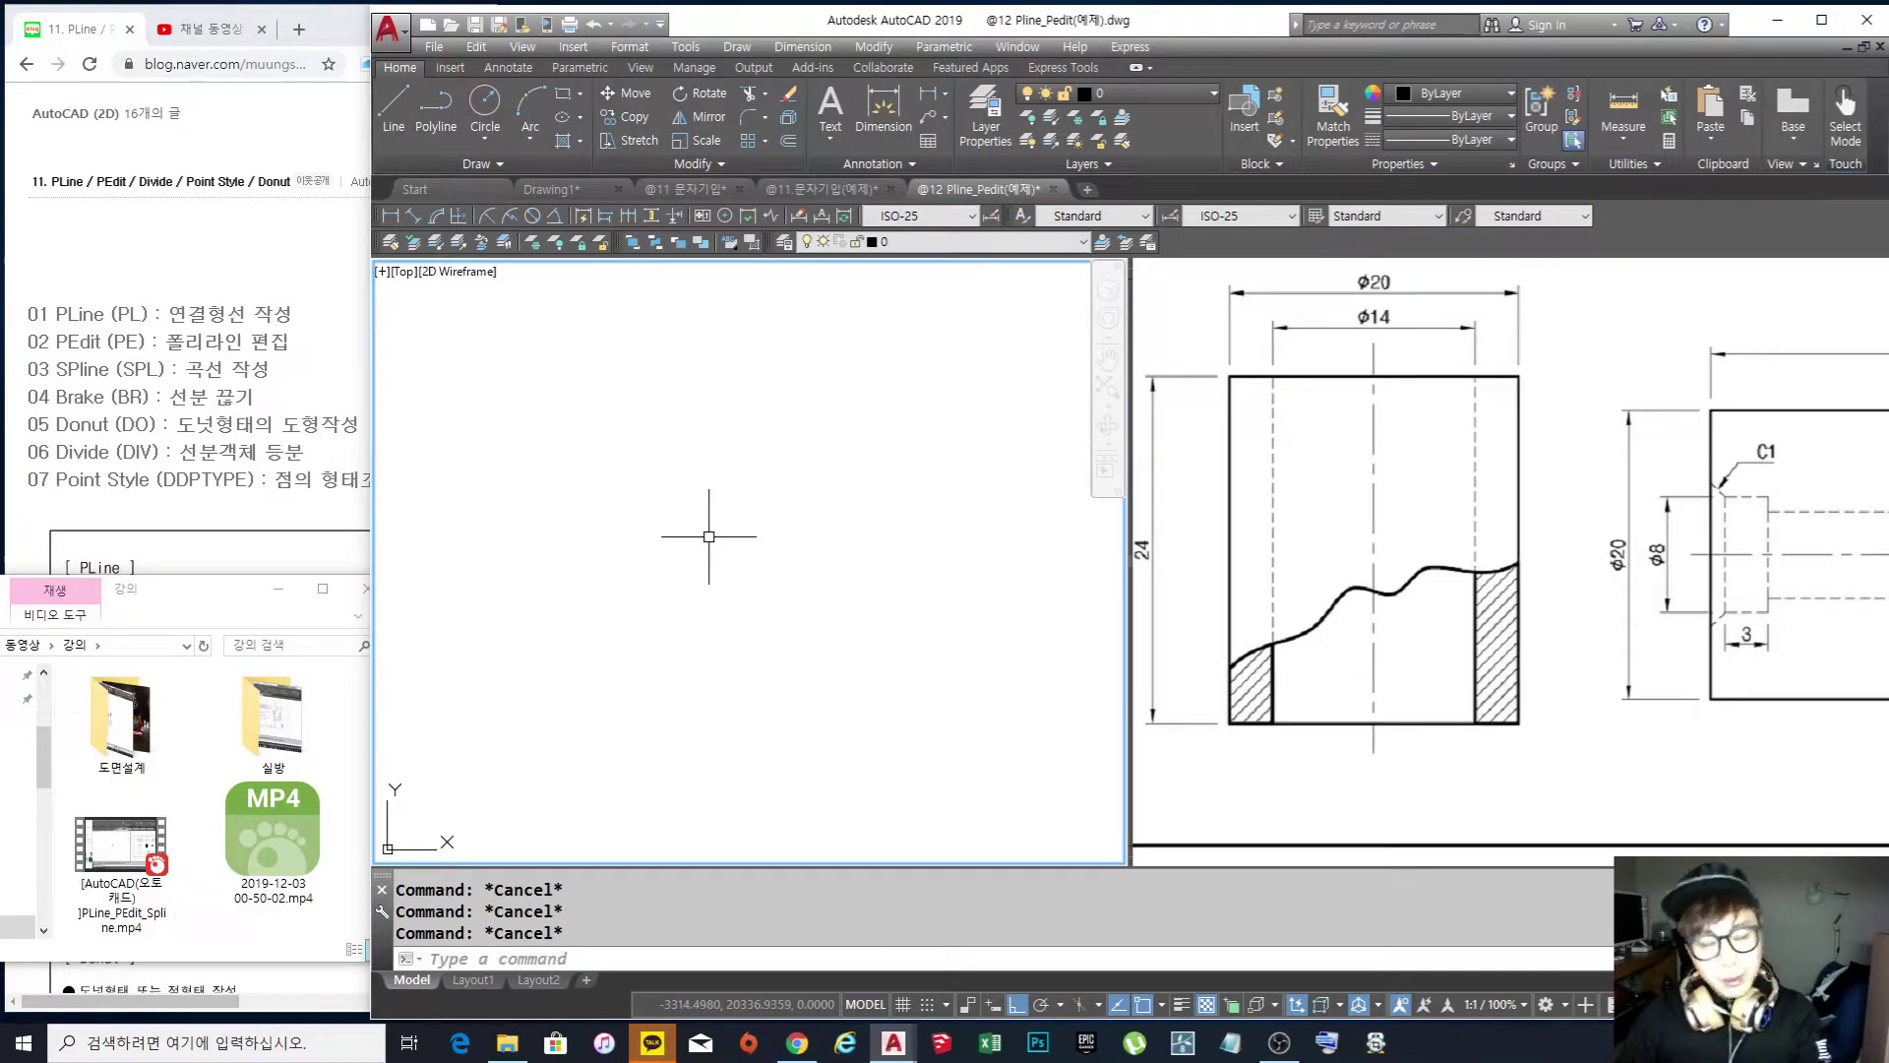
pyautogui.click(886, 640)
pyautogui.click(1319, 563)
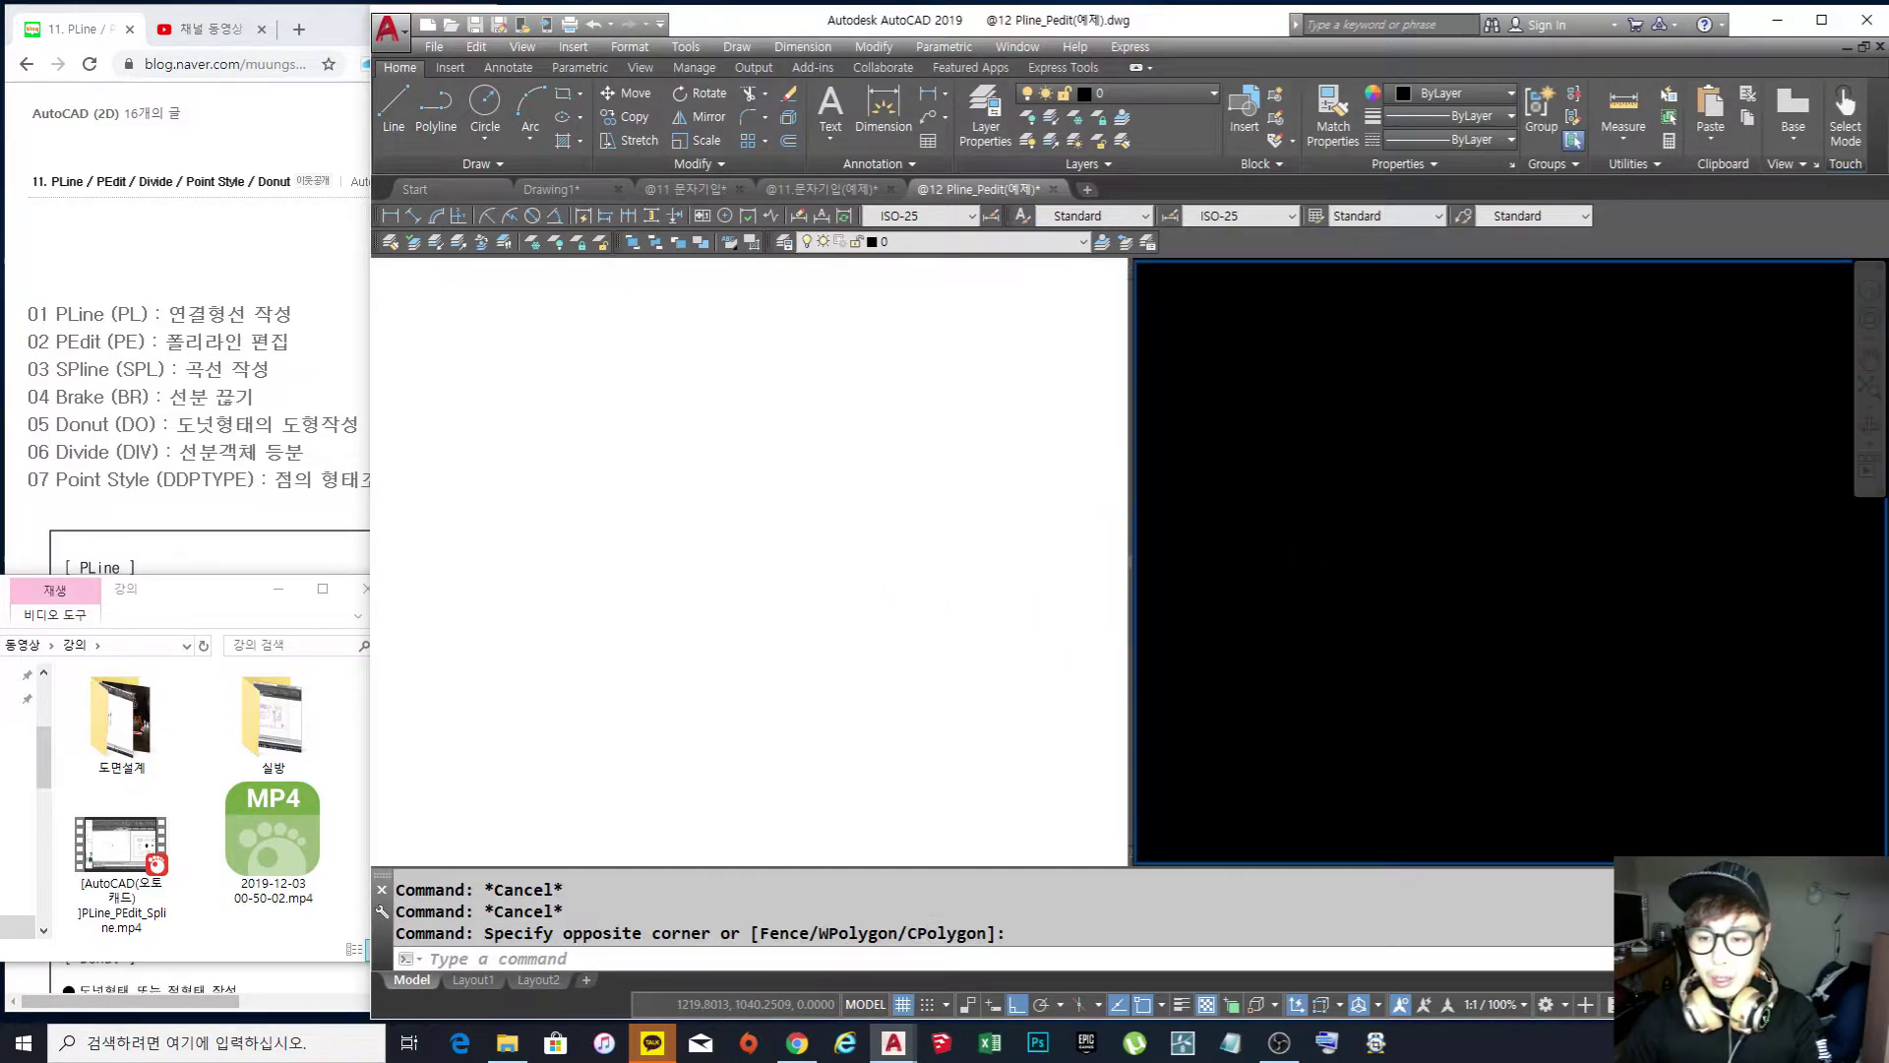
pyautogui.click(735, 628)
pyautogui.press('Escape')
pyautogui.press('Escape')
pyautogui.write('rec')
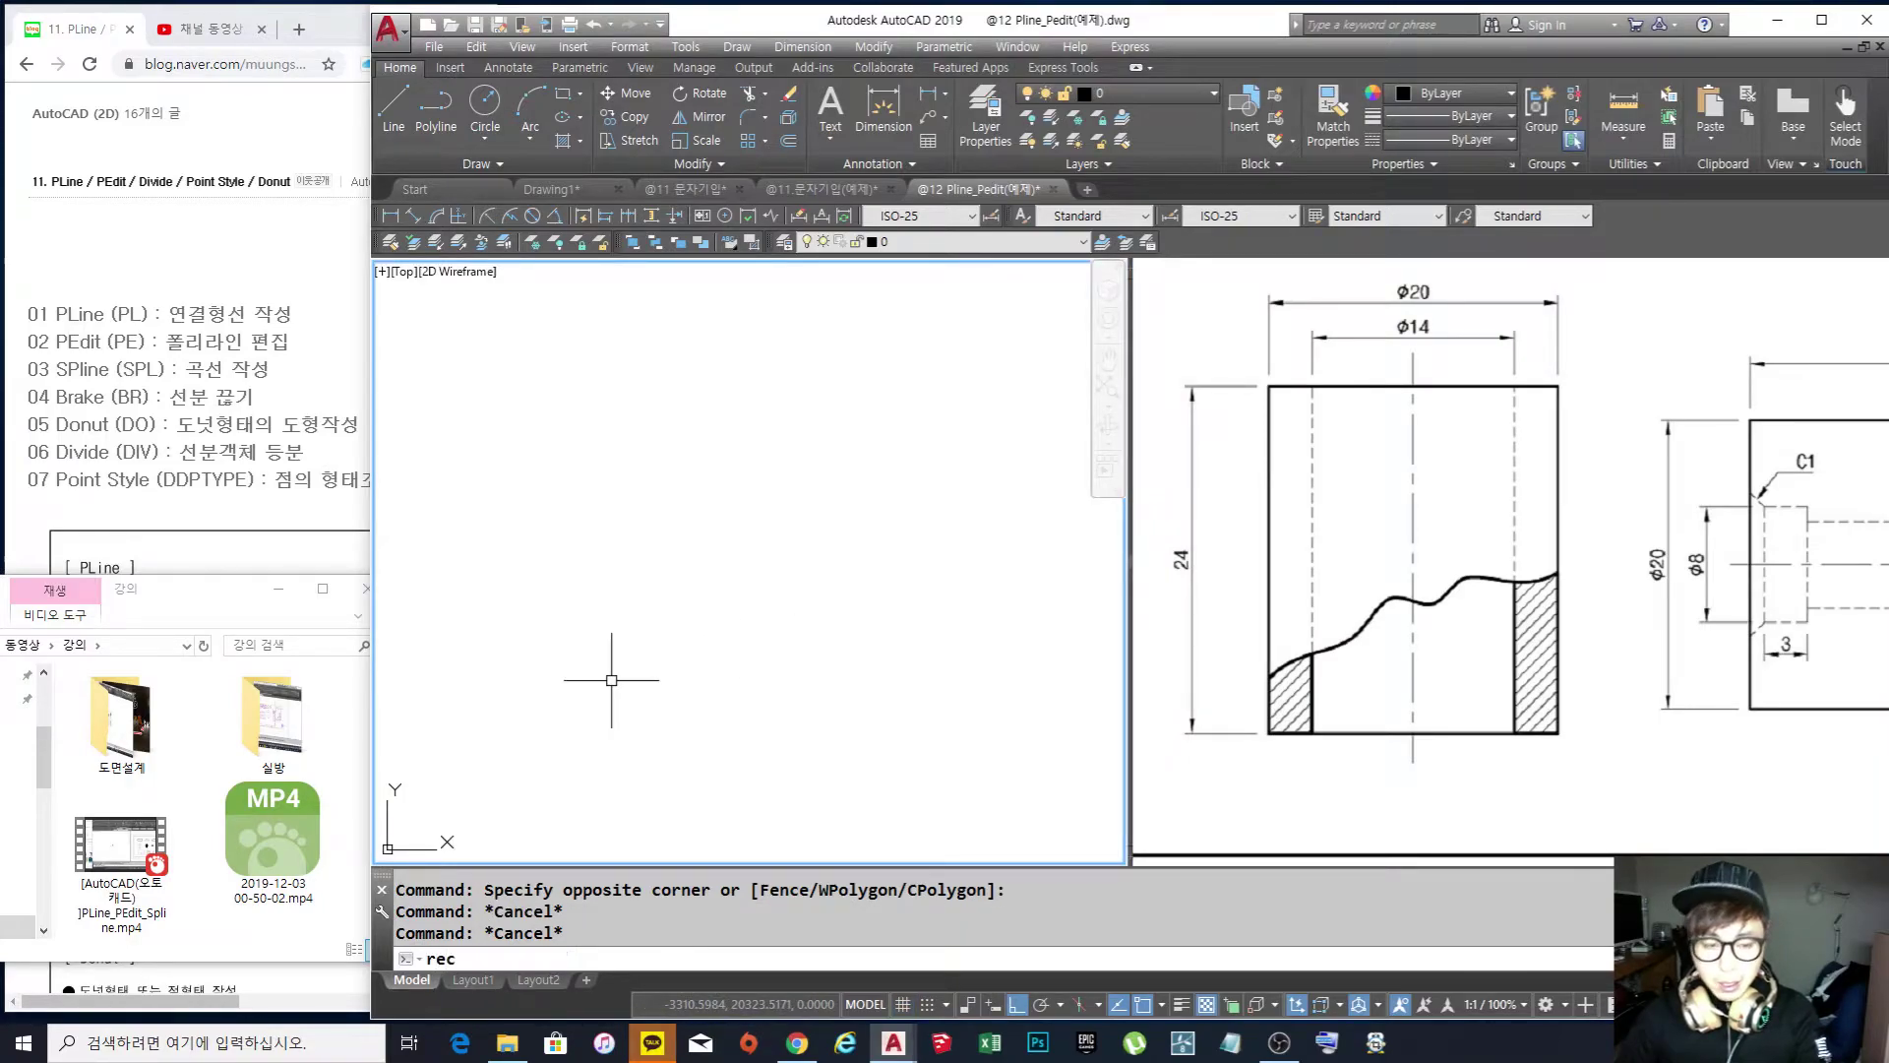
pyautogui.press('Return')
pyautogui.press('Escape')
pyautogui.press('Escape')
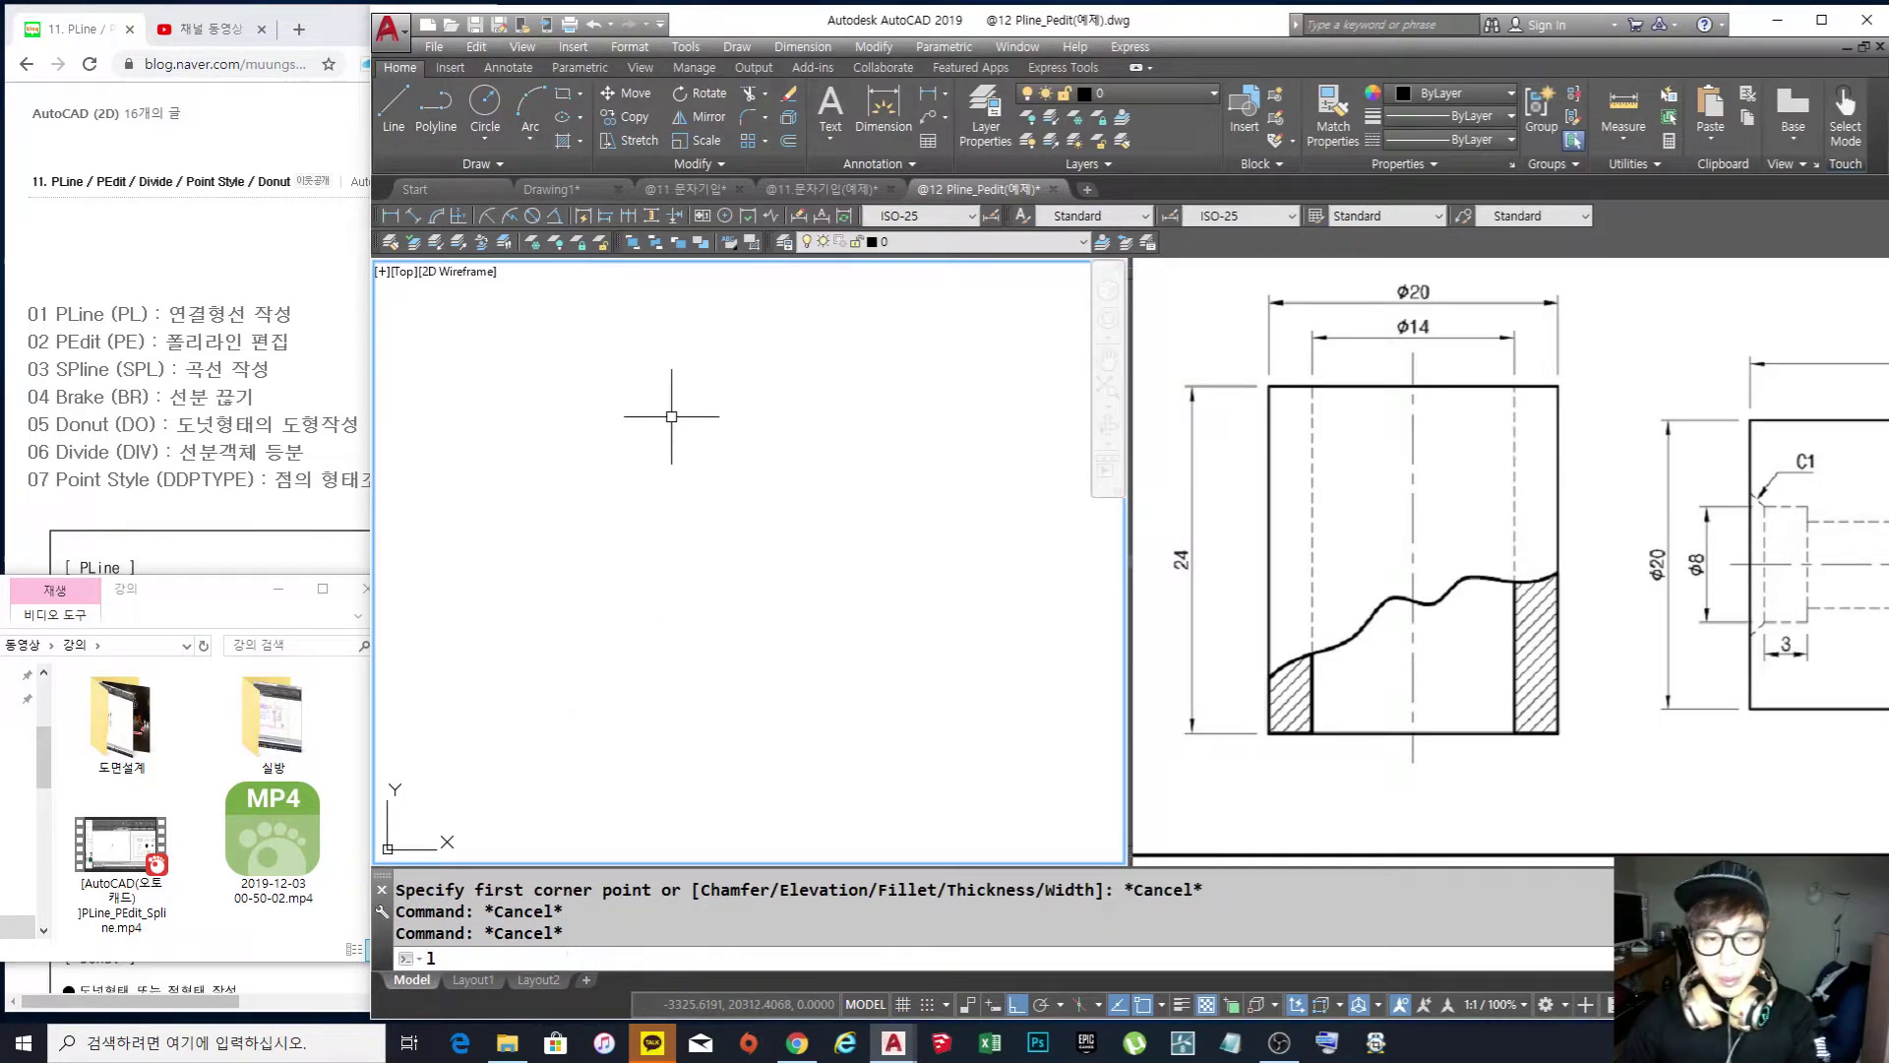
# Draw a vertical line about 56 mm long as the center line of the new part
pyautogui.write('l')
pyautogui.press('Return')
pyautogui.click(719, 403)
pyautogui.press('F8')
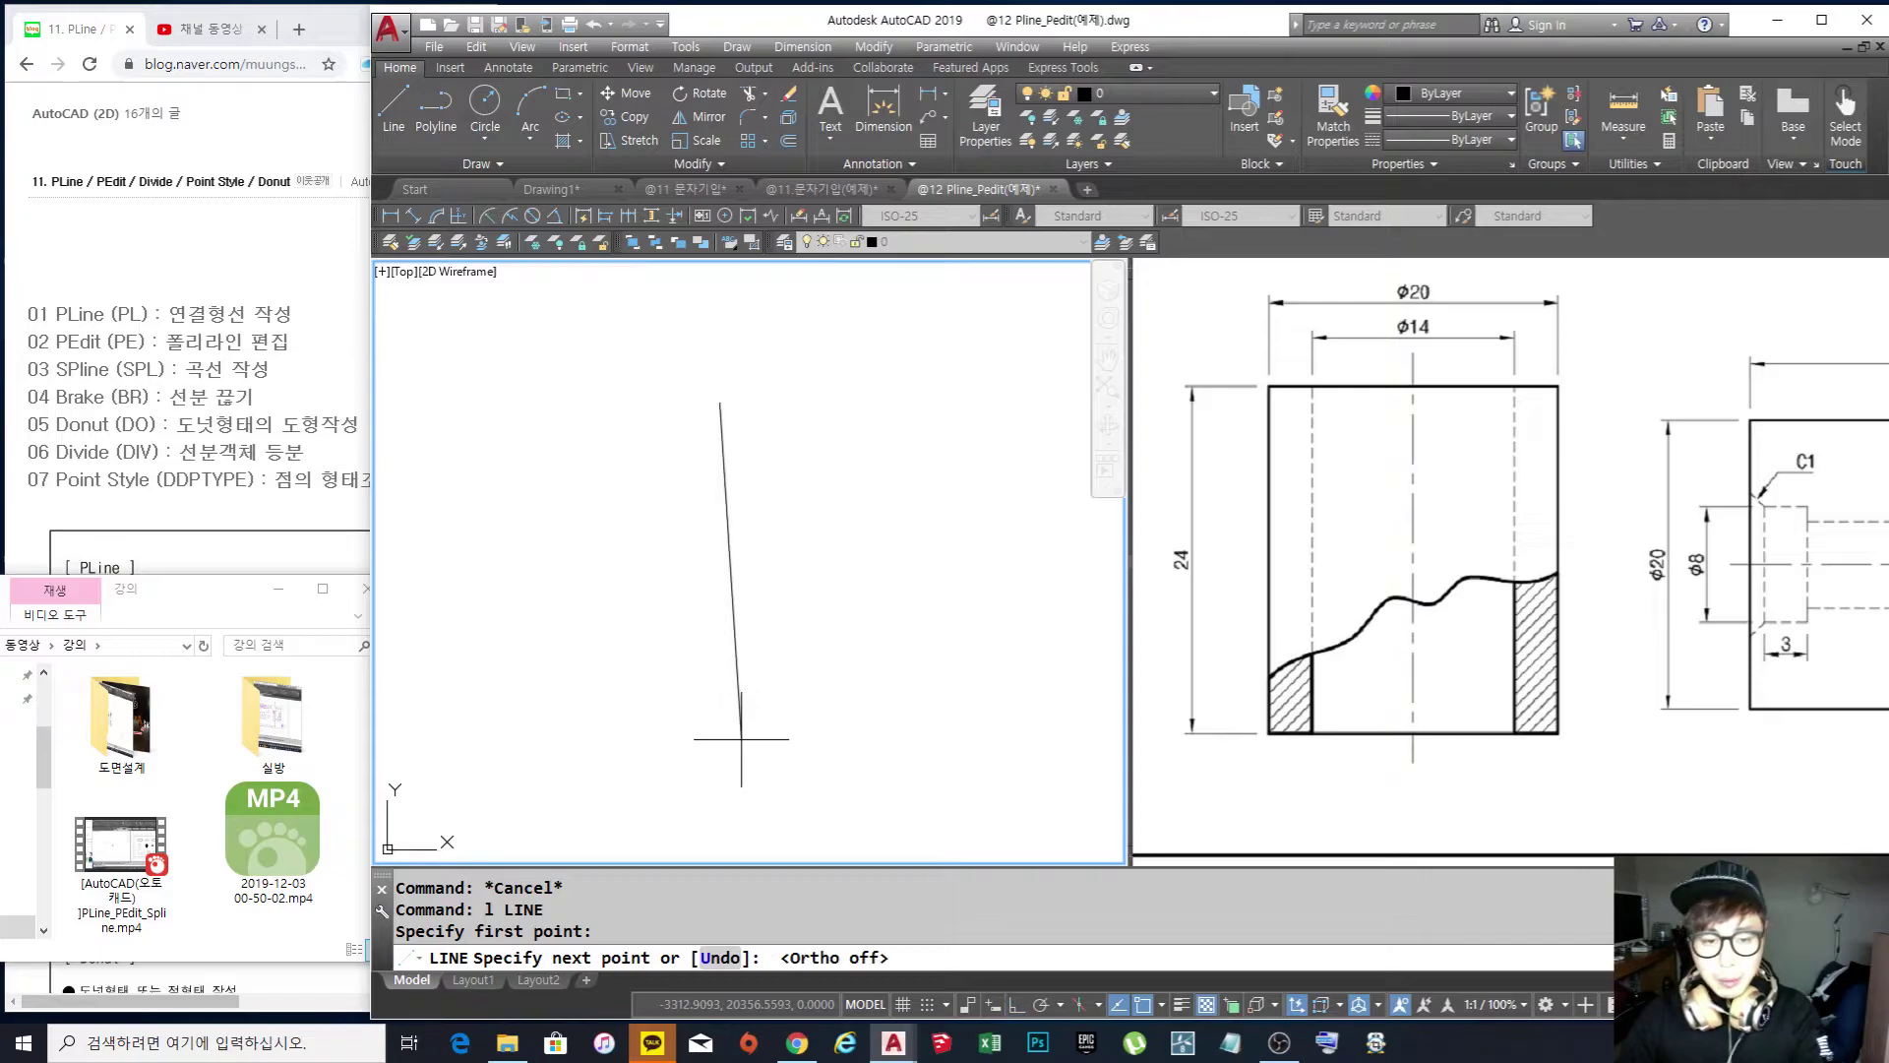
pyautogui.press('F8')
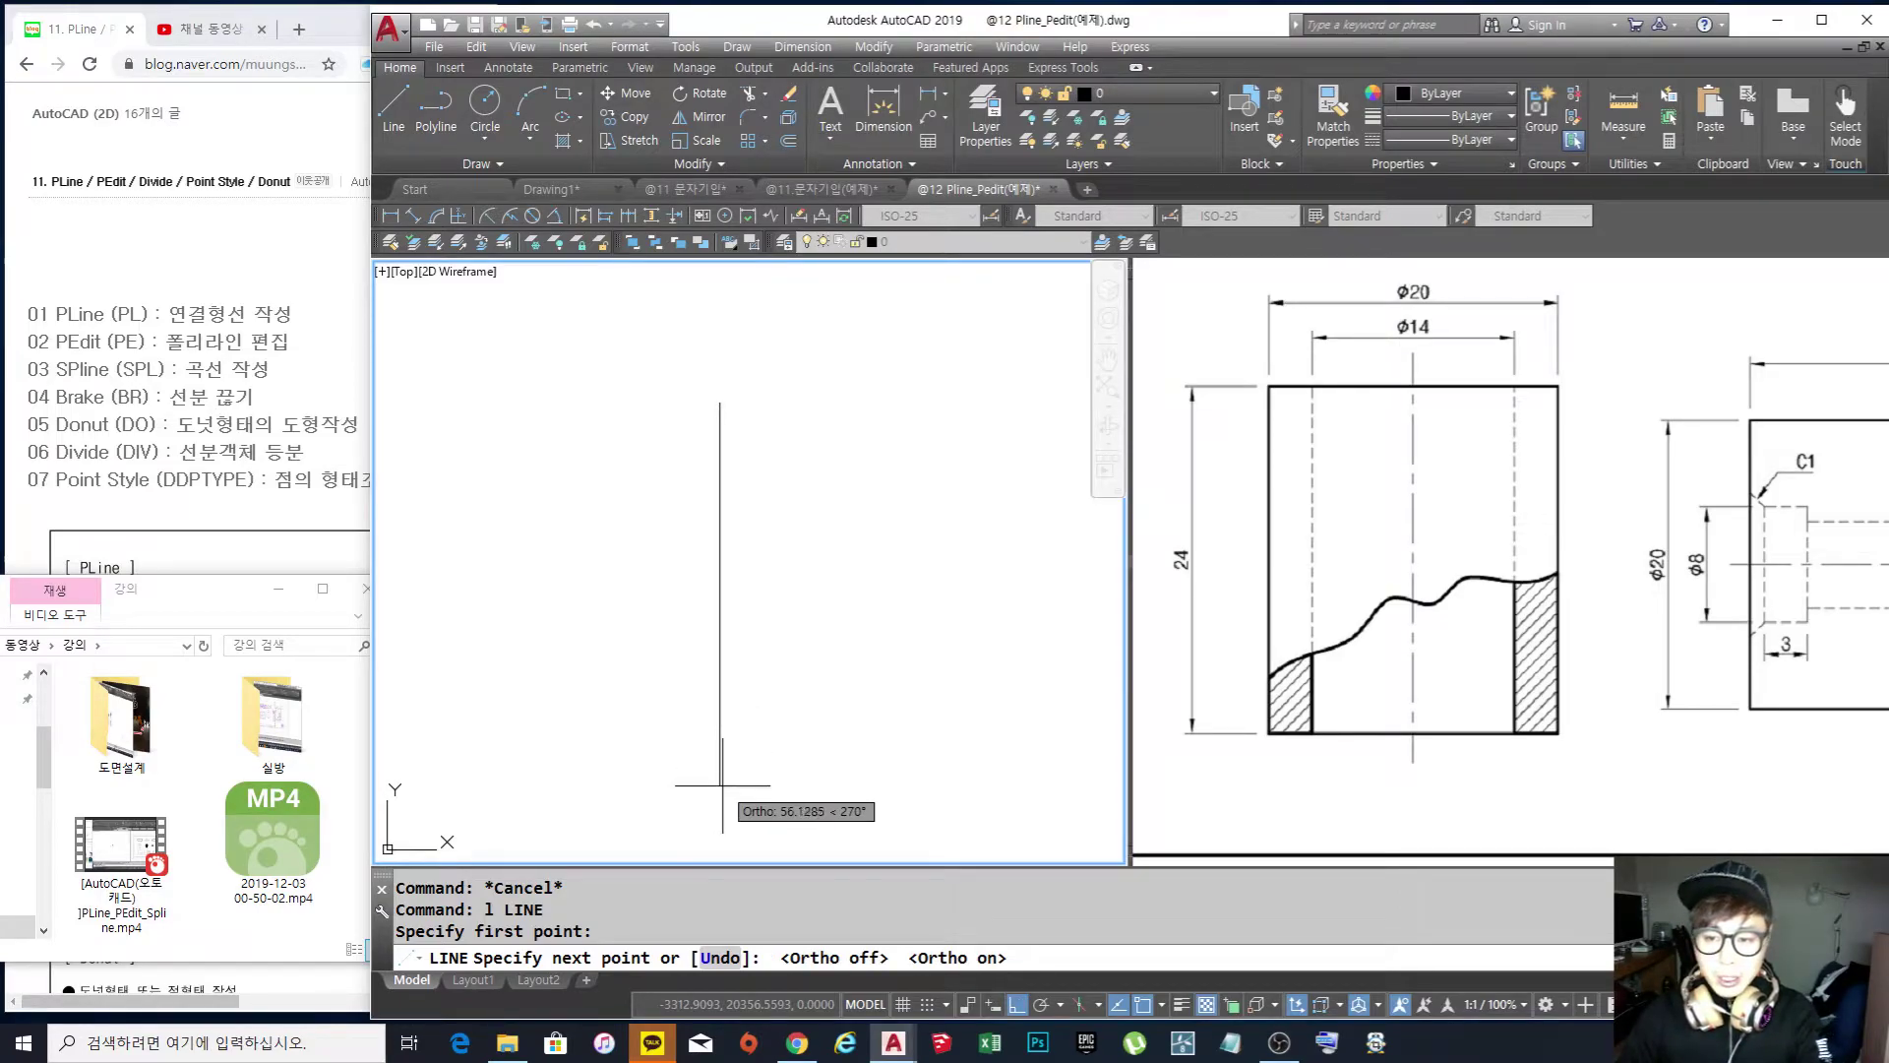
pyautogui.click(722, 785)
pyautogui.press('Return')
pyautogui.press('Return')
pyautogui.press('Escape')
pyautogui.press('Escape')
pyautogui.press('Escape')
pyautogui.write('op')
pyautogui.press('Return')
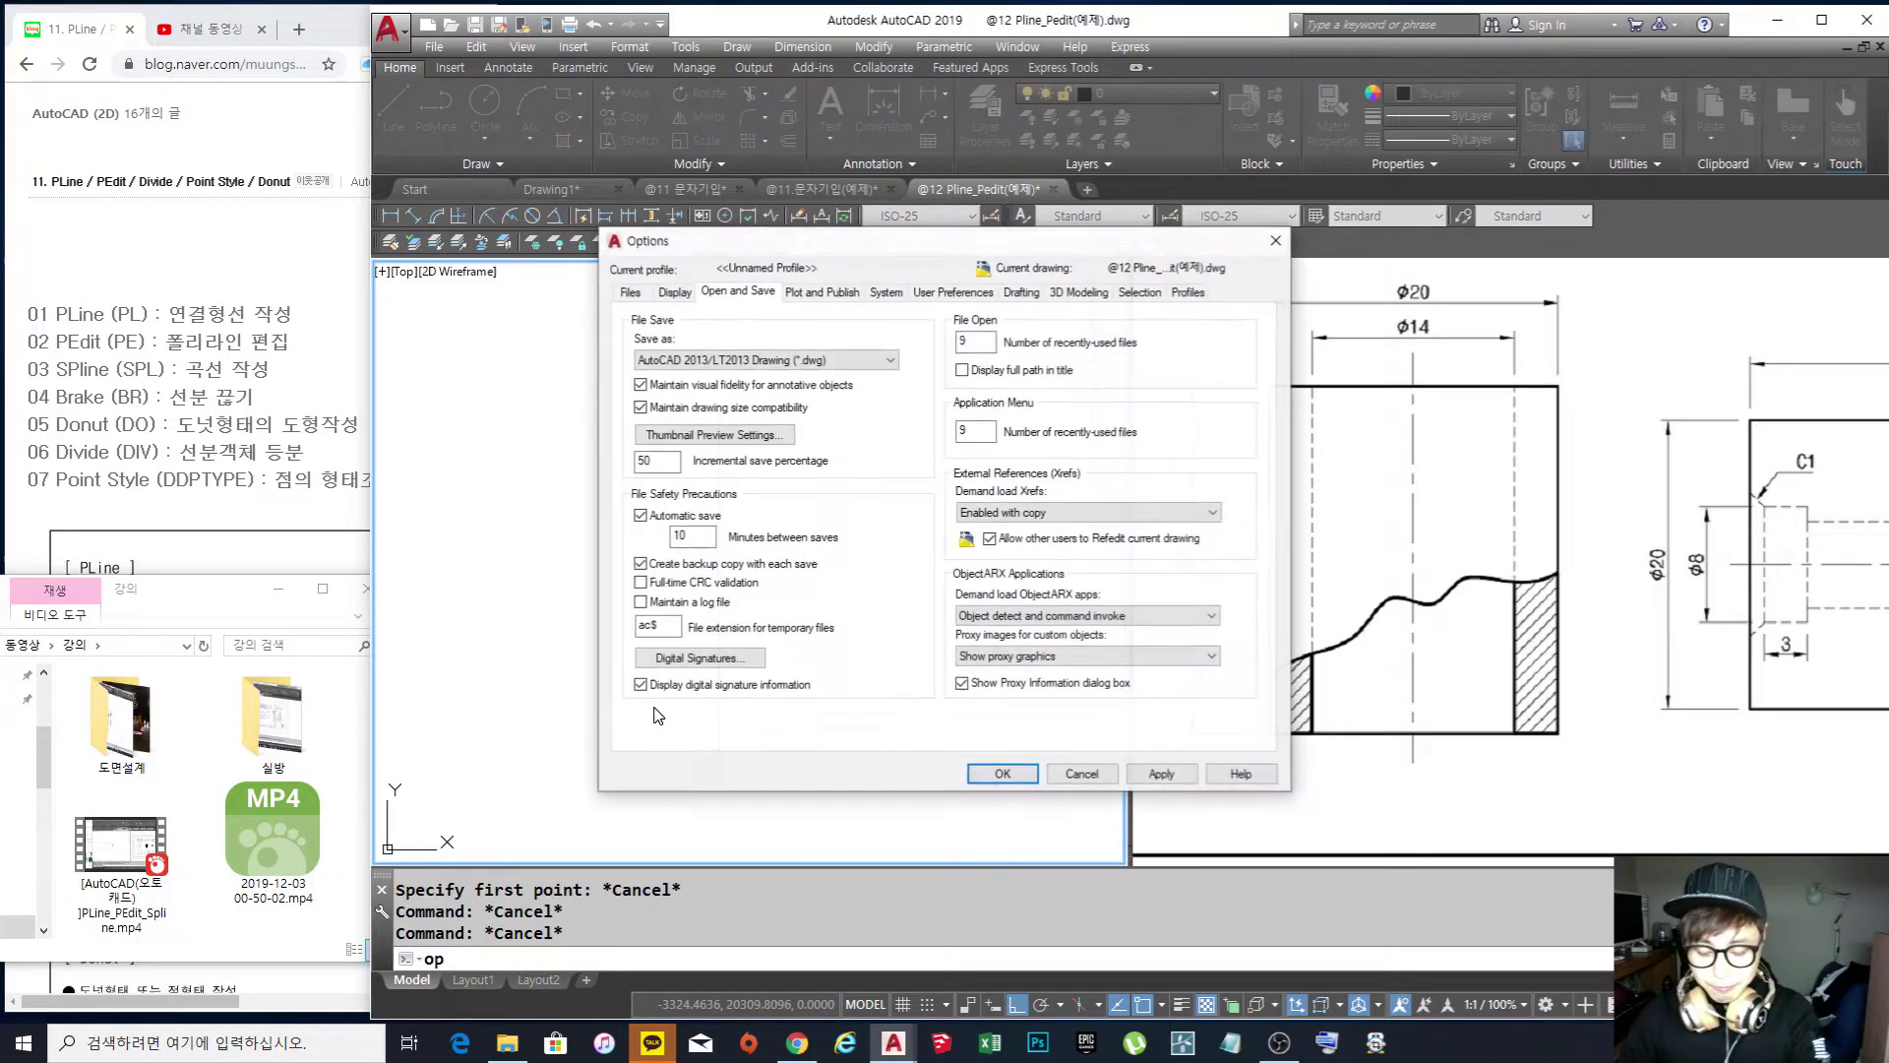
pyautogui.press('Escape')
# Offset the vertical center line by 10 to both sides
pyautogui.write('o')
pyautogui.press('Return')
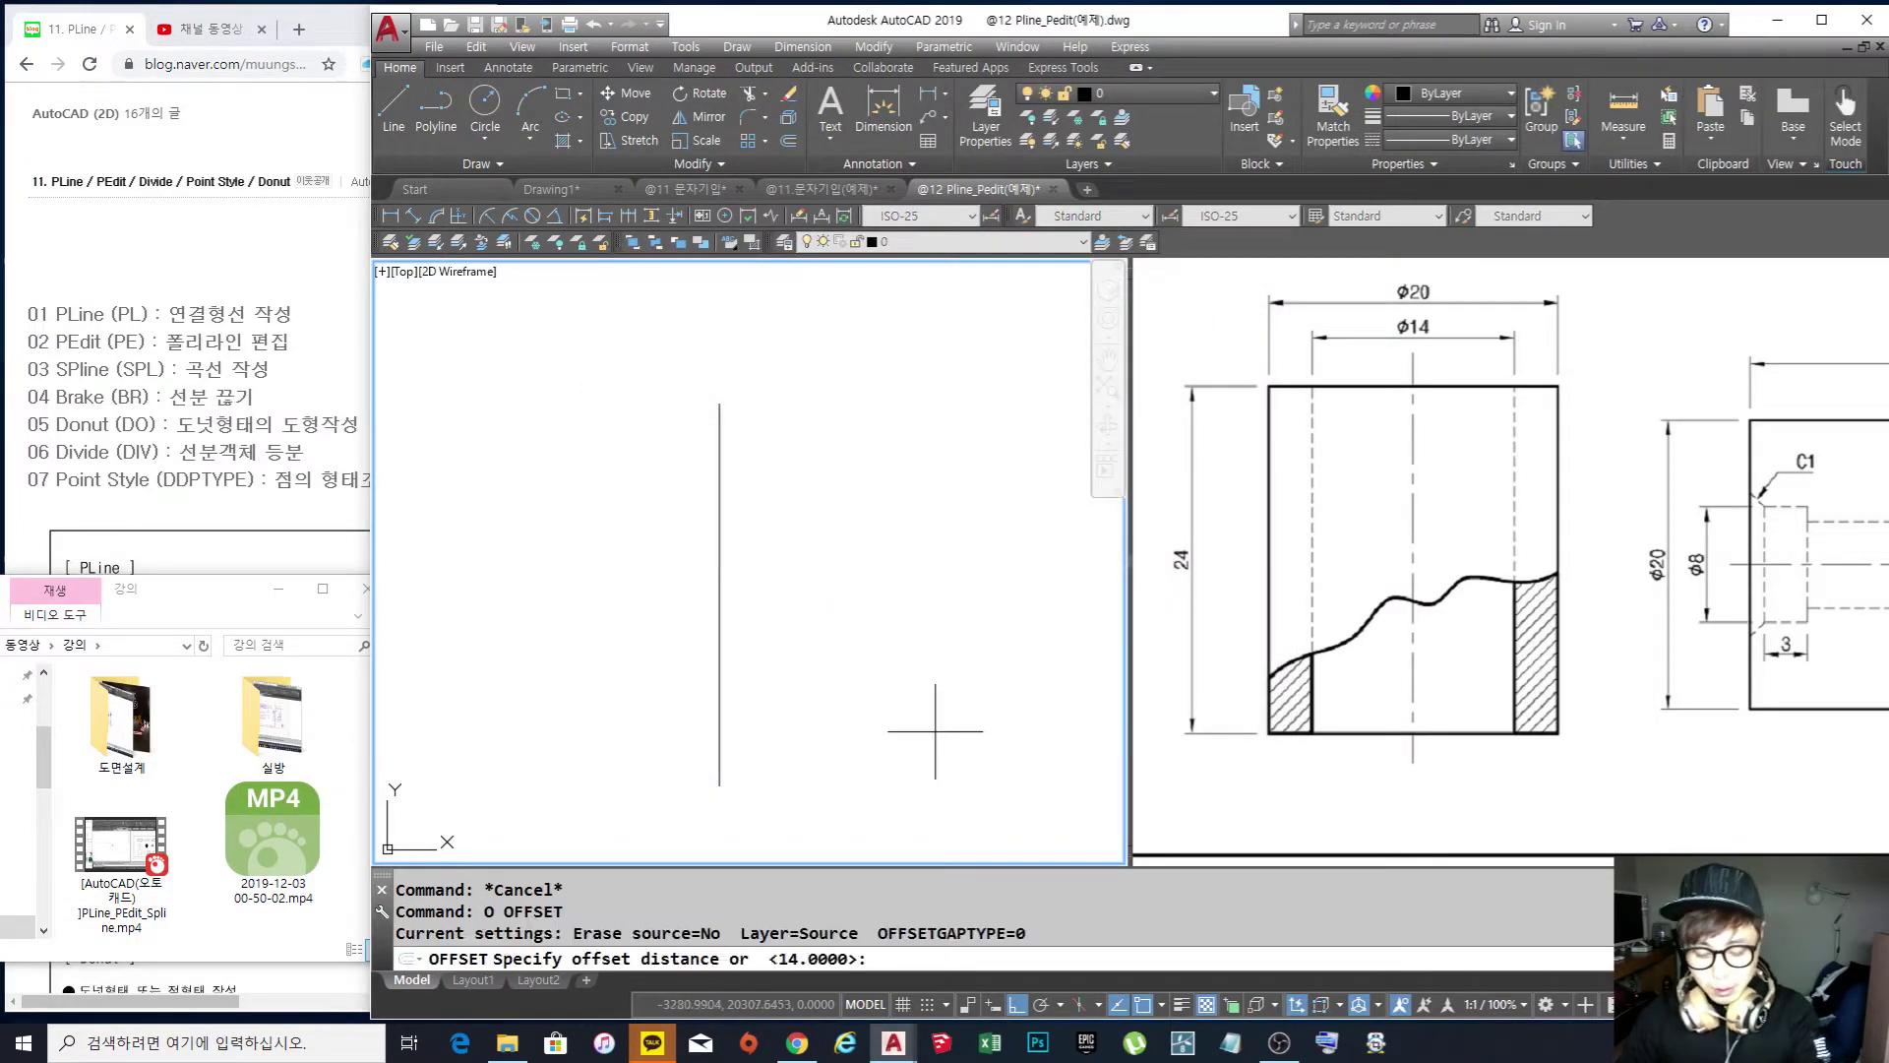
pyautogui.write('10')
pyautogui.press('Return')
pyautogui.click(720, 590)
pyautogui.click(708, 590)
pyautogui.click(720, 591)
pyautogui.click(745, 511)
pyautogui.press('Return')
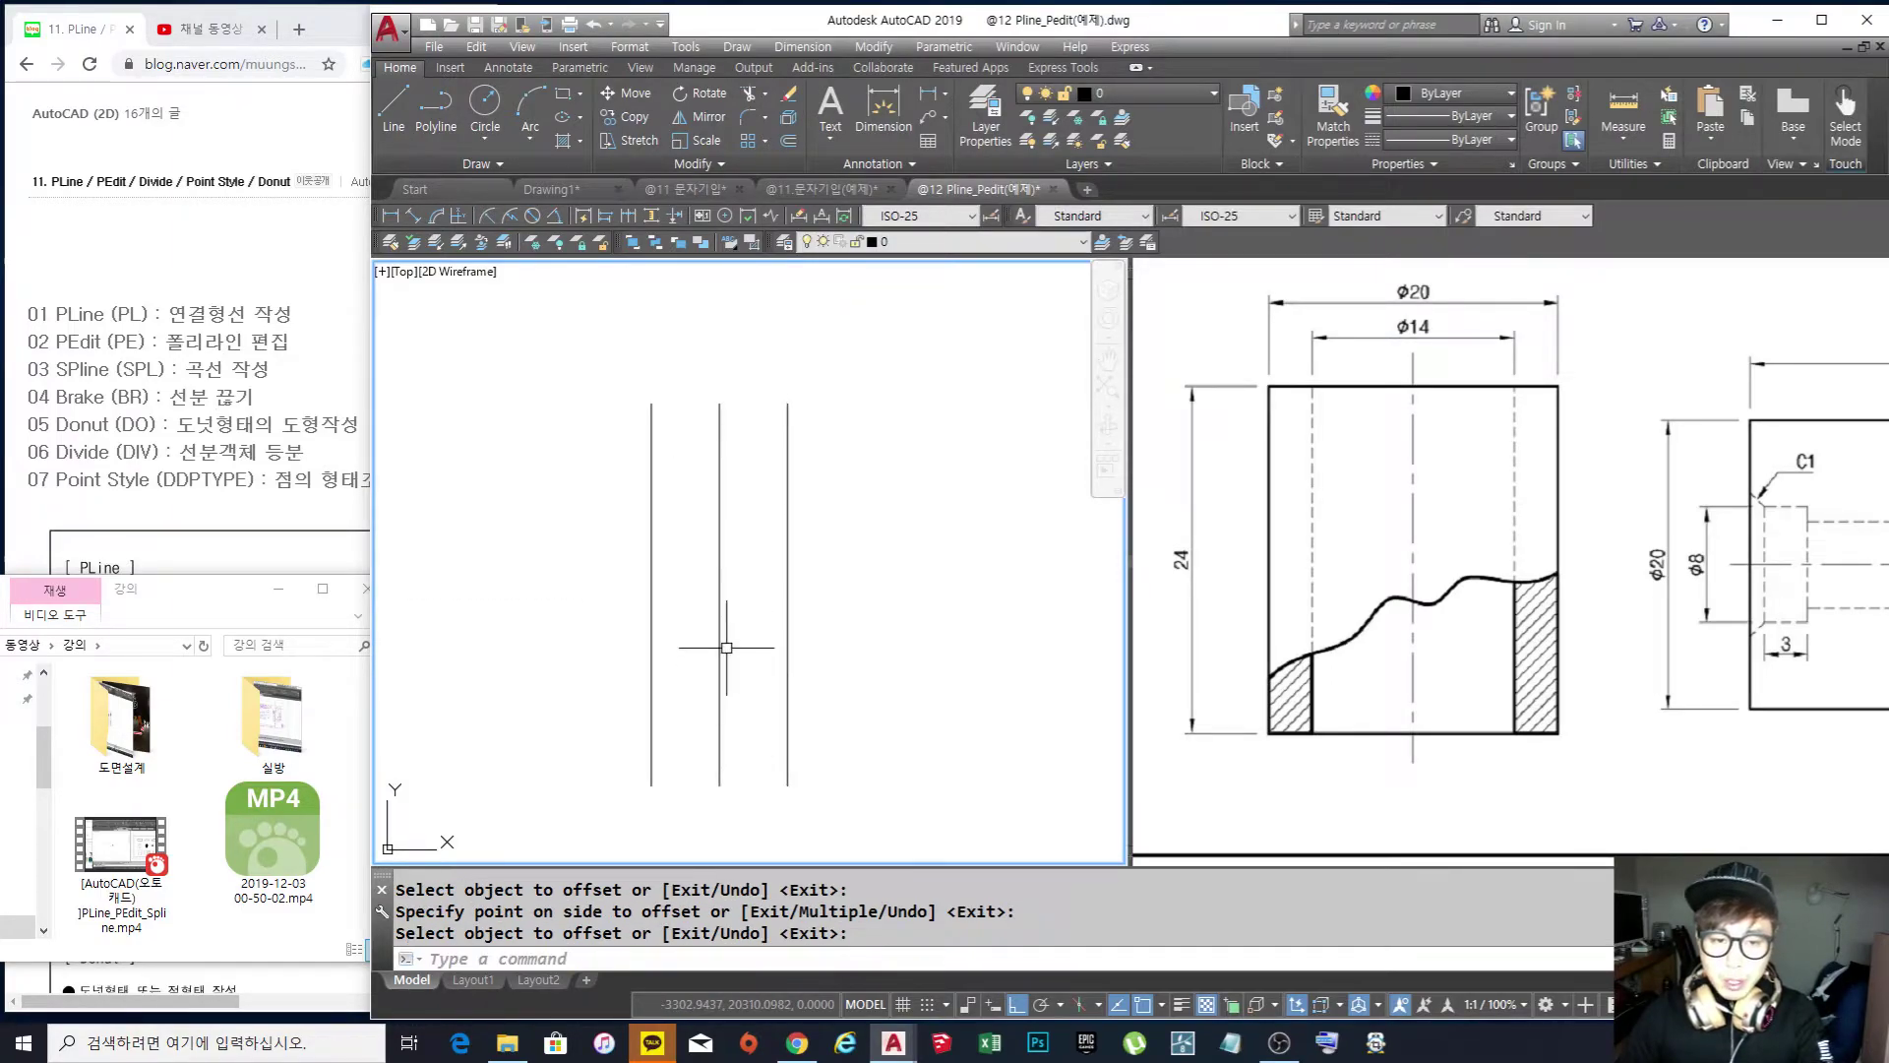
# Draw a horizontal line across the lower part of the three vertical lines
pyautogui.write('l')
pyautogui.press('Return')
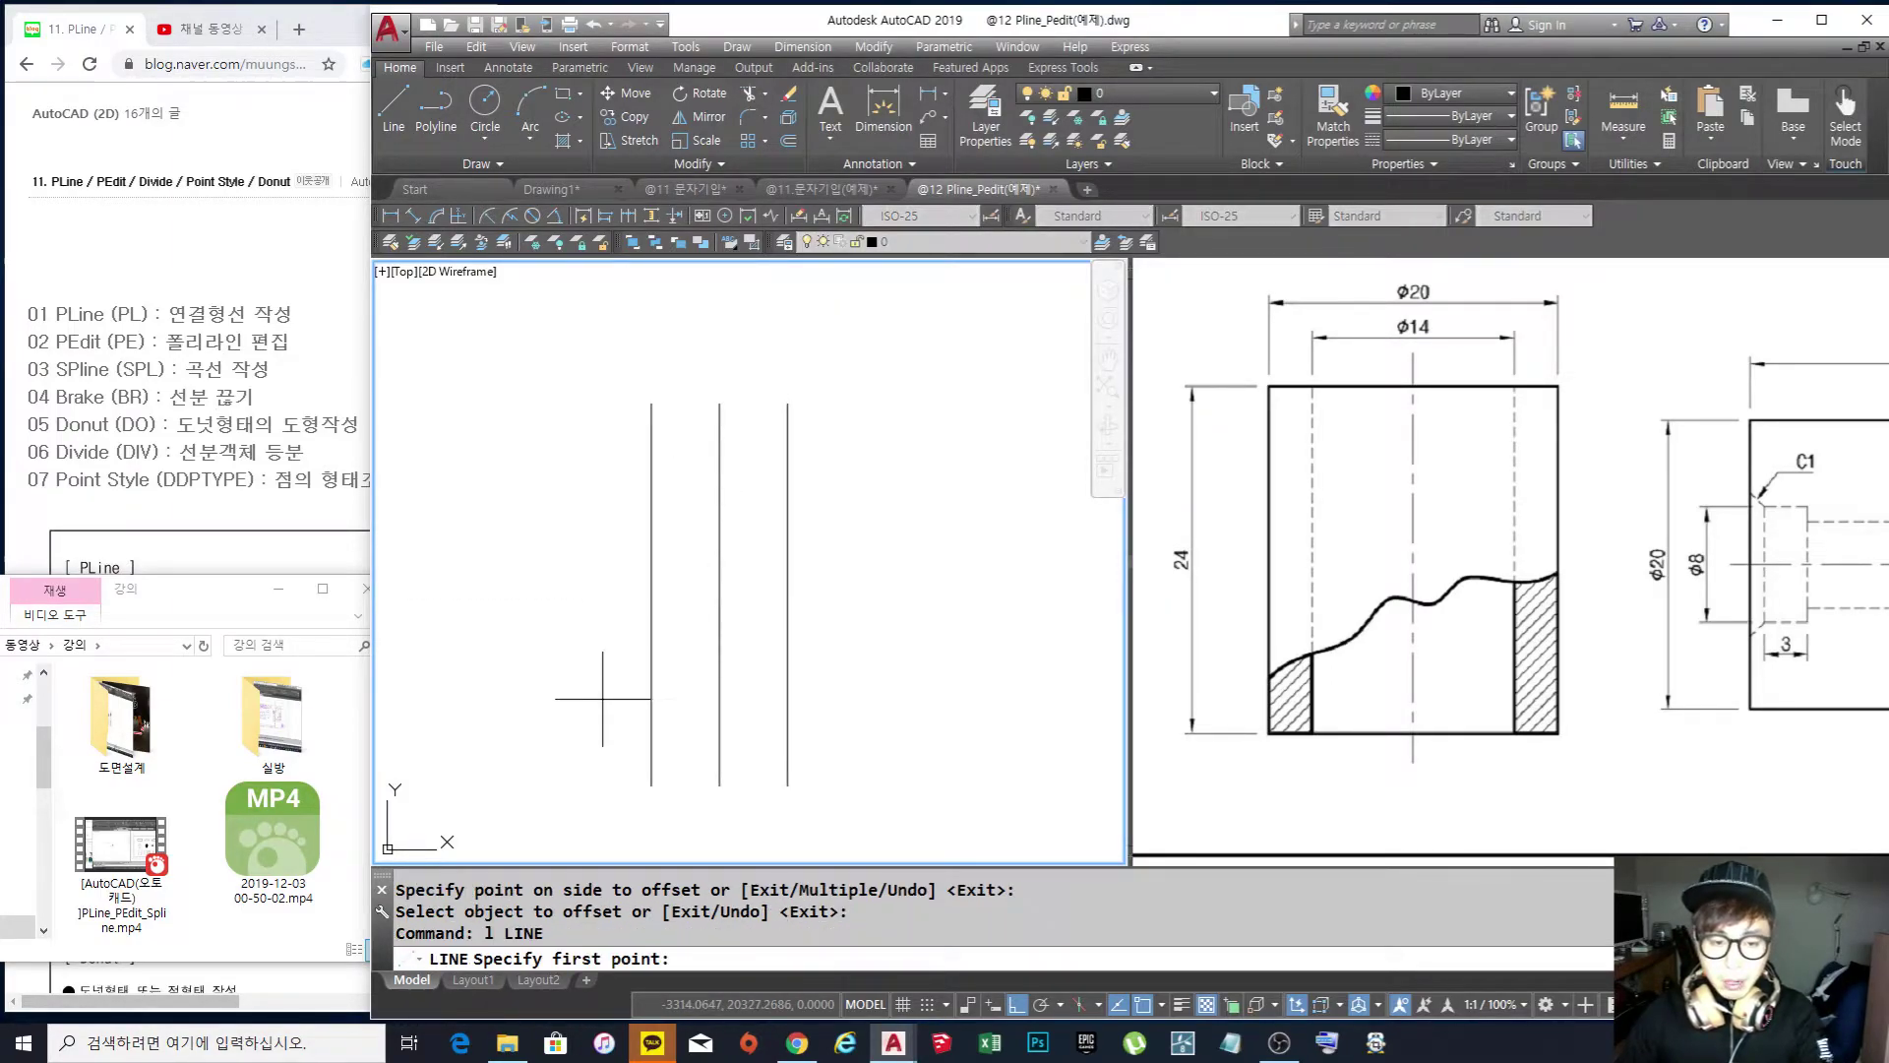
pyautogui.click(602, 699)
pyautogui.click(896, 701)
pyautogui.press('Escape')
# Offset the horizontal line upward by 24 to form the part's top edge
pyautogui.write('o')
pyautogui.press('Return')
pyautogui.write('24')
pyautogui.press('Return')
pyautogui.click(822, 700)
pyautogui.click(830, 557)
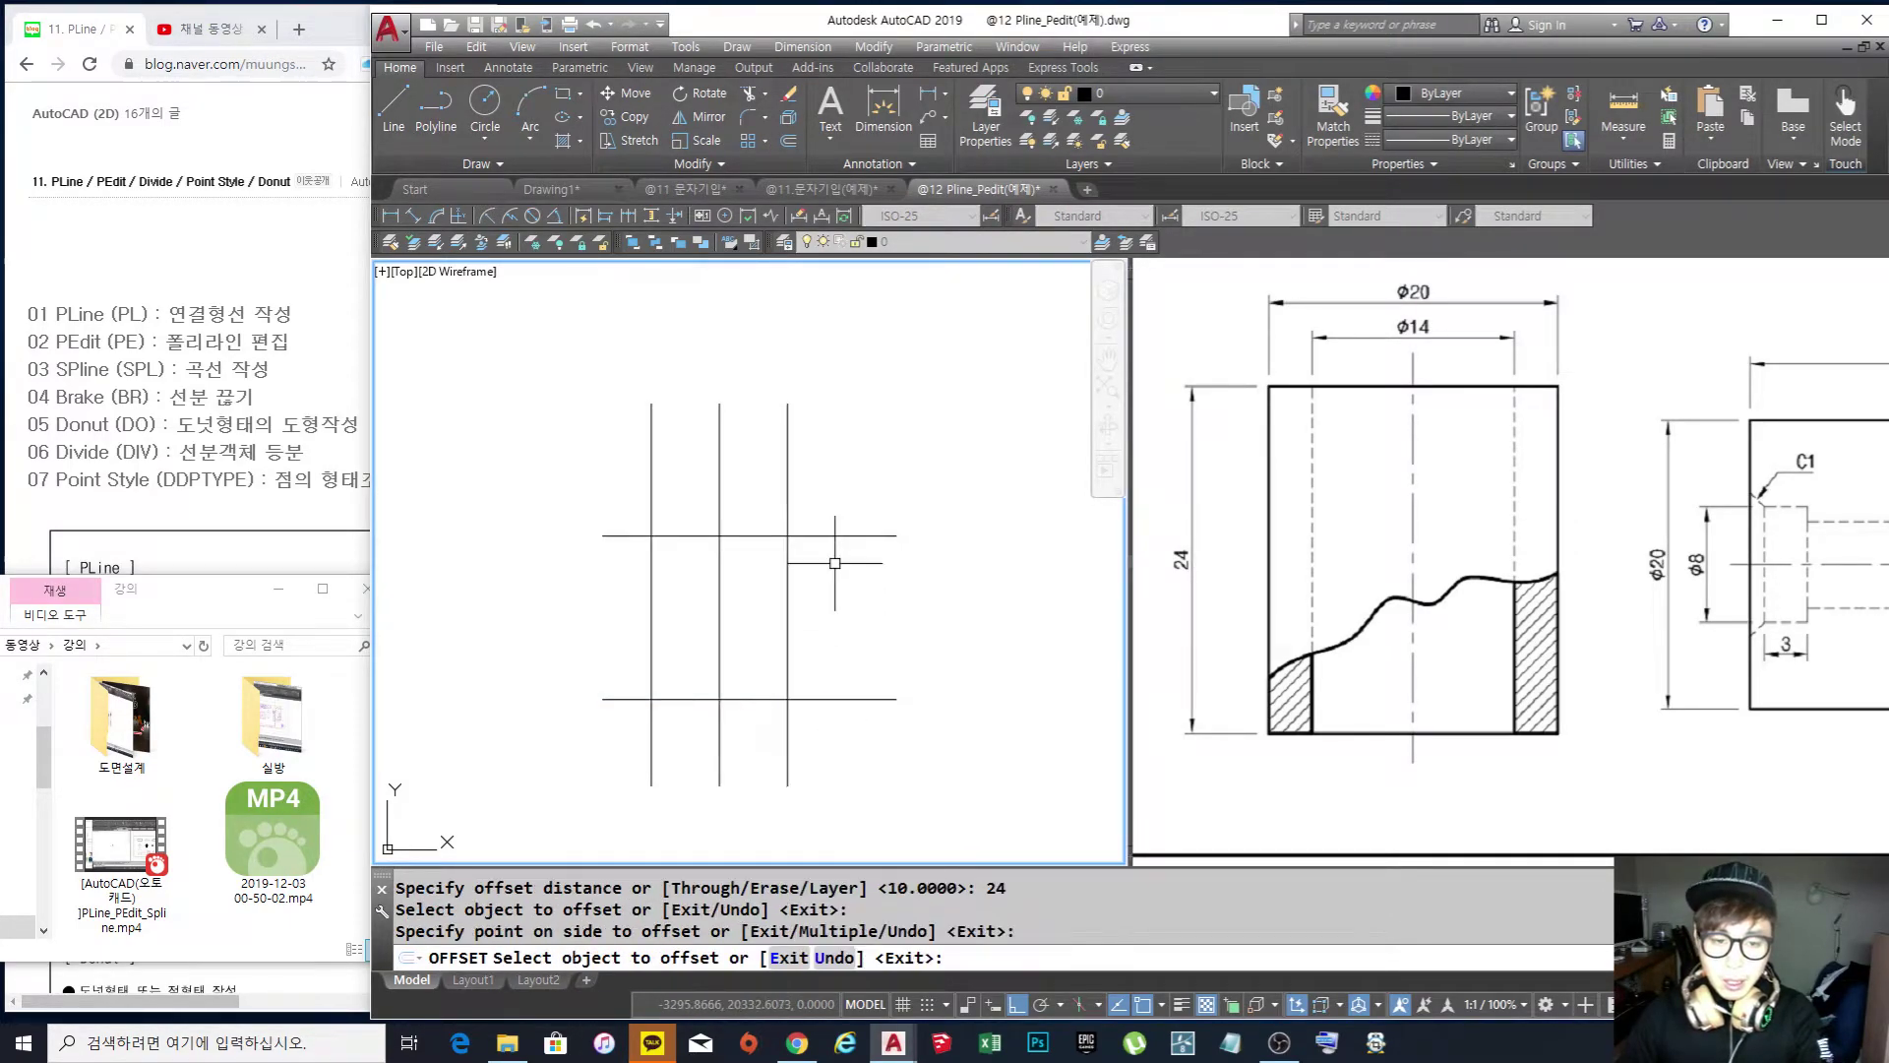
pyautogui.press('Escape')
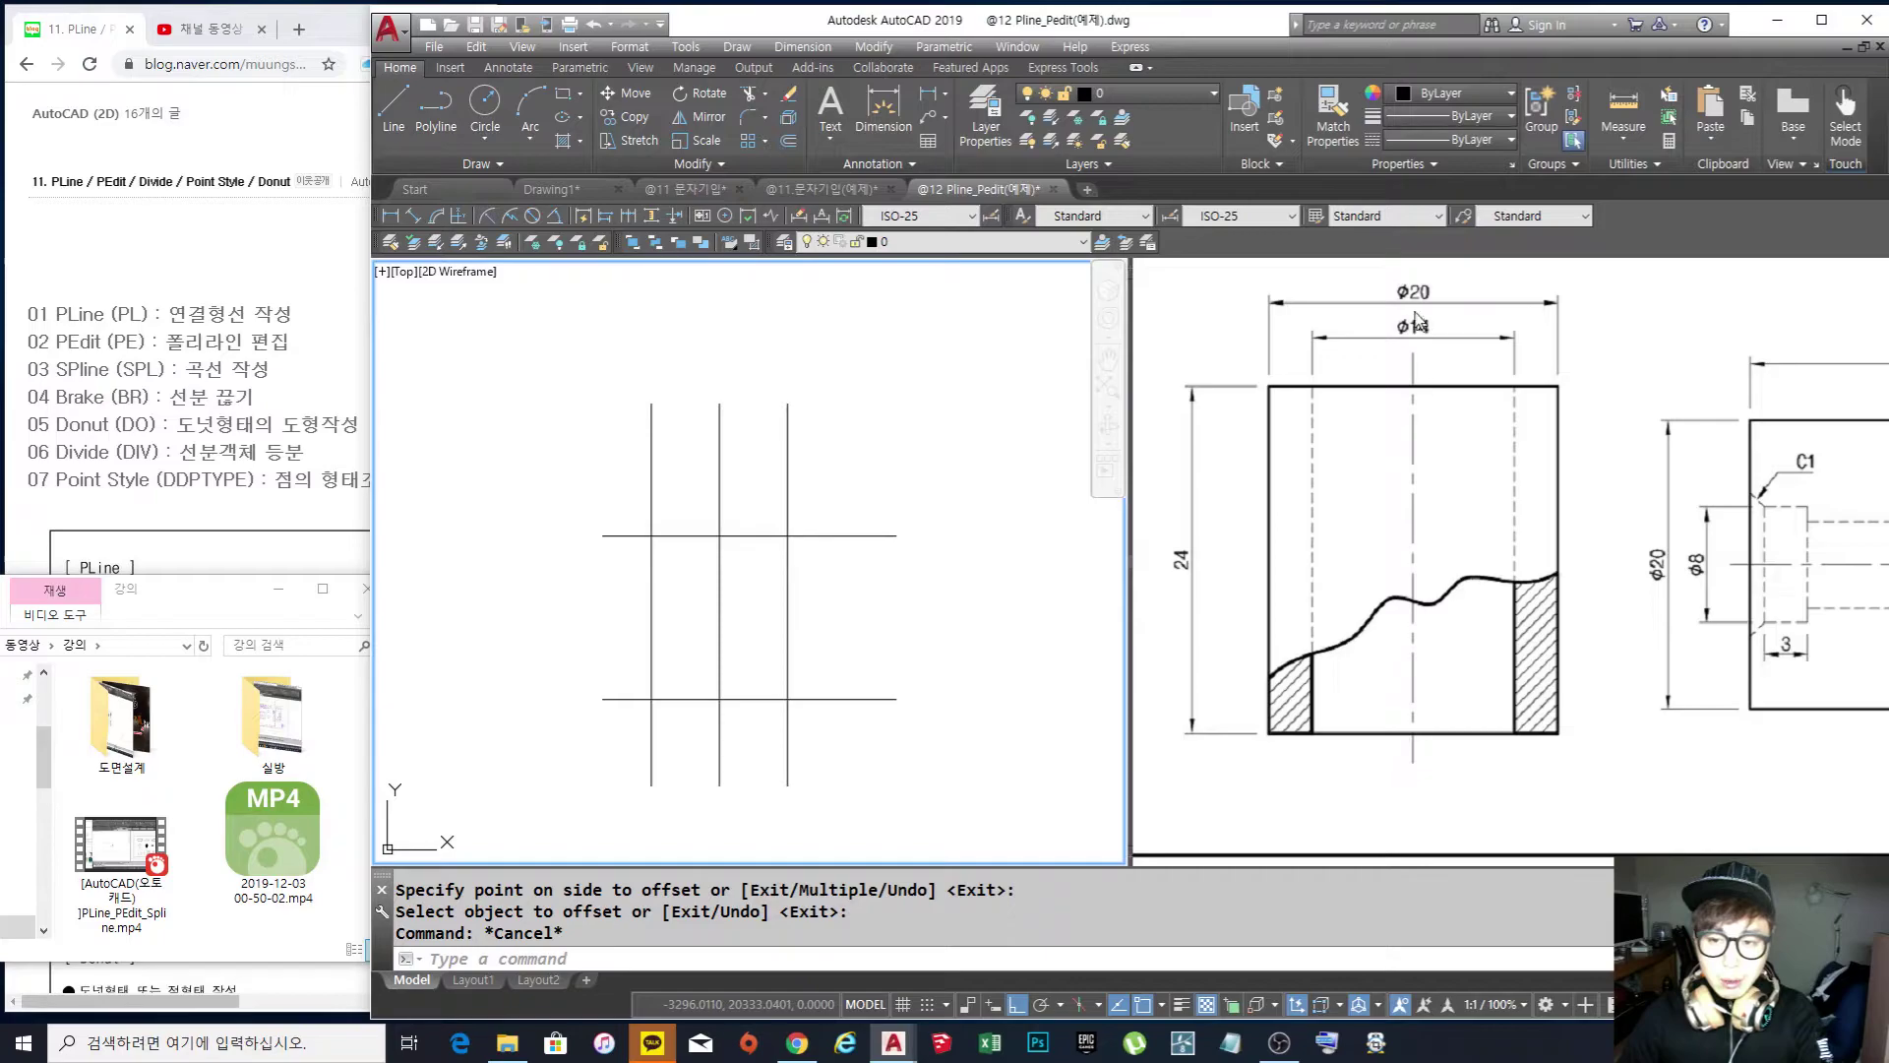
pyautogui.press('Escape')
pyautogui.press('Escape')
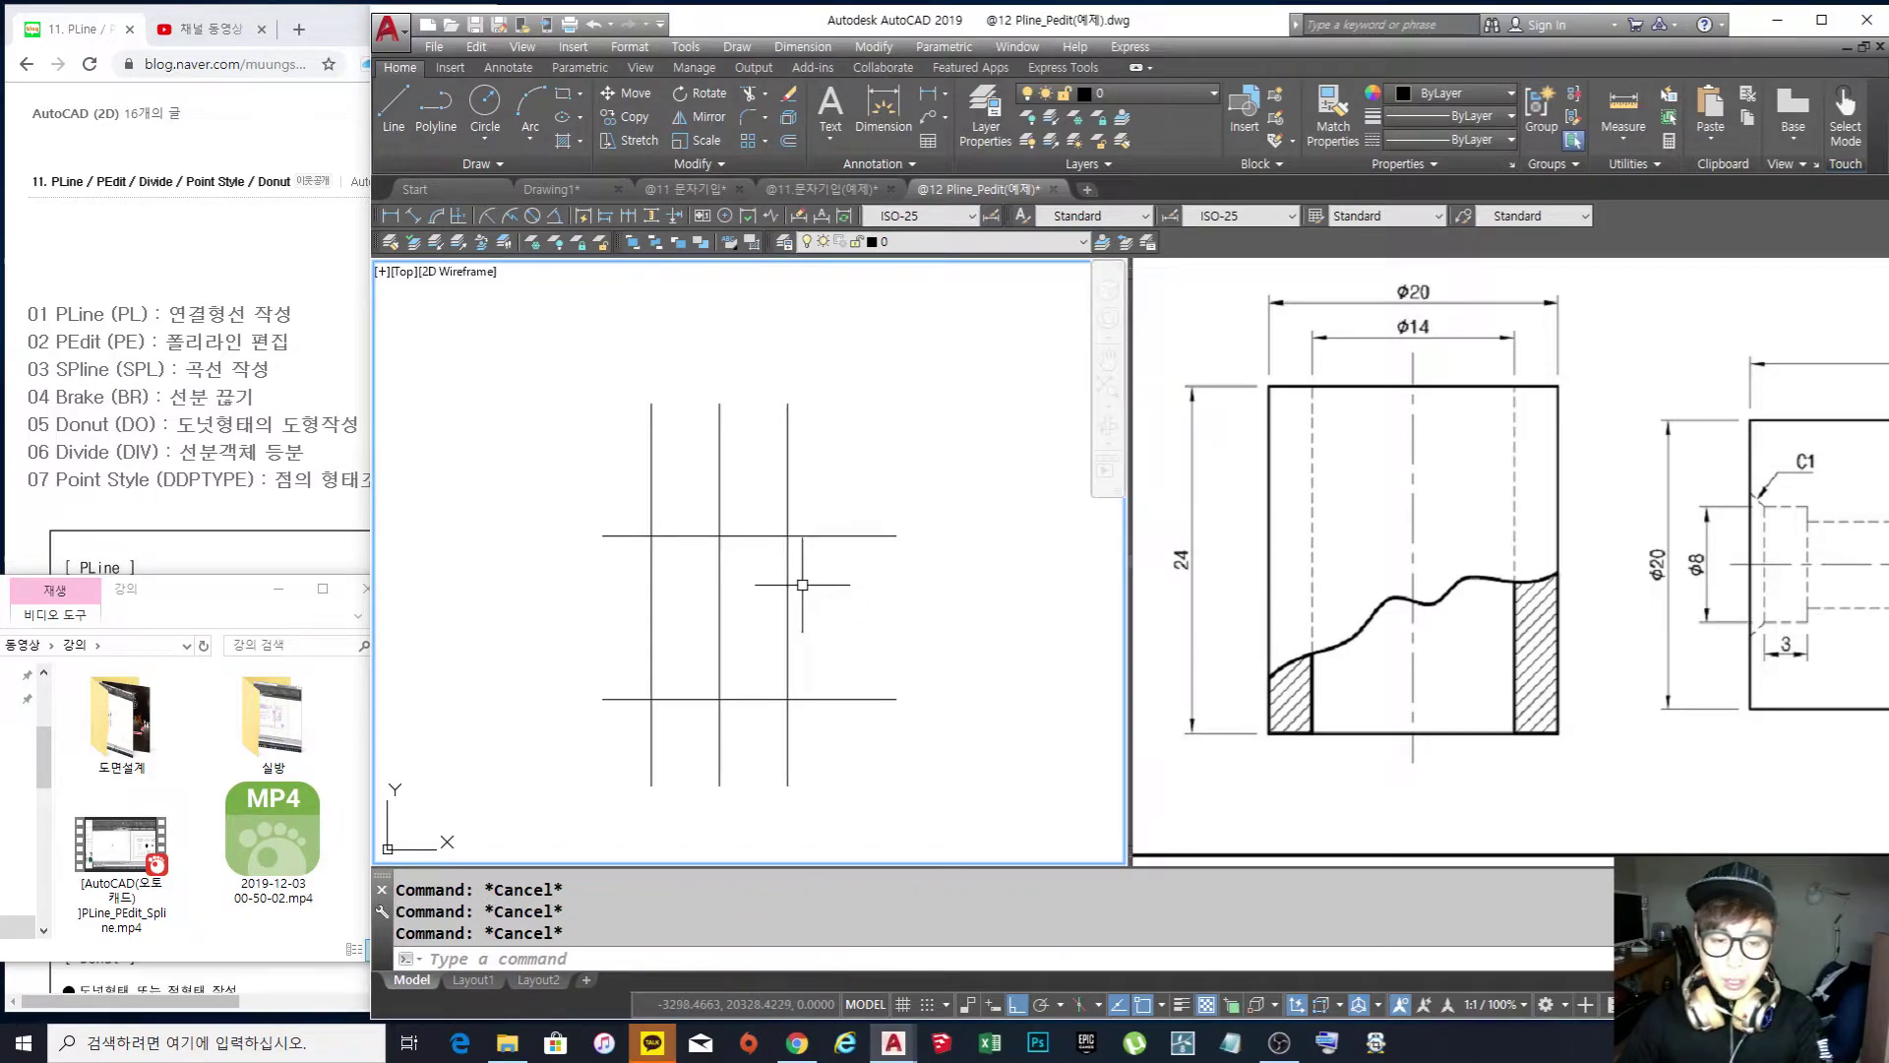
# Trim the overhanging line ends at the upper-right corner of the 20 by 24 outline
pyautogui.moveTo(800, 582); pyautogui.dragTo(859, 556, button='middle')
pyautogui.write('tr')
pyautogui.press('Return')
pyautogui.click(874, 538)
pyautogui.click(829, 497)
pyautogui.press('Return')
pyautogui.click(903, 540)
pyautogui.click(886, 493)
pyautogui.click(829, 467)
pyautogui.press('Return')
# Trim the overhanging line ends at the lower-right corner of the outline
pyautogui.press('Return')
pyautogui.click(918, 747)
pyautogui.click(845, 659)
pyautogui.press('Return')
pyautogui.click(936, 699)
pyautogui.click(915, 663)
pyautogui.click(865, 730)
pyautogui.click(822, 747)
pyautogui.press('Return')
# Trim the overhang below the lower-left corner and the horizontal line ends beyond the outline's left side
pyautogui.press('Return')
pyautogui.click(752, 732)
pyautogui.click(685, 658)
pyautogui.press('Return')
pyautogui.click(732, 739)
pyautogui.click(654, 713)
pyautogui.click(683, 717)
pyautogui.click(622, 458)
pyautogui.press('Return')
# Trim the left vertical line above the outline's upper-left corner to complete the rectangle
pyautogui.press('Return')
pyautogui.click(734, 541)
pyautogui.click(653, 446)
pyautogui.press('Return')
pyautogui.click(720, 453)
pyautogui.click(664, 423)
pyautogui.press('Return')
pyautogui.press('Escape')
# Offset the center line by 14/2 to both sides for the bore's inner lines
pyautogui.scroll(2, 889, 569)
pyautogui.moveTo(886, 562); pyautogui.dragTo(886, 521, button='middle')
pyautogui.moveTo(742, 535); pyautogui.dragTo(762, 535, button='middle')
pyautogui.write('o')
pyautogui.press('Return')
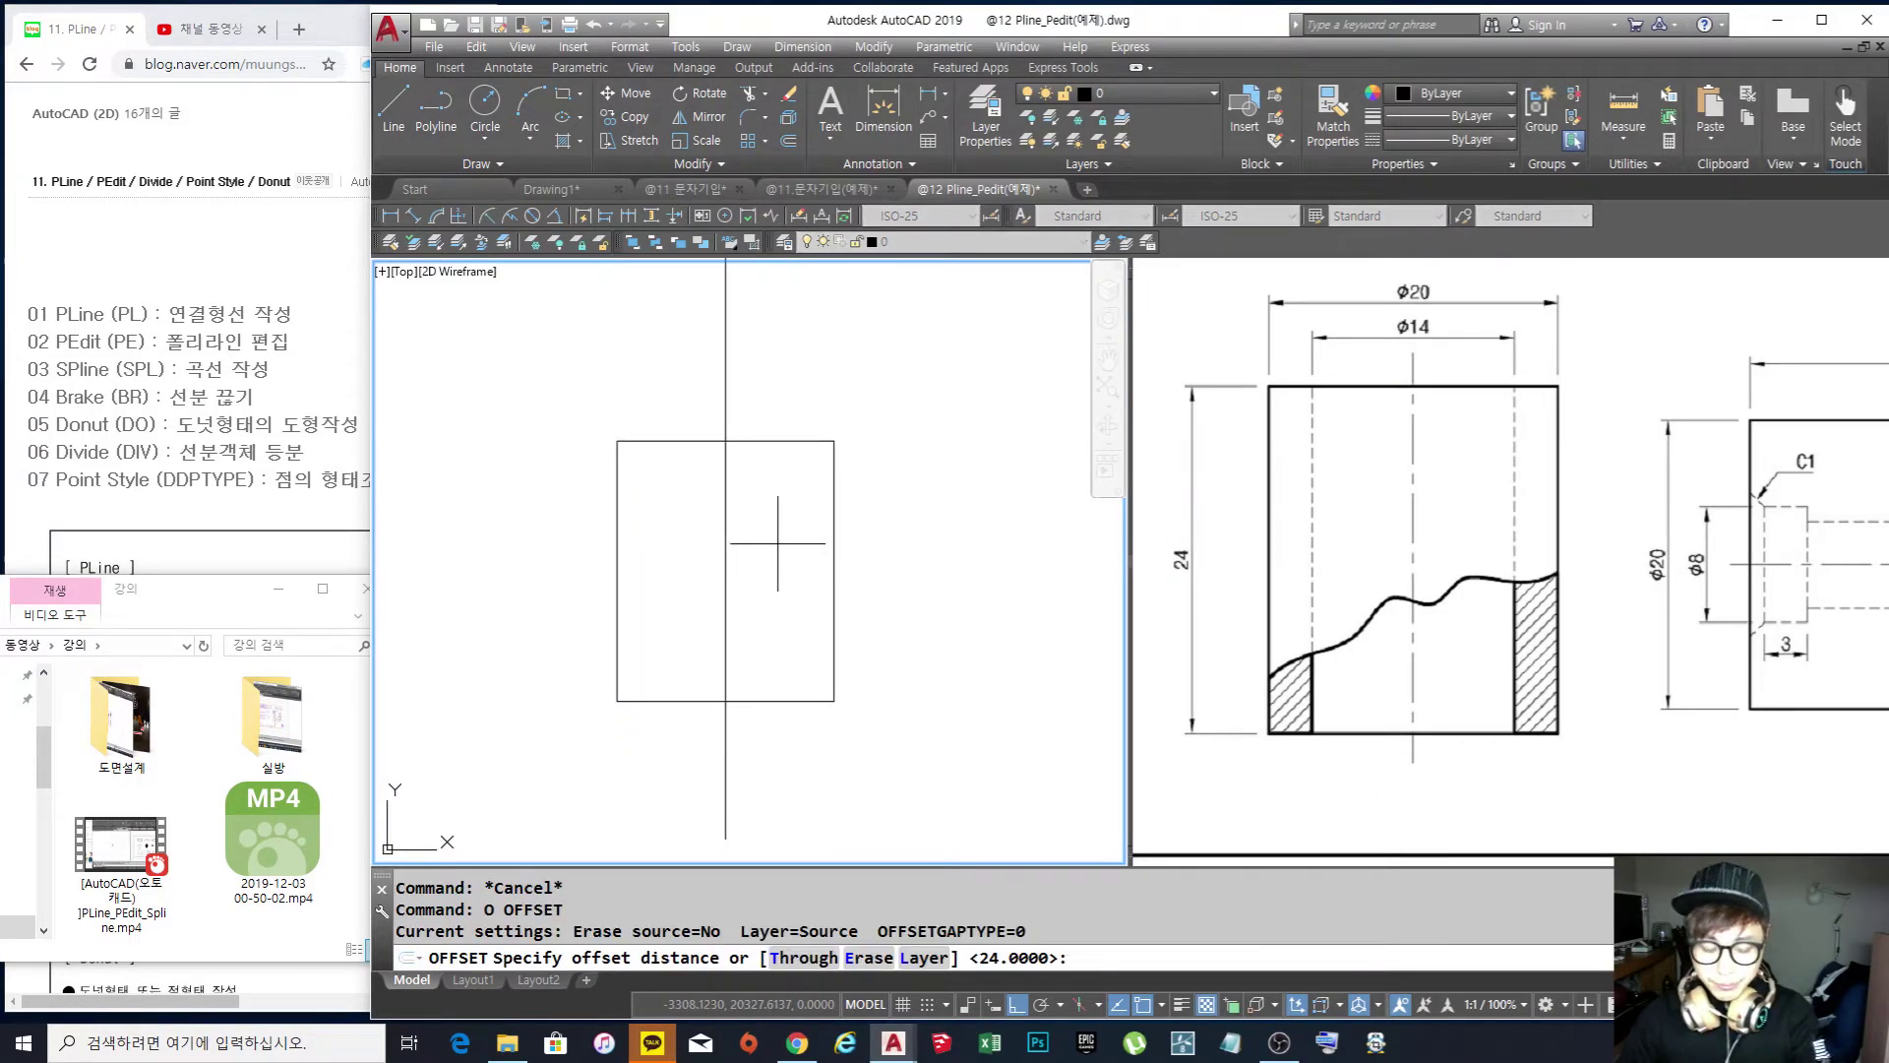
pyautogui.write('14/2')
pyautogui.press('Return')
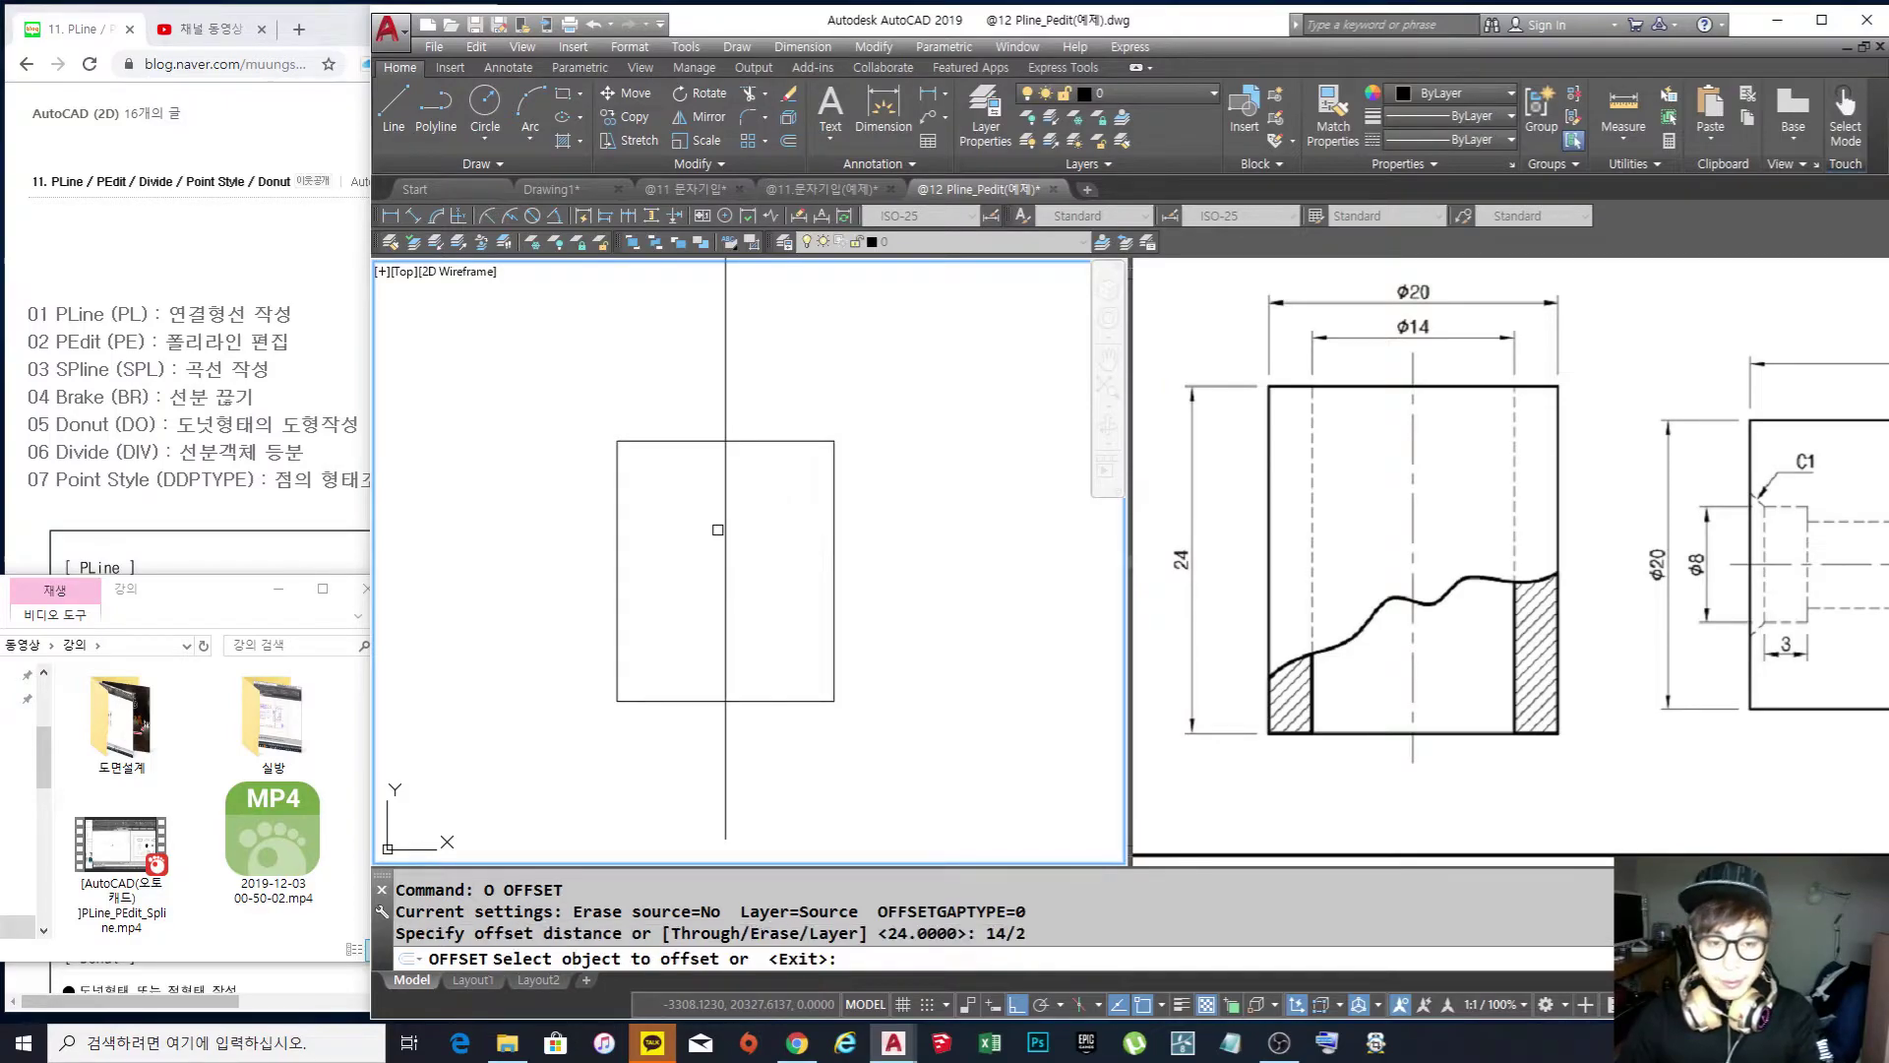
pyautogui.click(725, 537)
pyautogui.click(698, 535)
pyautogui.click(725, 536)
pyautogui.click(787, 581)
pyautogui.press('Return')
# Trim both inner bore lines above the rectangle's top edge, keeping the center line's full length
pyautogui.write('tr')
pyautogui.press('Return')
pyautogui.click(777, 478)
pyautogui.click(764, 405)
pyautogui.press('Return')
pyautogui.click(871, 396)
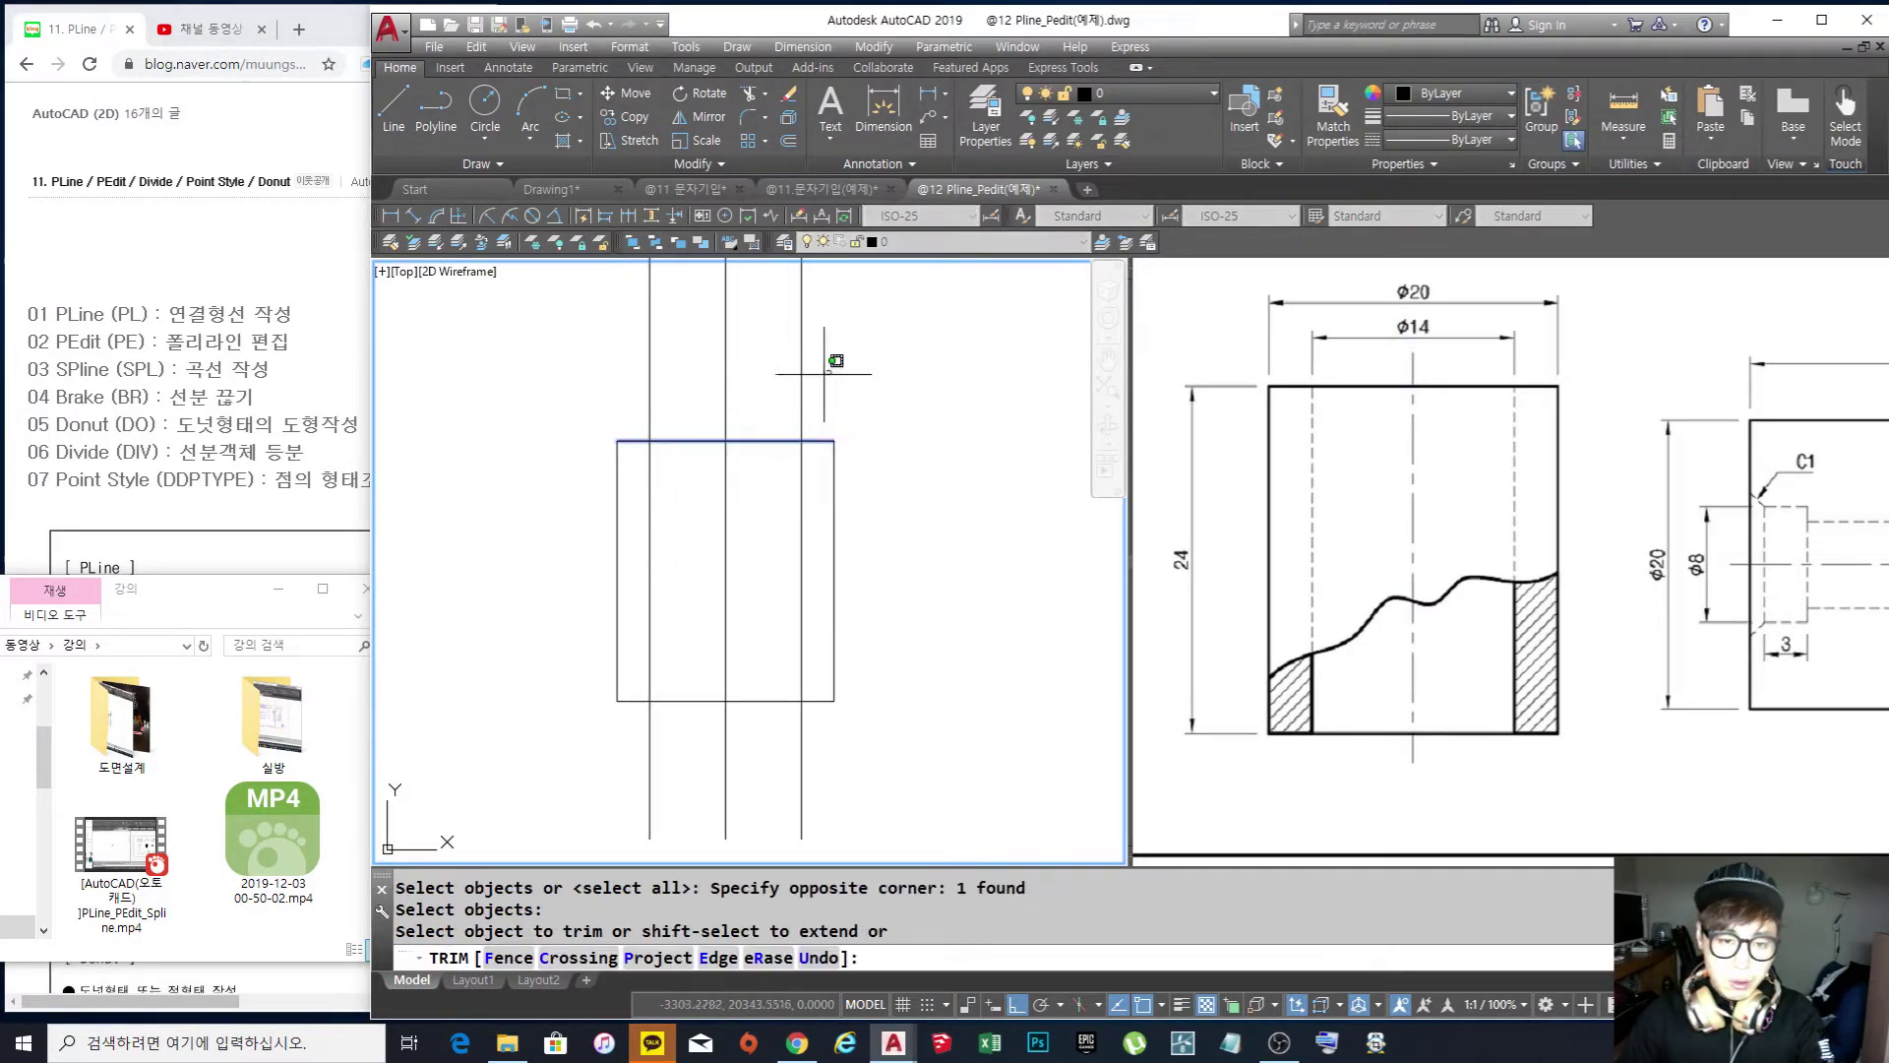
pyautogui.click(787, 362)
pyautogui.click(675, 401)
pyautogui.click(578, 316)
pyautogui.press('Return')
# Trim both inner bore lines below the rectangle's bottom edge
pyautogui.press('Return')
pyautogui.click(695, 722)
pyautogui.click(684, 690)
pyautogui.press('Return')
pyautogui.click(844, 751)
pyautogui.click(763, 724)
pyautogui.click(685, 751)
pyautogui.click(548, 712)
pyautogui.press('Return')
pyautogui.press('Escape')
pyautogui.moveTo(831, 590); pyautogui.dragTo(866, 591, button='middle')
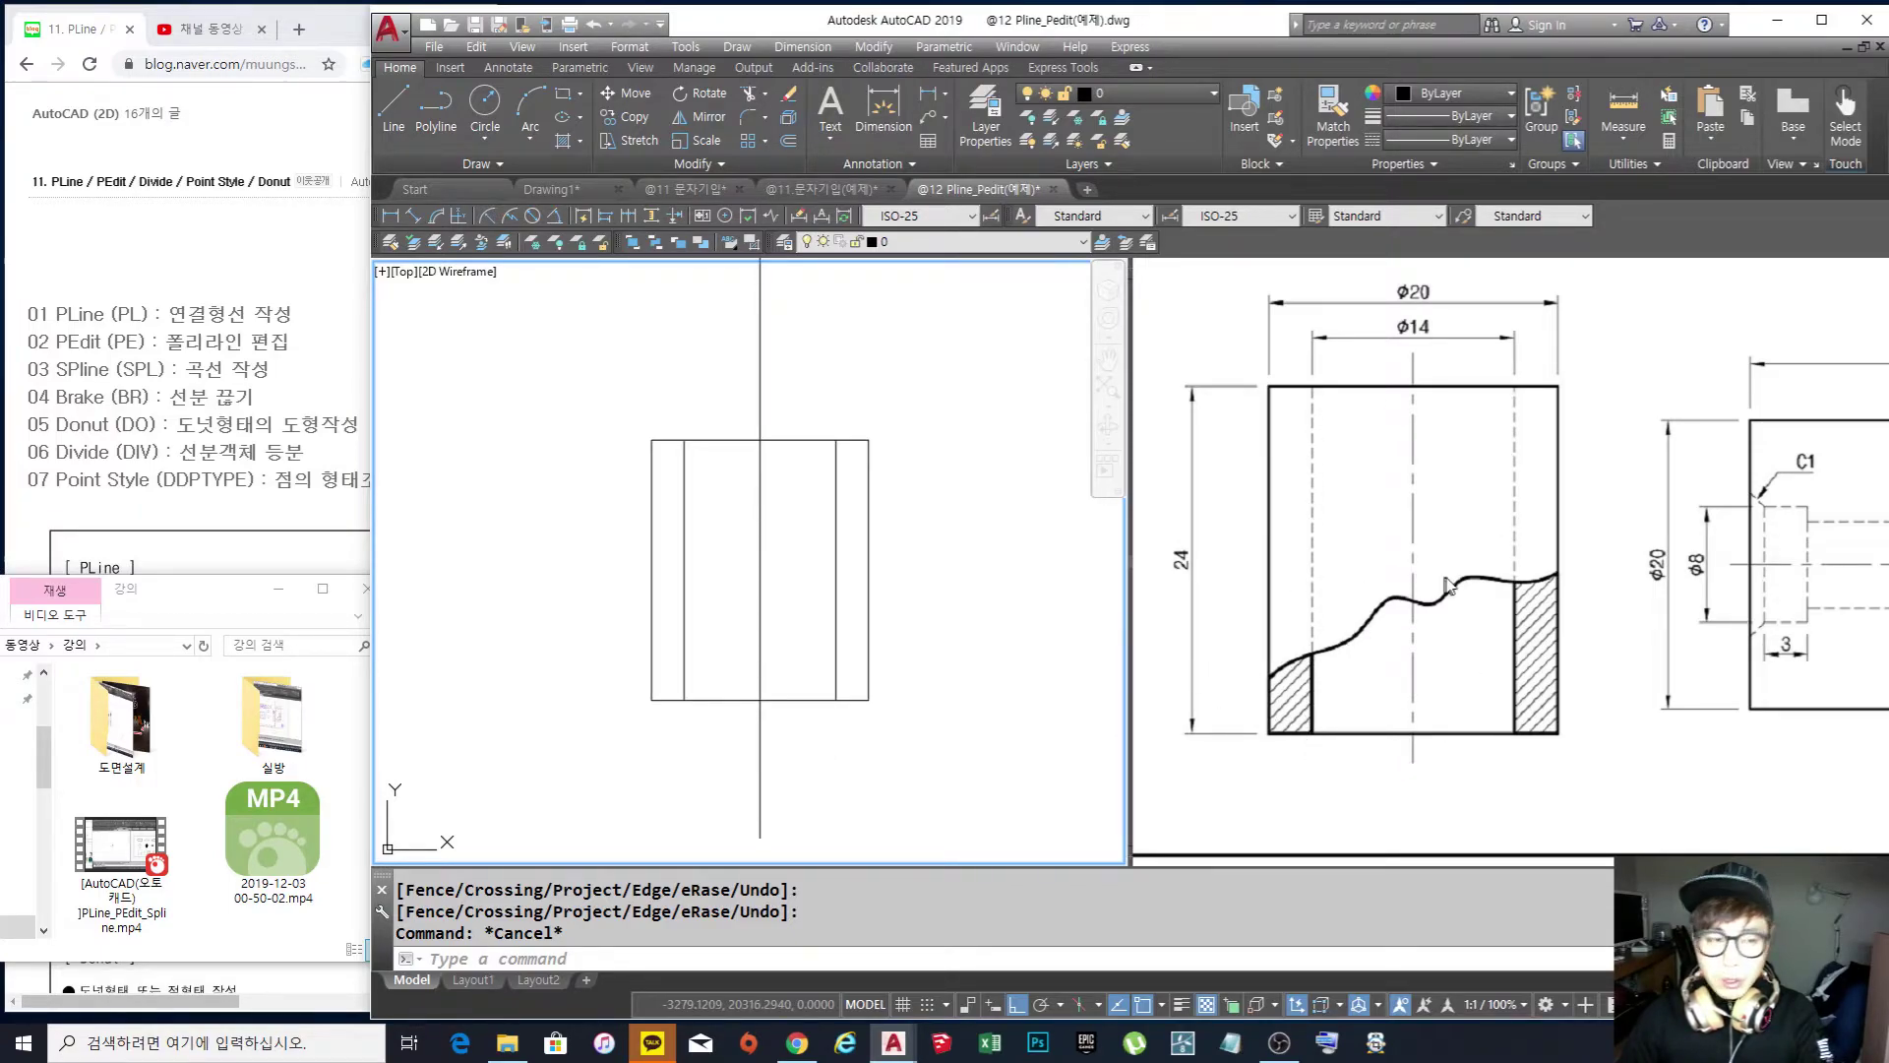
# Draw a wavy spline rising across the rectangle and past both sides, with Ortho and object snap off
pyautogui.press('Return')
pyautogui.click(638, 642)
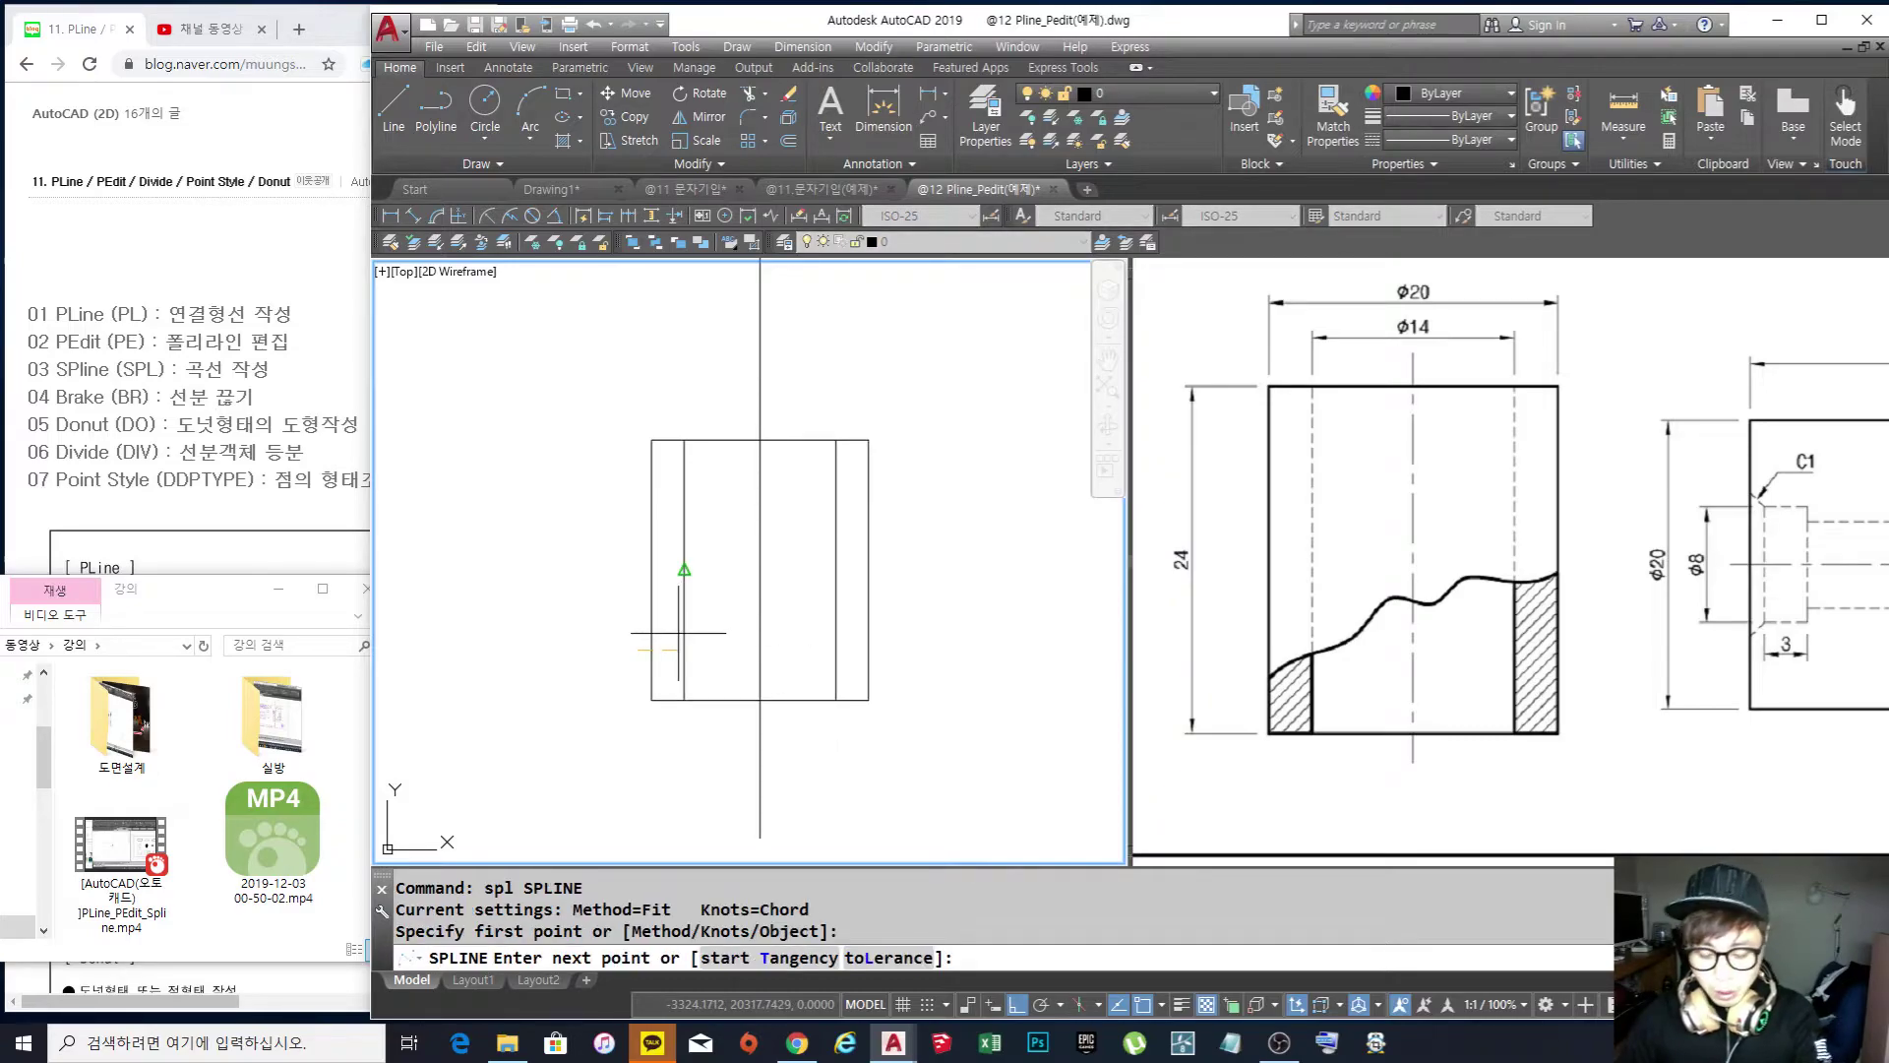
pyautogui.press('F8')
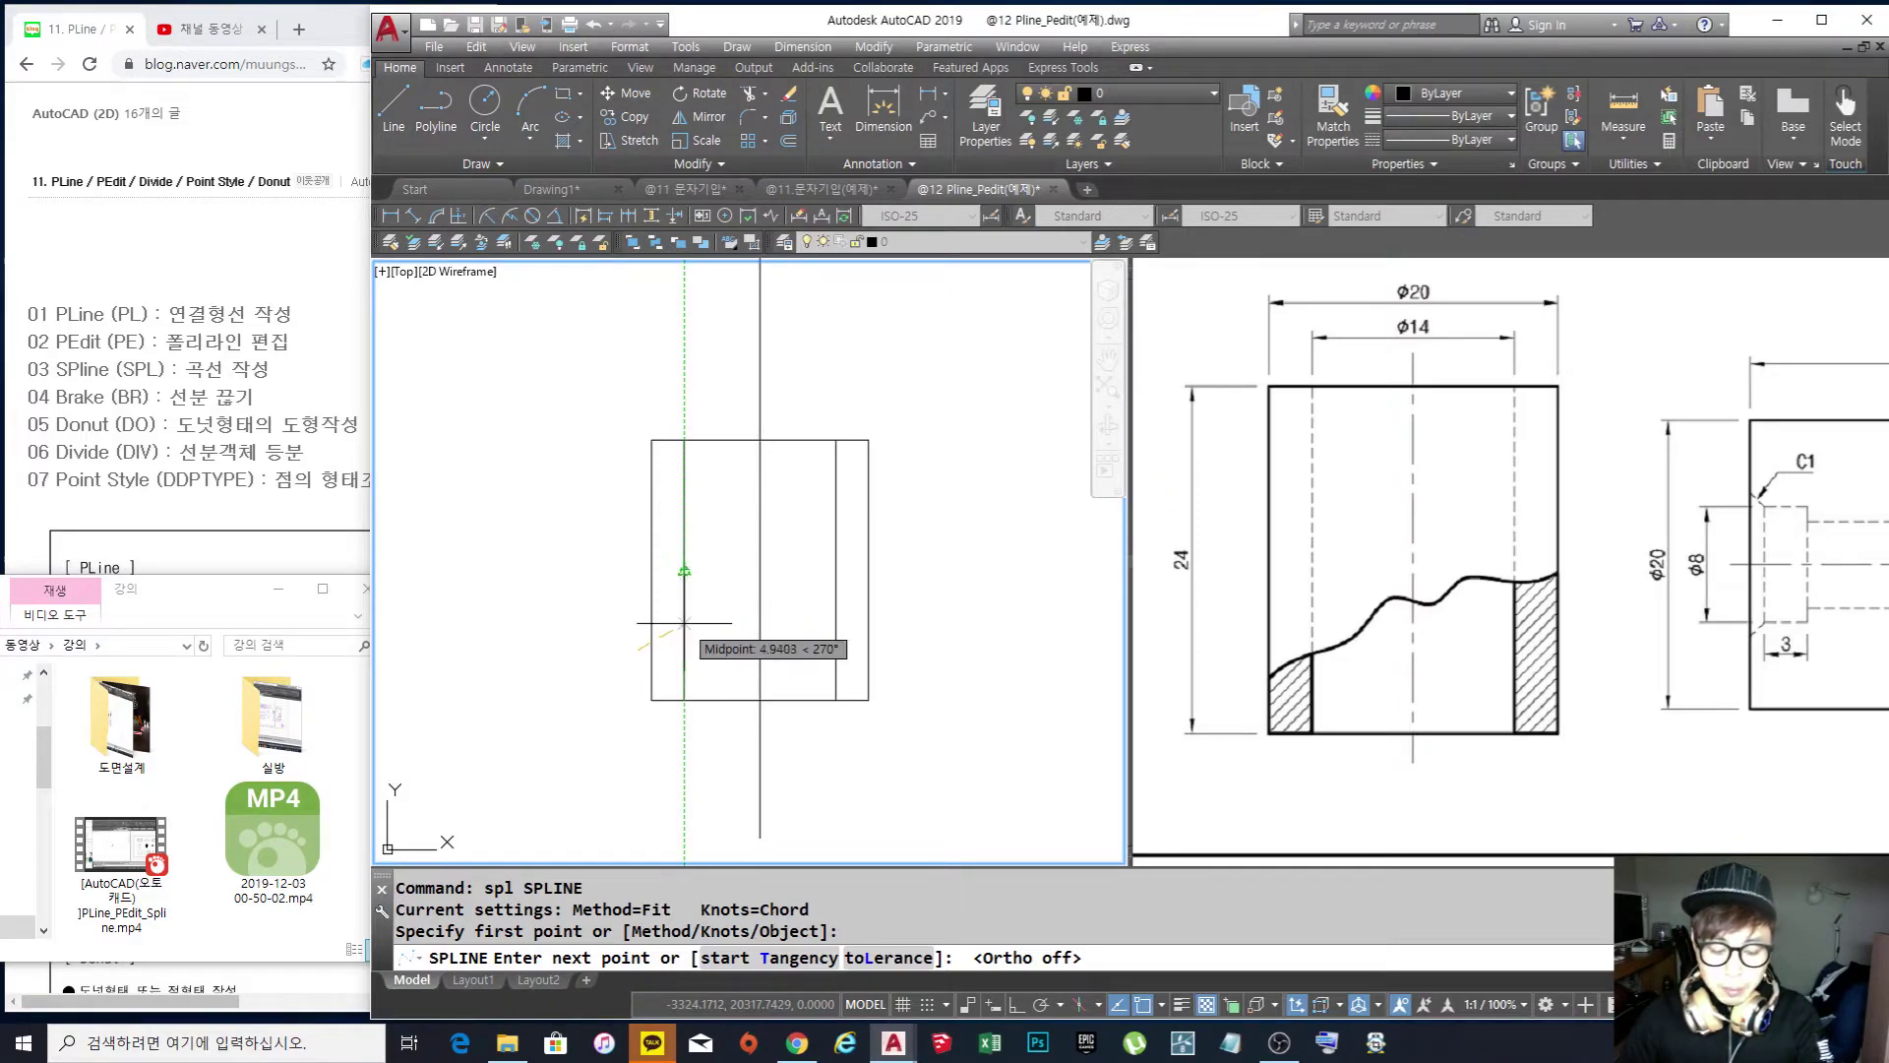
pyautogui.press('F3')
pyautogui.scroll(2, 684, 626)
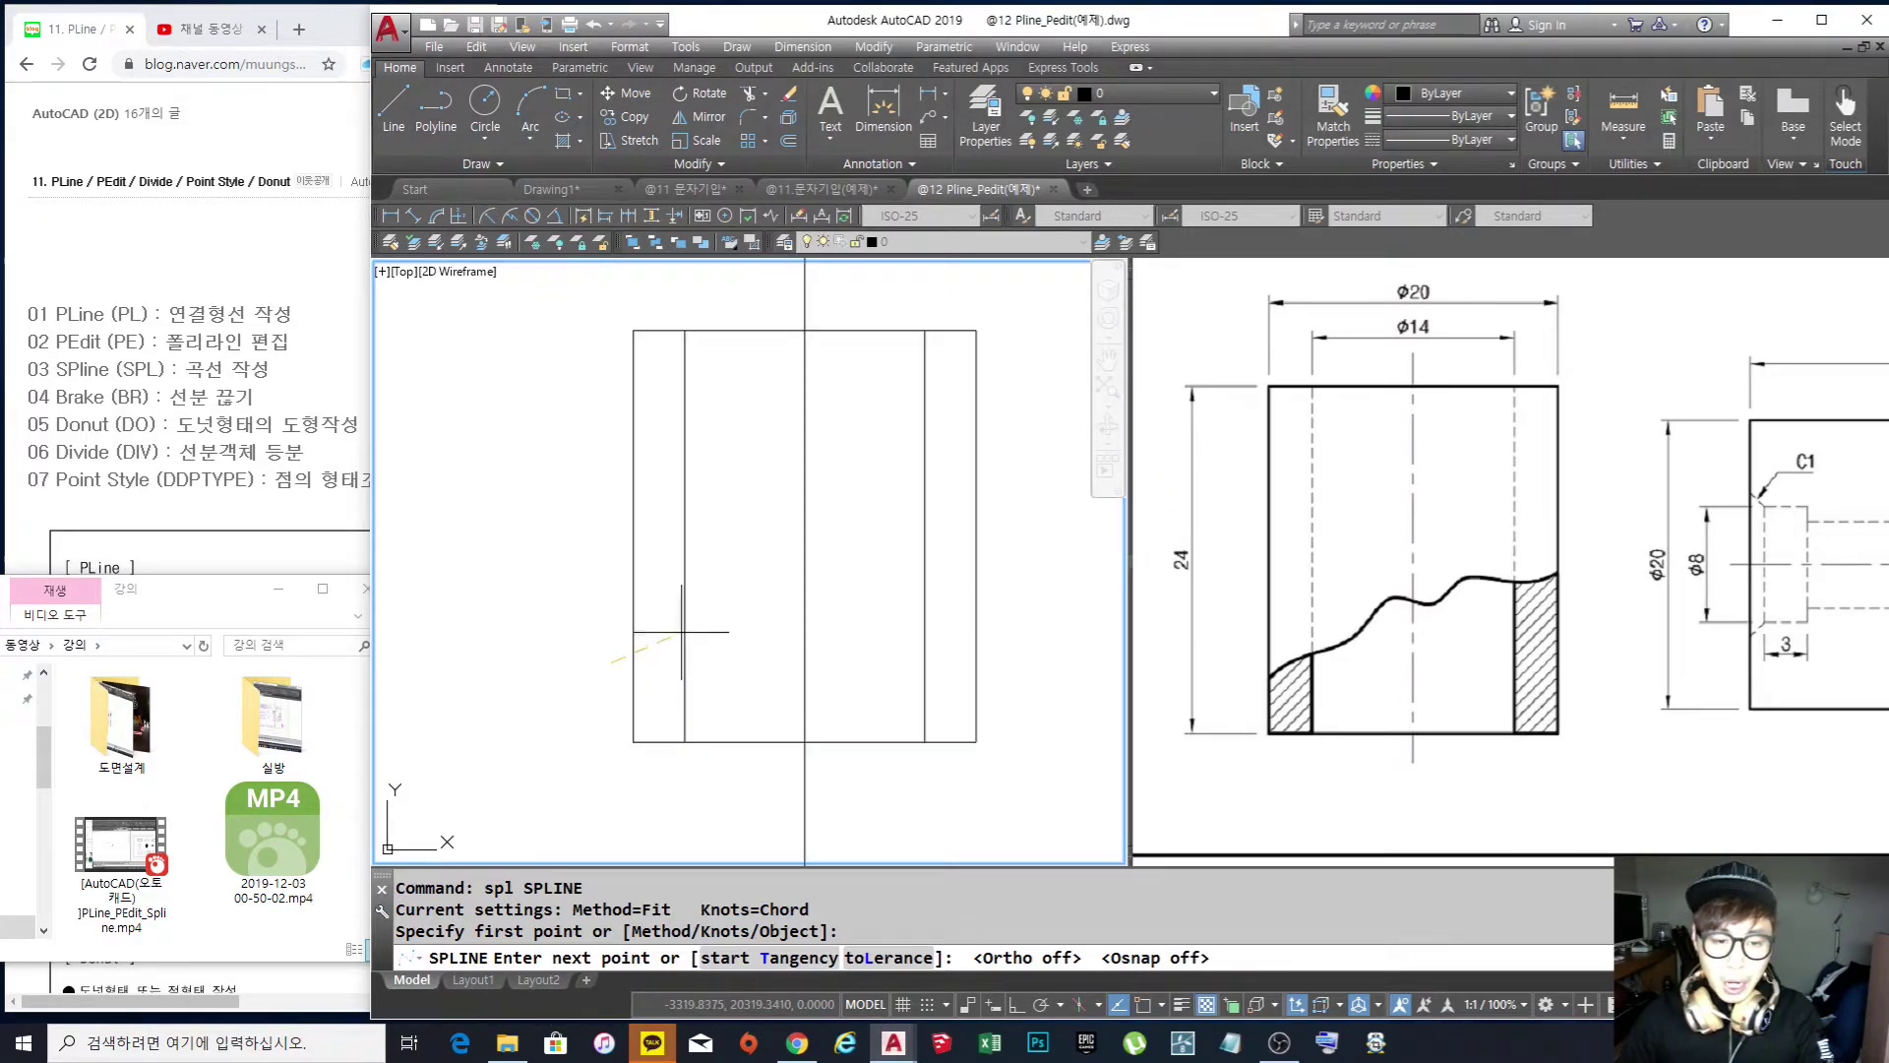
pyautogui.click(675, 612)
pyautogui.click(733, 618)
pyautogui.click(780, 572)
pyautogui.click(815, 583)
pyautogui.click(883, 549)
pyautogui.click(911, 556)
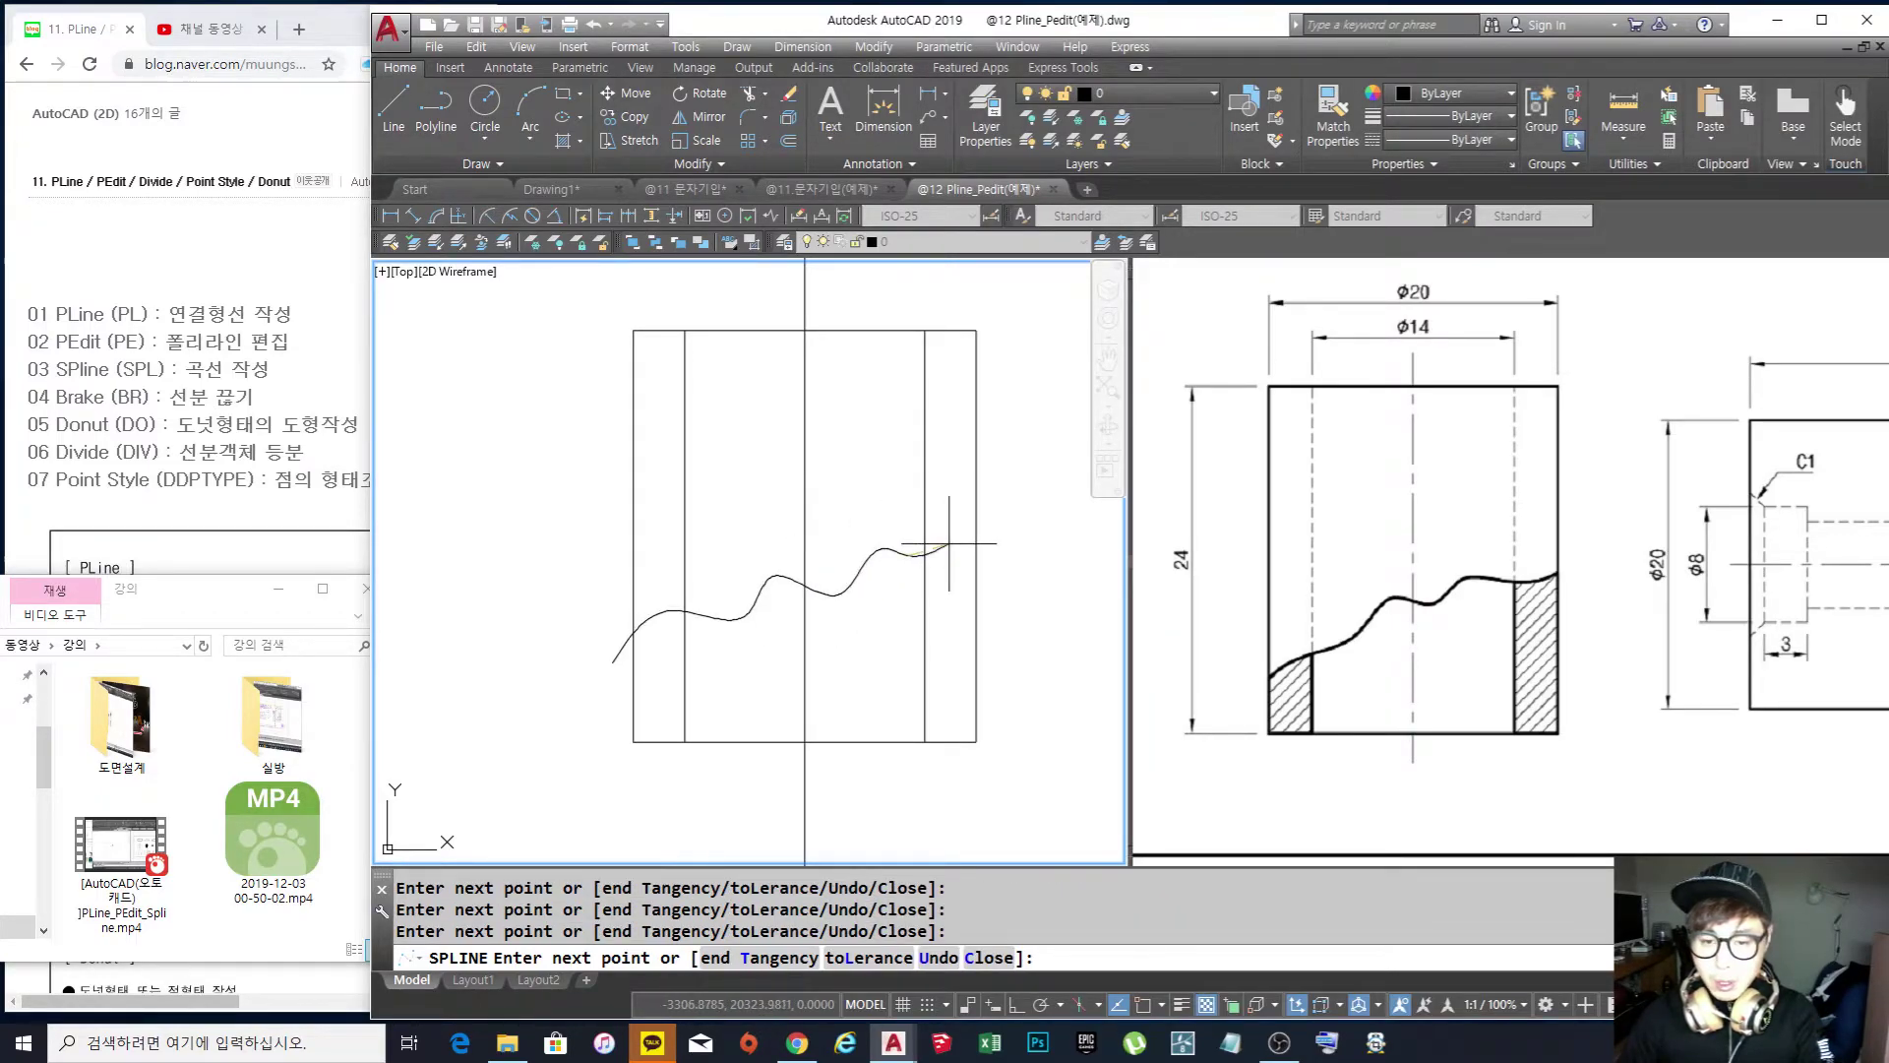
pyautogui.click(991, 525)
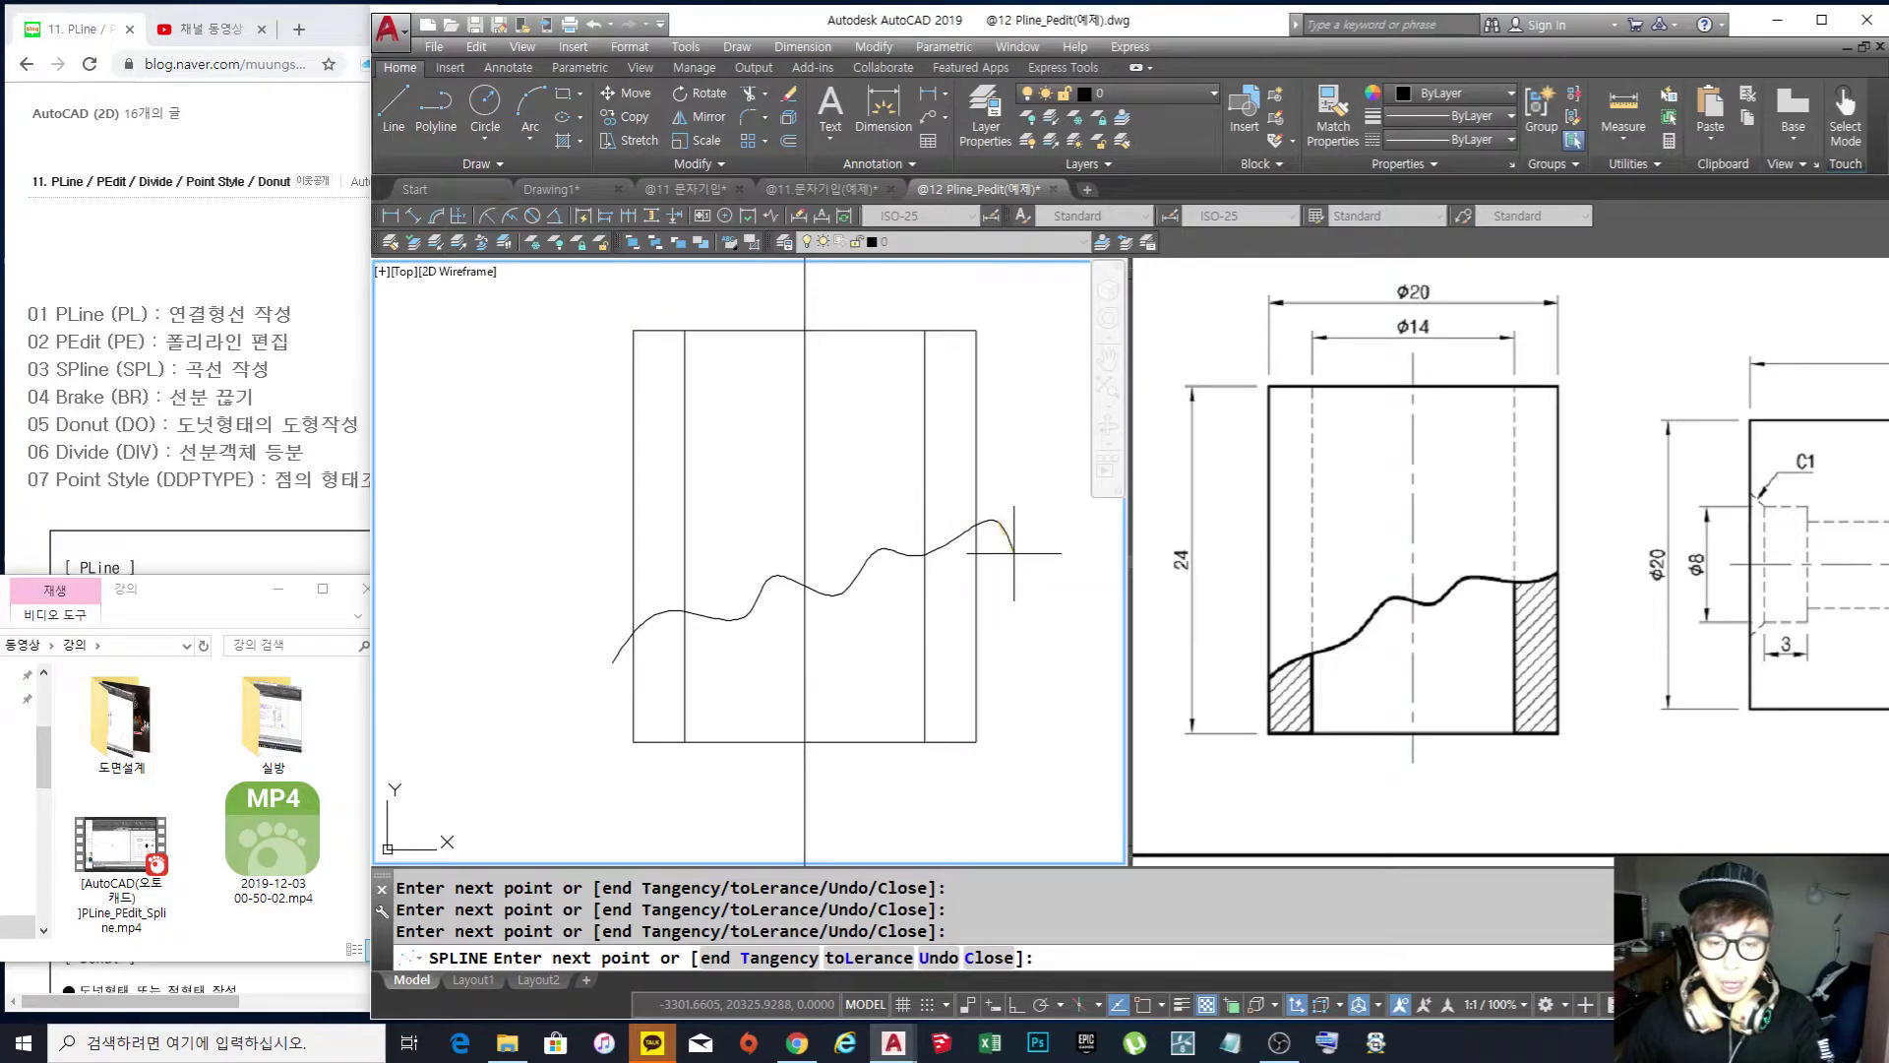
pyautogui.press('Return')
pyautogui.click(977, 563)
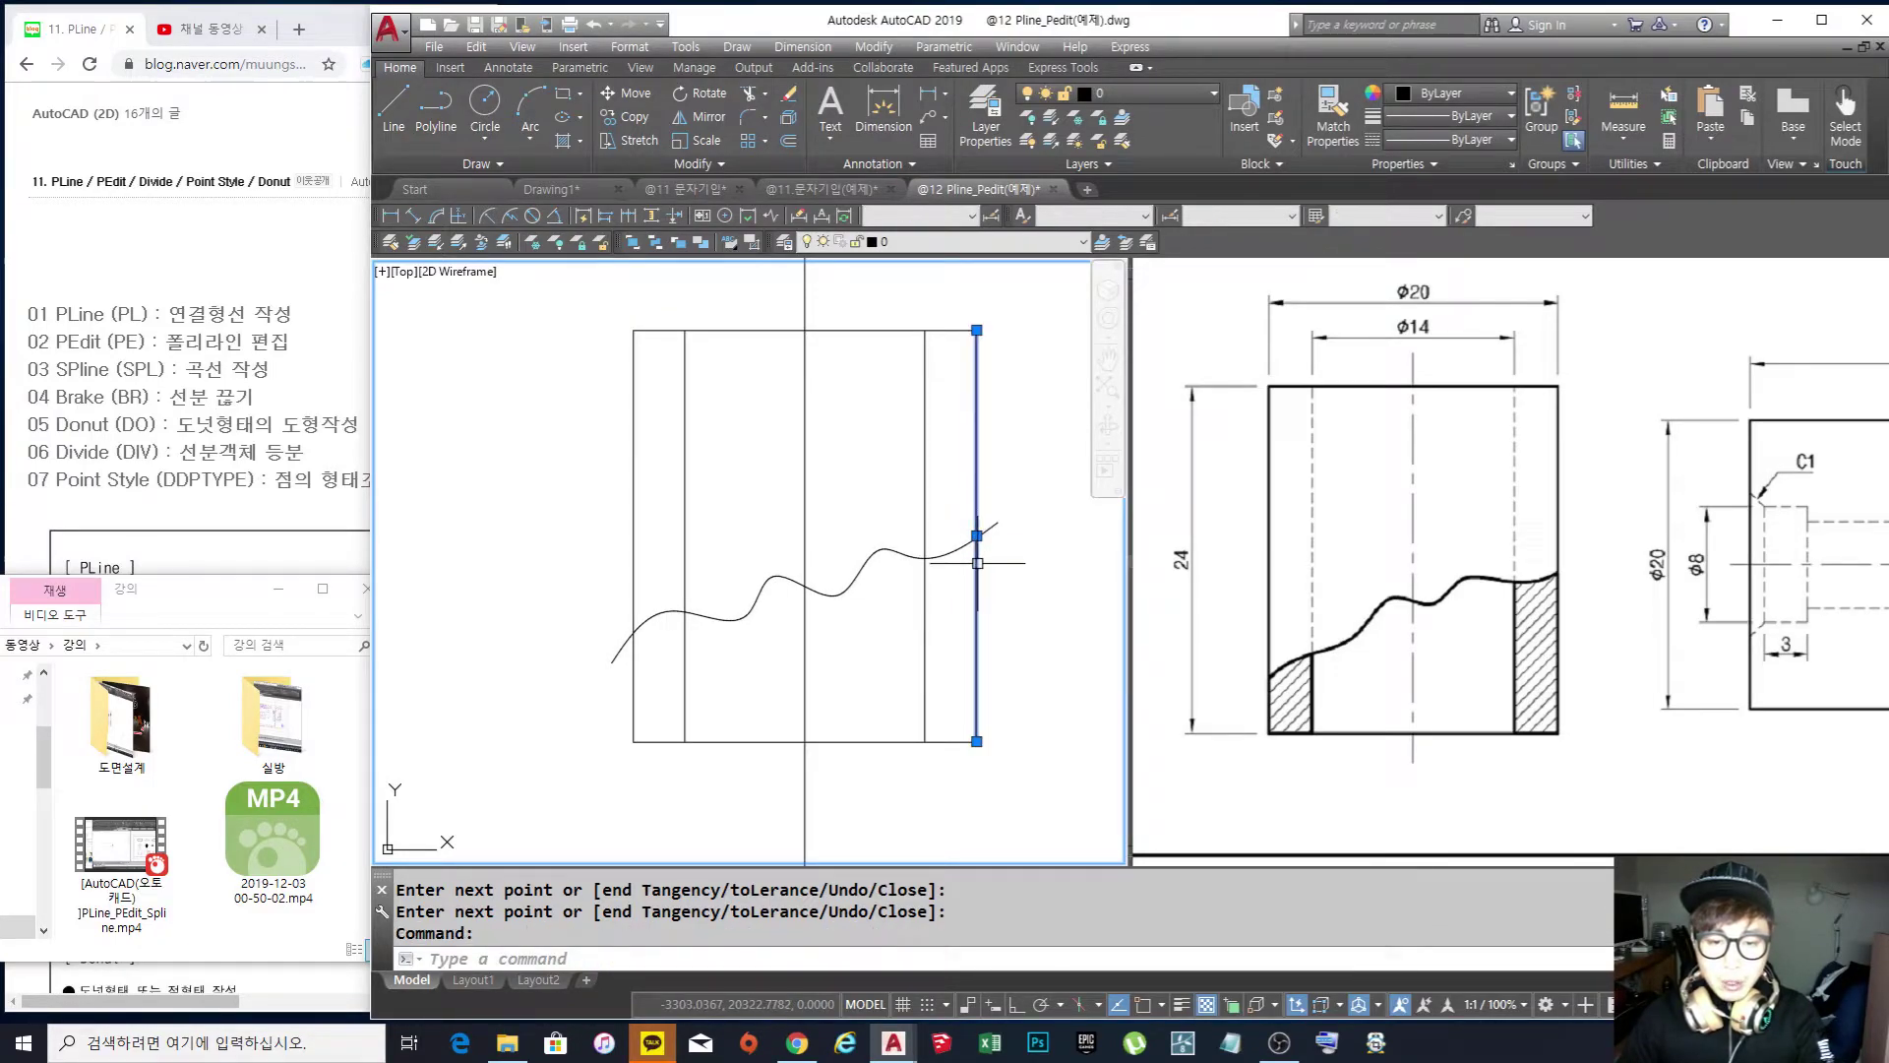
pyautogui.press('Escape')
pyautogui.press('Escape')
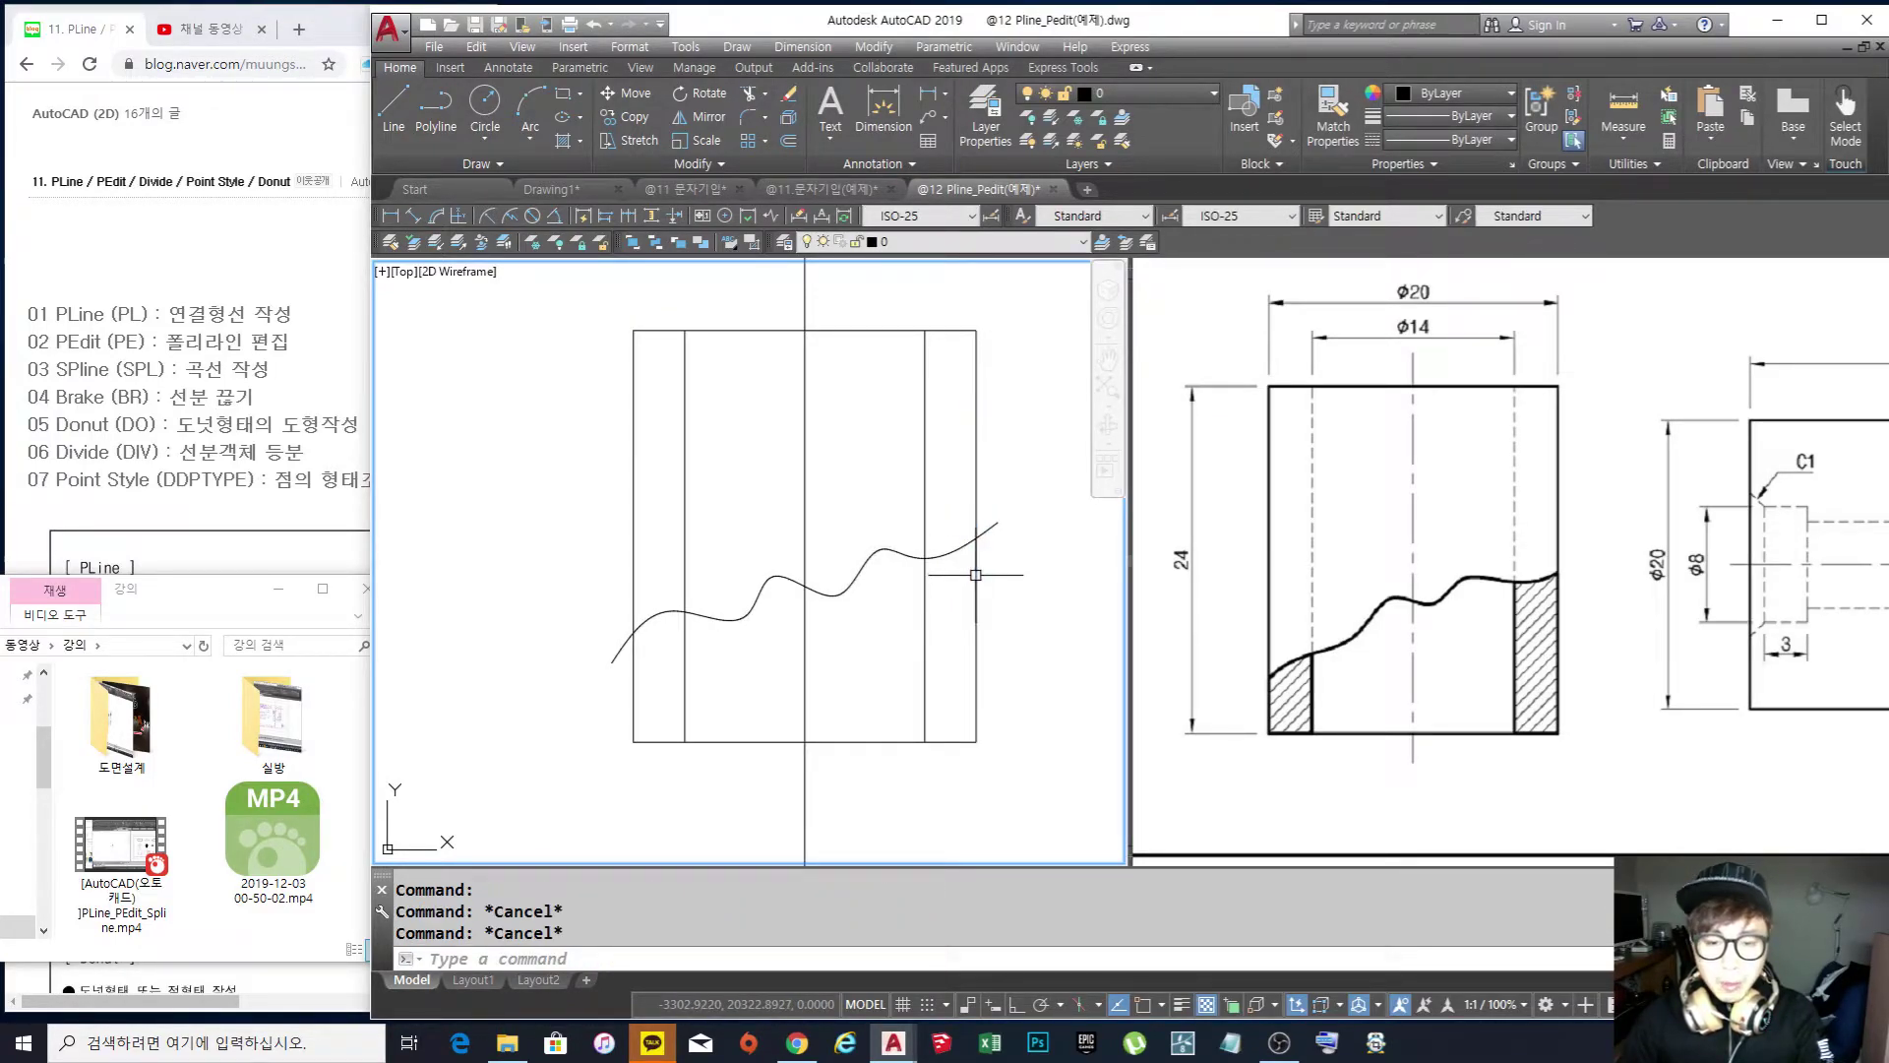
# Trim the spline's overhang beyond the rectangle's right edge
pyautogui.write('tr')
pyautogui.press('Return')
pyautogui.click(1013, 512)
pyautogui.click(960, 536)
pyautogui.press('Return')
pyautogui.click(994, 530)
pyautogui.click(622, 648)
pyautogui.press('Return')
# Trim the spline's overhang beyond the rectangle's left edge
pyautogui.press('Return')
pyautogui.click(667, 691)
pyautogui.click(603, 702)
pyautogui.press('Return')
pyautogui.click(617, 660)
pyautogui.press('Return')
pyautogui.press('Escape')
pyautogui.press('Escape')
pyautogui.scroll(2, 886, 662)
pyautogui.moveTo(886, 663); pyautogui.dragTo(839, 664, button='middle')
pyautogui.scroll(-2, 865, 656)
pyautogui.press('Escape')
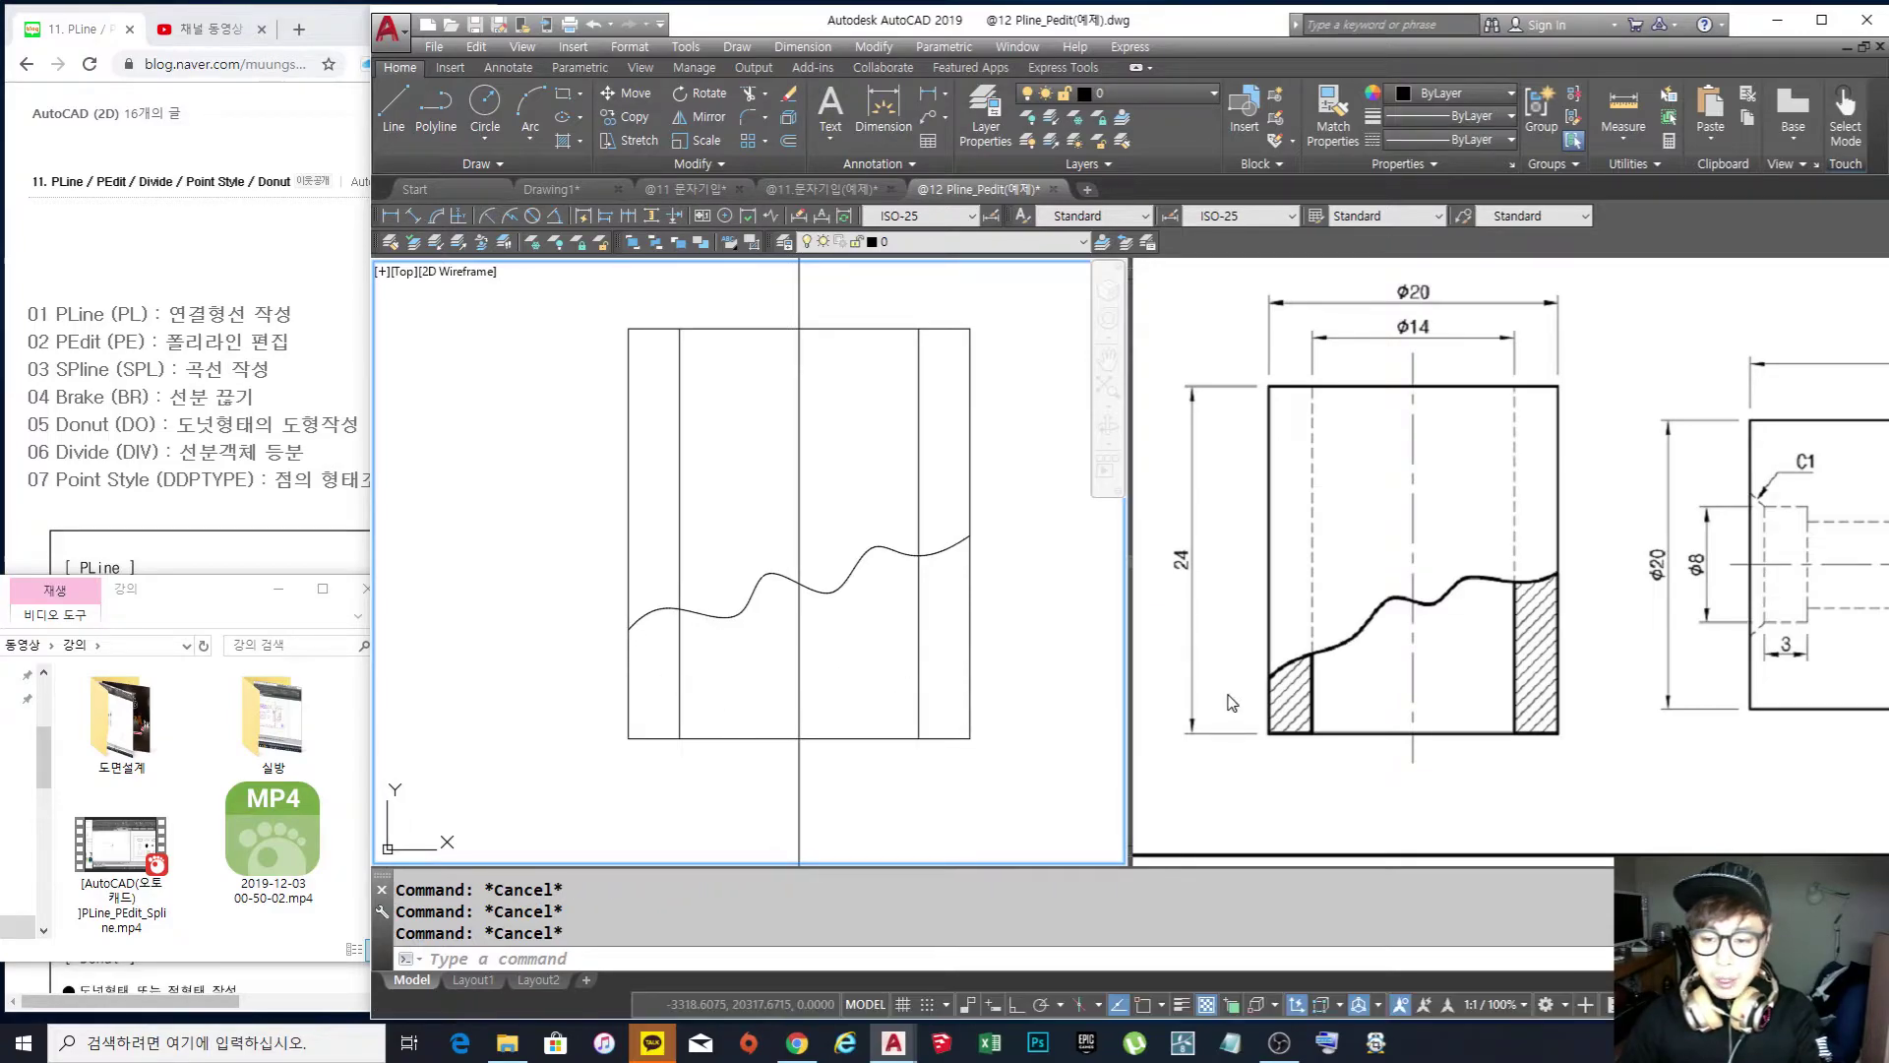
# Break the left inner bore line at its intersection with the spline, using First point, an Intersection snap and @ as second point
pyautogui.click(683, 641)
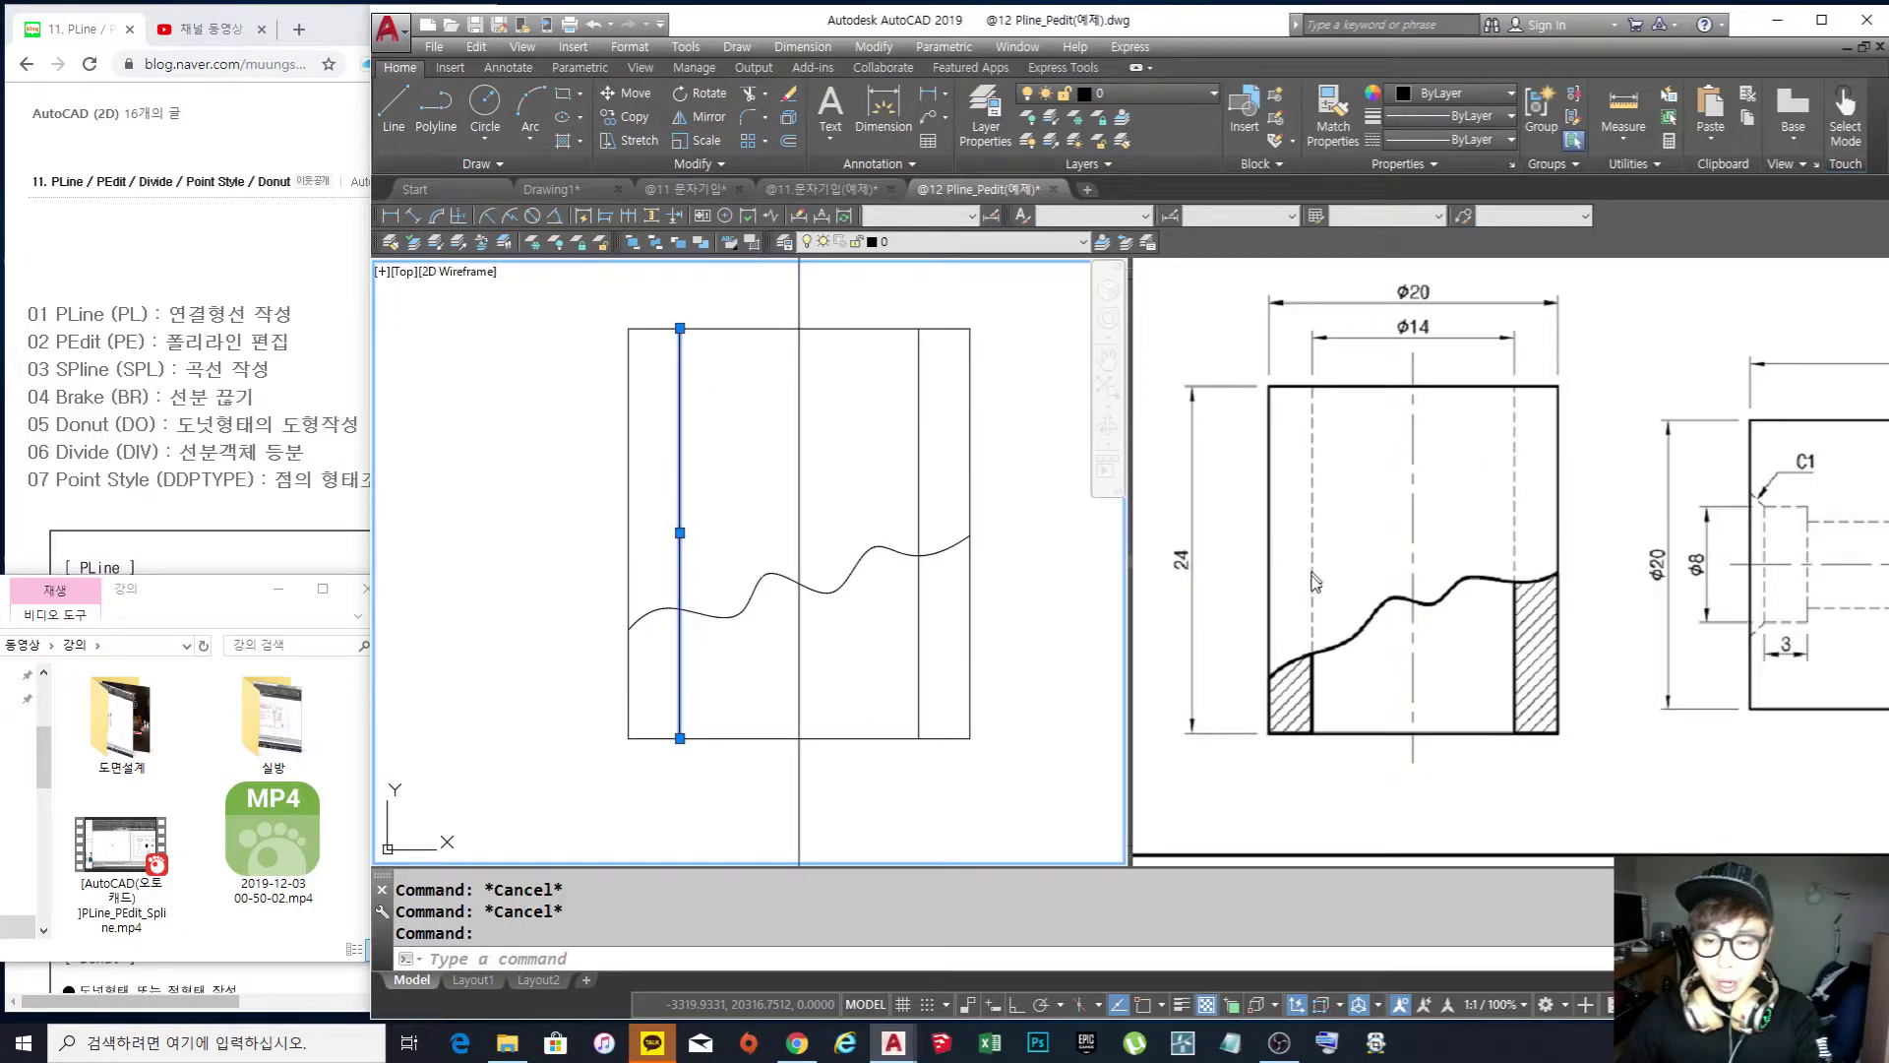
pyautogui.press('Escape')
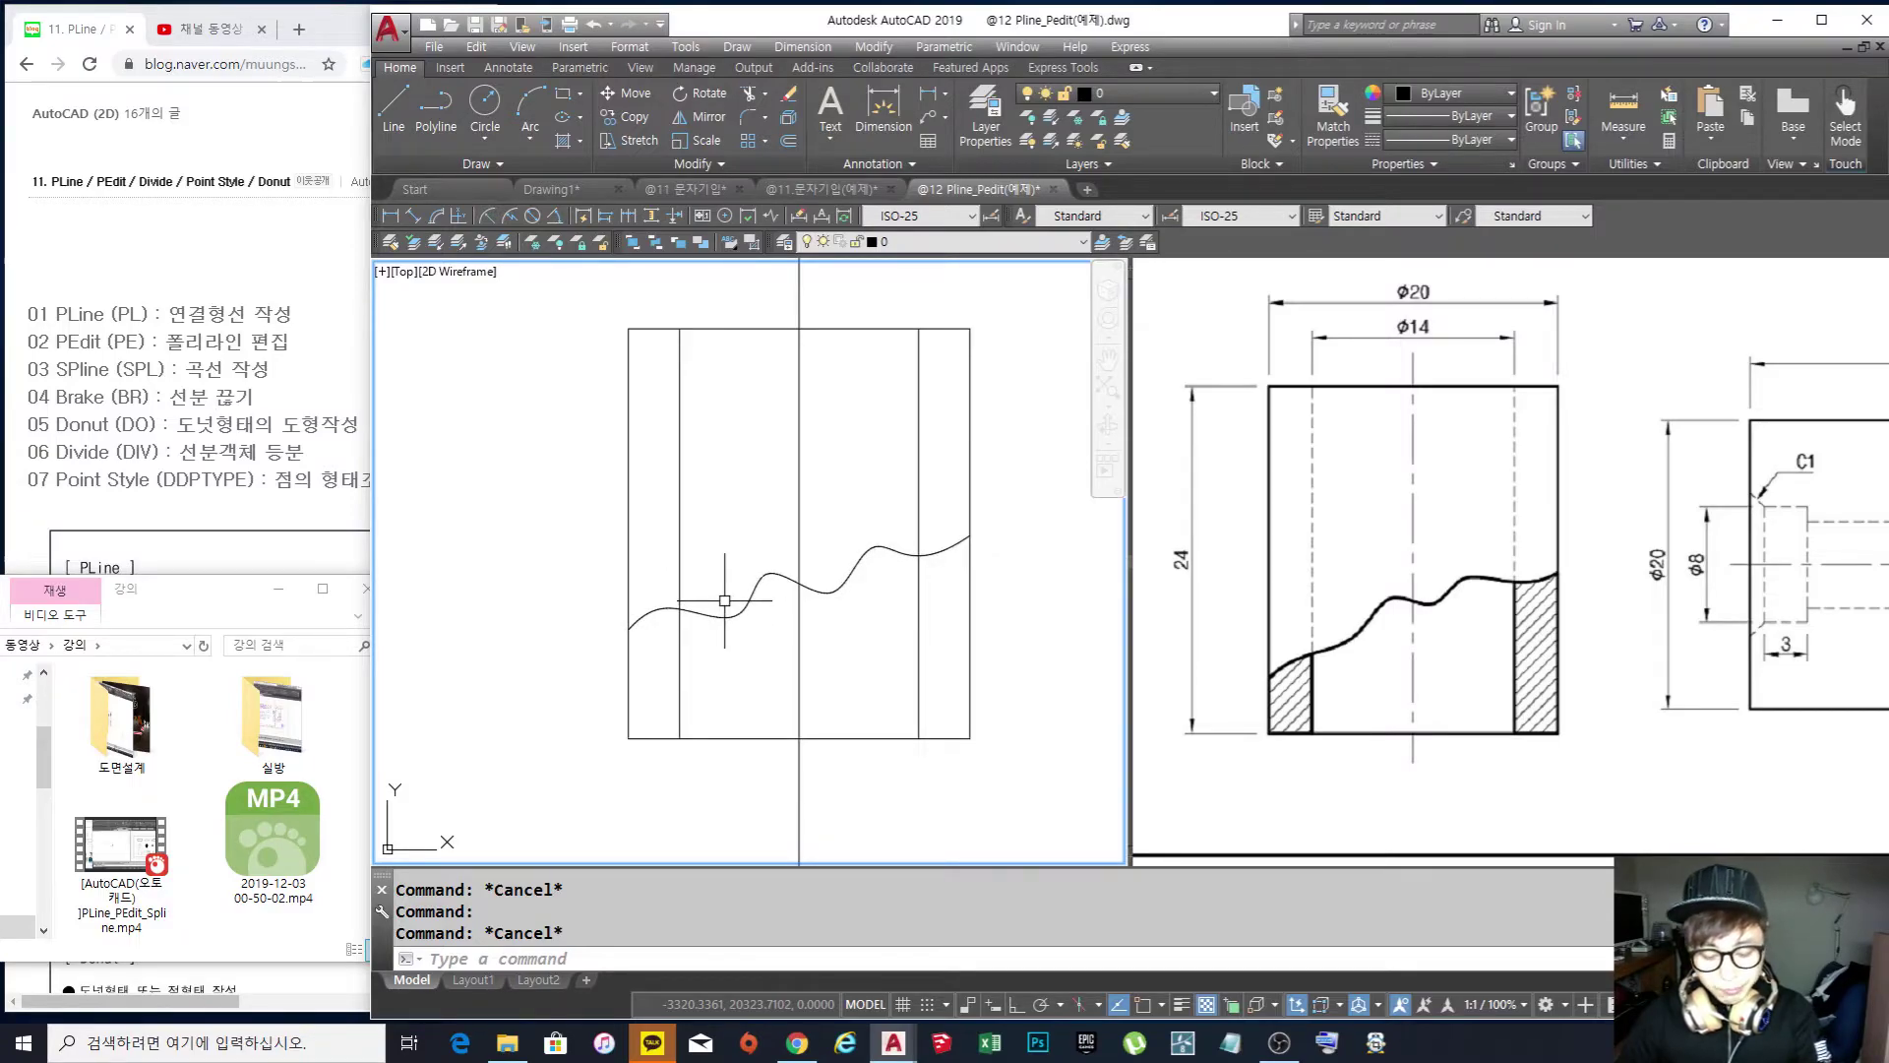
pyautogui.write('br')
pyautogui.press('Return')
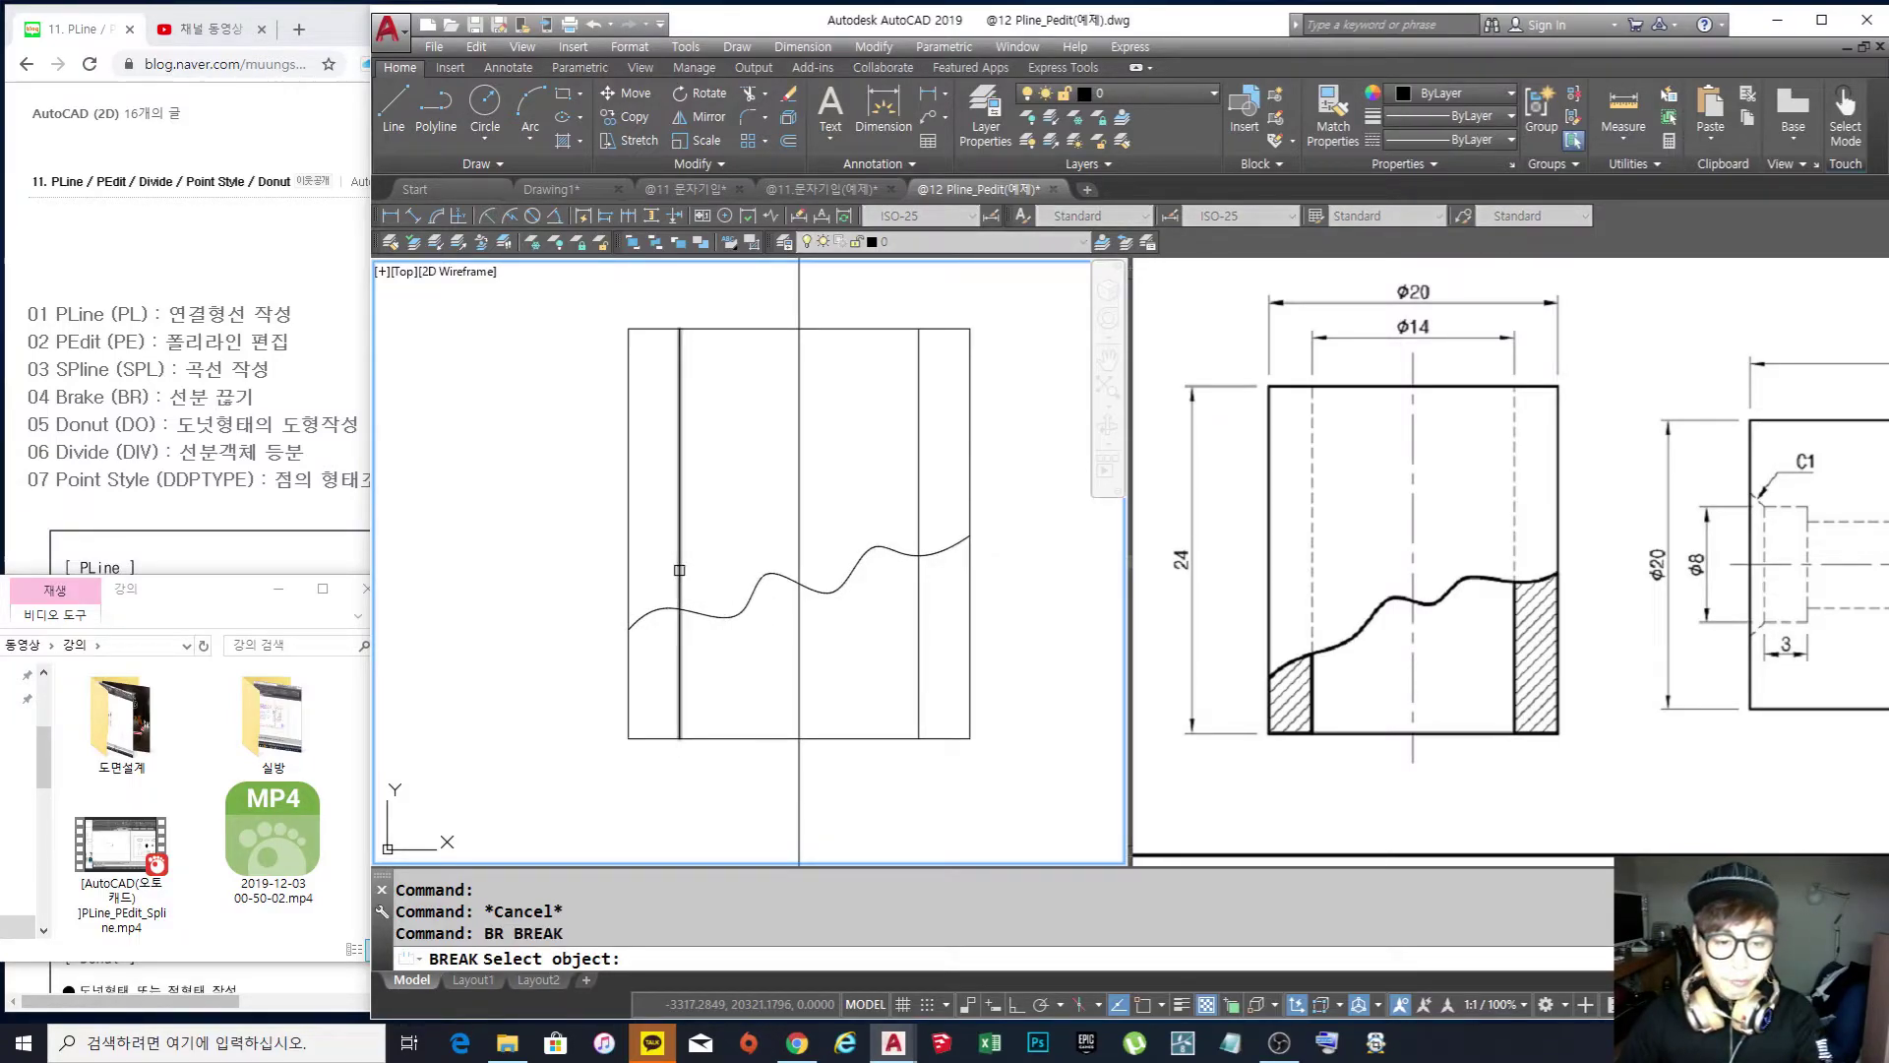
pyautogui.click(679, 570)
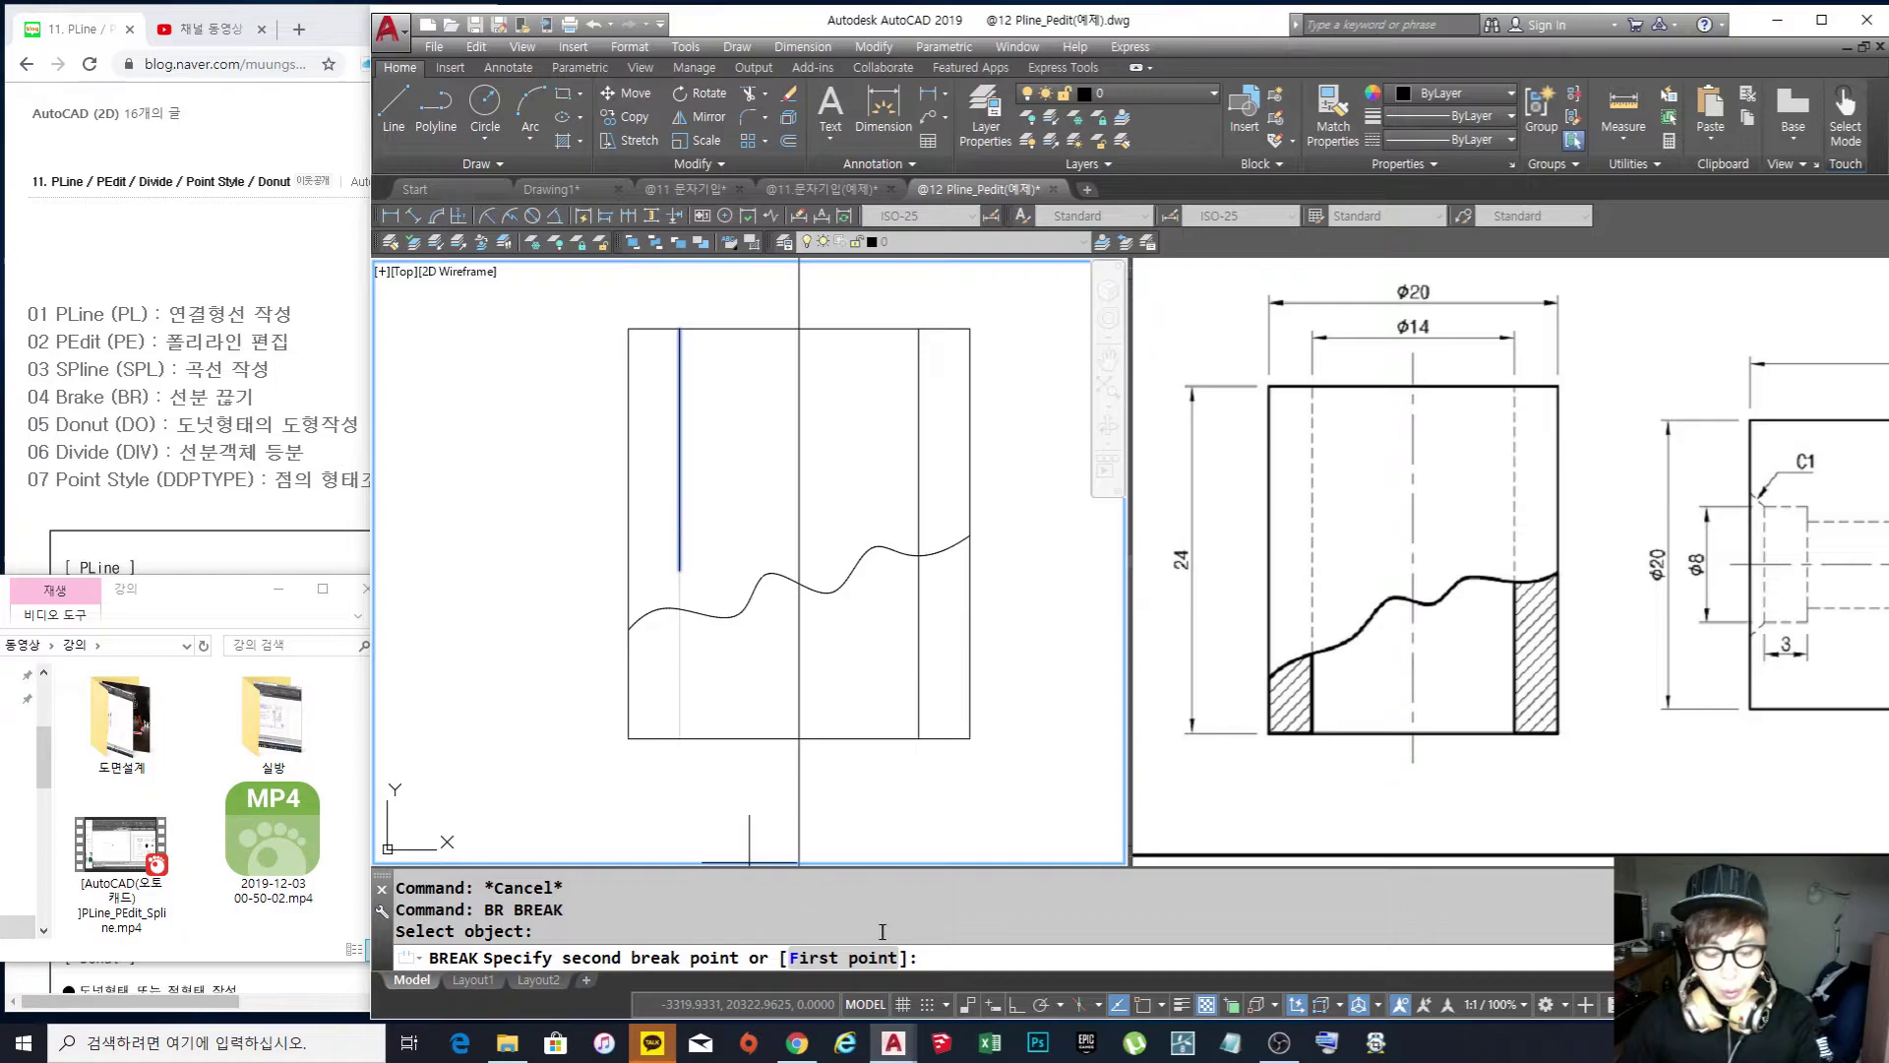
pyautogui.press('Return')
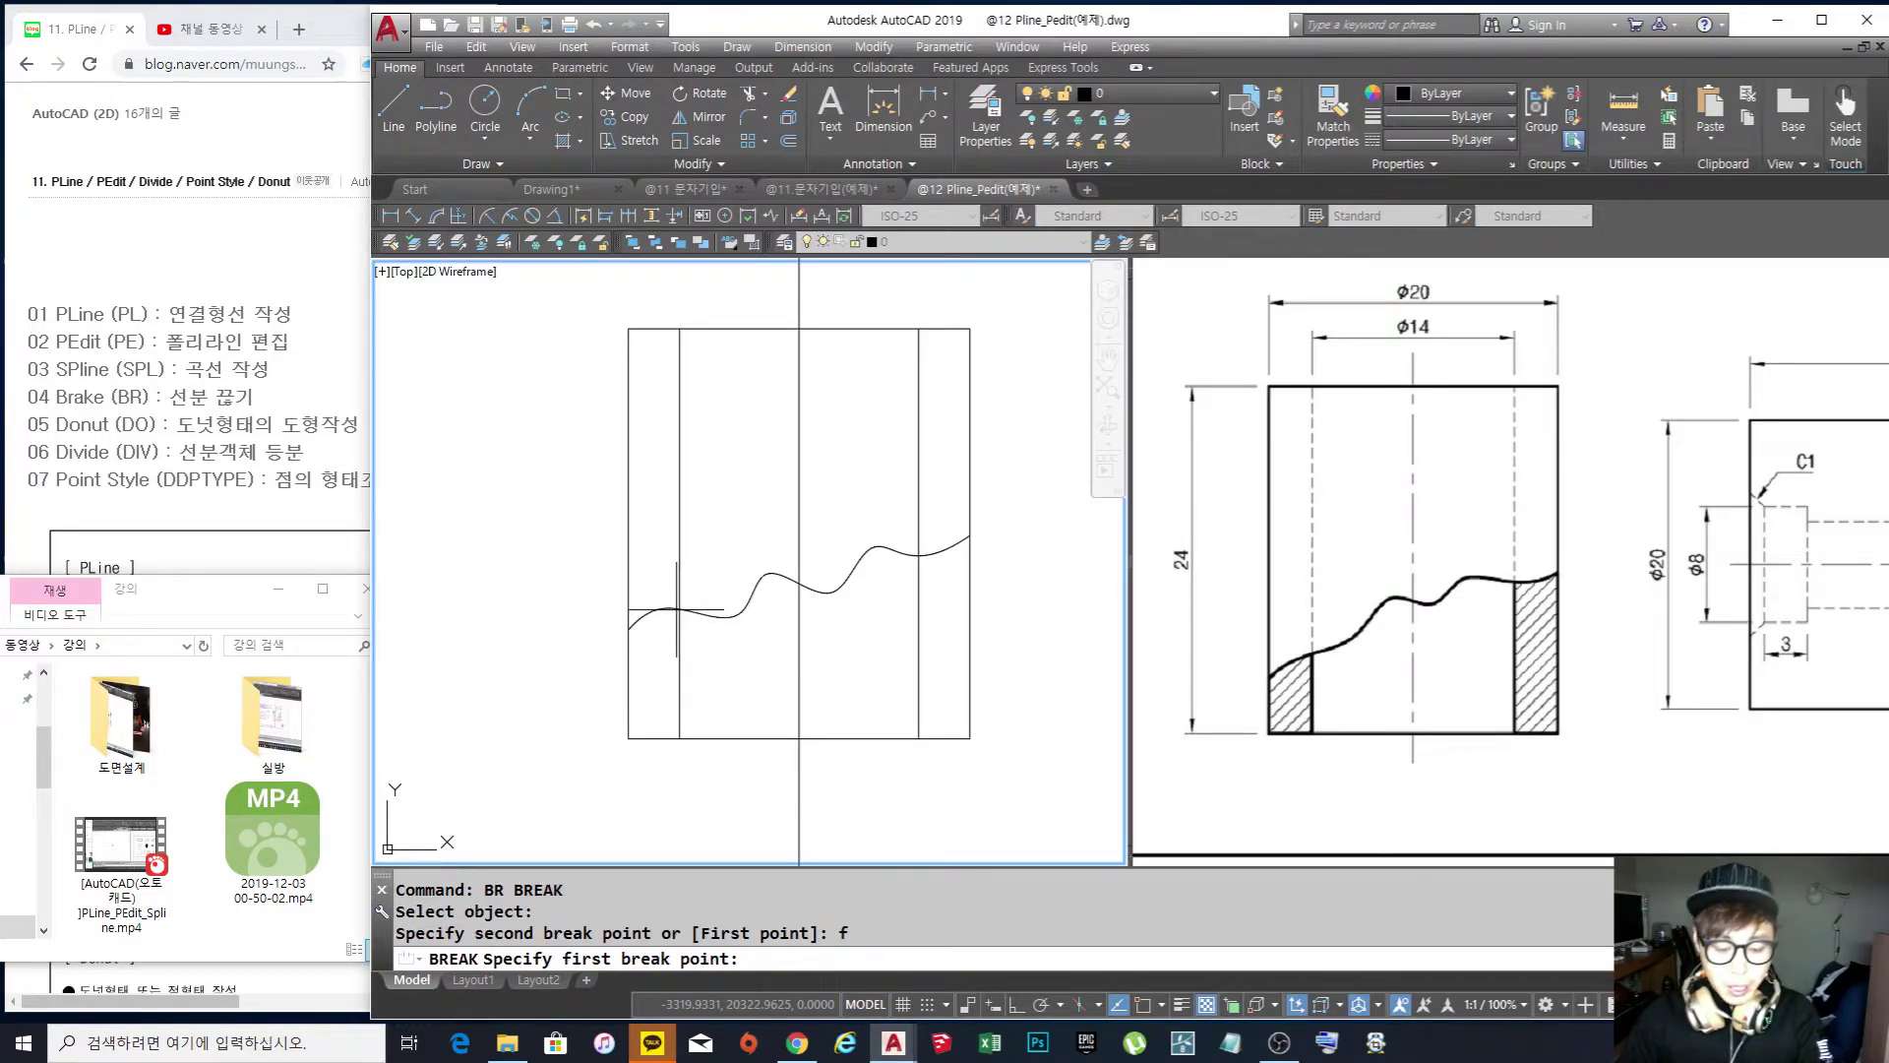
pyautogui.keyDown('shift'); pyautogui.rightClick(679, 610); pyautogui.keyUp('shift')
pyautogui.click(752, 600)
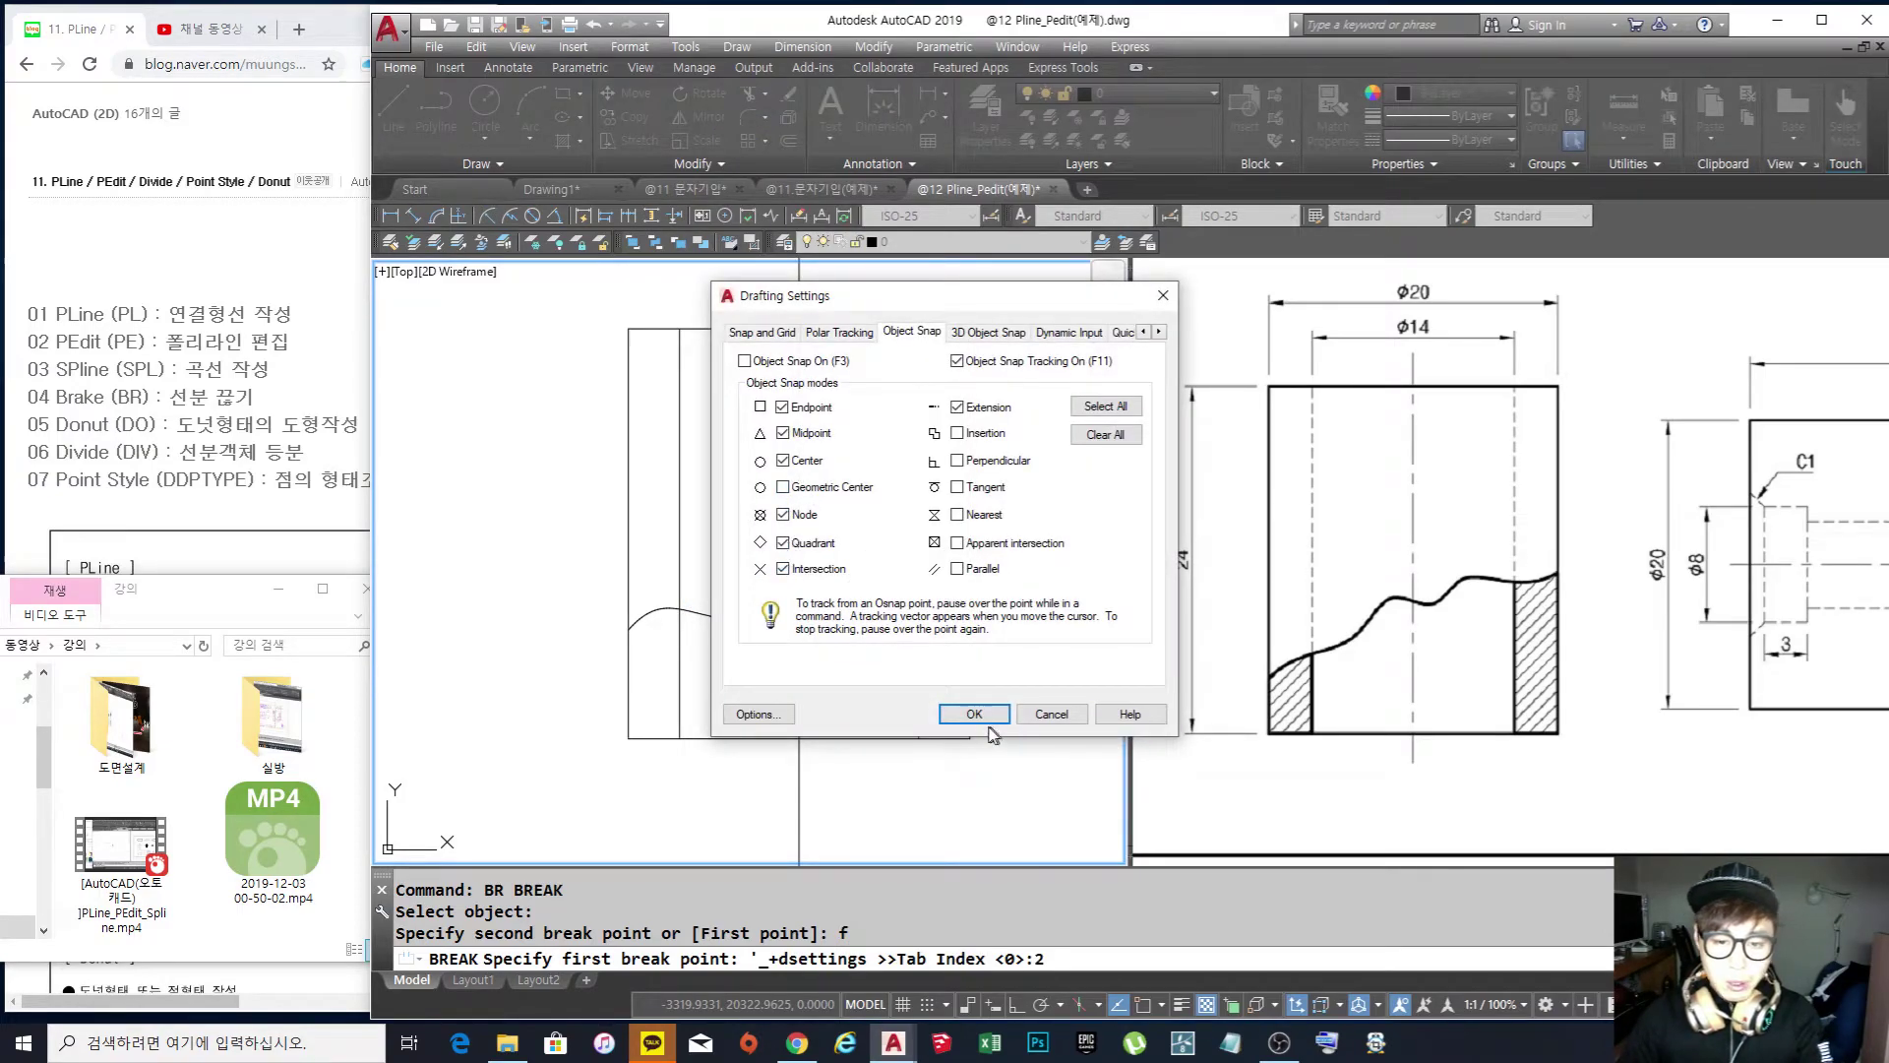
pyautogui.click(946, 715)
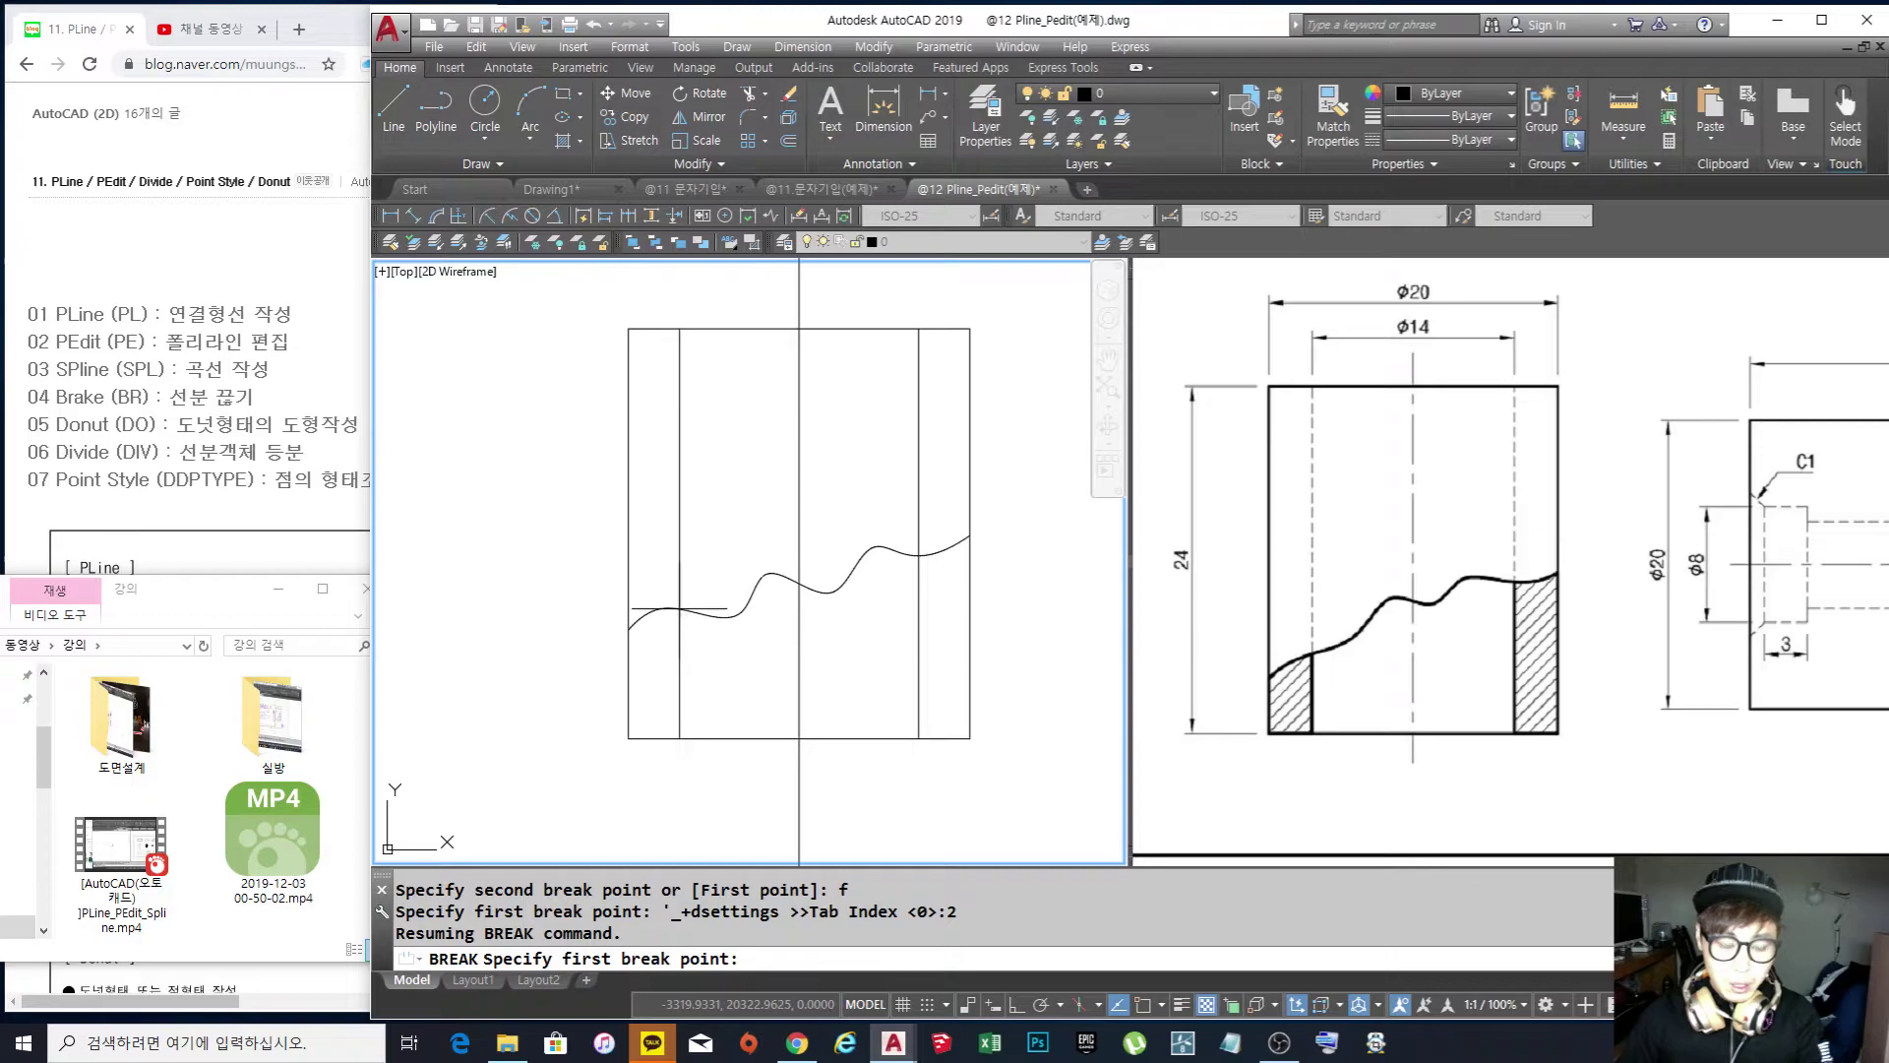
pyautogui.keyDown('shift'); pyautogui.rightClick(692, 617); pyautogui.keyUp('shift')
pyautogui.click(763, 287)
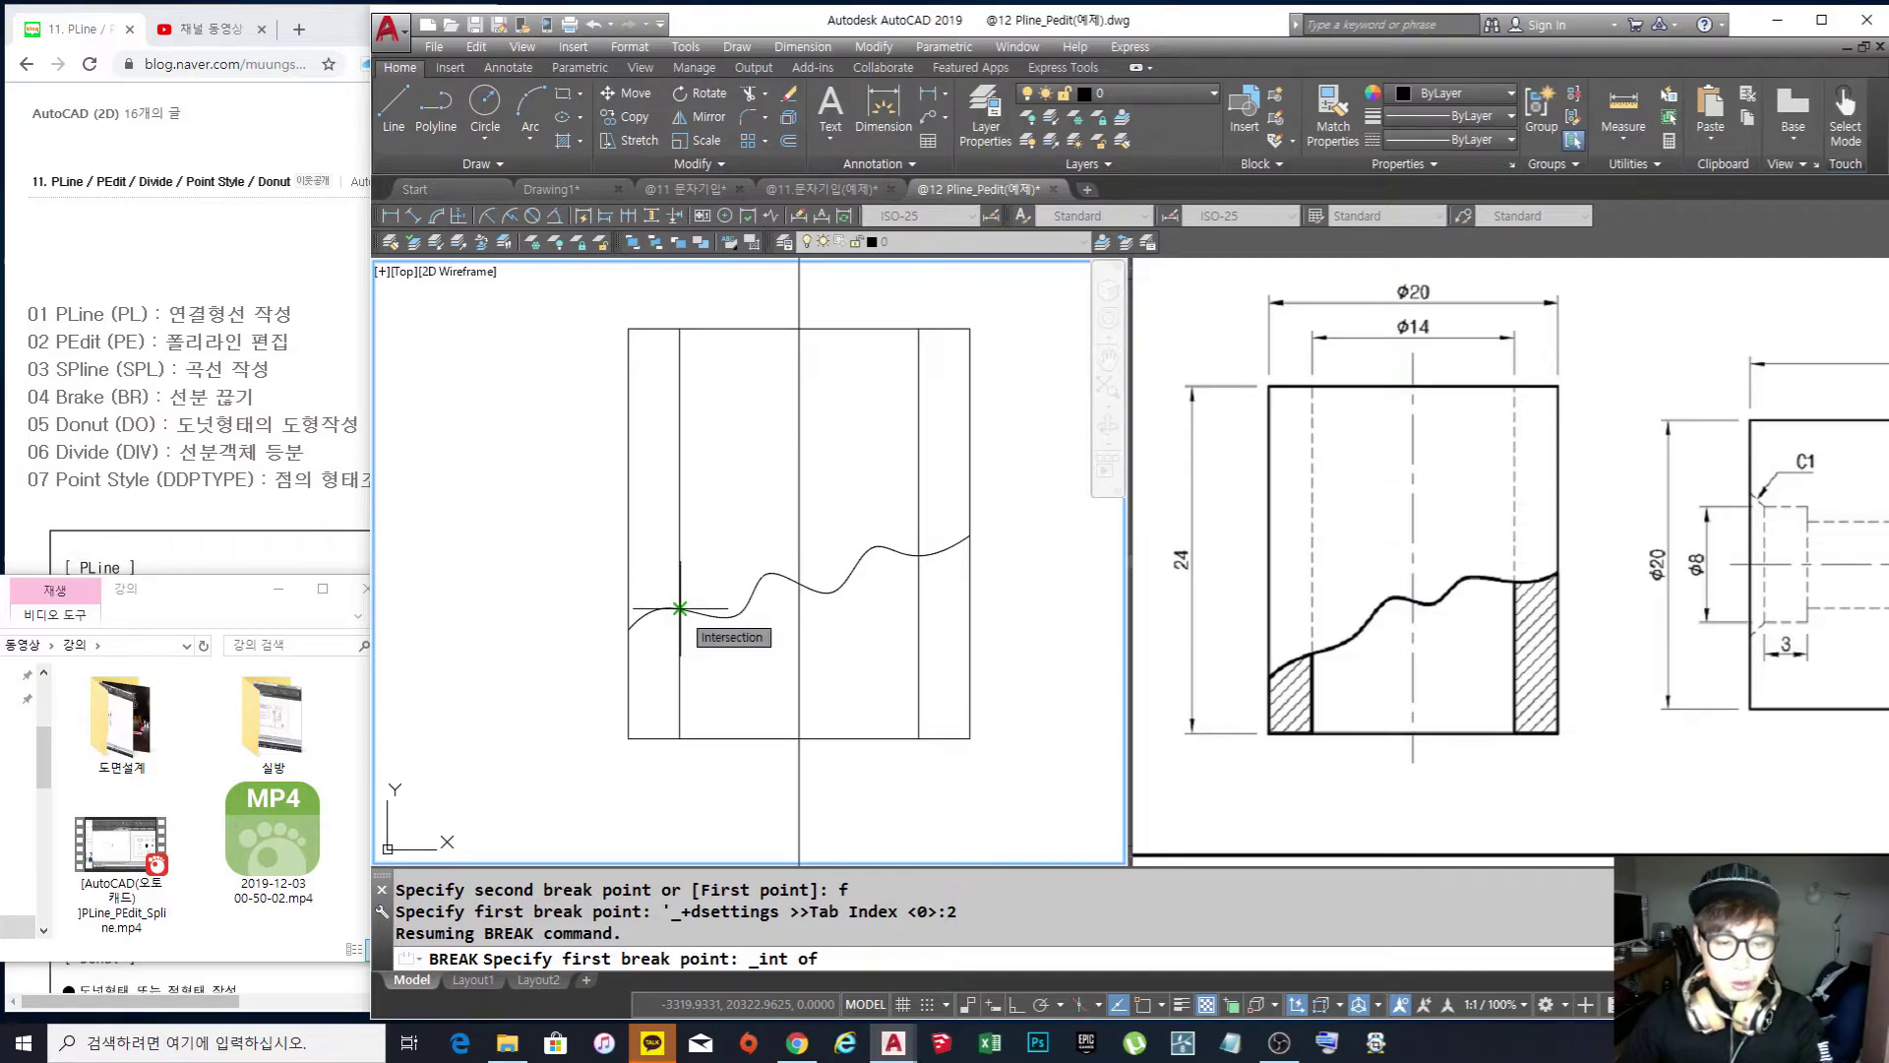
pyautogui.click(680, 609)
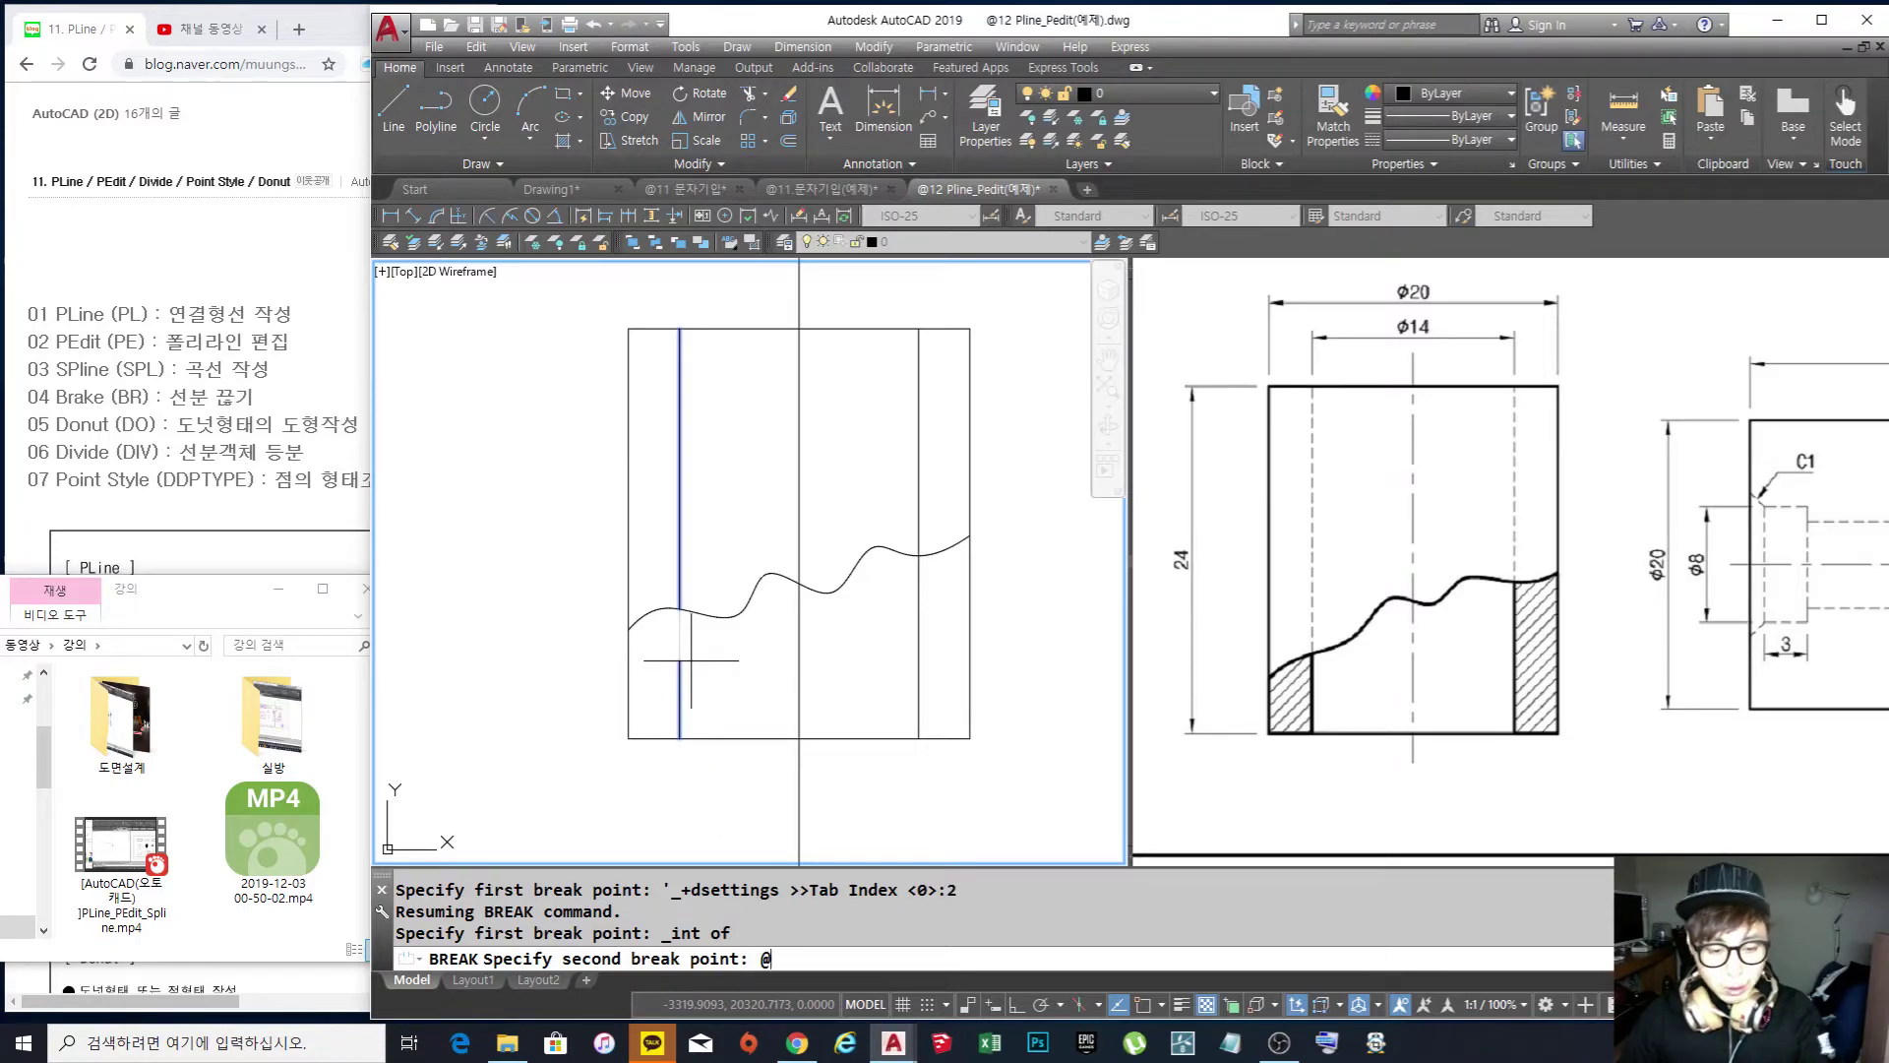
pyautogui.press('Return')
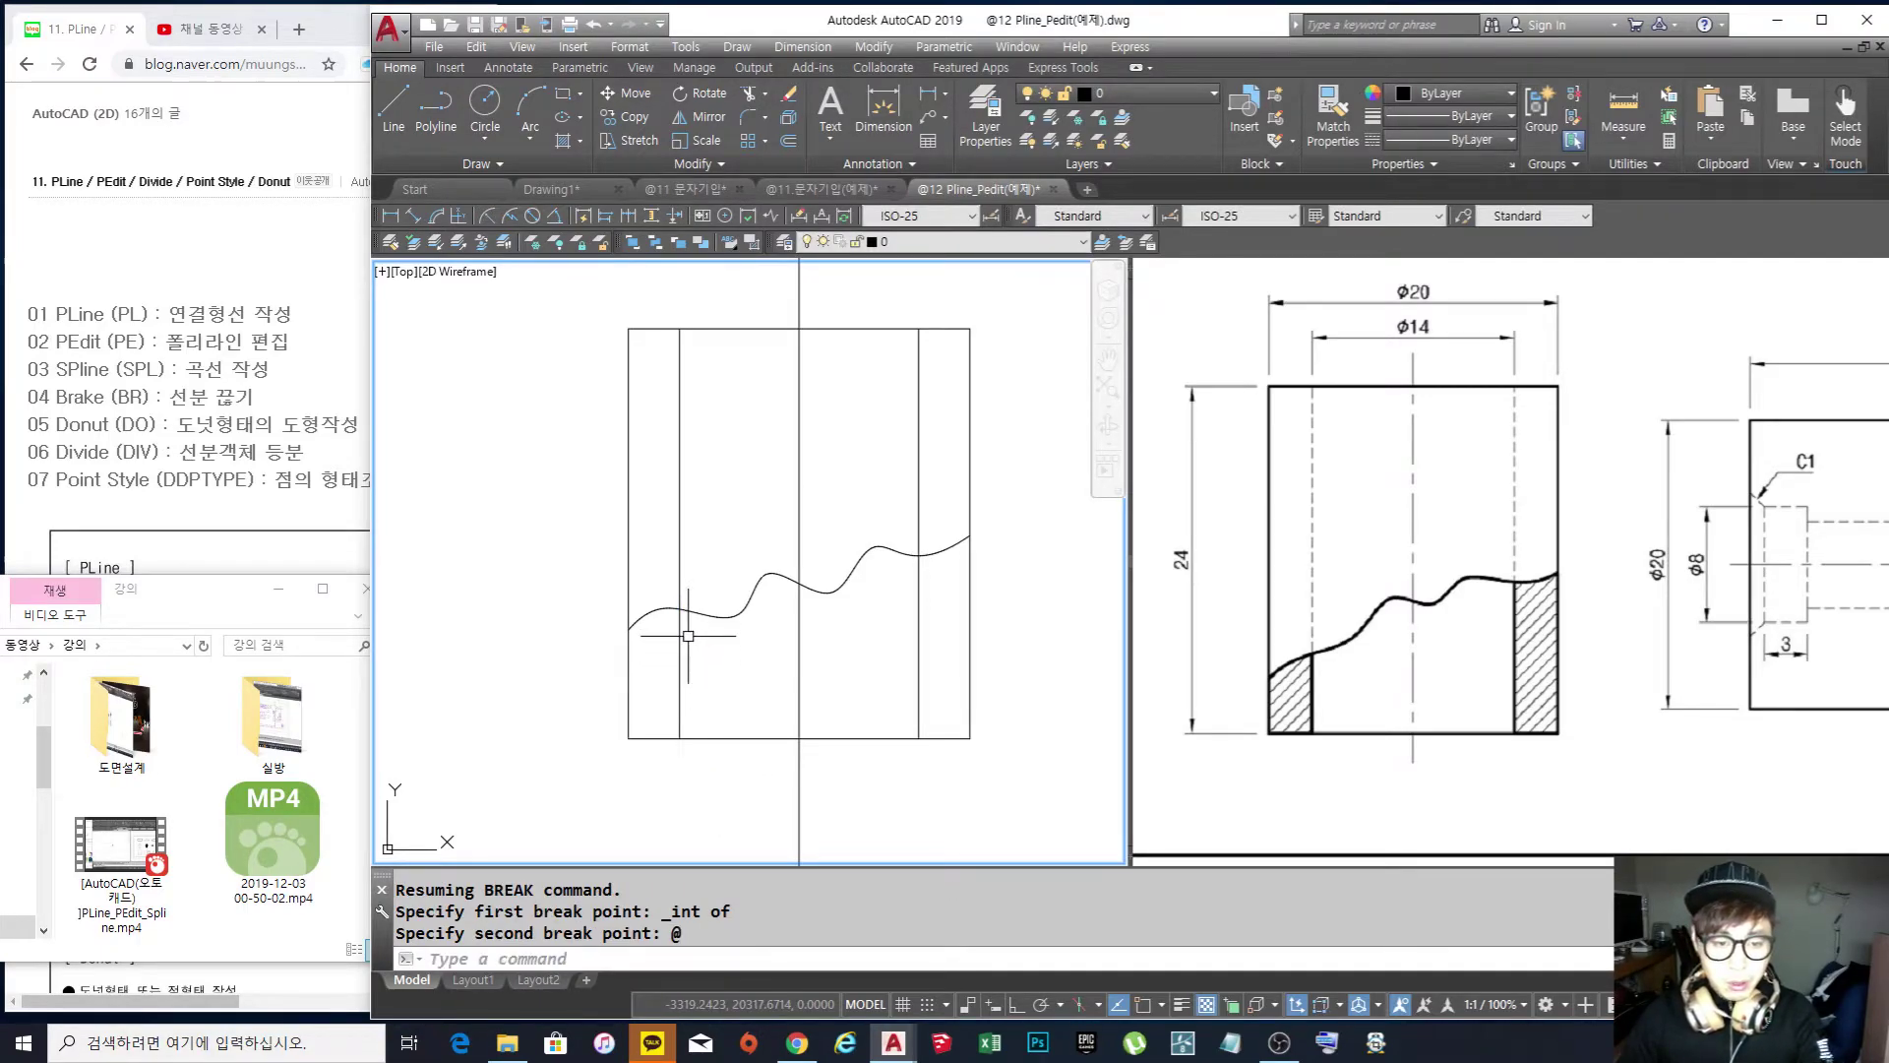
# Select both parts of the left inner bore line to check the split at the spline, and clear the selection
pyautogui.click(680, 683)
pyautogui.click(680, 551)
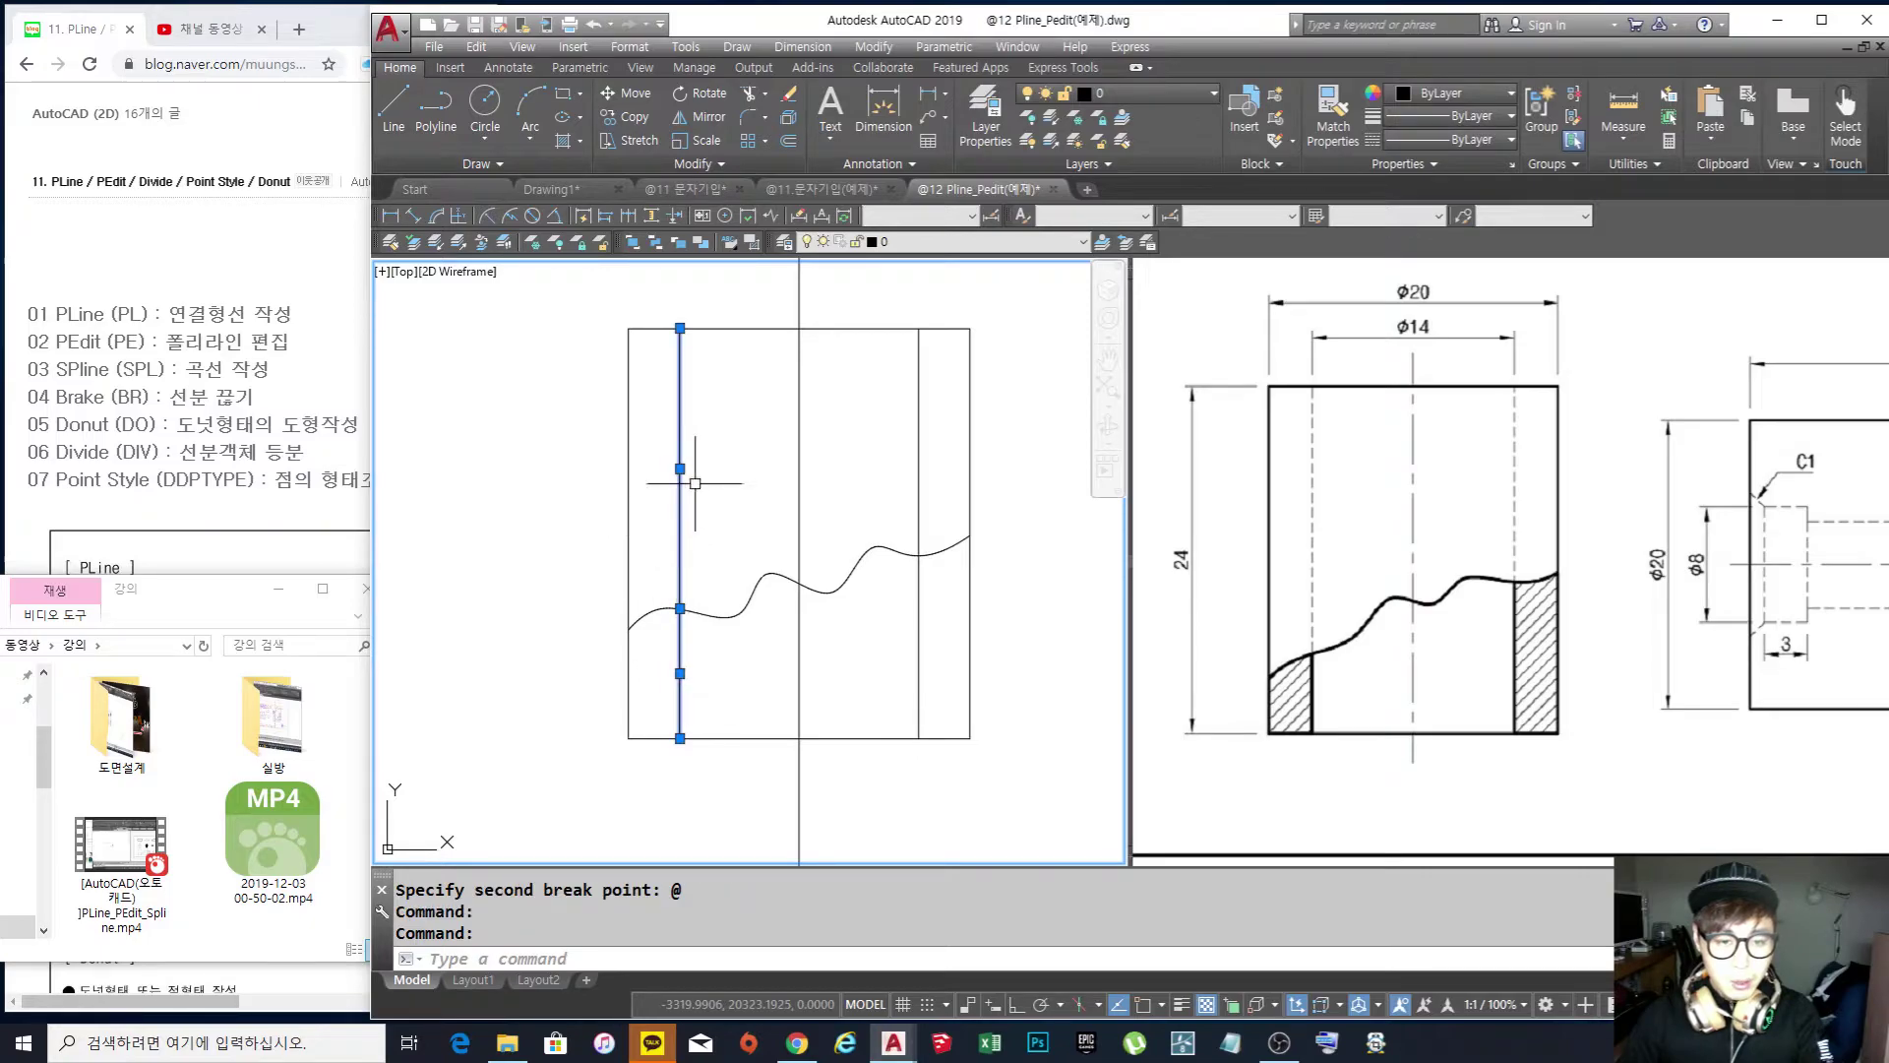
pyautogui.press('Escape')
pyautogui.press('Escape')
pyautogui.press('Escape')
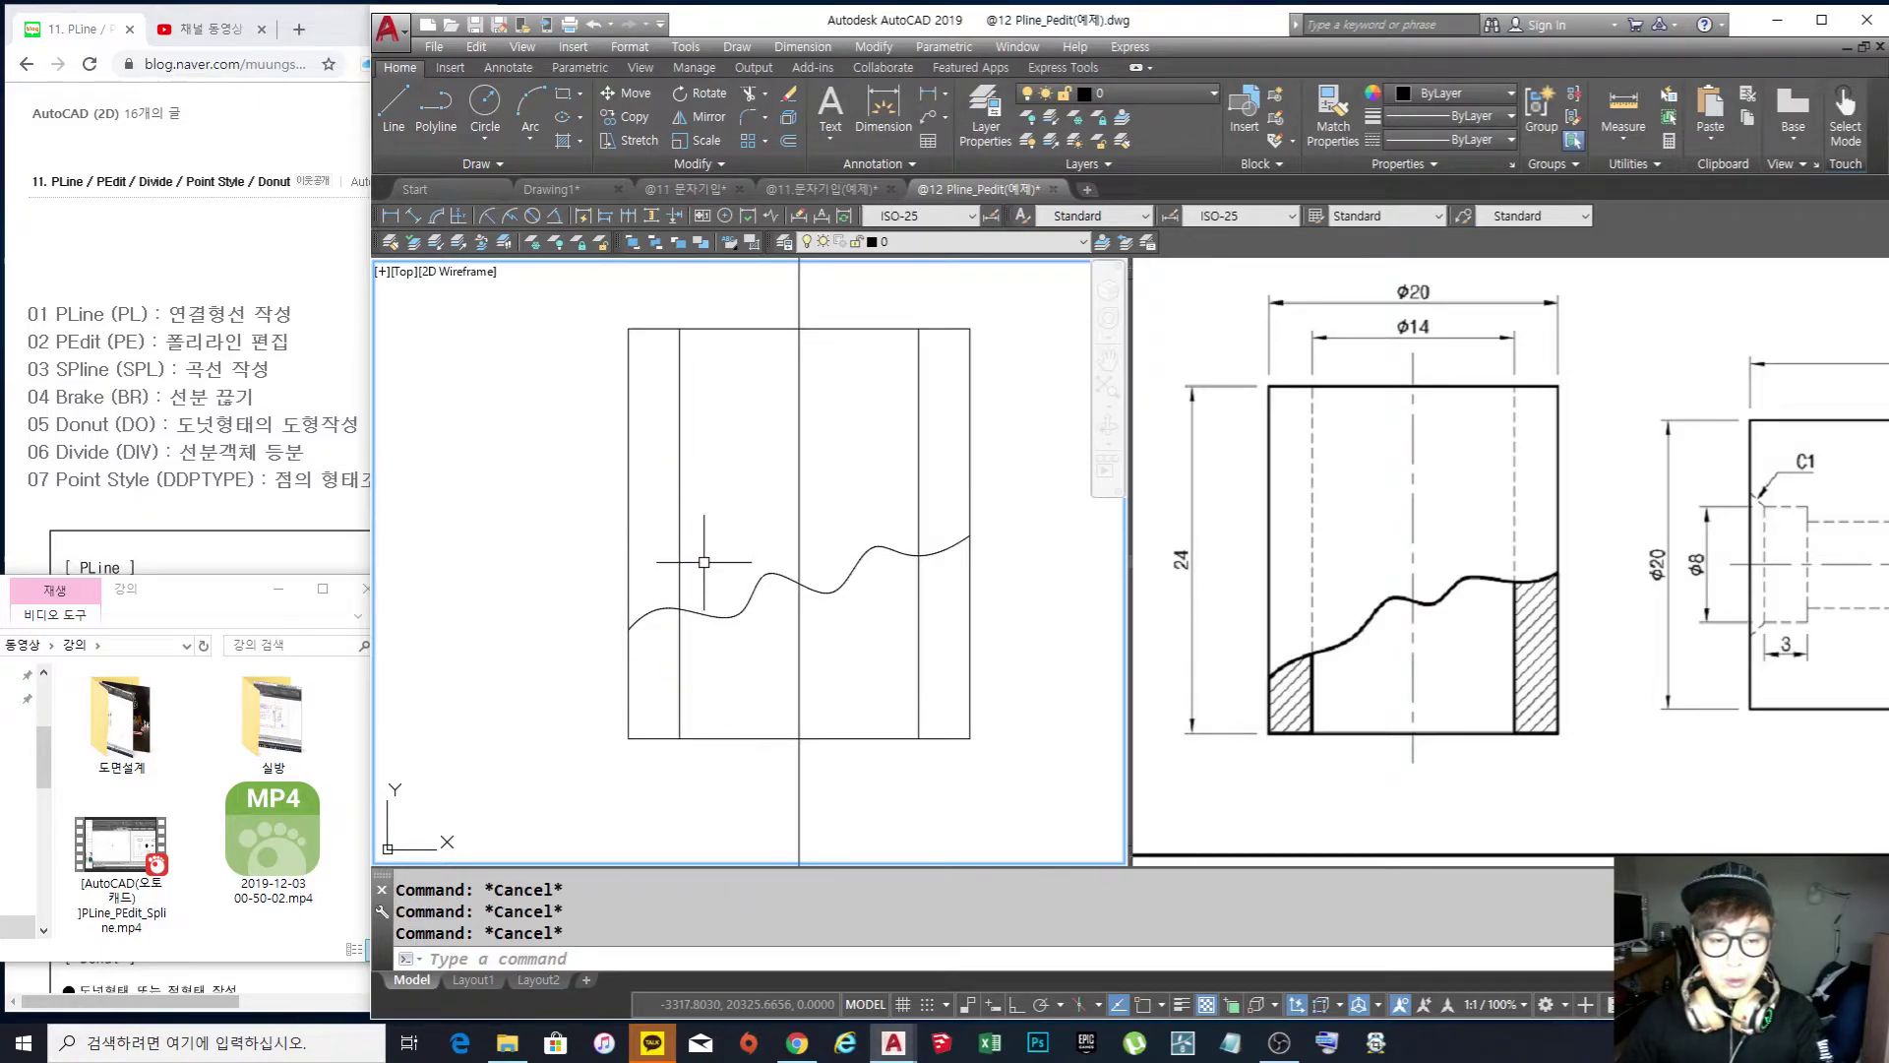
# Try erasing the part of the left inner bore line above the spline, and undo the erase
pyautogui.write('e')
pyautogui.press('Return')
pyautogui.click(718, 536)
pyautogui.click(657, 576)
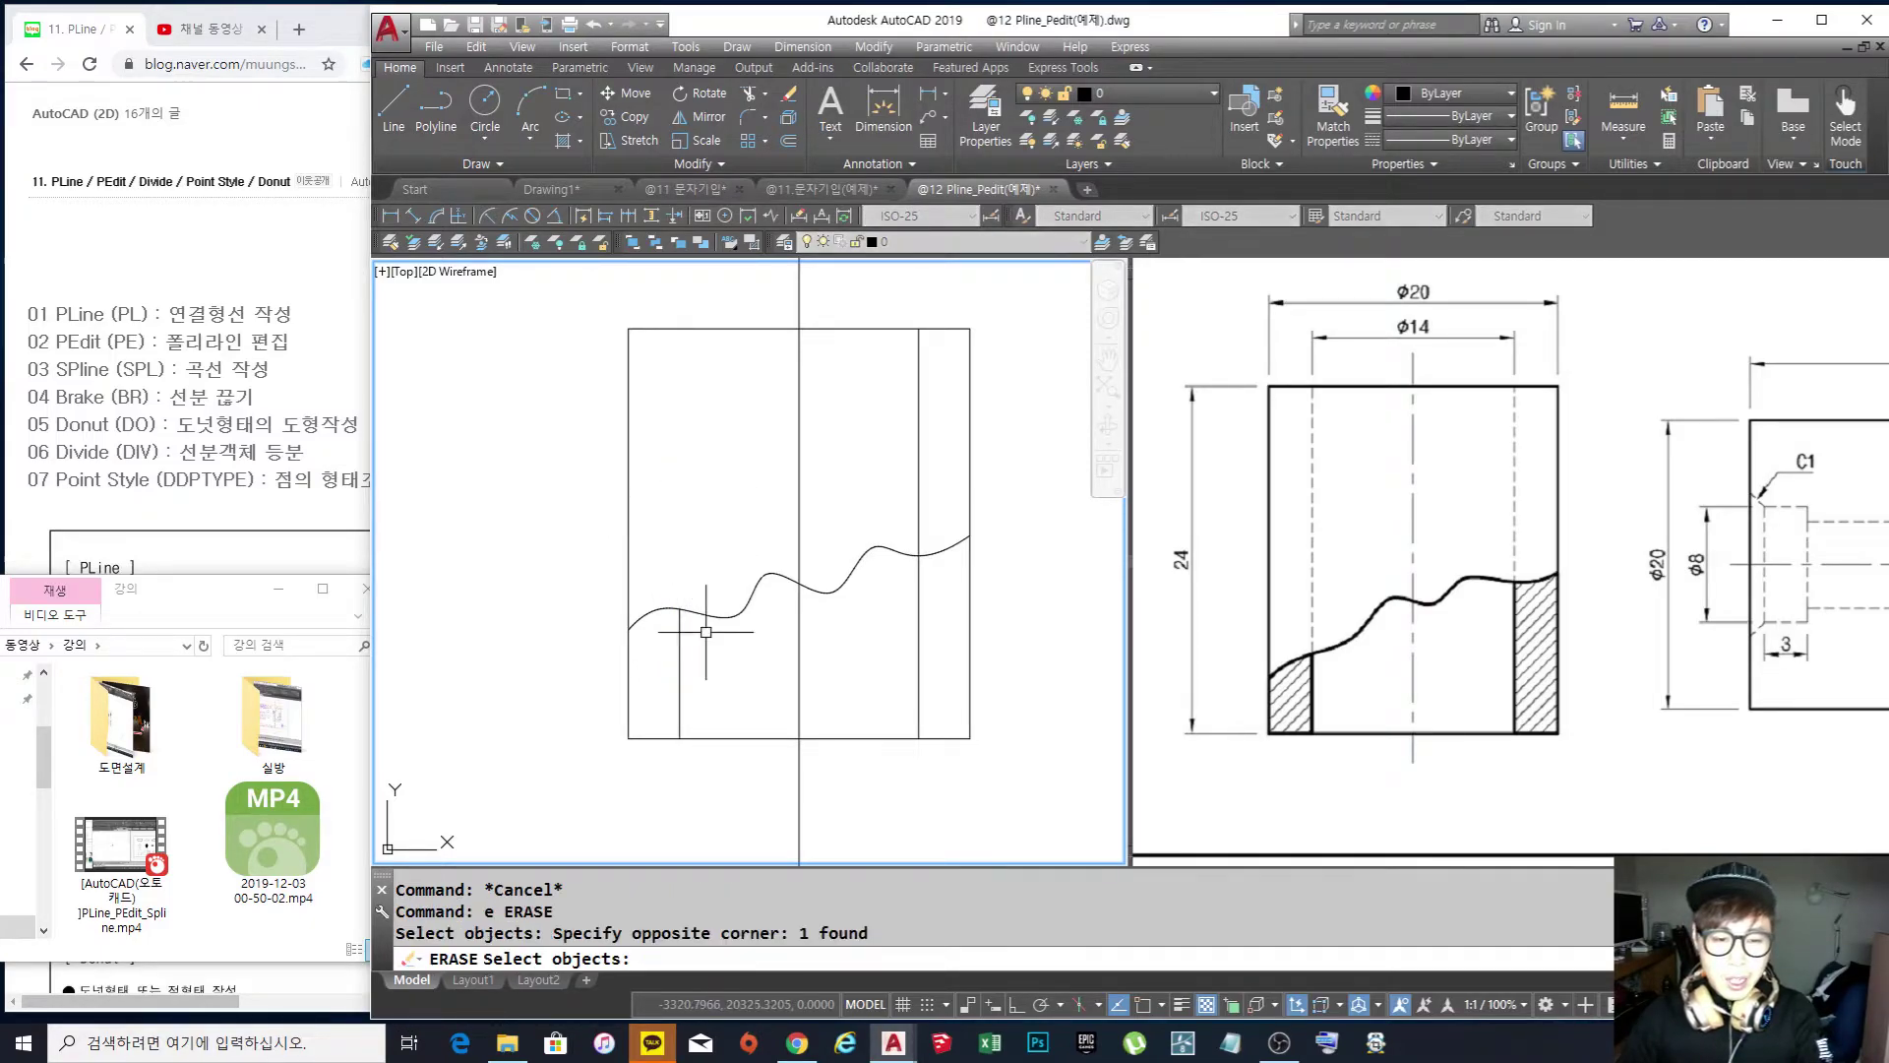
pyautogui.press('Return')
pyautogui.press('Return')
pyautogui.press('Escape')
pyautogui.press('Escape')
pyautogui.hotkey('ctrl', 'z')
pyautogui.hotkey('ctrl', 'z')
# Try to trim the lower part of the broken left inner bore line against the spline
pyautogui.write('tr')
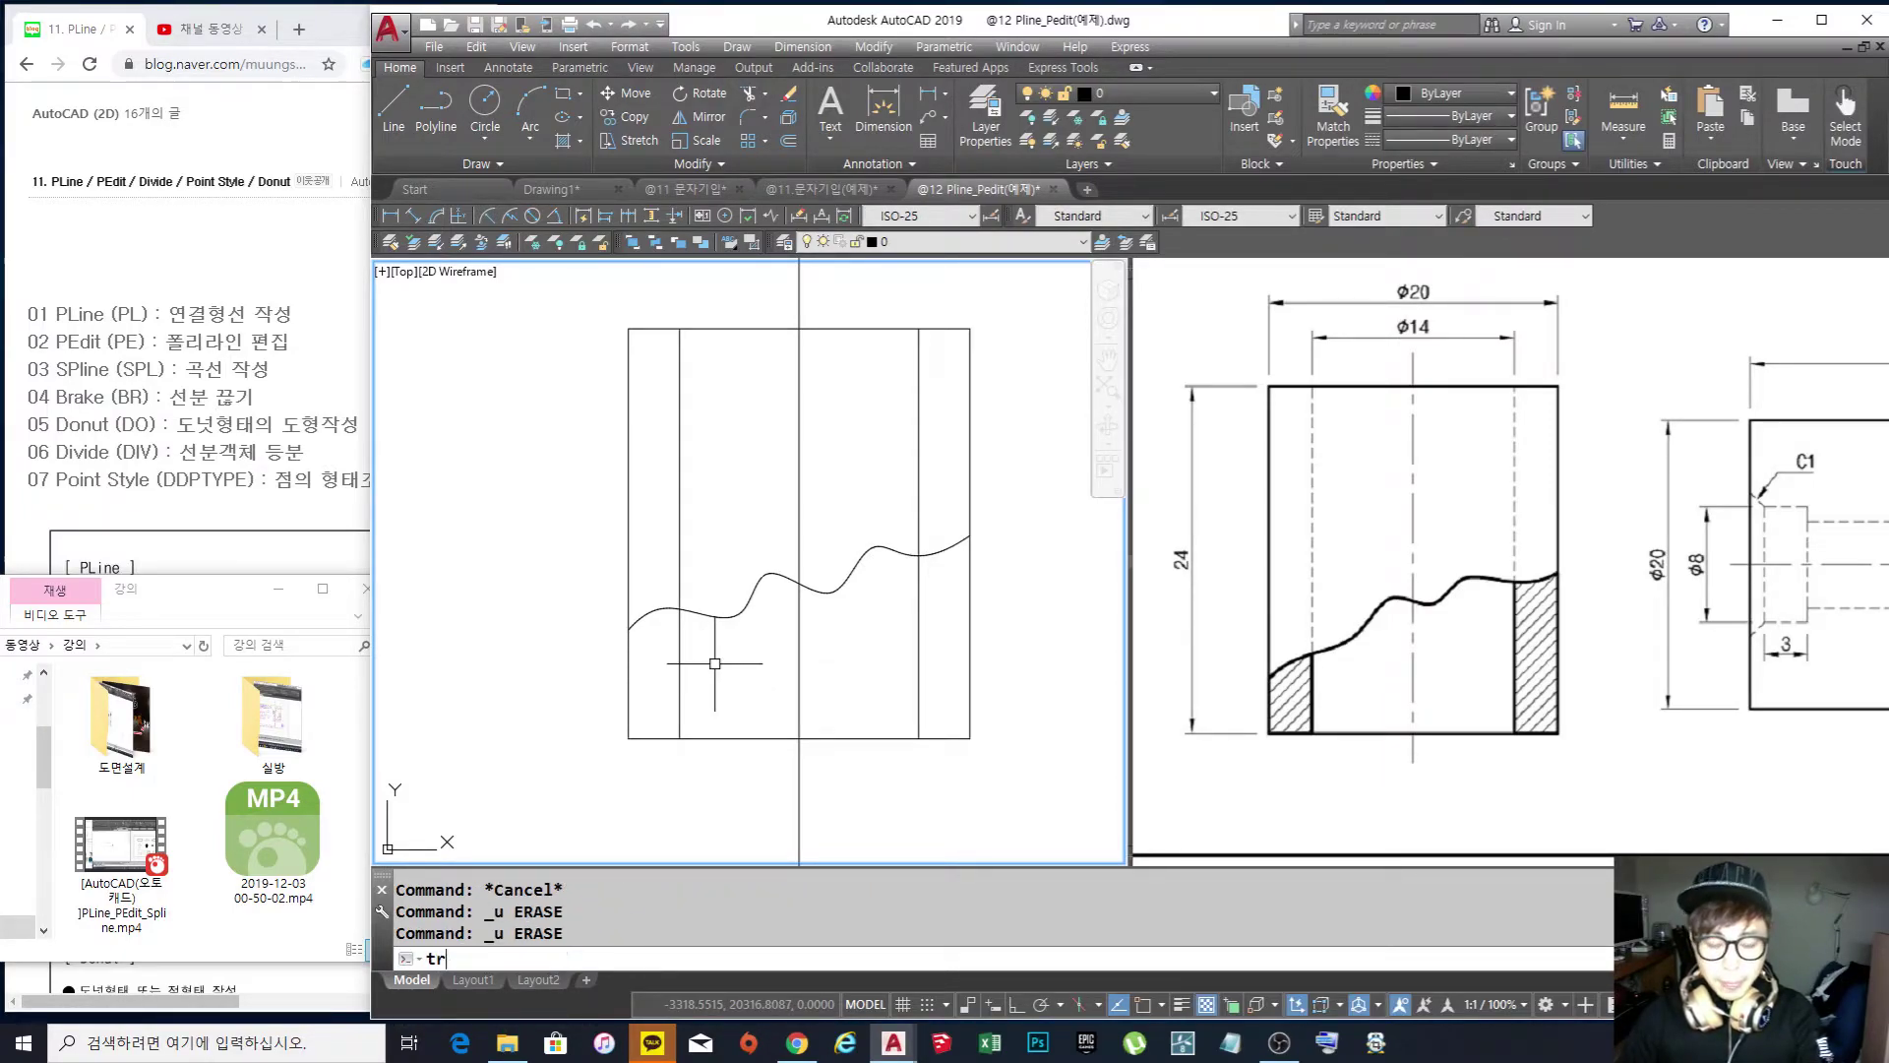
pyautogui.press('Return')
pyautogui.click(715, 661)
pyautogui.click(697, 589)
pyautogui.press('Return')
pyautogui.click(702, 671)
pyautogui.click(635, 654)
pyautogui.press('Escape')
pyautogui.press('Escape')
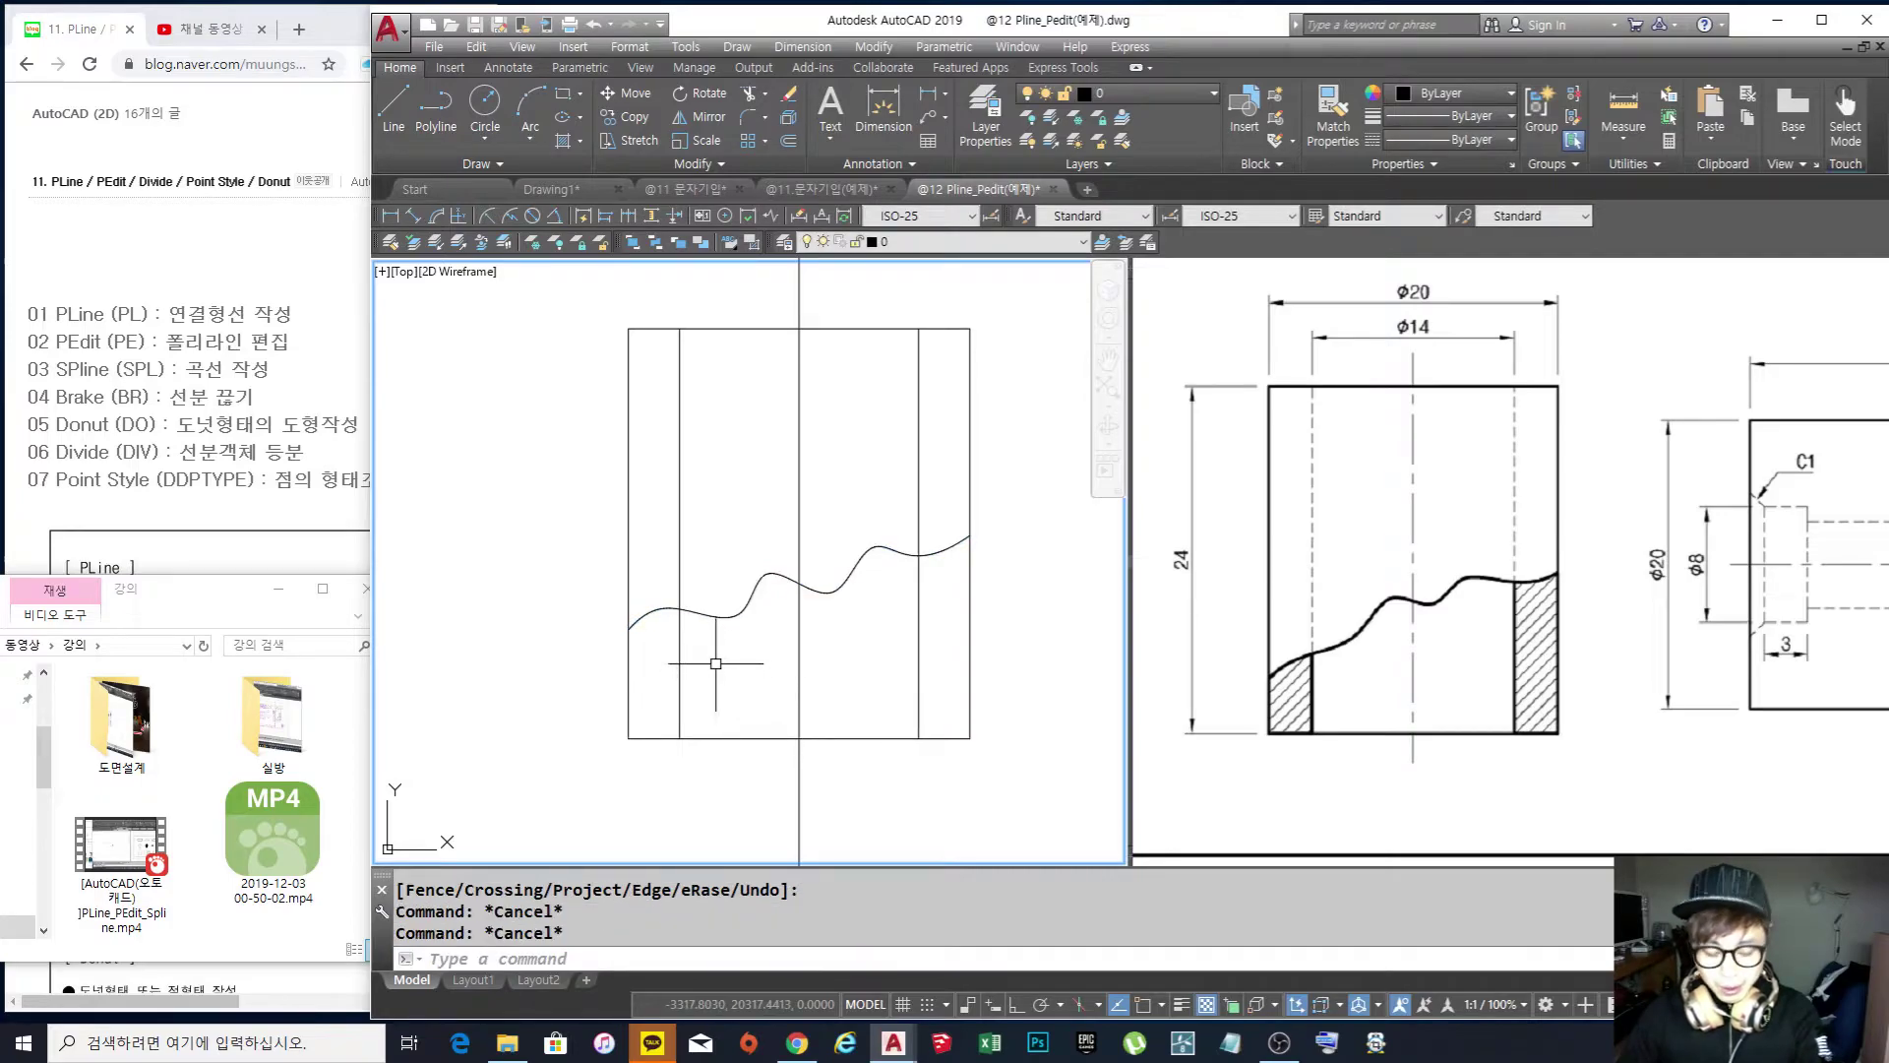
# Undo the trial trim and the Break on the left inner bore line
pyautogui.hotkey('ctrl', 'z')
pyautogui.hotkey('ctrl', 'z')
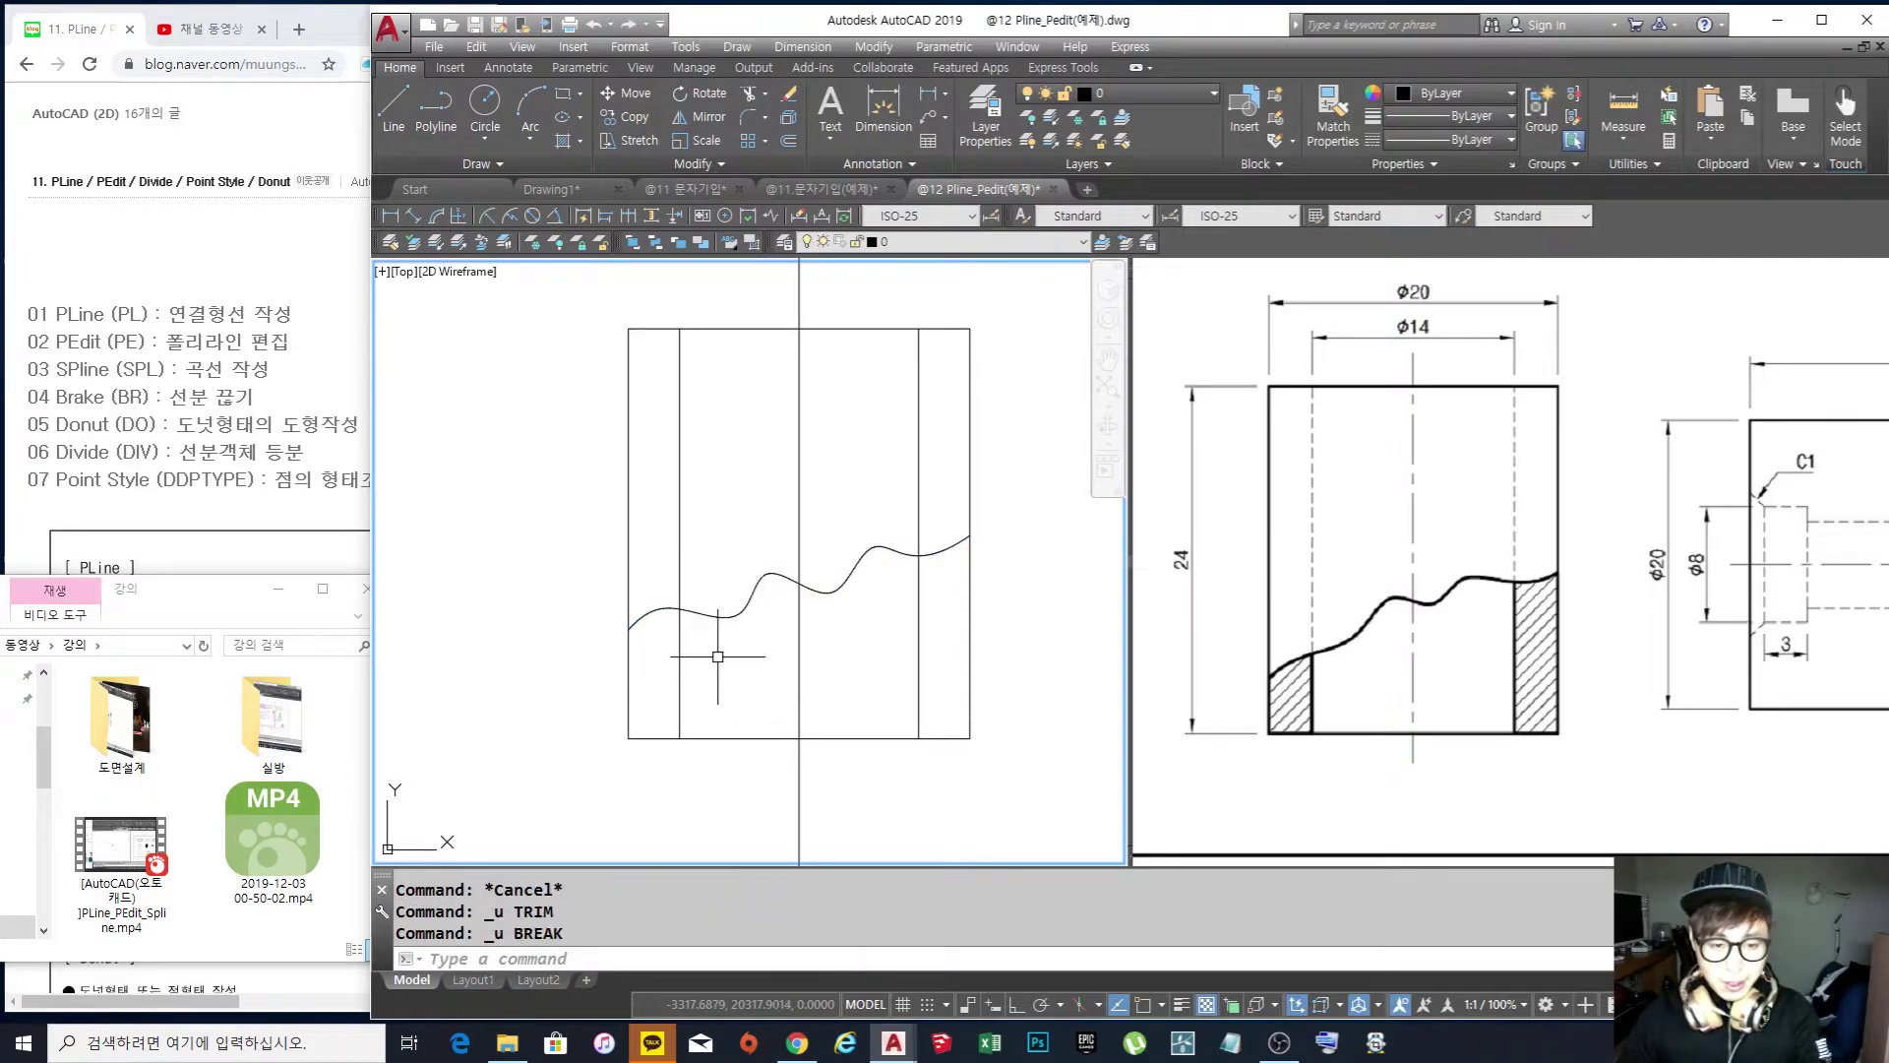
pyautogui.hotkey('ctrl', 'z')
pyautogui.click(695, 668)
pyautogui.press('Escape')
pyautogui.press('Escape')
pyautogui.press('Escape')
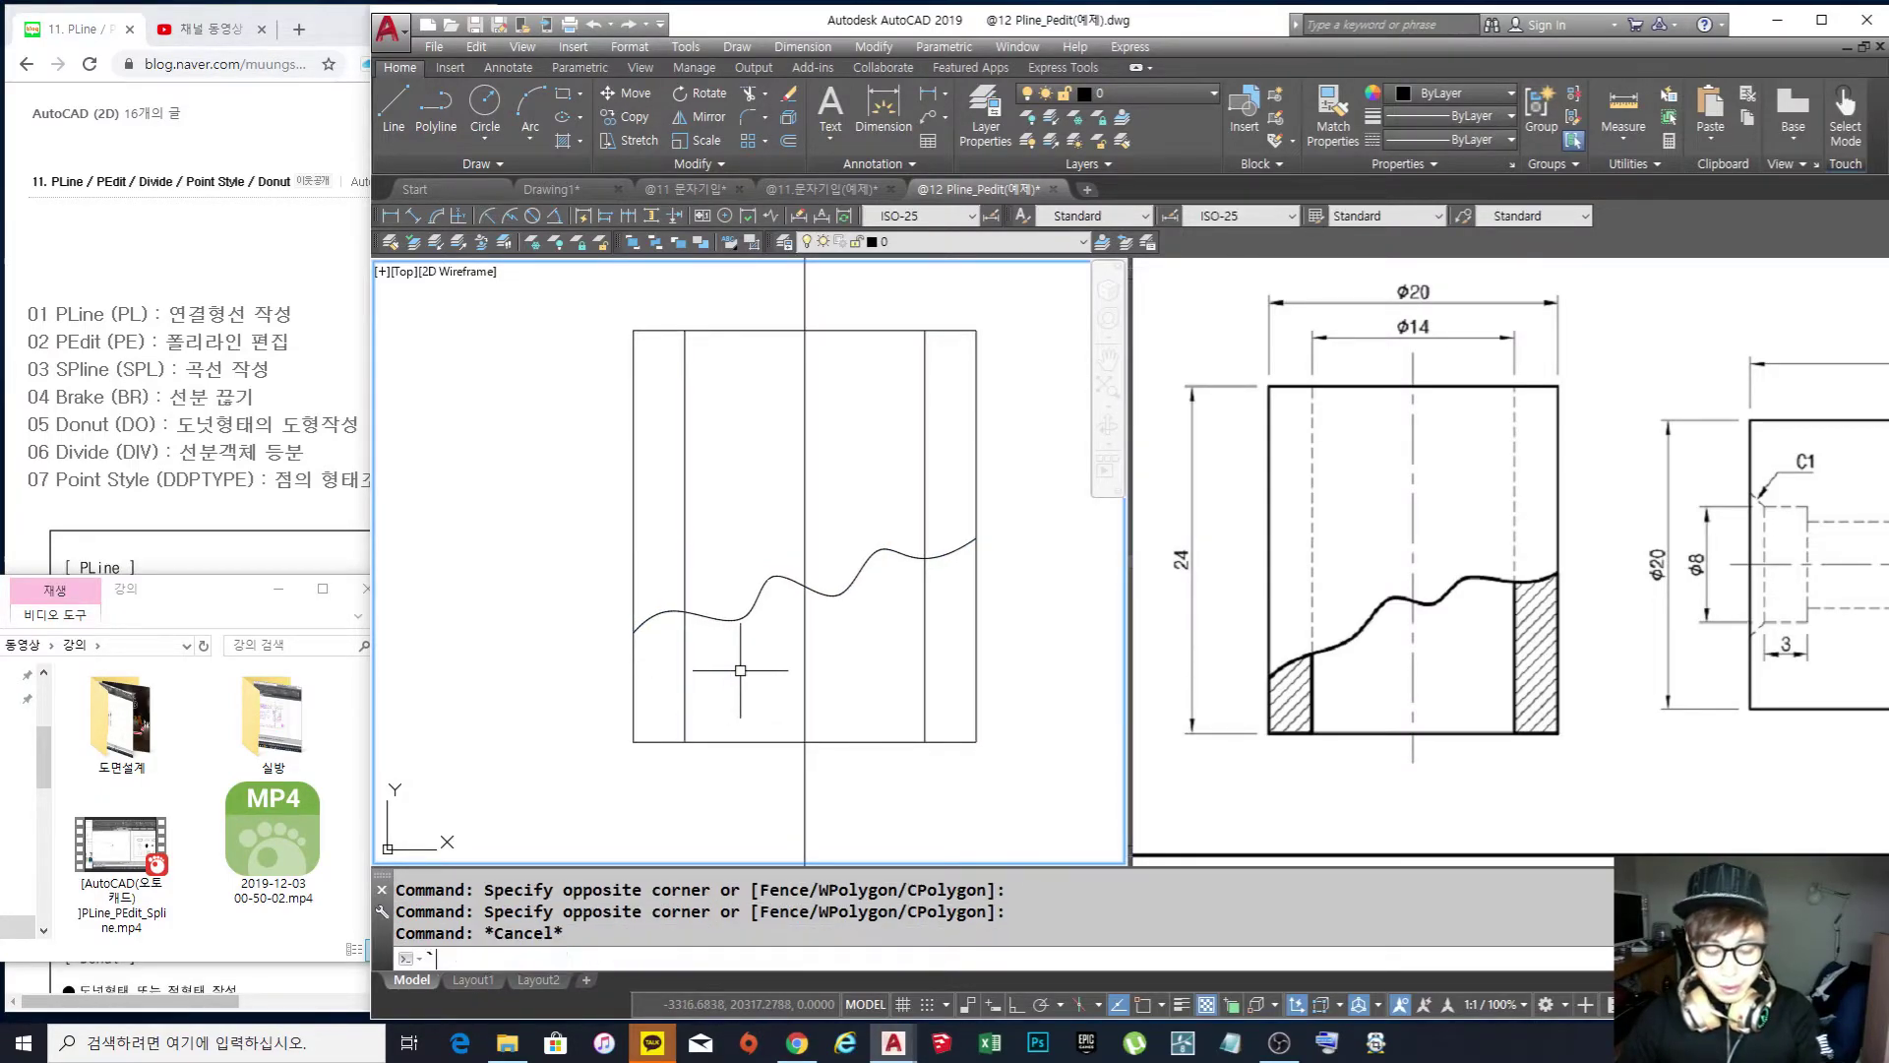
# Trim away the left inner bore line below the spline, using the spline as the cutting edge
pyautogui.write('tr')
pyautogui.press('space')
pyautogui.click(766, 657)
pyautogui.click(724, 608)
pyautogui.press('space')
pyautogui.click(716, 643)
pyautogui.click(670, 658)
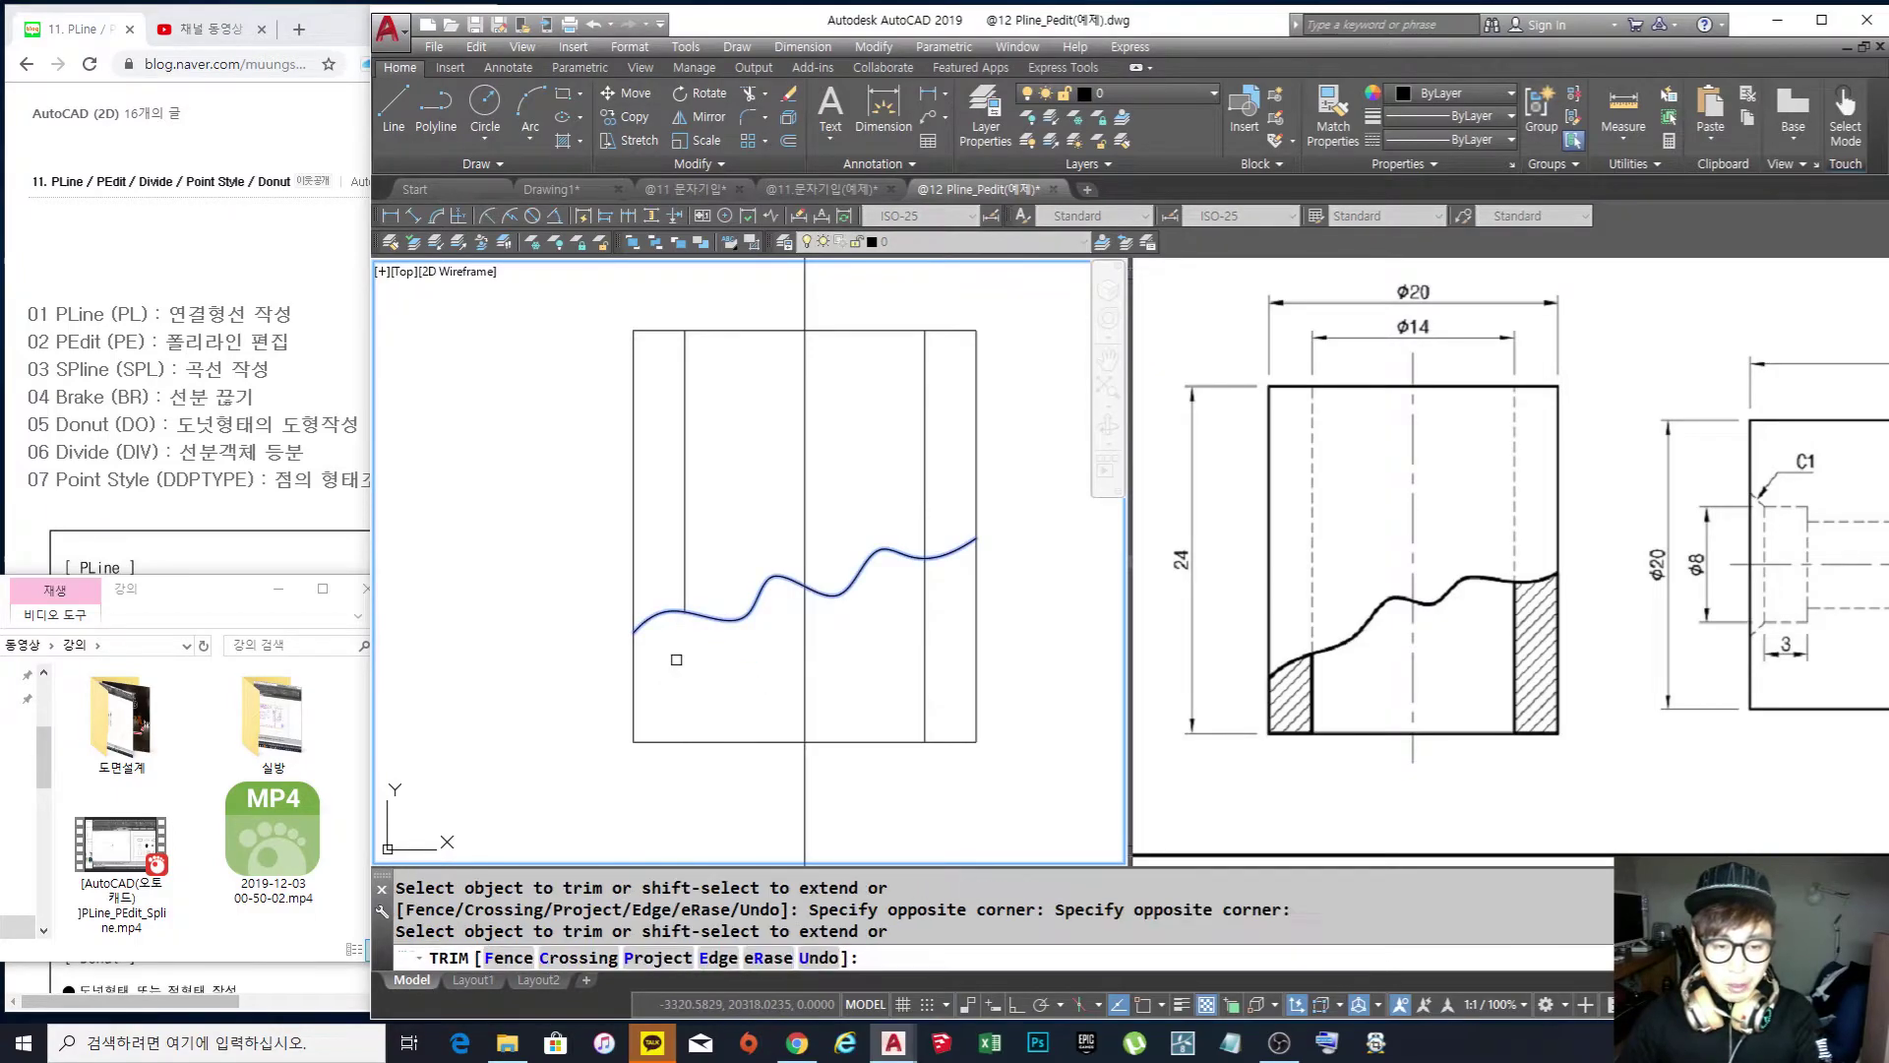
pyautogui.press('space')
pyautogui.write('k')
pyautogui.press('Escape')
pyautogui.press('Escape')
# With object snap and ortho on, draw a vertical line from the bore line's endpoint on the spline down past the rectangle's bottom edge
pyautogui.write('l')
pyautogui.press('space')
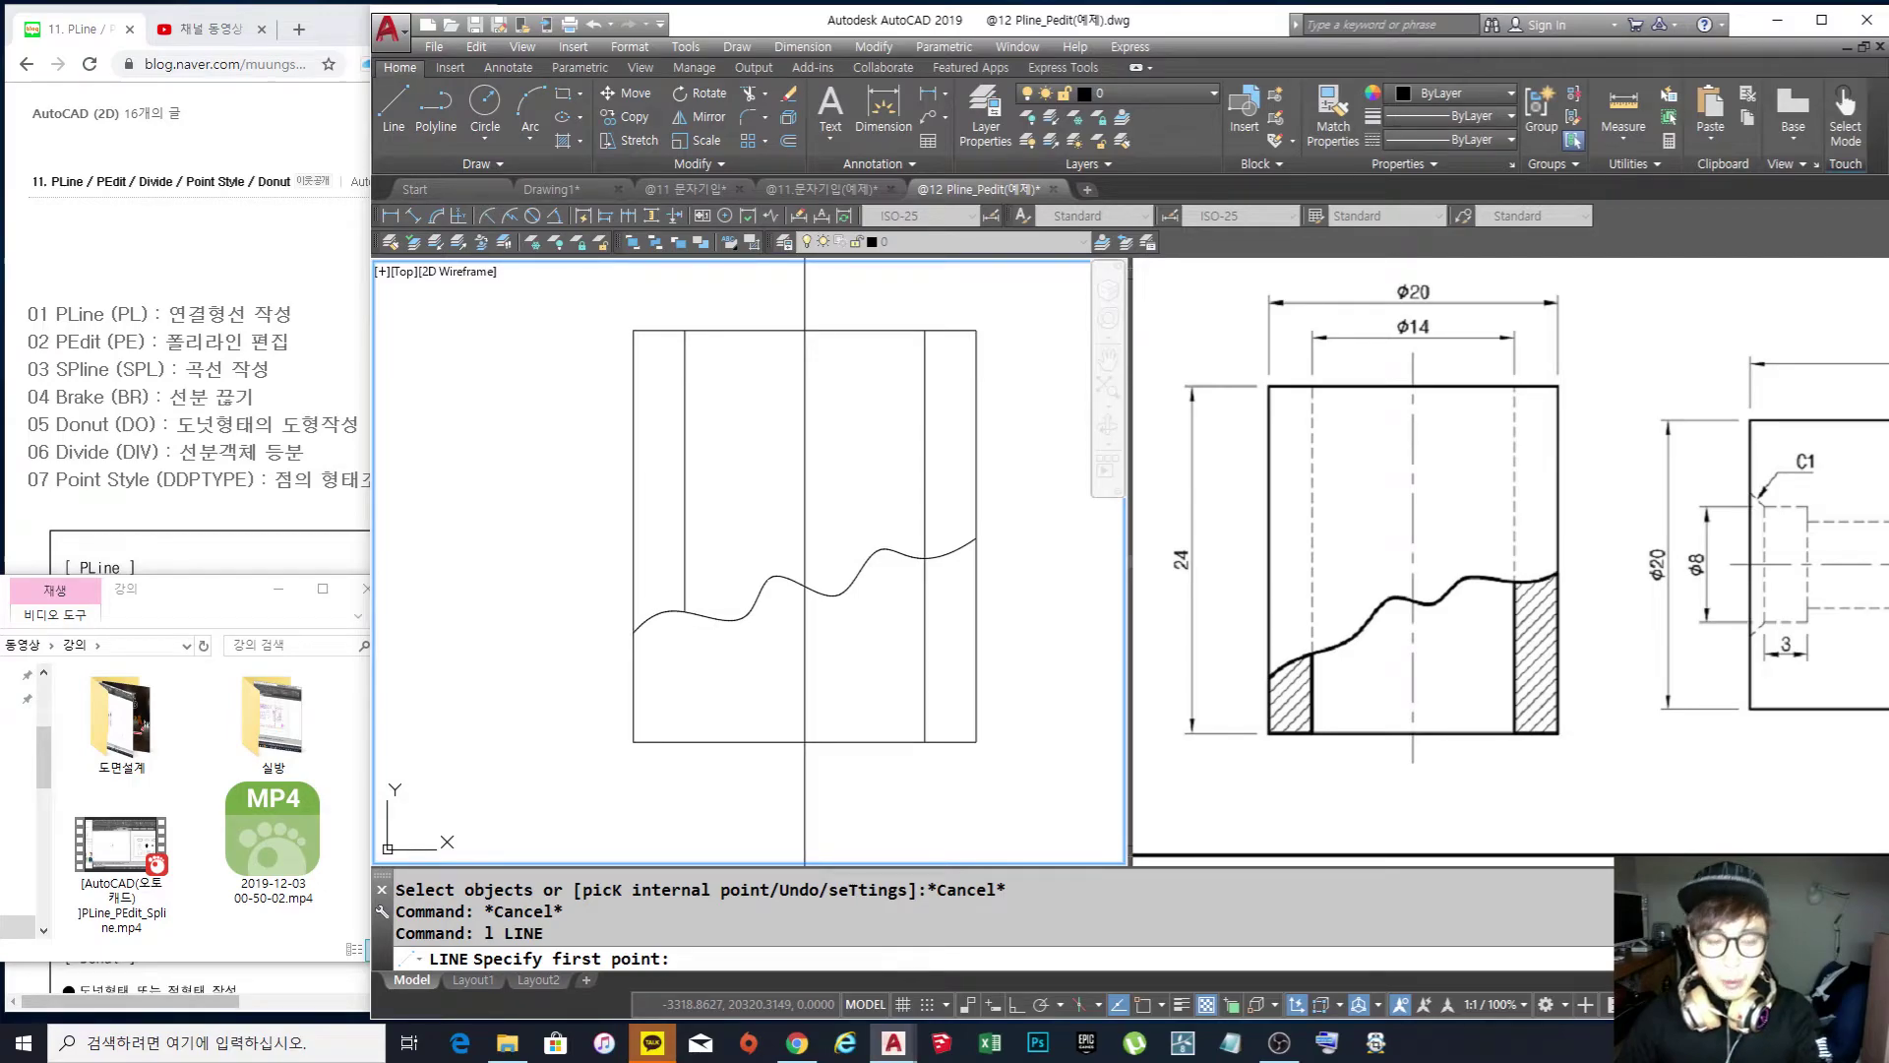
pyautogui.press('F3')
pyautogui.click(686, 612)
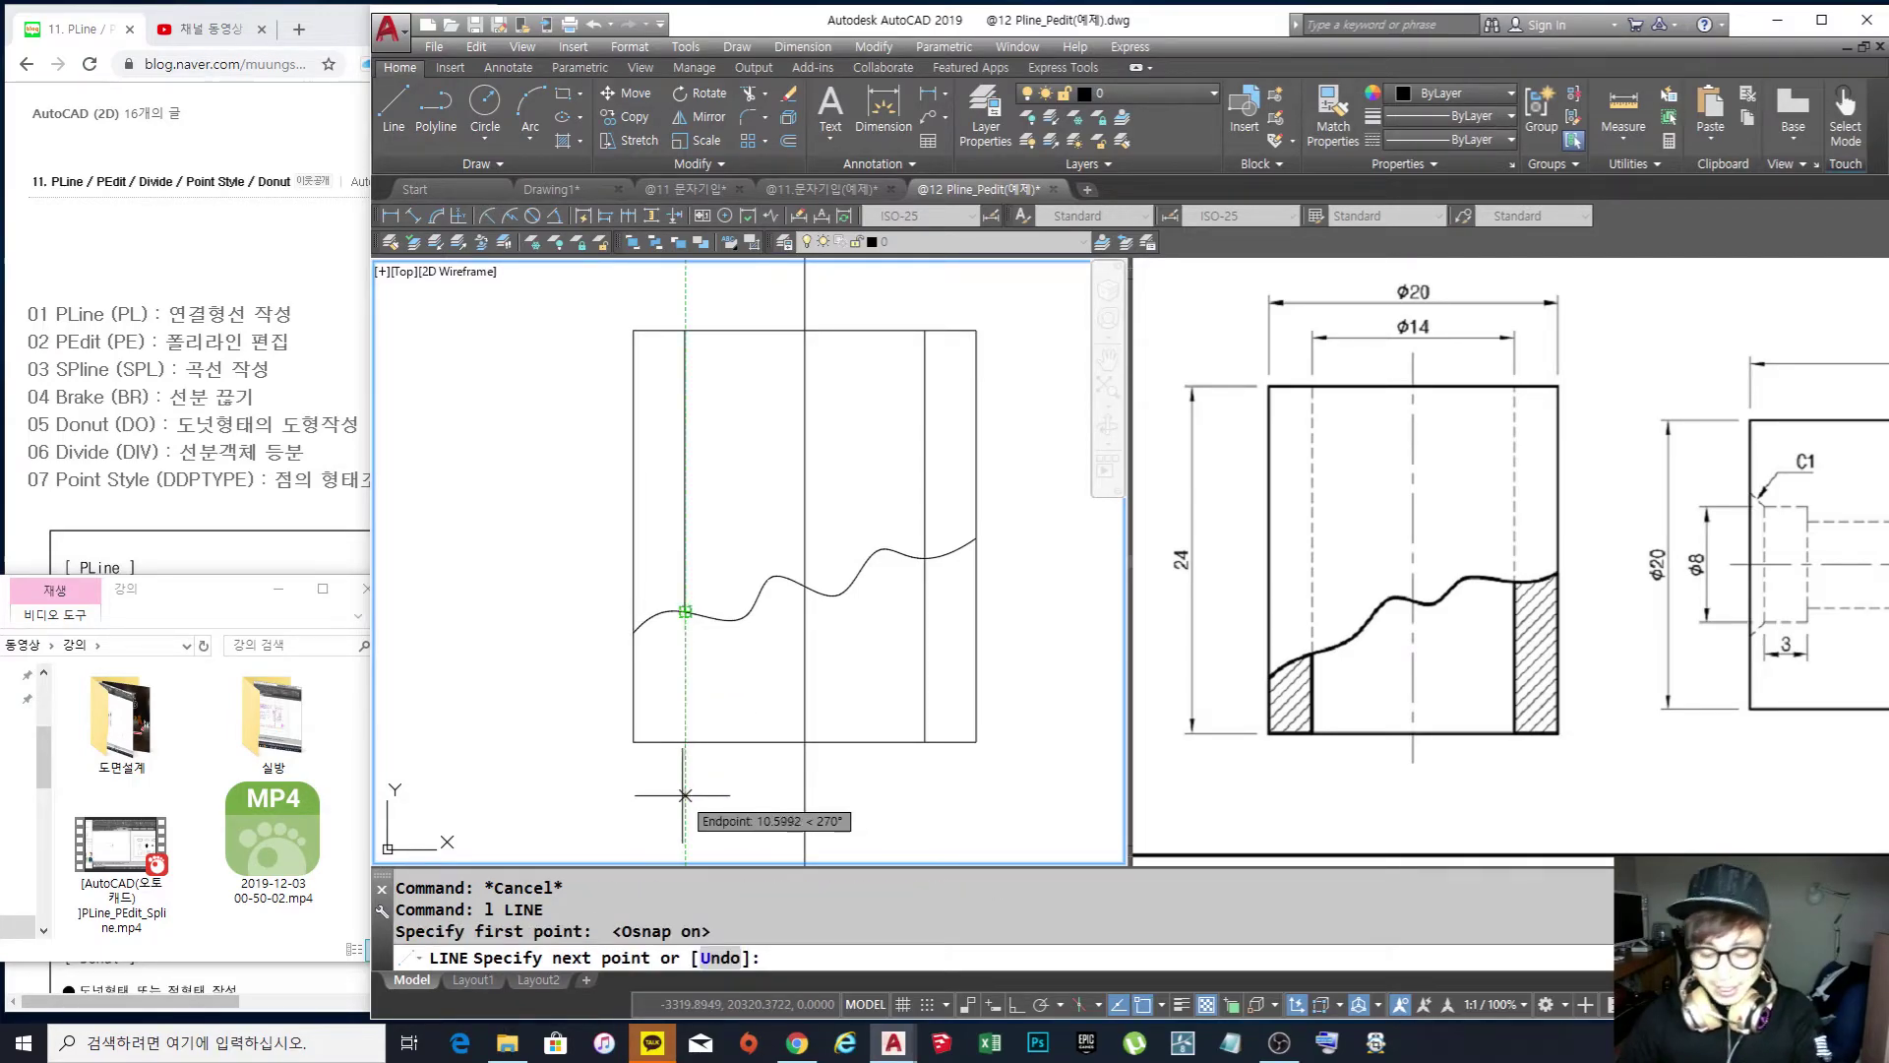
pyautogui.press('F8')
pyautogui.click(679, 792)
pyautogui.press('space')
# Trim the new line's overhang below the rectangle's bottom edge
pyautogui.write('tr')
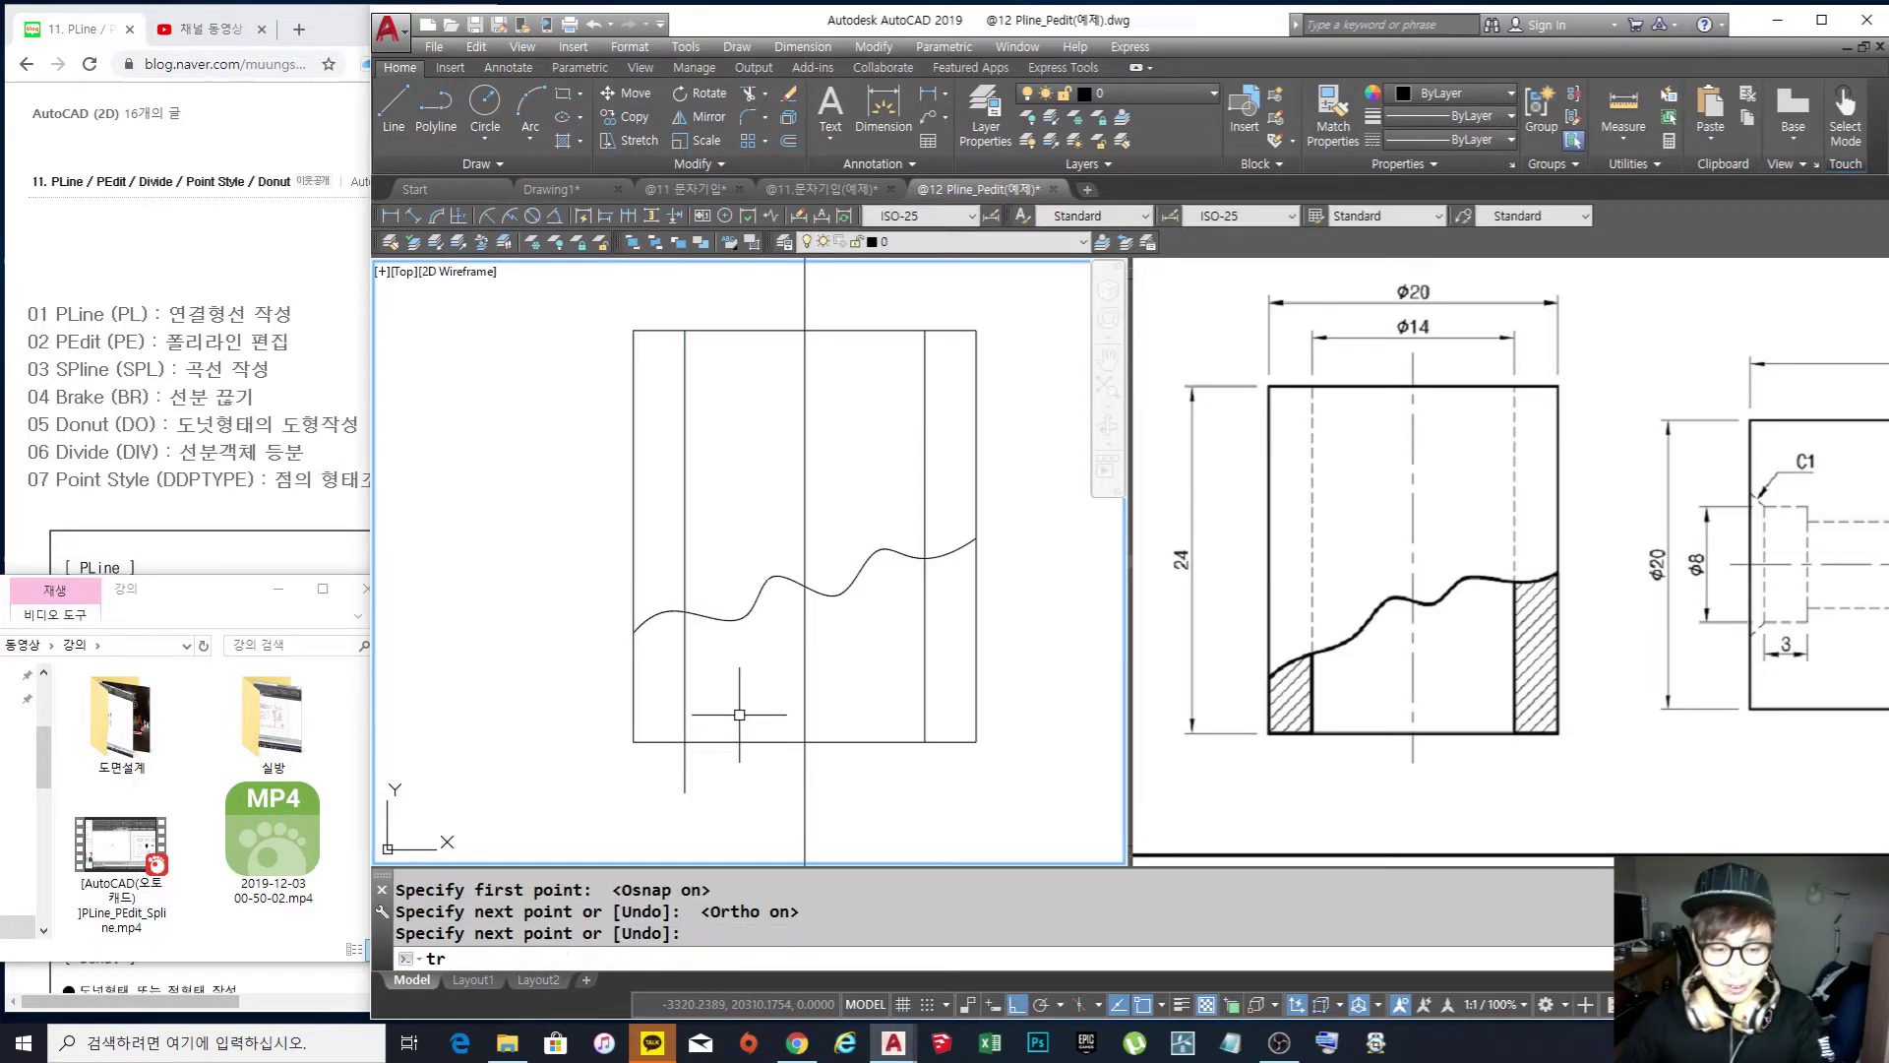
pyautogui.click(743, 767)
pyautogui.click(717, 730)
pyautogui.press('space')
pyautogui.click(721, 783)
pyautogui.click(651, 770)
pyautogui.press('Escape')
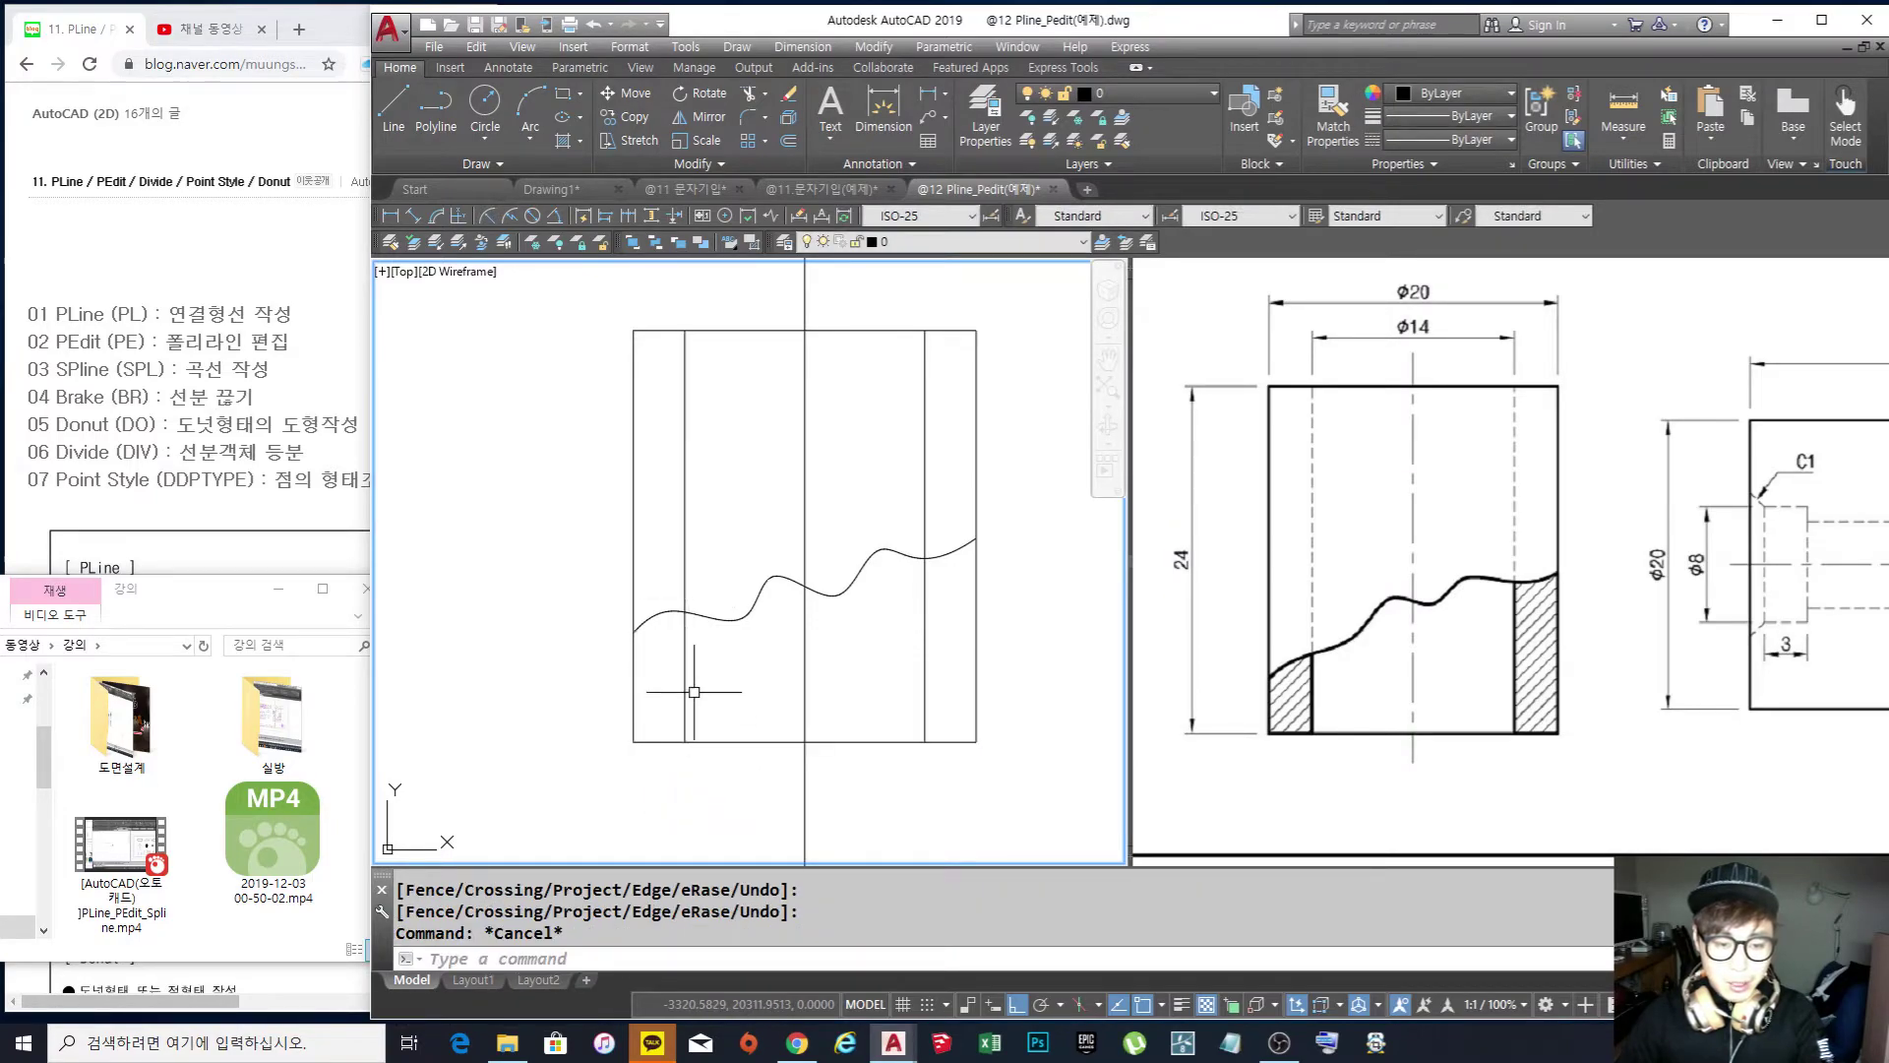
# Select the left inner bore line's parts above and below the spline to check that they are separate, and clear the selection
pyautogui.click(686, 655)
pyautogui.press('Delete')
pyautogui.moveTo(797, 637); pyautogui.dragTo(732, 642, button='middle')
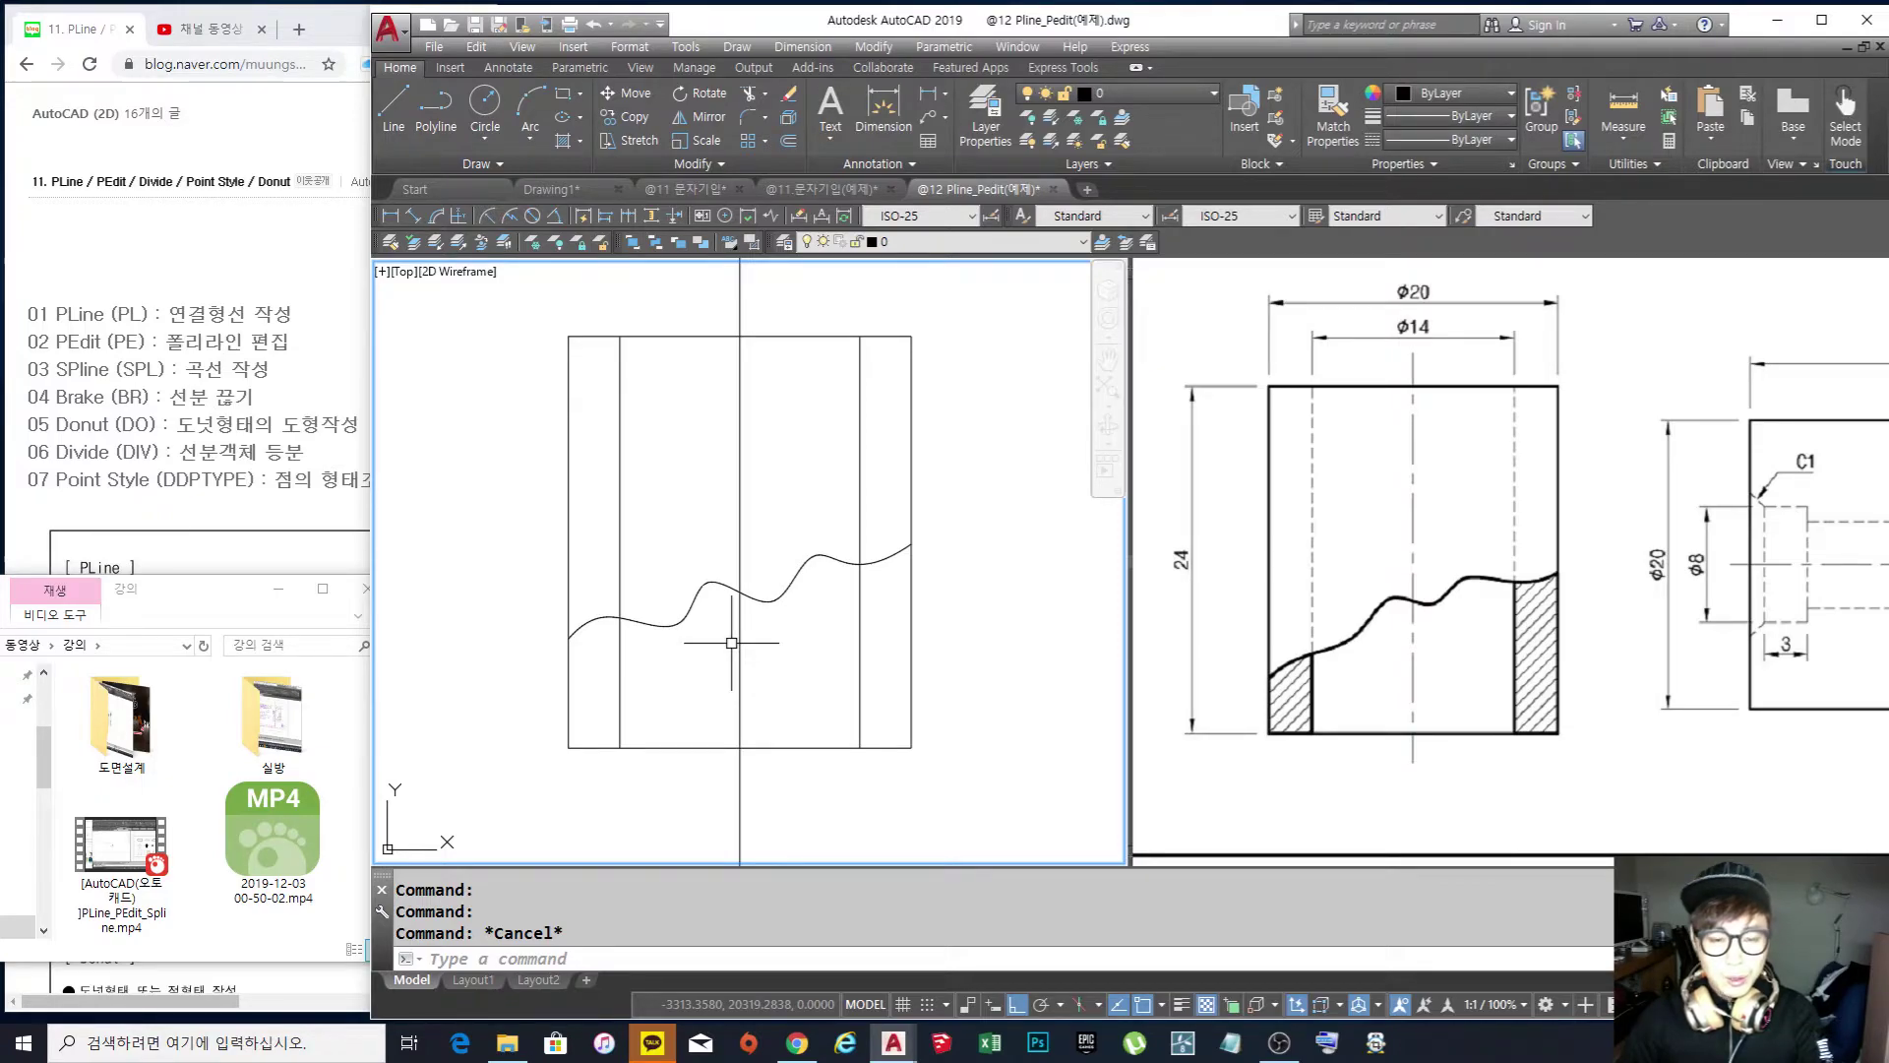
pyautogui.click(663, 591)
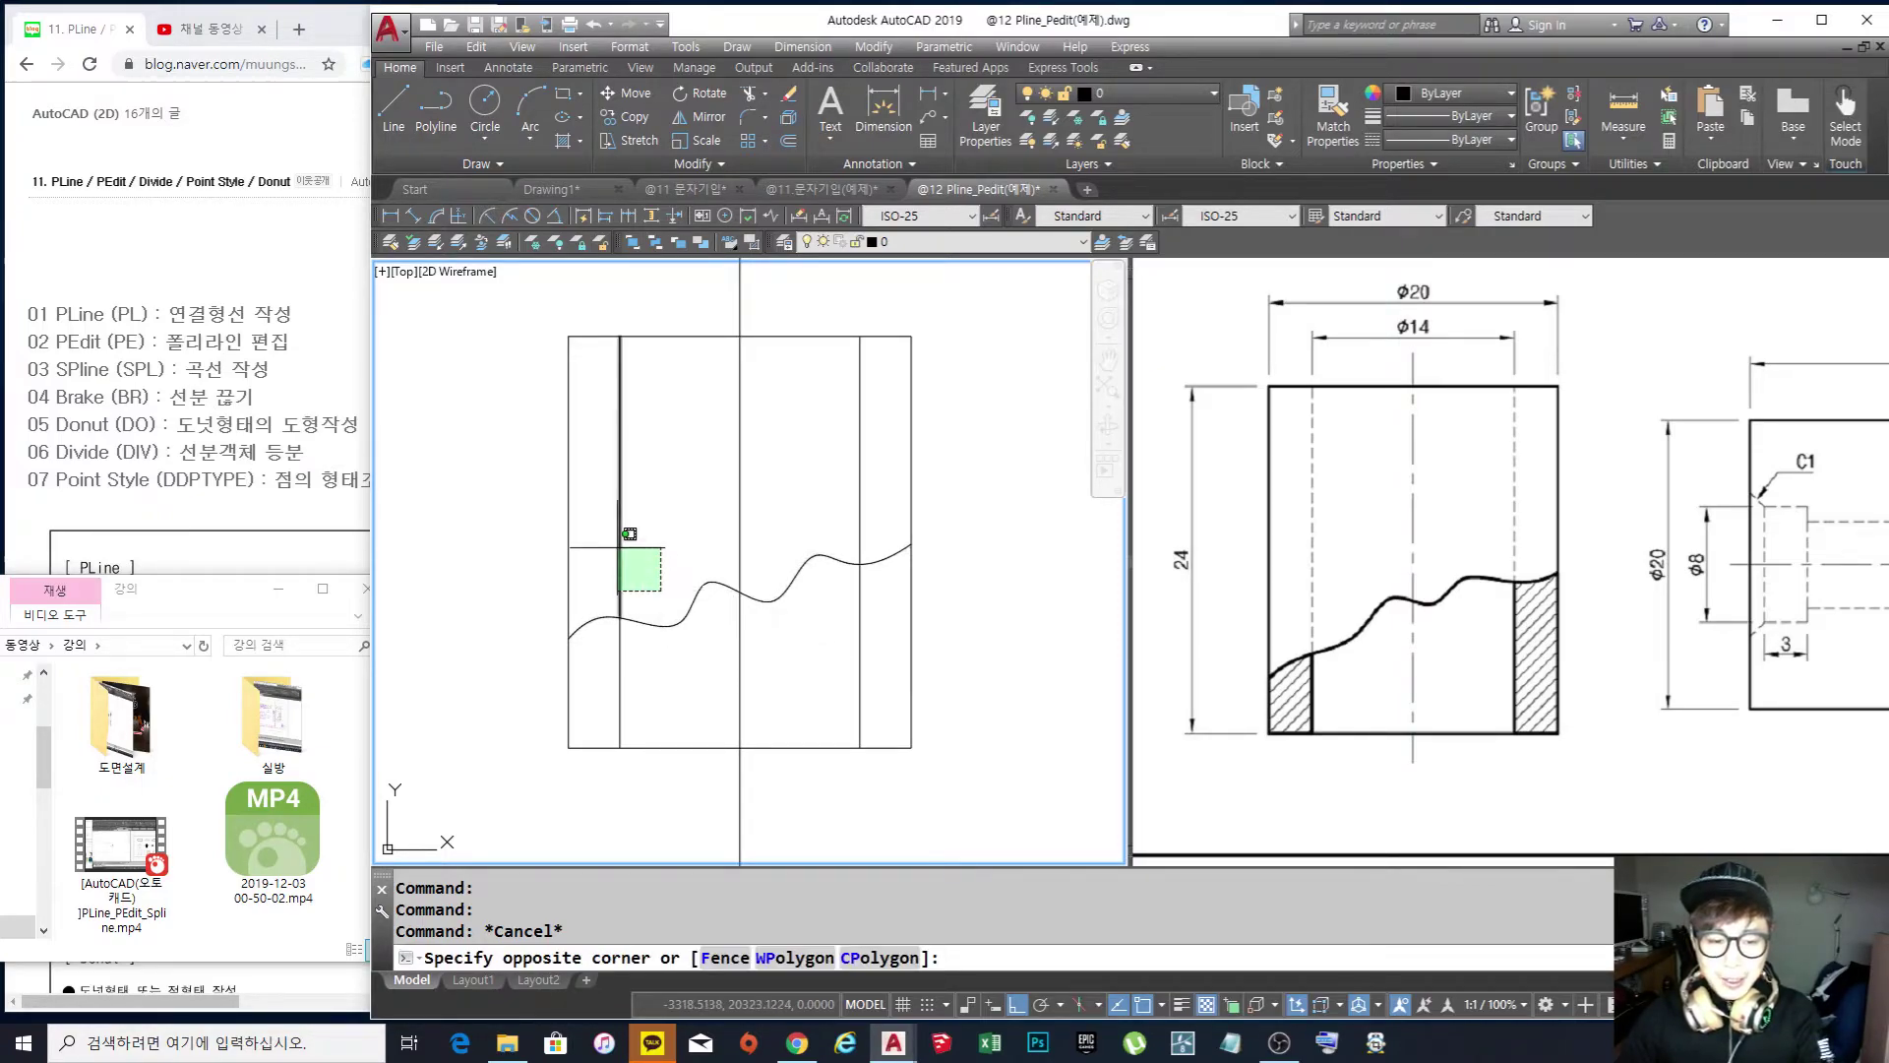
pyautogui.click(620, 581)
pyautogui.click(631, 677)
pyautogui.click(620, 682)
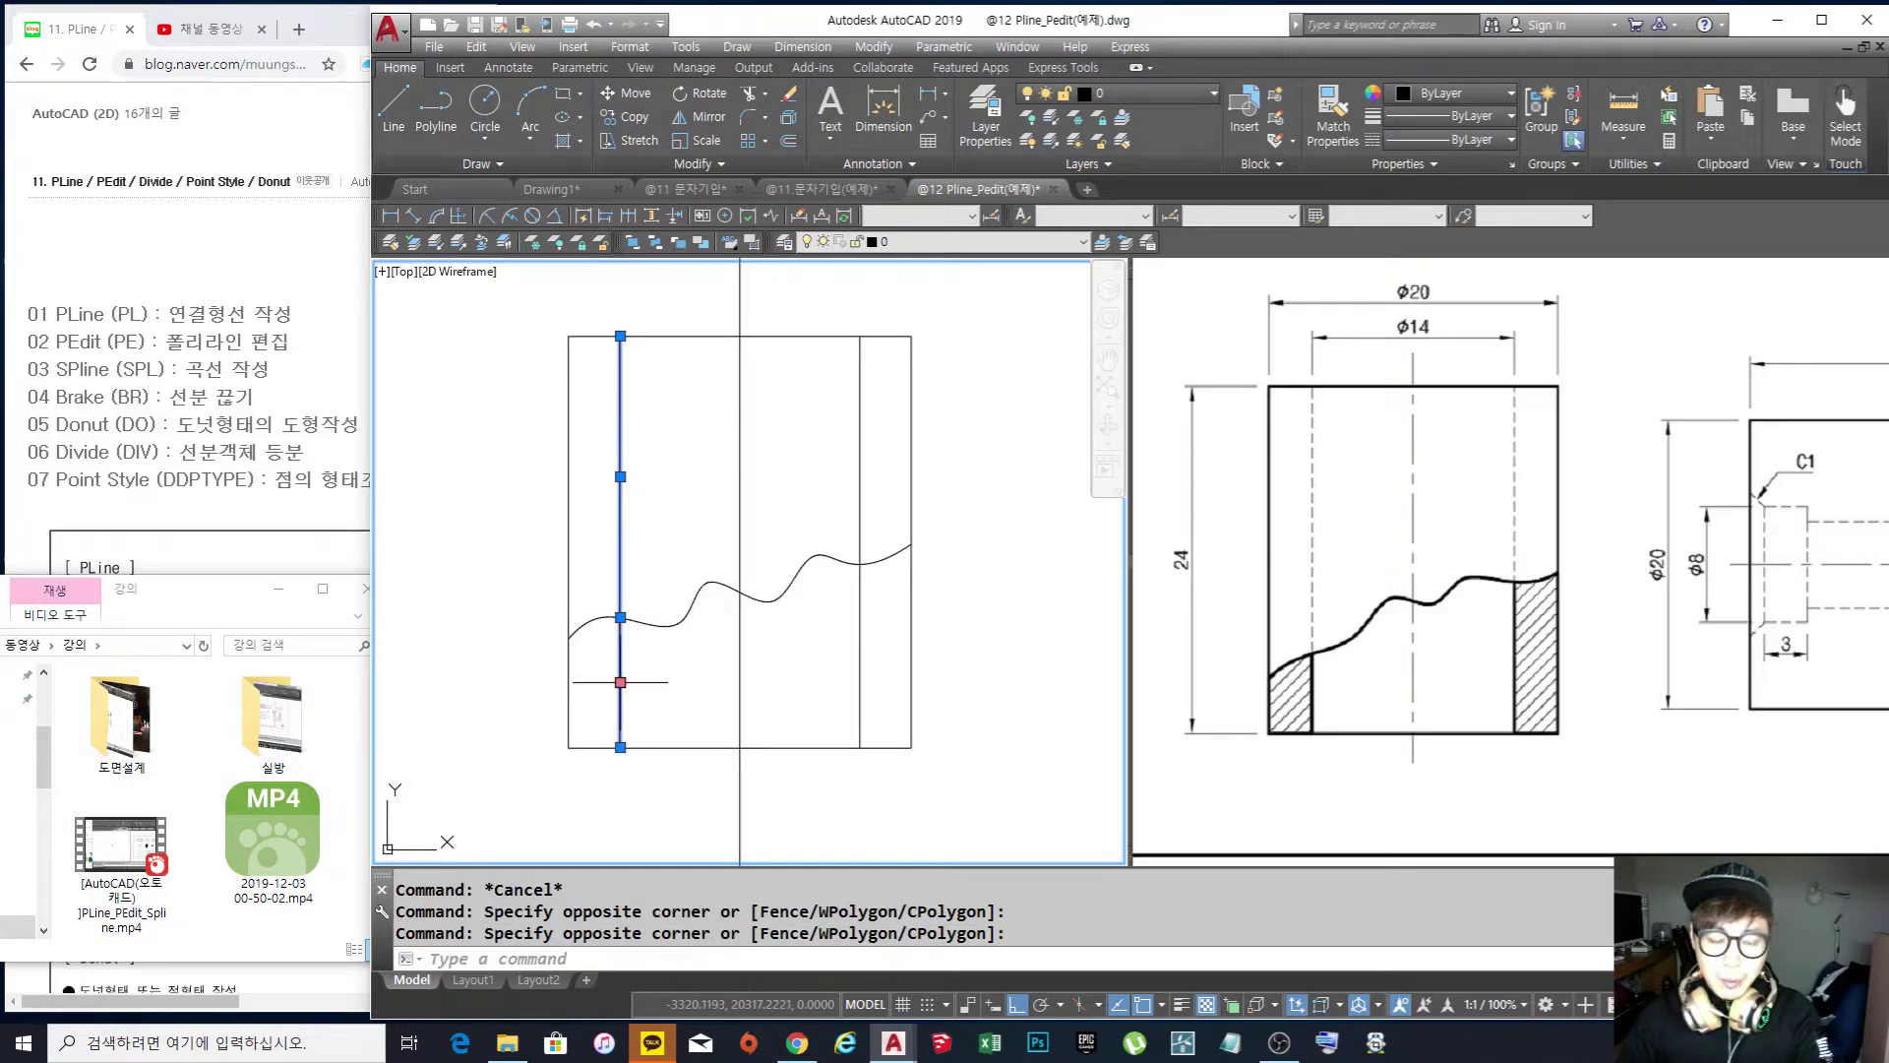
pyautogui.press('Escape')
pyautogui.scroll(-3, 729, 659)
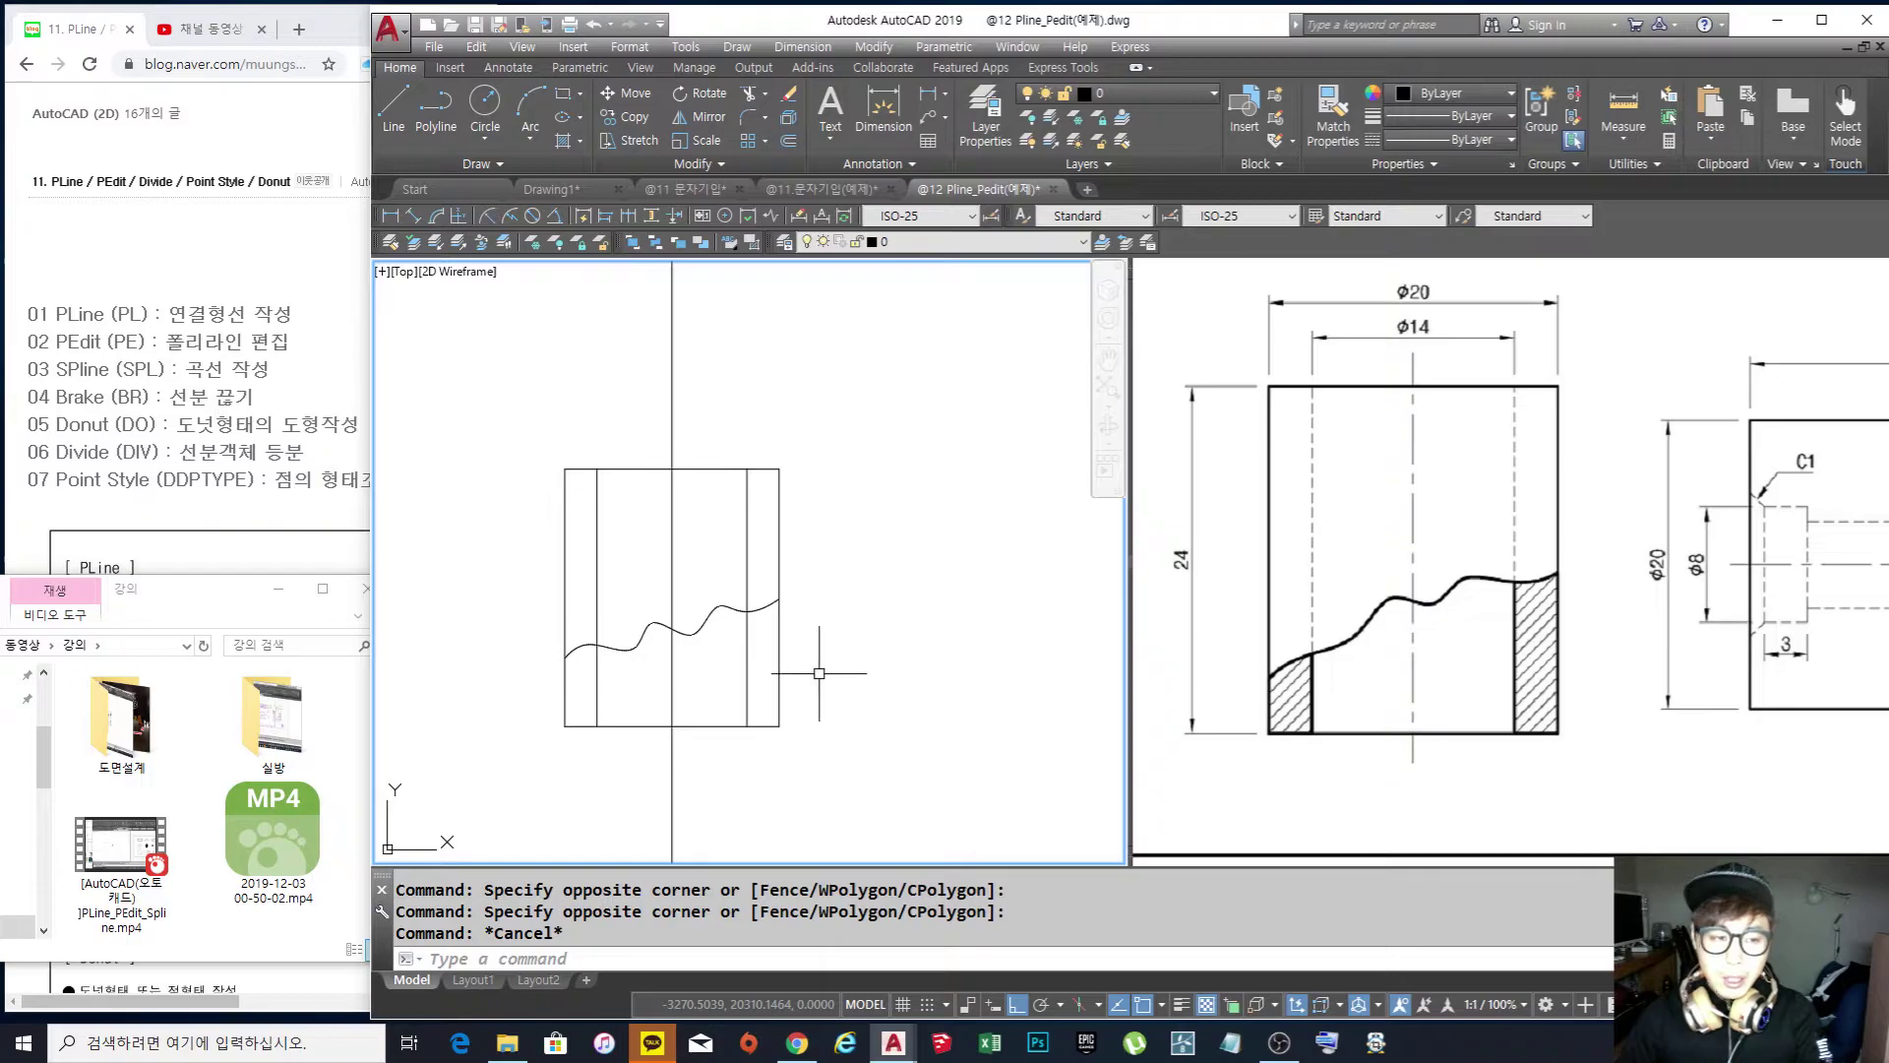
# Erase the whole cylinder drawing to make room for the Ø20/Ø16 circle example
pyautogui.click(1239, 696)
pyautogui.scroll(-5, 1239, 696)
pyautogui.scroll(8, 1390, 590)
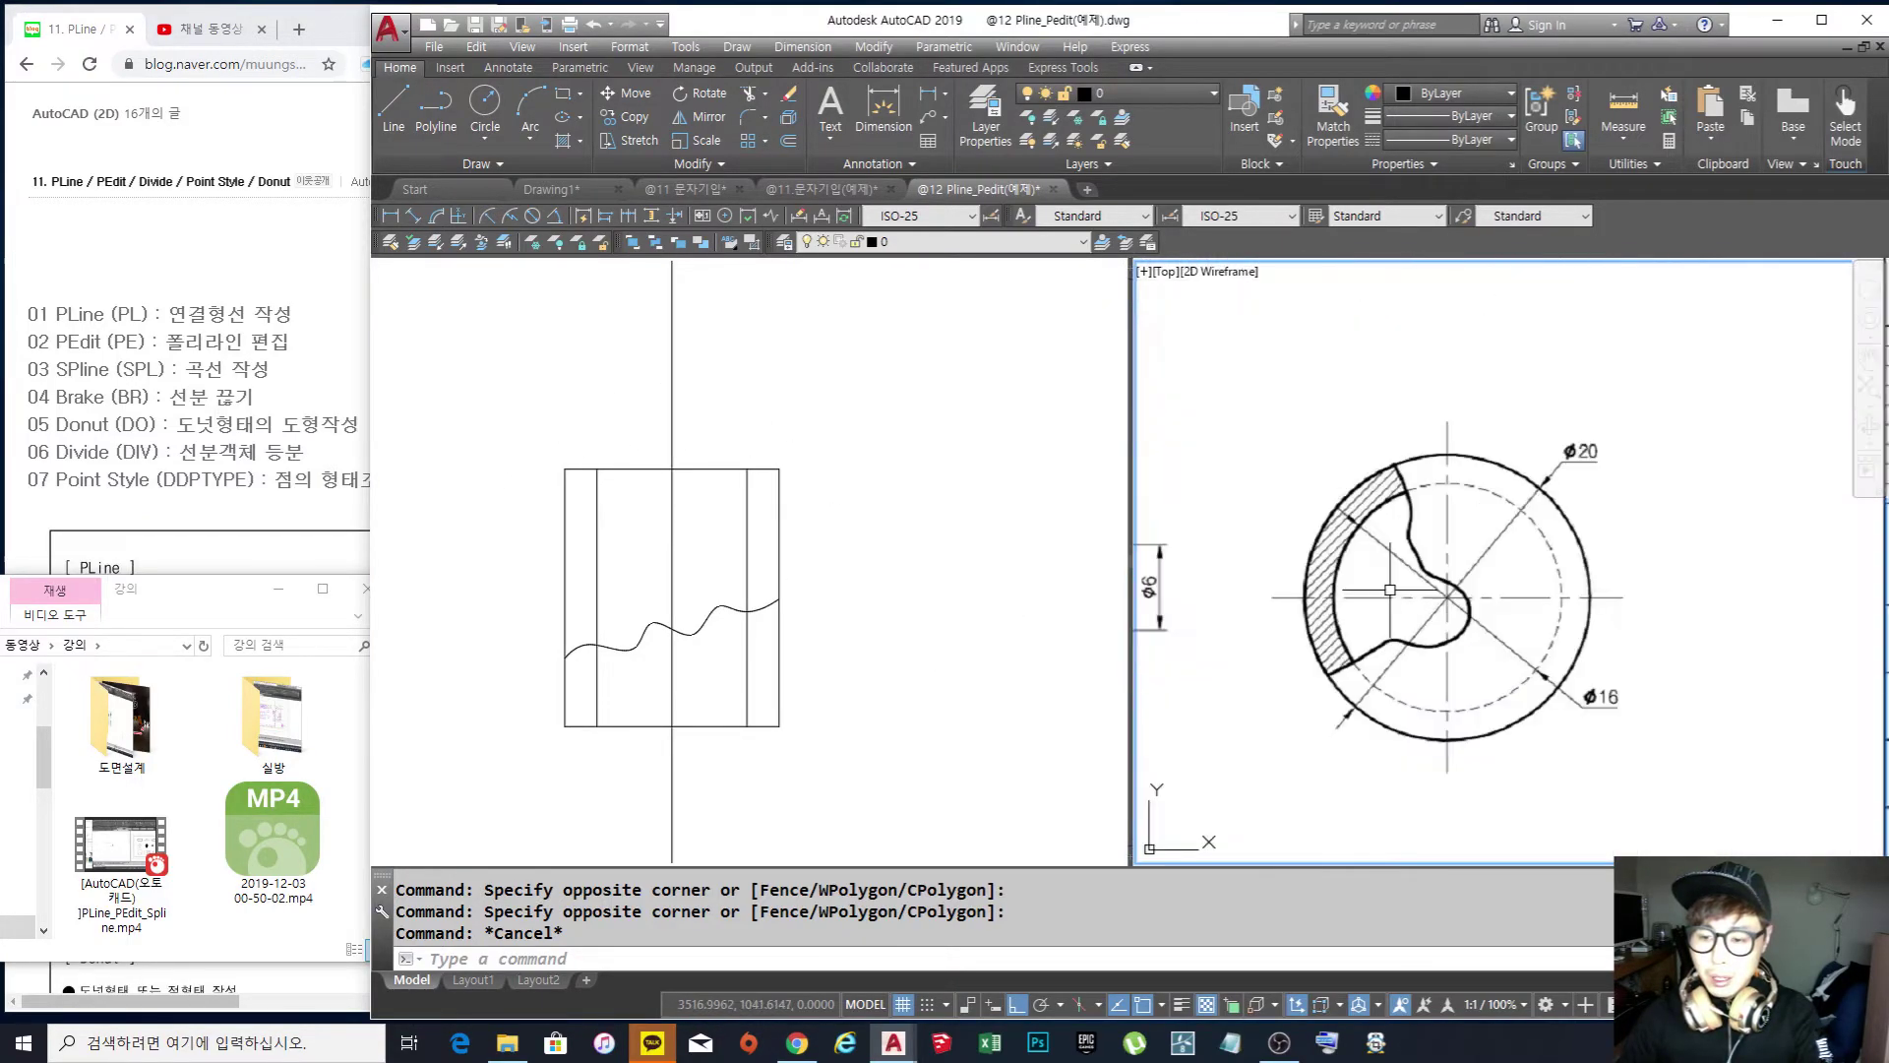
pyautogui.moveTo(1450, 645); pyautogui.dragTo(1416, 674, button='middle')
pyautogui.click(909, 630)
pyautogui.write('e')
pyautogui.press('Return')
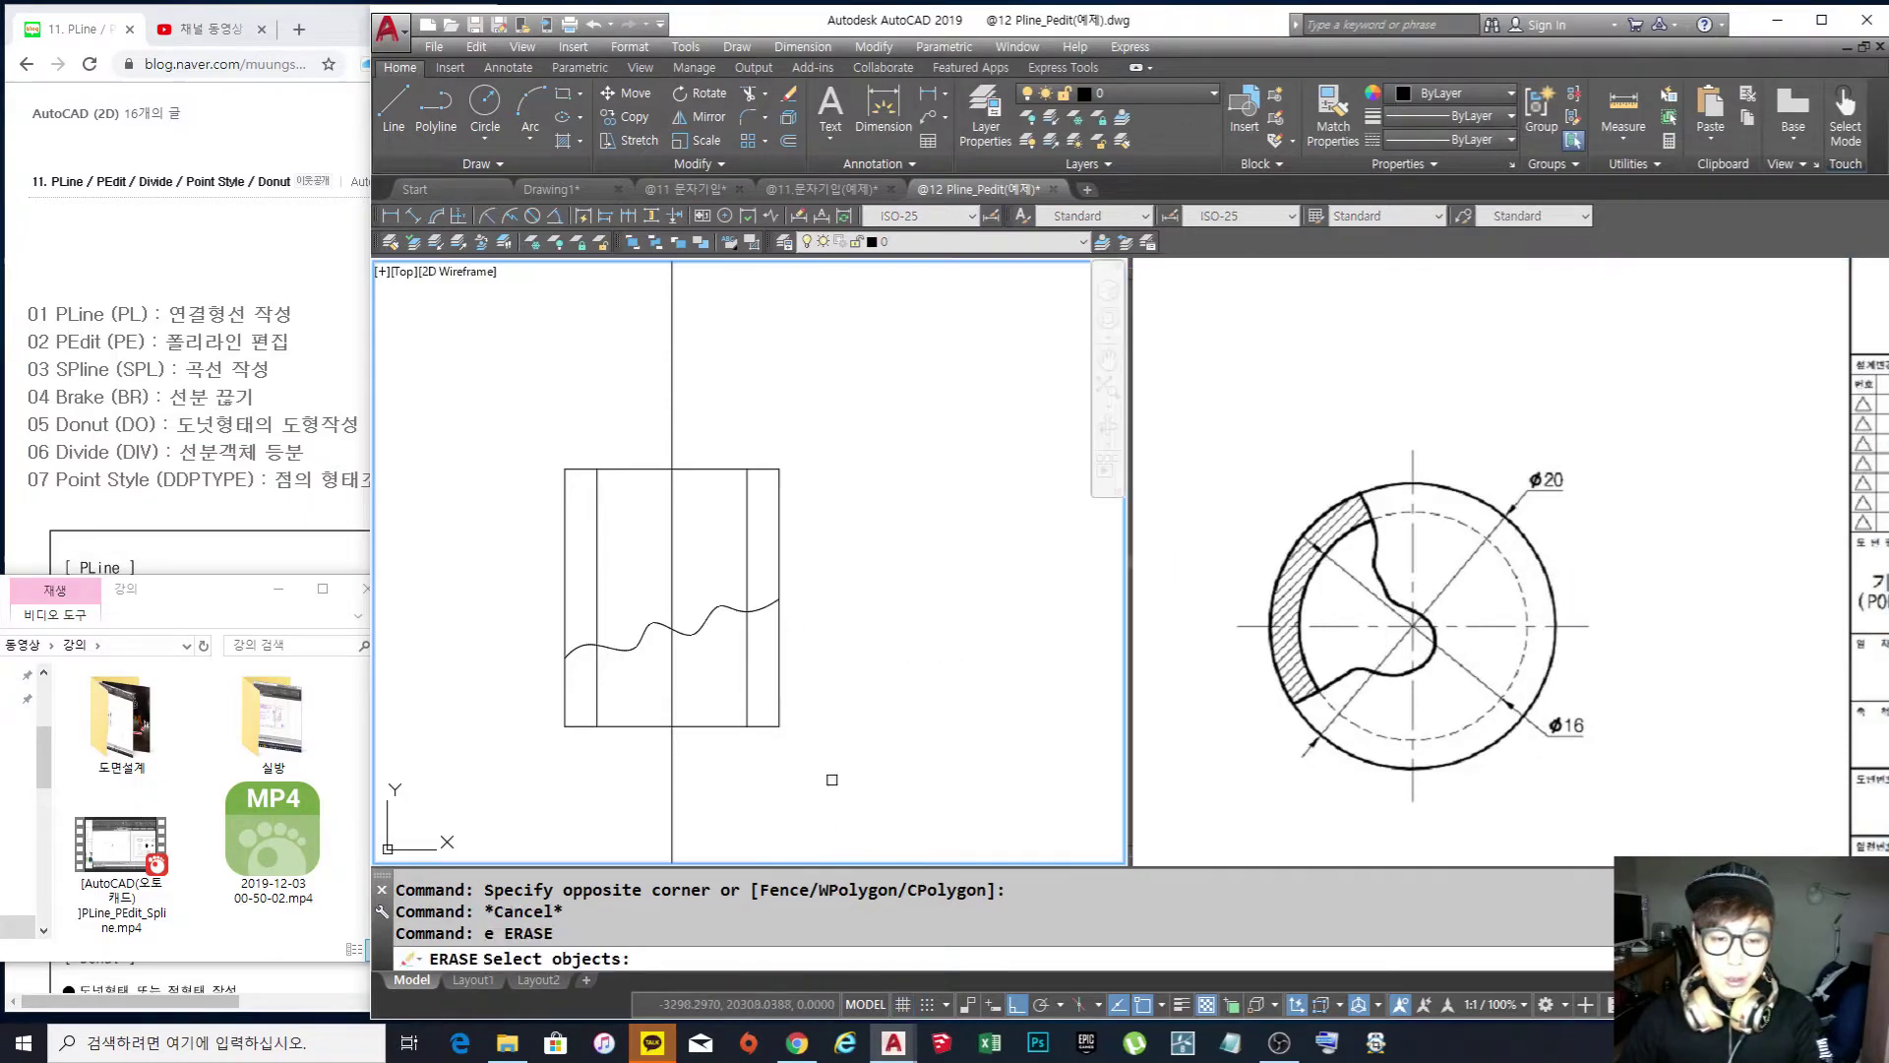
pyautogui.click(831, 779)
pyautogui.click(442, 357)
pyautogui.press('Return')
# Draw a horizontal and a vertical centre line crossing each other for the circle example
pyautogui.write('l')
pyautogui.press('Return')
pyautogui.click(477, 593)
pyautogui.click(1005, 594)
pyautogui.press('Return')
pyautogui.press('Return')
pyautogui.click(736, 327)
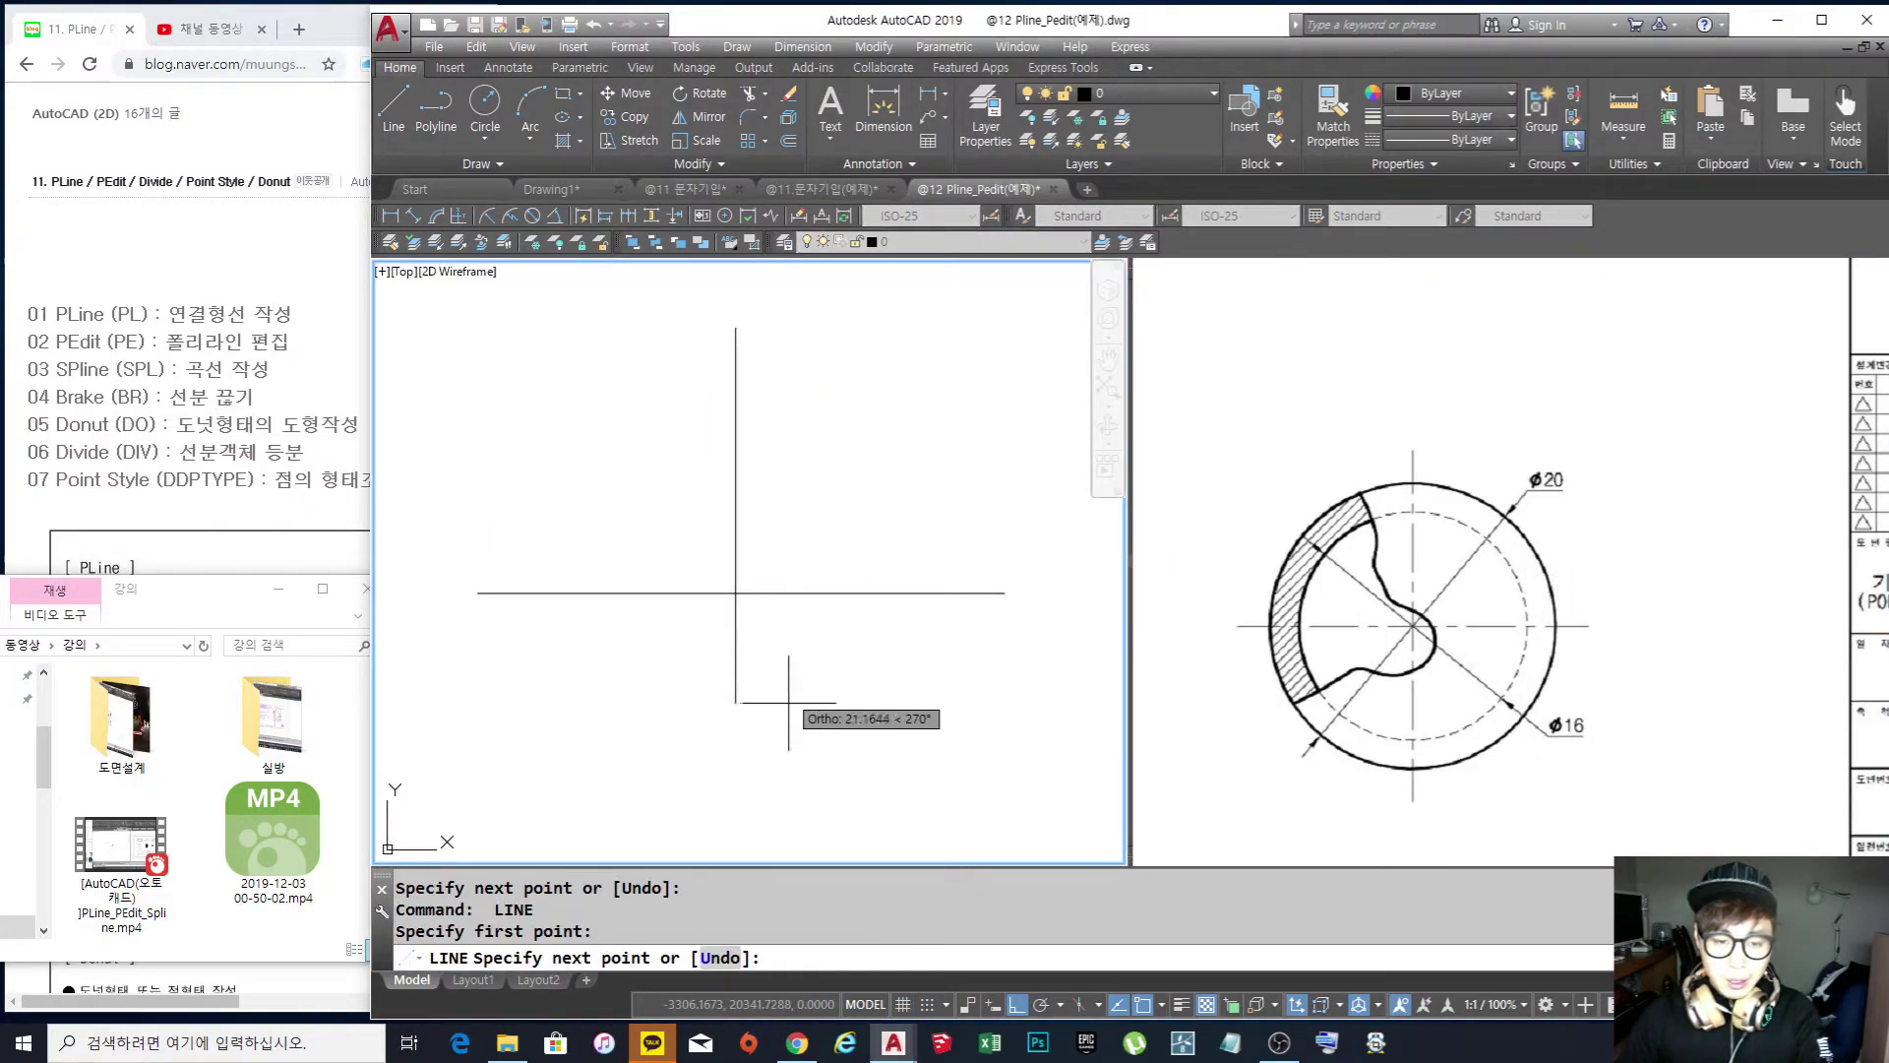
pyautogui.click(810, 840)
pyautogui.press('Escape')
pyautogui.press('Escape')
pyautogui.press('Escape')
# Draw two concentric circles with radius 10 and radius 8 at the intersection of the centre lines
pyautogui.write('c')
pyautogui.press('Return')
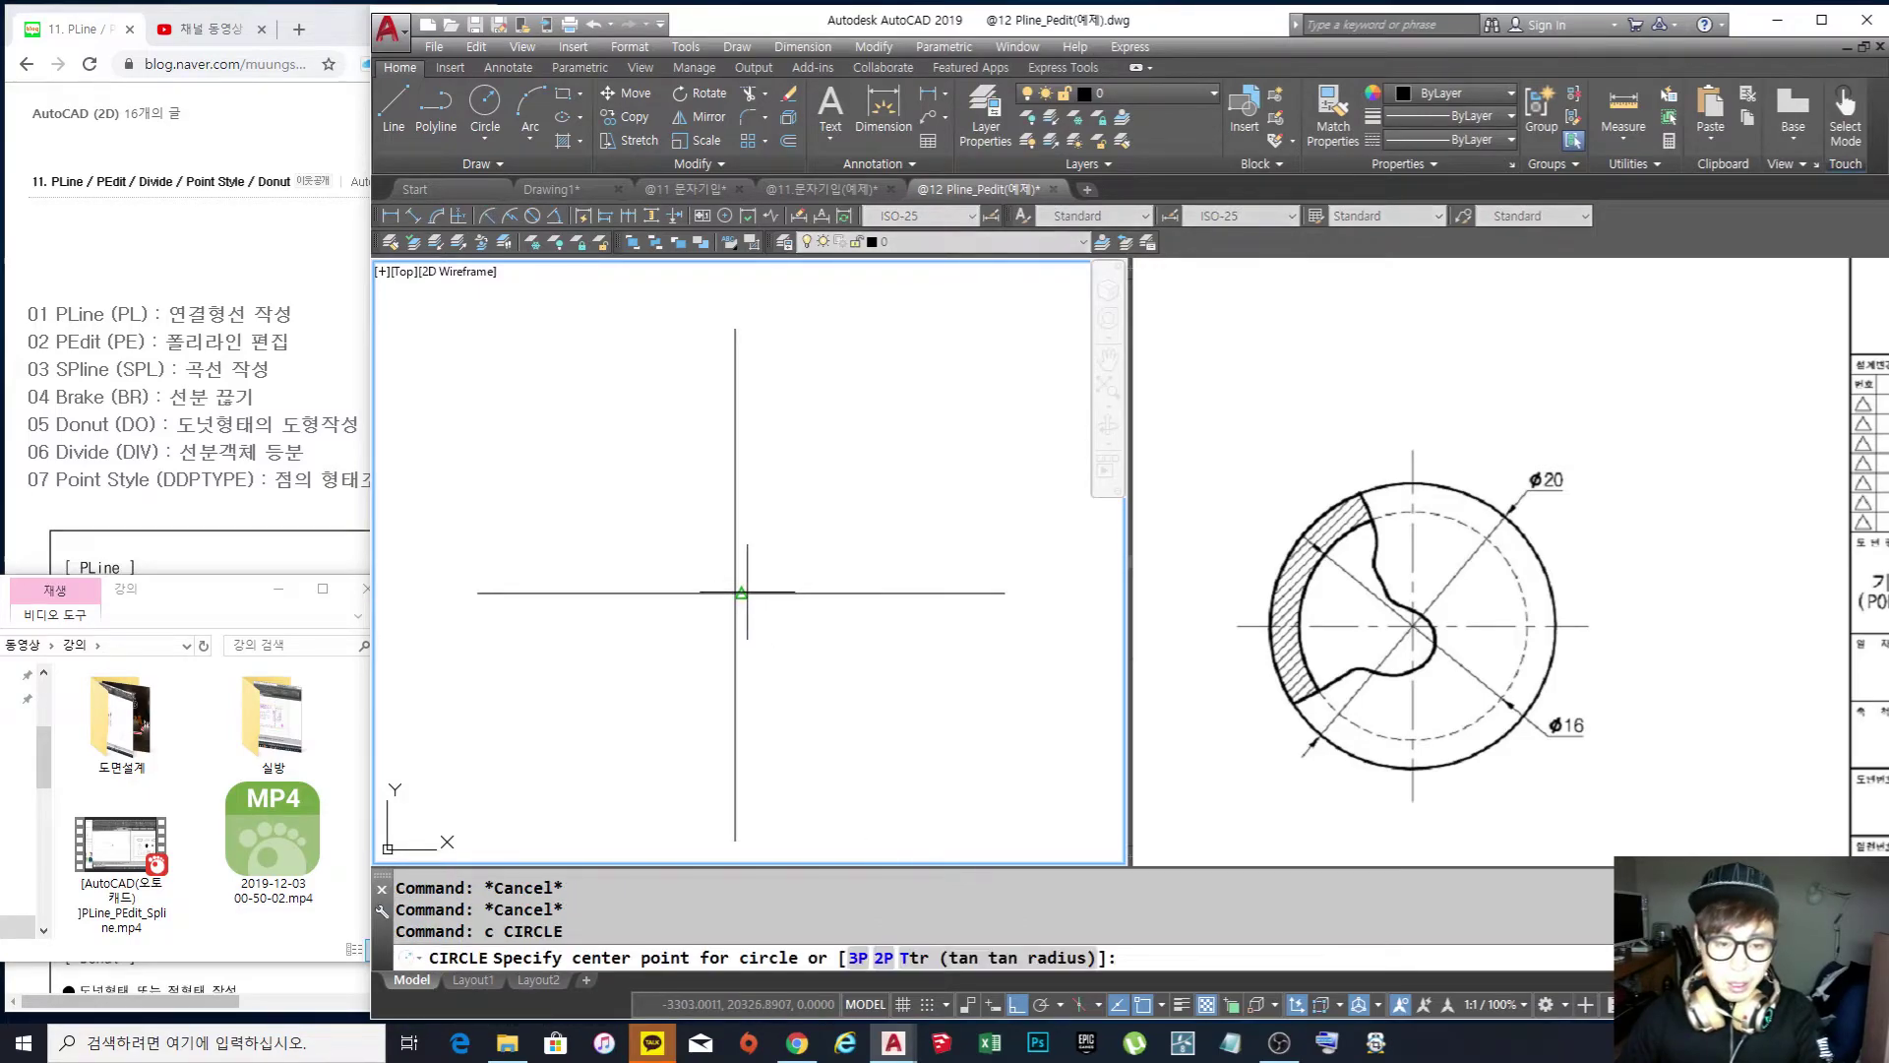
pyautogui.click(735, 593)
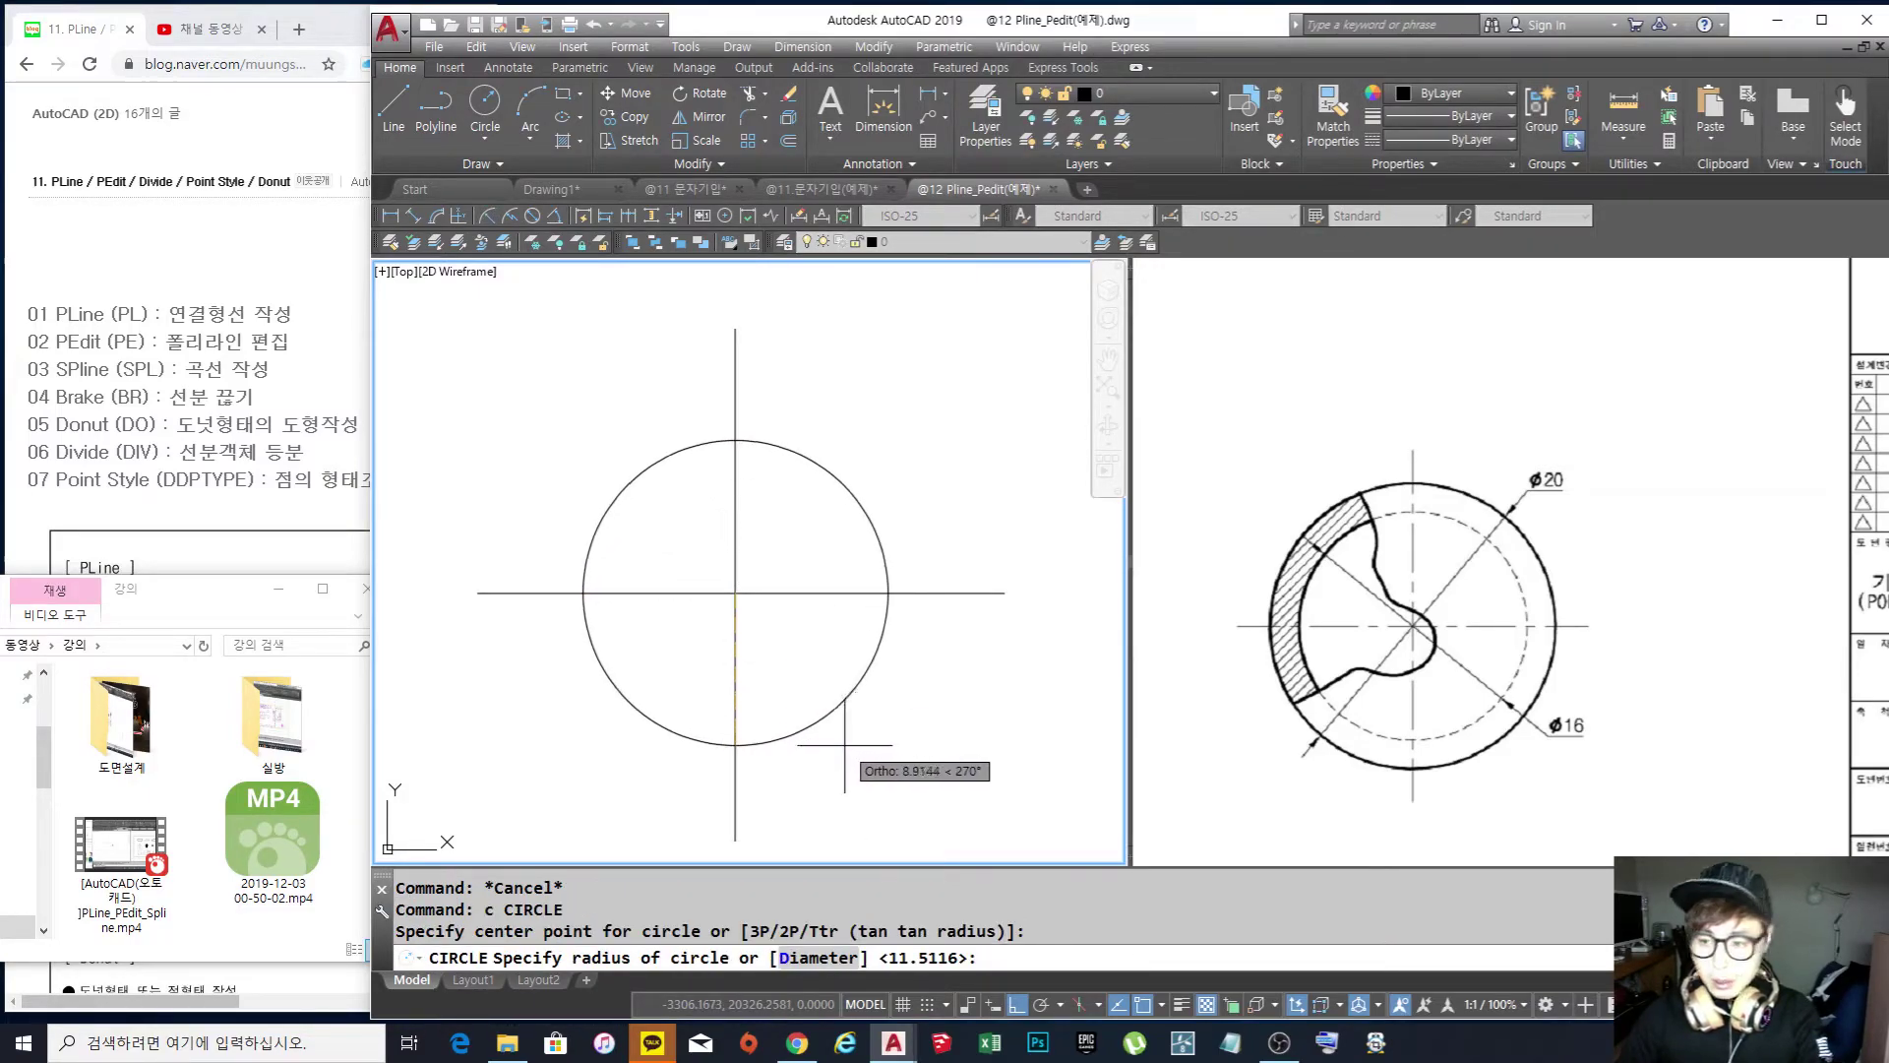
pyautogui.write('10')
pyautogui.press('Return')
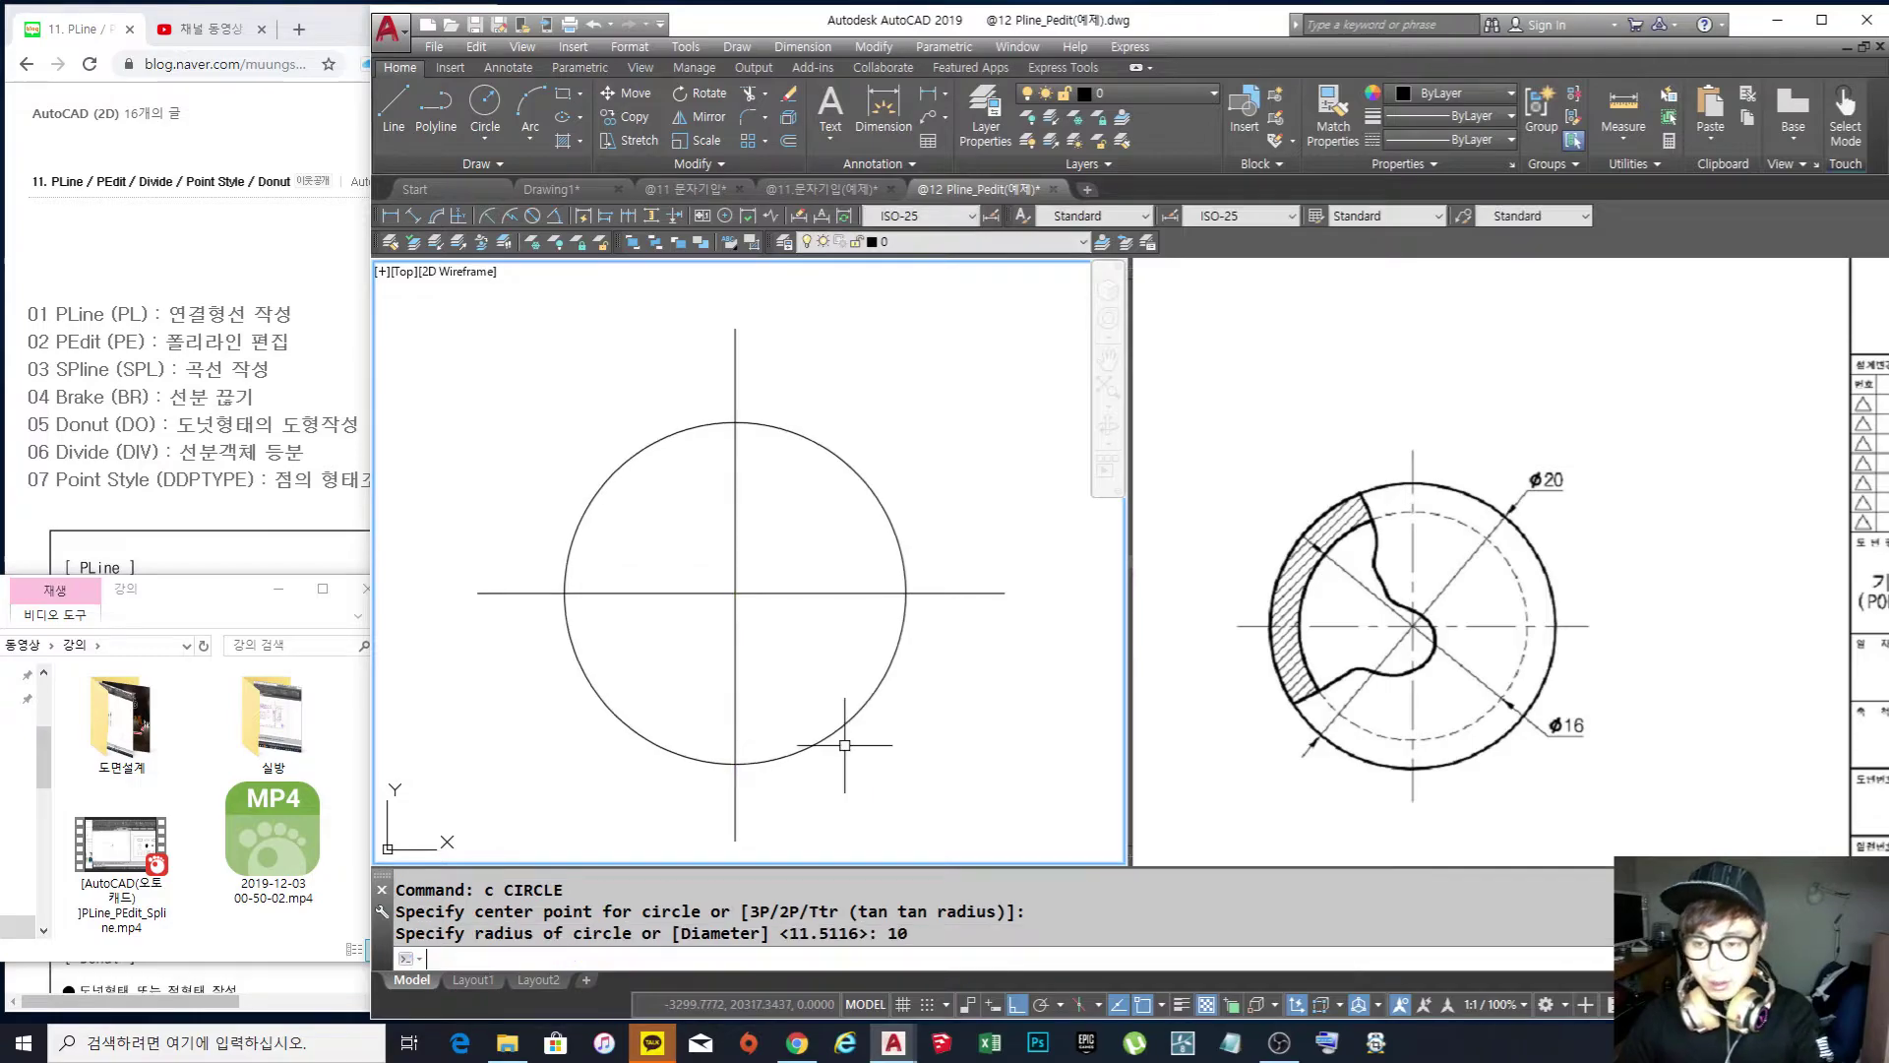
pyautogui.press('Return')
pyautogui.click(735, 592)
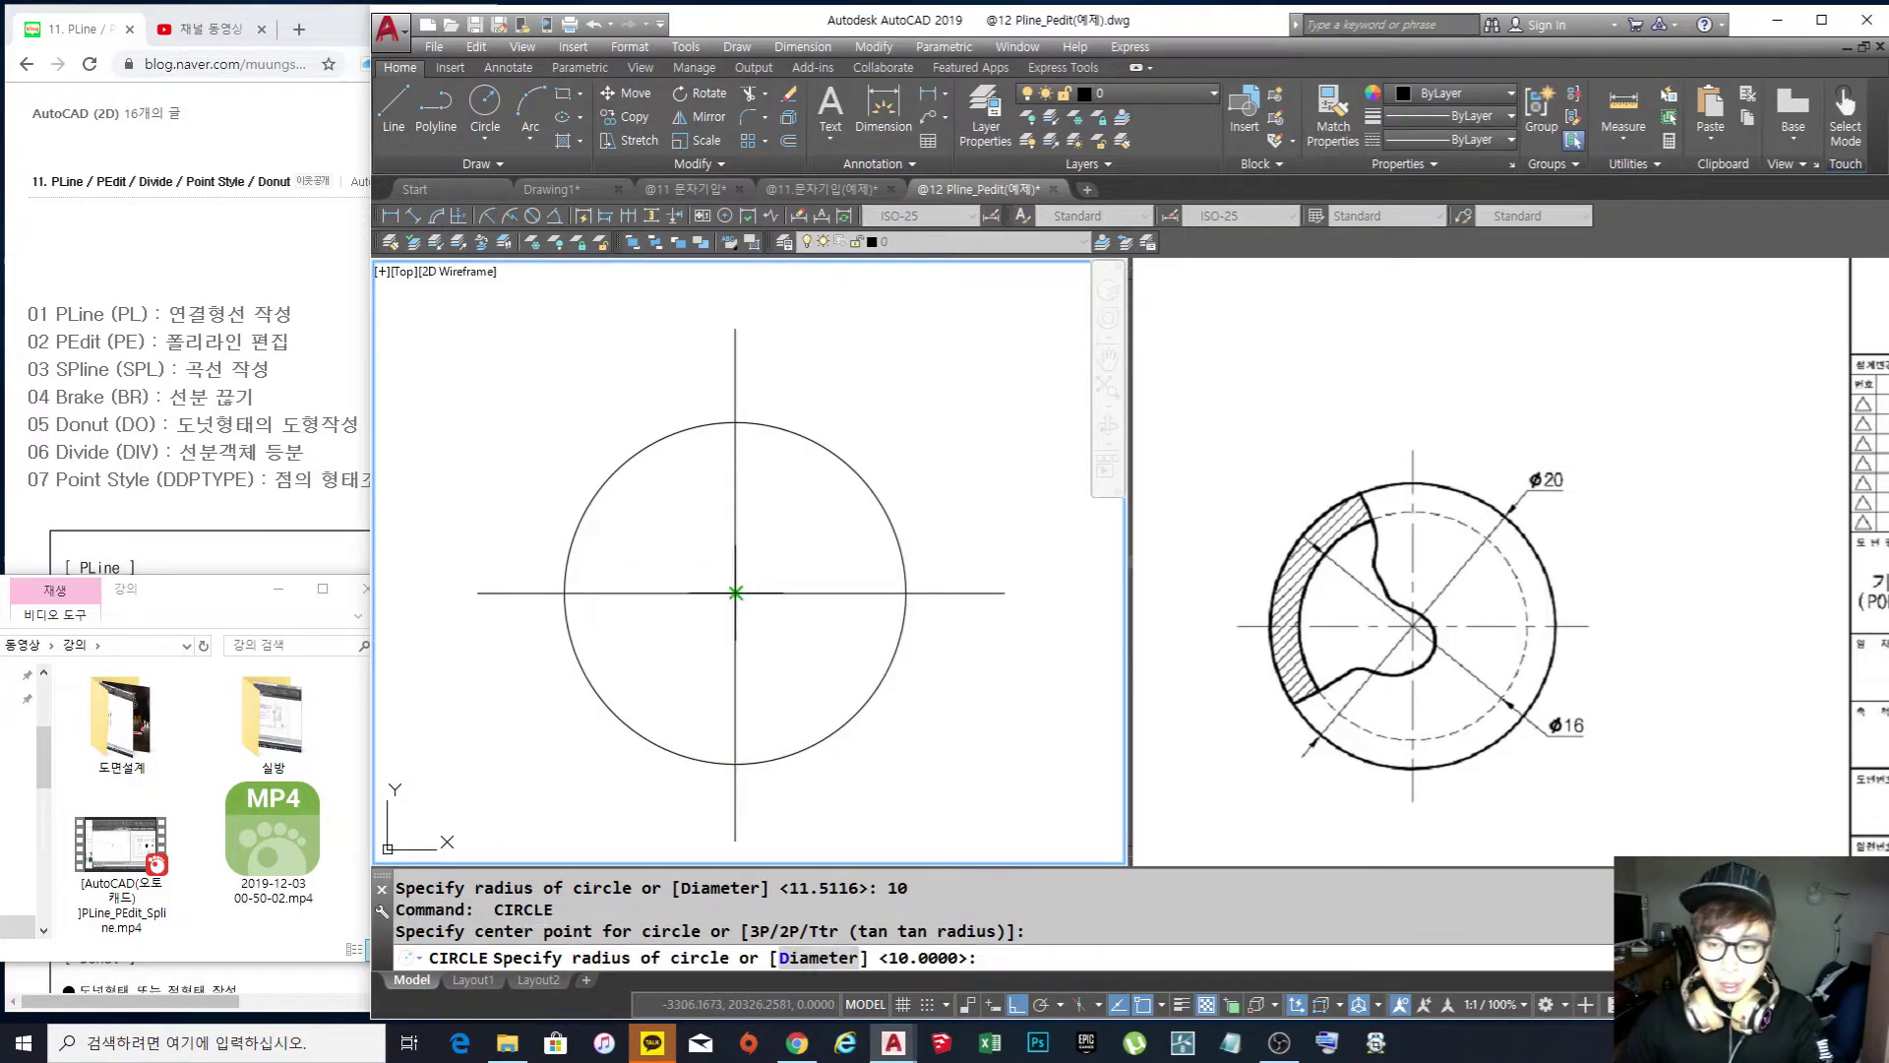
pyautogui.write('8')
pyautogui.press('Return')
pyautogui.press('Escape')
pyautogui.press('Escape')
pyautogui.press('Escape')
# With object snap and ortho off, draw a wavy spline from outside the circles' upper left, around their centre, and out past their left side
pyautogui.write('spl')
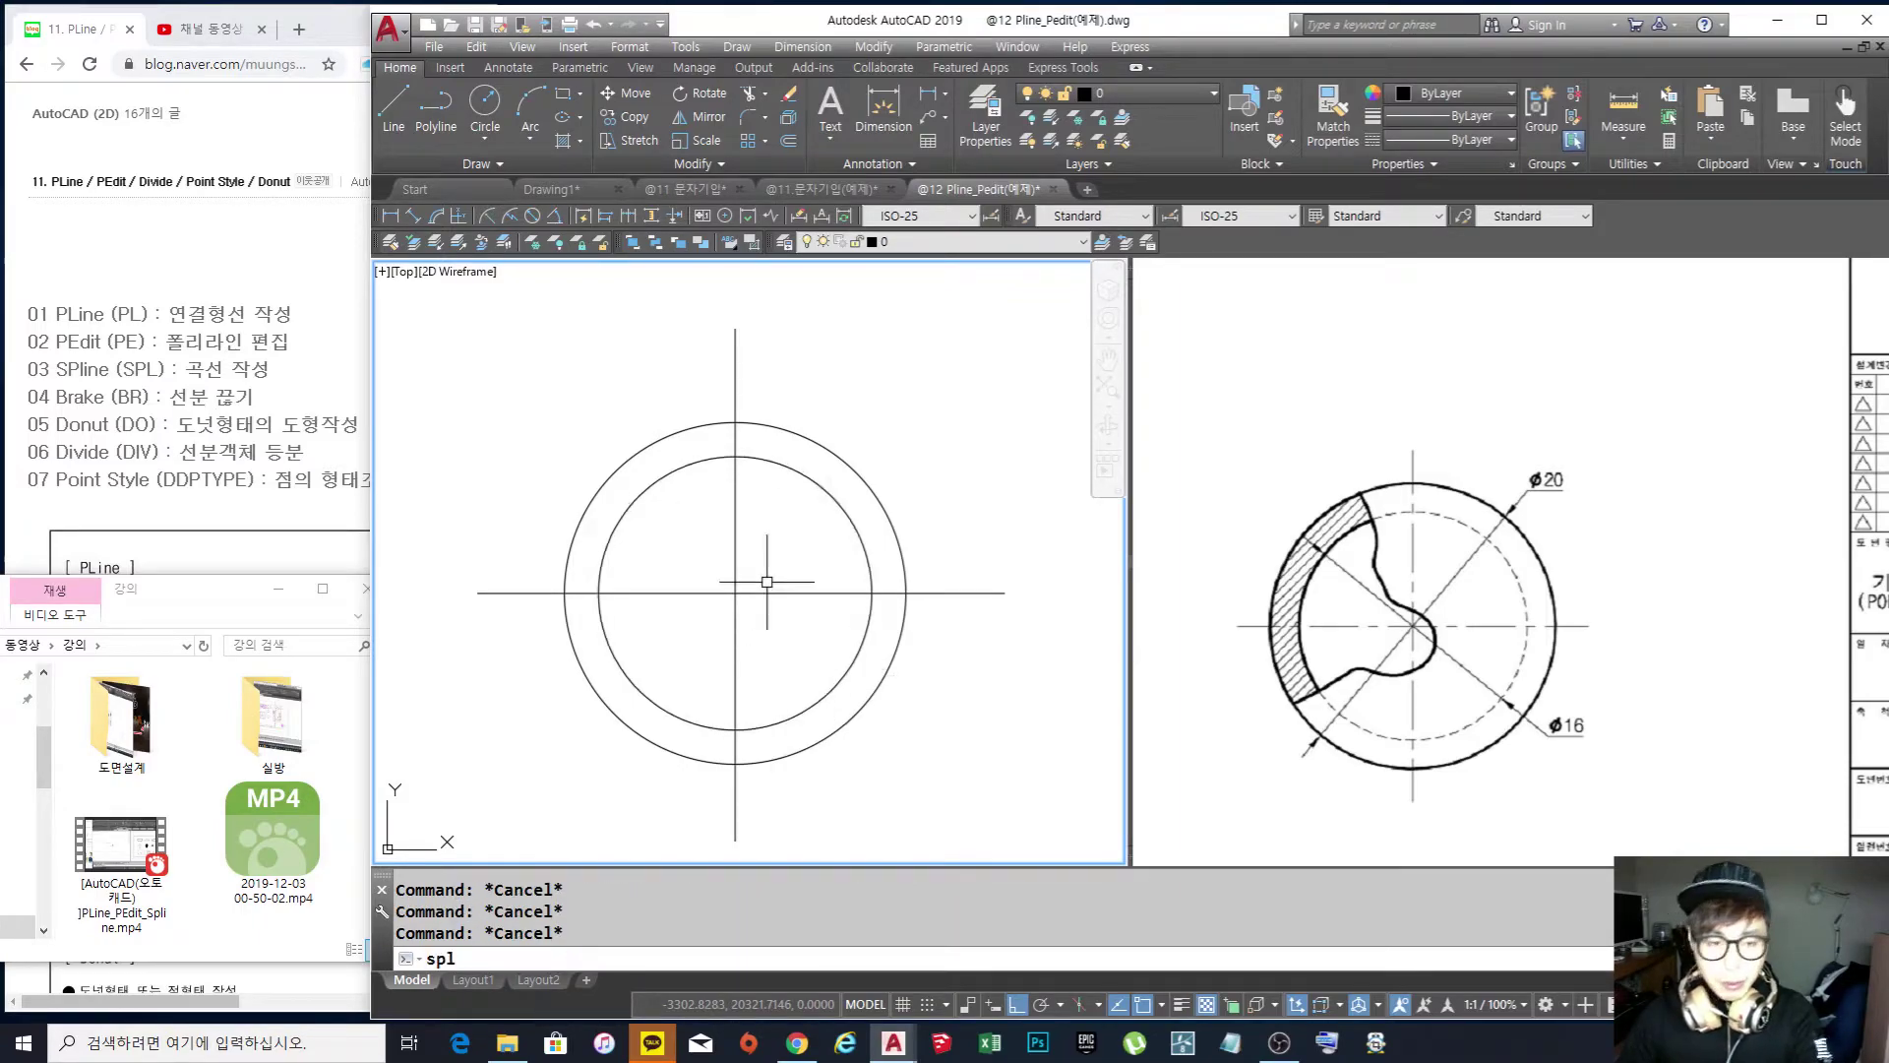
pyautogui.press('Return')
pyautogui.click(735, 422)
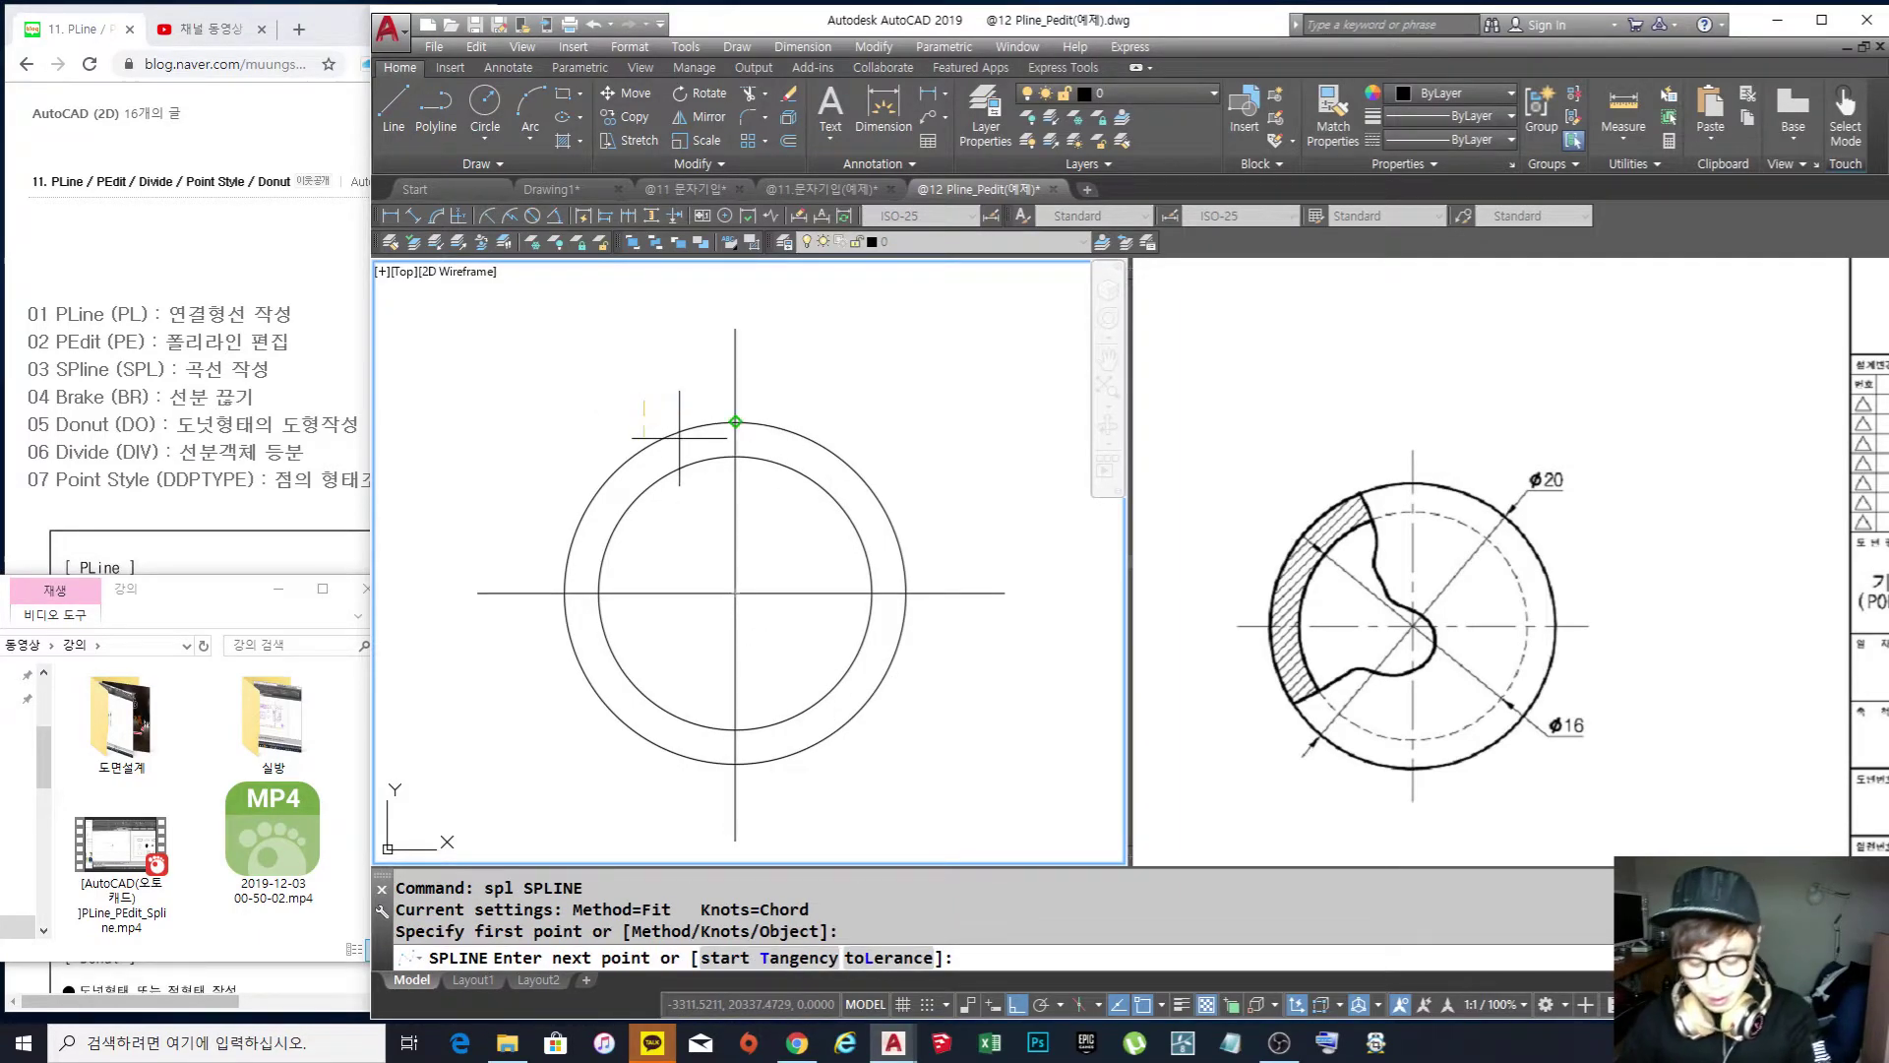
pyautogui.press('F3')
pyautogui.press('F8')
pyautogui.click(691, 450)
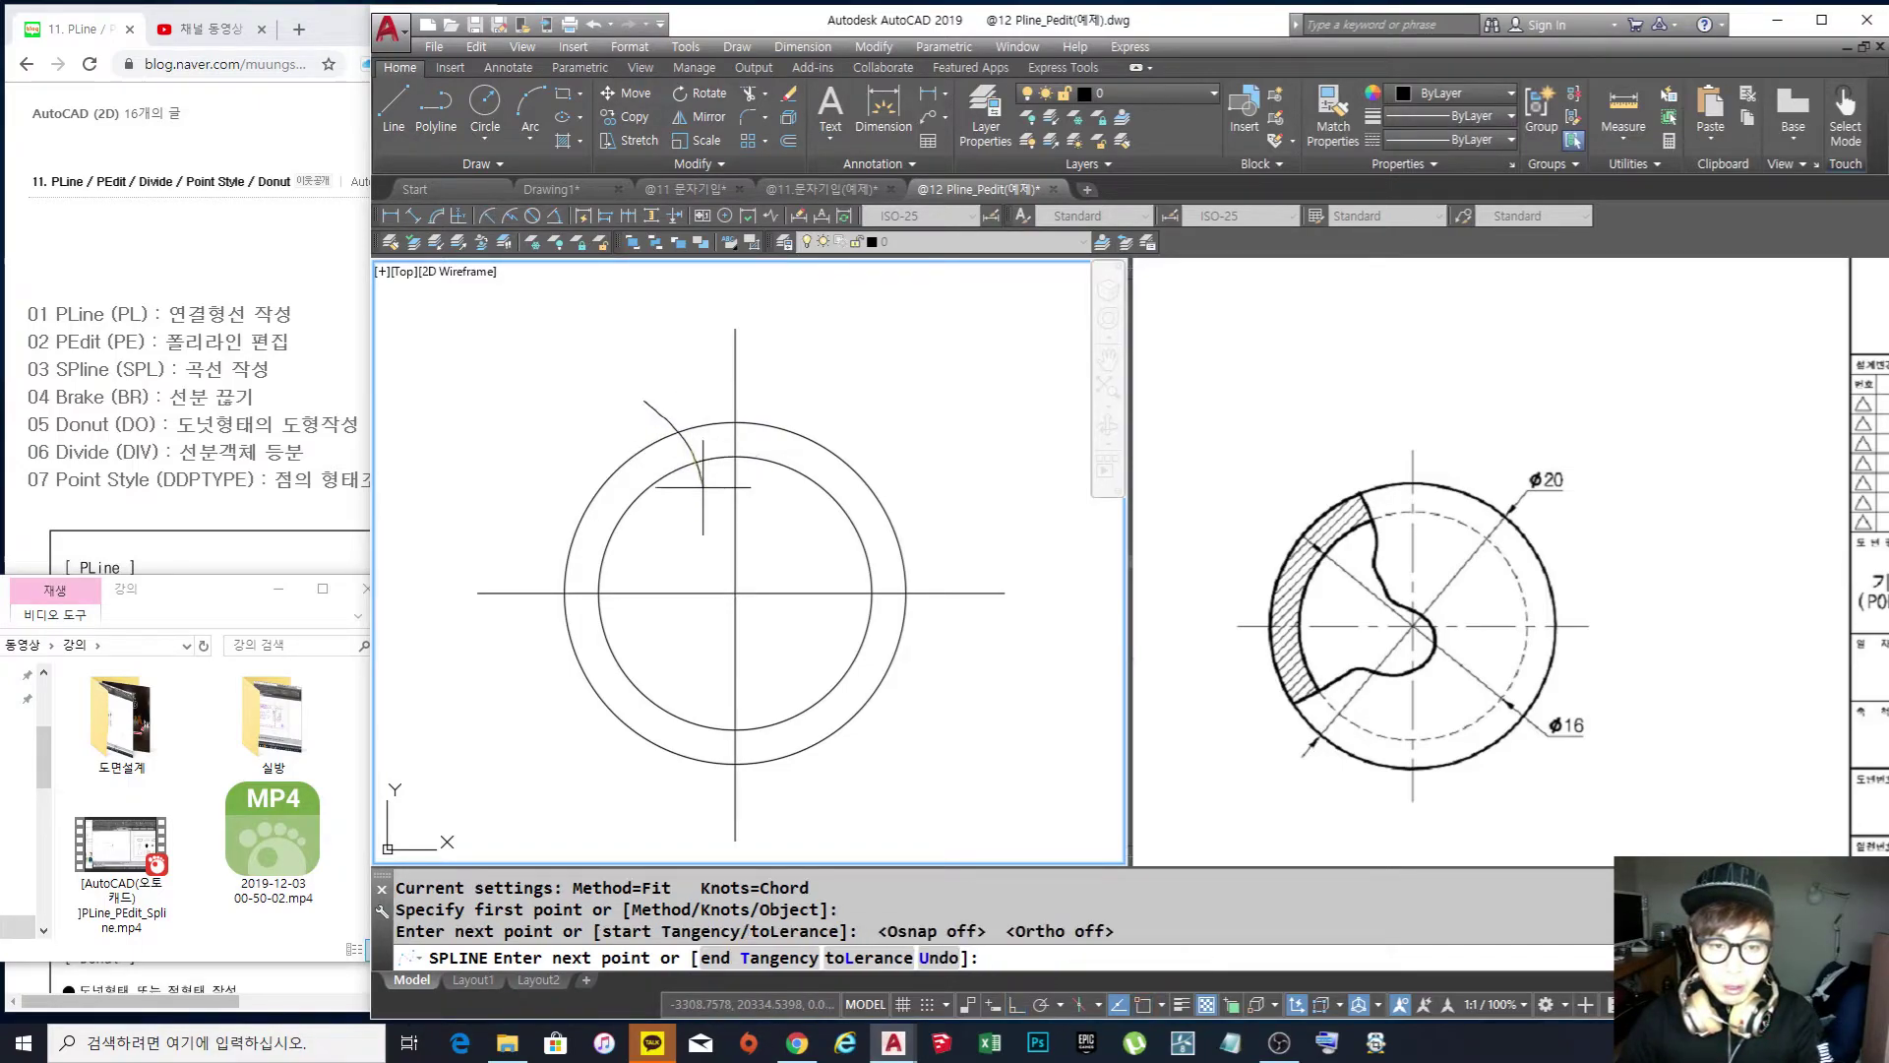
pyautogui.click(694, 504)
pyautogui.click(736, 522)
pyautogui.click(757, 522)
pyautogui.click(764, 582)
pyautogui.click(785, 617)
pyautogui.click(765, 648)
pyautogui.click(660, 660)
pyautogui.click(645, 633)
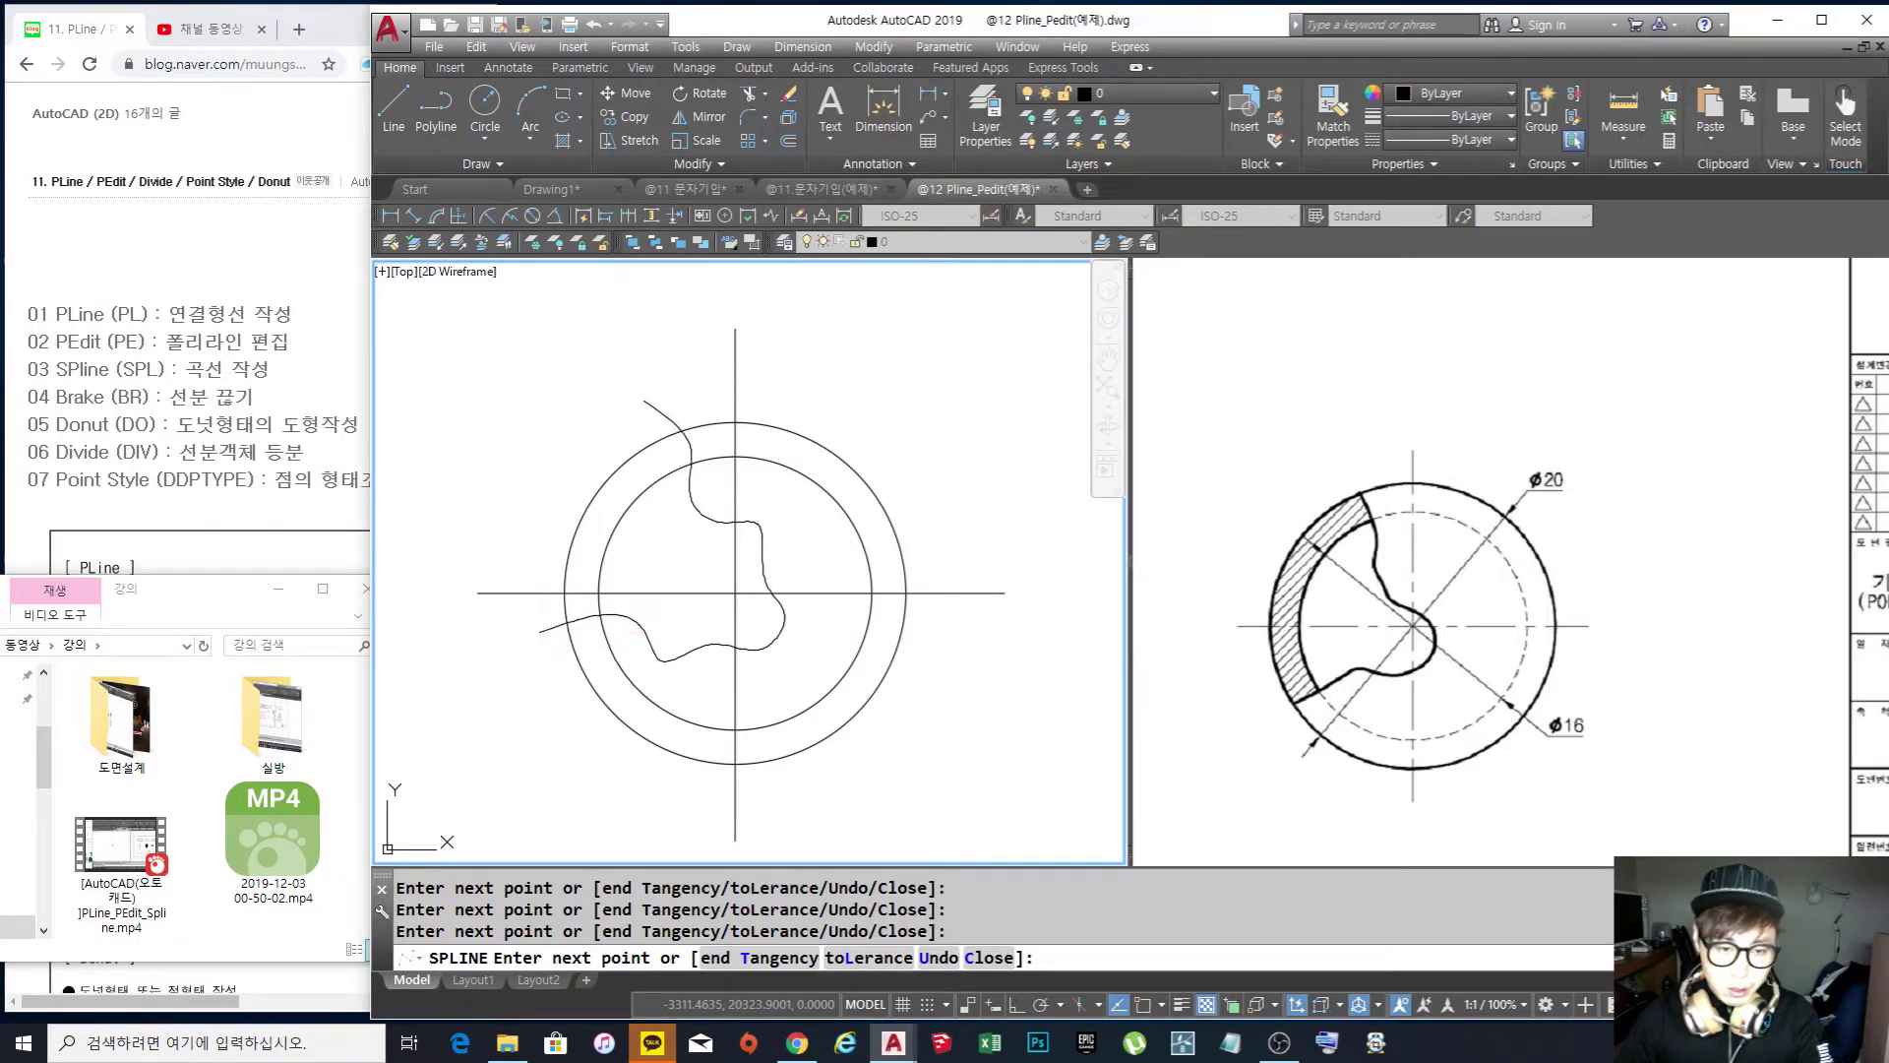
pyautogui.press('Escape')
pyautogui.press('Escape')
# Trim both spline ends that extend beyond the outer circle
pyautogui.write('tr')
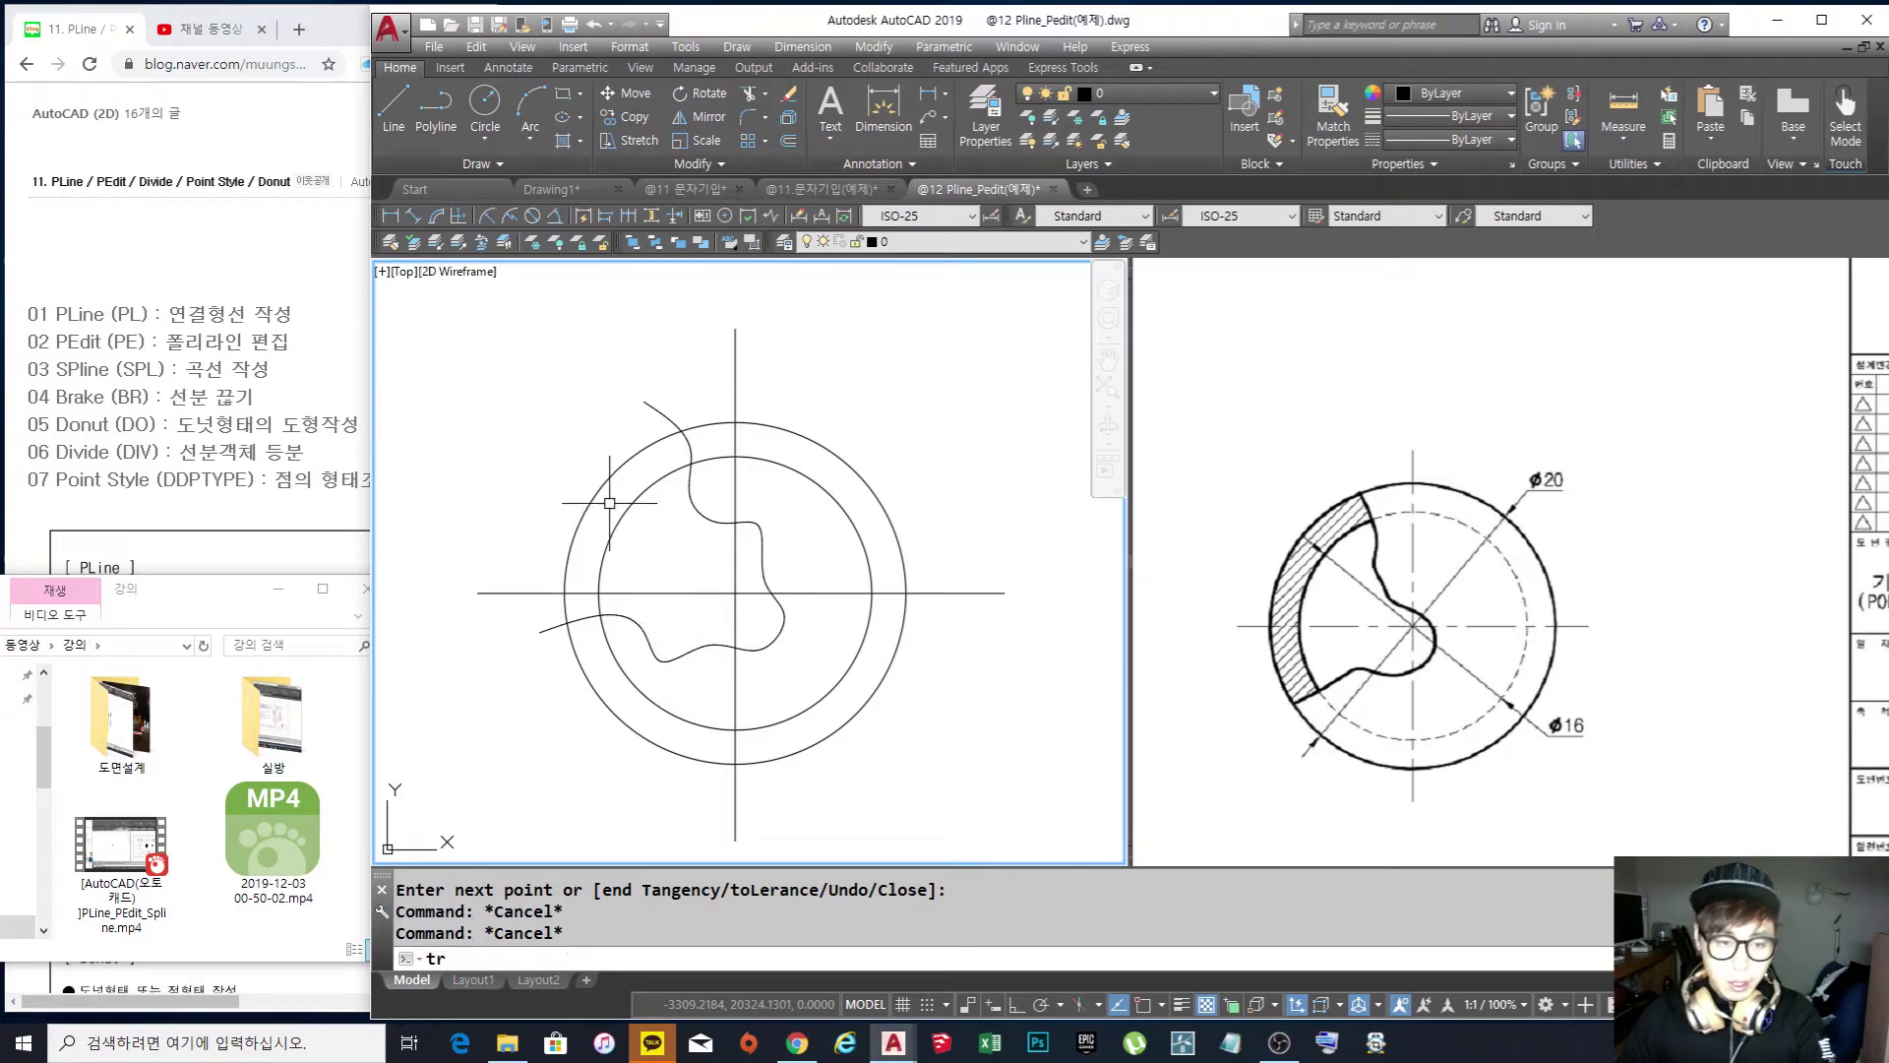
pyautogui.press('Return')
pyautogui.click(596, 489)
pyautogui.press('Return')
pyautogui.click(677, 411)
pyautogui.click(548, 633)
pyautogui.press('Return')
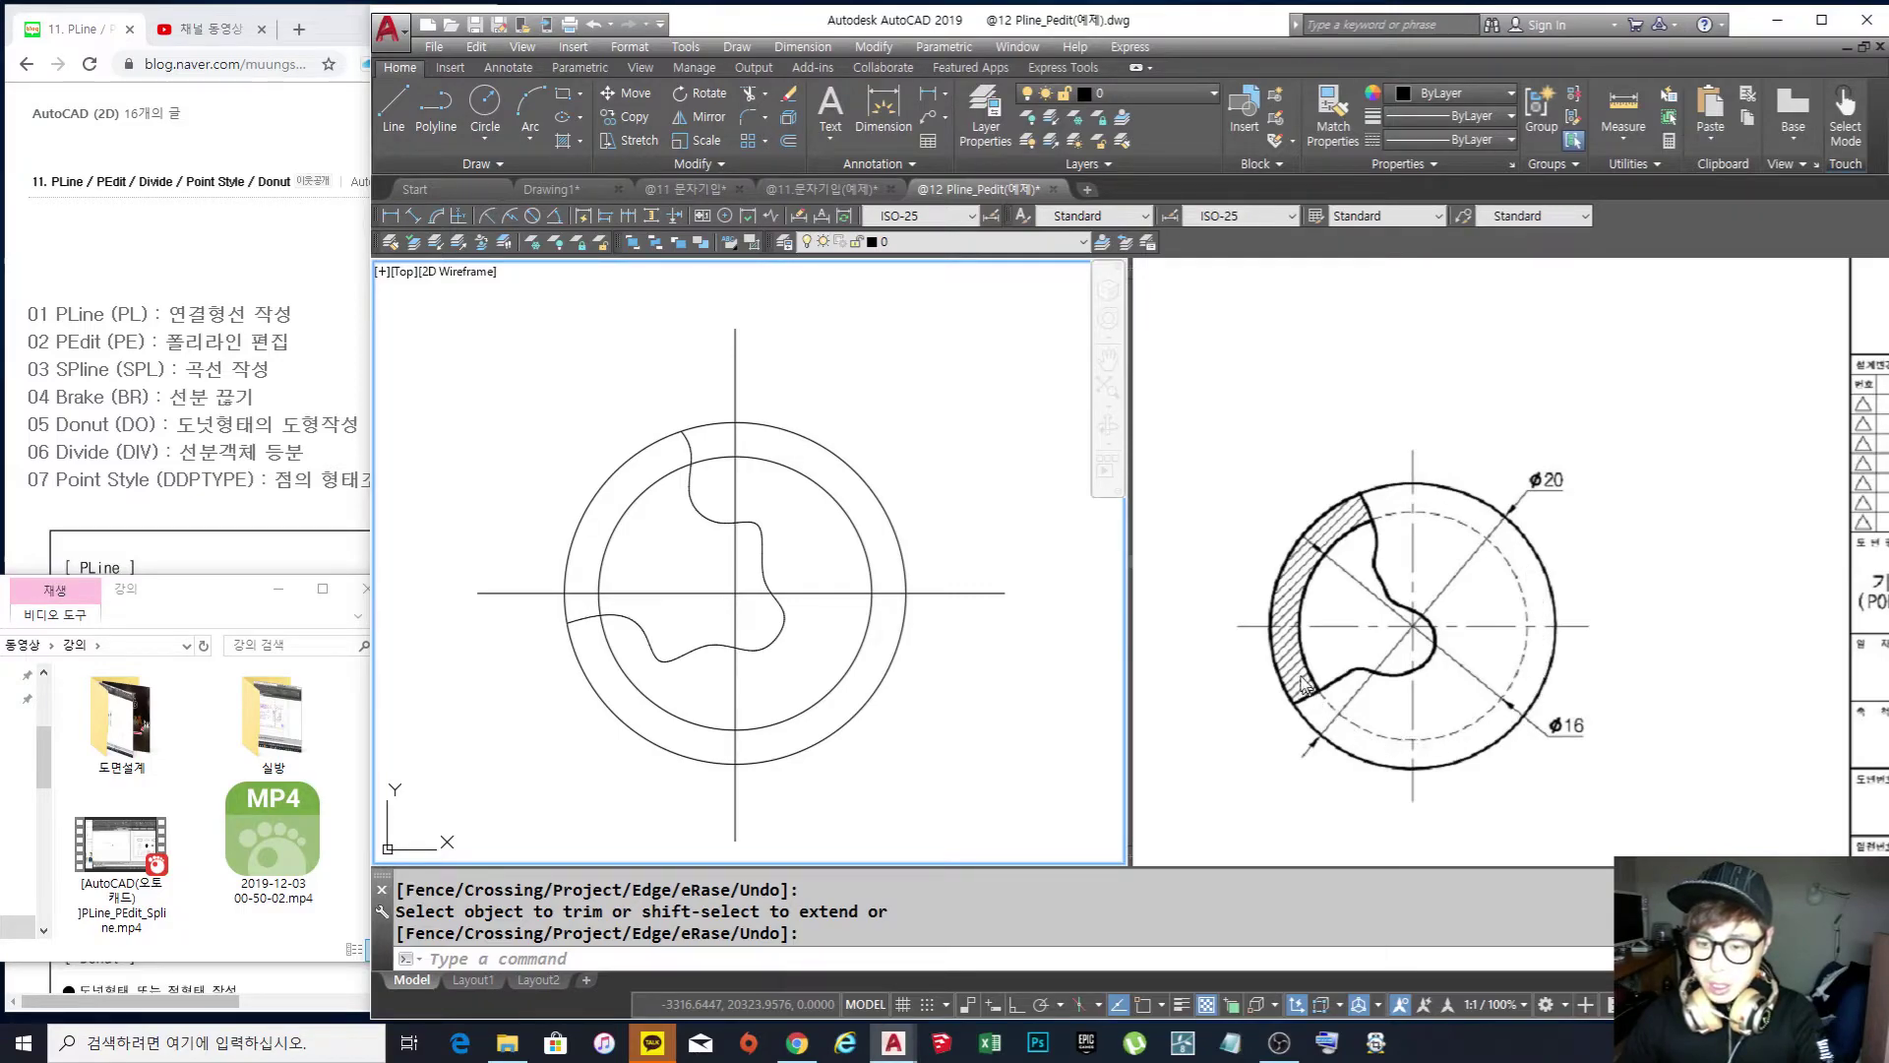
pyautogui.press('Escape')
pyautogui.moveTo(690, 490); pyautogui.dragTo(705, 484, button='middle')
pyautogui.write('tr')
pyautogui.press('Return')
pyautogui.press('Escape')
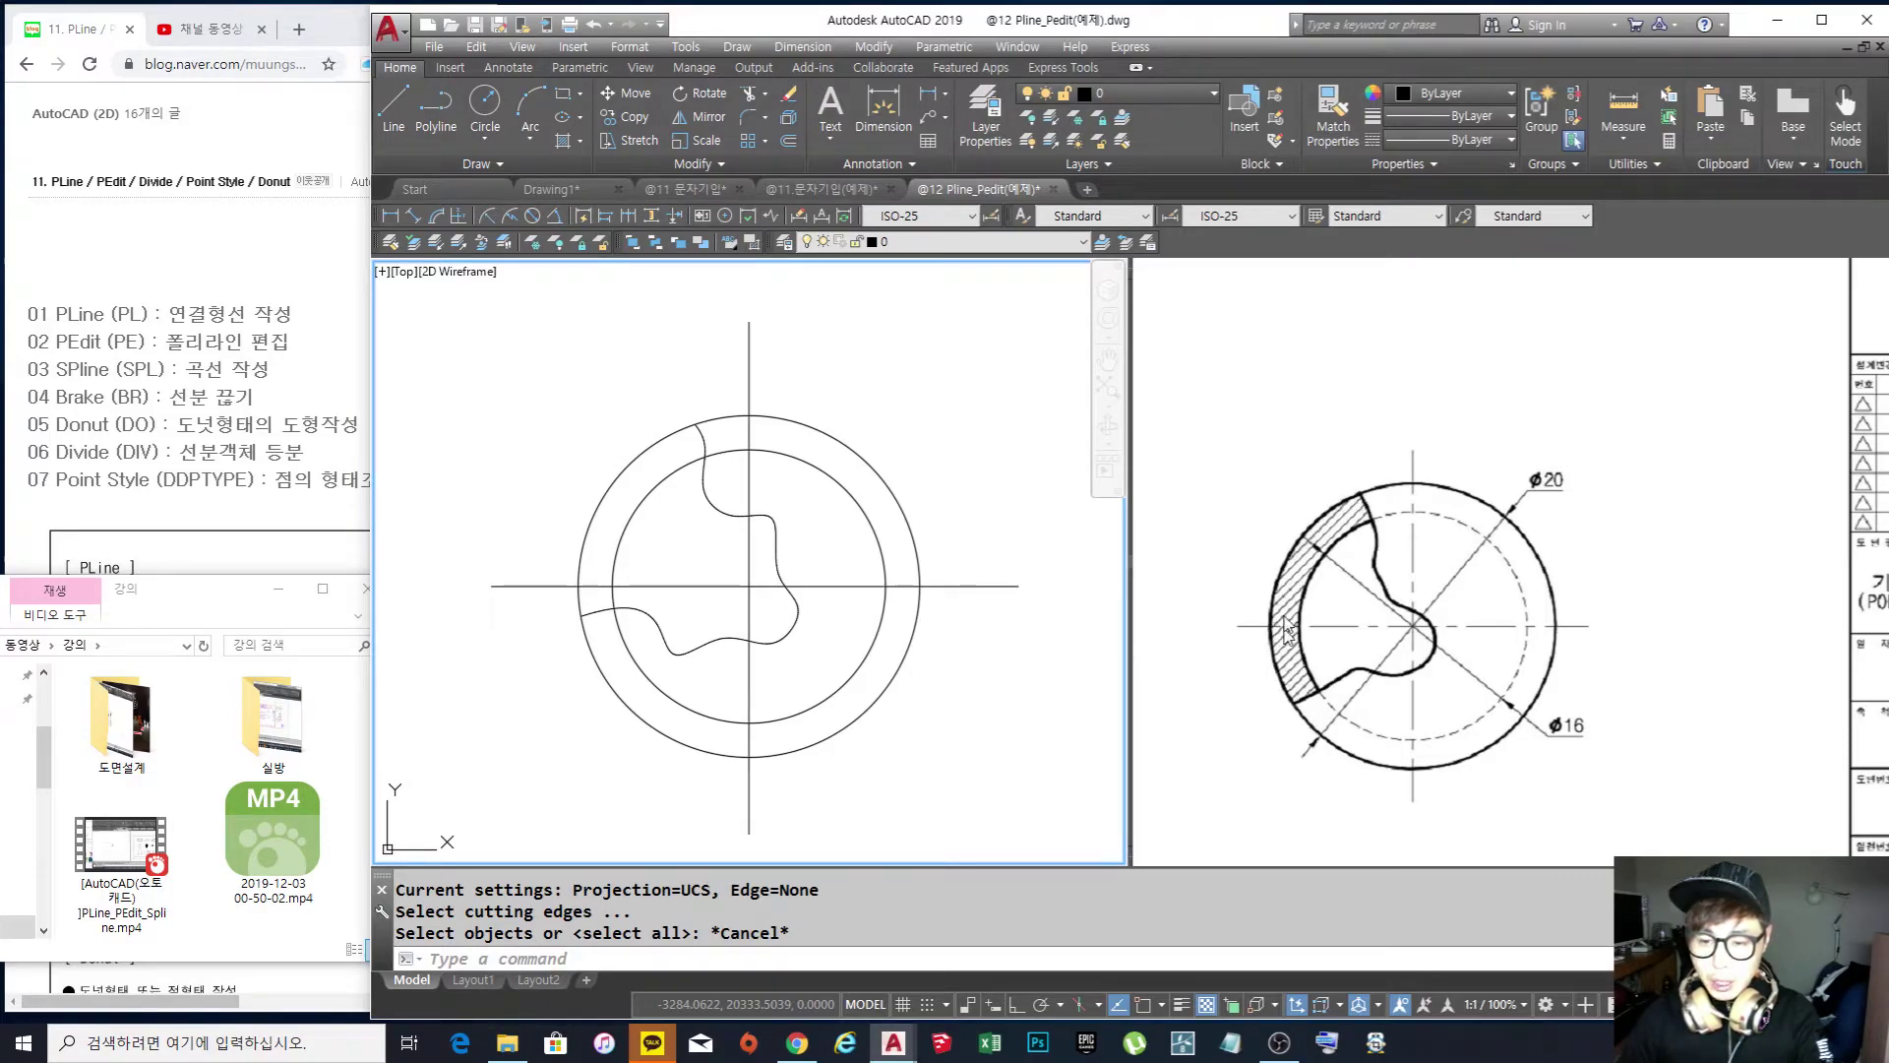
pyautogui.press('Escape')
pyautogui.press('Escape')
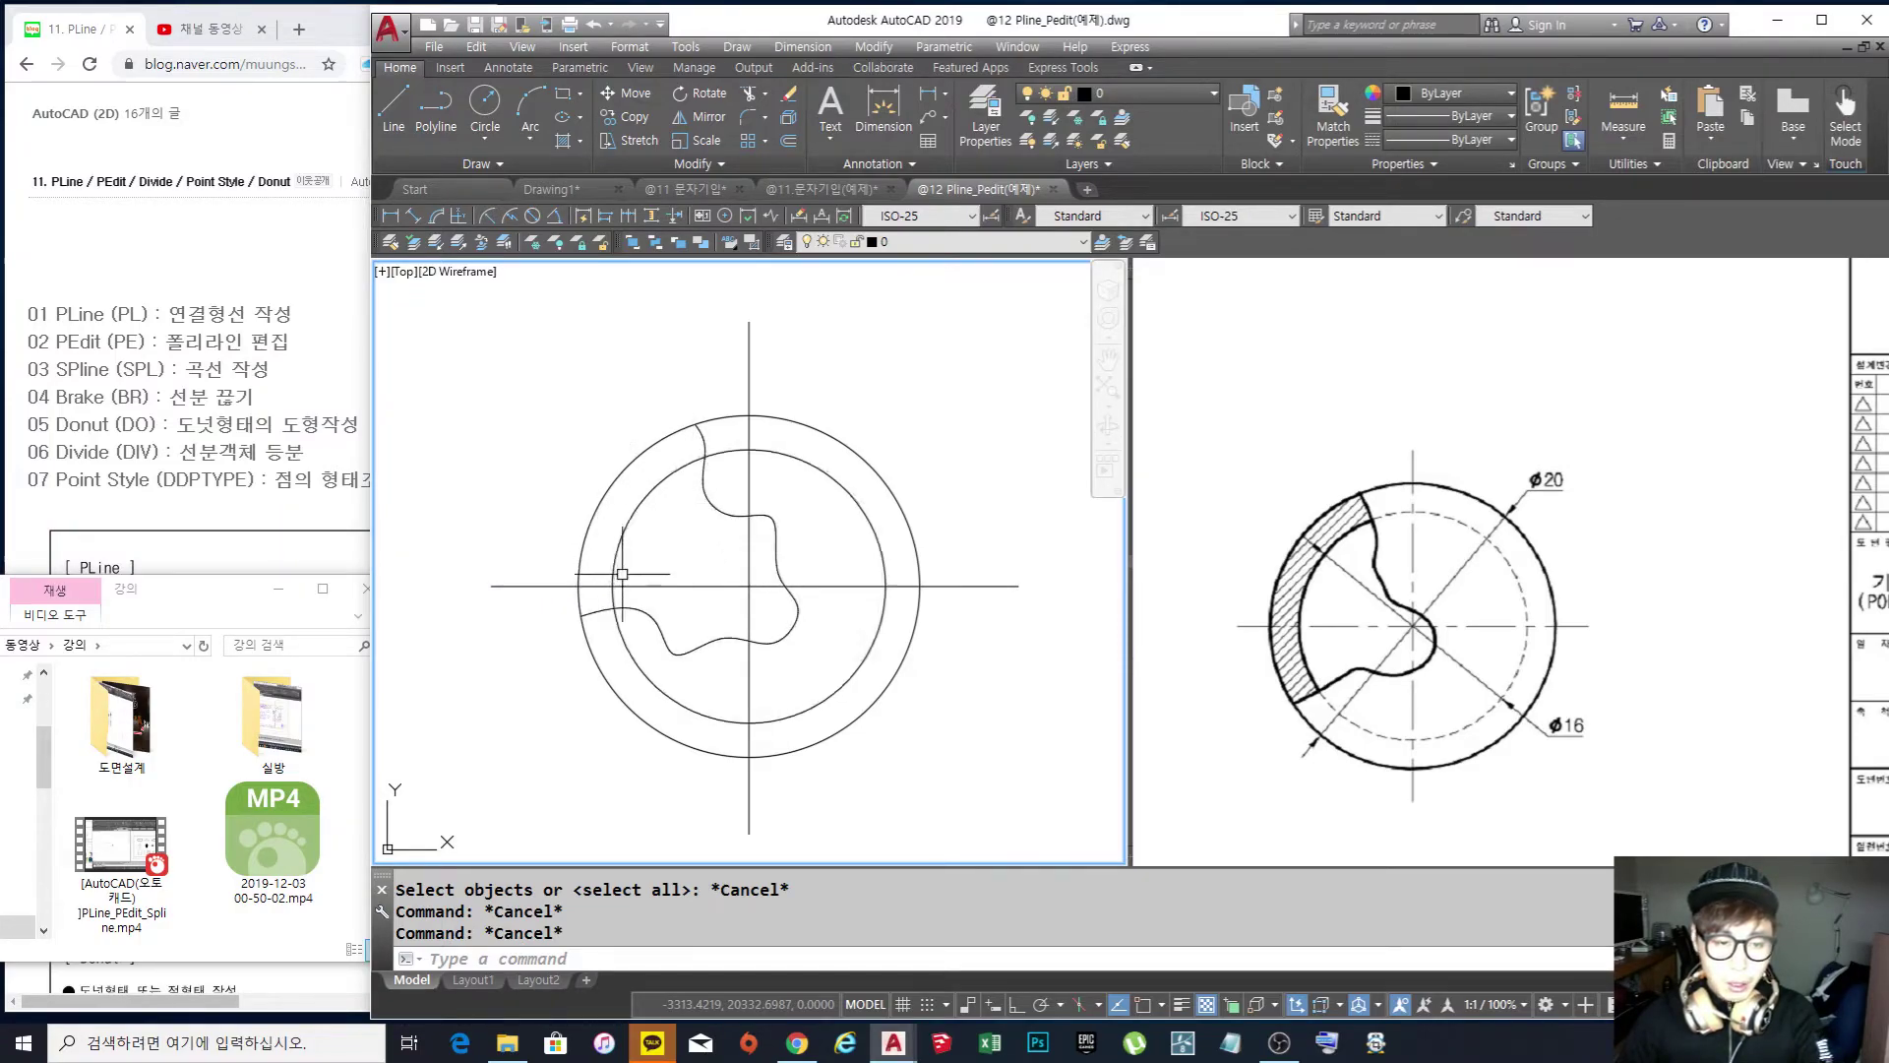
pyautogui.press('Escape')
# Select the inner circle to check whether it is one unbroken object, and clear the selection
pyautogui.moveTo(721, 556); pyautogui.dragTo(721, 568, button='middle')
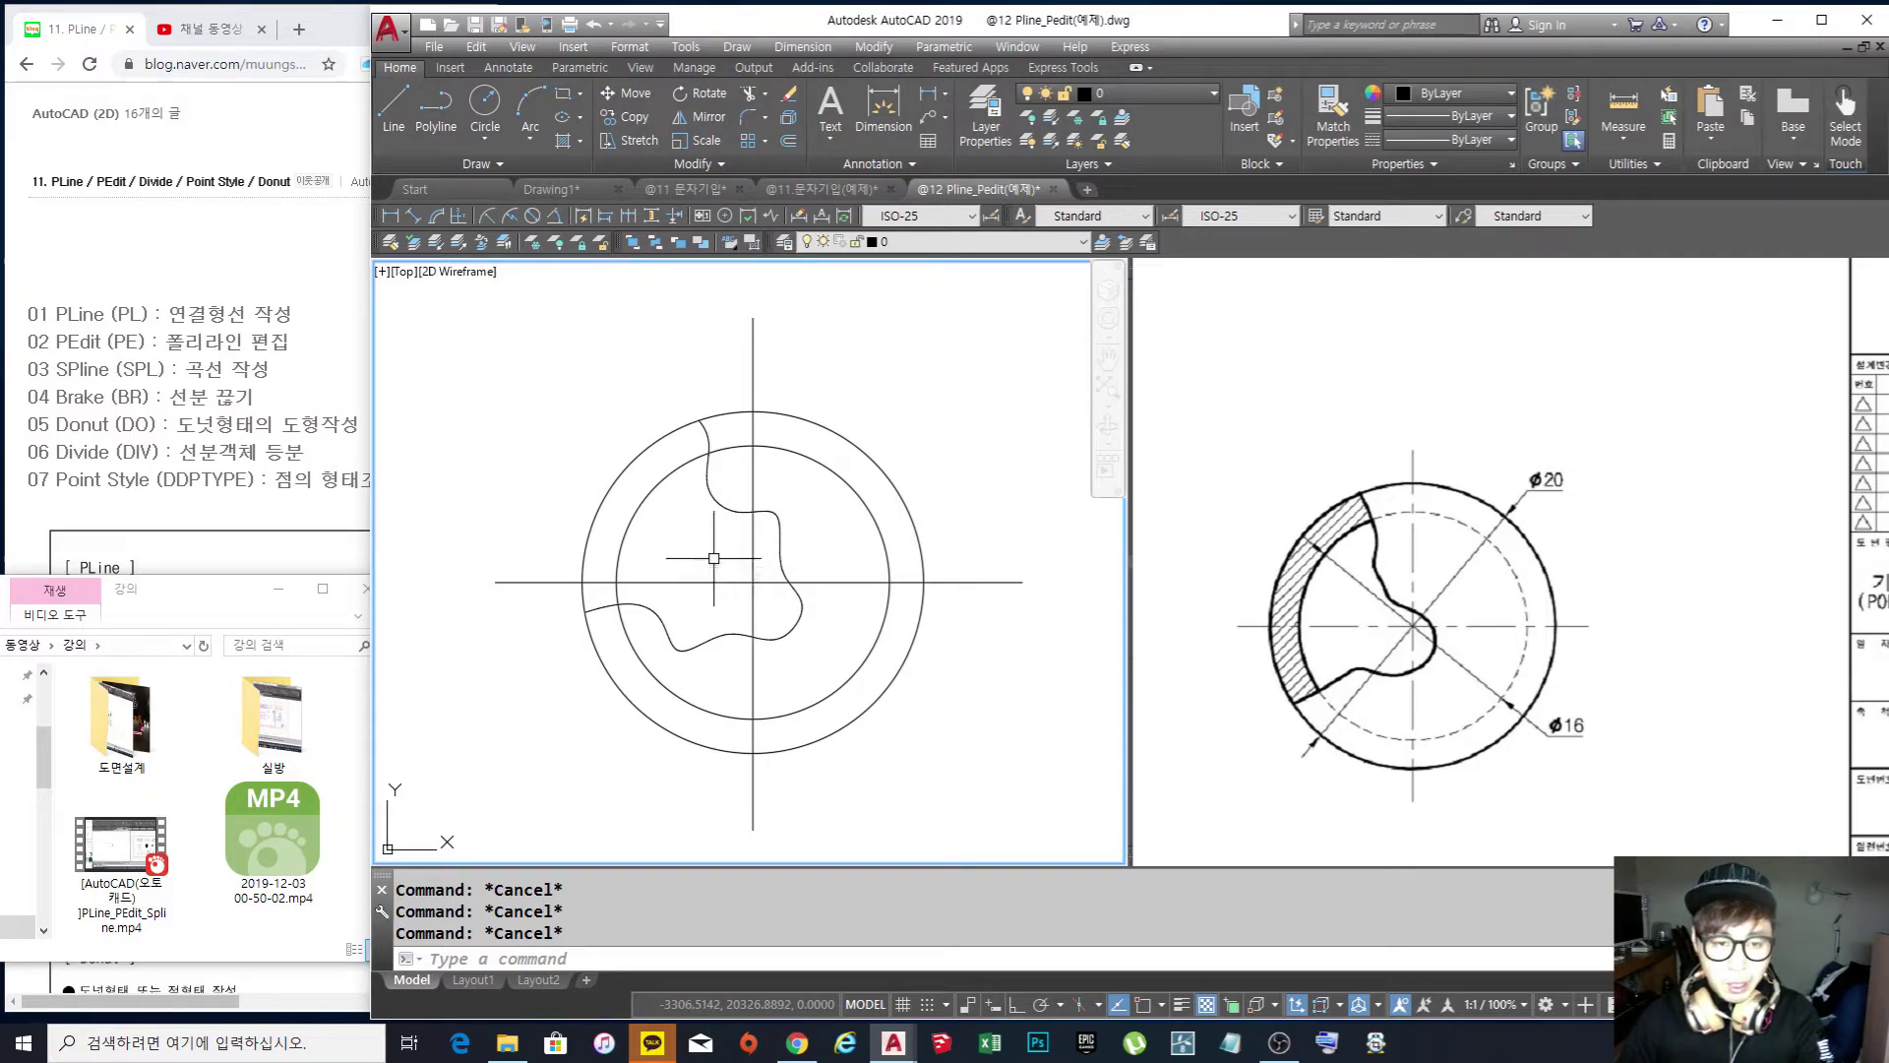
pyautogui.scroll(2, 694, 539)
pyautogui.scroll(-4, 694, 539)
pyautogui.moveTo(790, 531); pyautogui.dragTo(770, 539, button='middle')
pyautogui.scroll(2, 772, 537)
pyautogui.click(799, 522)
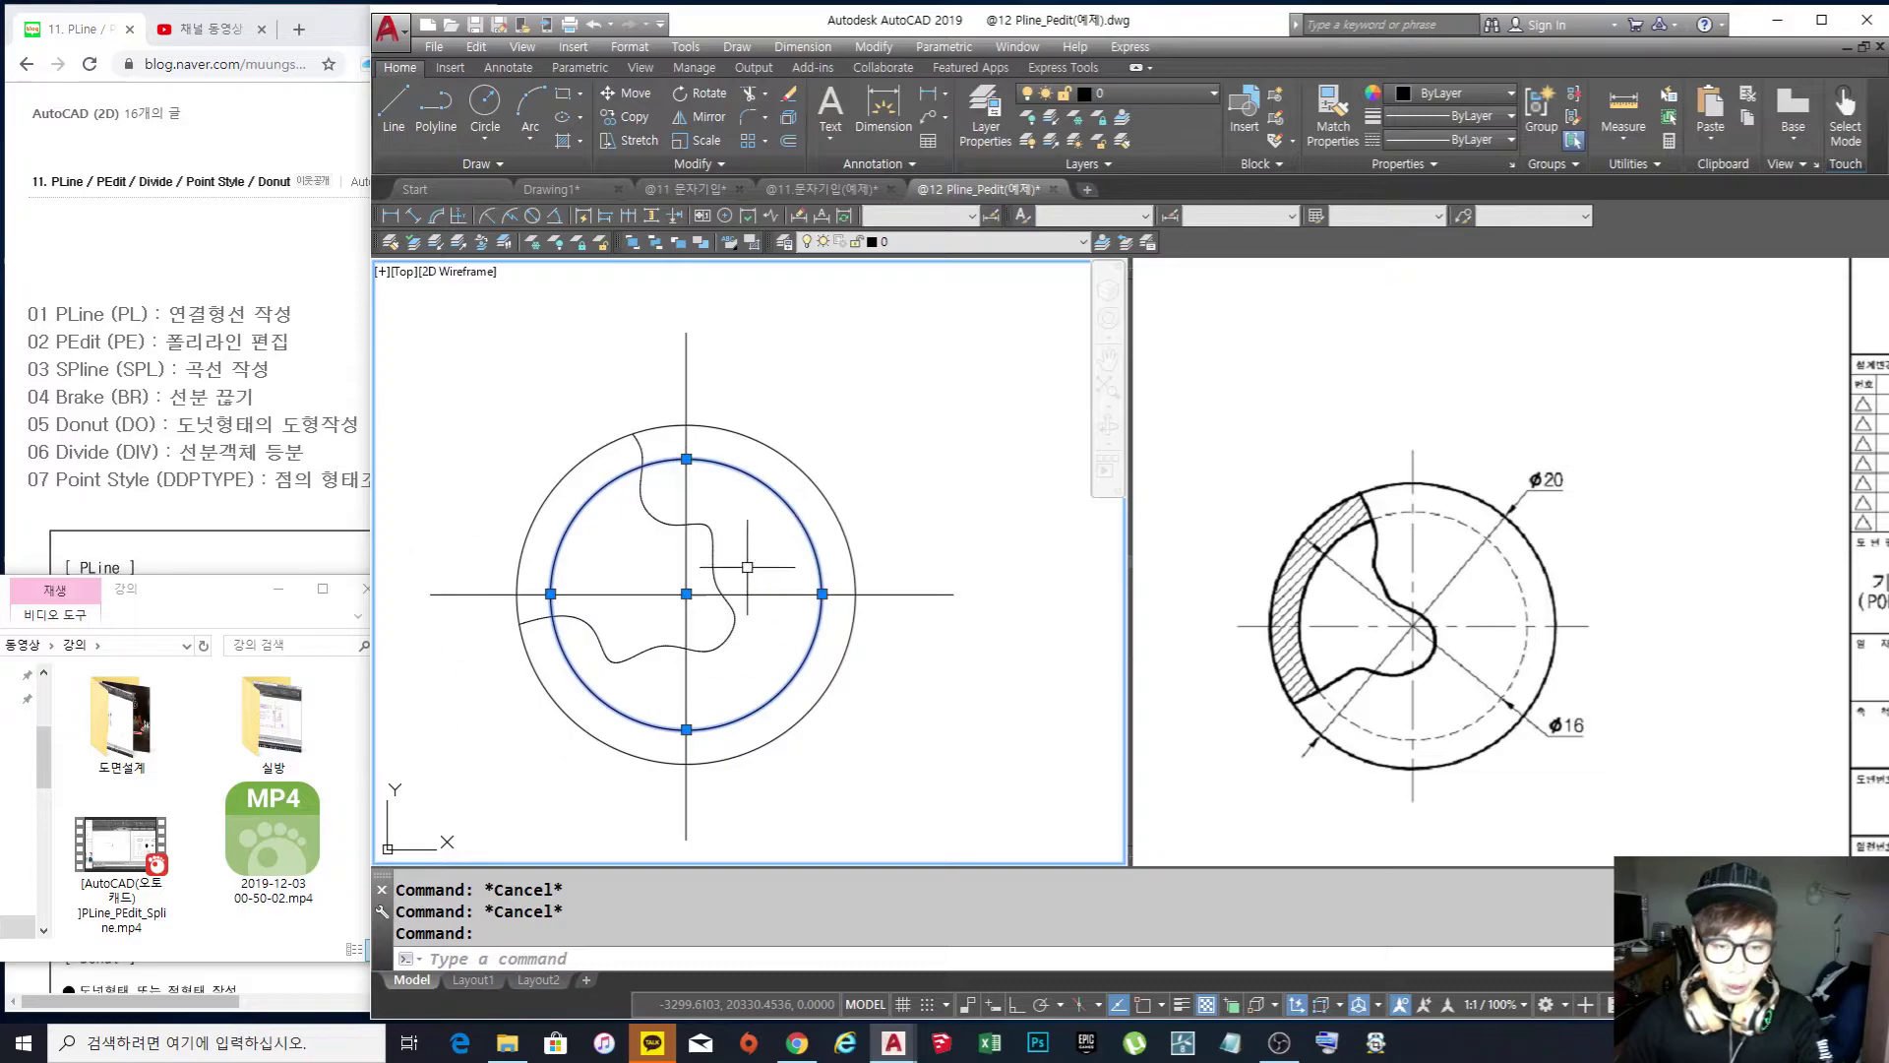
pyautogui.press('Escape')
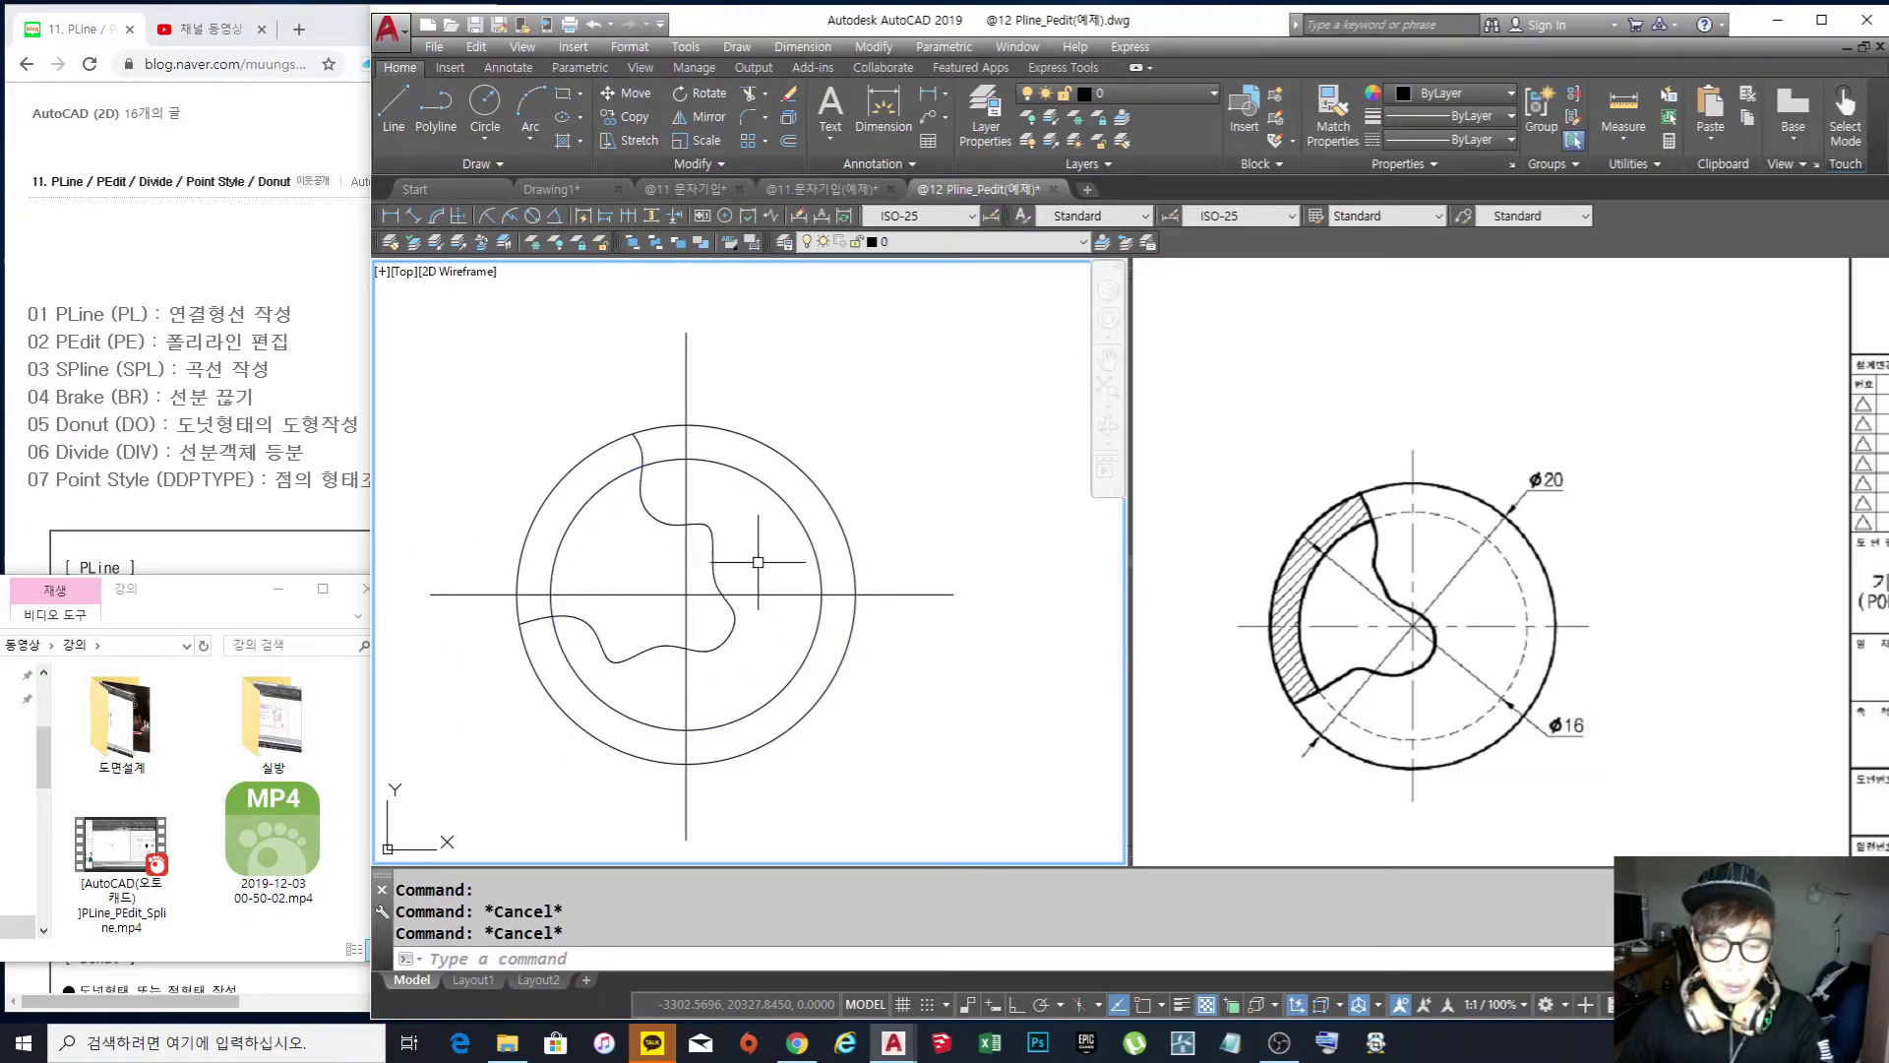
pyautogui.click(782, 502)
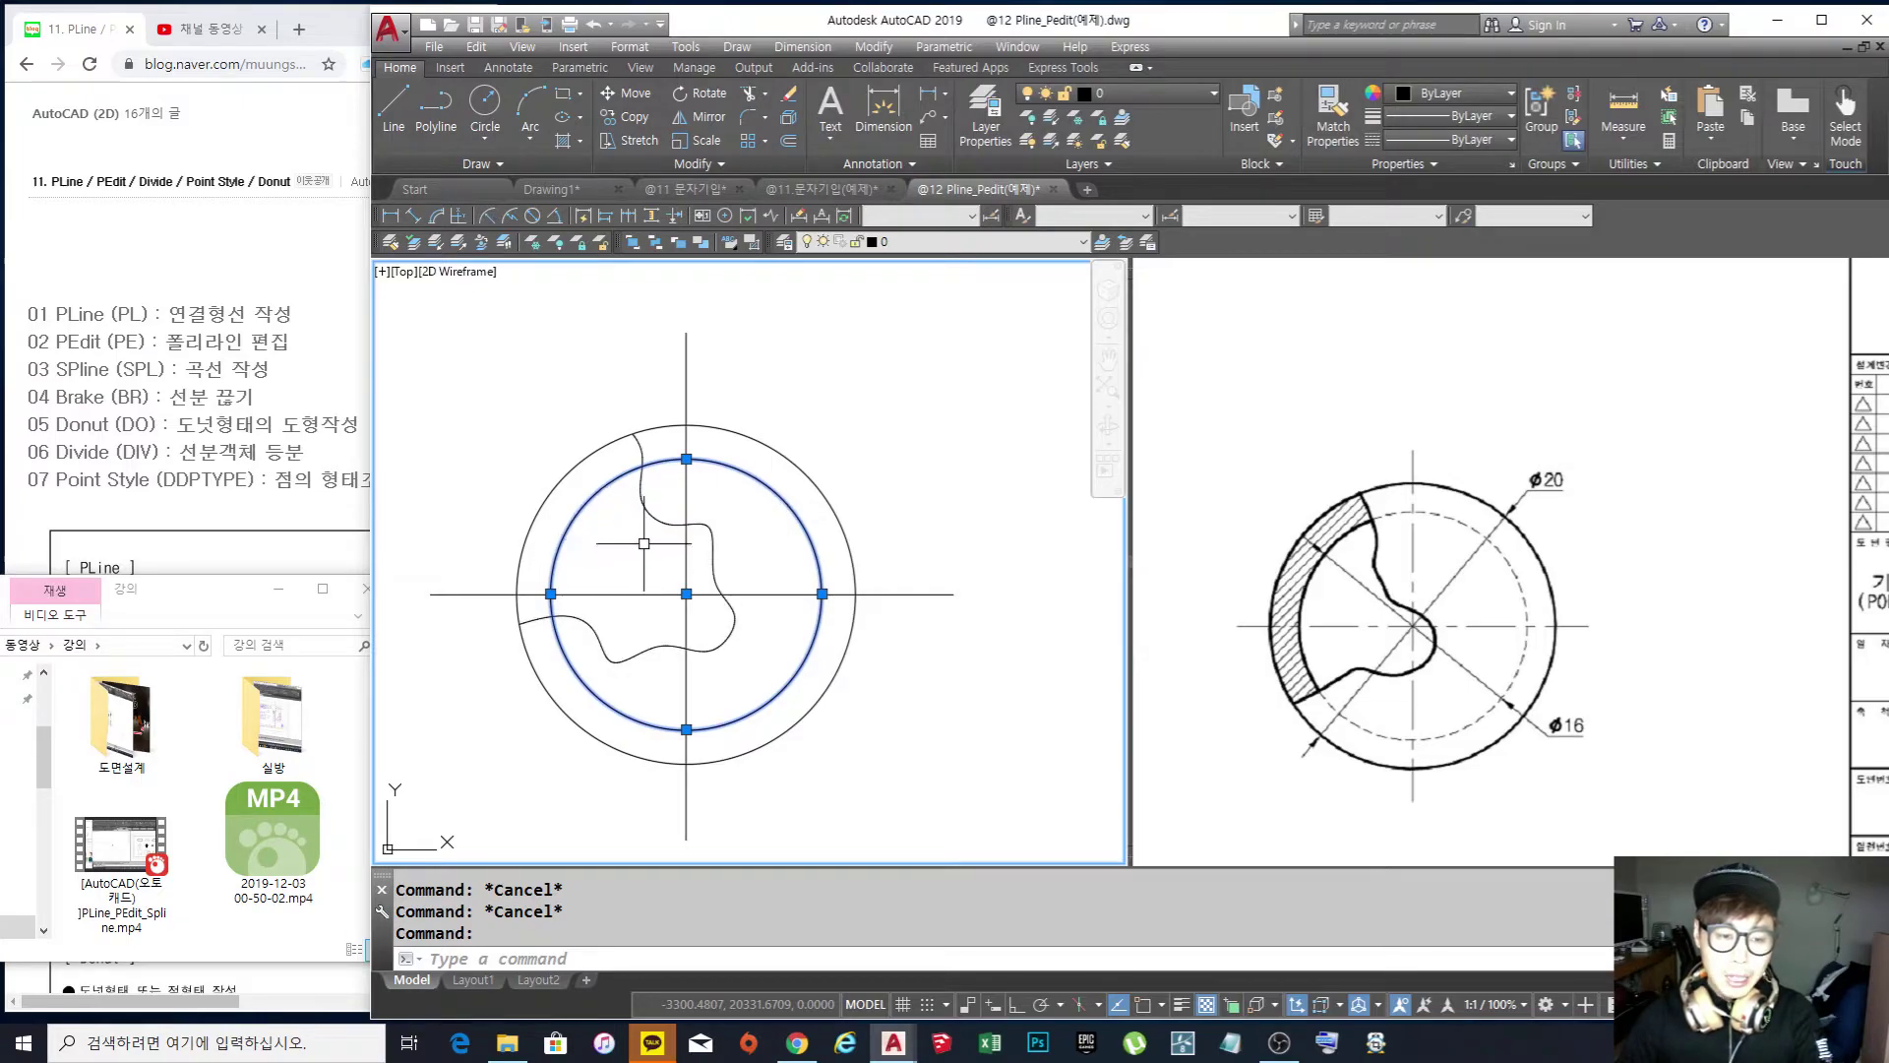
pyautogui.press('Escape')
pyautogui.moveTo(653, 548); pyautogui.dragTo(665, 543, button='middle')
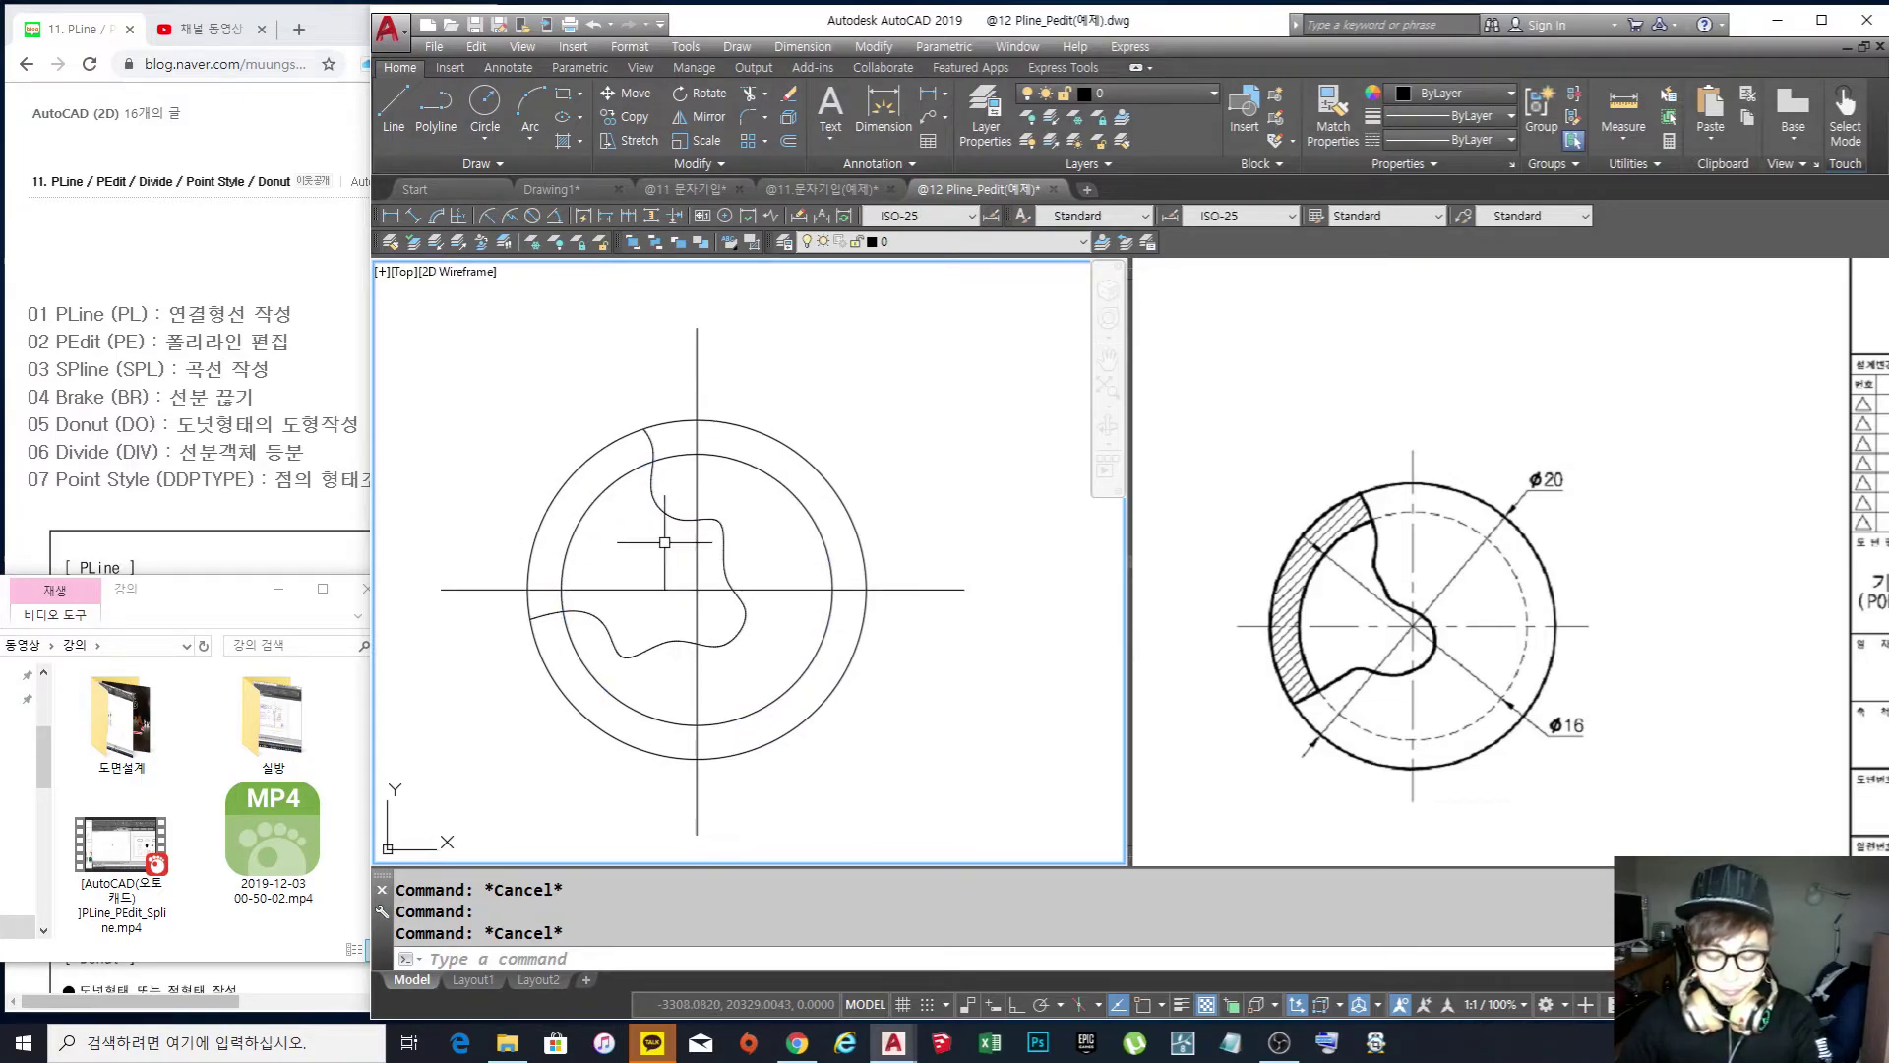
# With object snap on, try to break the inner circle at a single point, its upper intersection with the spline
pyautogui.write('br')
pyautogui.press('Return')
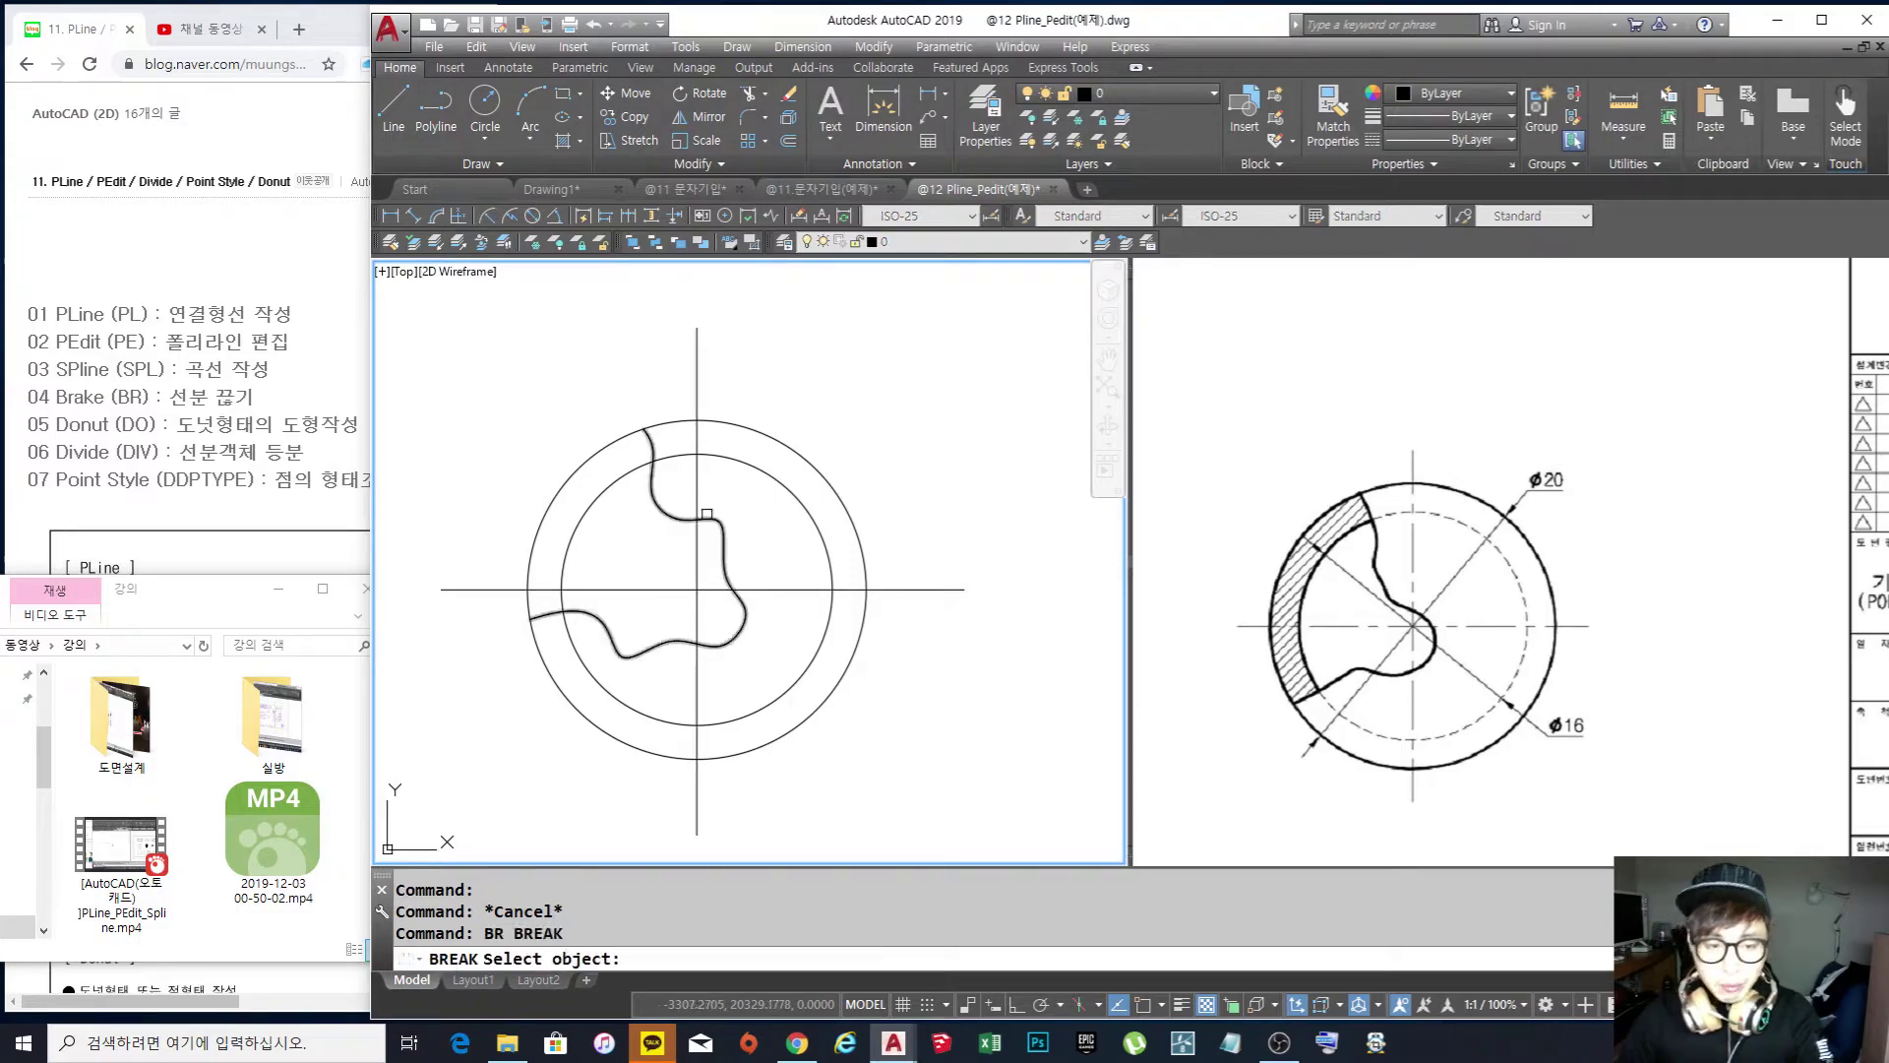
pyautogui.click(771, 479)
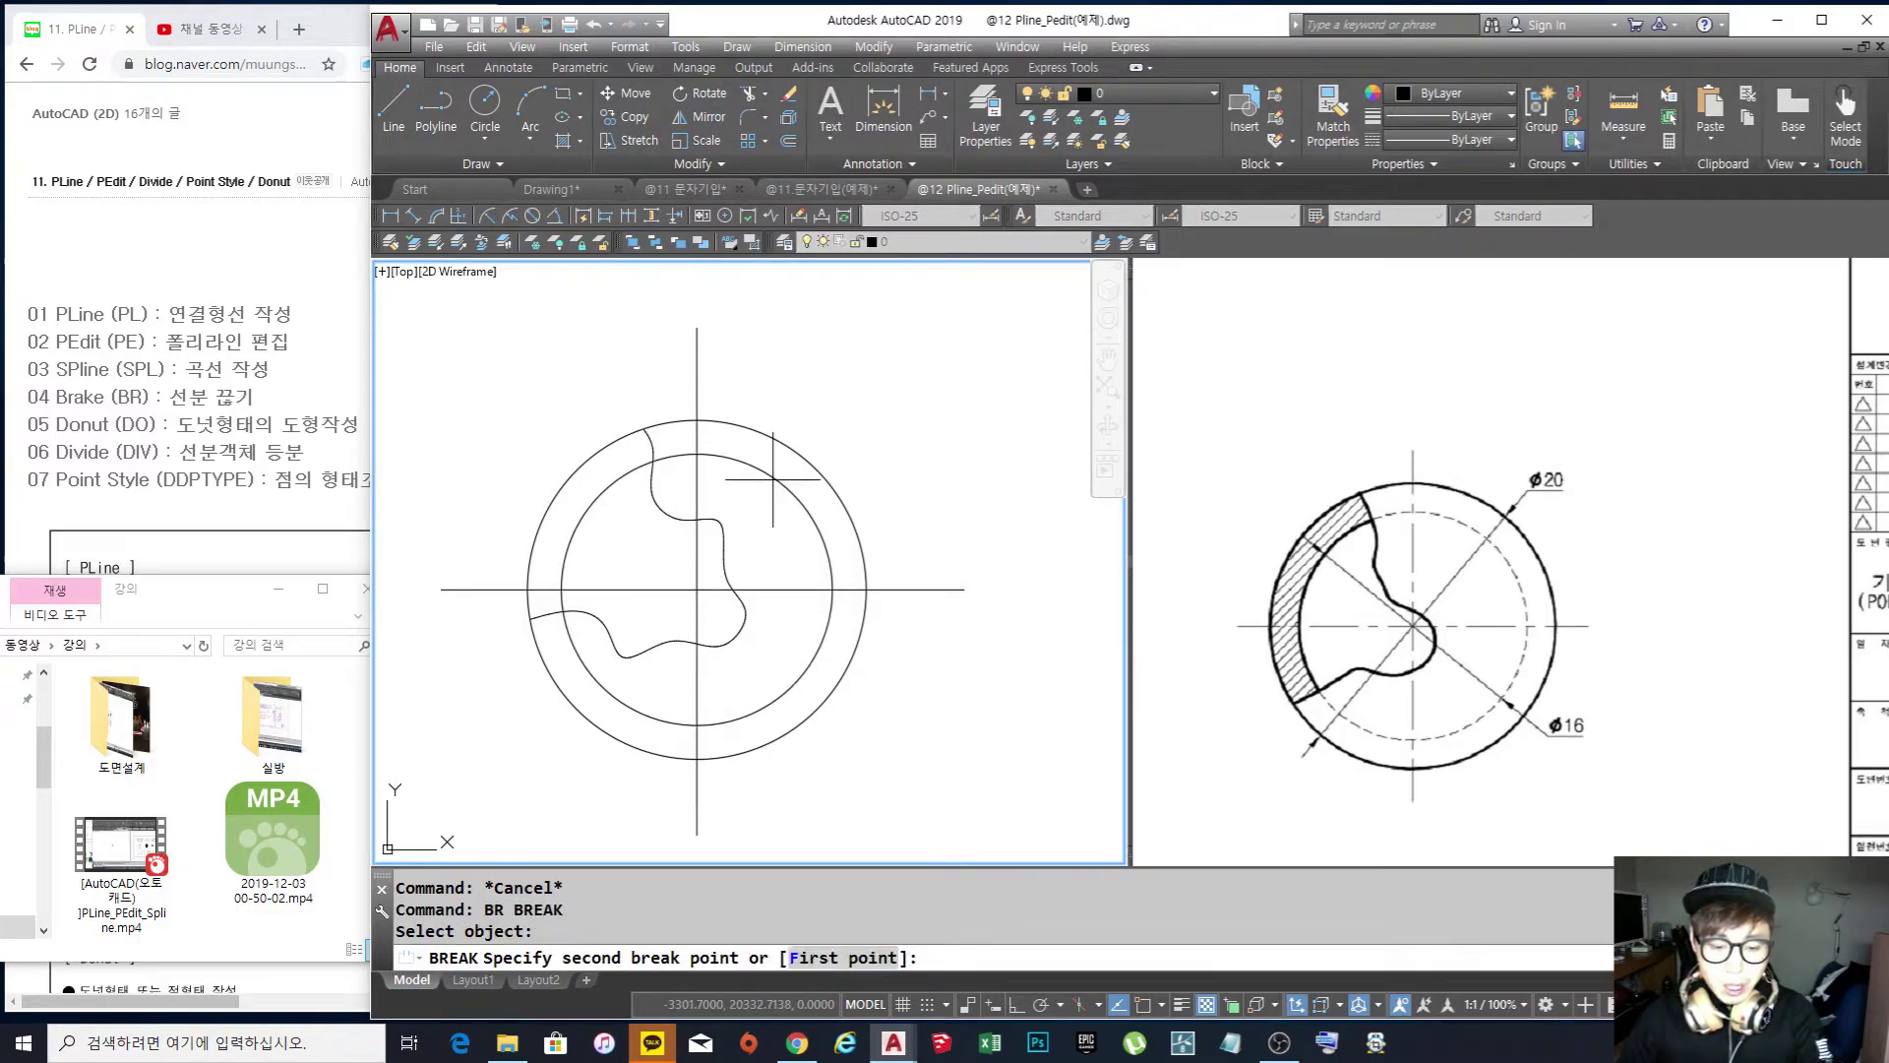
pyautogui.press('Return')
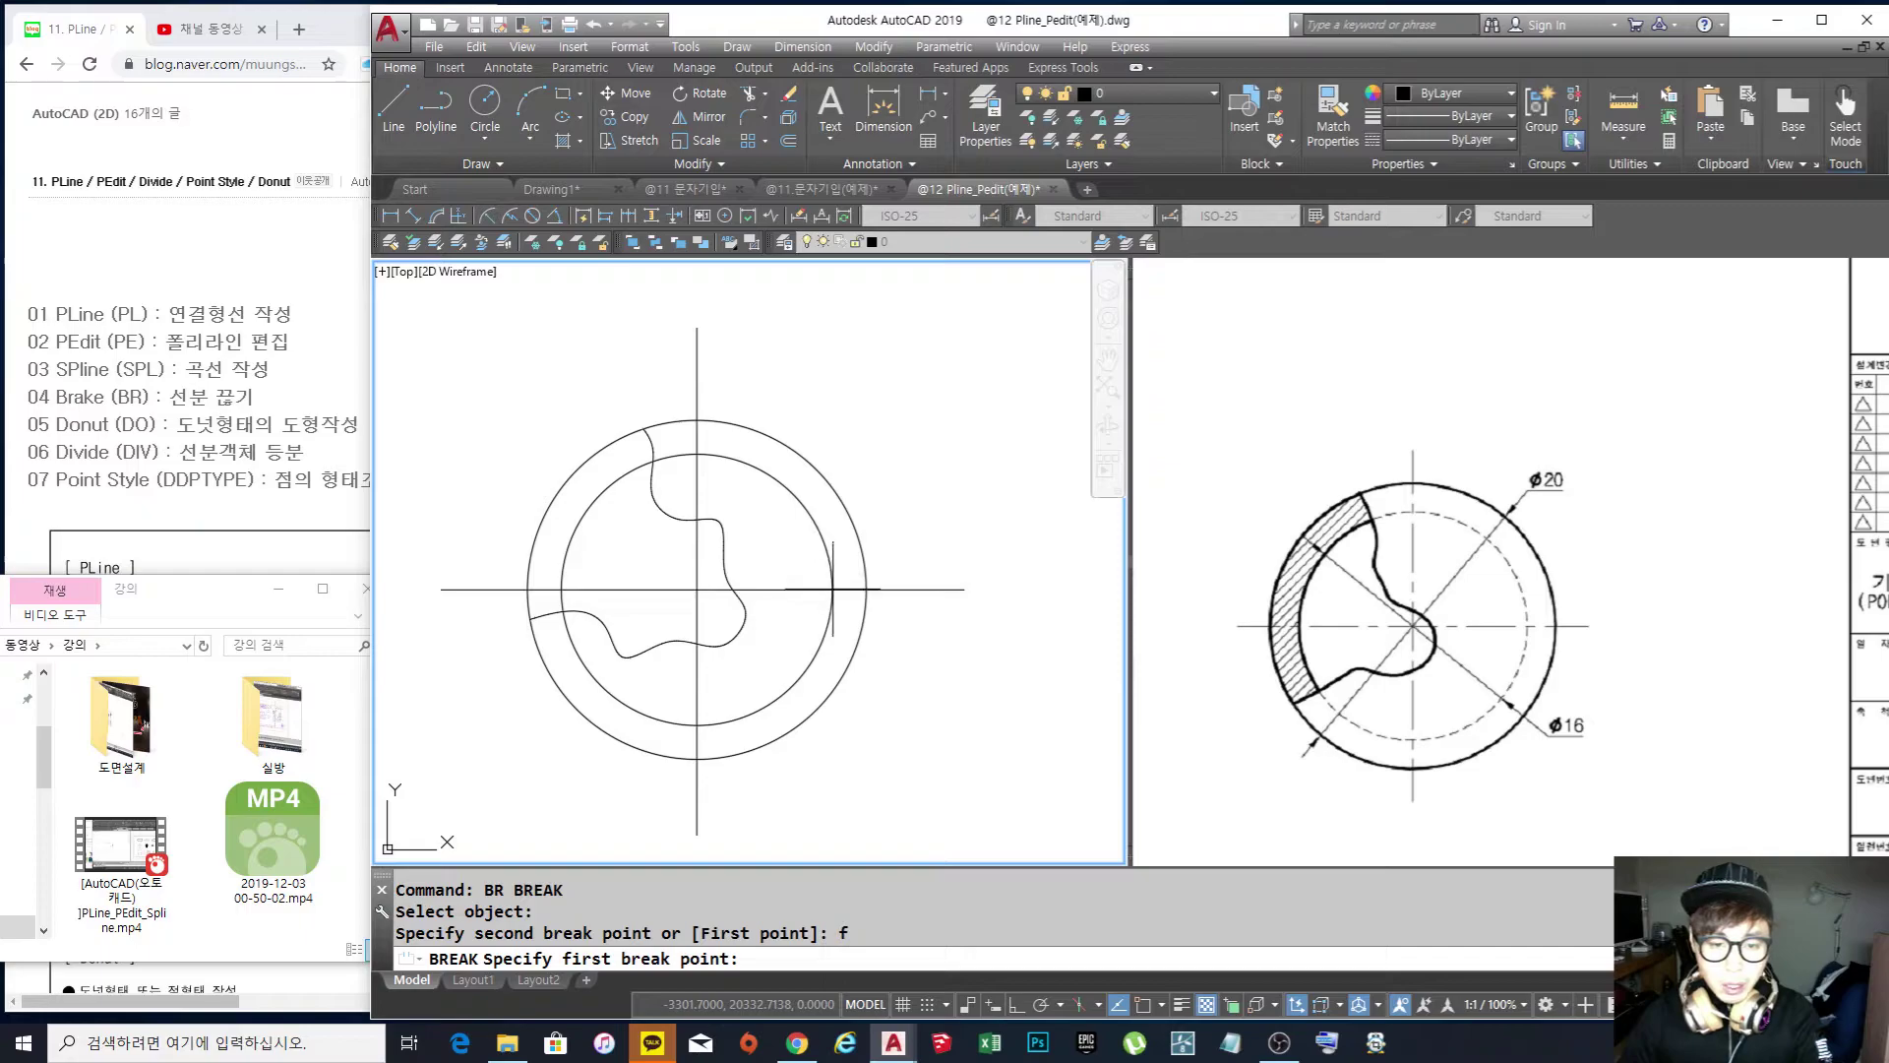
pyautogui.press('F3')
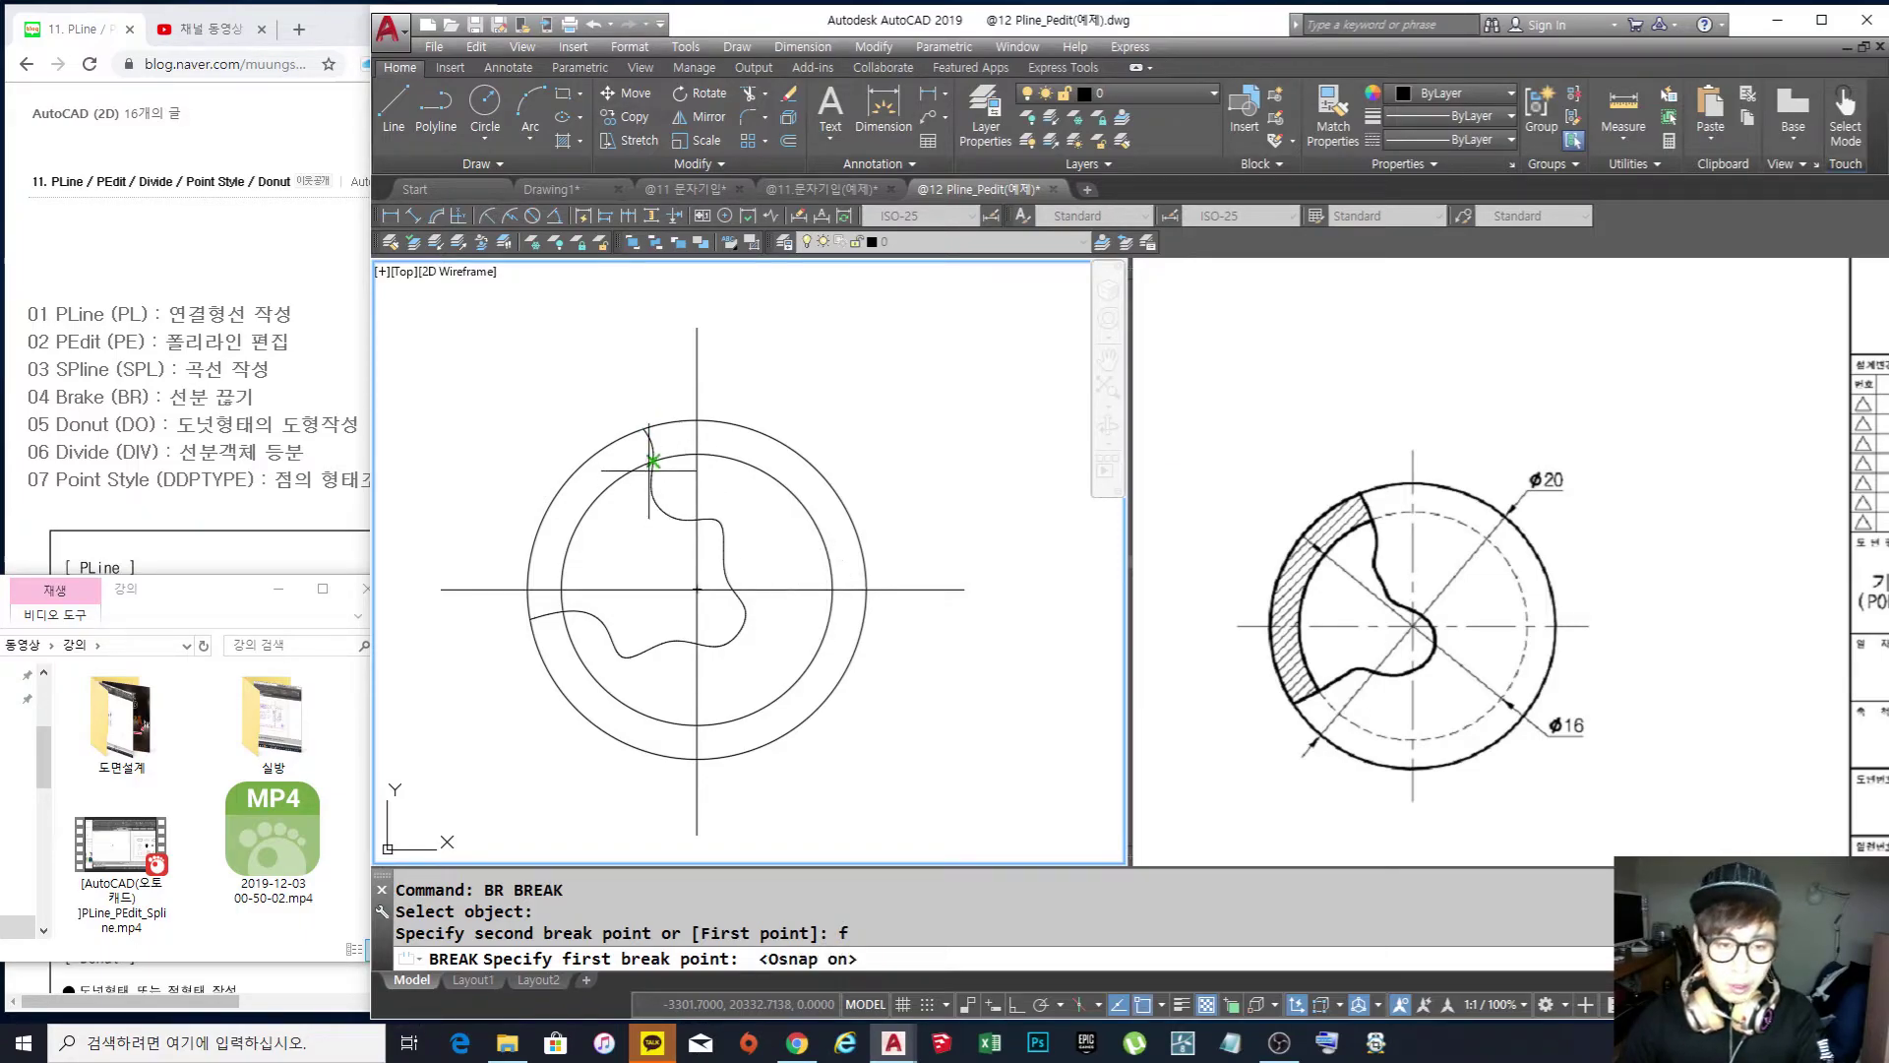
pyautogui.click(656, 461)
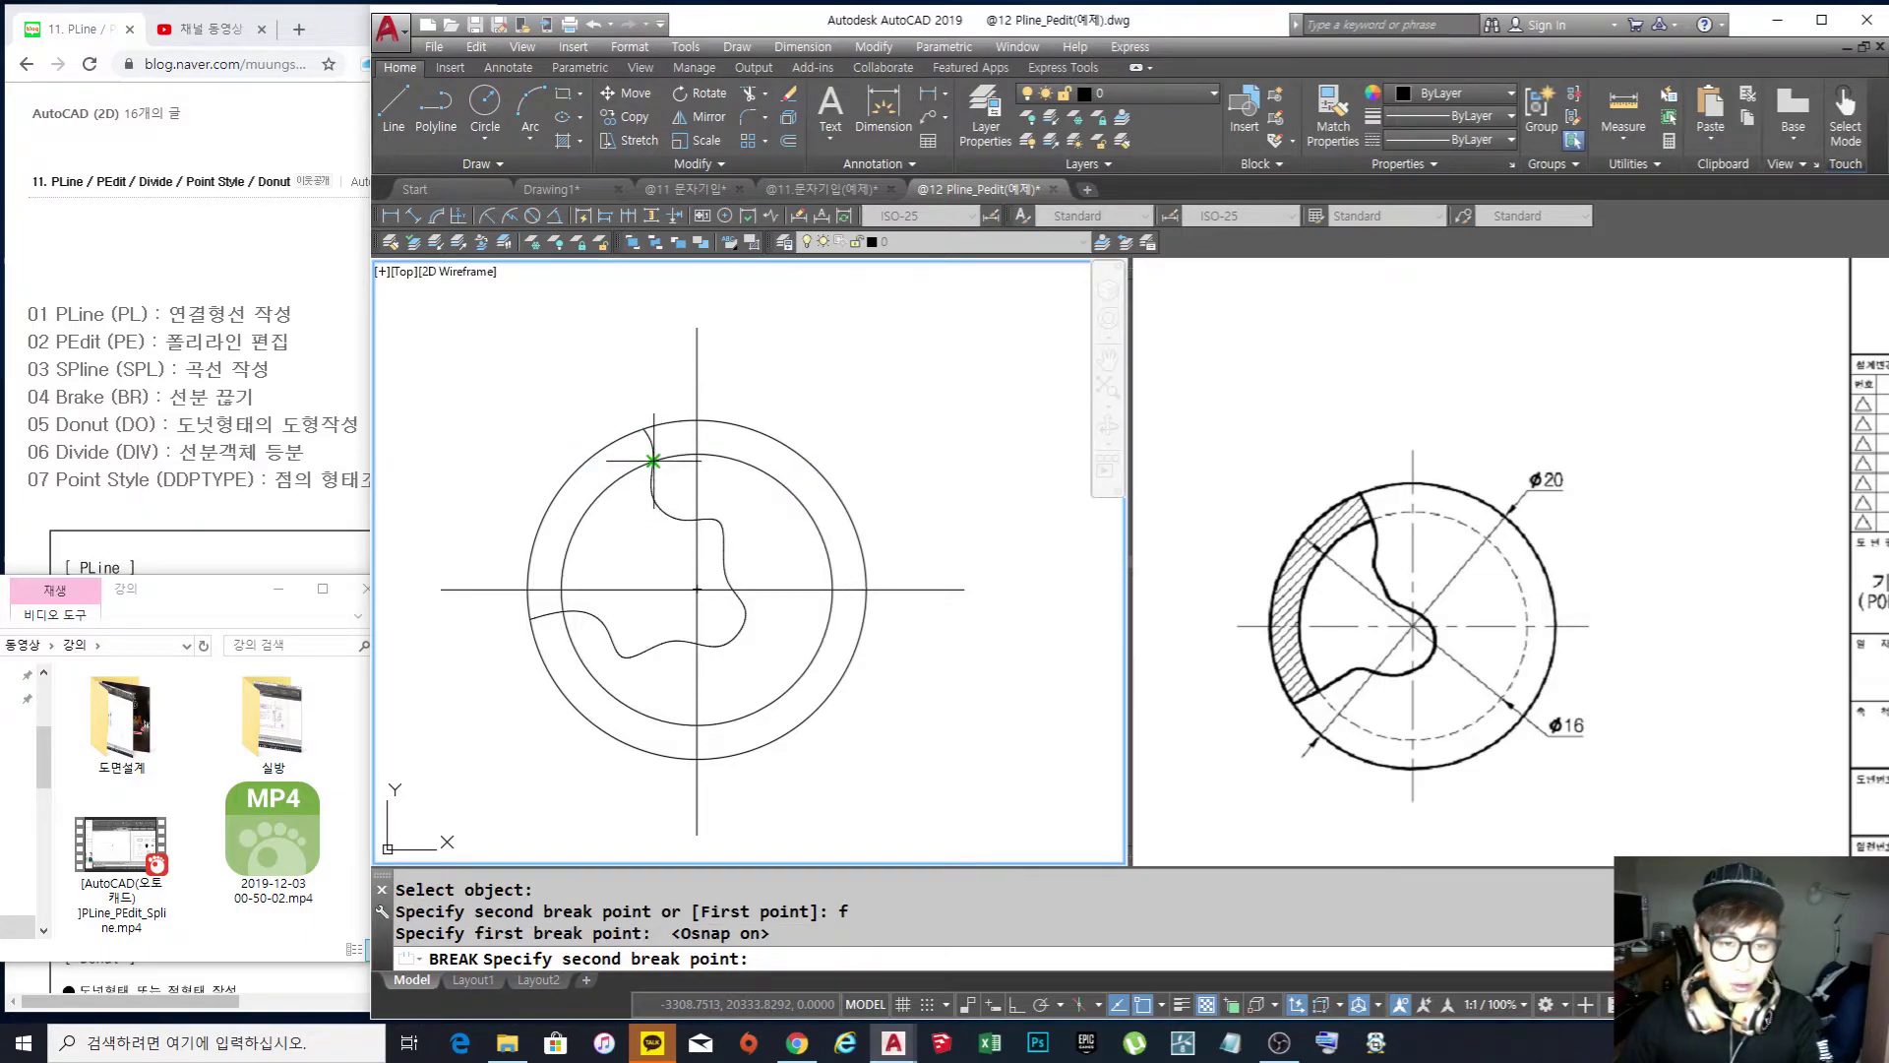
pyautogui.click(654, 460)
# Select the inner circle to check whether the break split it, and clear the selection
pyautogui.click(745, 475)
pyautogui.click(735, 455)
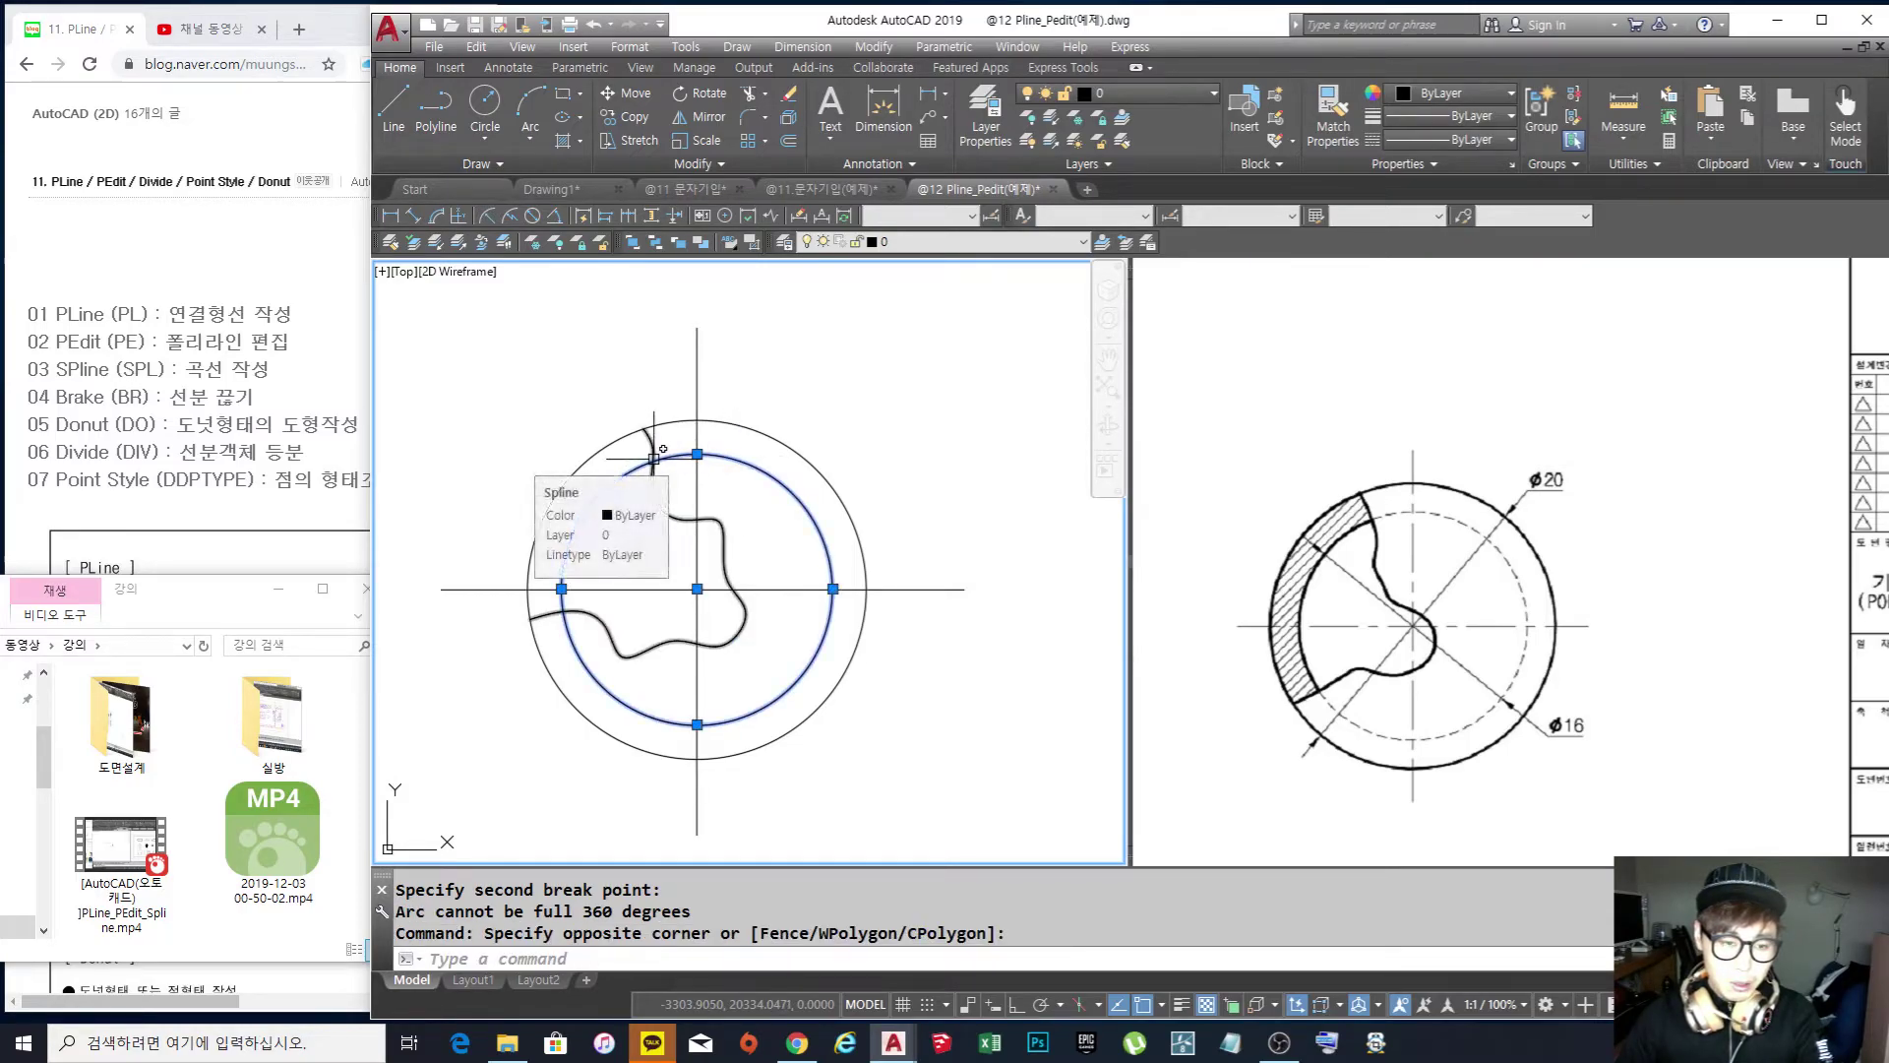
pyautogui.click(669, 497)
pyautogui.click(669, 497)
pyautogui.press('Escape')
pyautogui.moveTo(624, 571); pyautogui.dragTo(646, 562, button='middle')
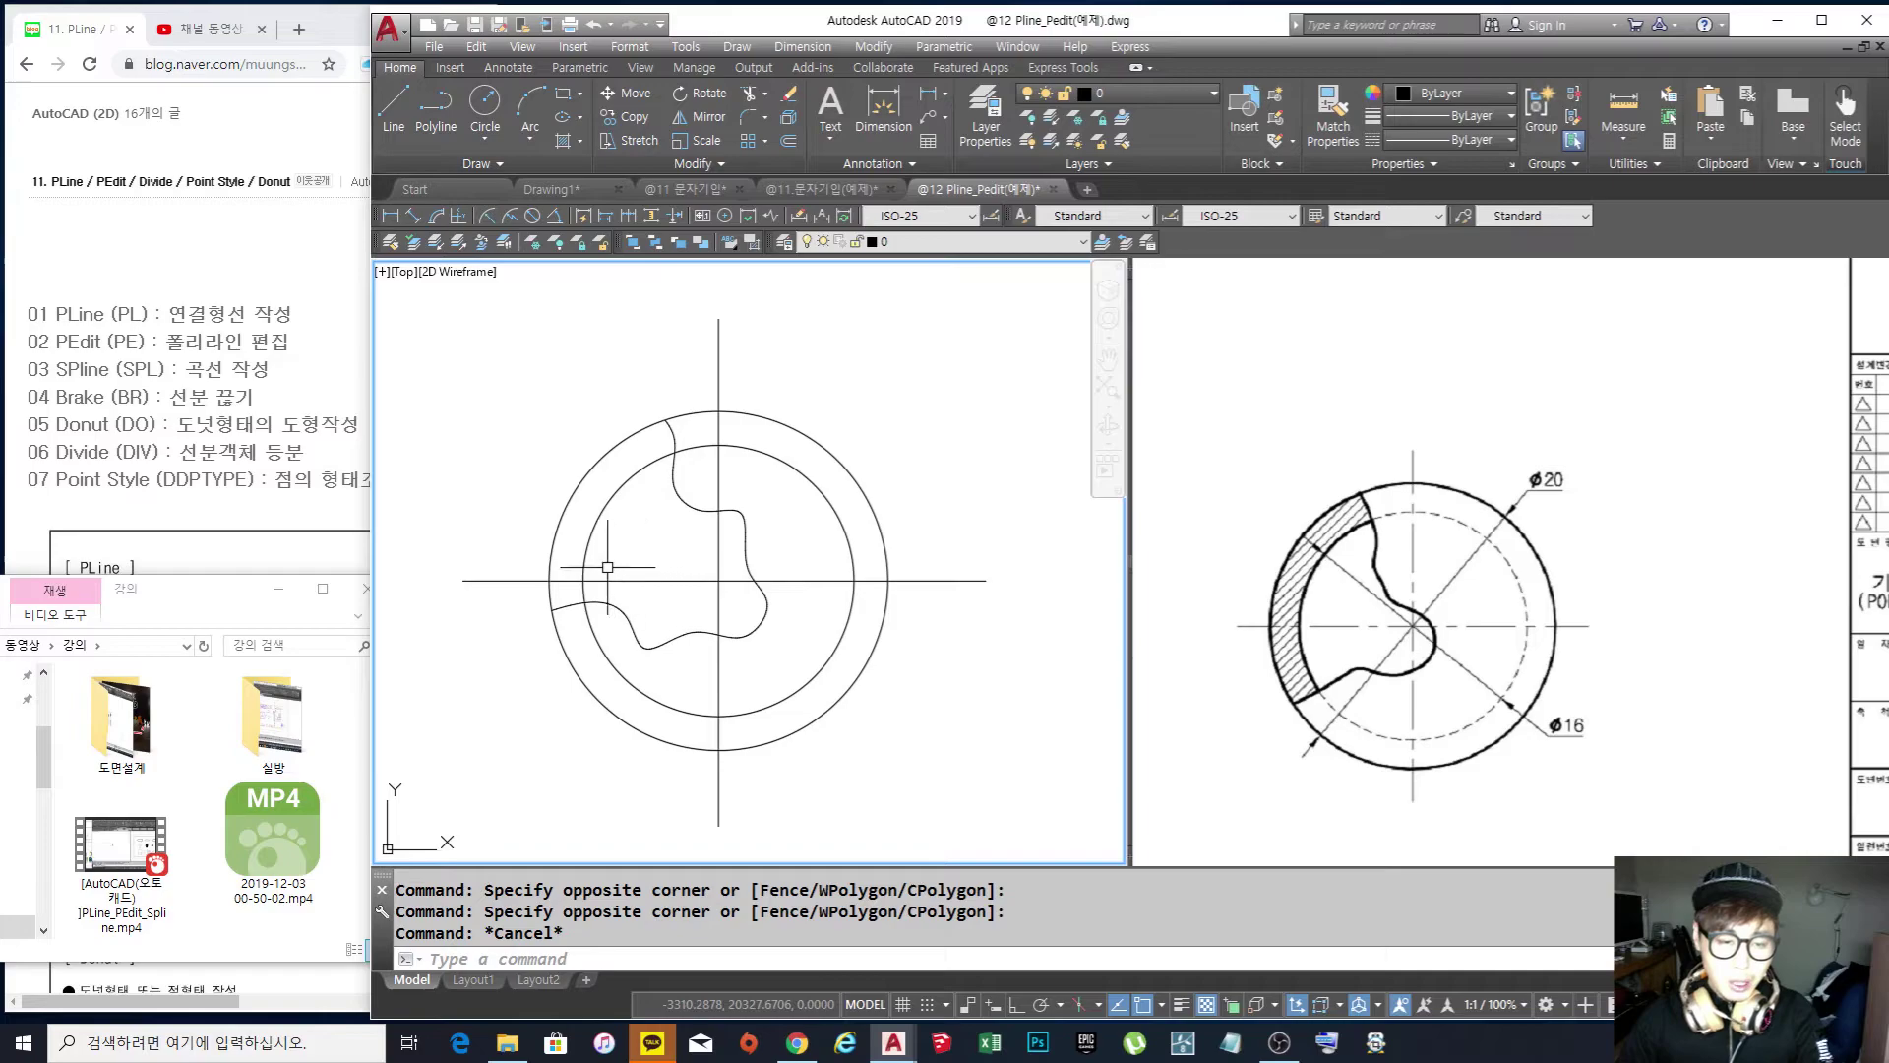
pyautogui.scroll(3, 675, 567)
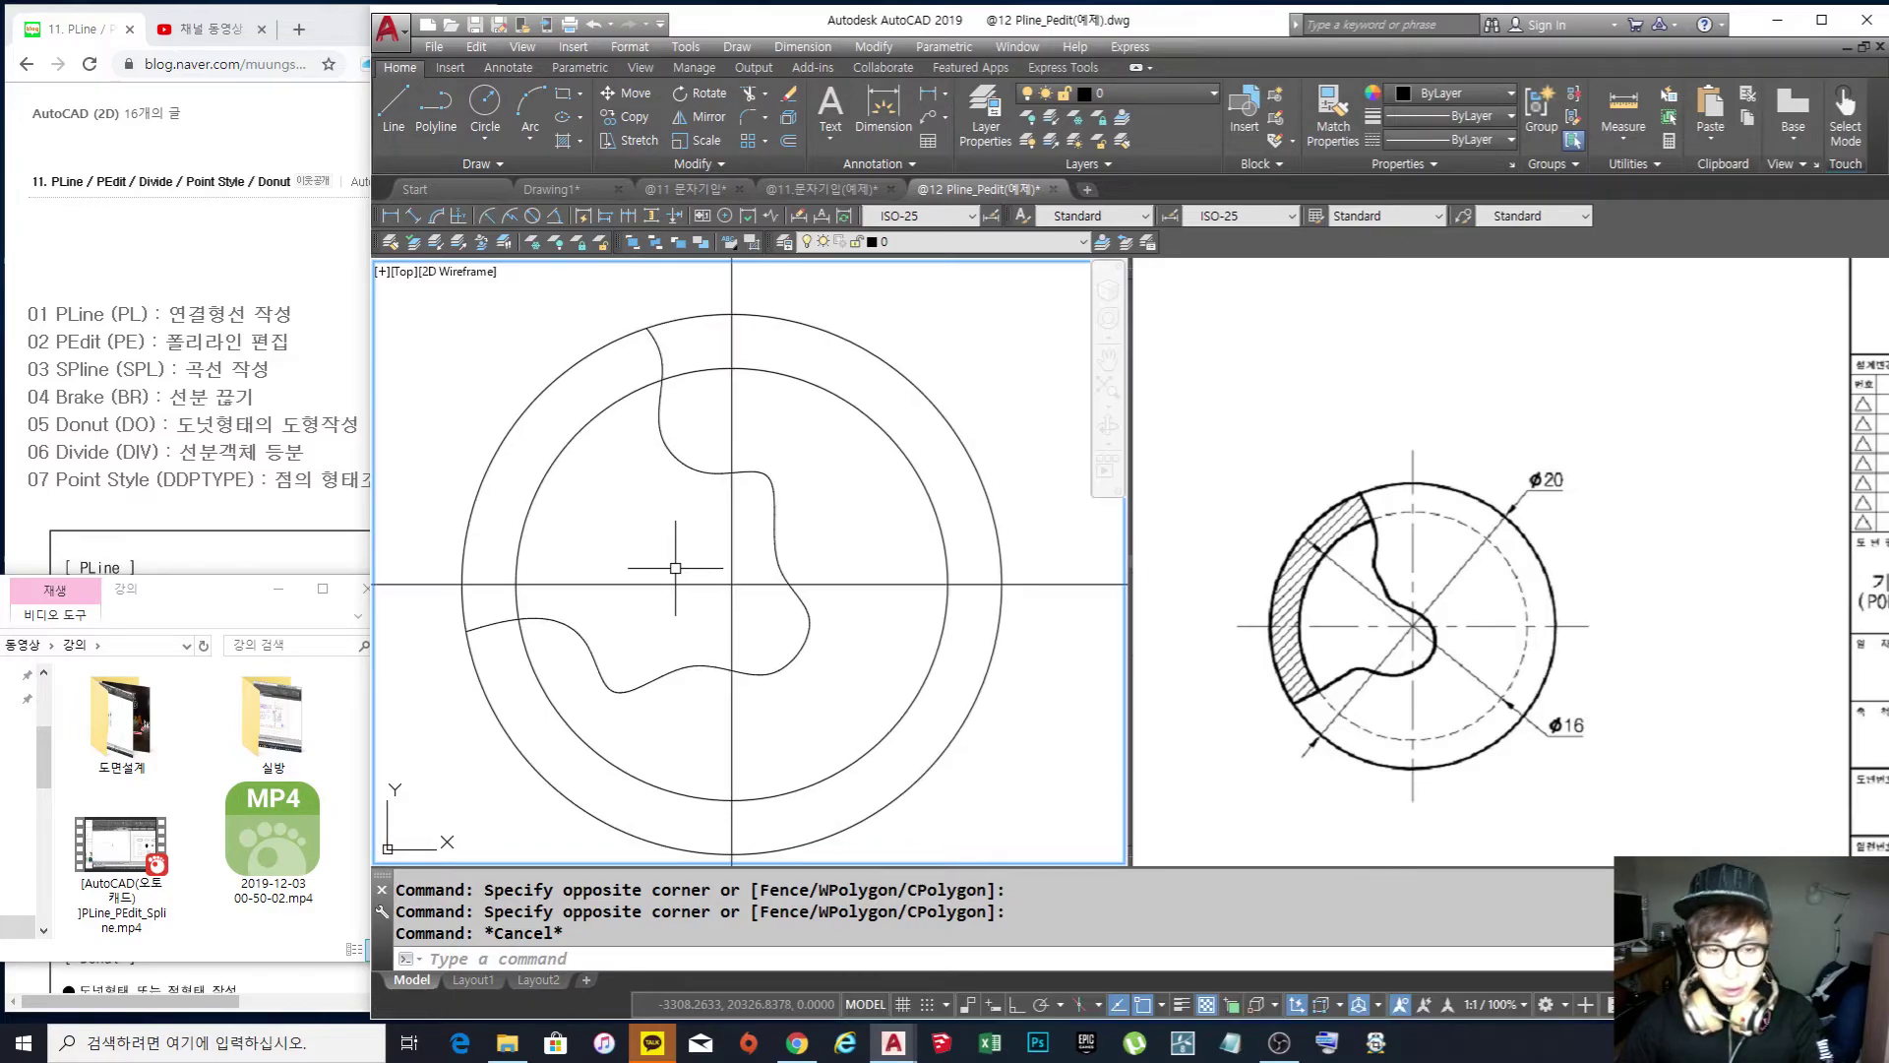
pyautogui.write('br')
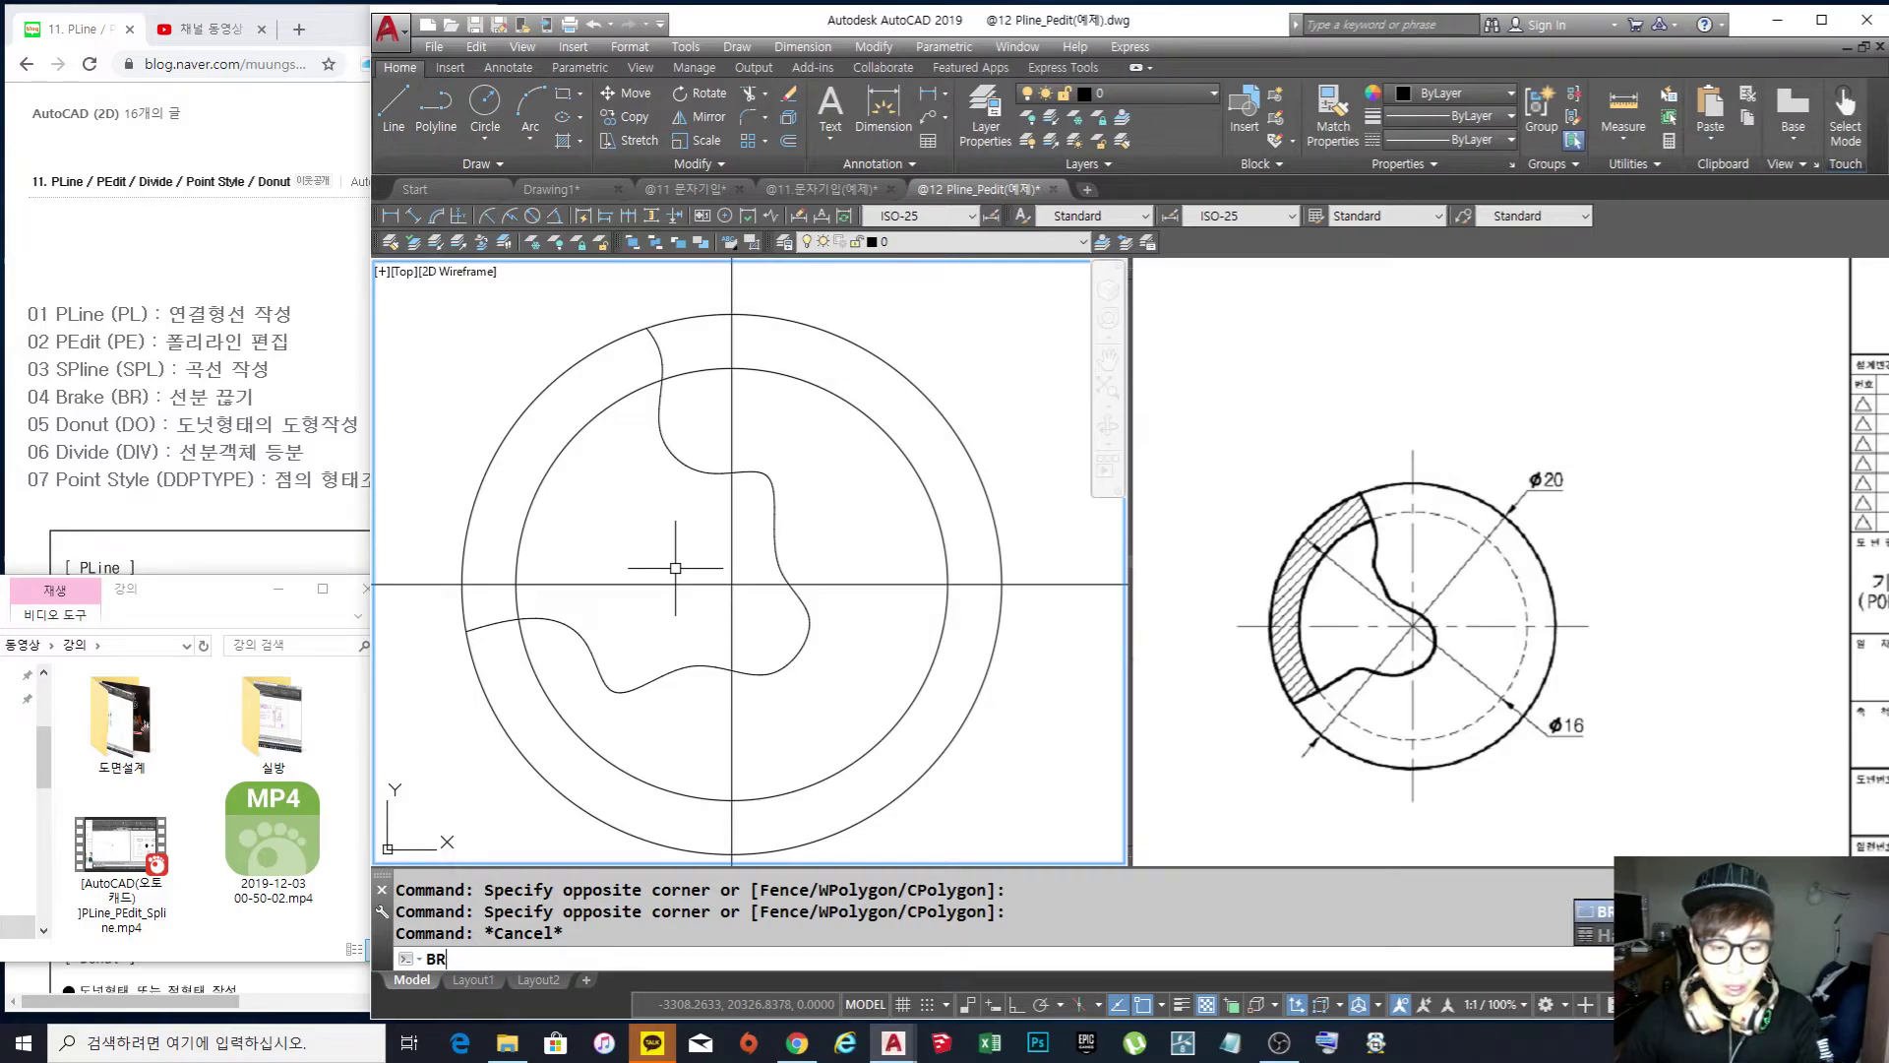
pyautogui.press('Return')
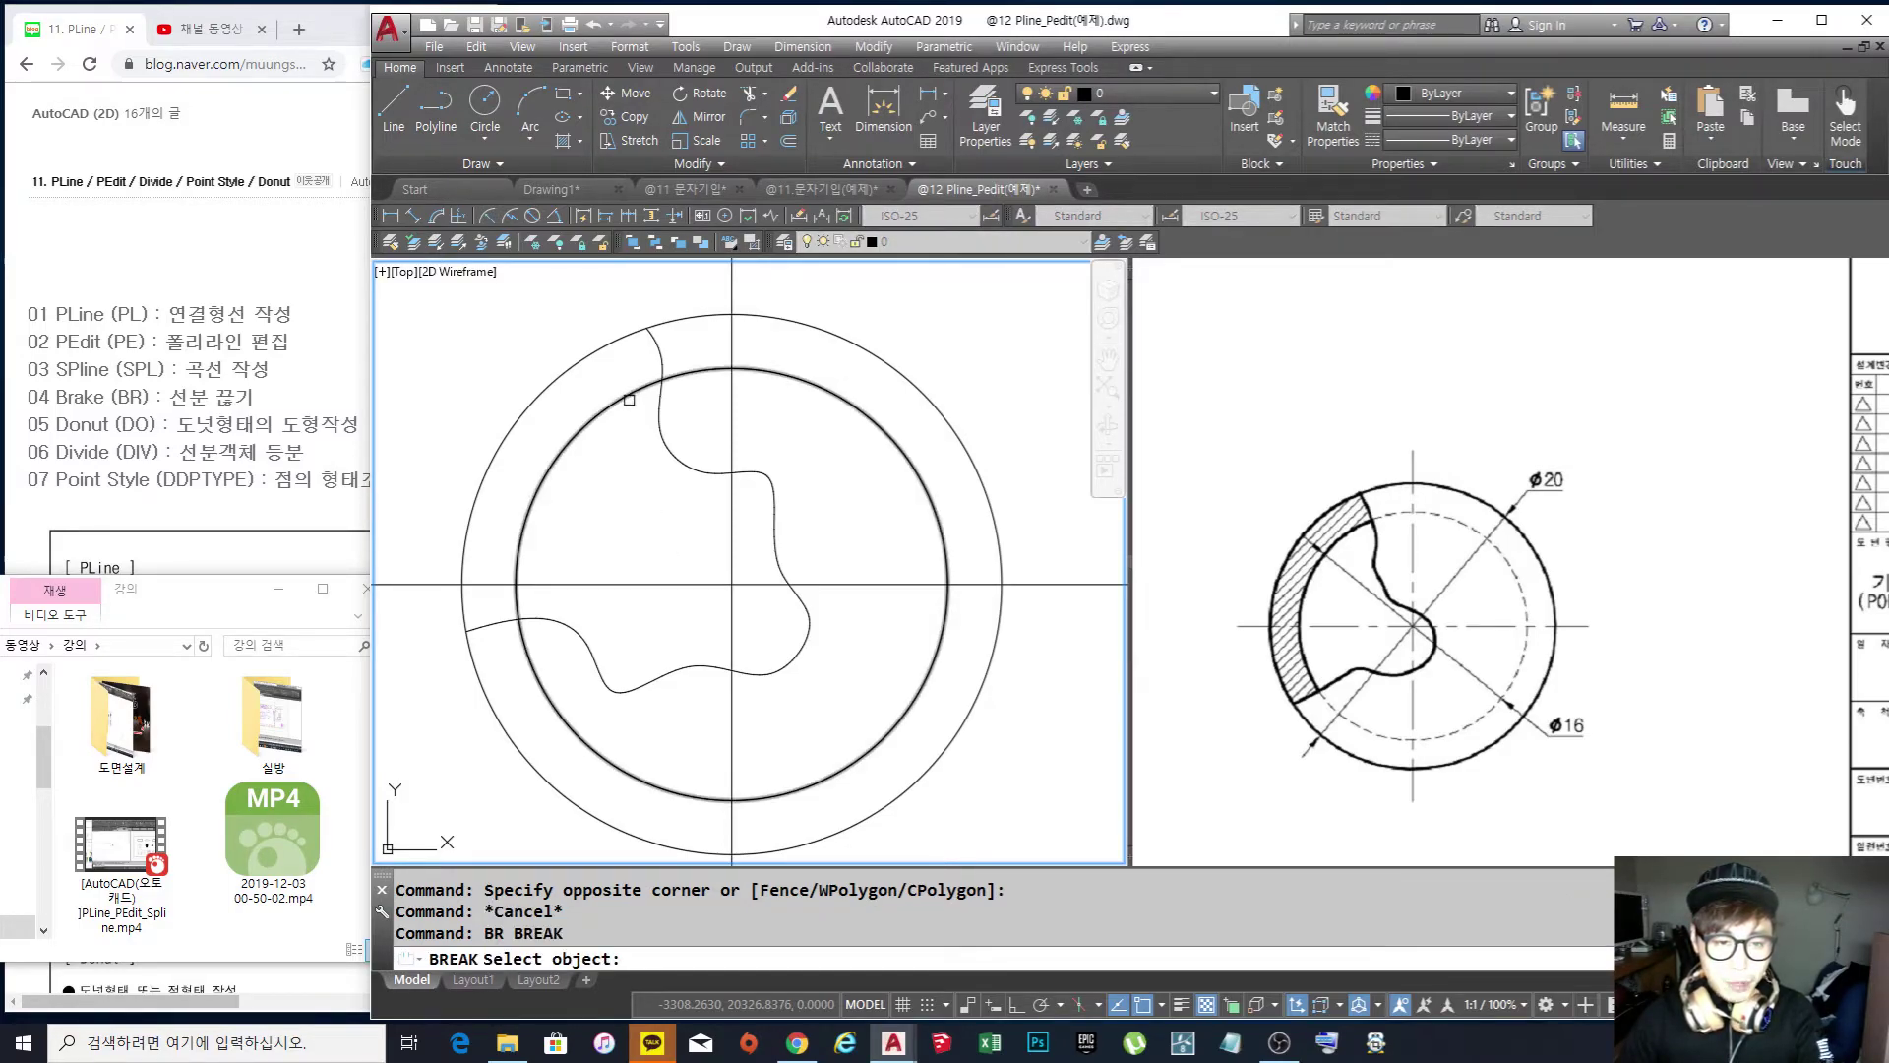
pyautogui.click(581, 428)
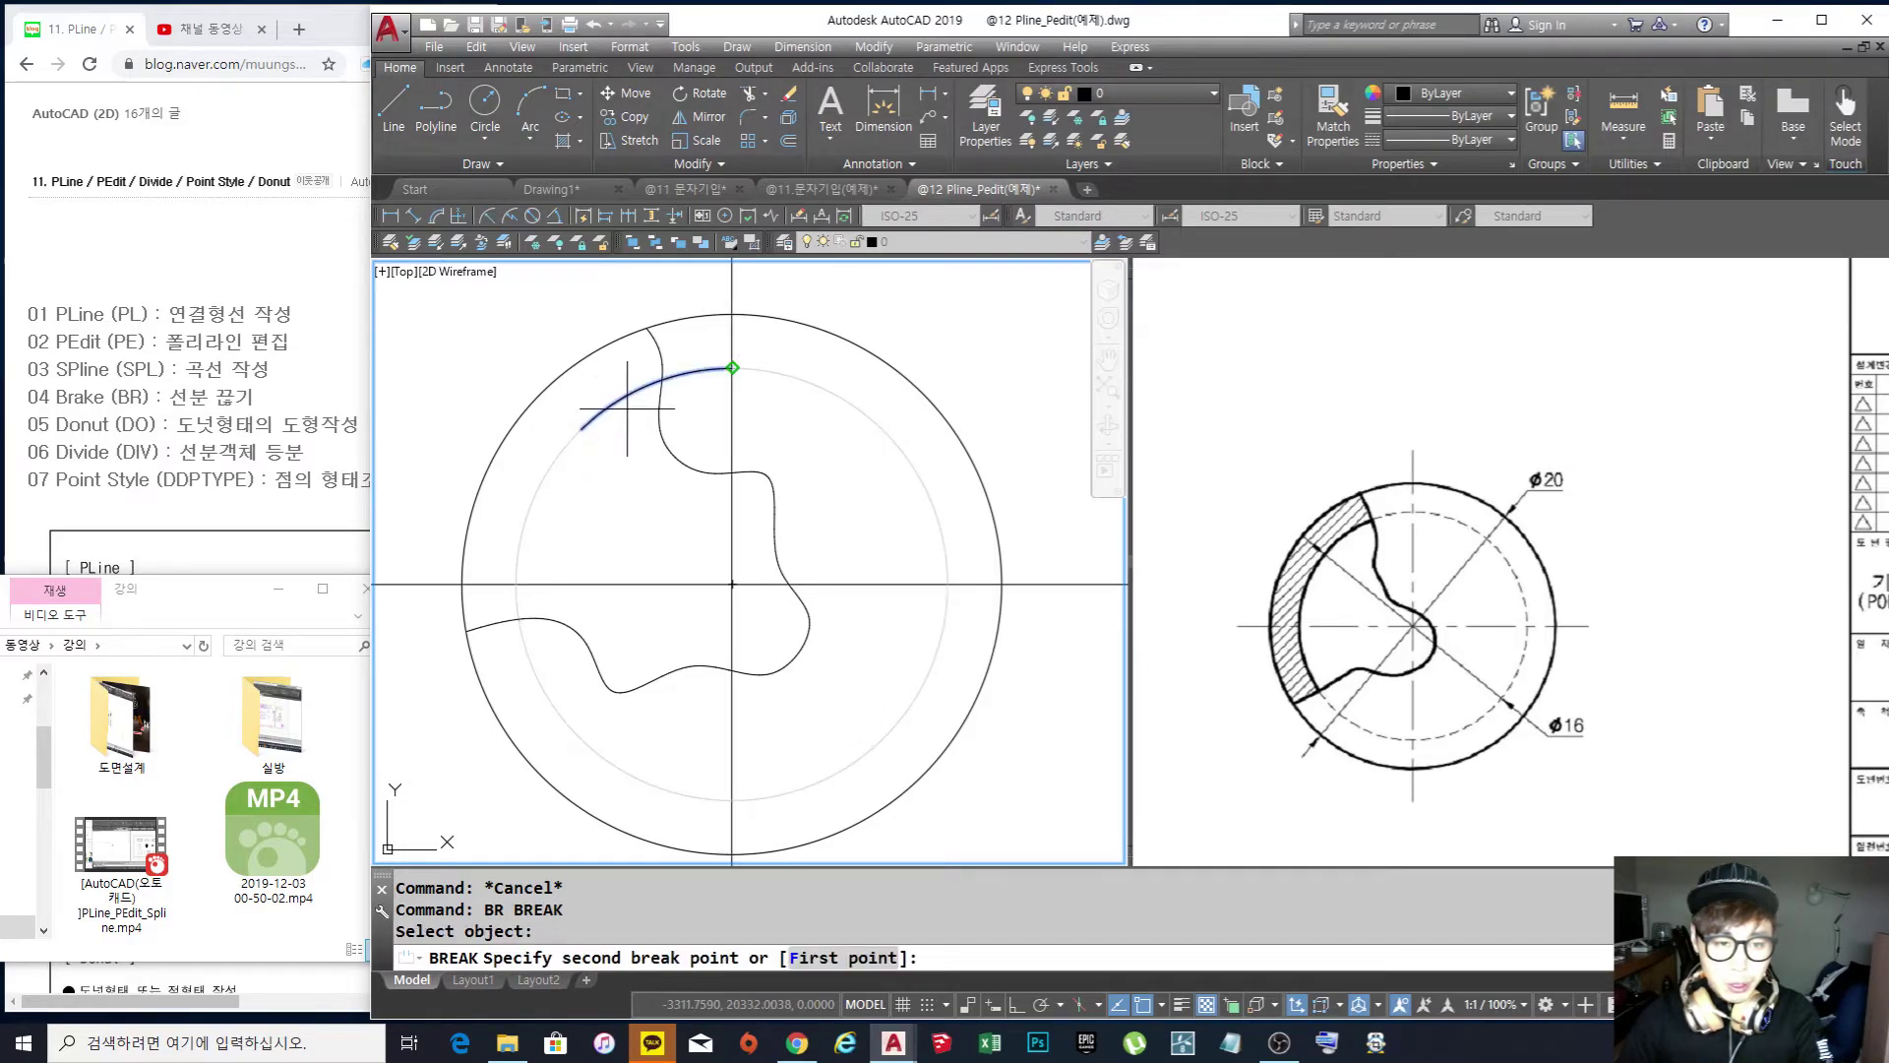
pyautogui.press('Escape')
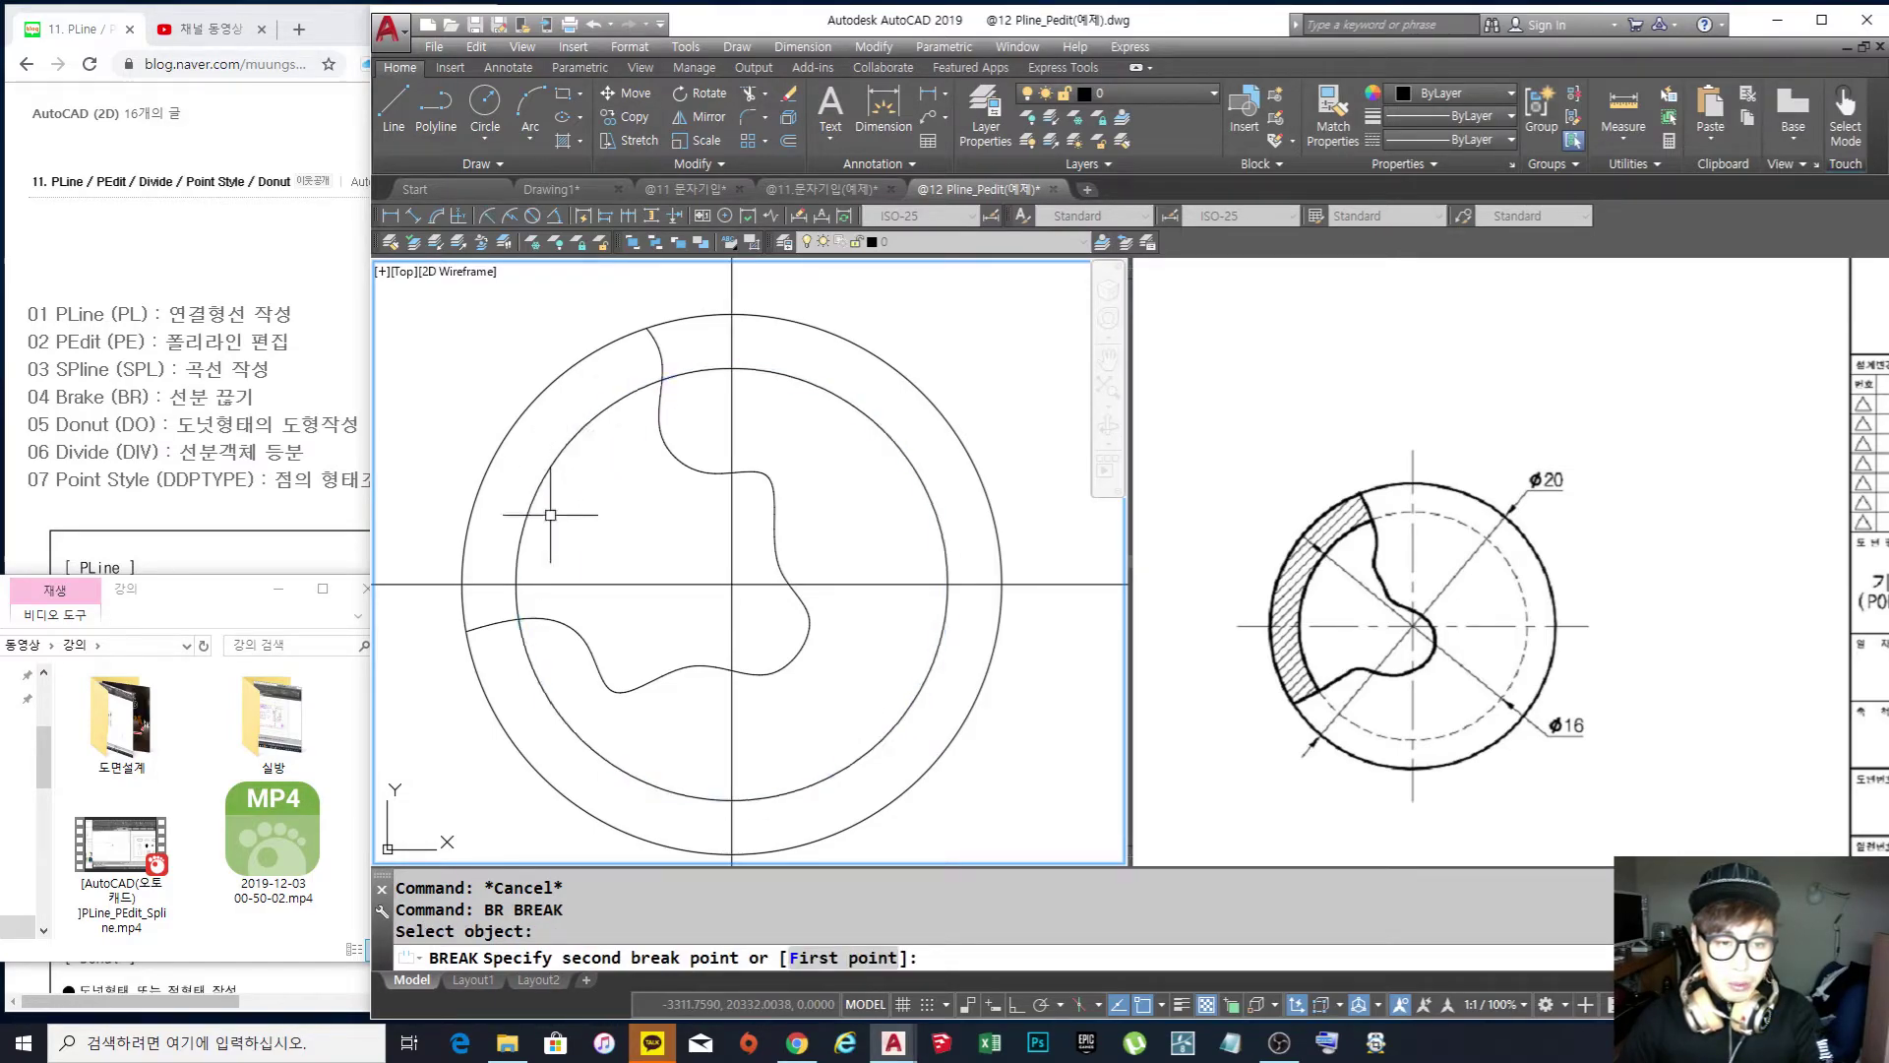
# Break two gaps into the inner circle, each starting on its upper-left arc and ending at the left and top quadrants respectively
pyautogui.press('Return')
pyautogui.click(531, 500)
pyautogui.click(531, 544)
pyautogui.press('Return')
pyautogui.click(601, 412)
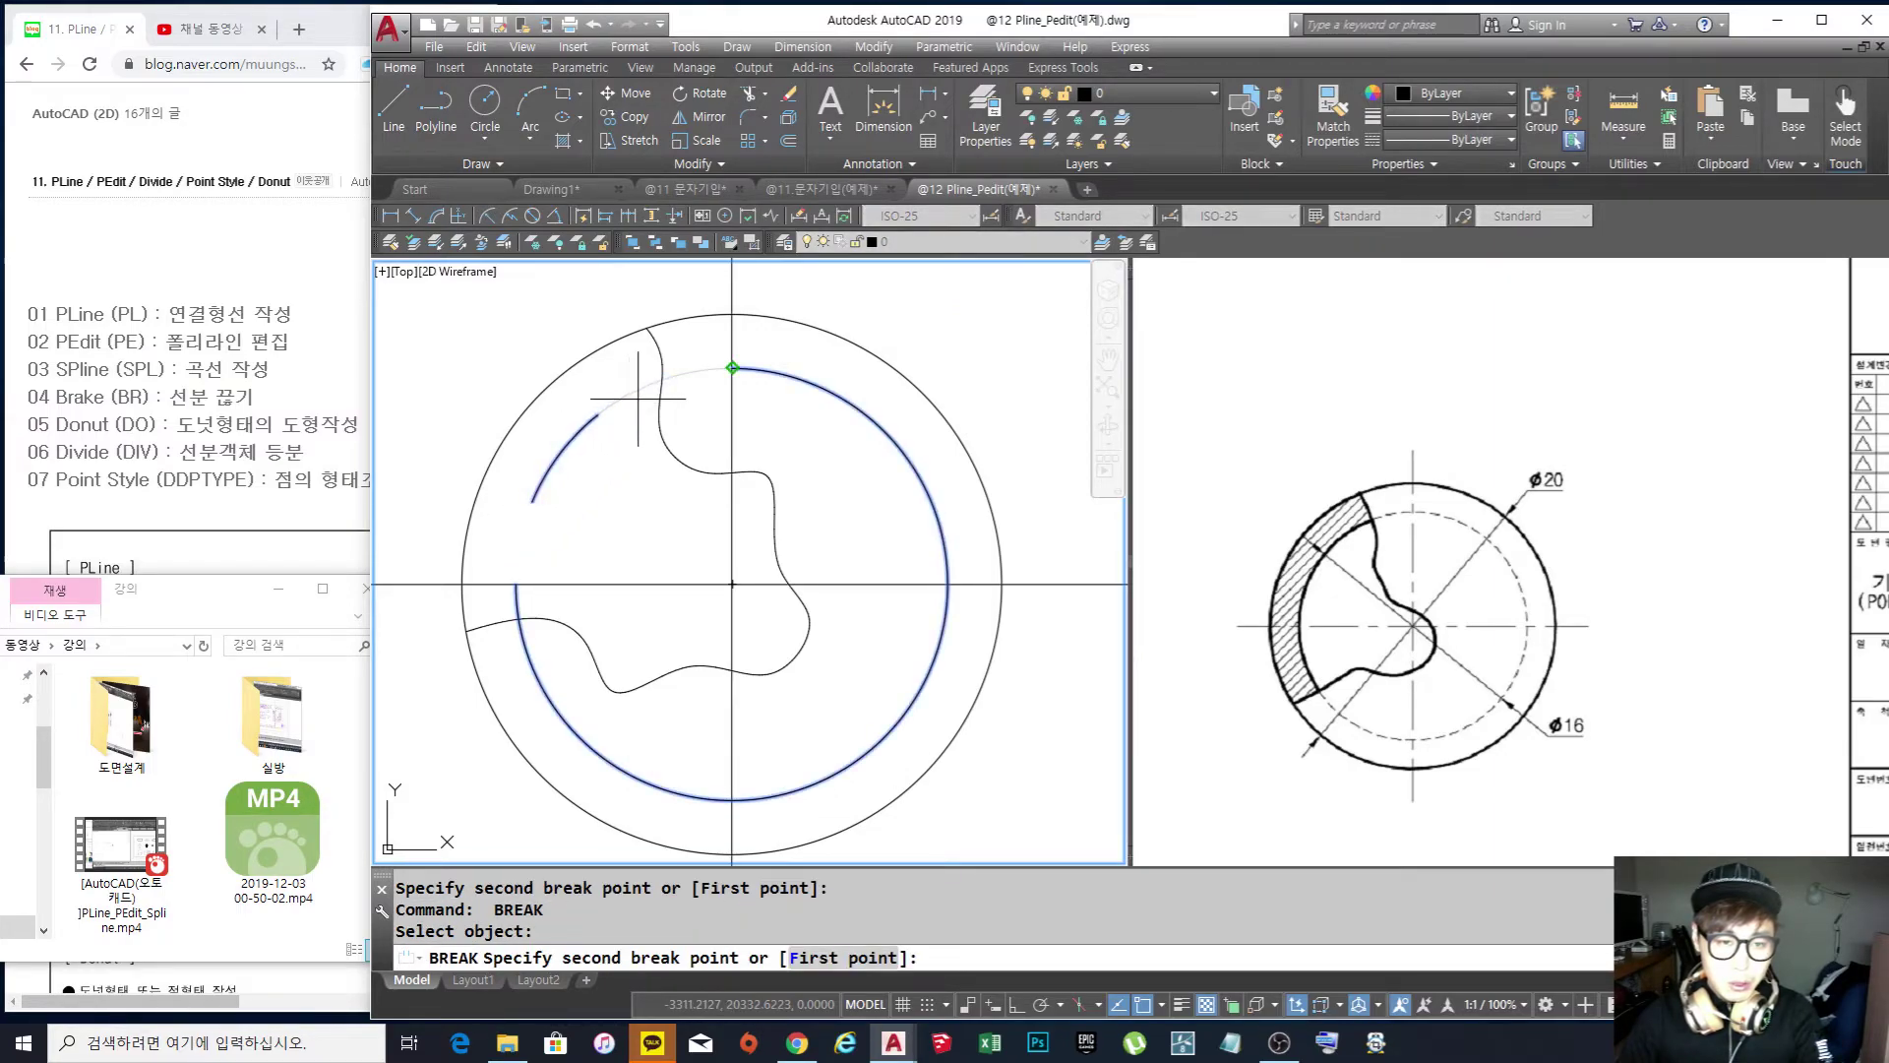
pyautogui.click(640, 397)
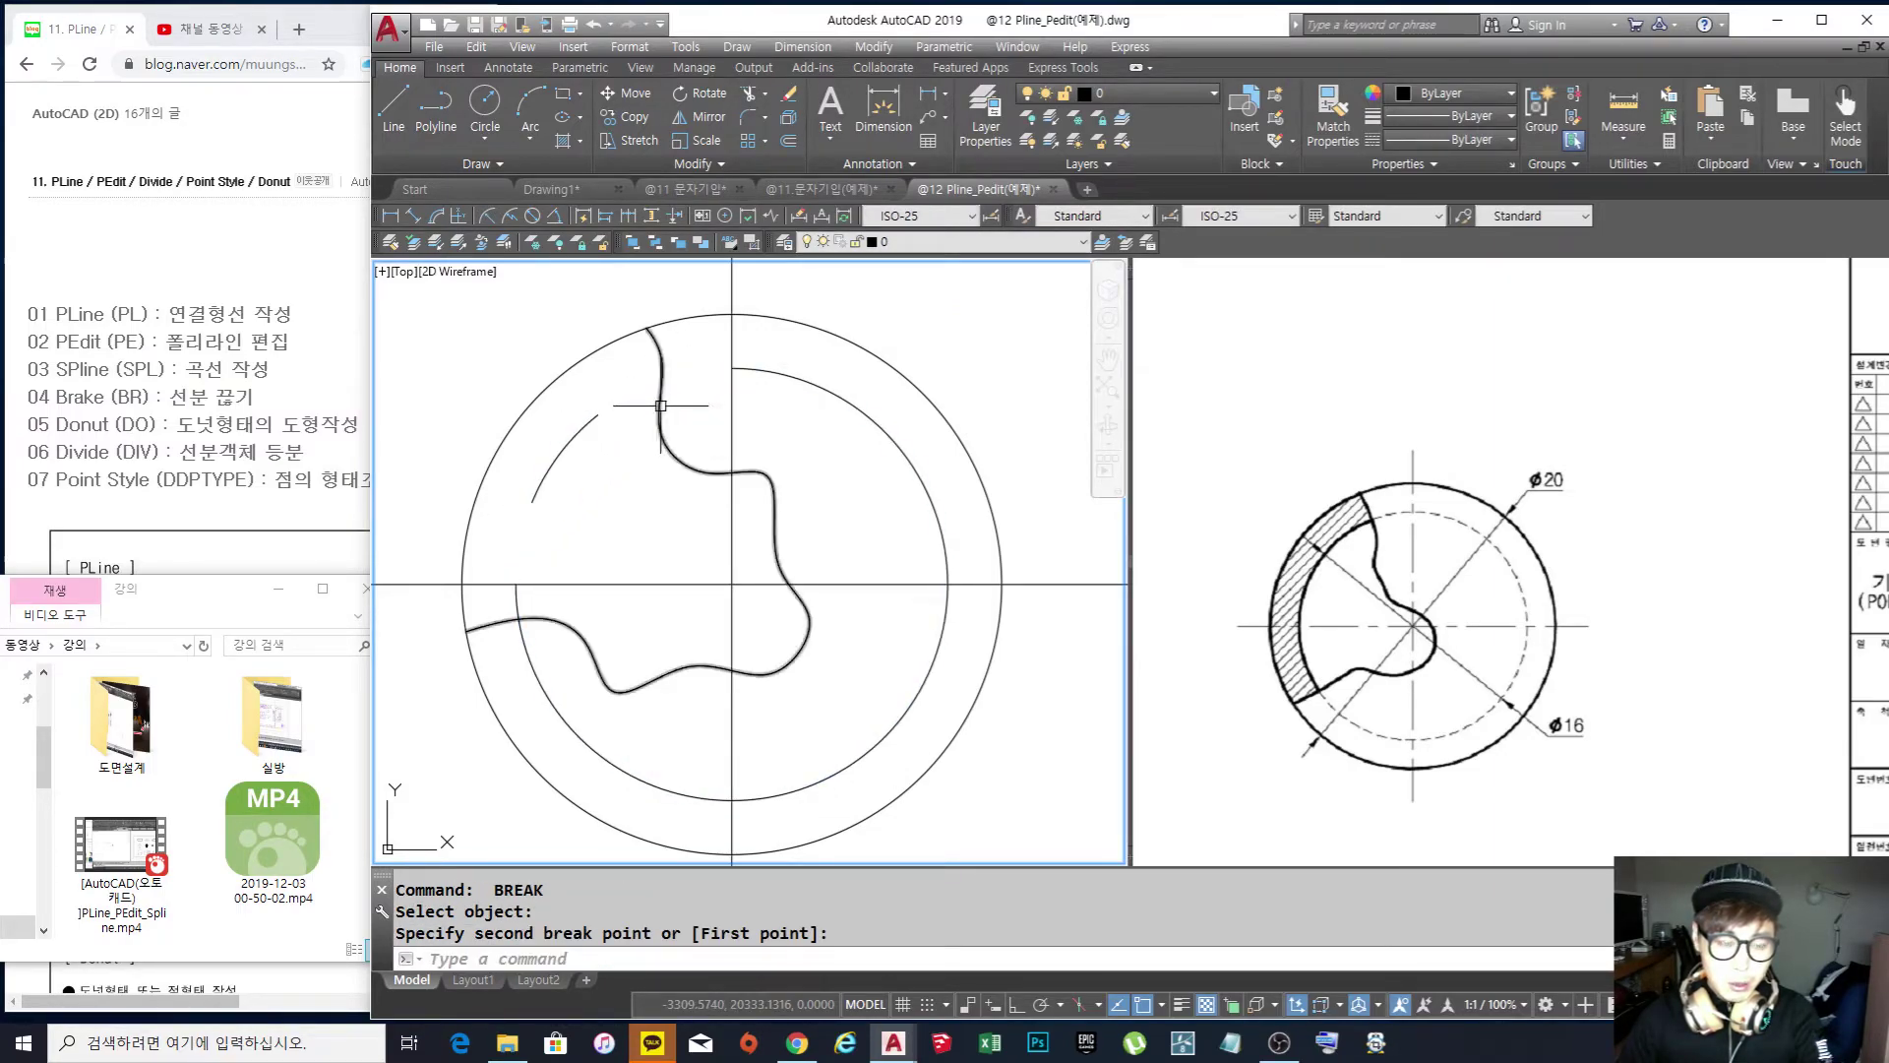
# With the spline as cutting edge, trim the inner circle's stub above its left crossing and extend the short upper-left arc to the spline at both ends
pyautogui.write('re')
pyautogui.press('Escape')
pyautogui.press('Escape')
pyautogui.write('tr')
pyautogui.press('Return')
pyautogui.click(582, 619)
pyautogui.press('Return')
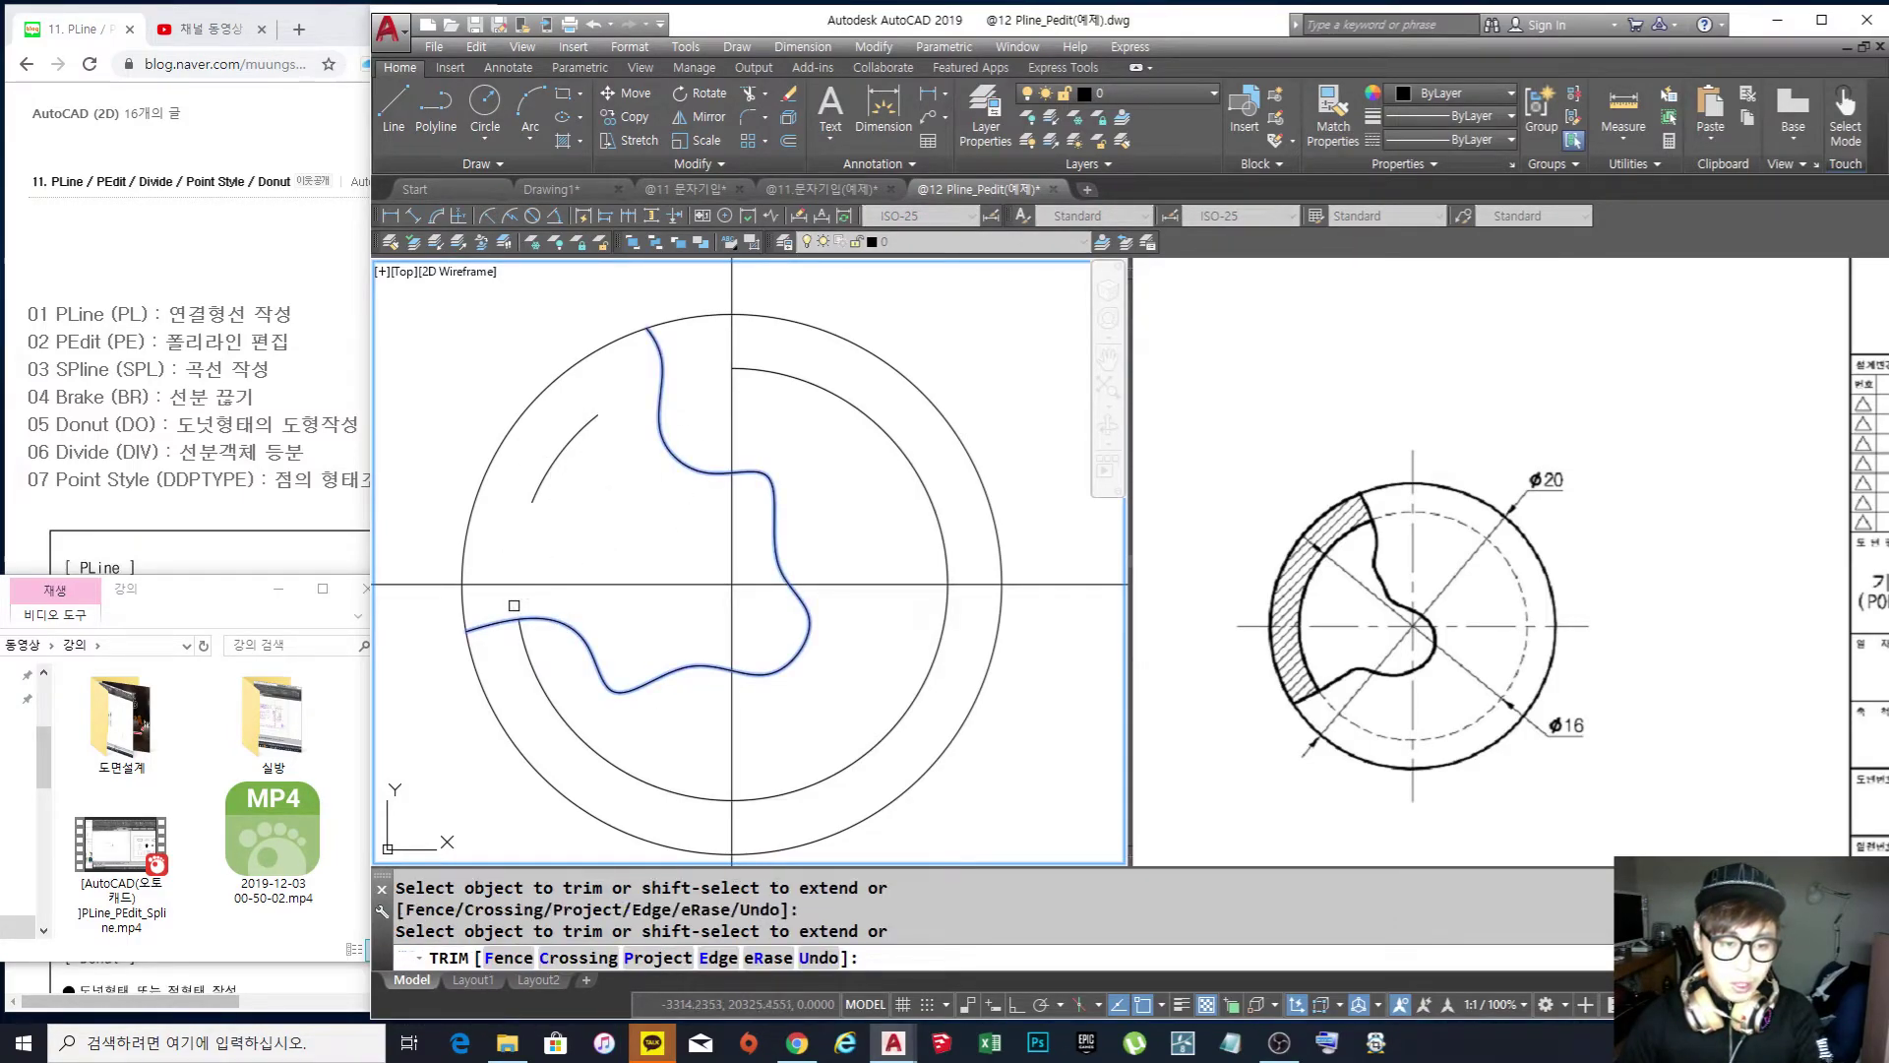
pyautogui.click(537, 494)
pyautogui.keyDown('shift'); pyautogui.click(537, 490); pyautogui.keyUp('shift')
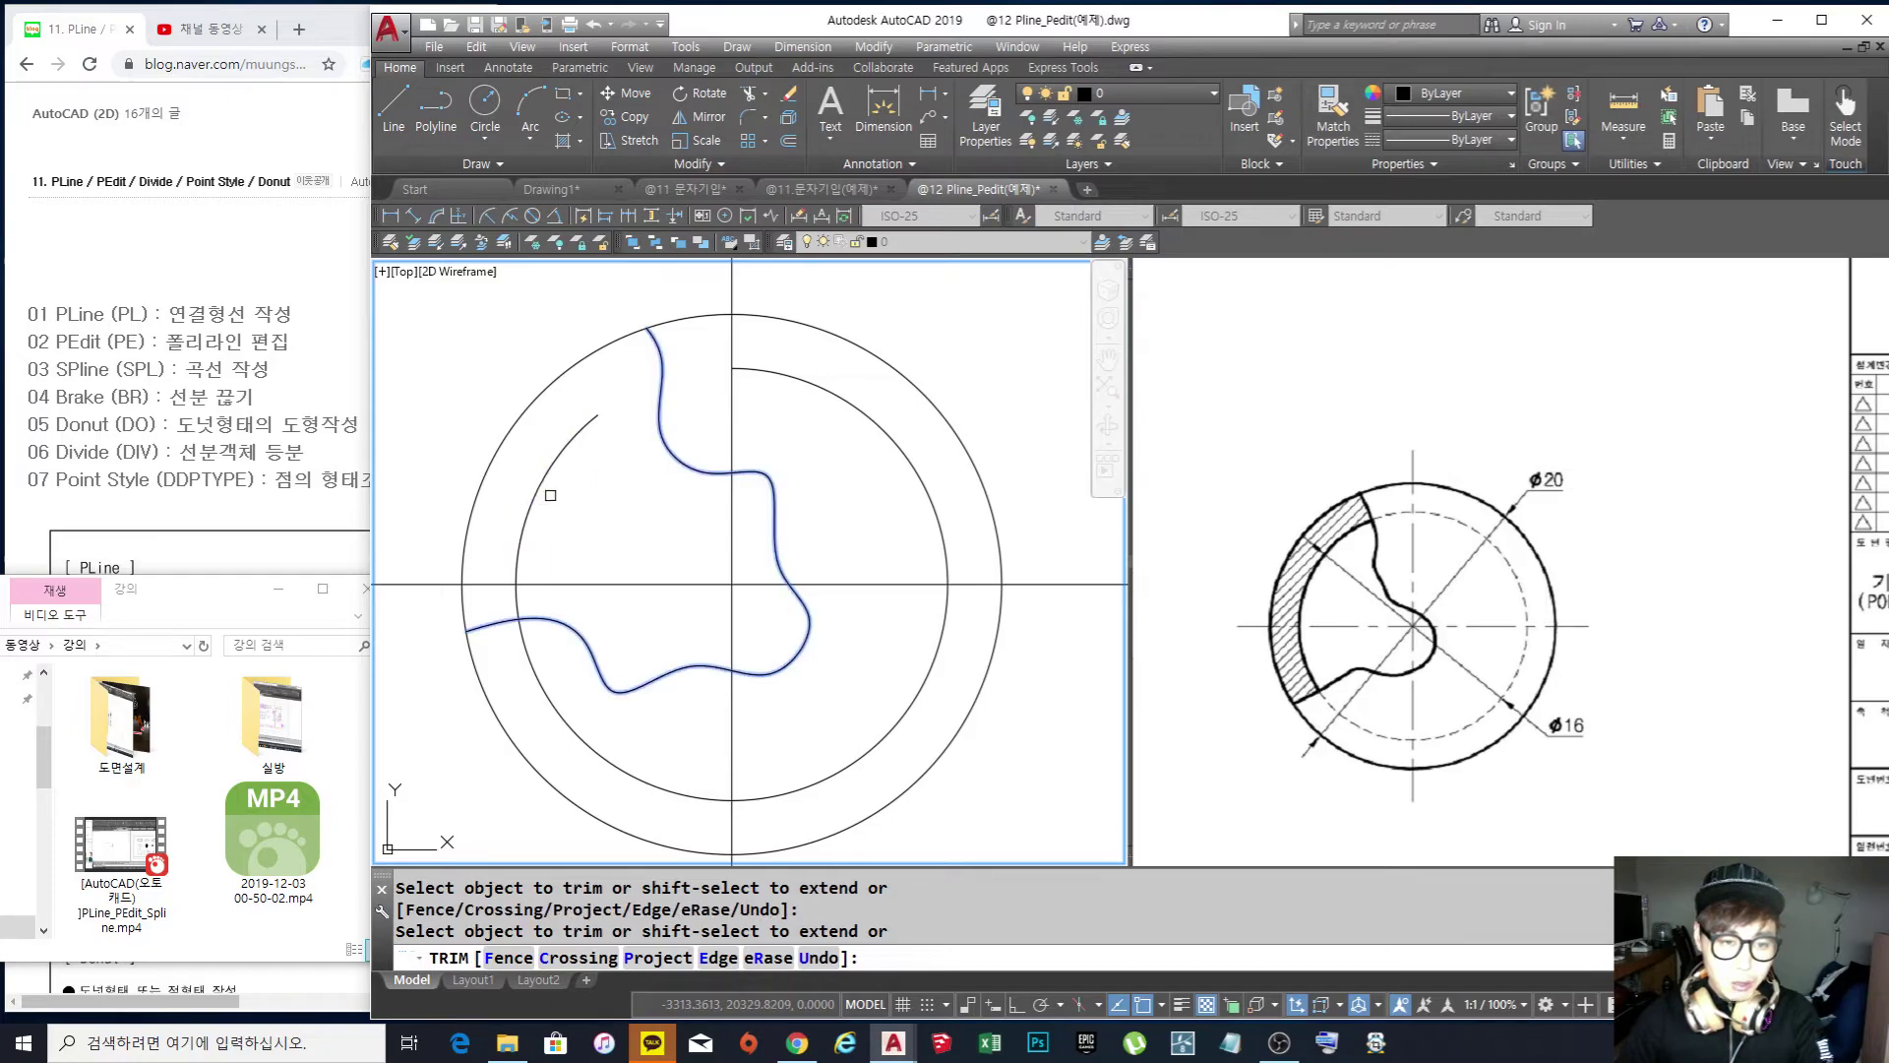
pyautogui.click(590, 424)
pyautogui.keyDown('shift'); pyautogui.click(588, 422); pyautogui.keyUp('shift')
# Extend the upper end of the inner circle's longer arc to the spline, using the spline as the boundary edge
pyautogui.keyDown('shift'); pyautogui.click(730, 379); pyautogui.keyUp('shift')
pyautogui.click(761, 369)
pyautogui.keyDown('shift'); pyautogui.click(760, 369); pyautogui.keyUp('shift')
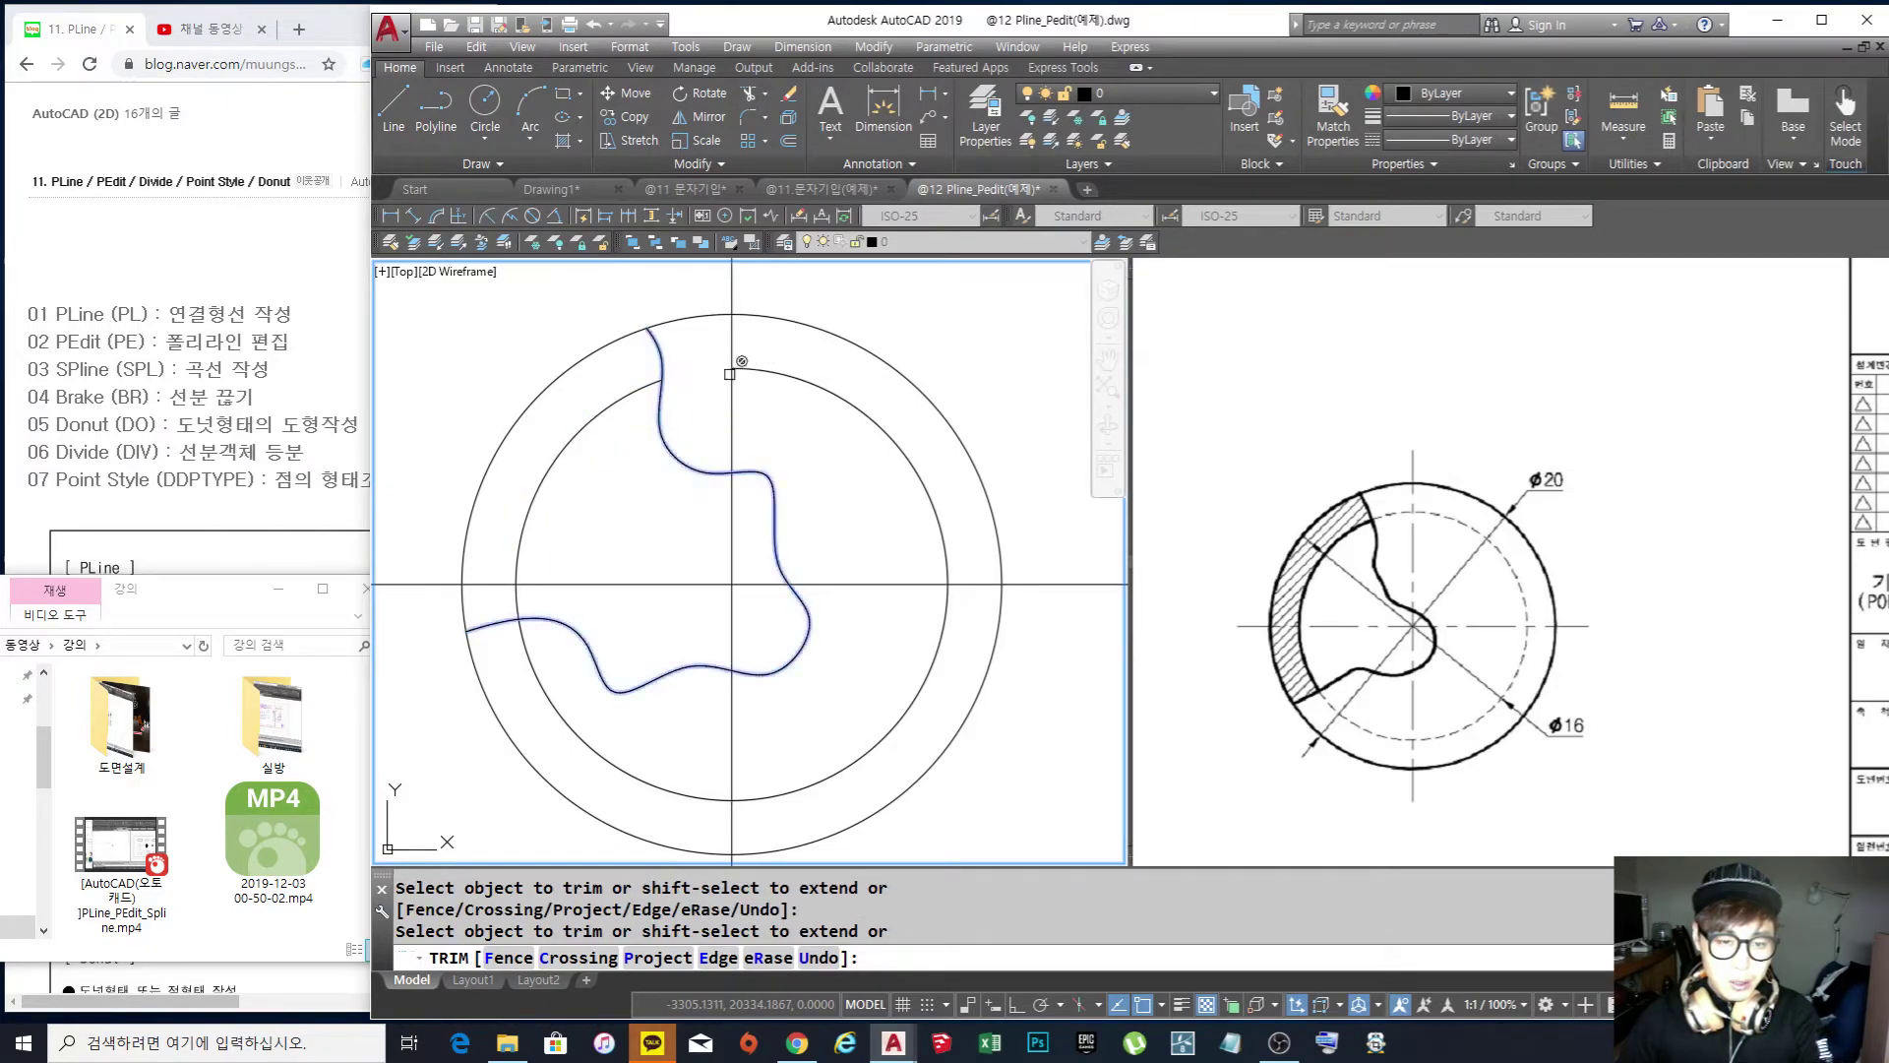
pyautogui.press('Return')
pyautogui.press('Return')
pyautogui.click(661, 412)
pyautogui.press('Return')
pyautogui.click(769, 368)
pyautogui.press('Escape')
pyautogui.press('Escape')
pyautogui.write('ex')
pyautogui.press('Return')
pyautogui.click(661, 362)
pyautogui.press('Return')
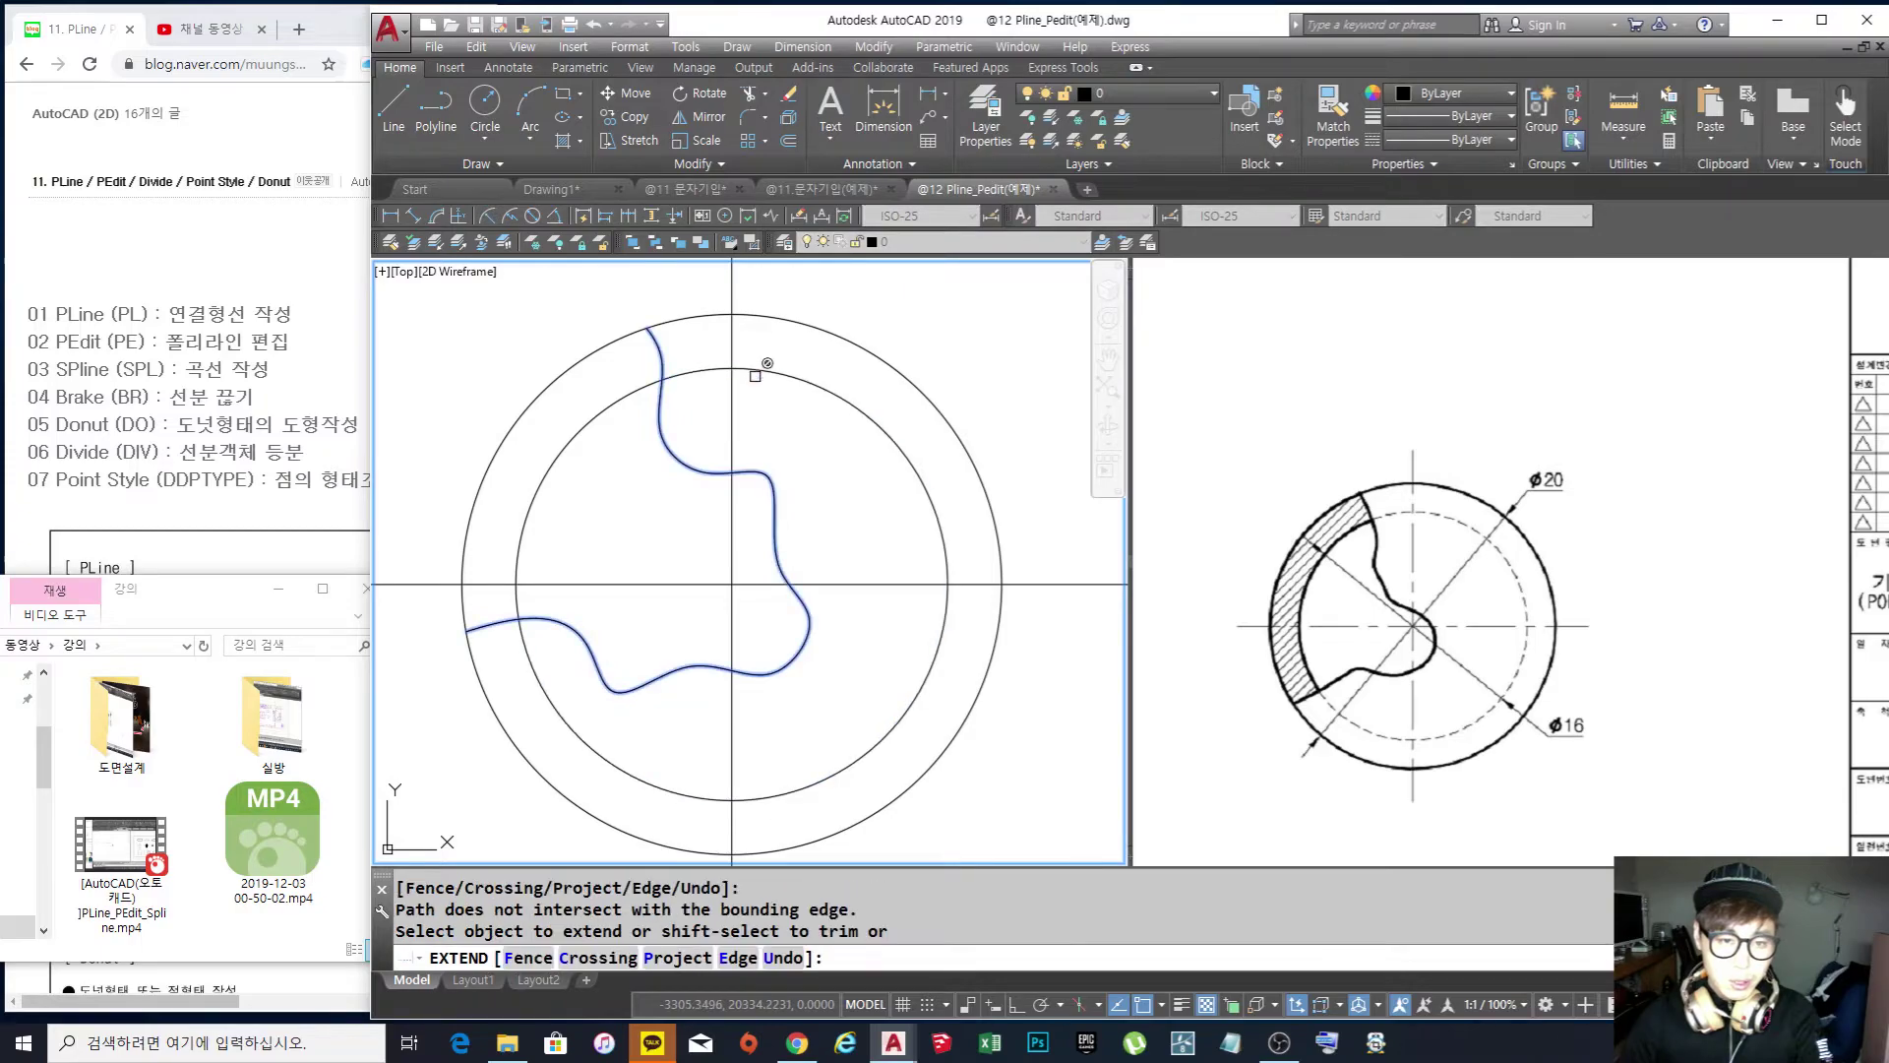
pyautogui.press('Escape')
# Select the inner circle's short and long arcs to check that they are separate objects, and clear the selection
pyautogui.click(613, 477)
pyautogui.click(560, 441)
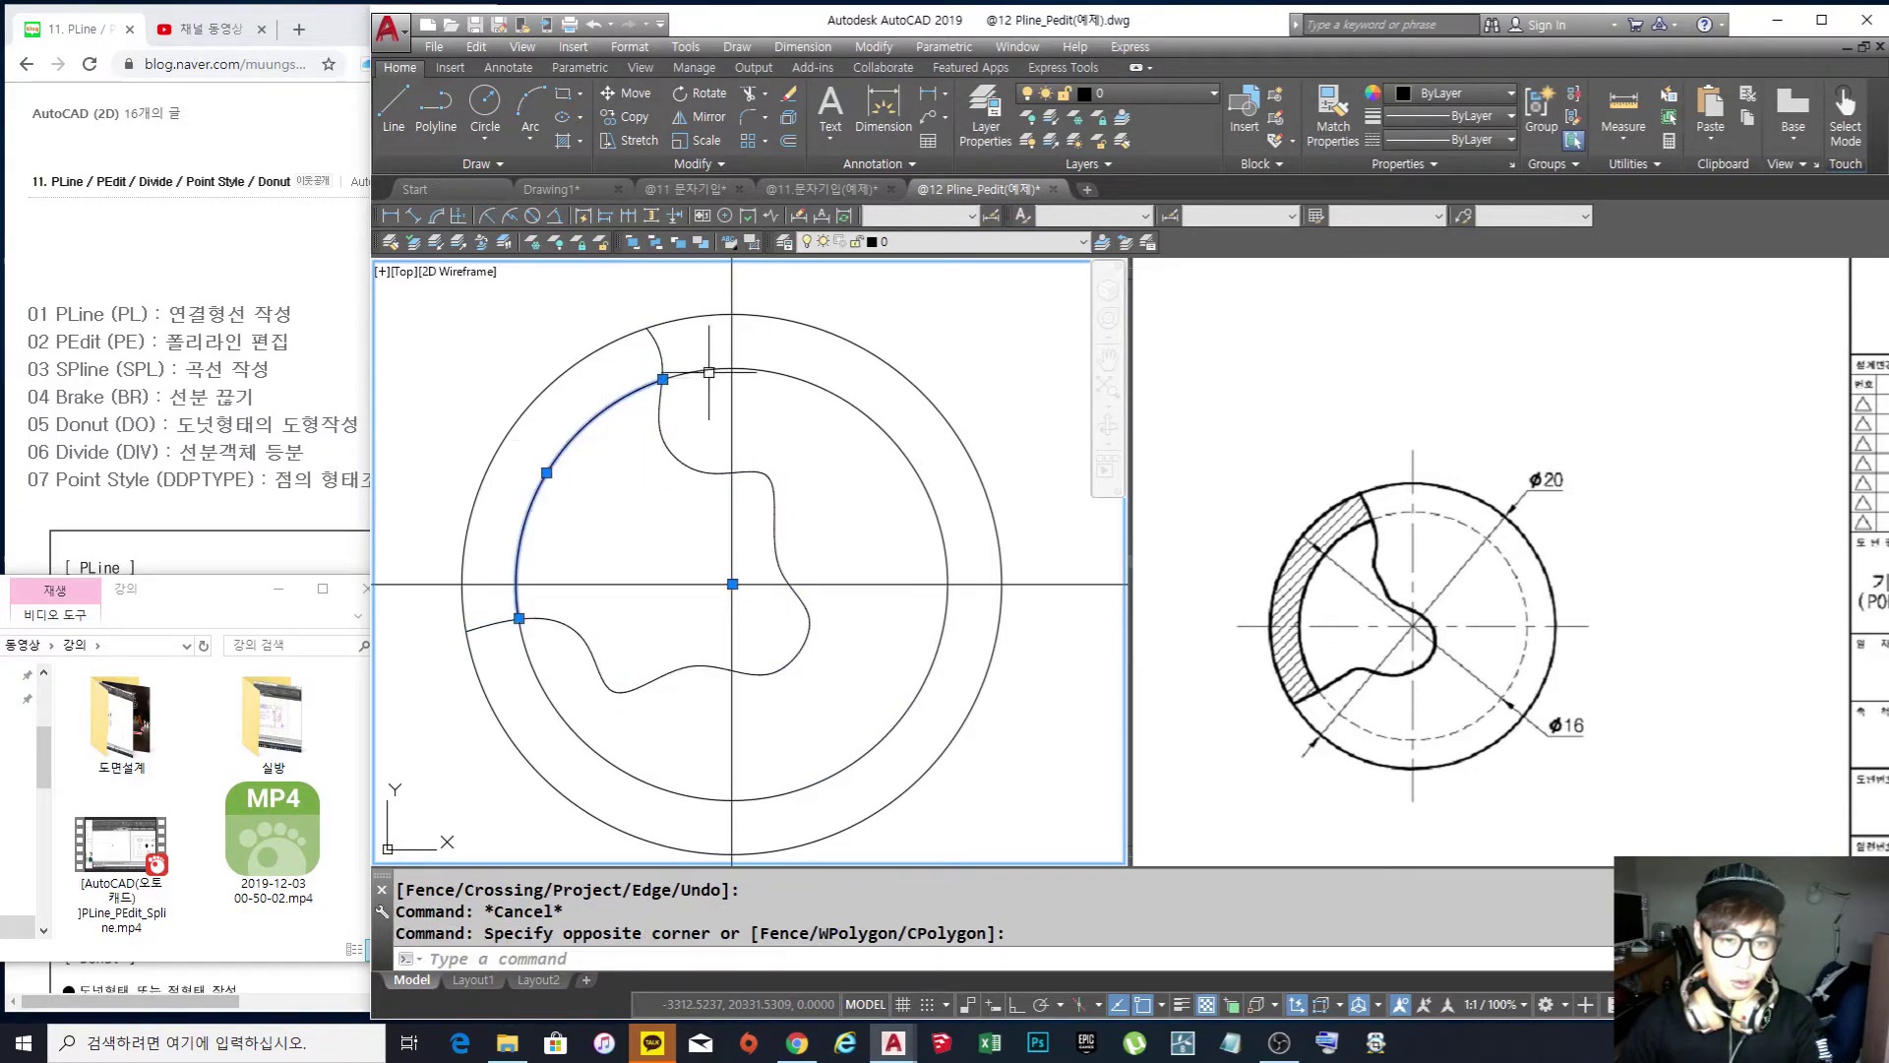
pyautogui.click(712, 369)
pyautogui.press('Escape')
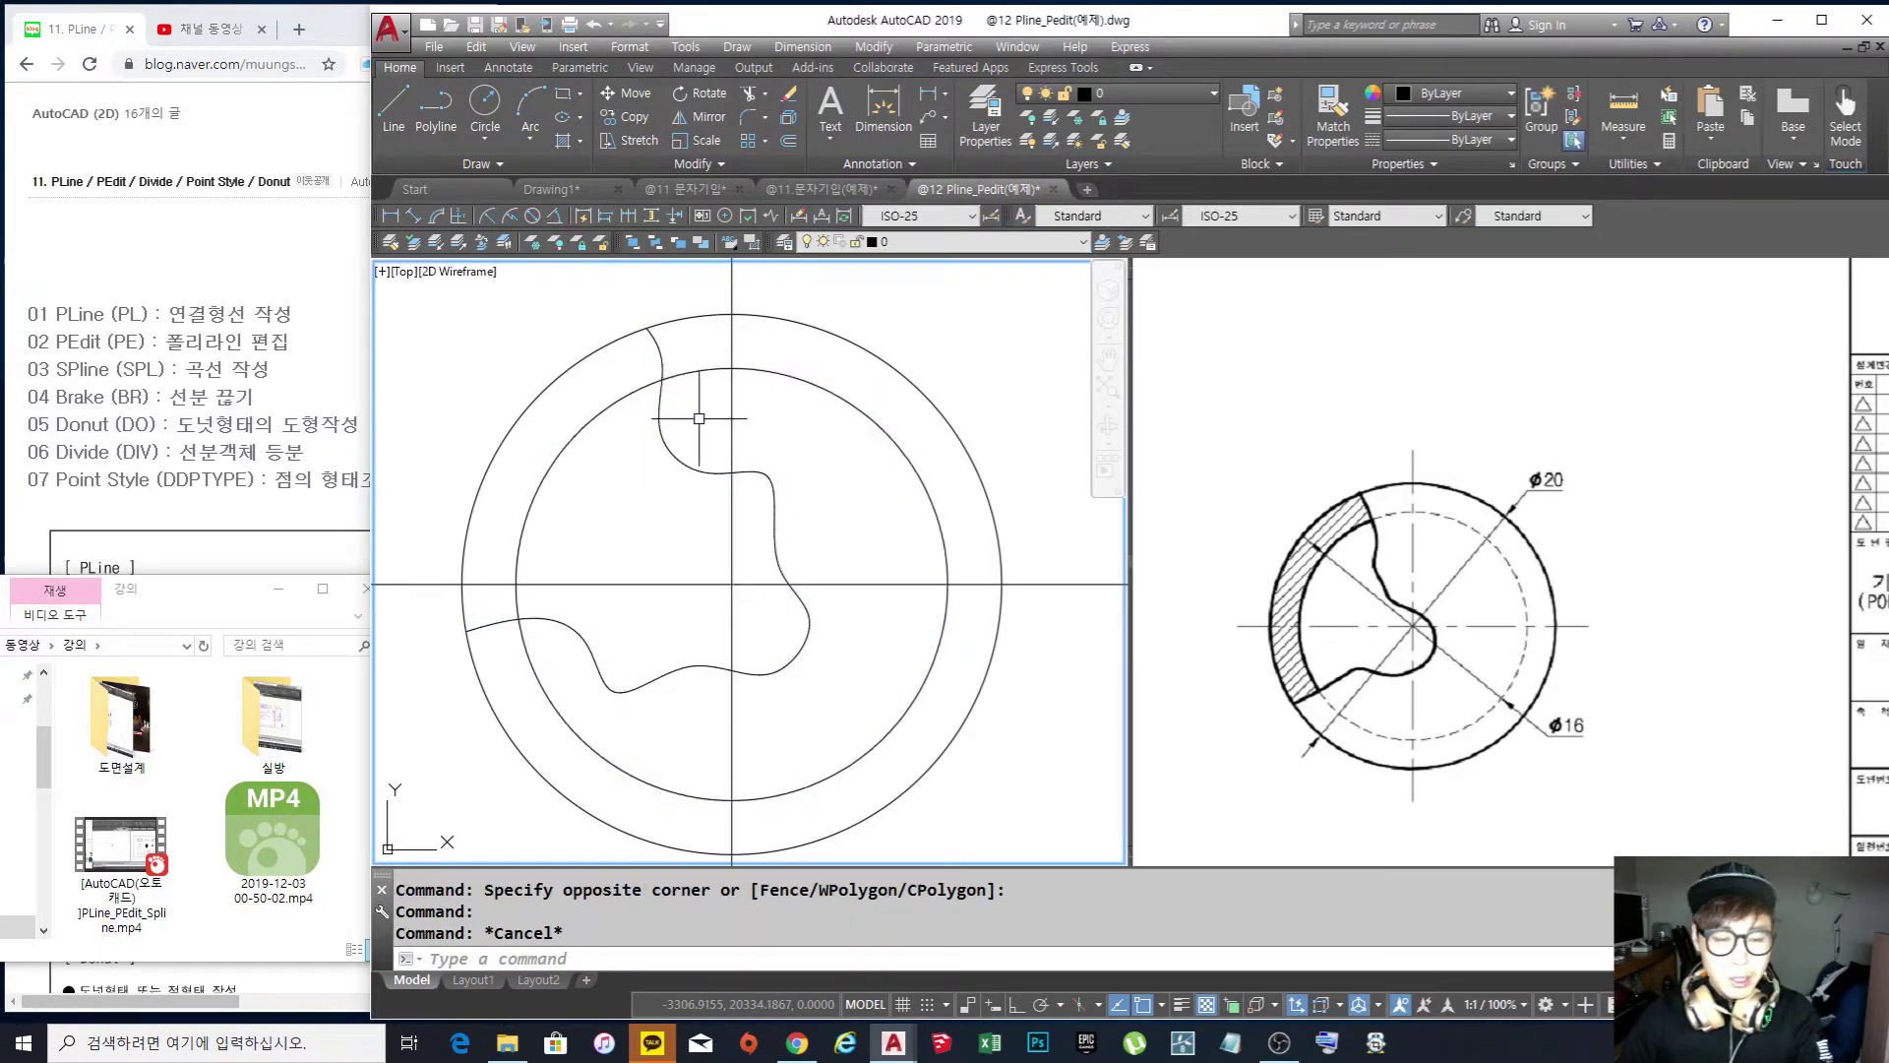
# Trim away the upper-left part of the outer circle between the two spline ends, including the leftover piece at the centre line
pyautogui.scroll(-2, 755, 417)
pyautogui.scroll(2, 756, 417)
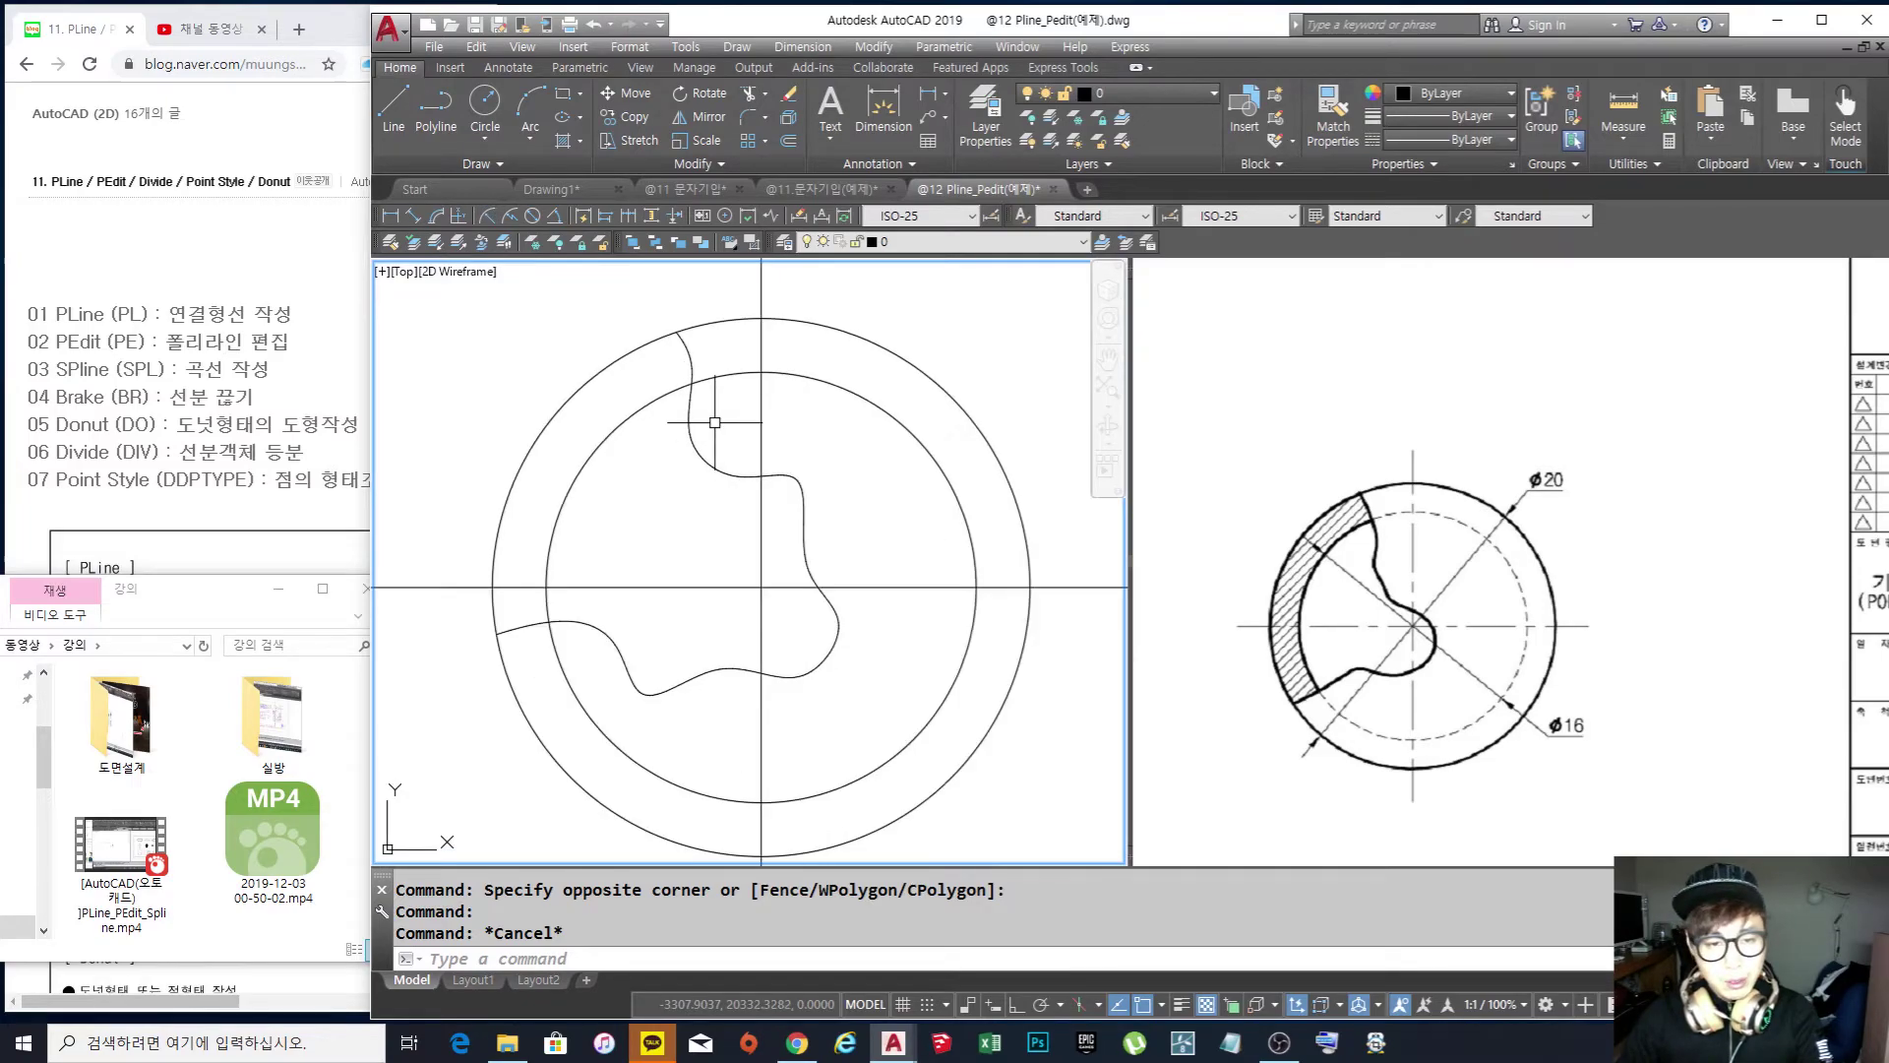
pyautogui.write('tr')
pyautogui.press('Return')
pyautogui.press('Return')
pyautogui.click(577, 405)
pyautogui.click(511, 393)
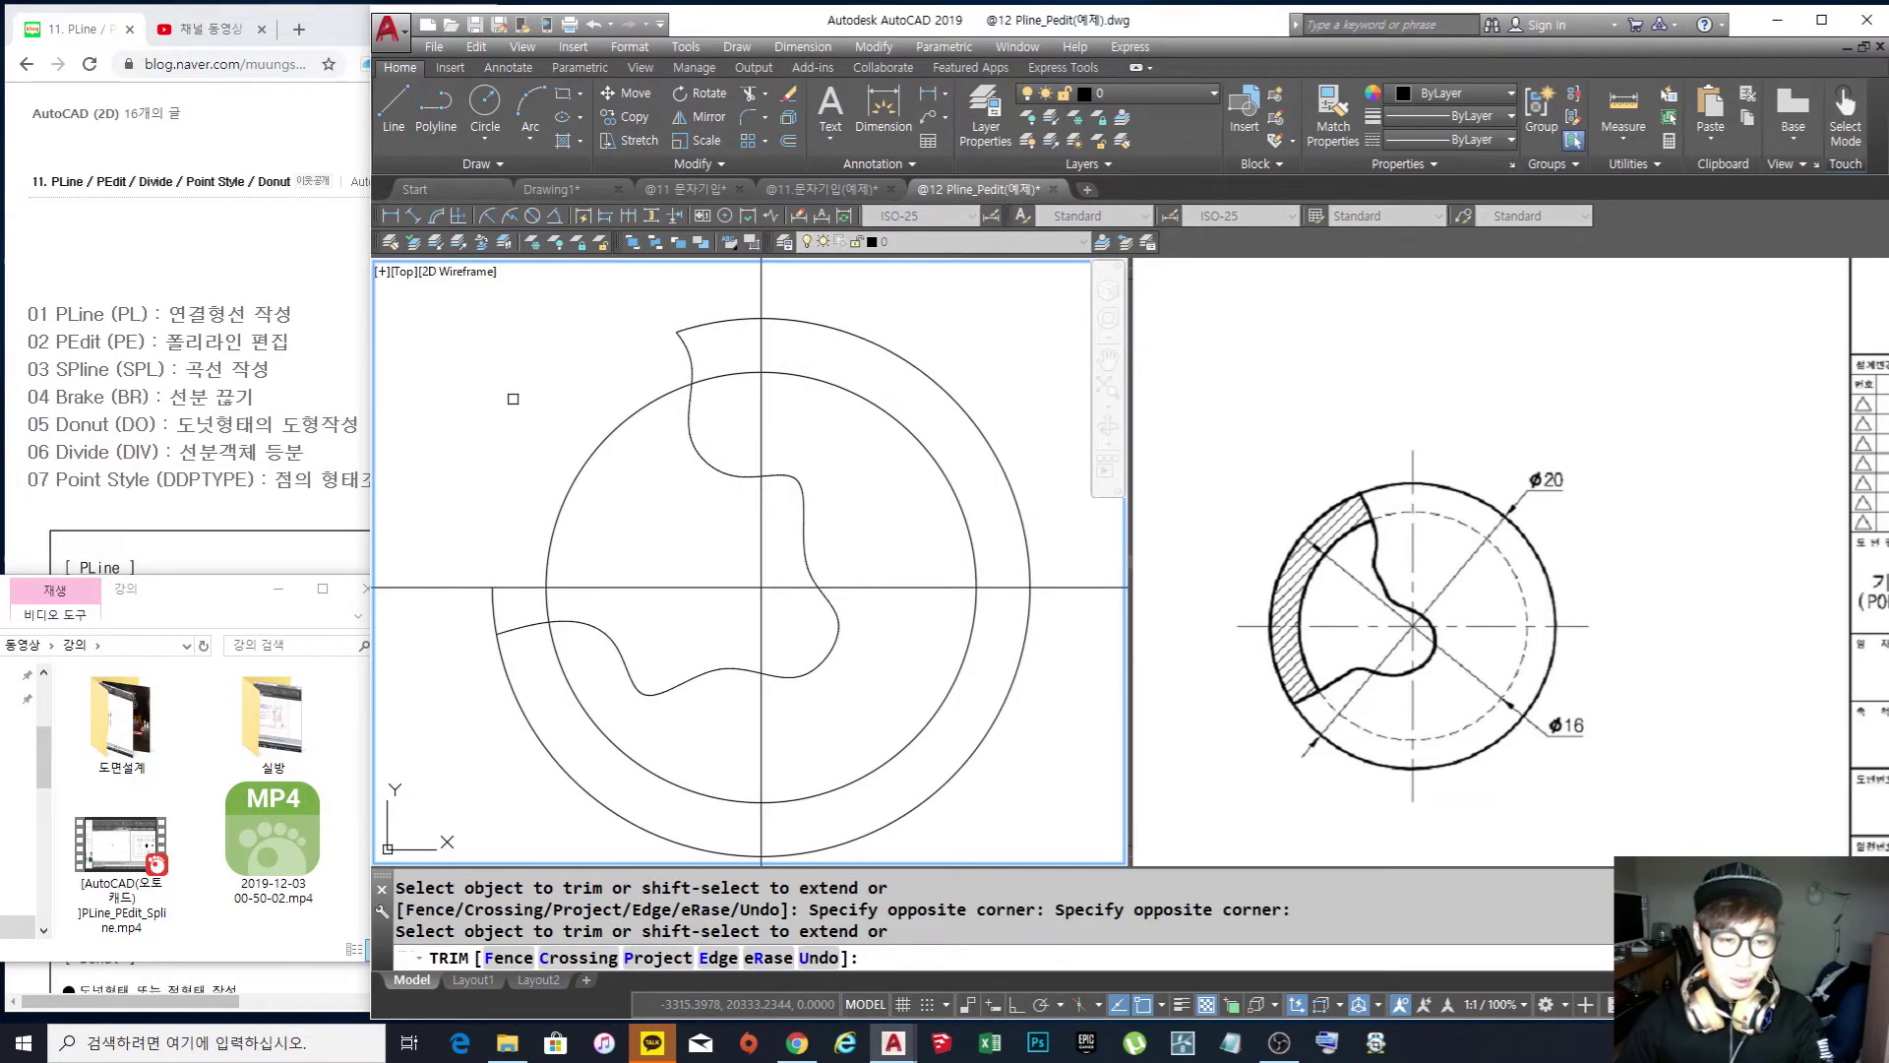
pyautogui.press('Return')
pyautogui.press('Return')
pyautogui.click(496, 612)
pyautogui.press('Return')
pyautogui.moveTo(665, 582); pyautogui.dragTo(684, 553, button='middle')
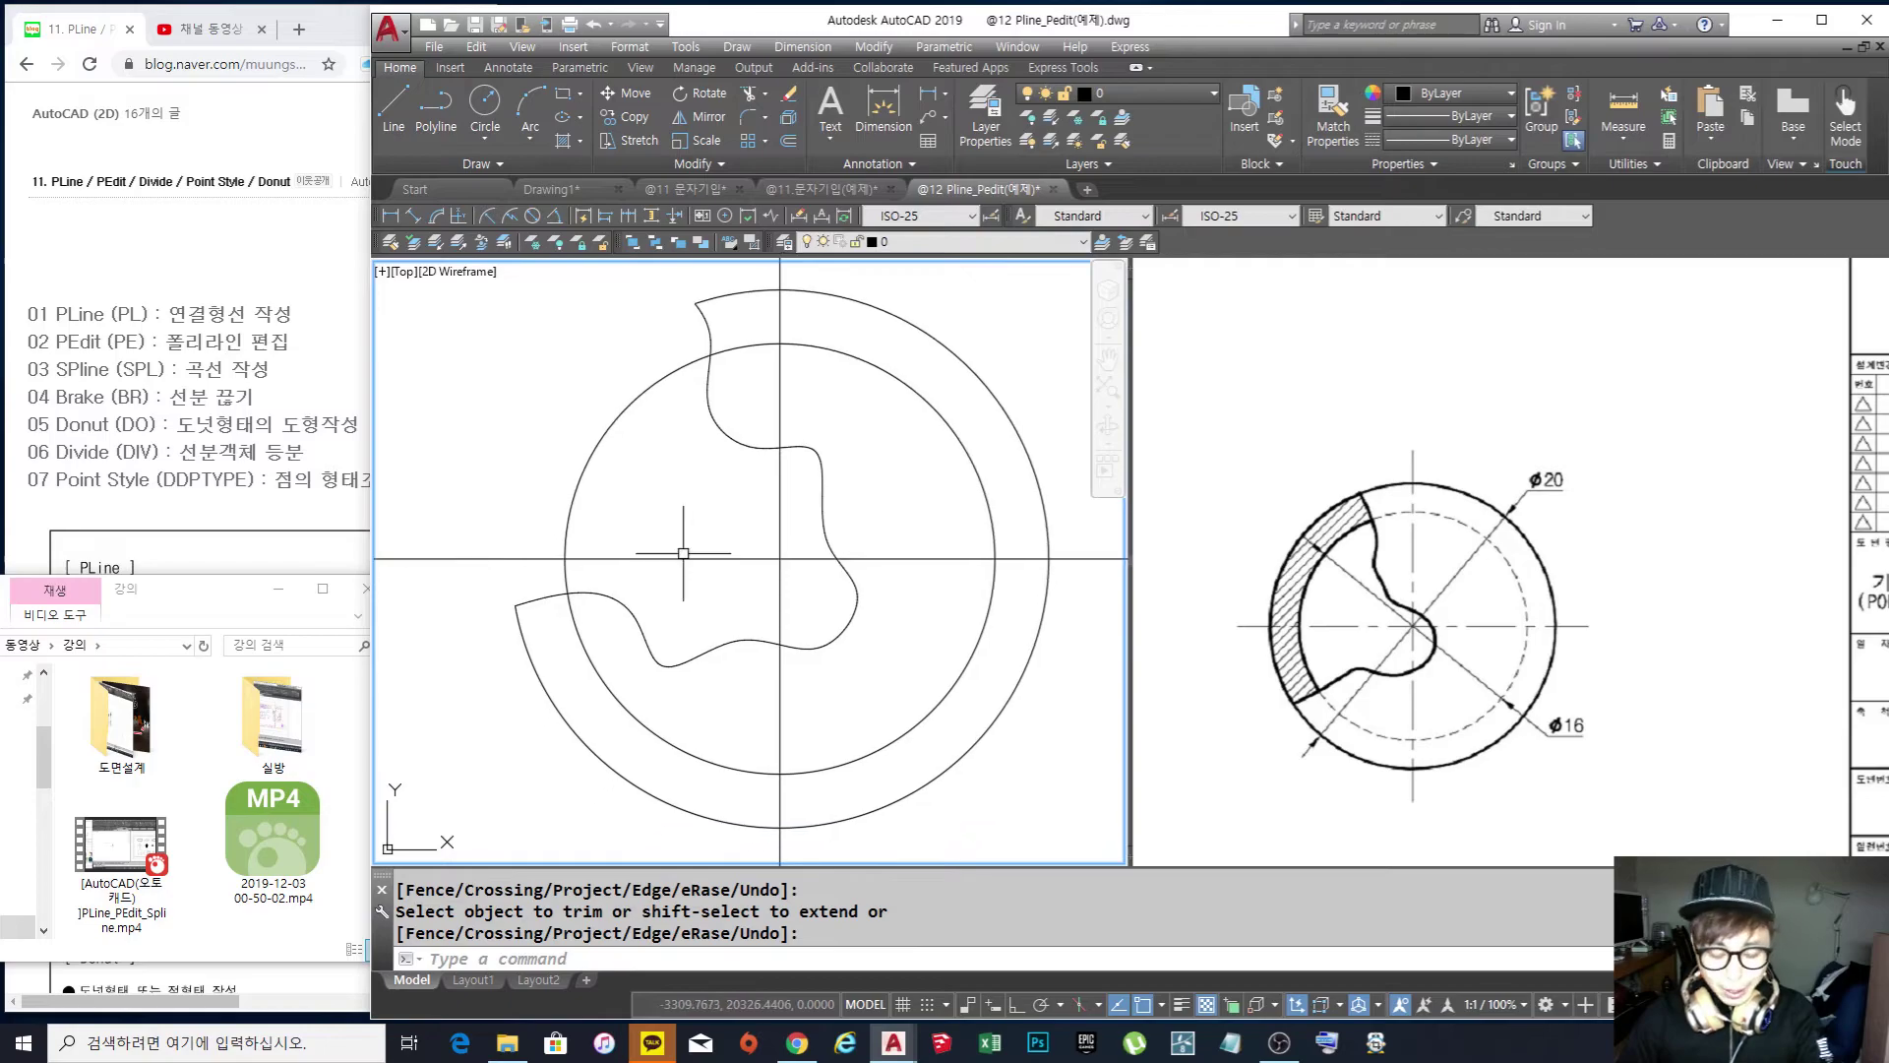
# Draw a circle centred on the centre-line intersection, with its radius matching the remaining outer arc
pyautogui.press('Return')
pyautogui.write('c')
pyautogui.press('Return')
pyautogui.click(781, 559)
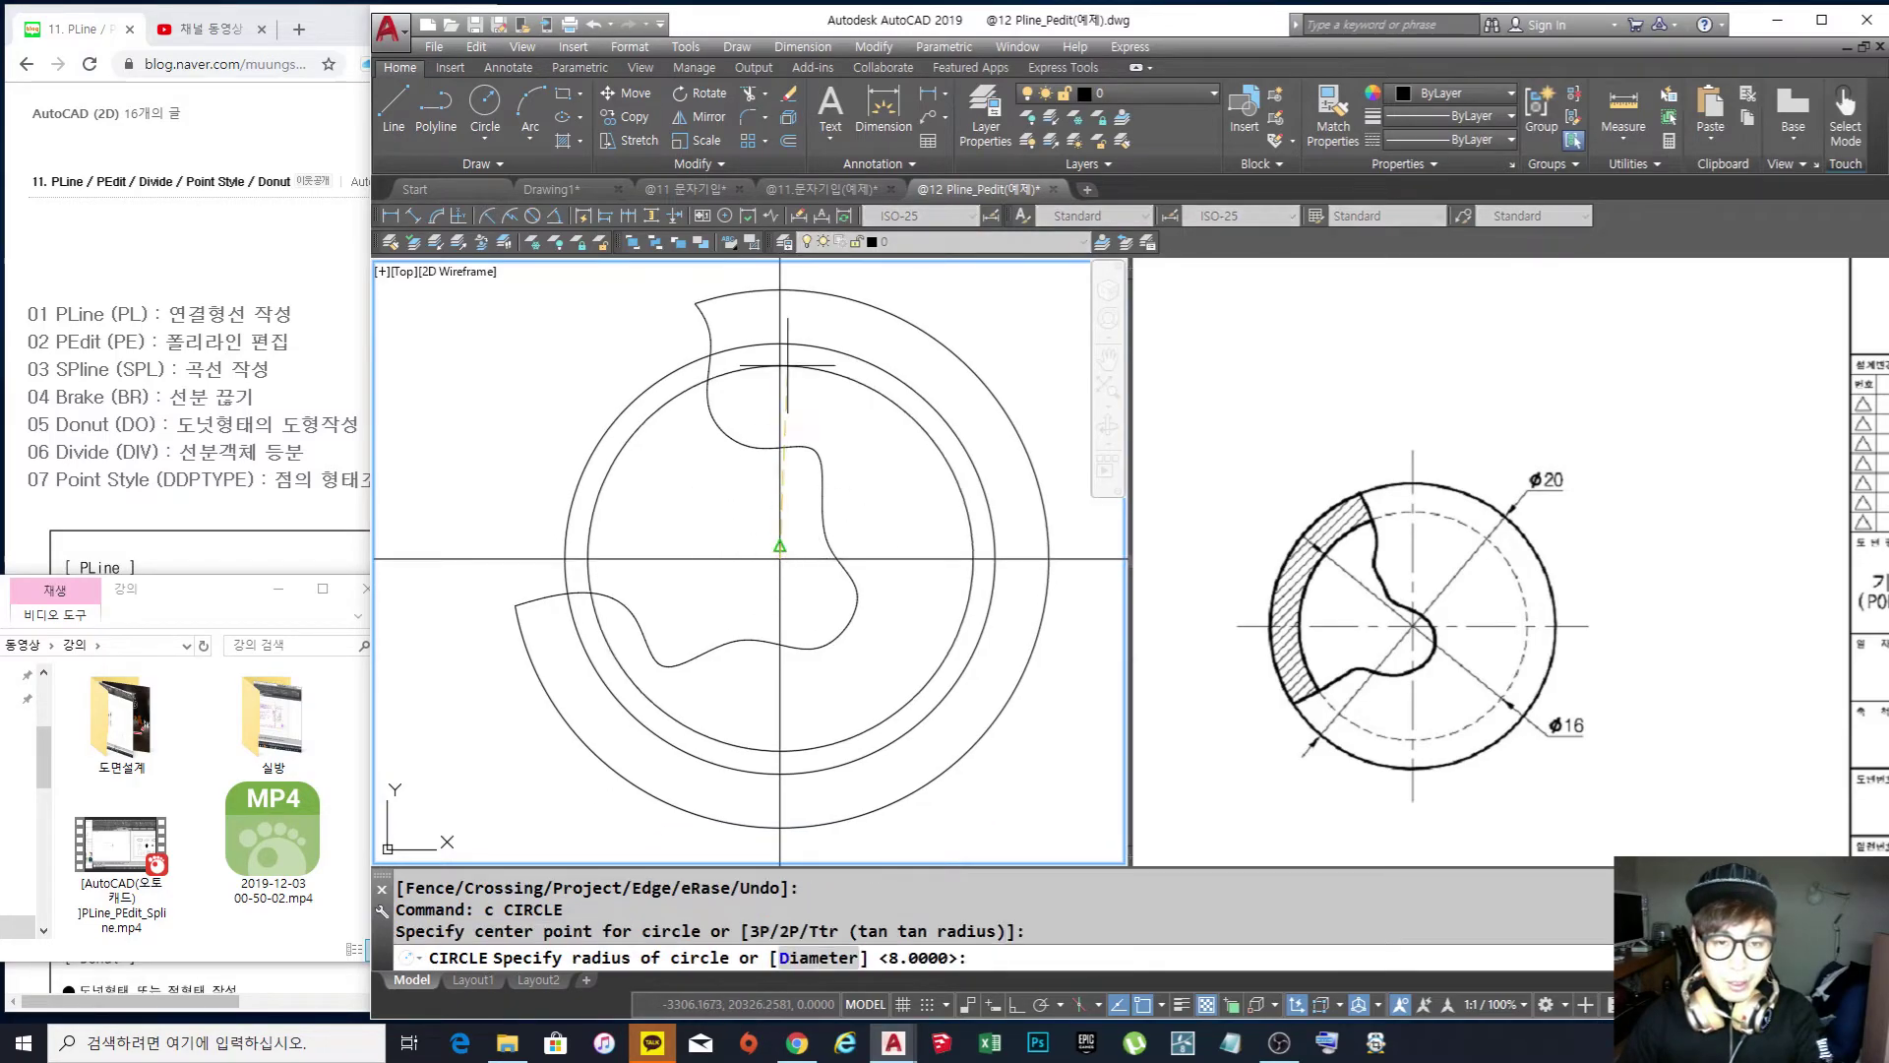
pyautogui.click(771, 338)
# With the spline as cutting edge, trim the new circle's portion that overlaps the existing outer arc
pyautogui.write('tr')
pyautogui.press('Return')
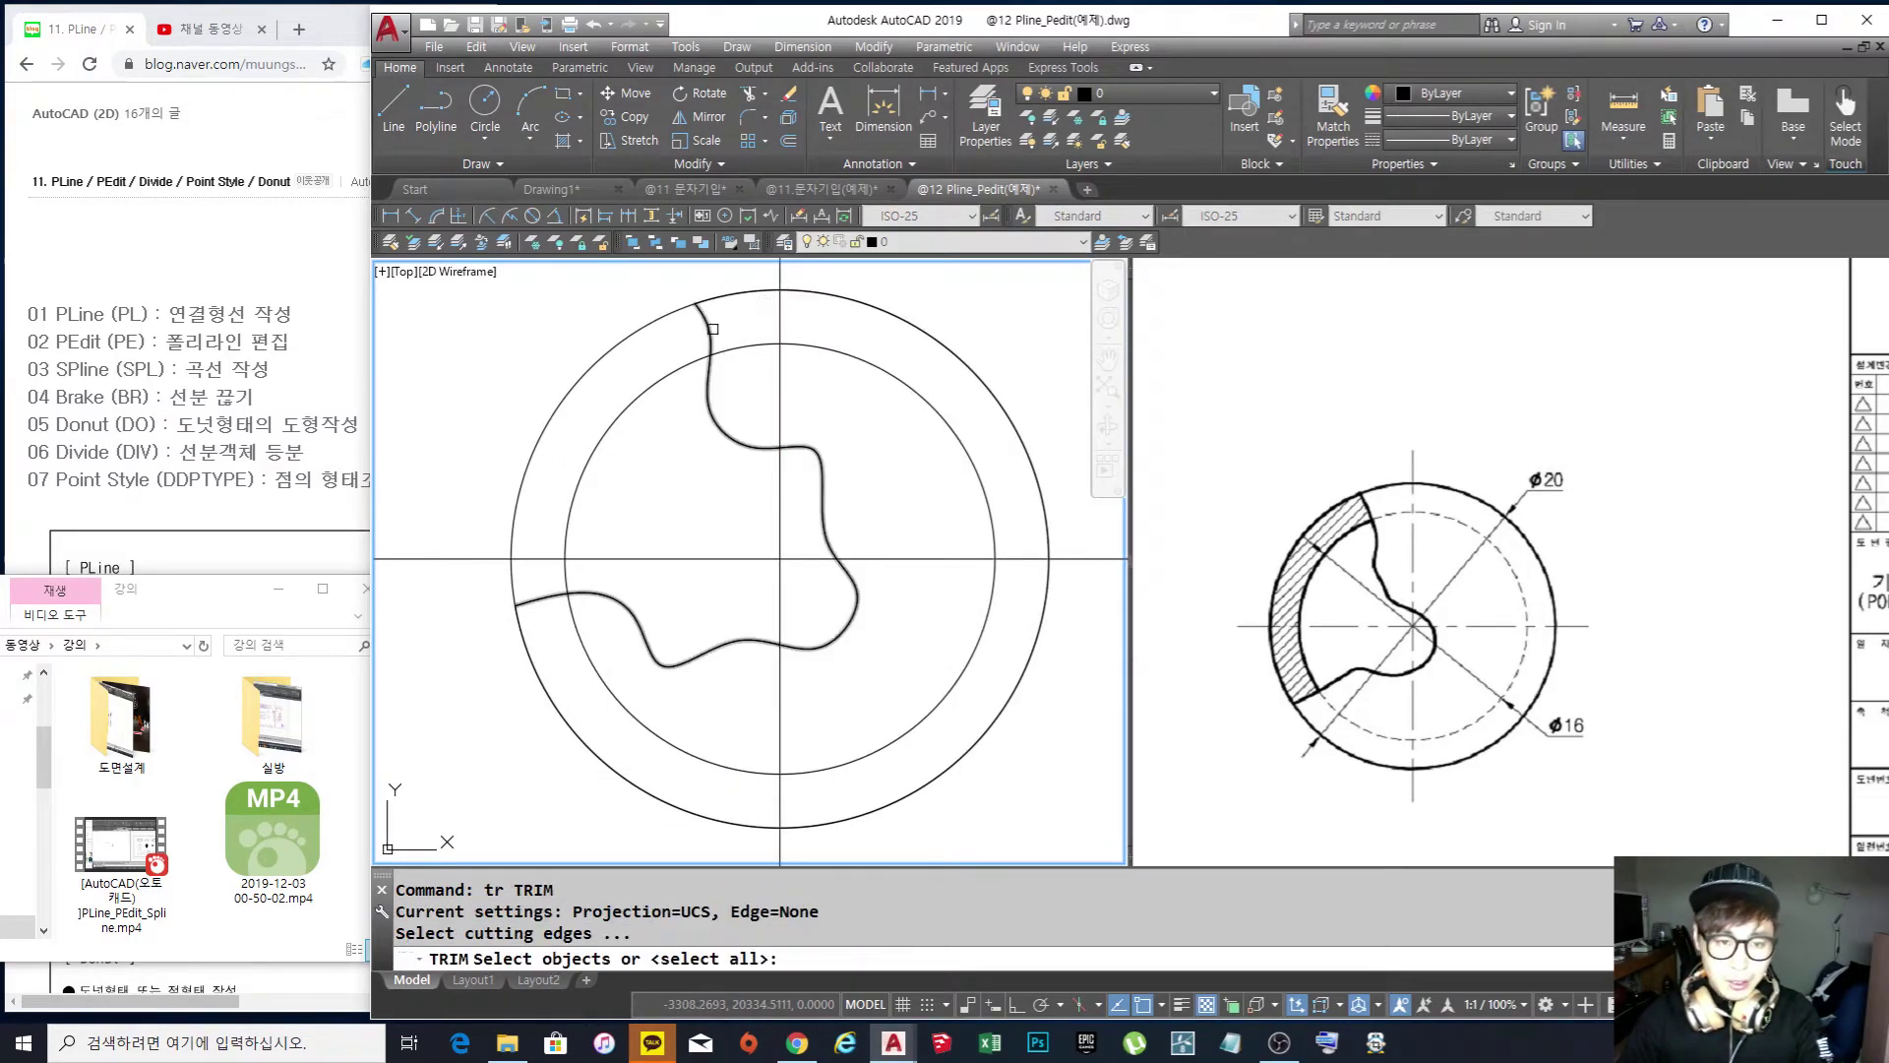
pyautogui.click(554, 594)
pyautogui.press('Return')
pyautogui.click(552, 649)
pyautogui.click(495, 645)
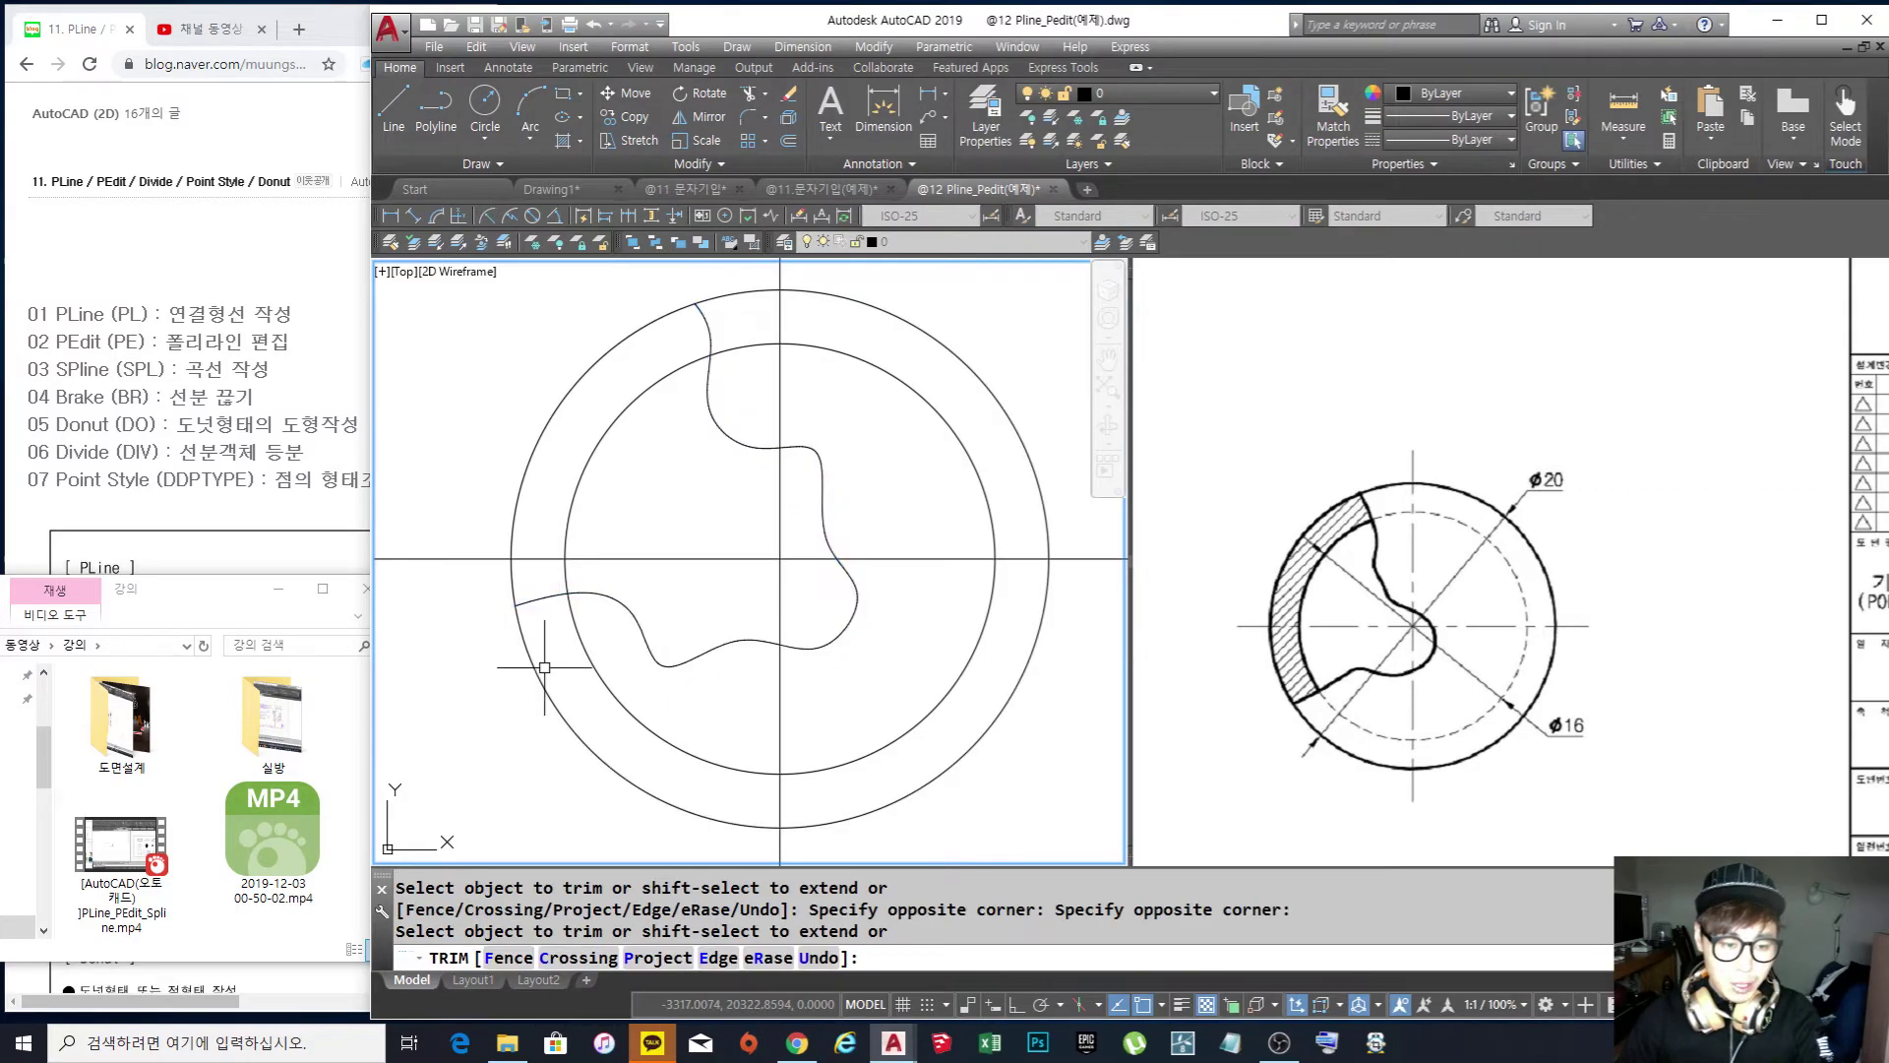
pyautogui.press('Return')
# Select the outer circle's long and short arcs to check that they are separate objects, and clear the selection
pyautogui.click(544, 680)
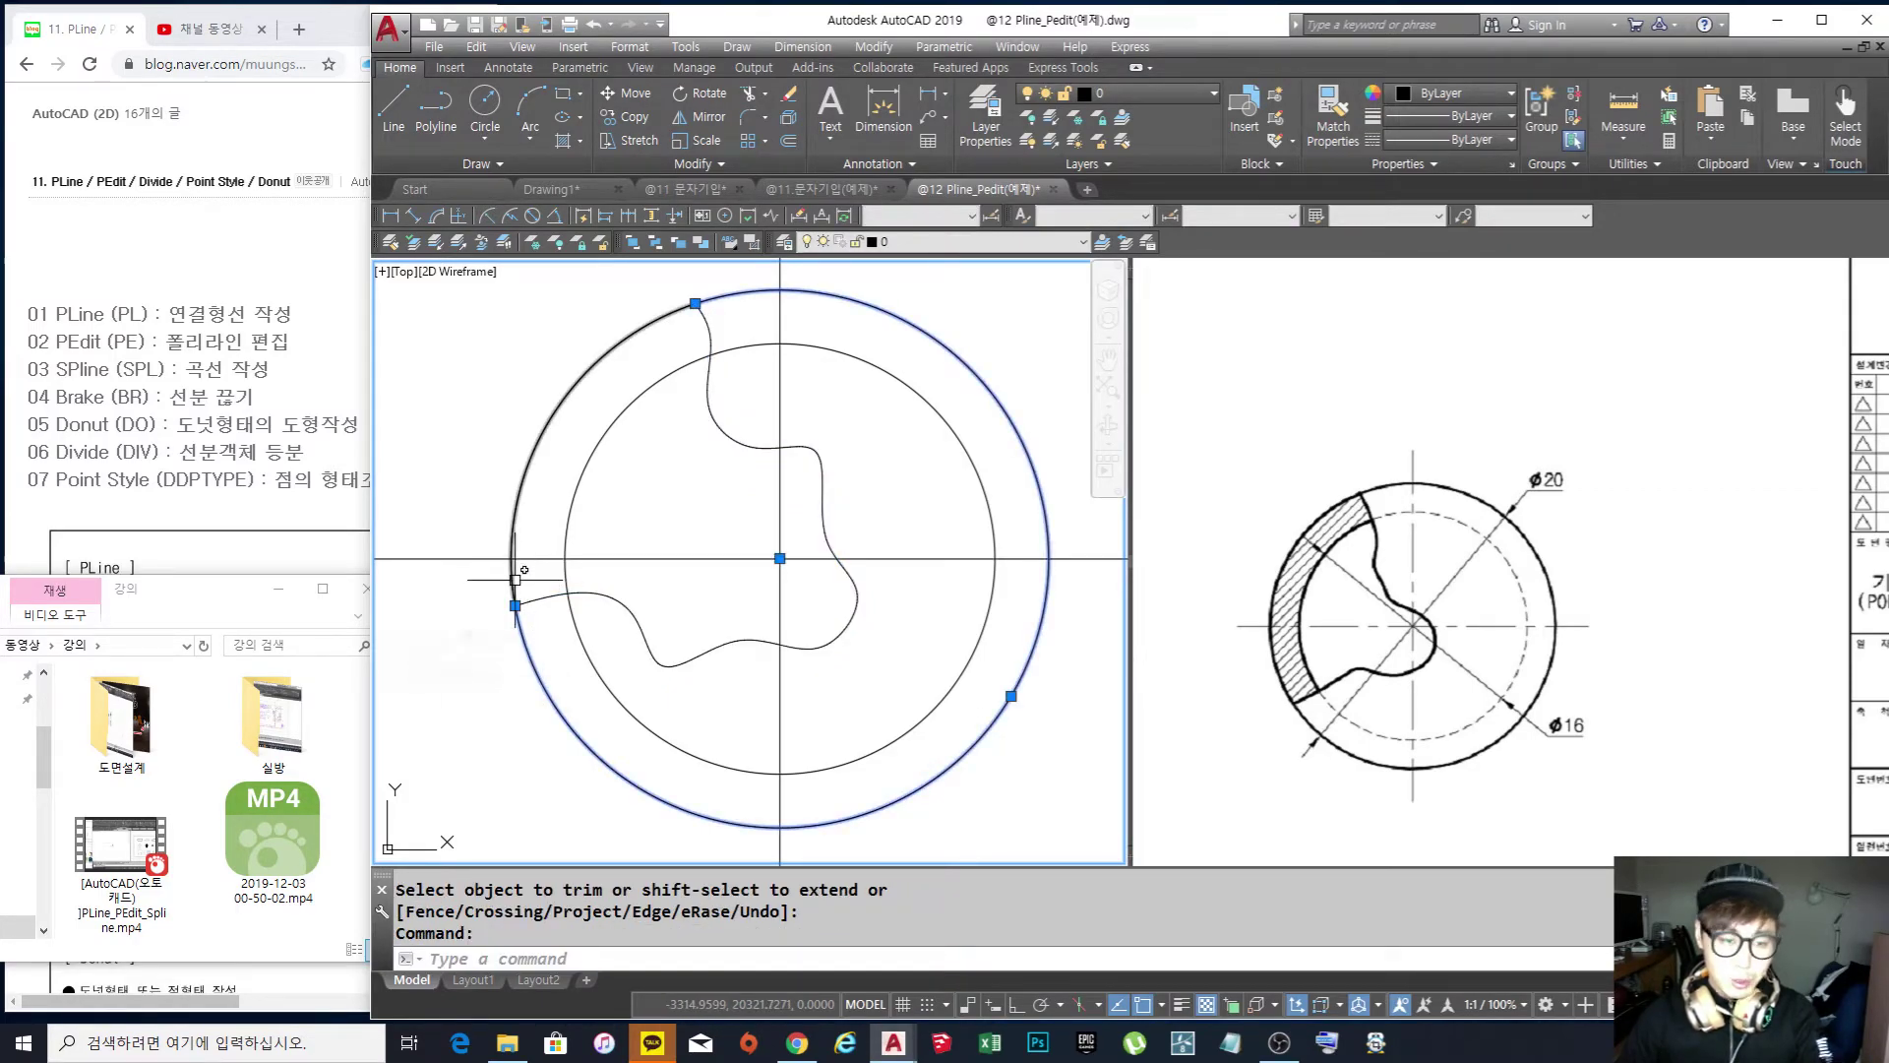
pyautogui.click(514, 579)
pyautogui.press('Escape')
pyautogui.scroll(-2, 709, 460)
pyautogui.moveTo(710, 461); pyautogui.dragTo(697, 496, button='middle')
pyautogui.moveTo(733, 490)
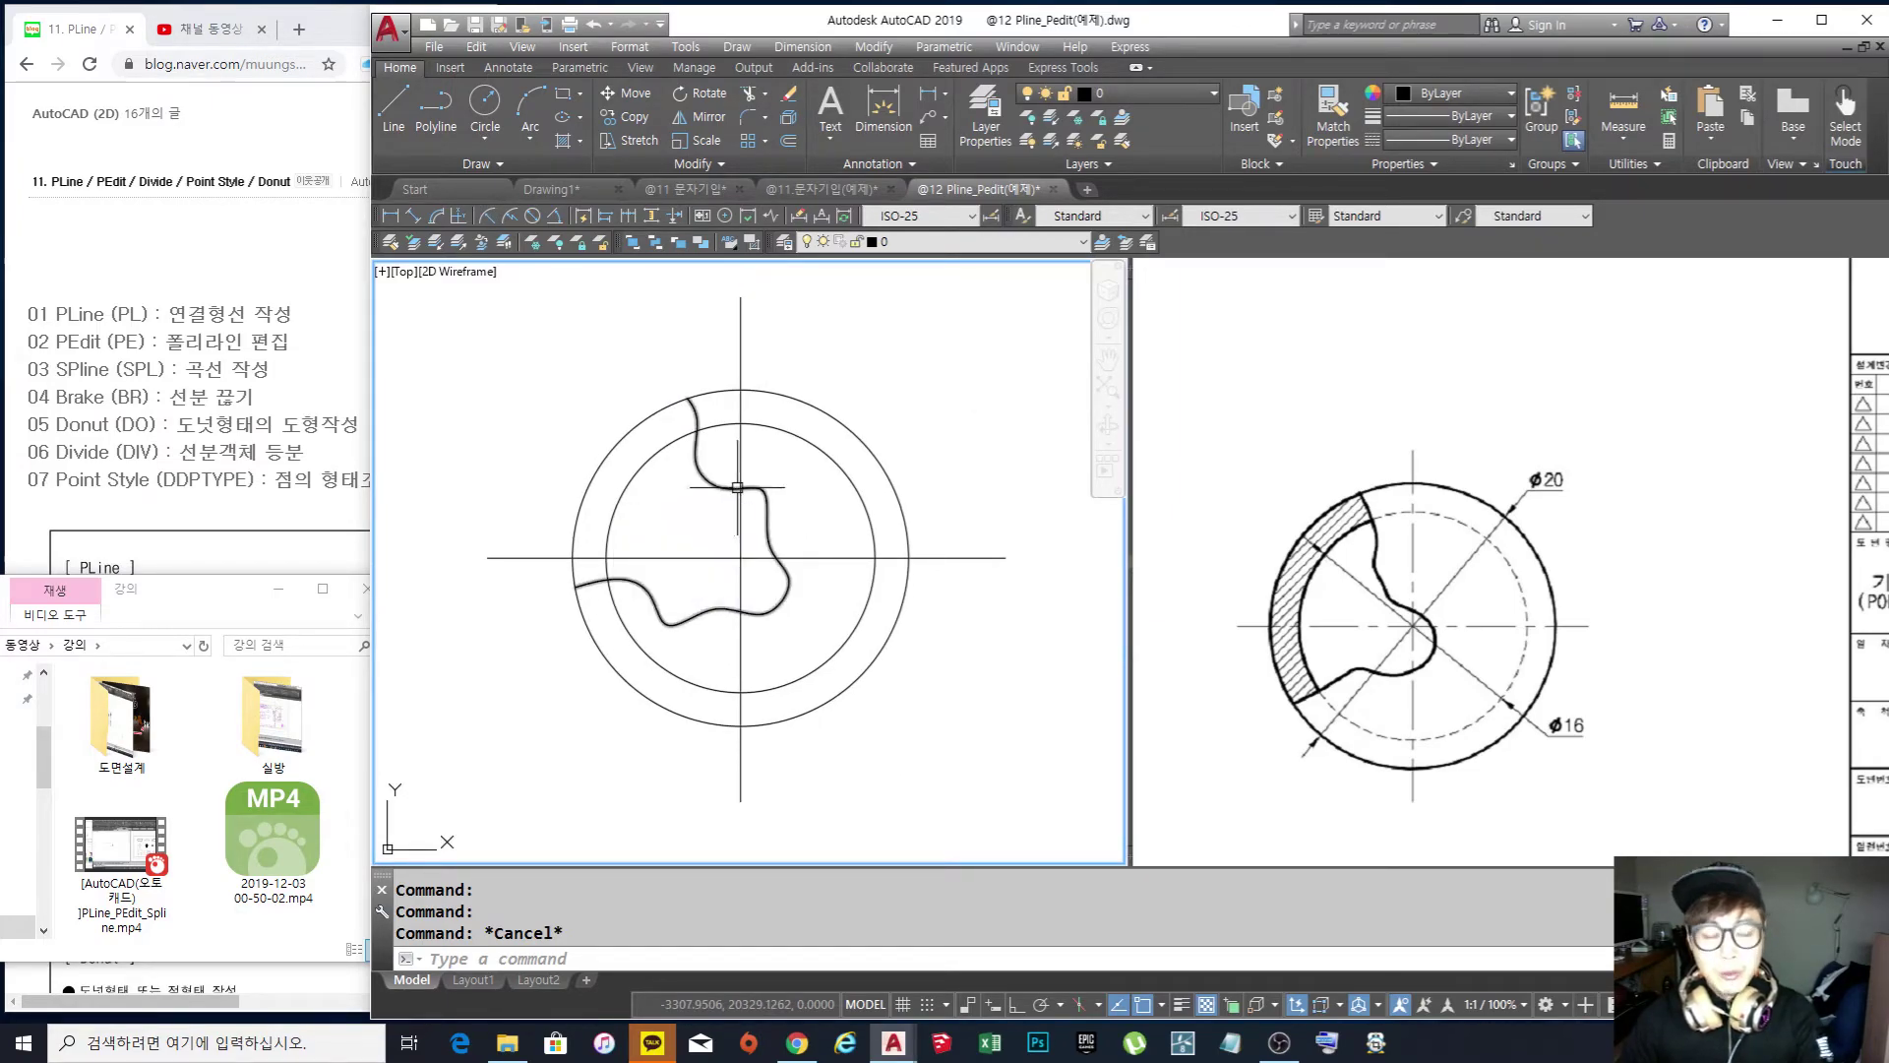
pyautogui.moveTo(693, 510); pyautogui.dragTo(684, 507, button='middle')
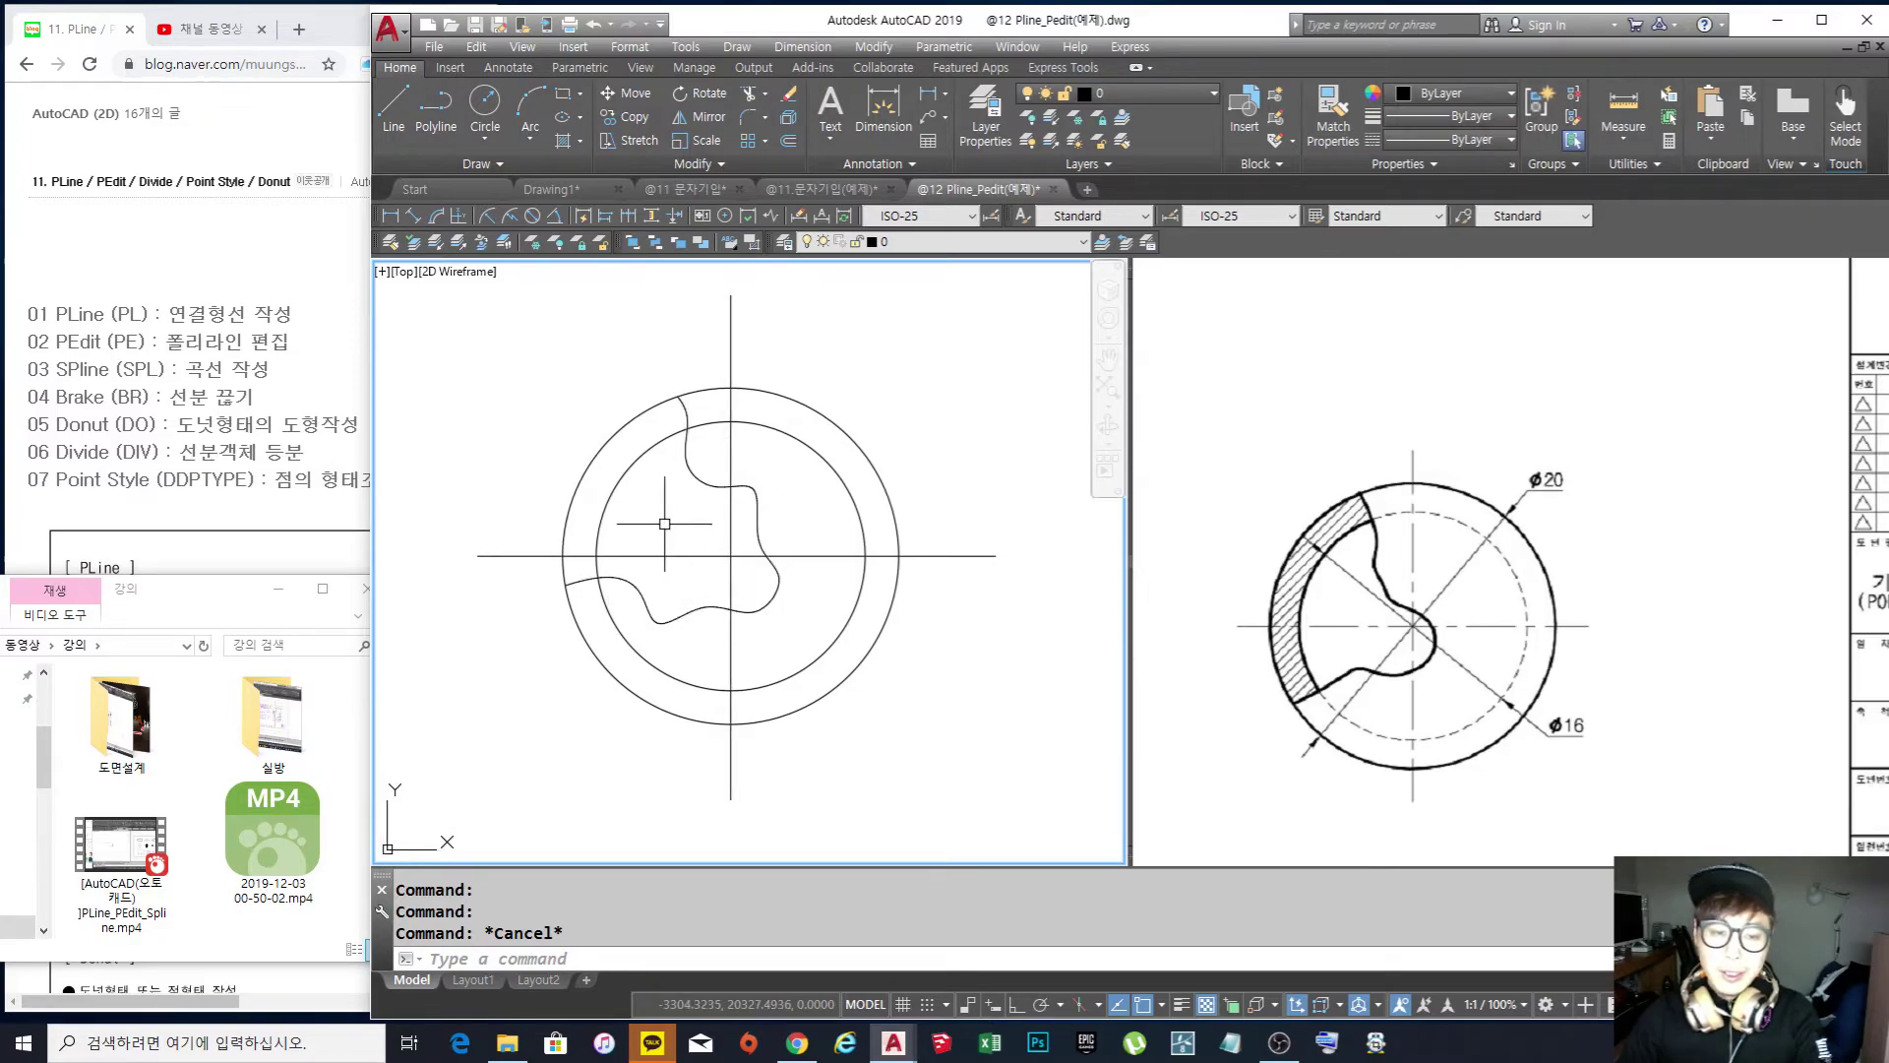
# Select the upper-left arcs of both circles with a crossing window to inspect them, and clear the selection
pyautogui.scroll(2, 675, 514)
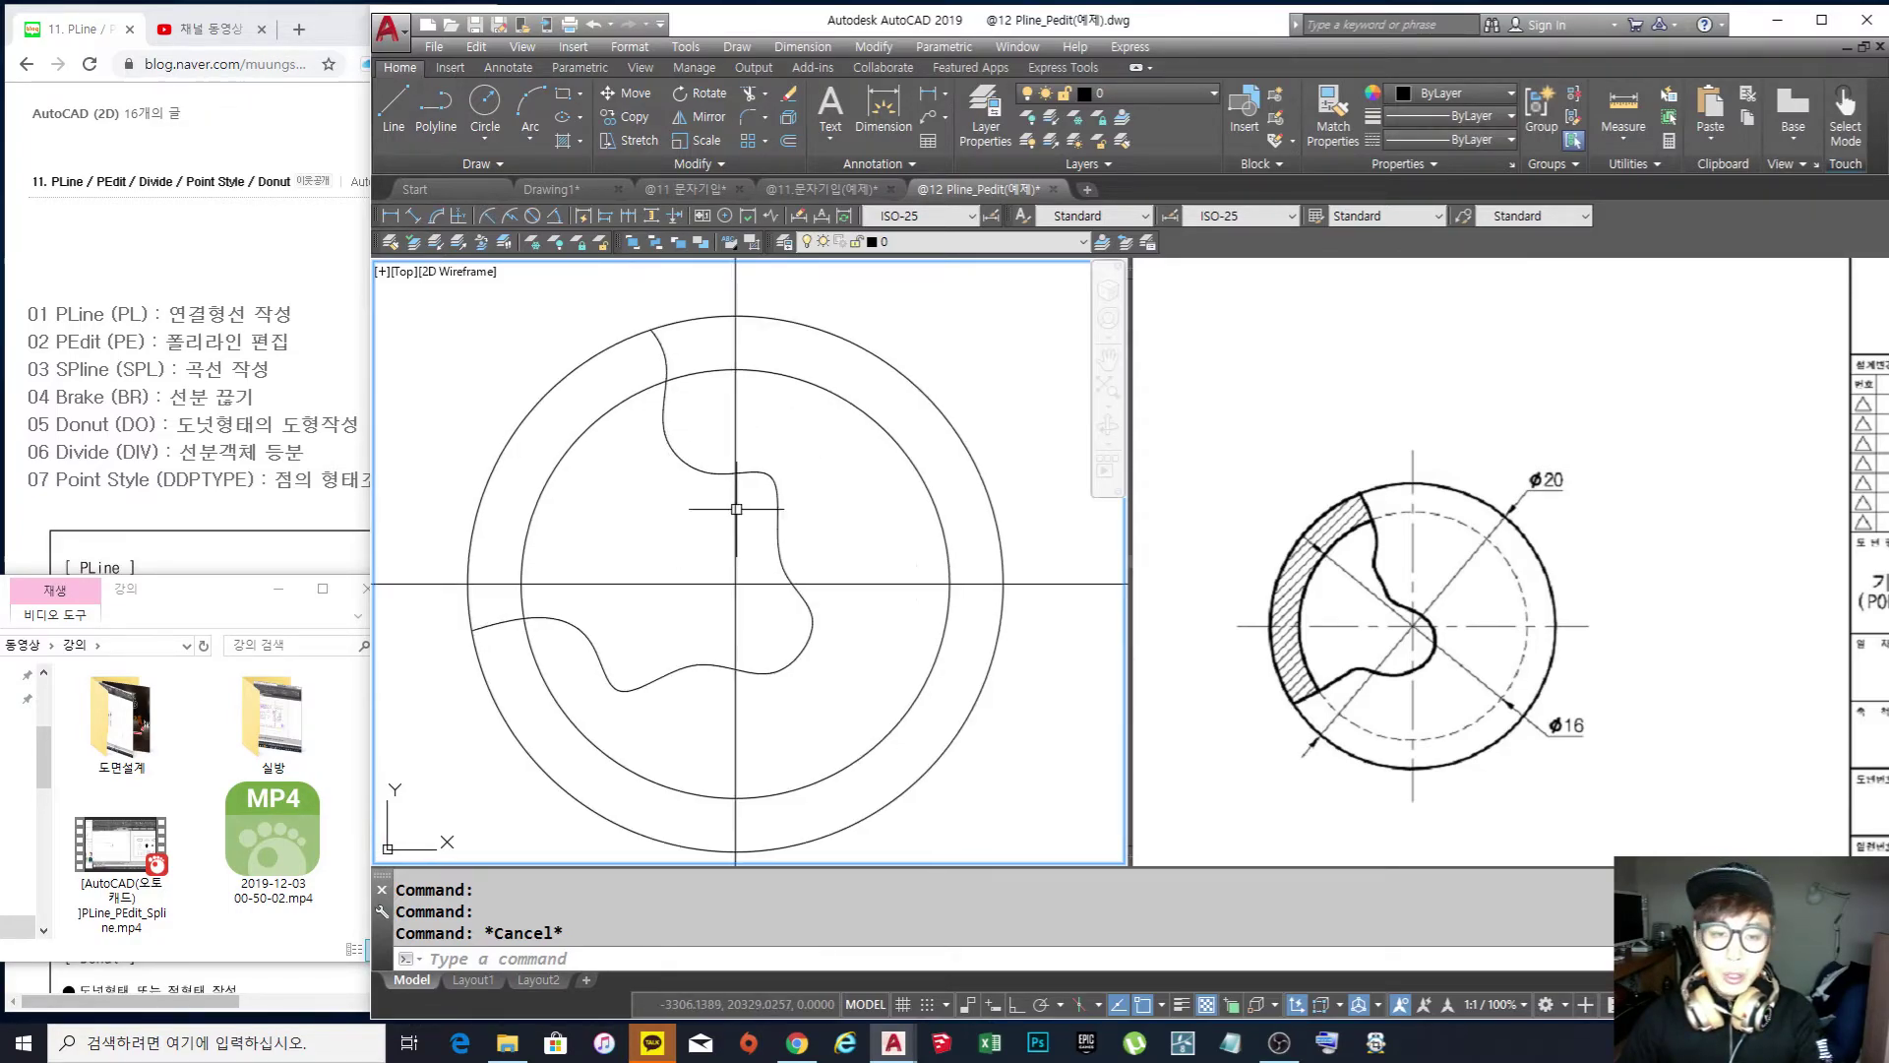
pyautogui.click(619, 496)
pyautogui.click(477, 340)
pyautogui.press('Escape')
pyautogui.press('Escape')
pyautogui.scroll(-2, 730, 446)
pyautogui.scroll(2, 733, 446)
pyautogui.scroll(-2, 735, 445)
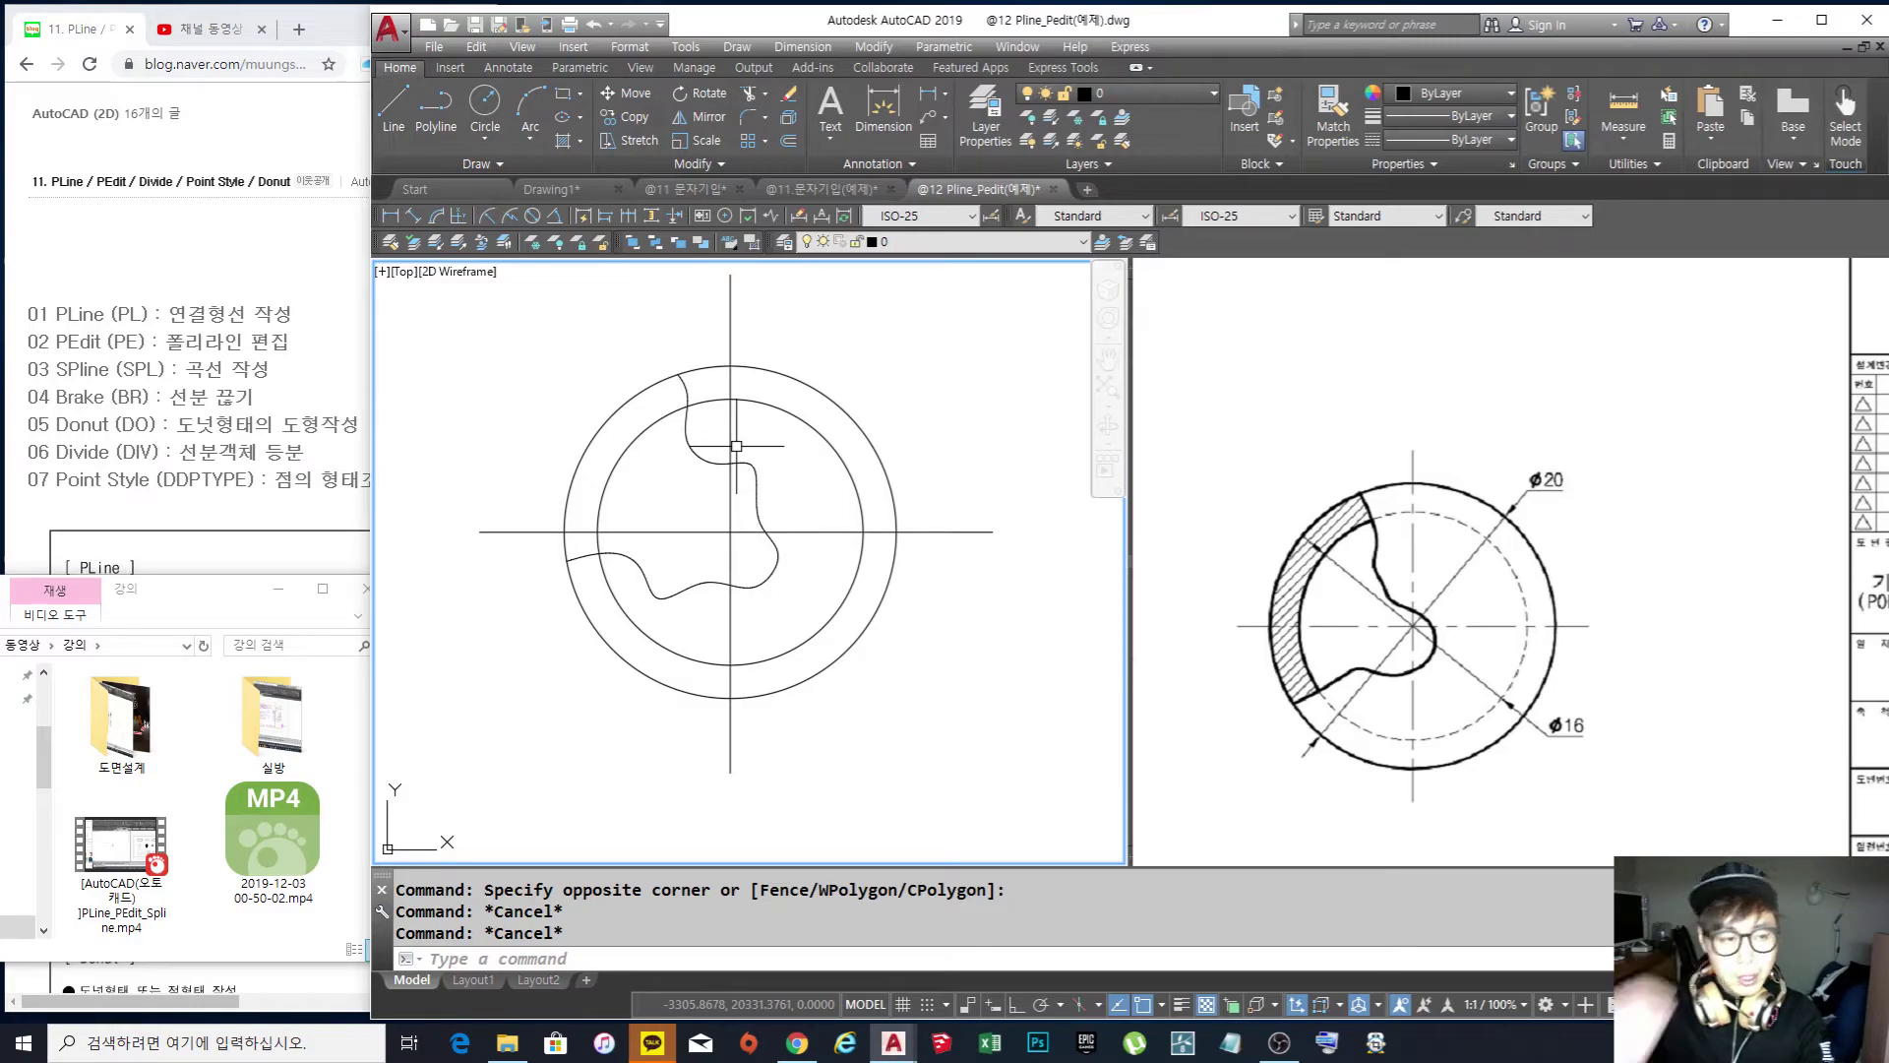
pyautogui.press('Escape')
pyautogui.moveTo(933, 452); pyautogui.dragTo(918, 471, button='middle')
# Examine the stair plan in the reference drawing, focusing on the filled dot at the start of the UP arrow
pyautogui.click(1427, 447)
pyautogui.scroll(-8, 1375, 410)
pyautogui.moveTo(1506, 401)
pyautogui.mouseDown(button='middle')
pyautogui.moveTo(1470, 468)
pyautogui.moveTo(1474, 567)
pyautogui.mouseUp(button='middle')
pyautogui.scroll(6, 1478, 457)
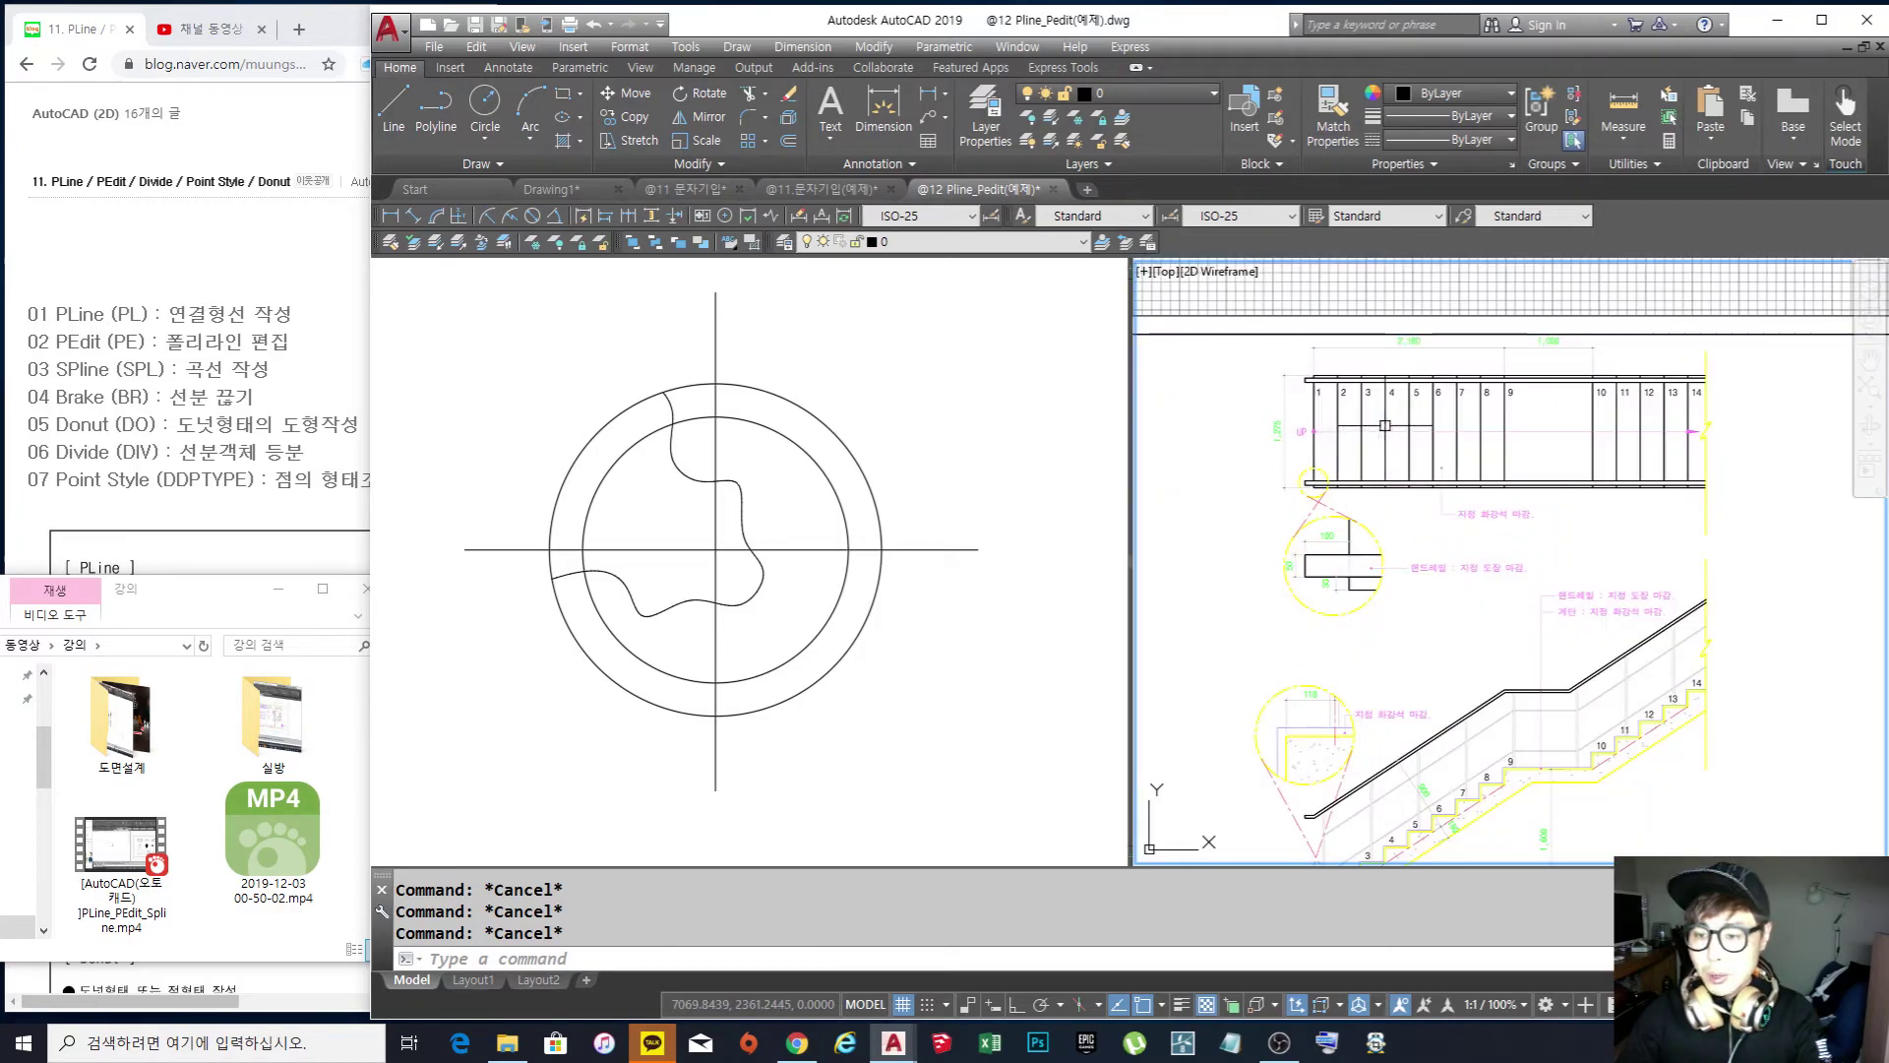
pyautogui.scroll(2, 1375, 424)
pyautogui.scroll(8, 1285, 434)
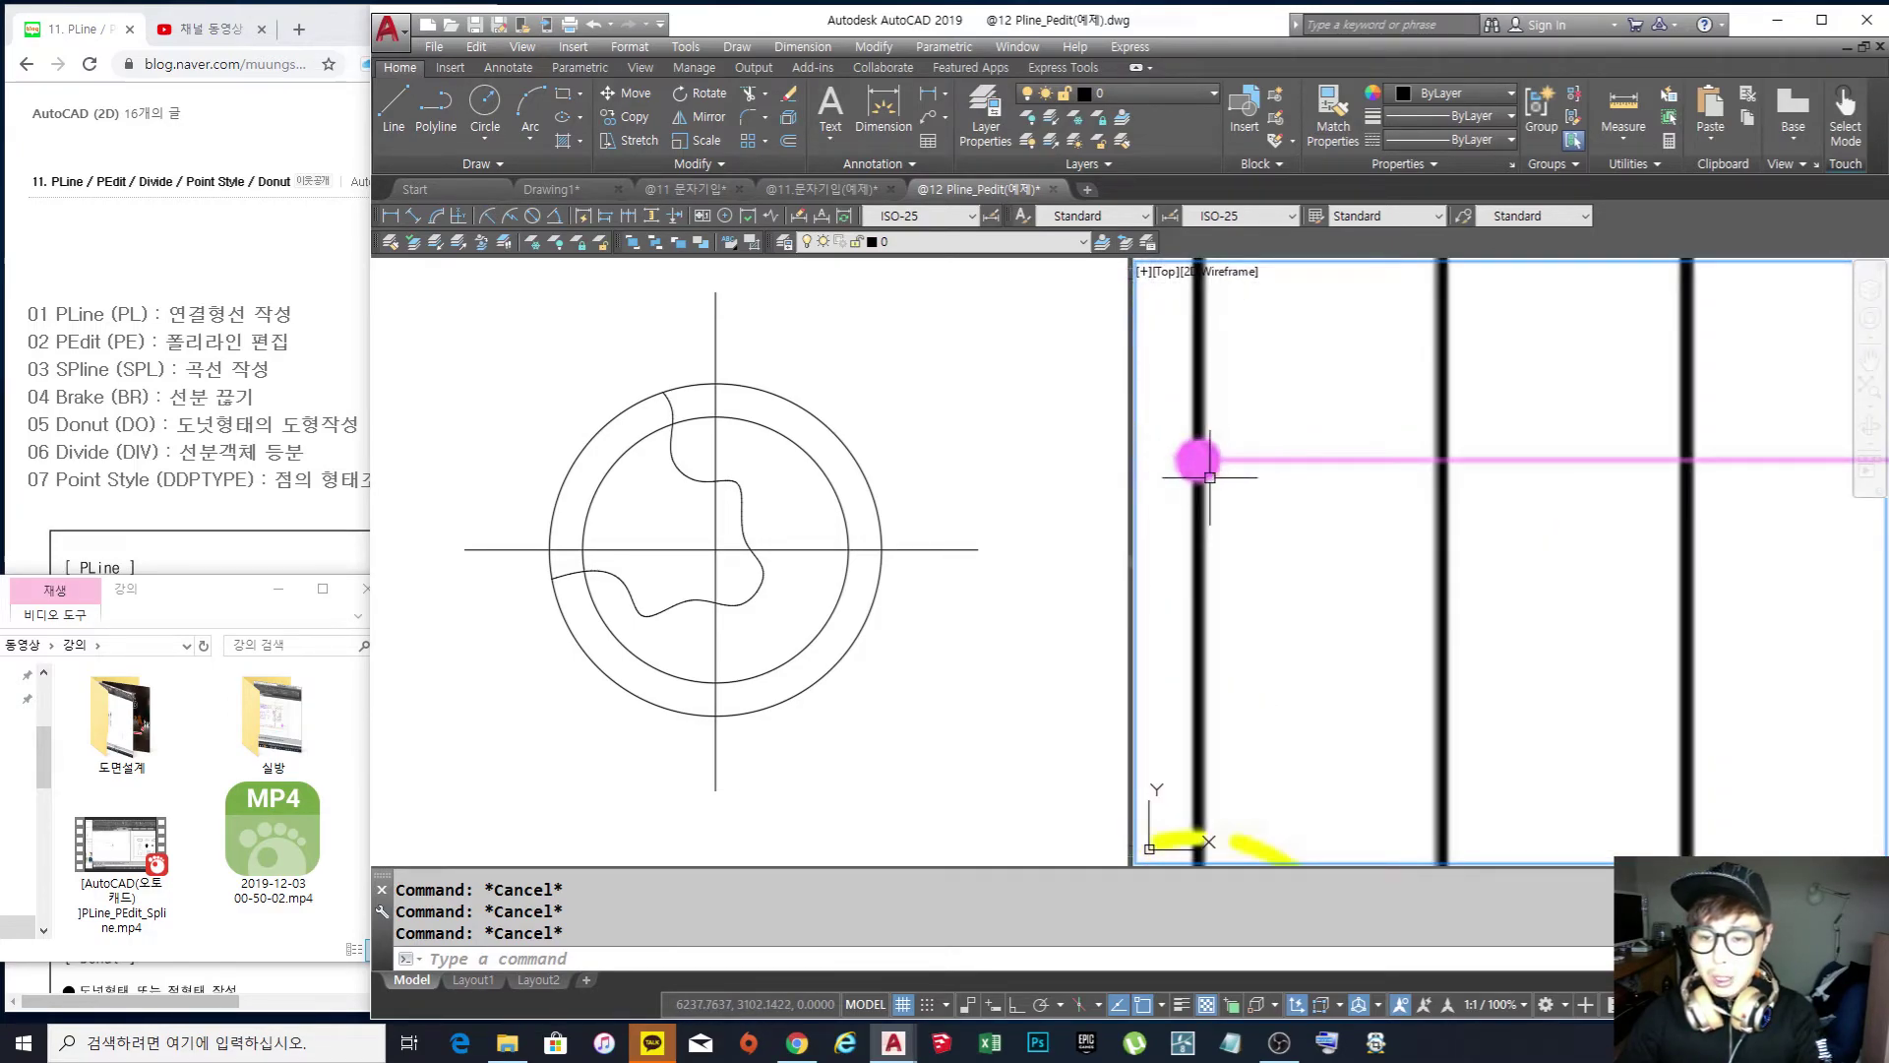
pyautogui.scroll(-8, 1213, 459)
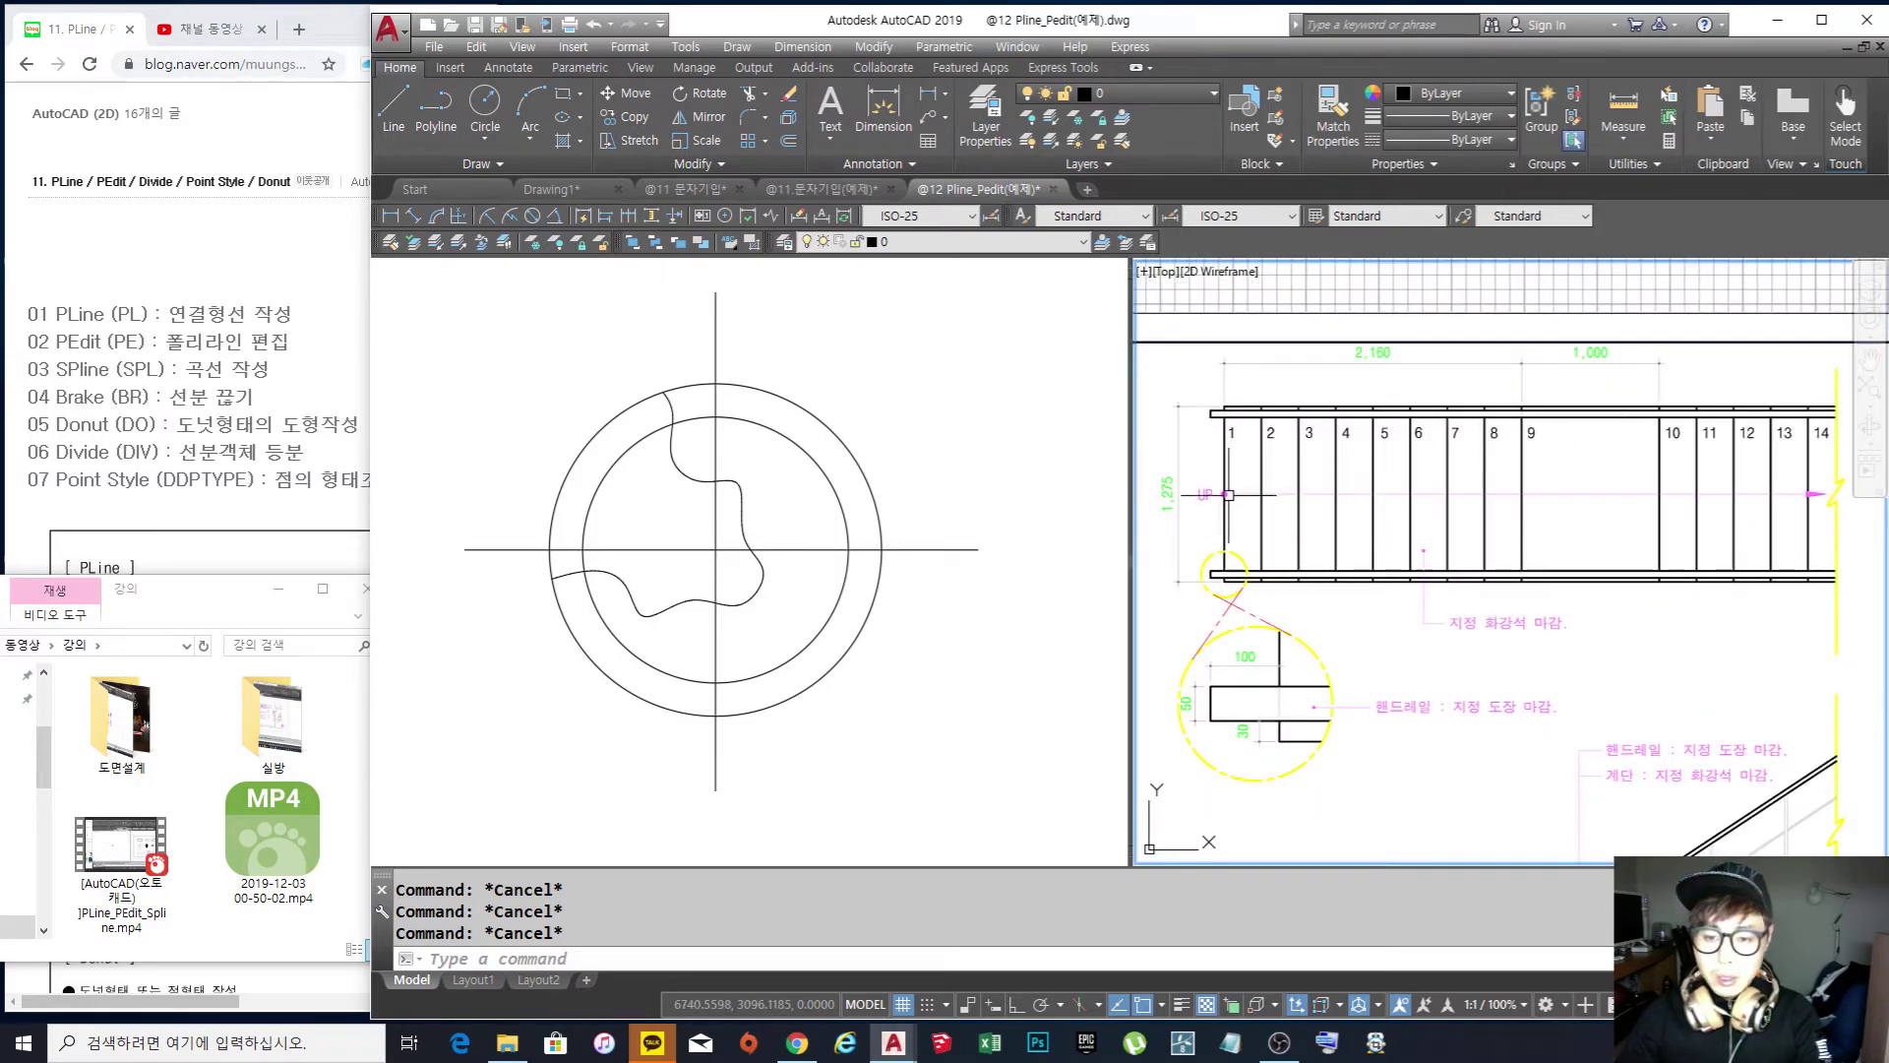
# Place a donut with inside diameter 10 and outside diameter 20 to the right of the concentric circles
pyautogui.click(925, 406)
pyautogui.scroll(-4, 787, 512)
pyautogui.scroll(4, 778, 511)
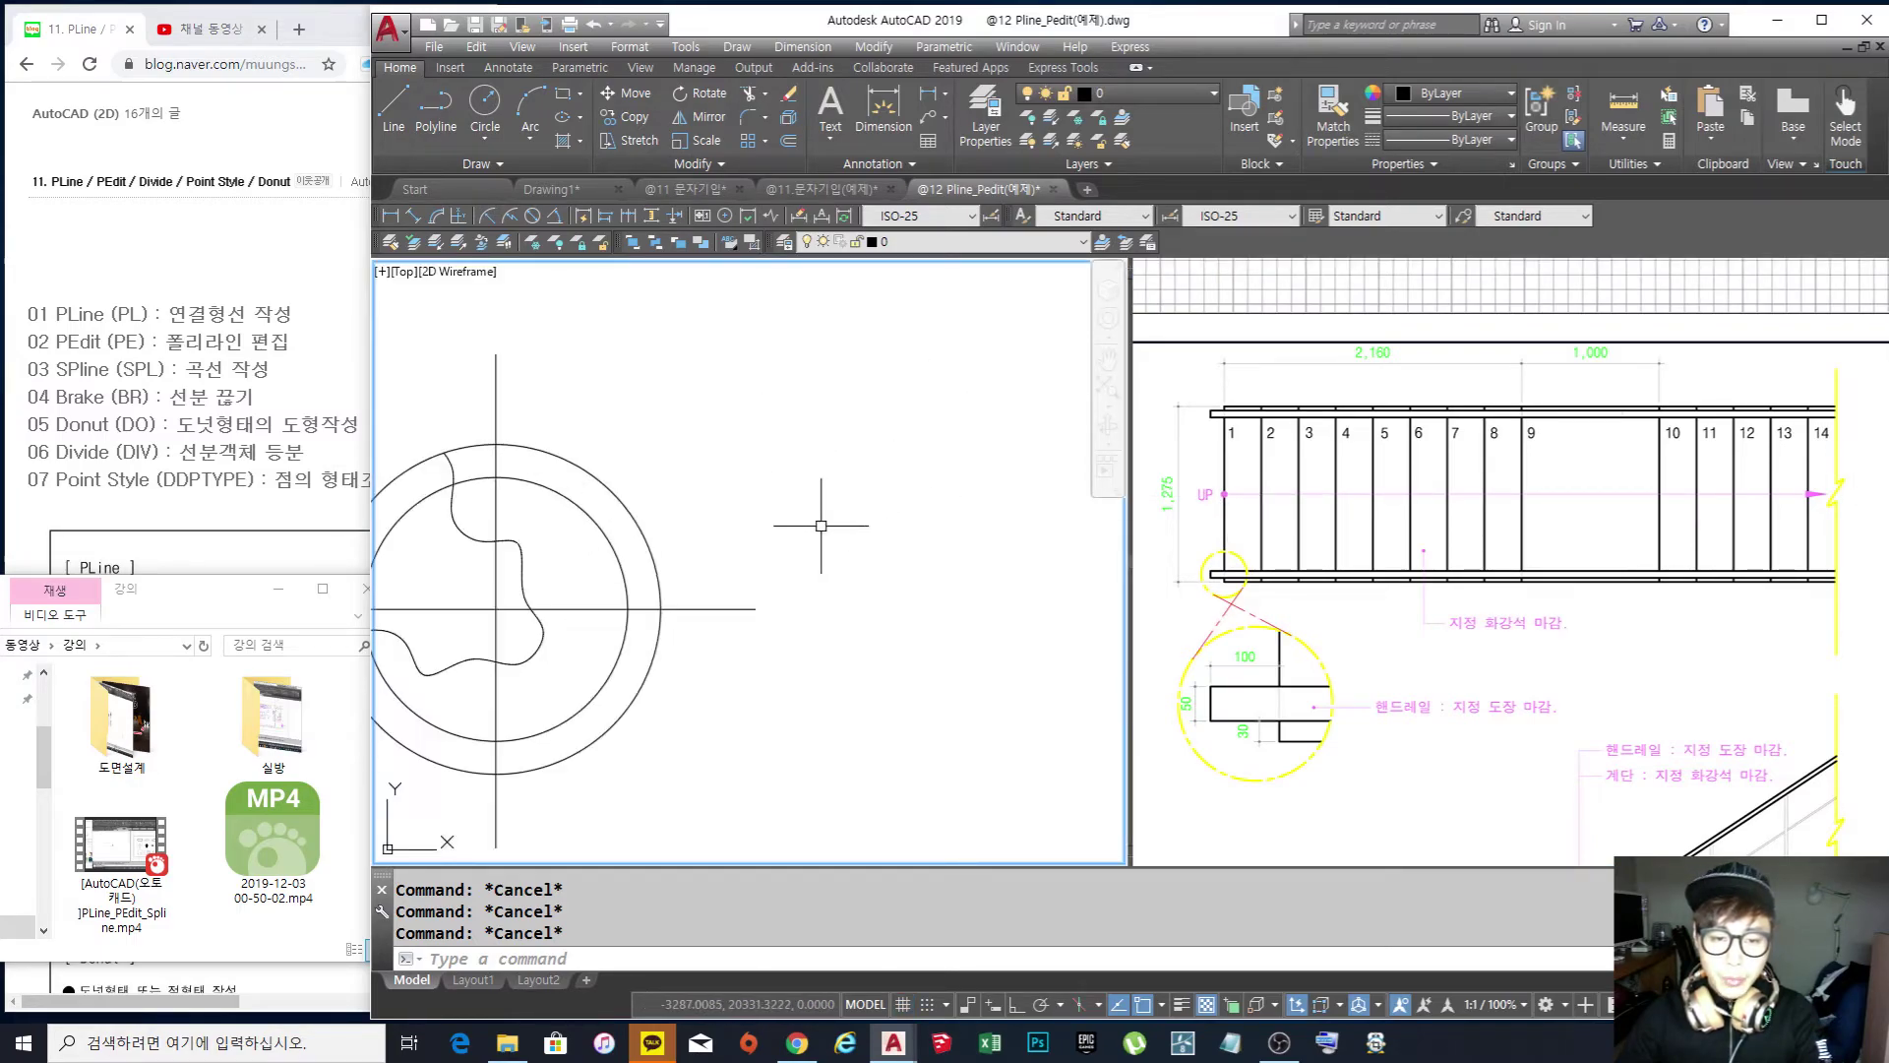
pyautogui.write('do')
pyautogui.press('Return')
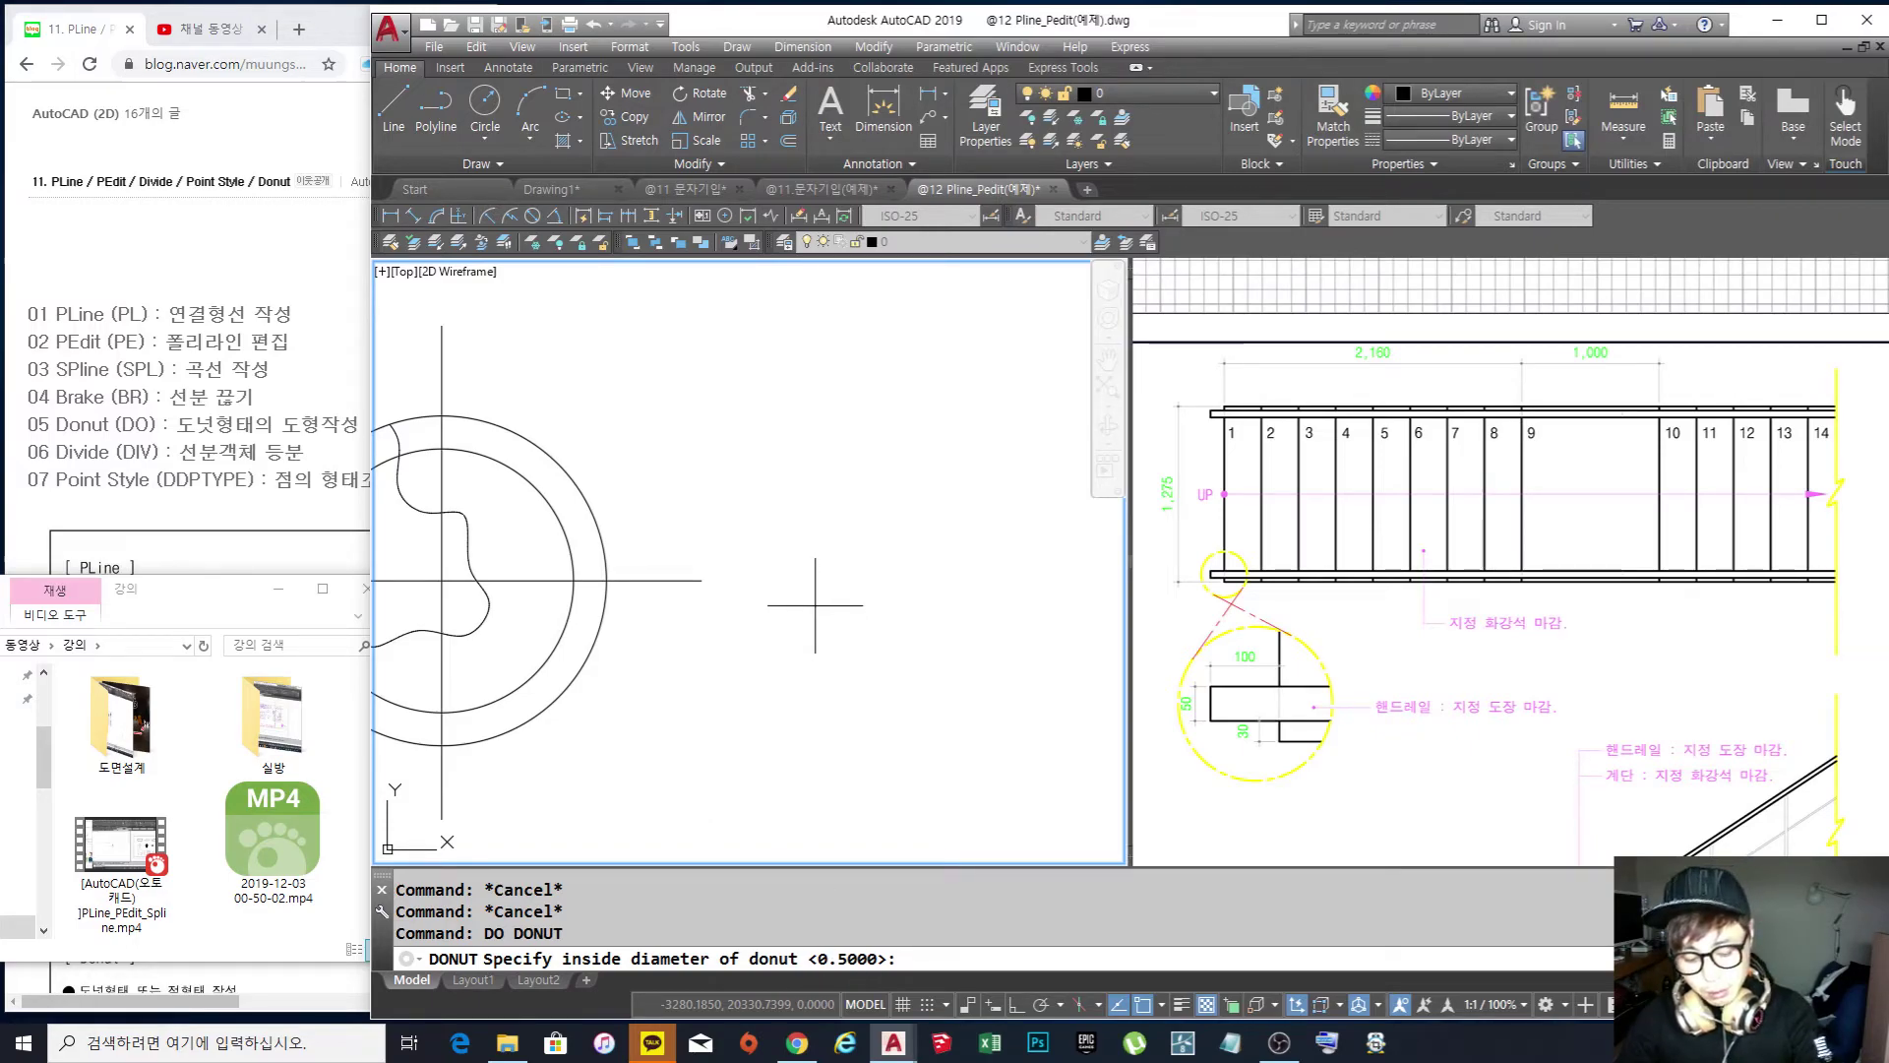
pyautogui.press('Return')
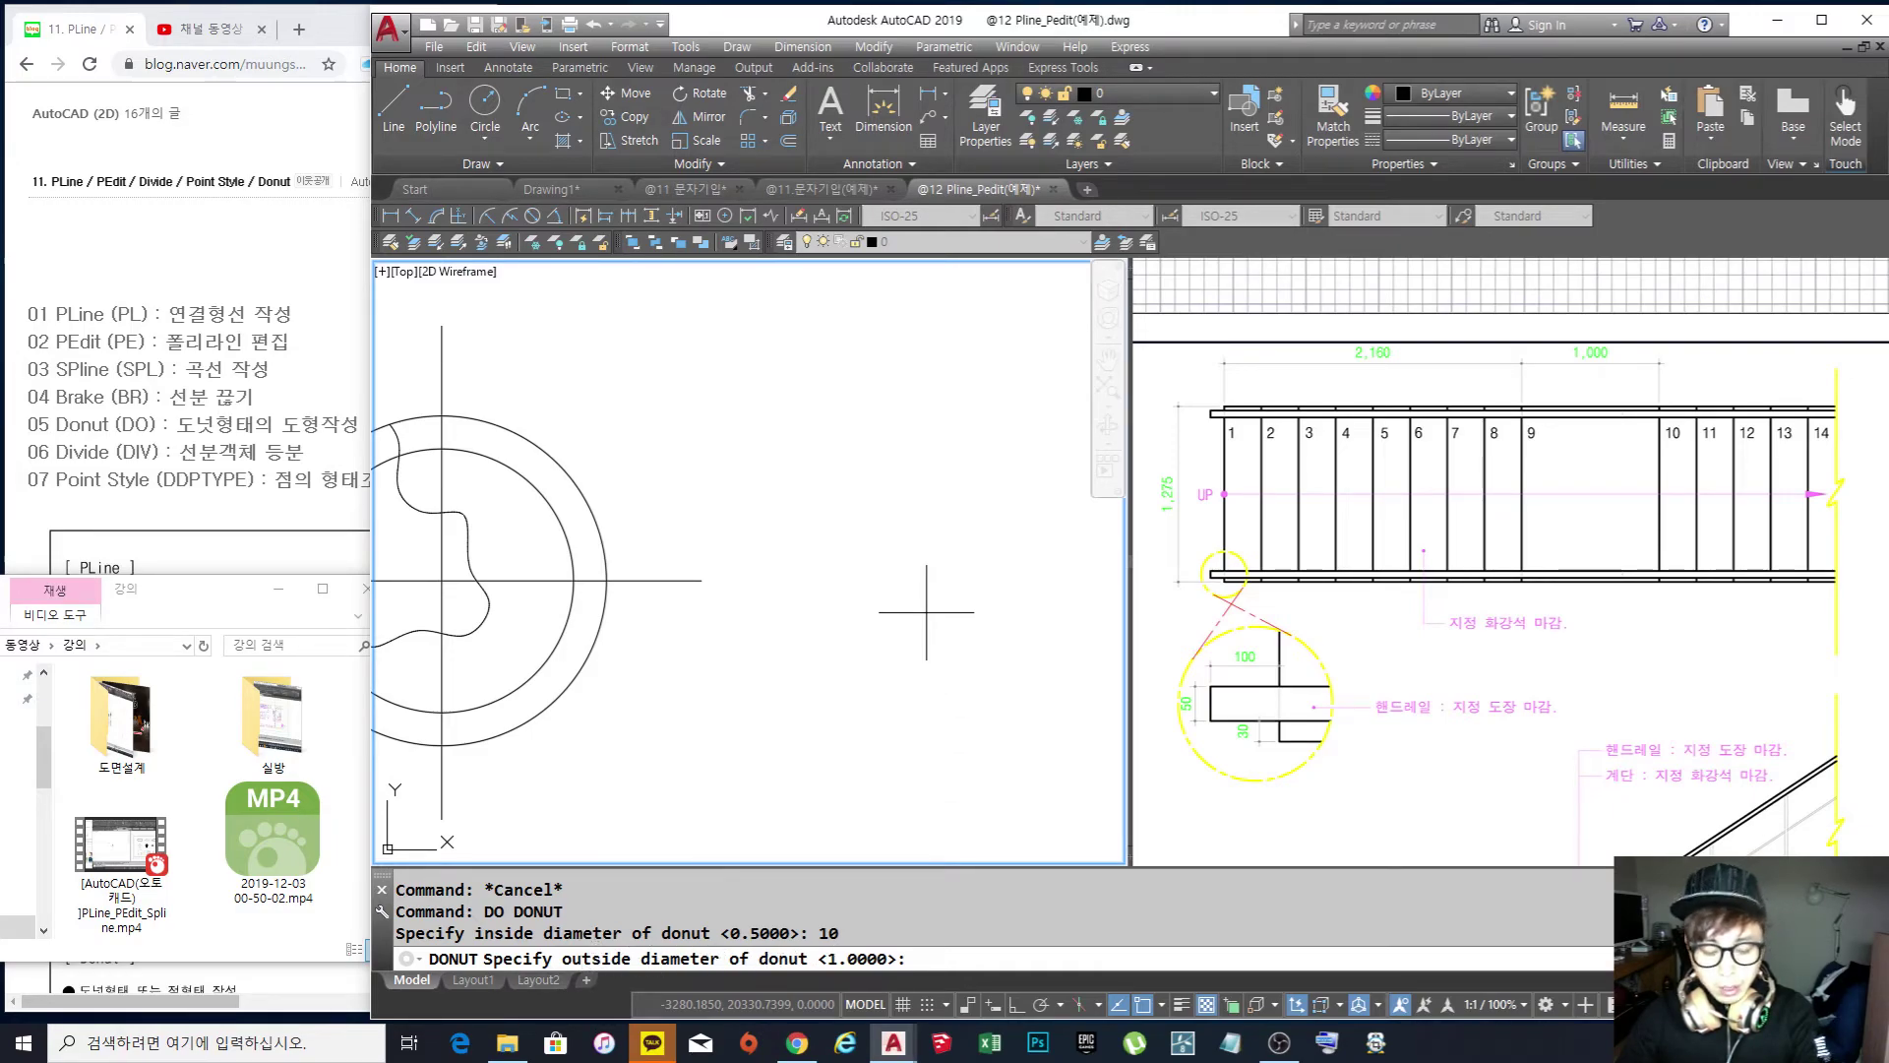
pyautogui.press('Return')
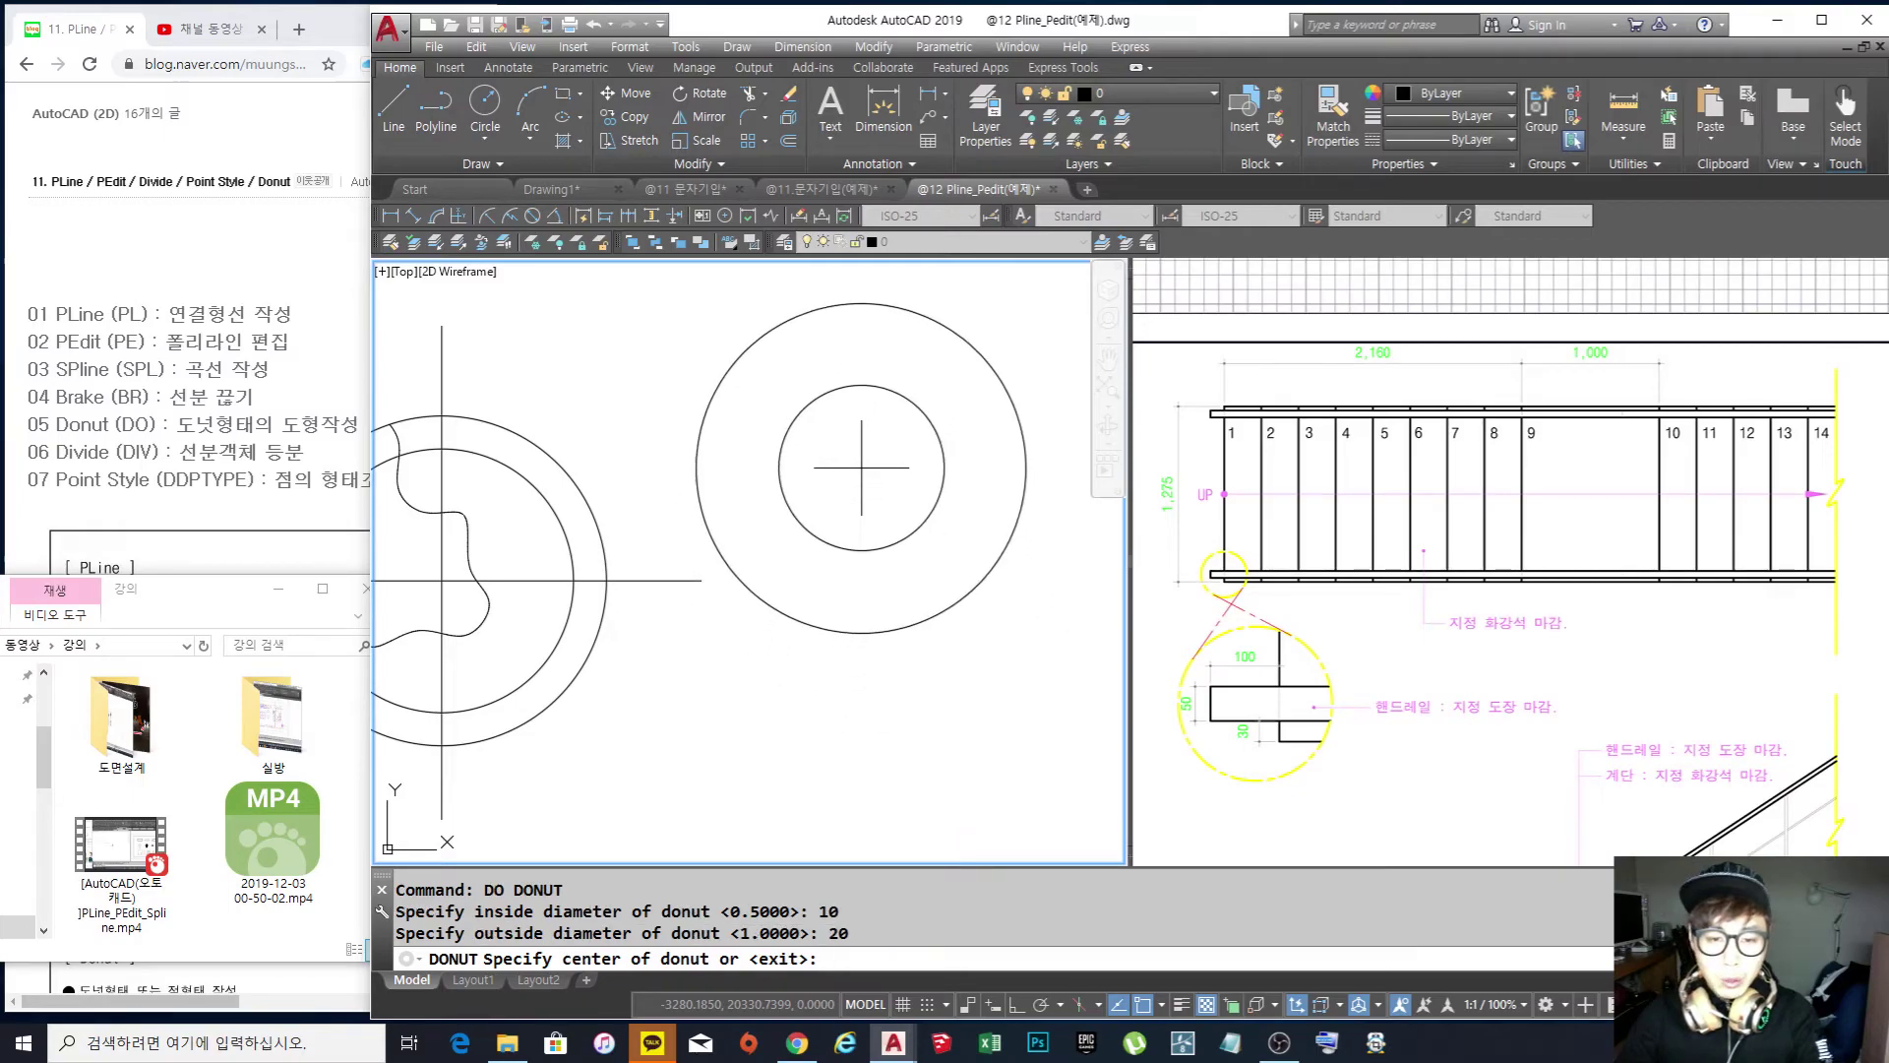
pyautogui.click(865, 465)
# Place three more donuts of inside diameter 10 and outside diameter 20 around the first one, and end the command
pyautogui.scroll(-6, 875, 512)
pyautogui.scroll(4, 828, 578)
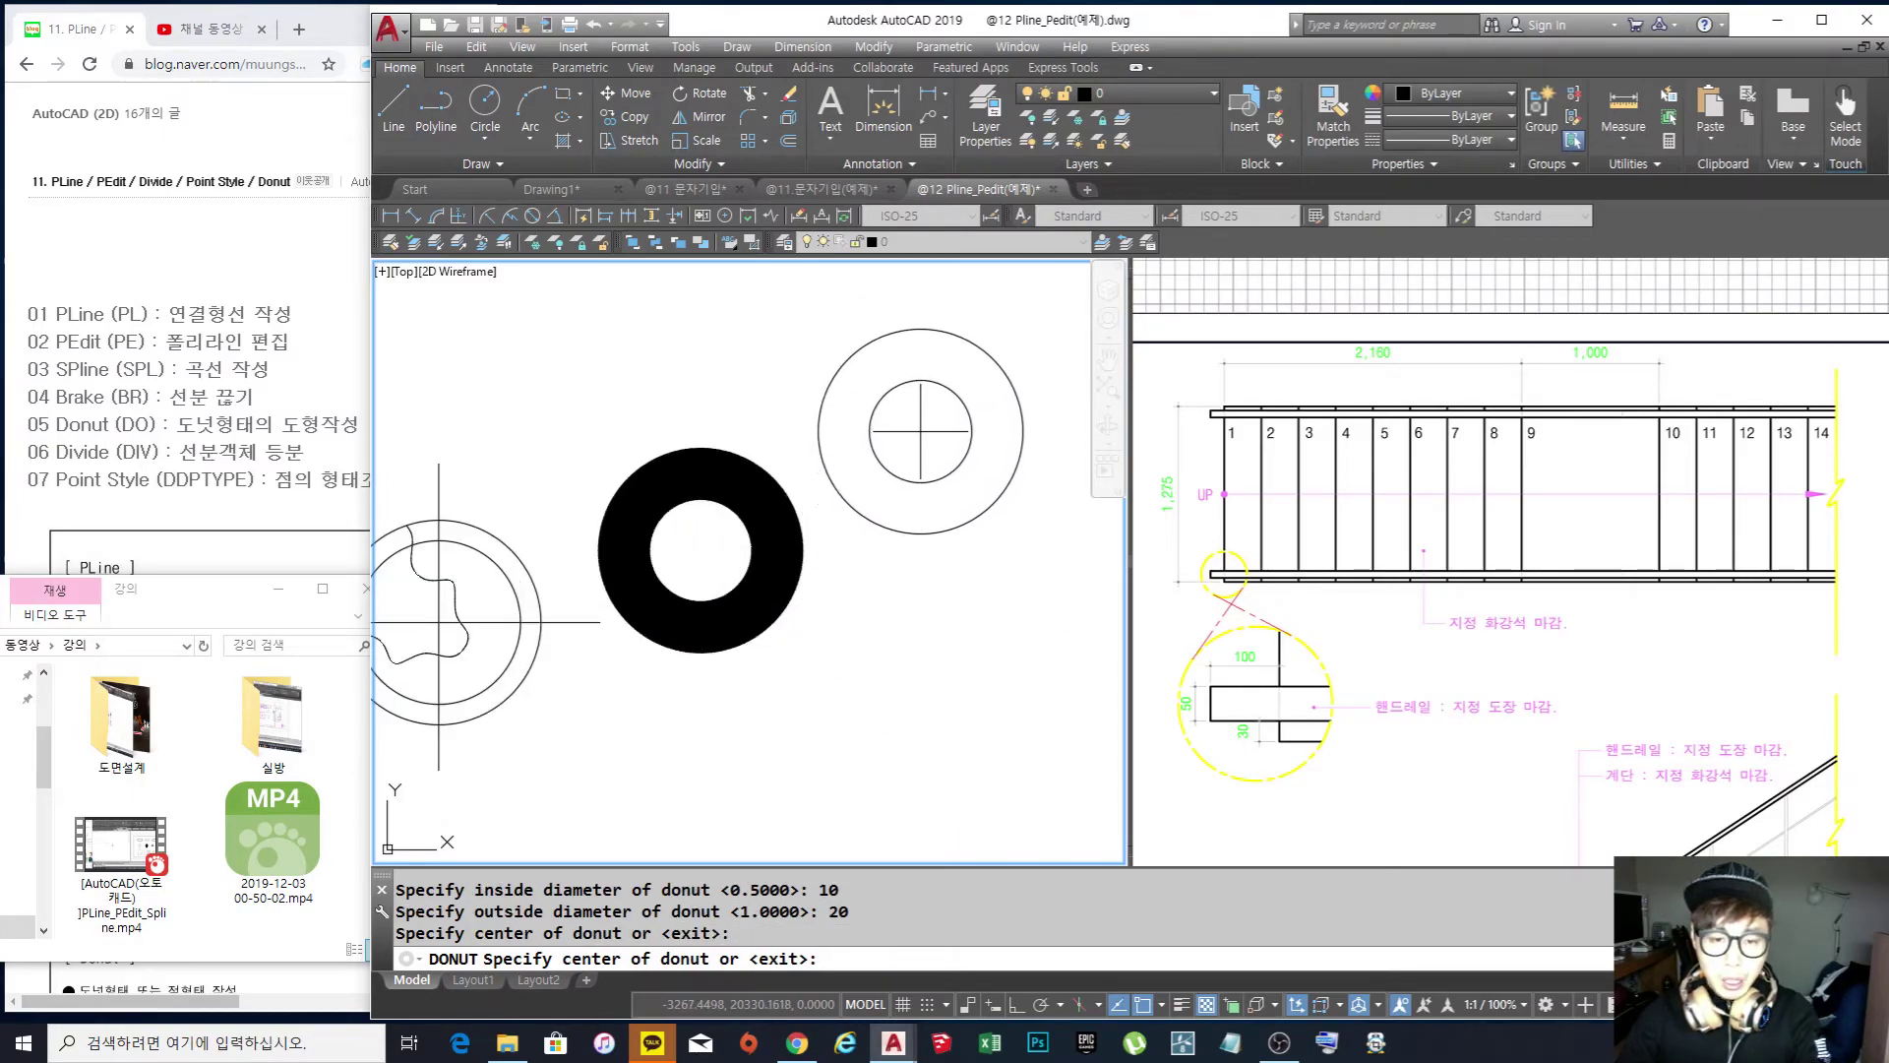
pyautogui.click(923, 426)
pyautogui.scroll(-2, 924, 474)
pyautogui.click(944, 636)
pyautogui.click(759, 710)
pyautogui.press('Escape')
pyautogui.moveTo(949, 614); pyautogui.dragTo(723, 600, button='middle')
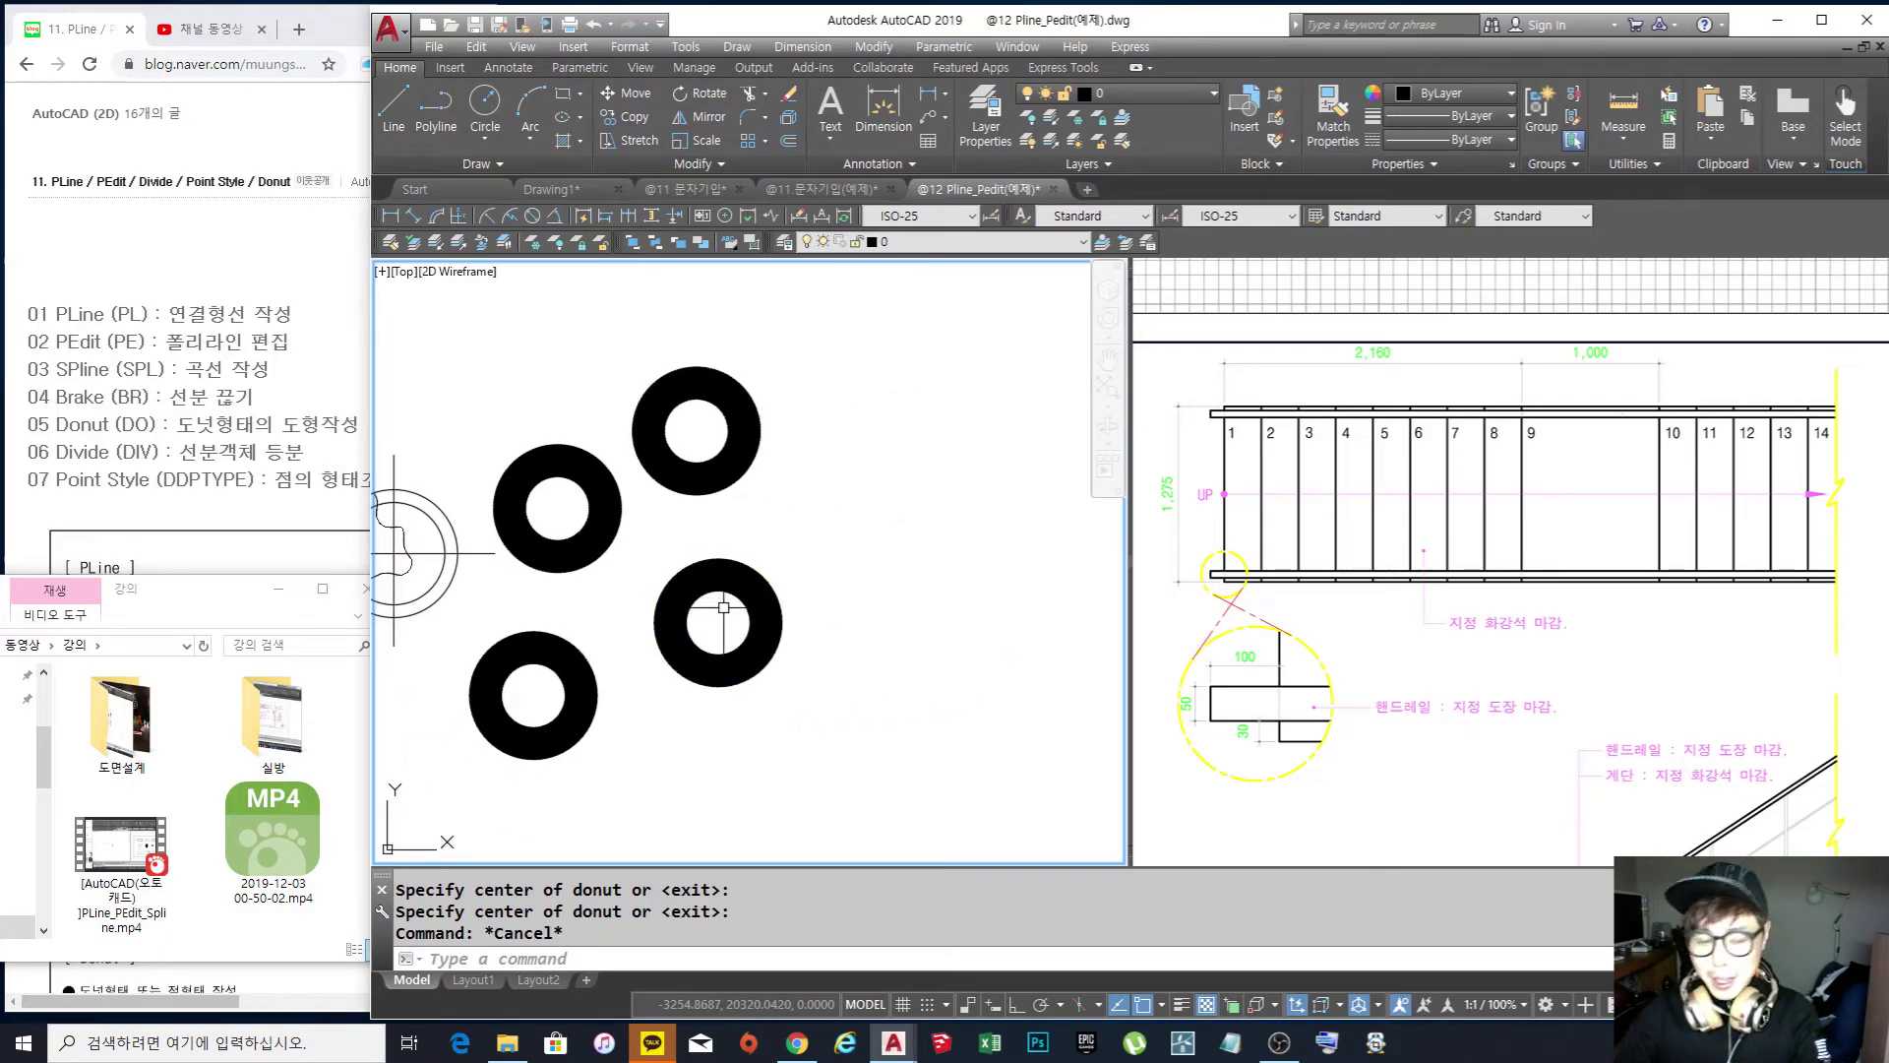
pyautogui.moveTo(761, 632); pyautogui.dragTo(772, 632, button='middle')
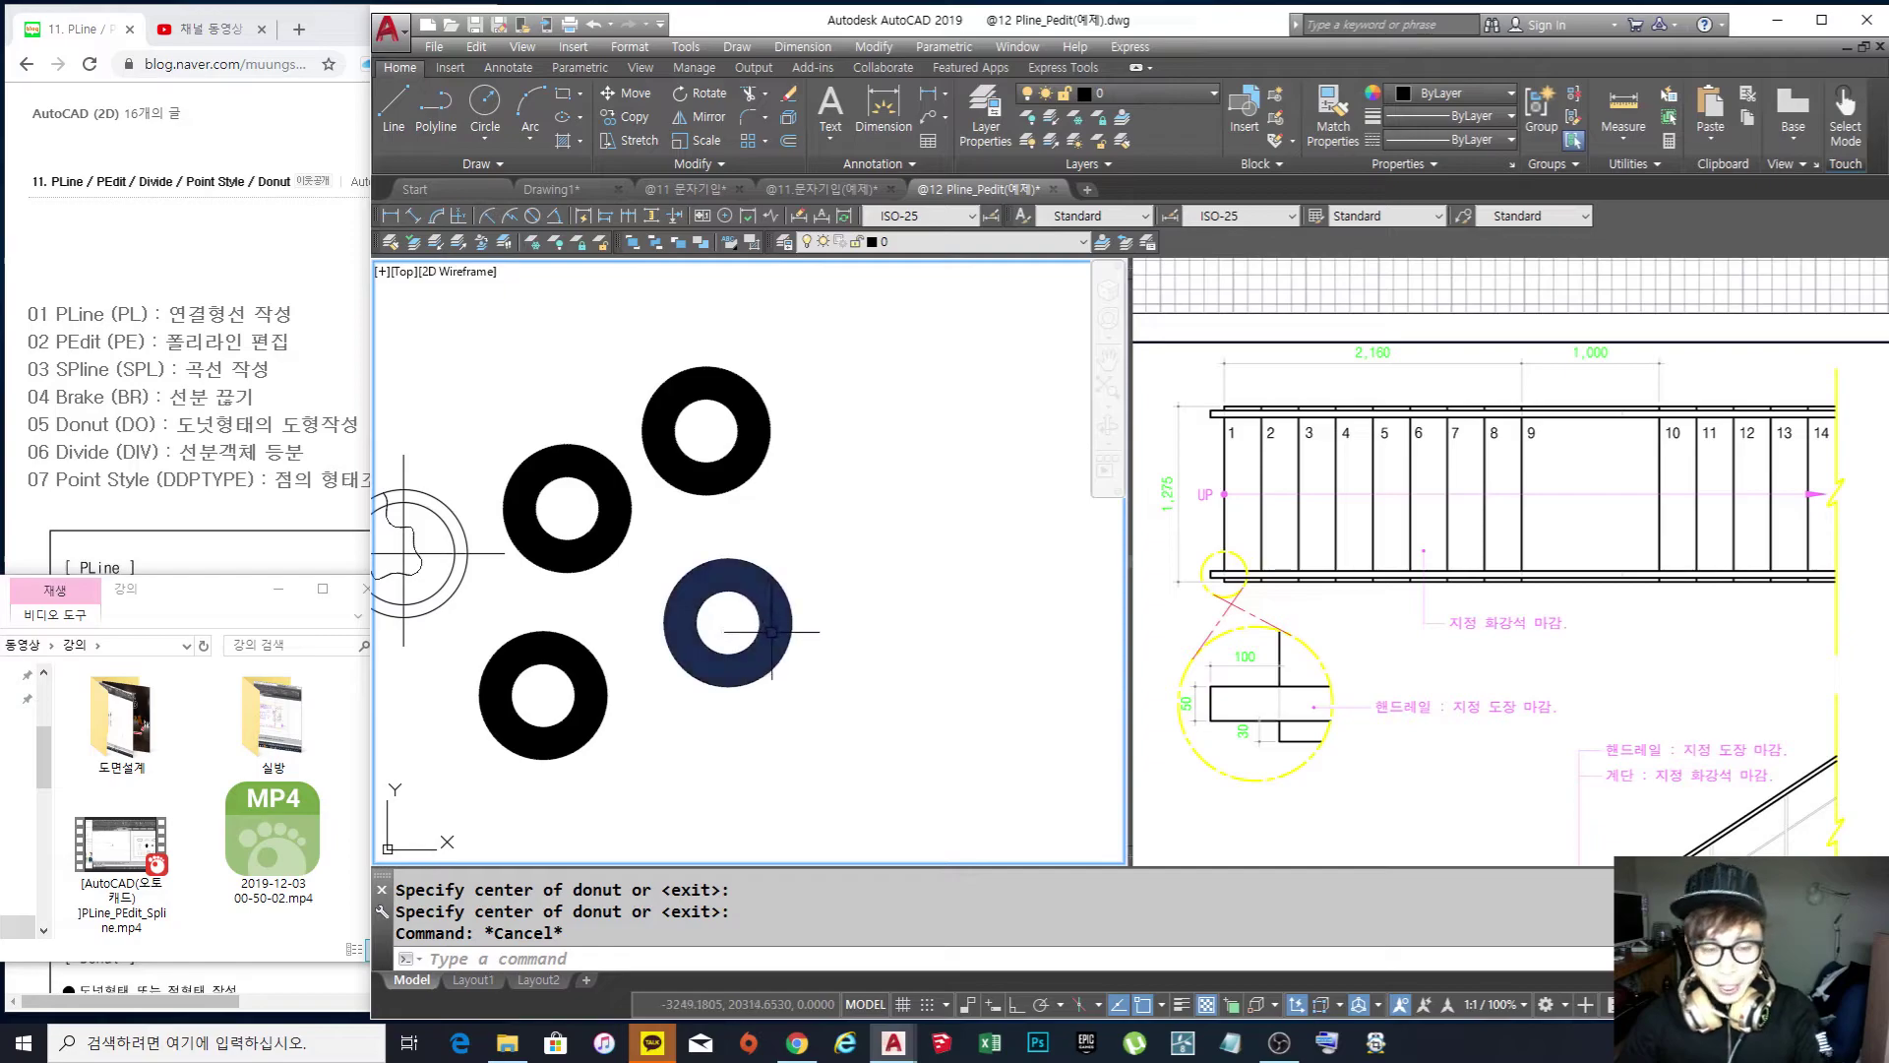
# Place three filled donuts with inside diameter 0 and outside diameter 20 to the right of the ring donuts
pyautogui.press('Escape')
pyautogui.press('Escape')
pyautogui.write('do')
pyautogui.press('Return')
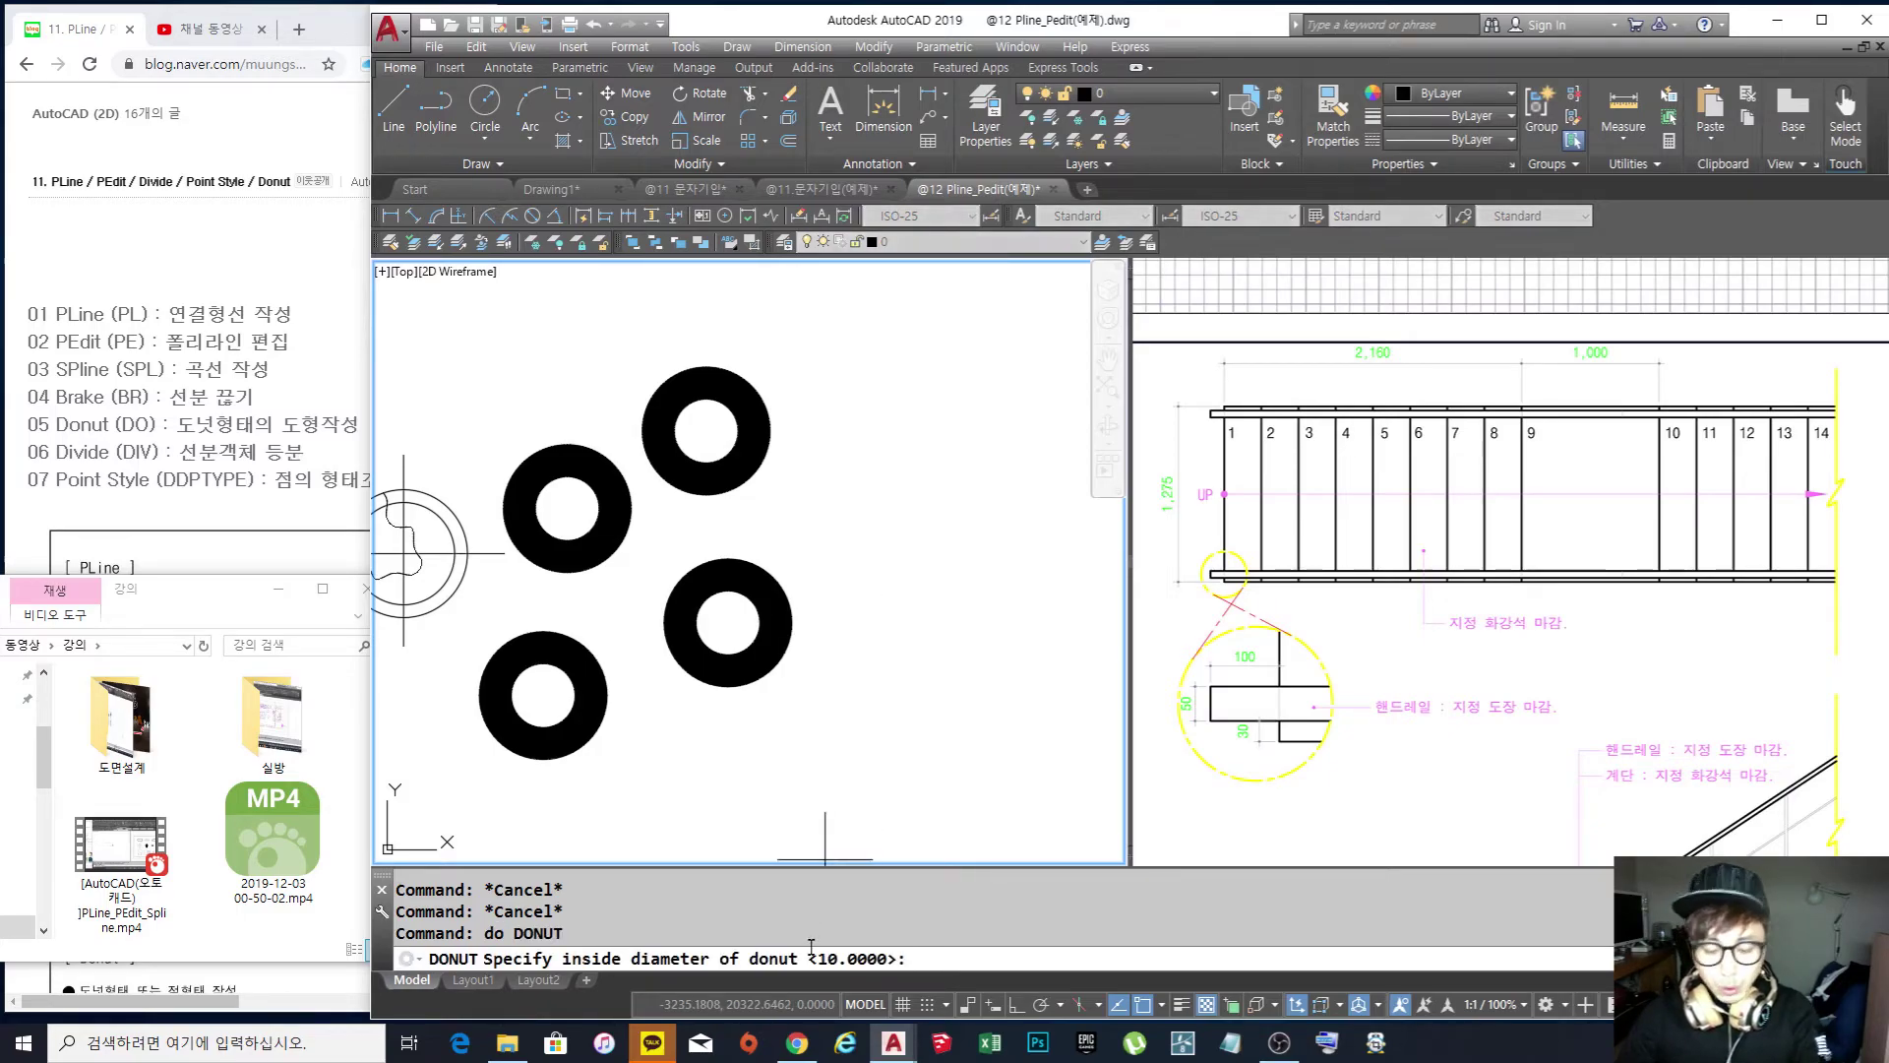
pyautogui.write('0')
pyautogui.press('Return')
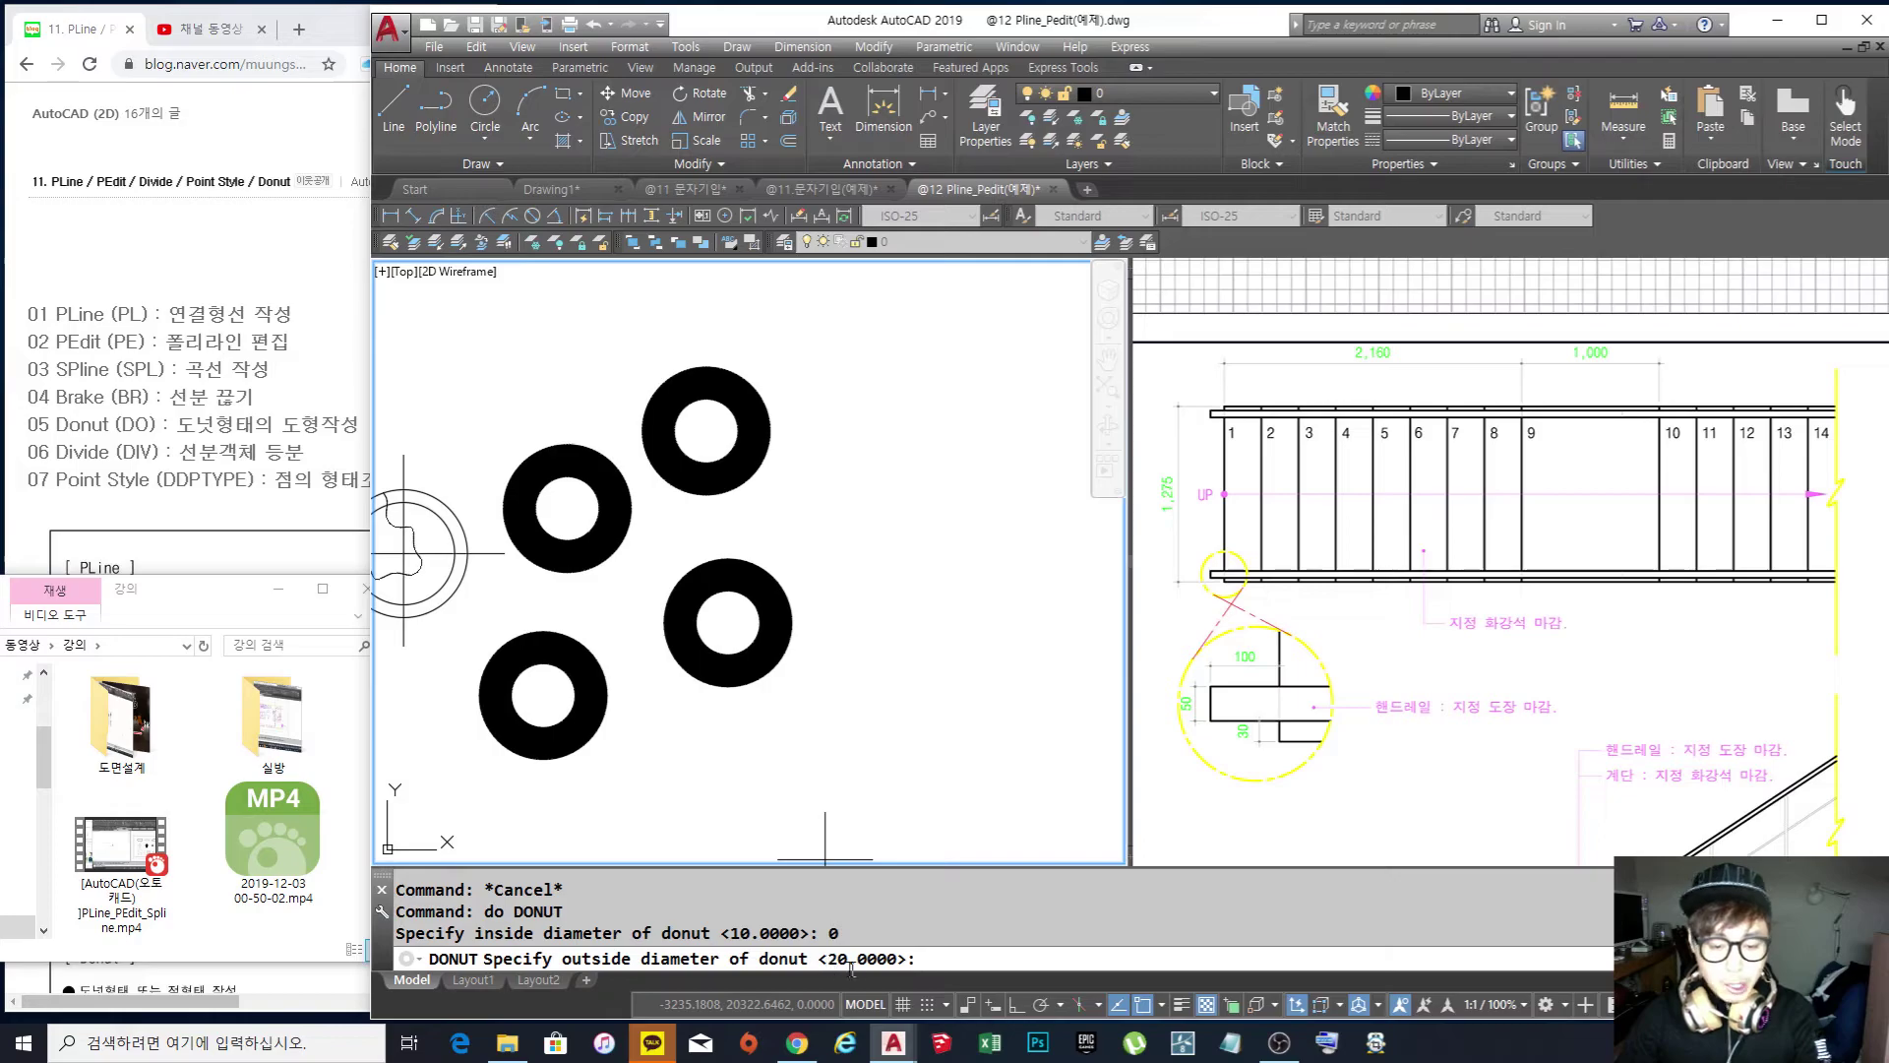
pyautogui.press('Return')
pyautogui.click(922, 524)
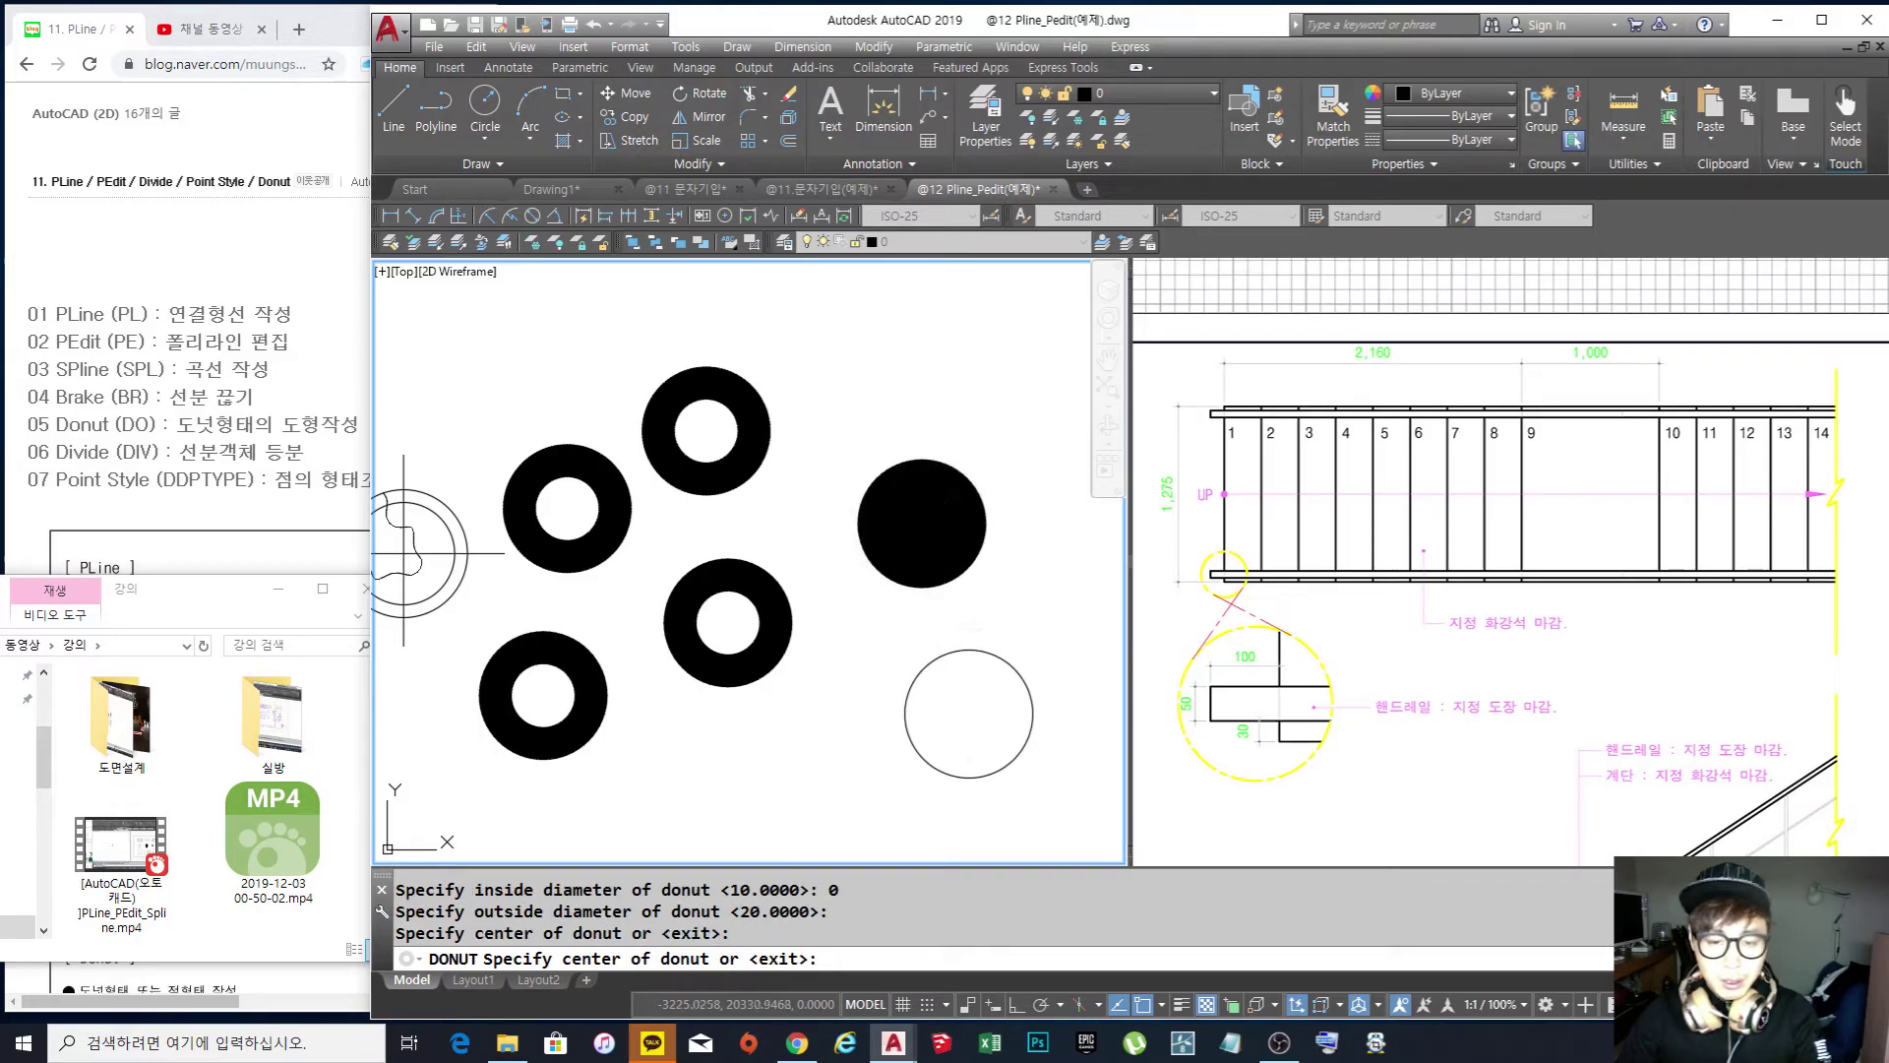
pyautogui.click(968, 713)
pyautogui.click(813, 764)
pyautogui.press('Return')
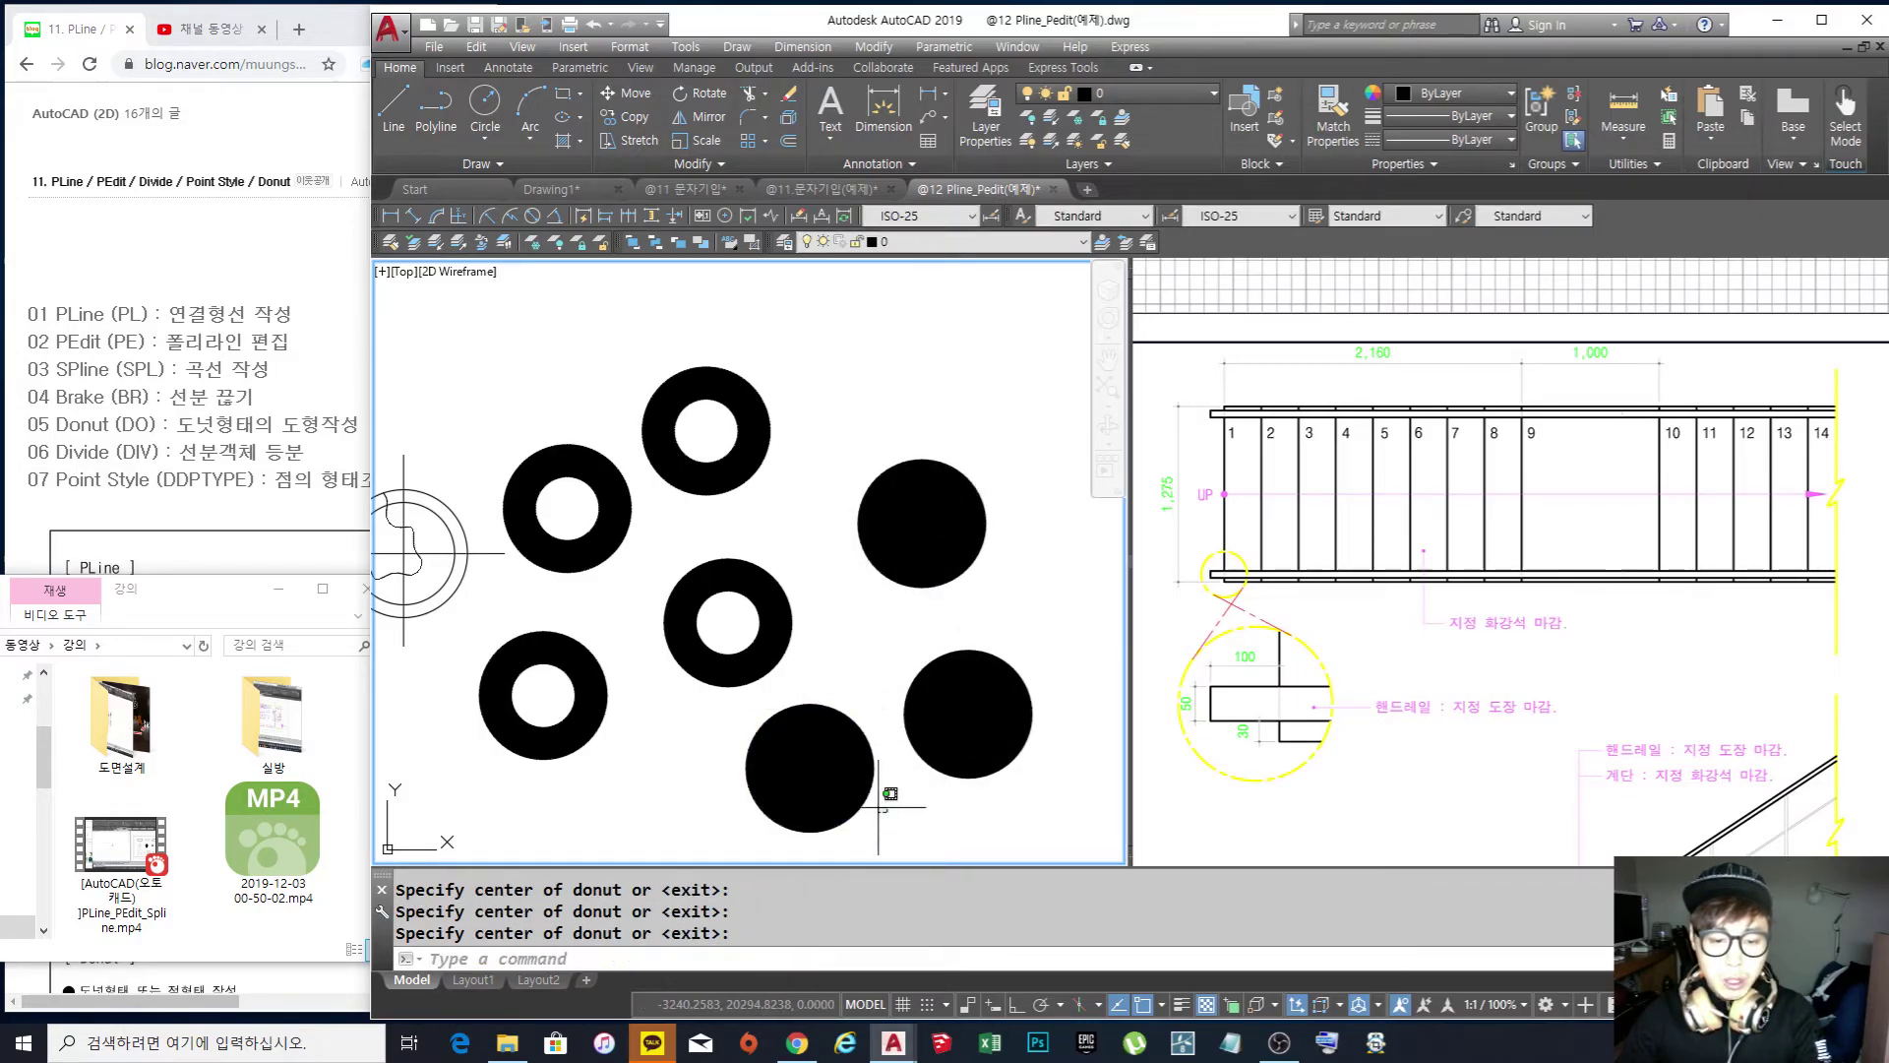
pyautogui.click(852, 789)
pyautogui.click(943, 785)
pyautogui.press('Escape')
pyautogui.press('Escape')
pyautogui.scroll(-2, 956, 640)
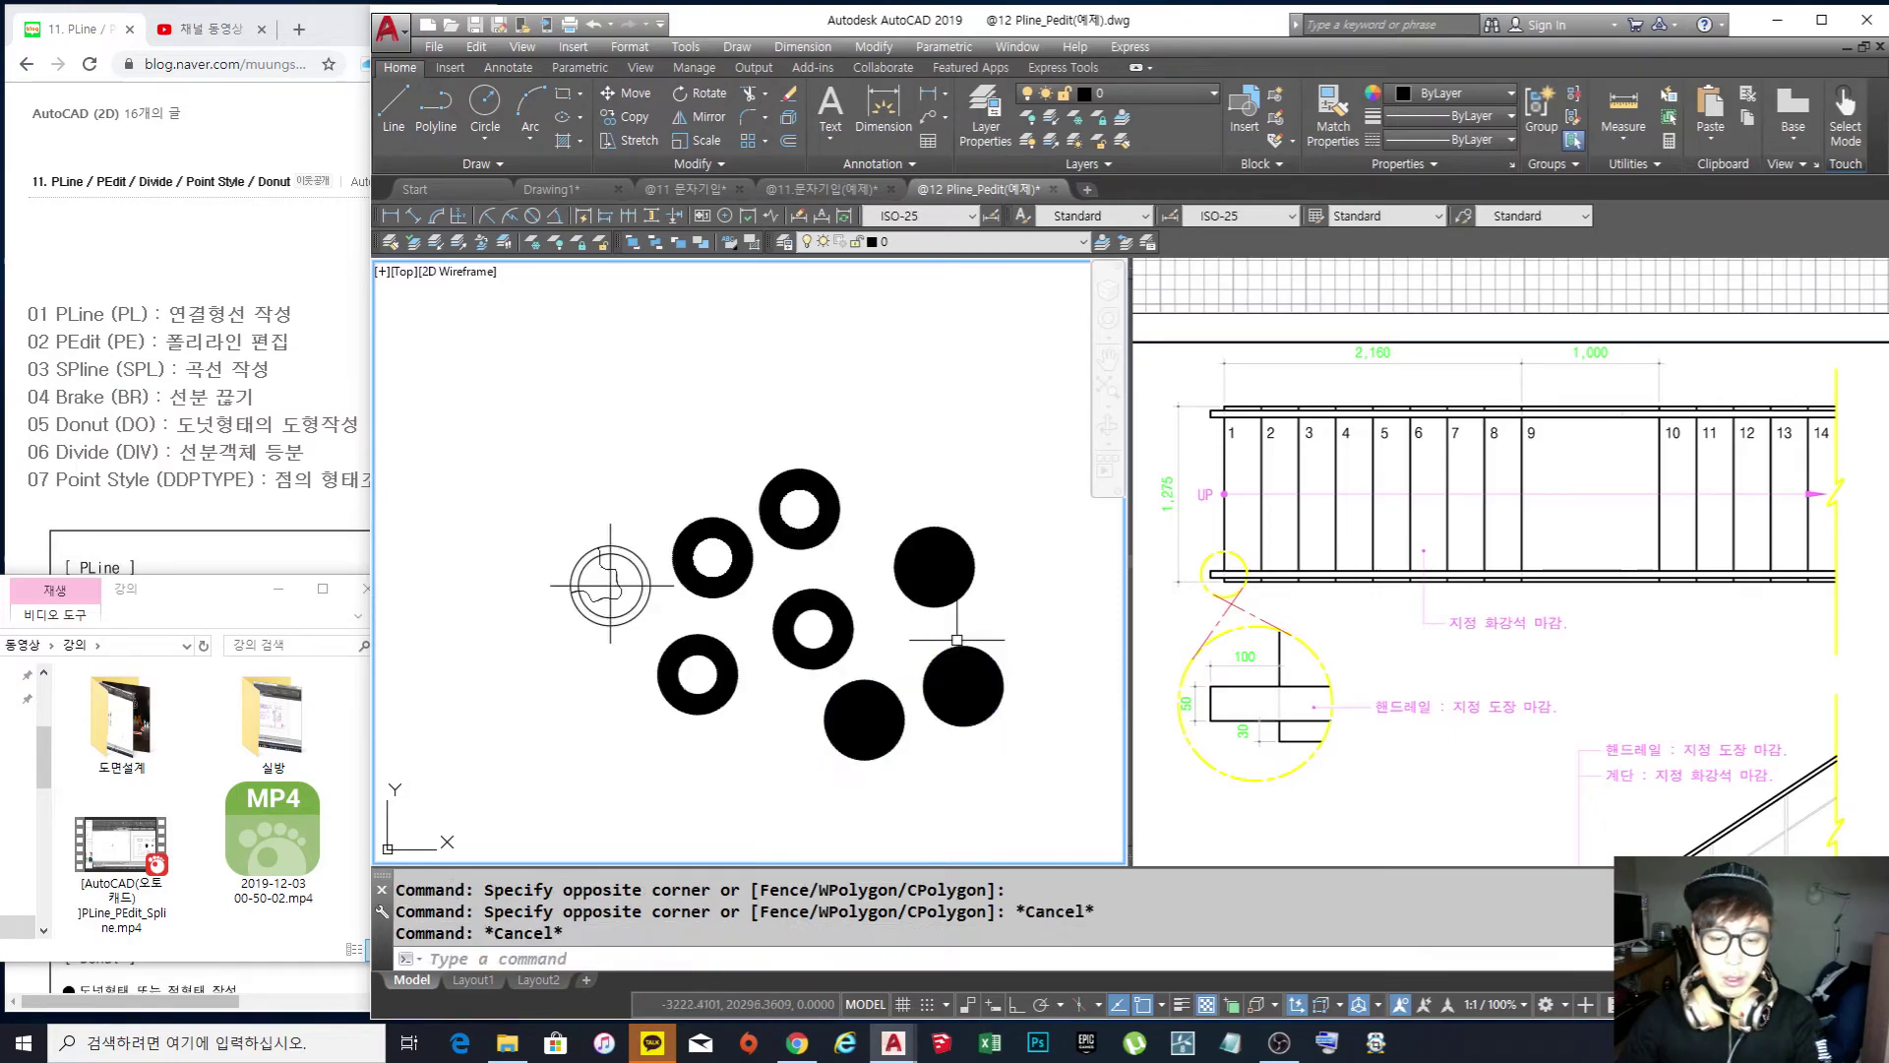
# Draw a circle about the size of the filled donuts in the empty area above them
pyautogui.moveTo(945, 634); pyautogui.dragTo(897, 728, button='middle')
pyautogui.write('c')
pyautogui.press('space')
pyautogui.click(873, 492)
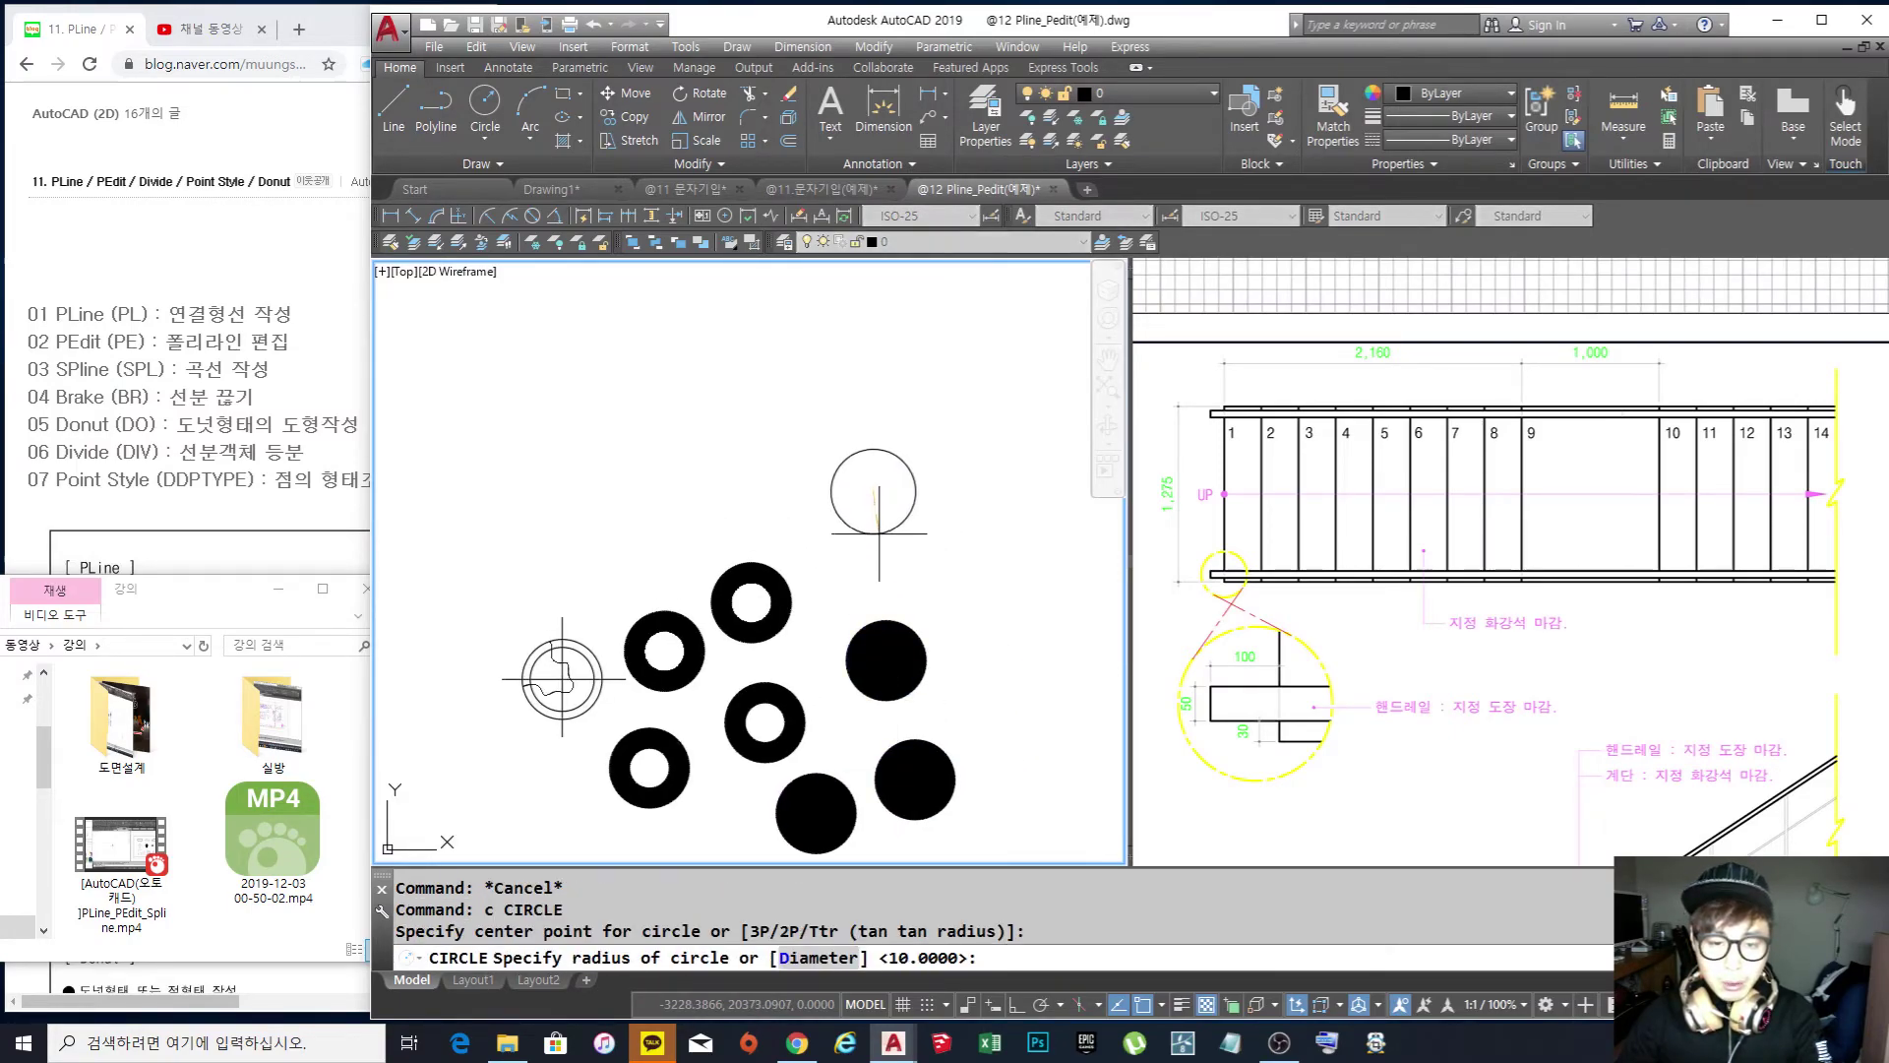
pyautogui.click(879, 535)
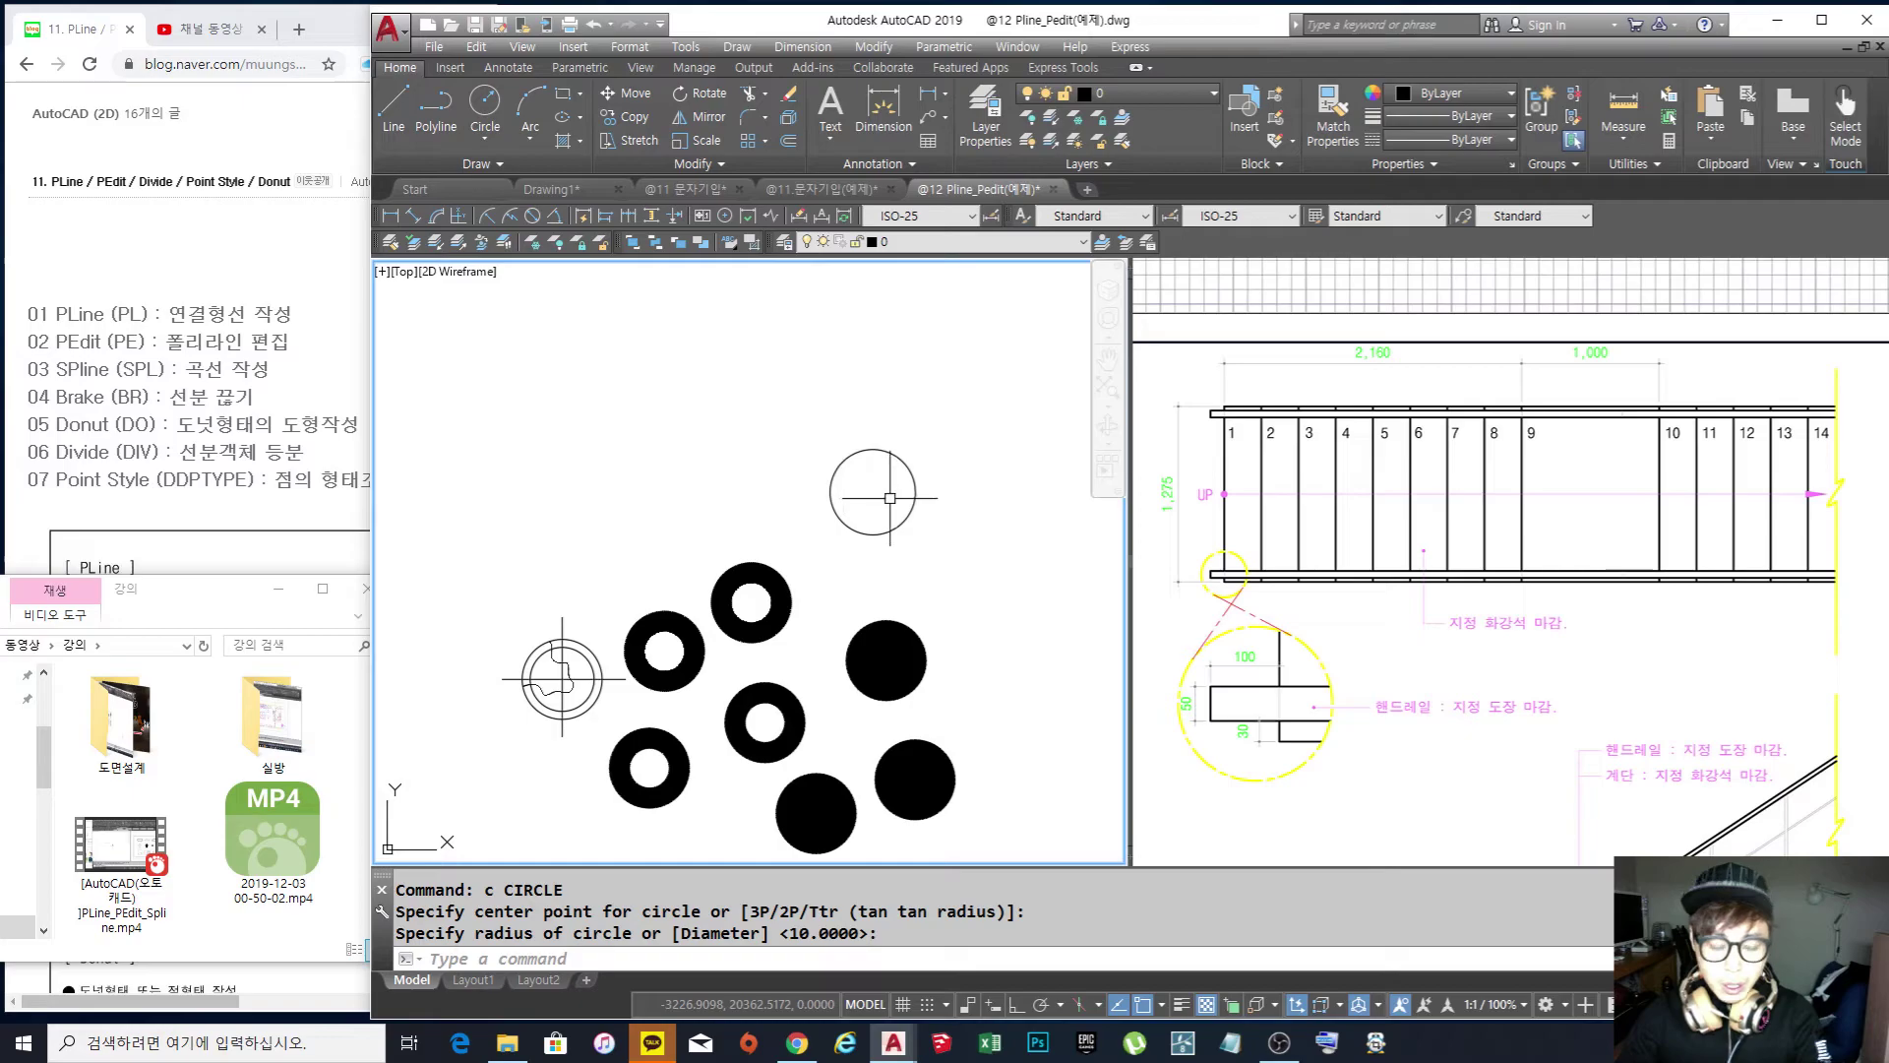
# Fill the new circle with a SOLID hatch
pyautogui.write('h')
pyautogui.press('space')
pyautogui.click(915, 480)
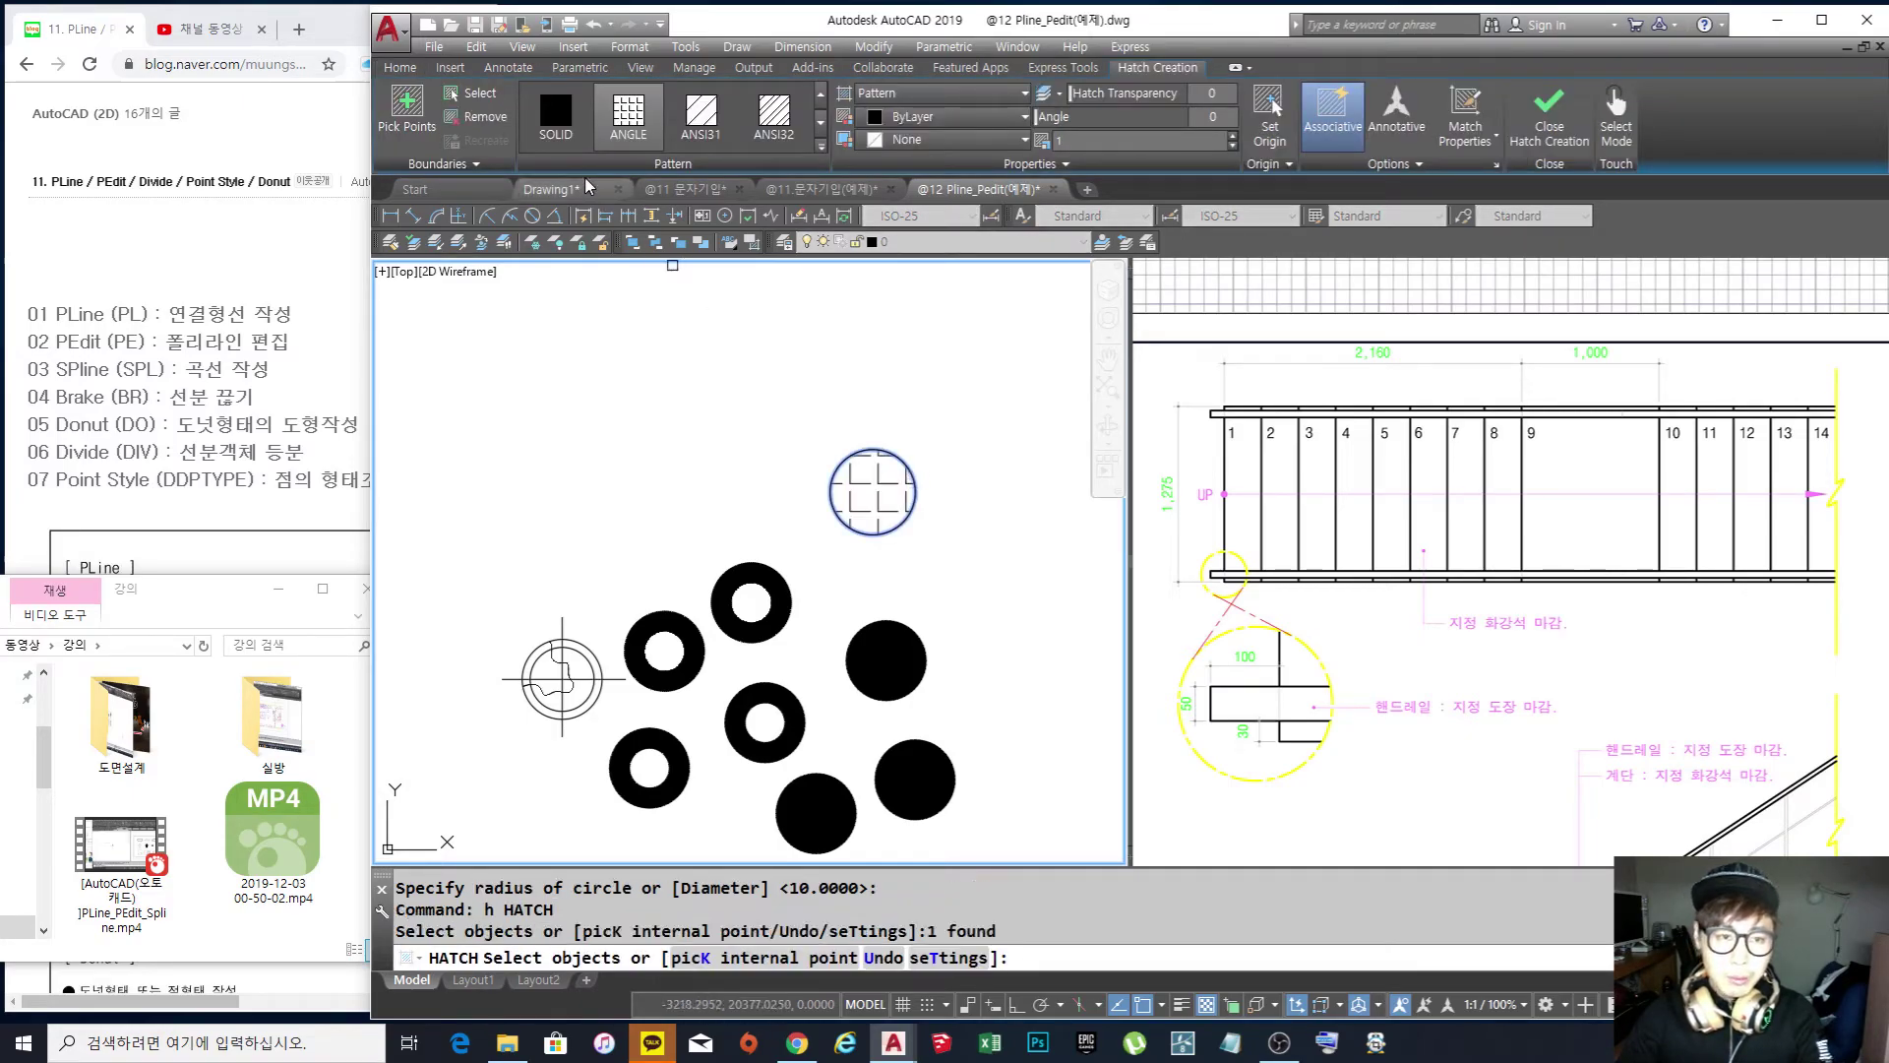
pyautogui.click(564, 128)
pyautogui.press('space')
pyautogui.press('Escape')
# Select the hatched circle and a filled donut in turn to compare their grips, and clear the selection
pyautogui.click(898, 491)
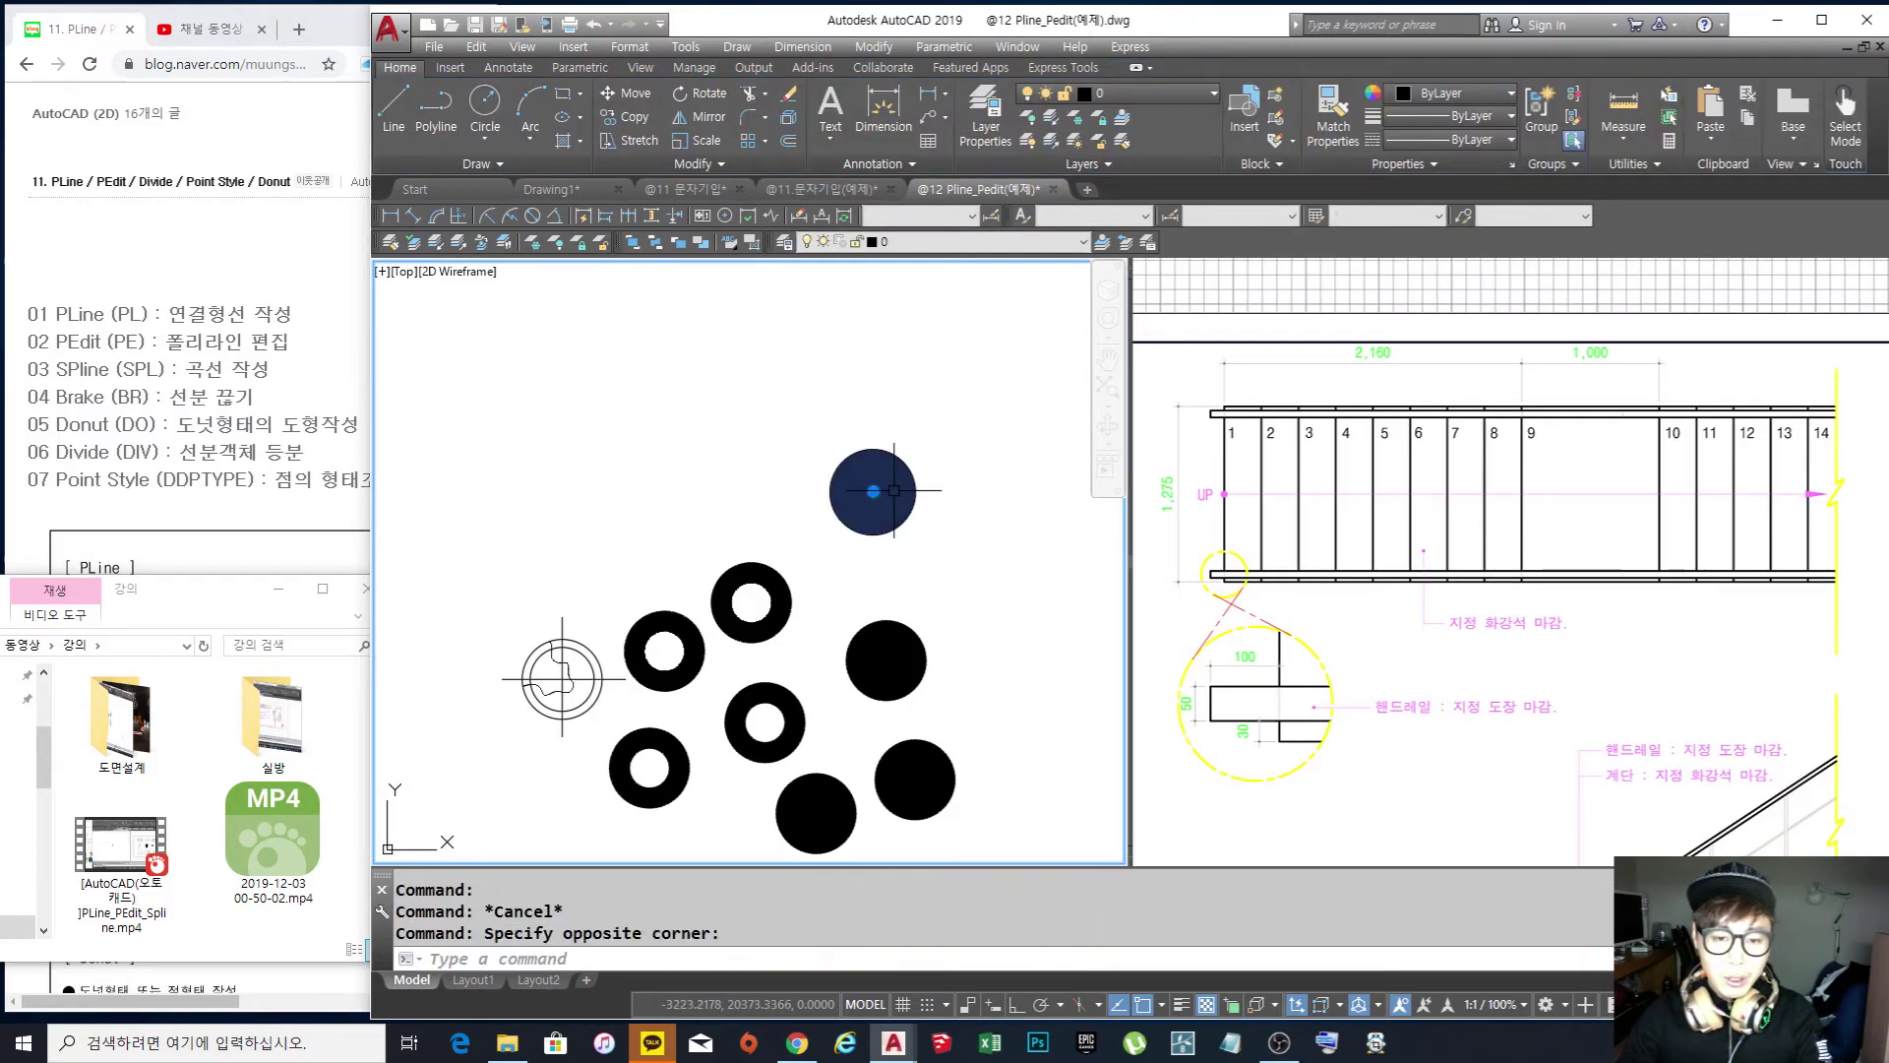
pyautogui.press('Escape')
pyautogui.press('Escape')
pyautogui.press('Escape')
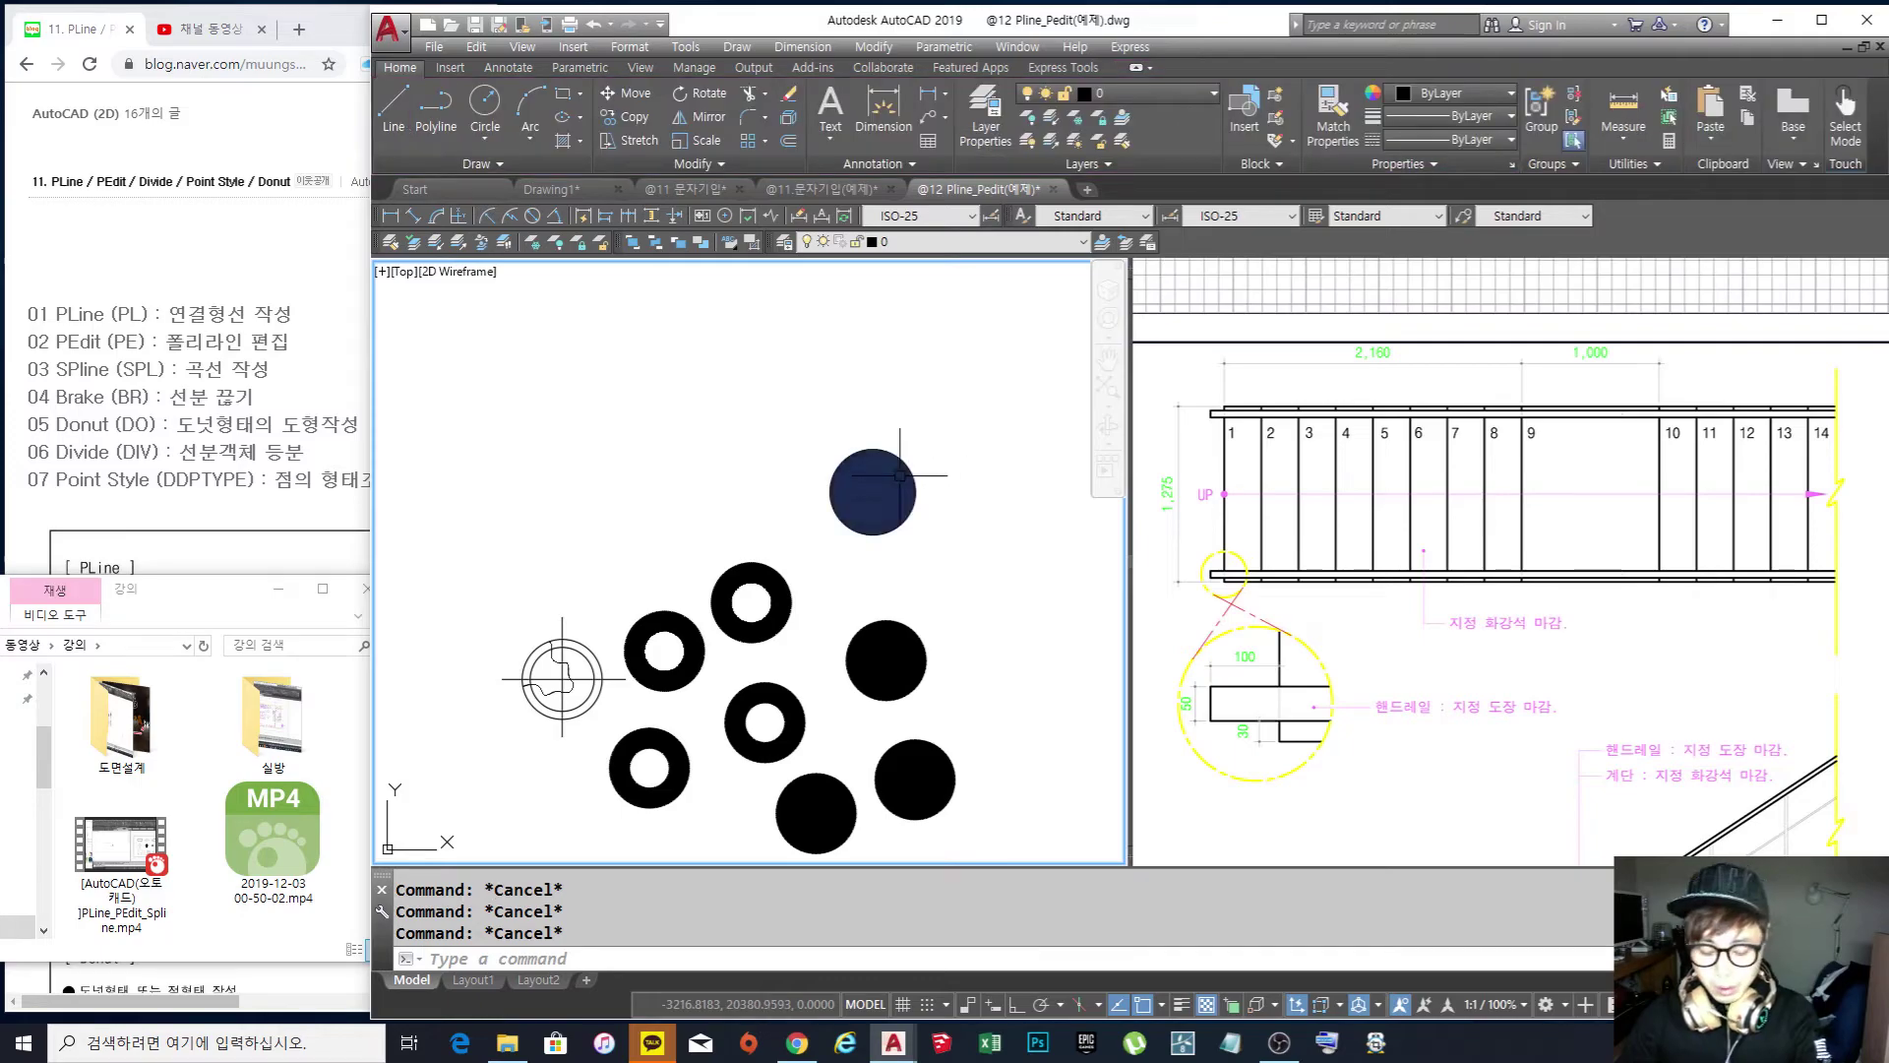
pyautogui.click(913, 677)
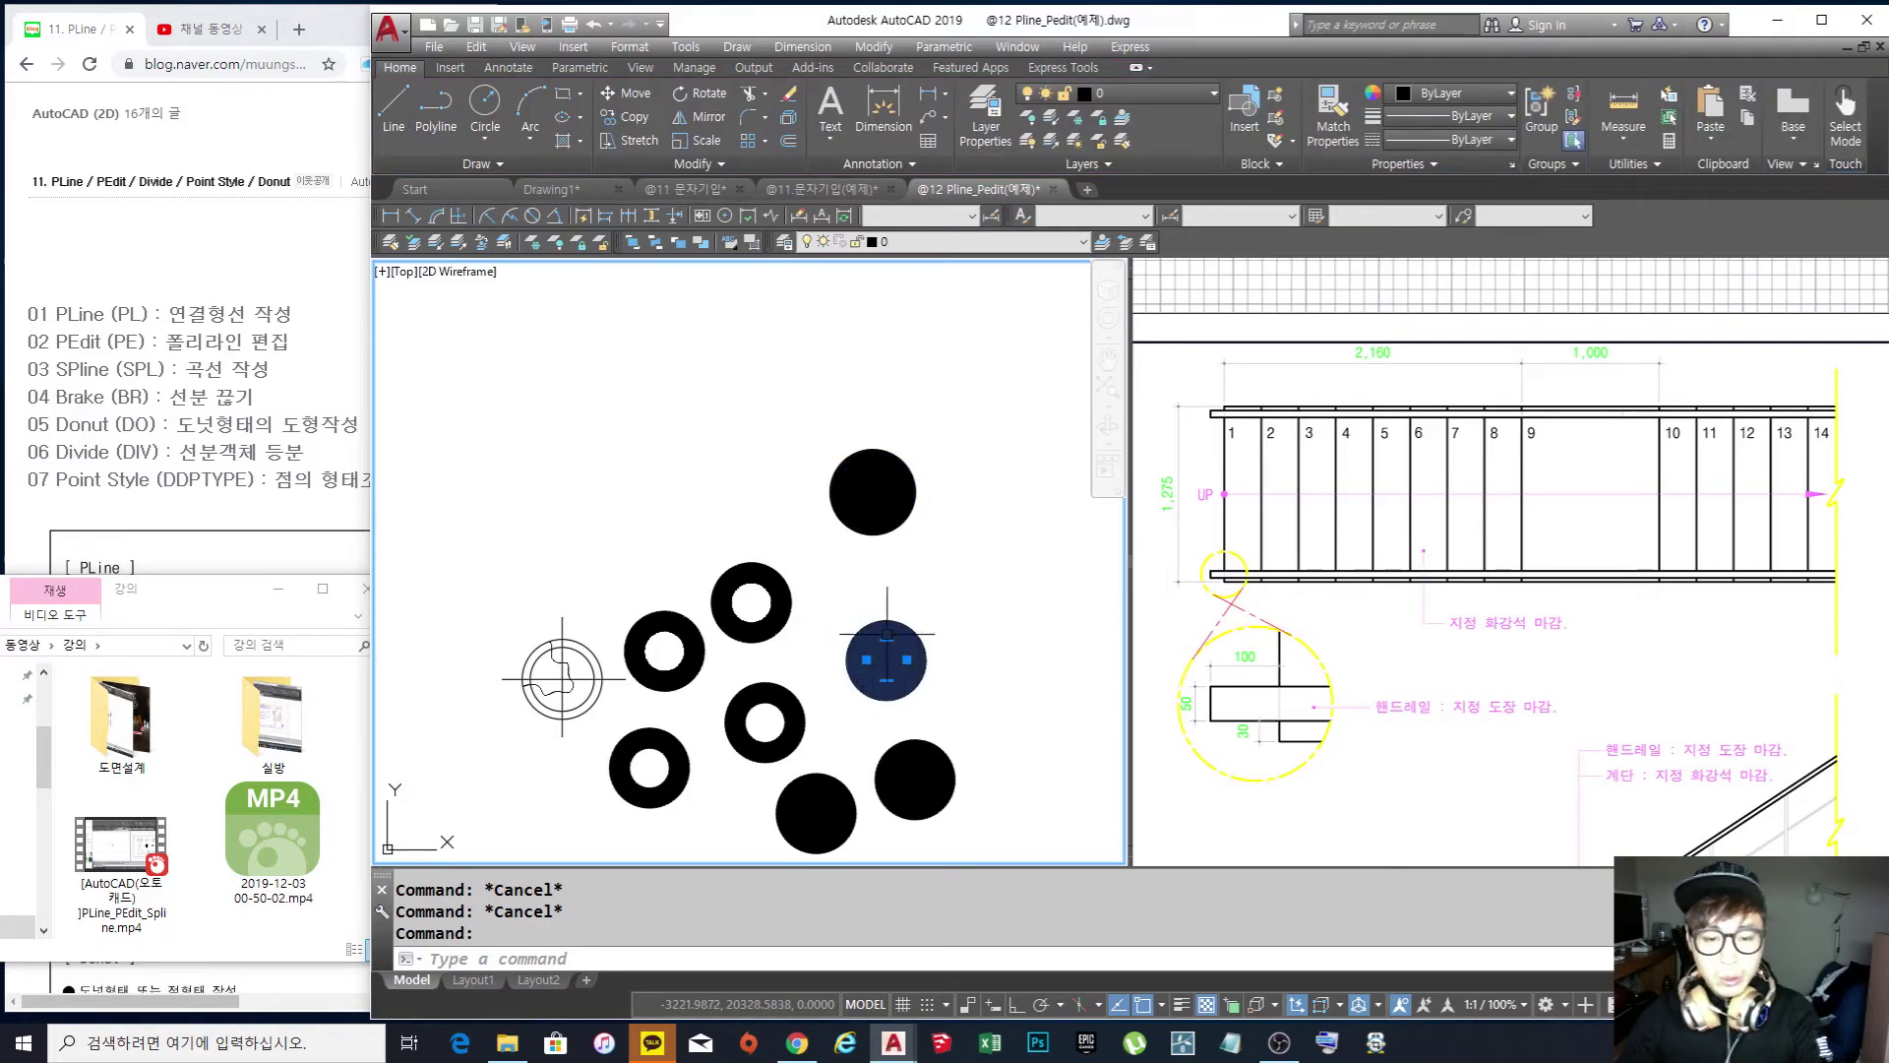
pyautogui.press('Escape')
# Erase all the donuts and the hatched circle with a crossing window, keeping the concentric circles
pyautogui.moveTo(887, 639); pyautogui.dragTo(863, 545, button='middle')
pyautogui.write('e')
pyautogui.press('space')
pyautogui.click(998, 771)
pyautogui.click(676, 389)
pyautogui.press('space')
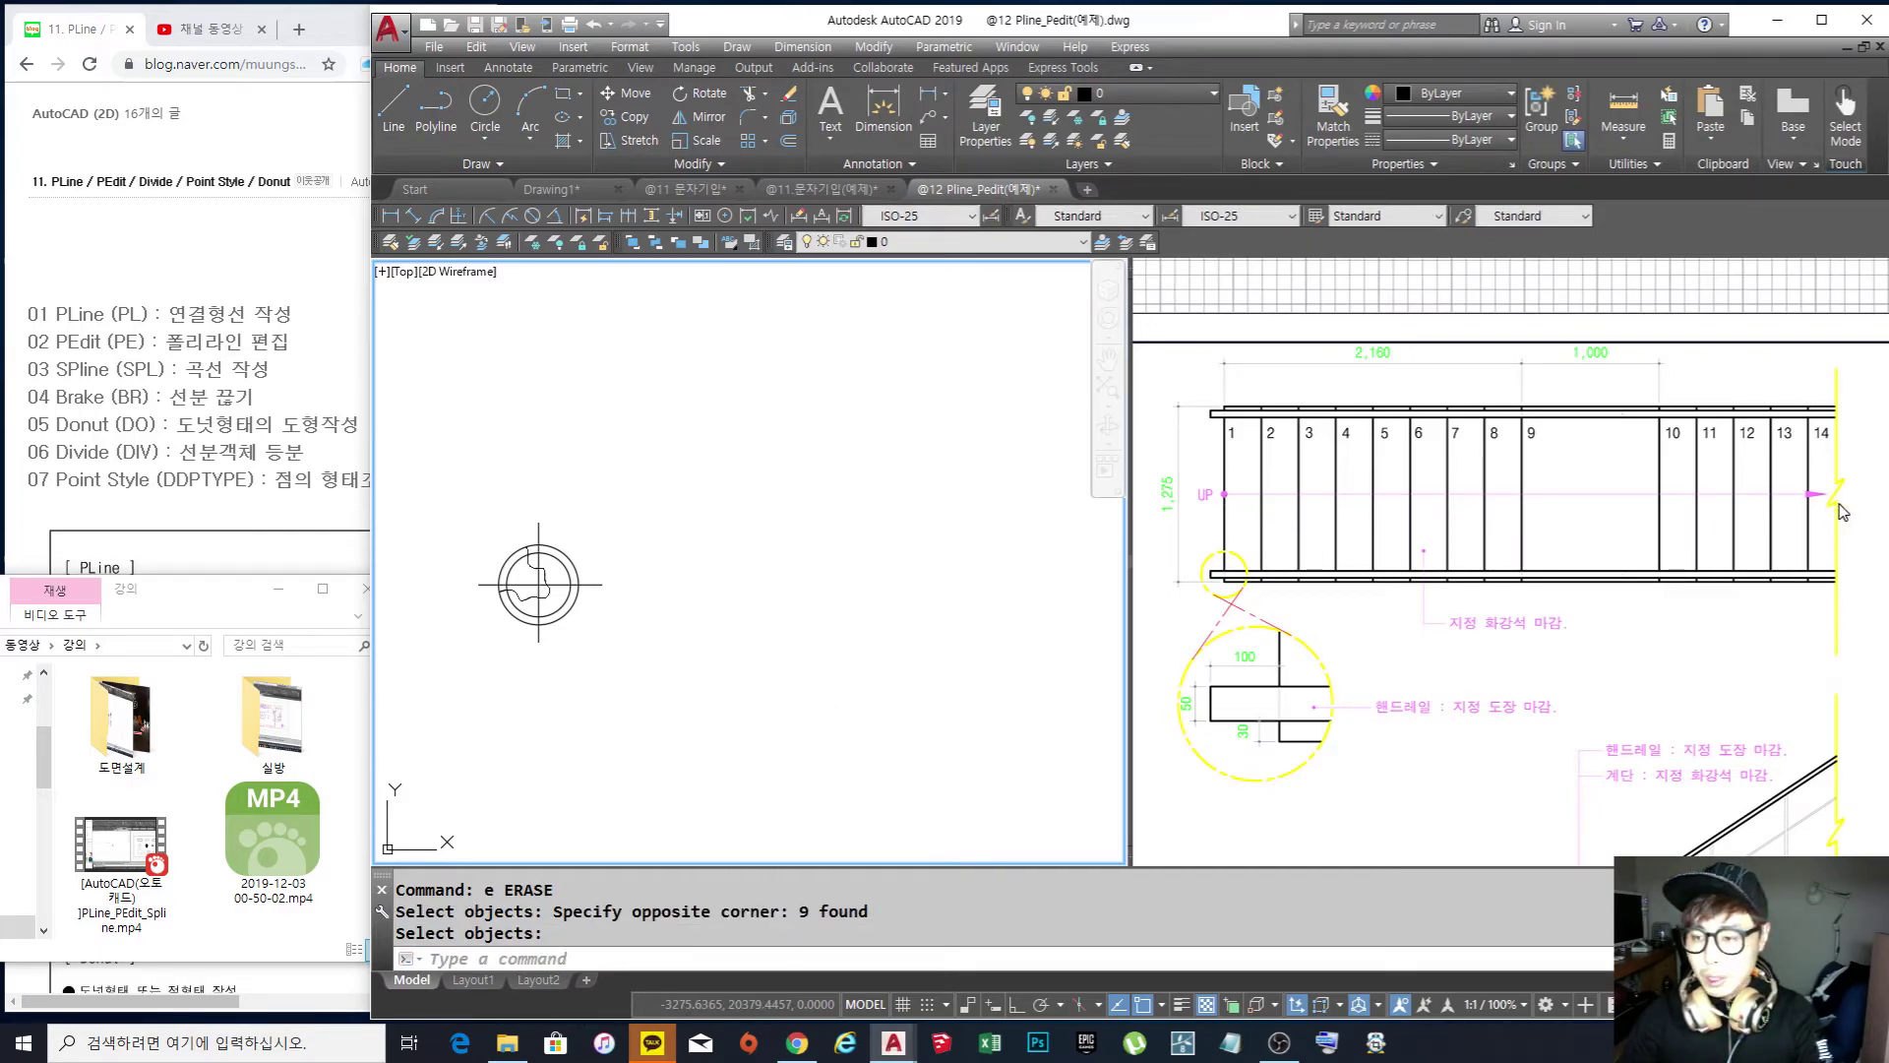
# With Ortho on, draw a horizontal polyline segment to the right in the empty area above the concentric circles
pyautogui.click(800, 486)
pyautogui.click(712, 436)
pyautogui.moveTo(711, 435); pyautogui.dragTo(705, 543, button='middle')
pyautogui.scroll(-2, 701, 519)
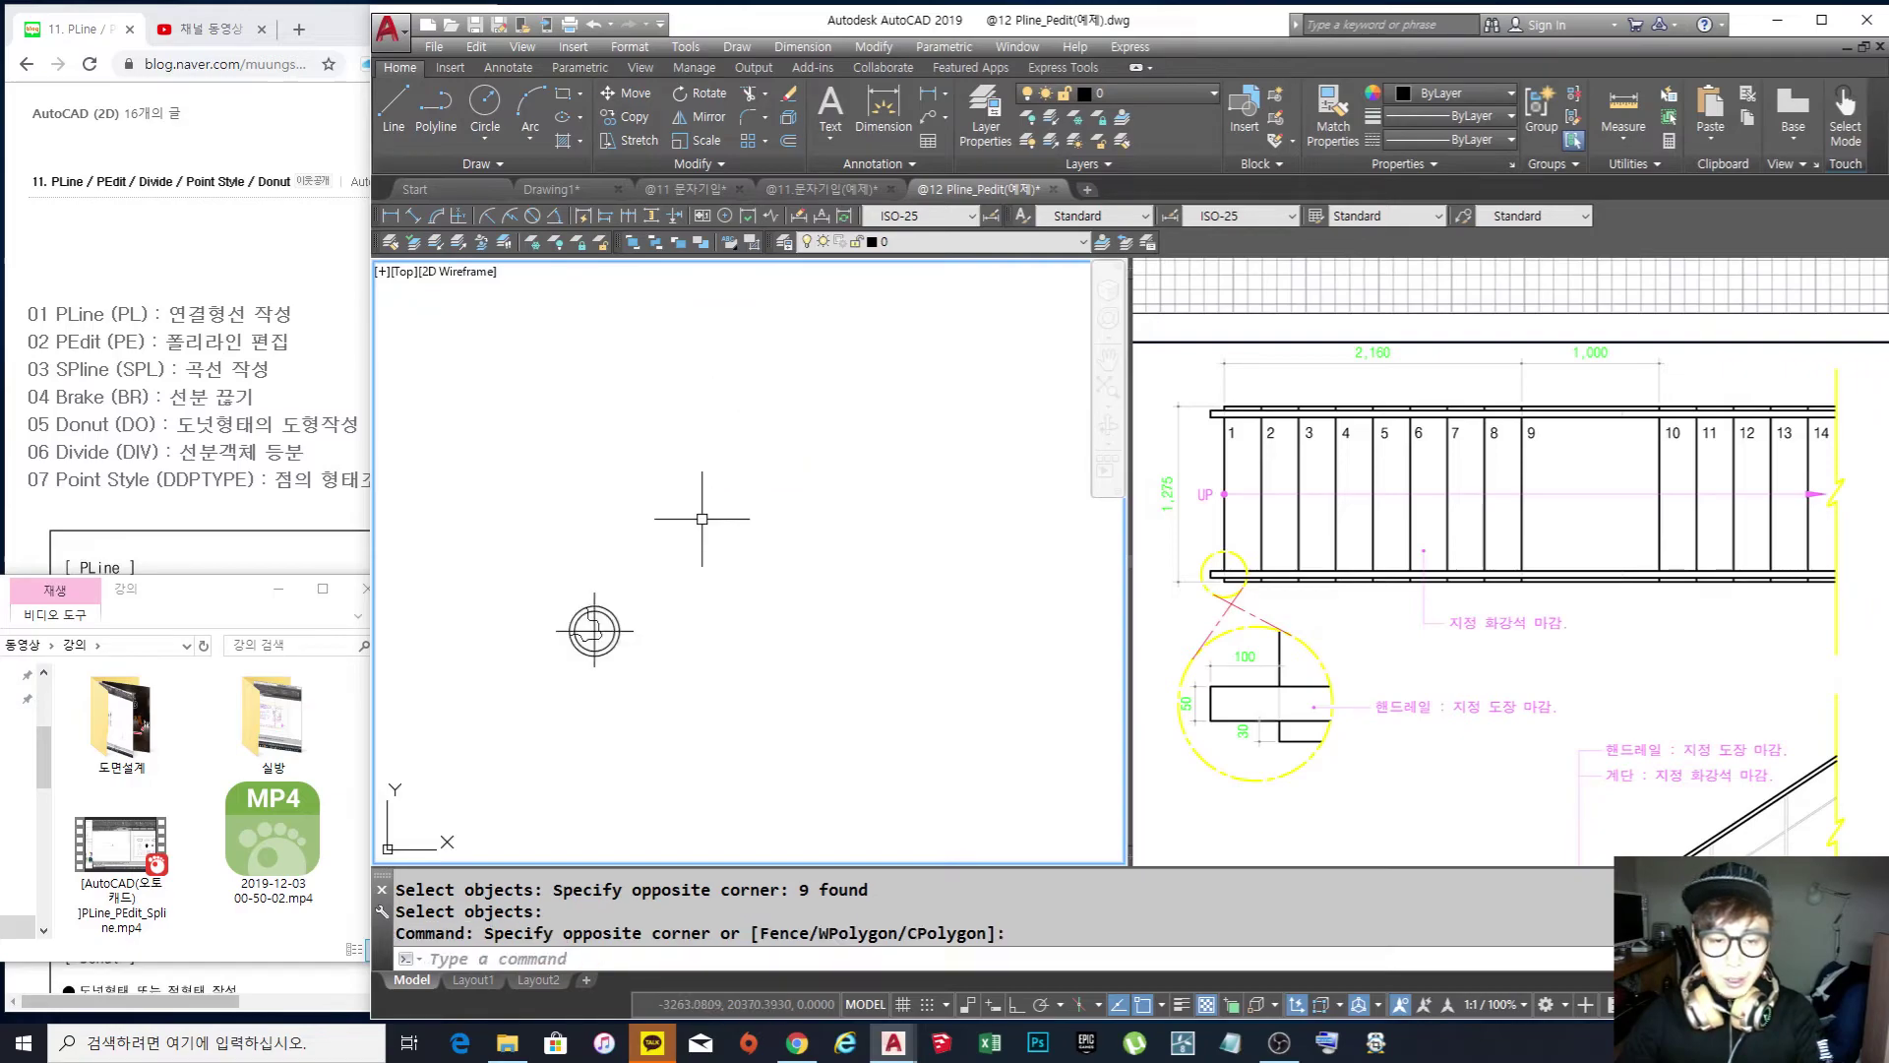
pyautogui.write('pl')
pyautogui.press('space')
pyautogui.click(510, 530)
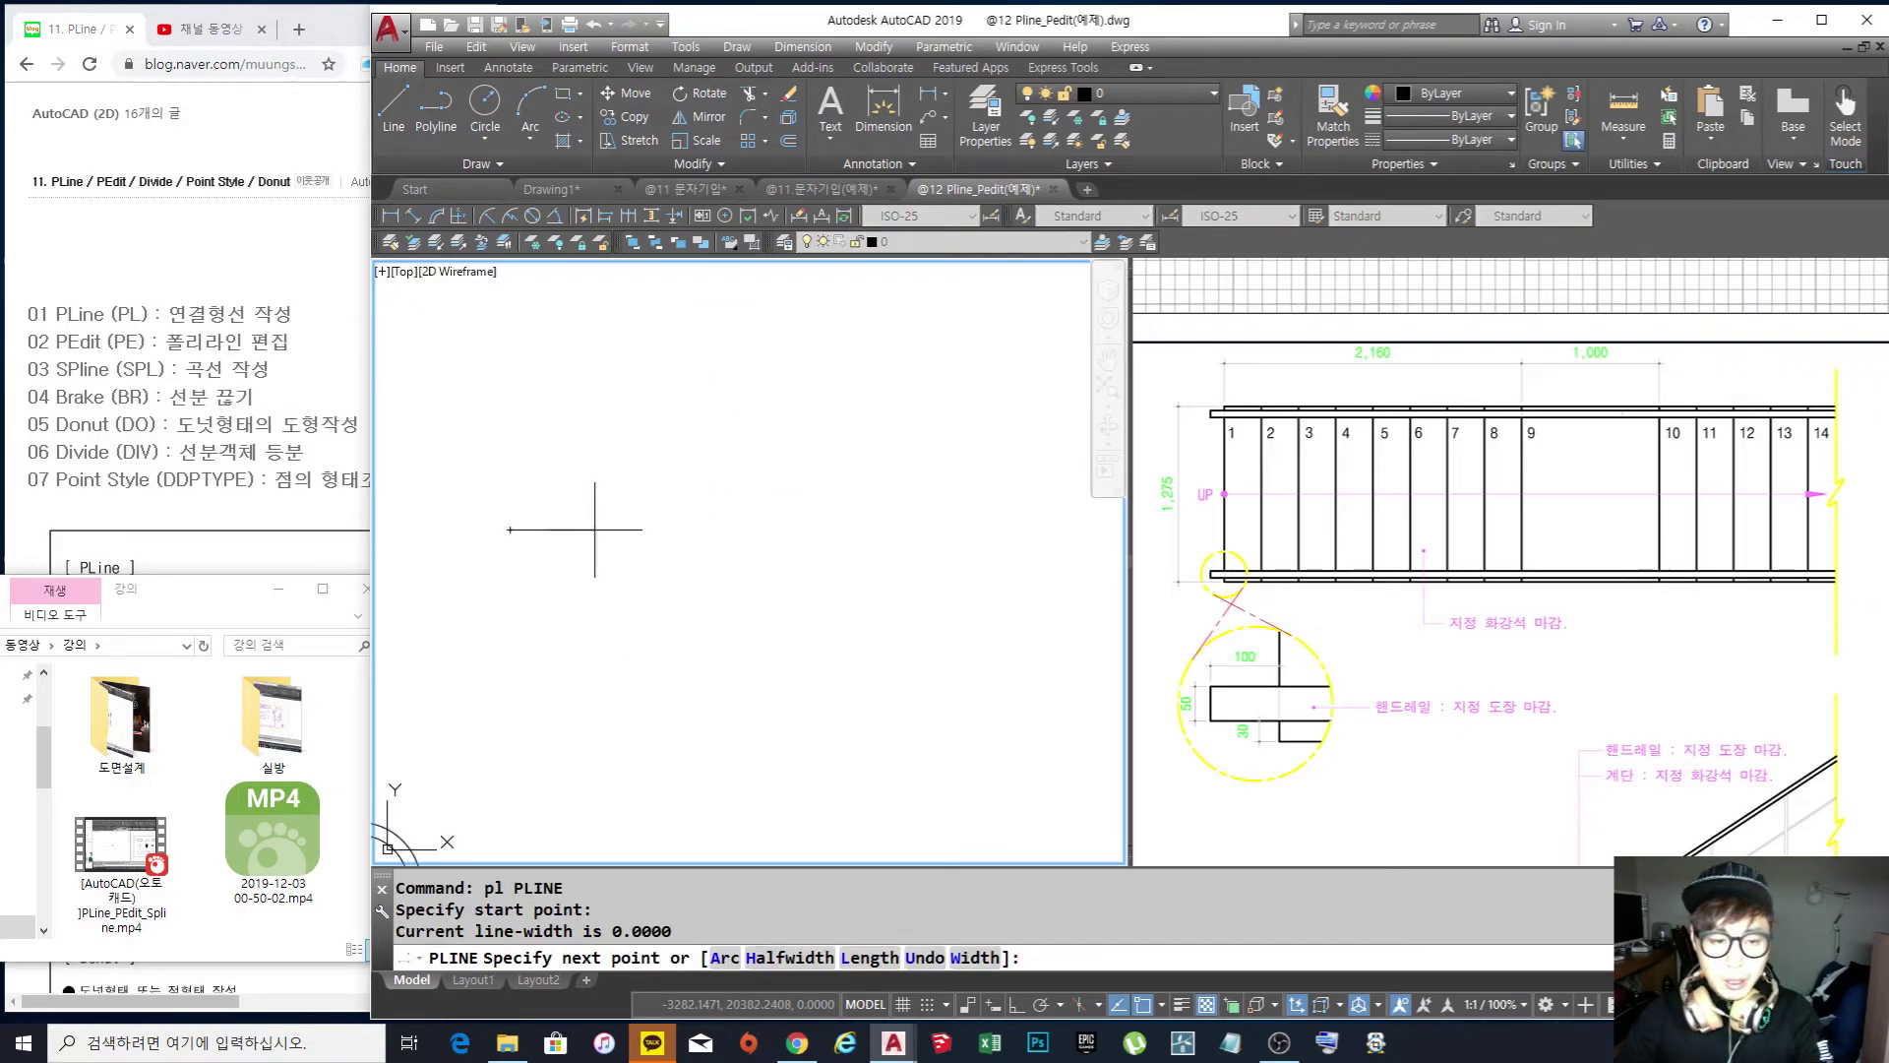
pyautogui.press('F8')
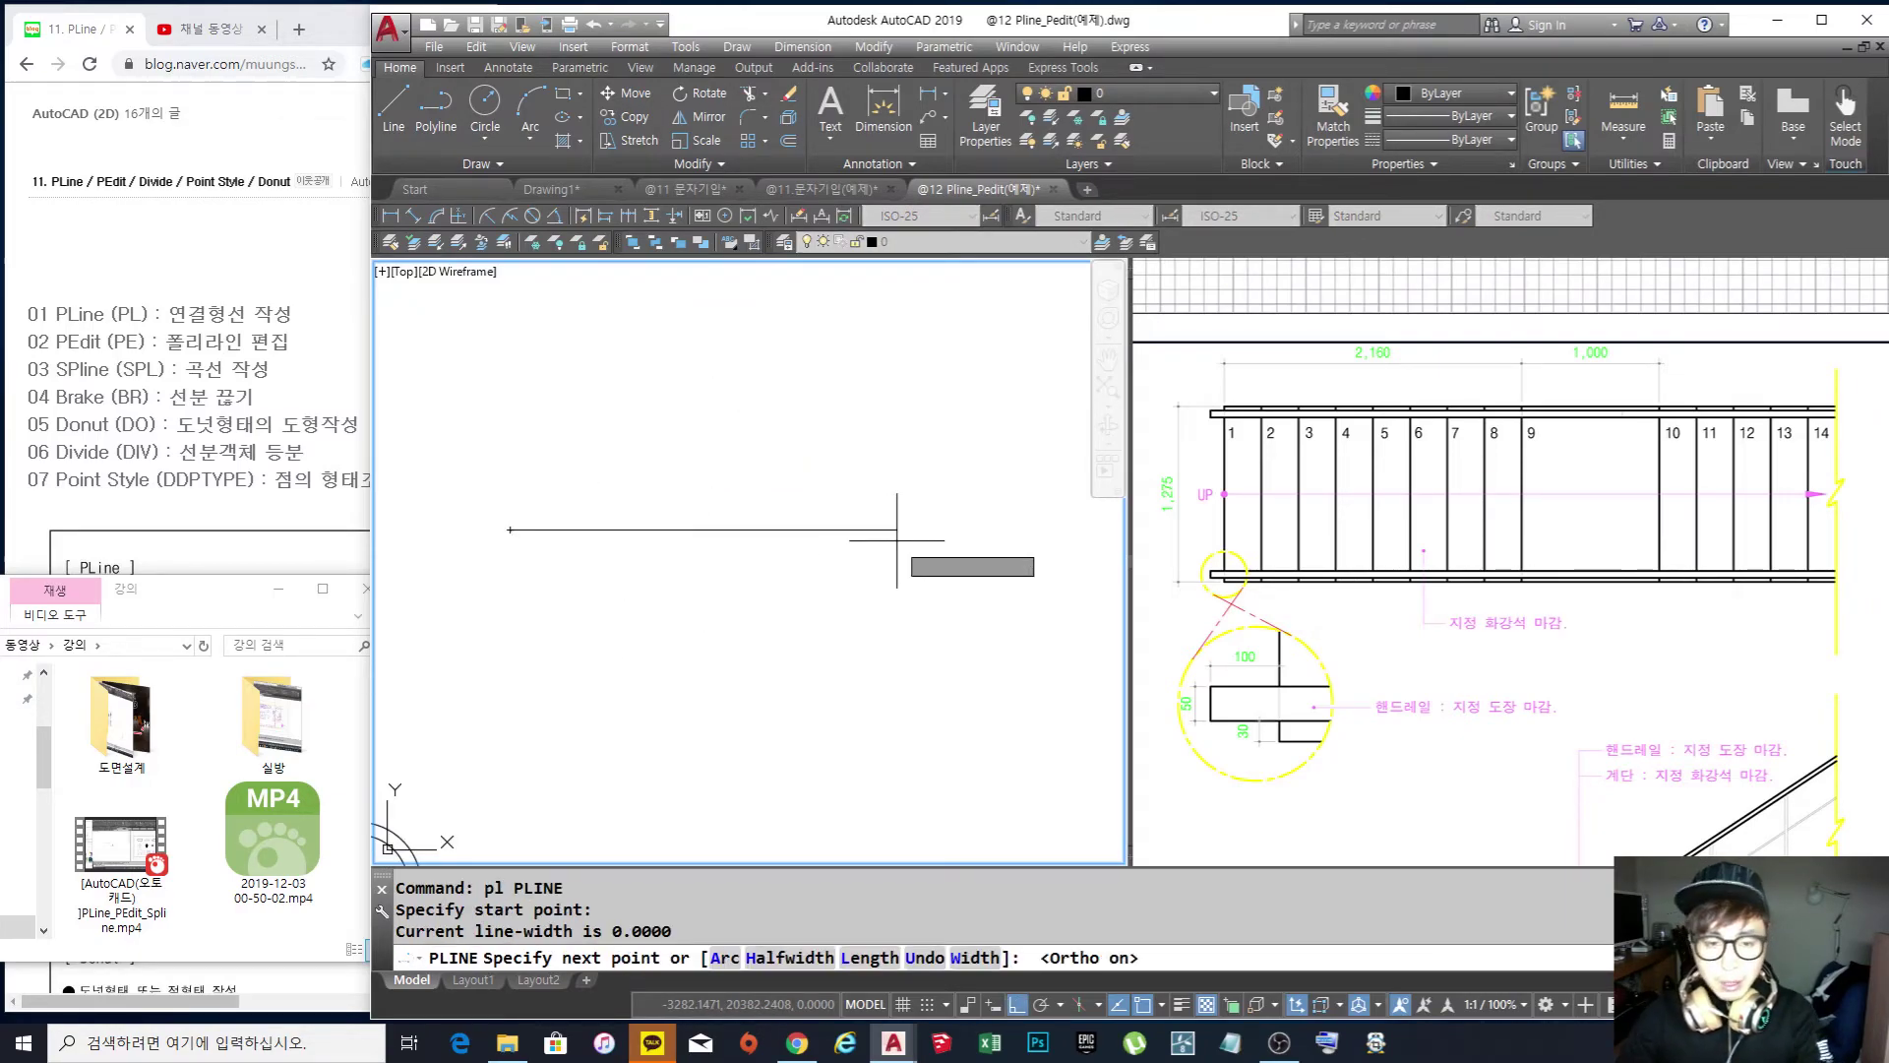
pyautogui.click(891, 539)
# Set the next polyline segment's starting width to 20 and ending width to 0
pyautogui.write('w')
pyautogui.press('Return')
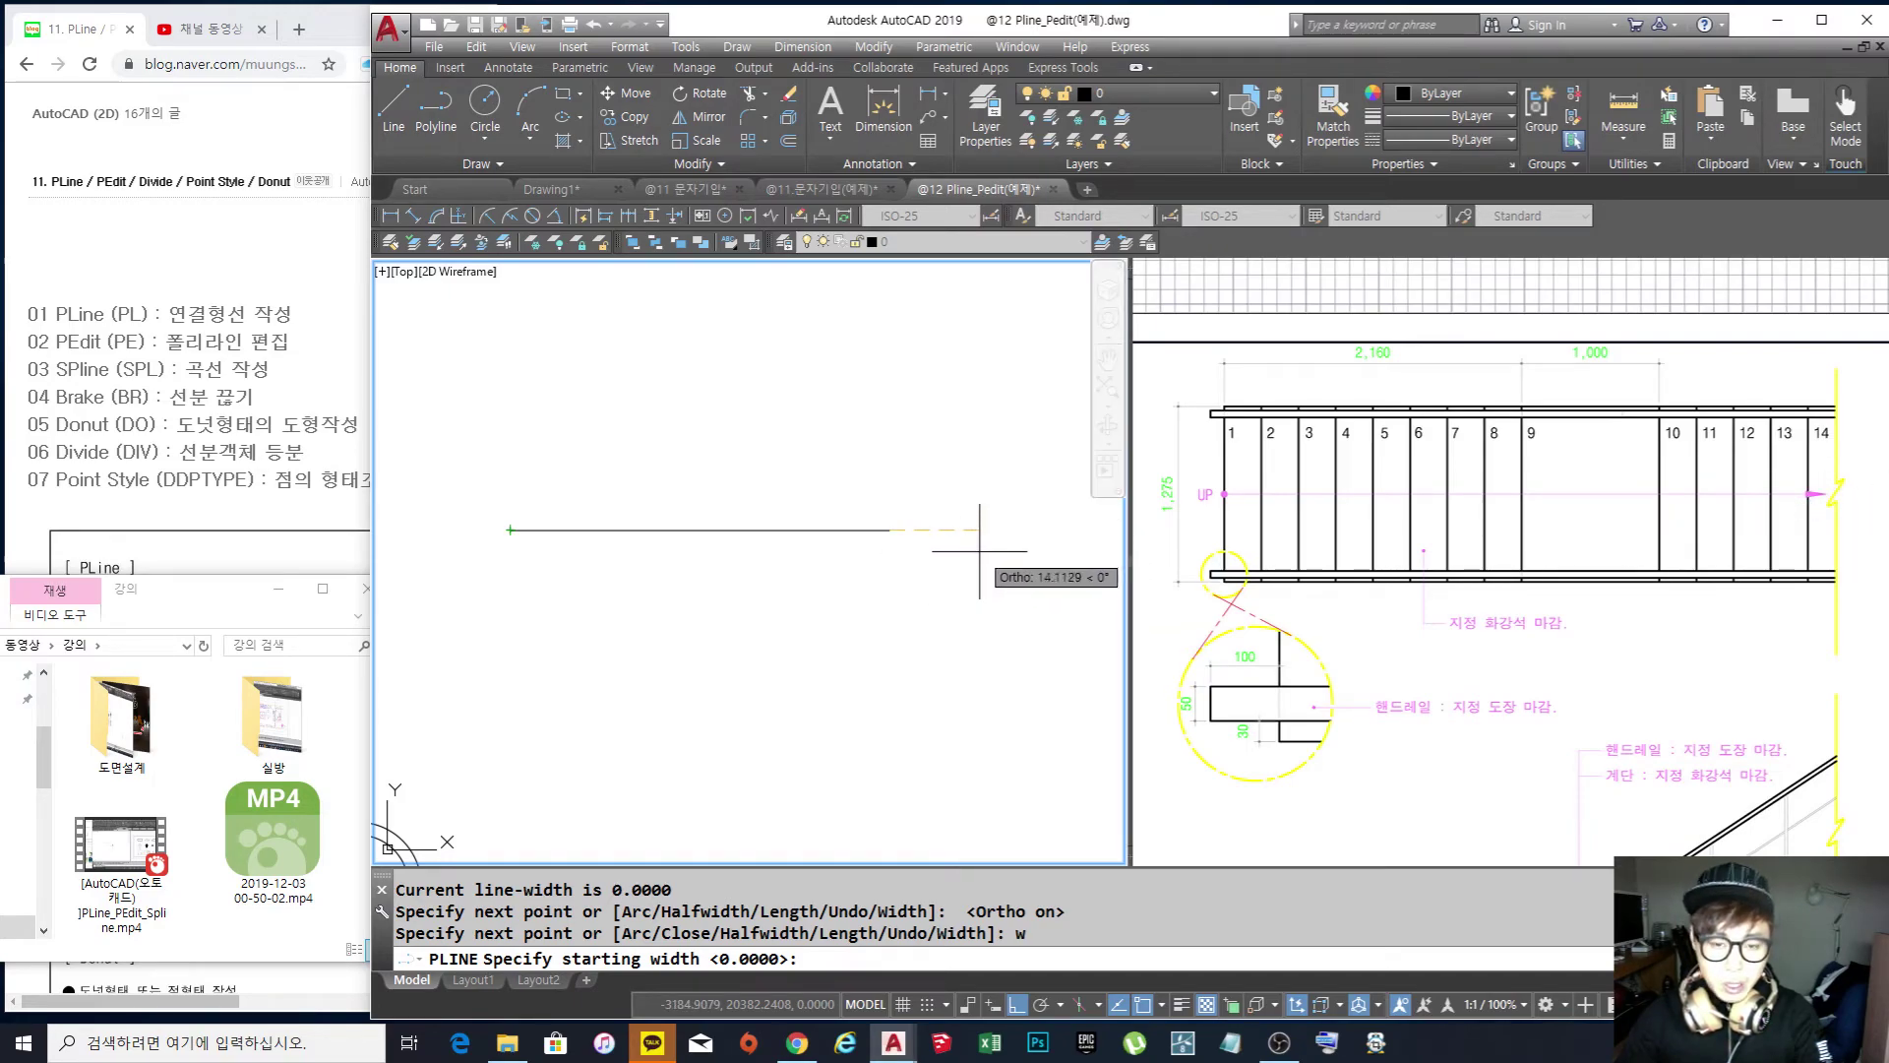
pyautogui.write('20')
pyautogui.press('Return')
pyautogui.write('0')
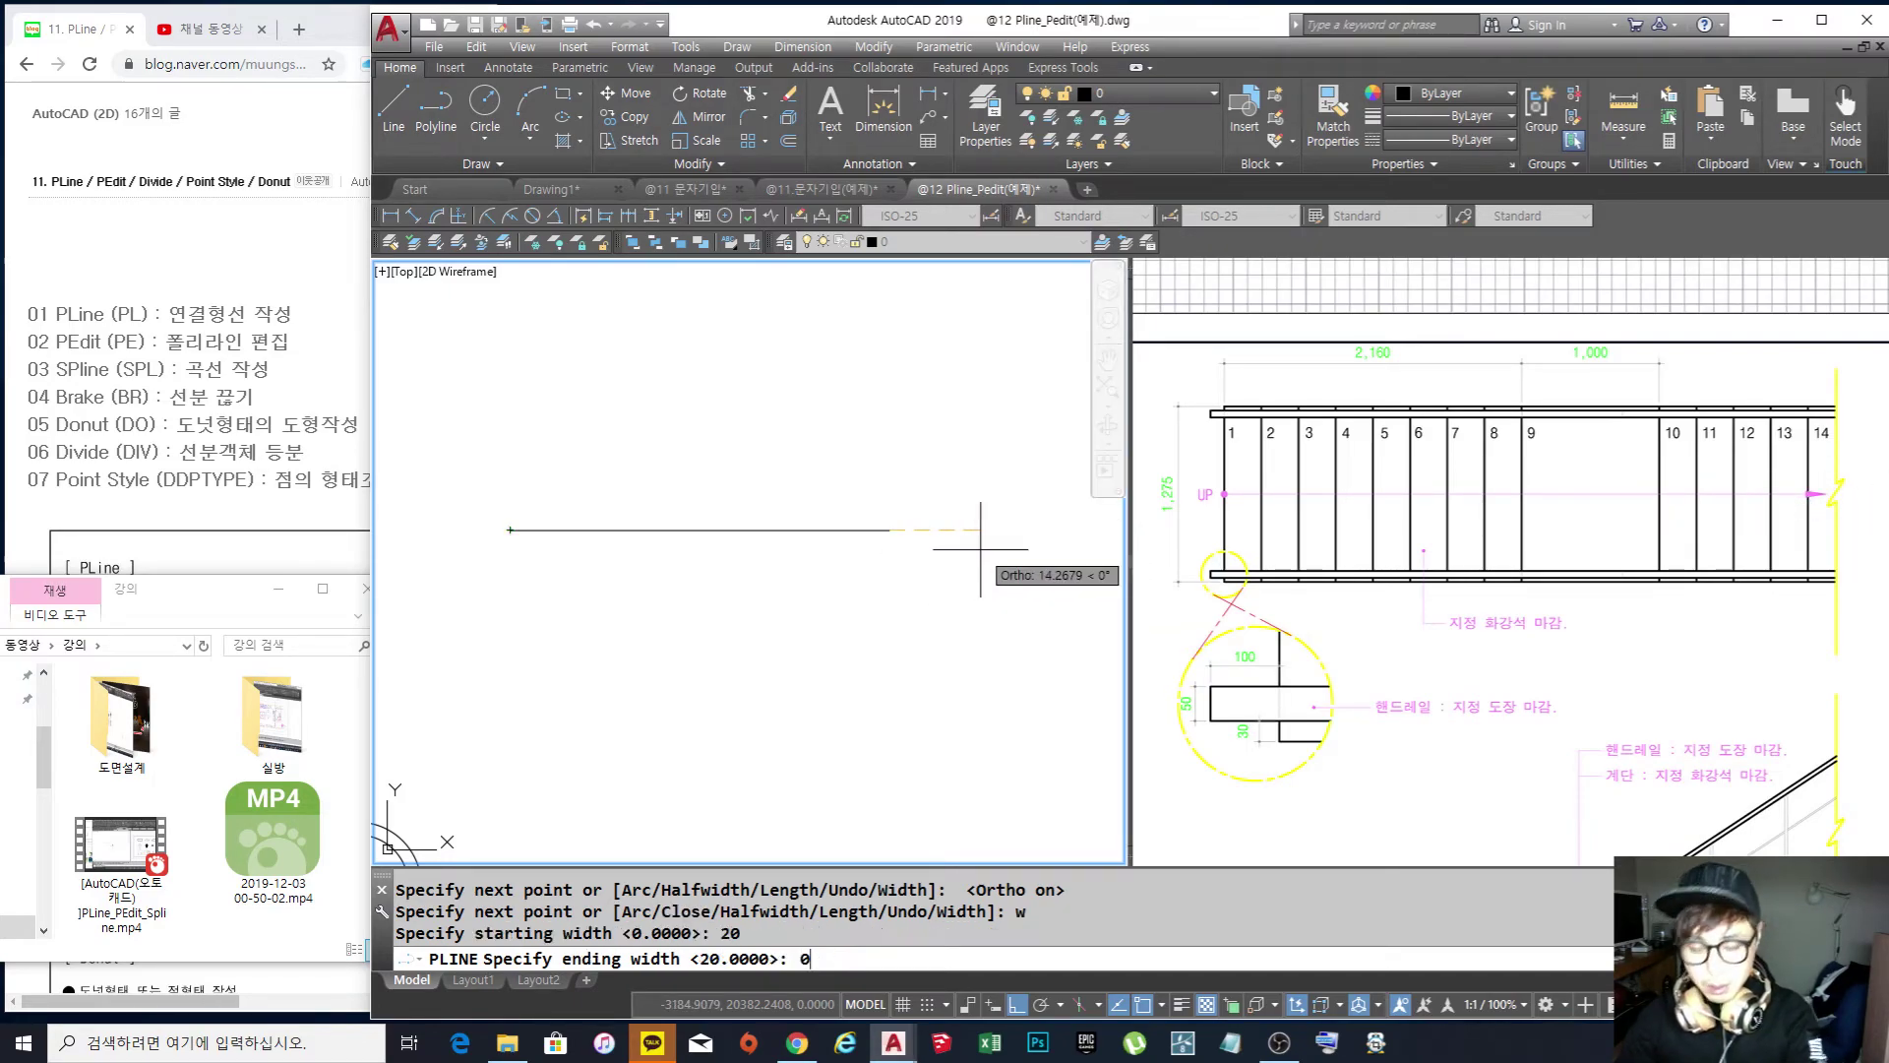
pyautogui.press('Return')
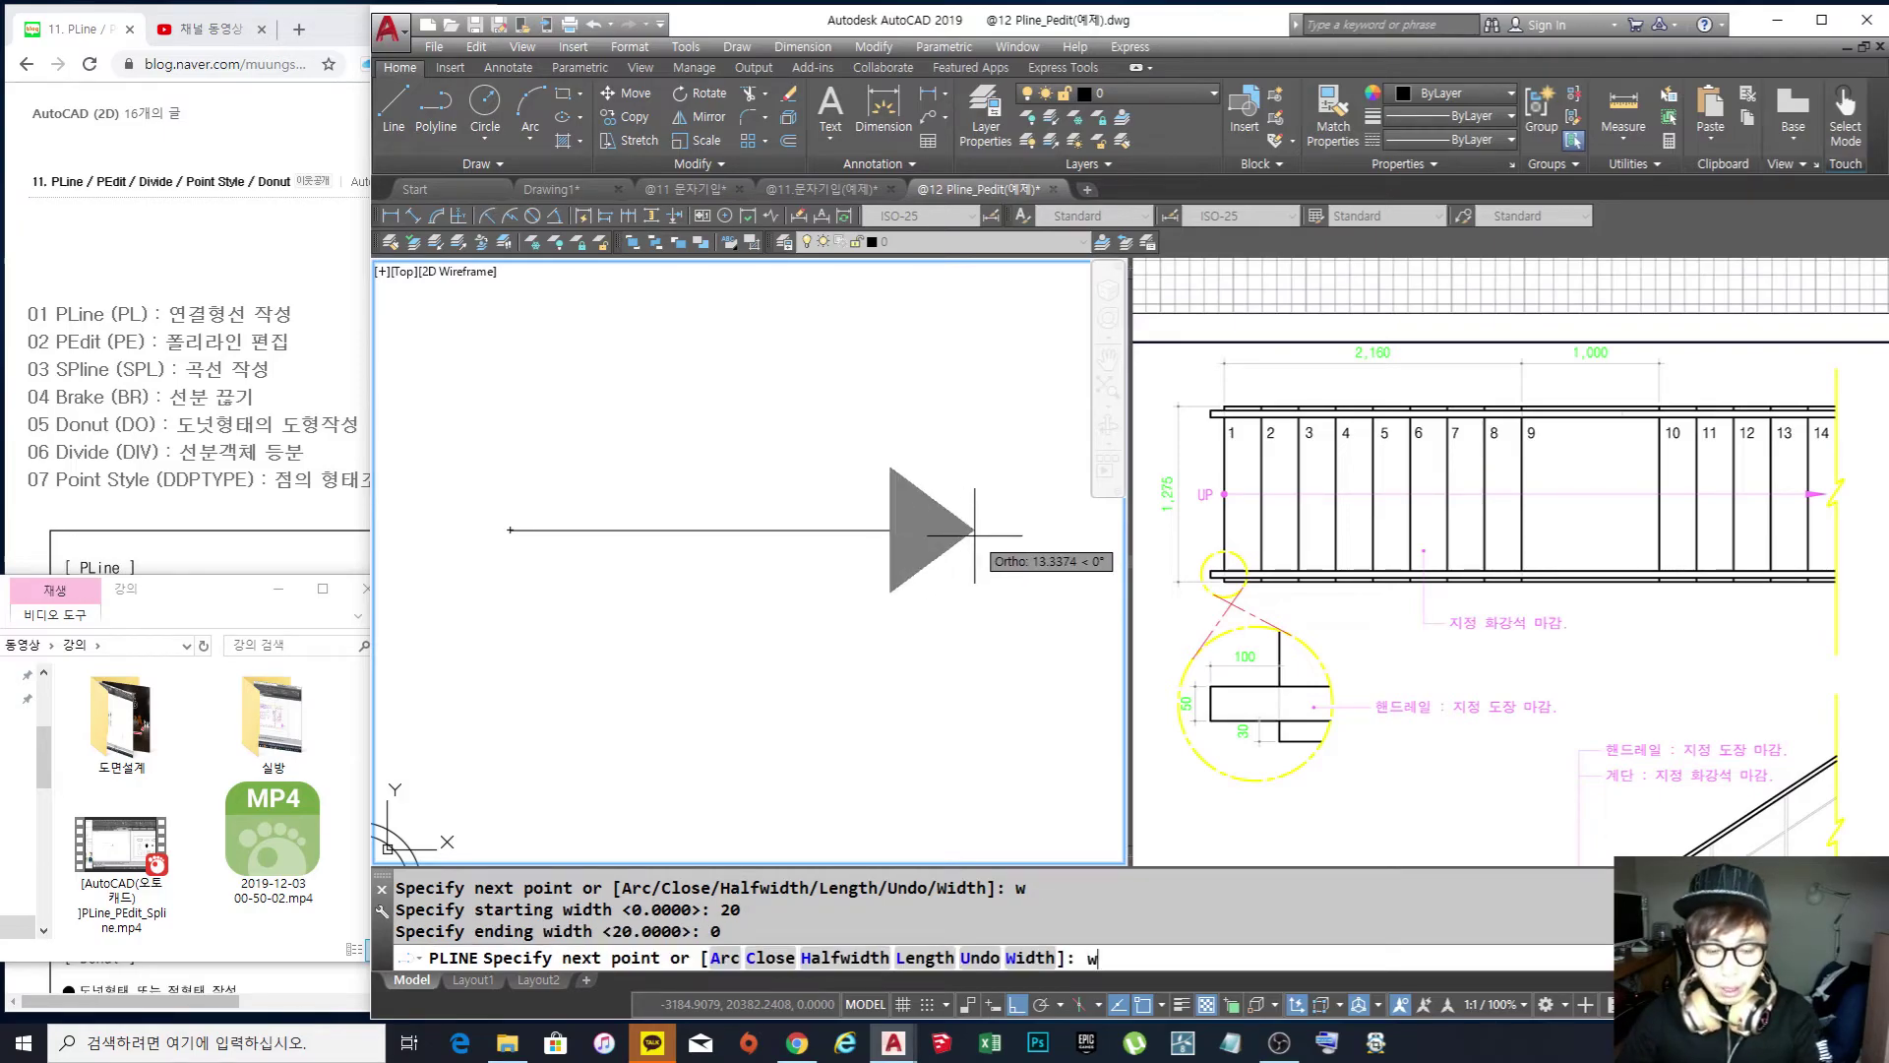
# Finish the polyline with an arrowhead segment about 8 units long, with starting width 5 and ending width 0
pyautogui.write('w')
pyautogui.press('Return')
pyautogui.write('5')
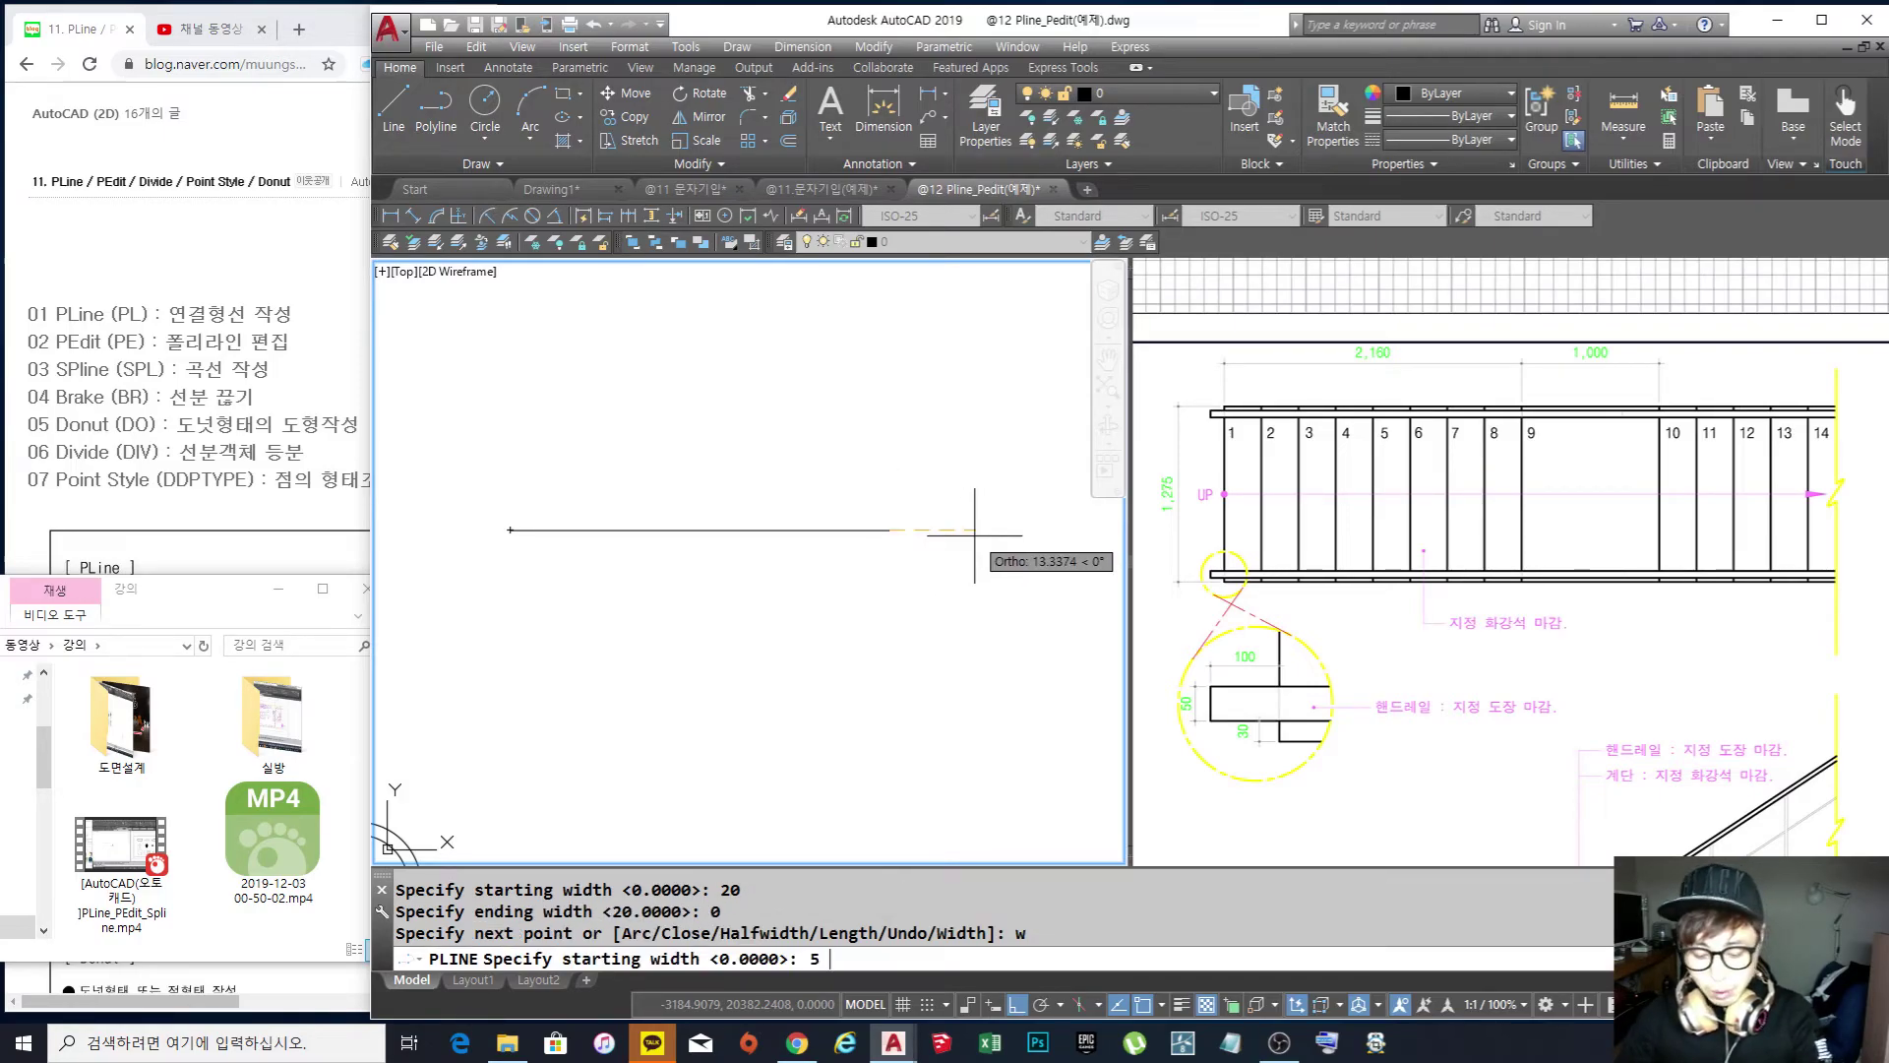
pyautogui.press('Return')
pyautogui.write('0')
pyautogui.press('Return')
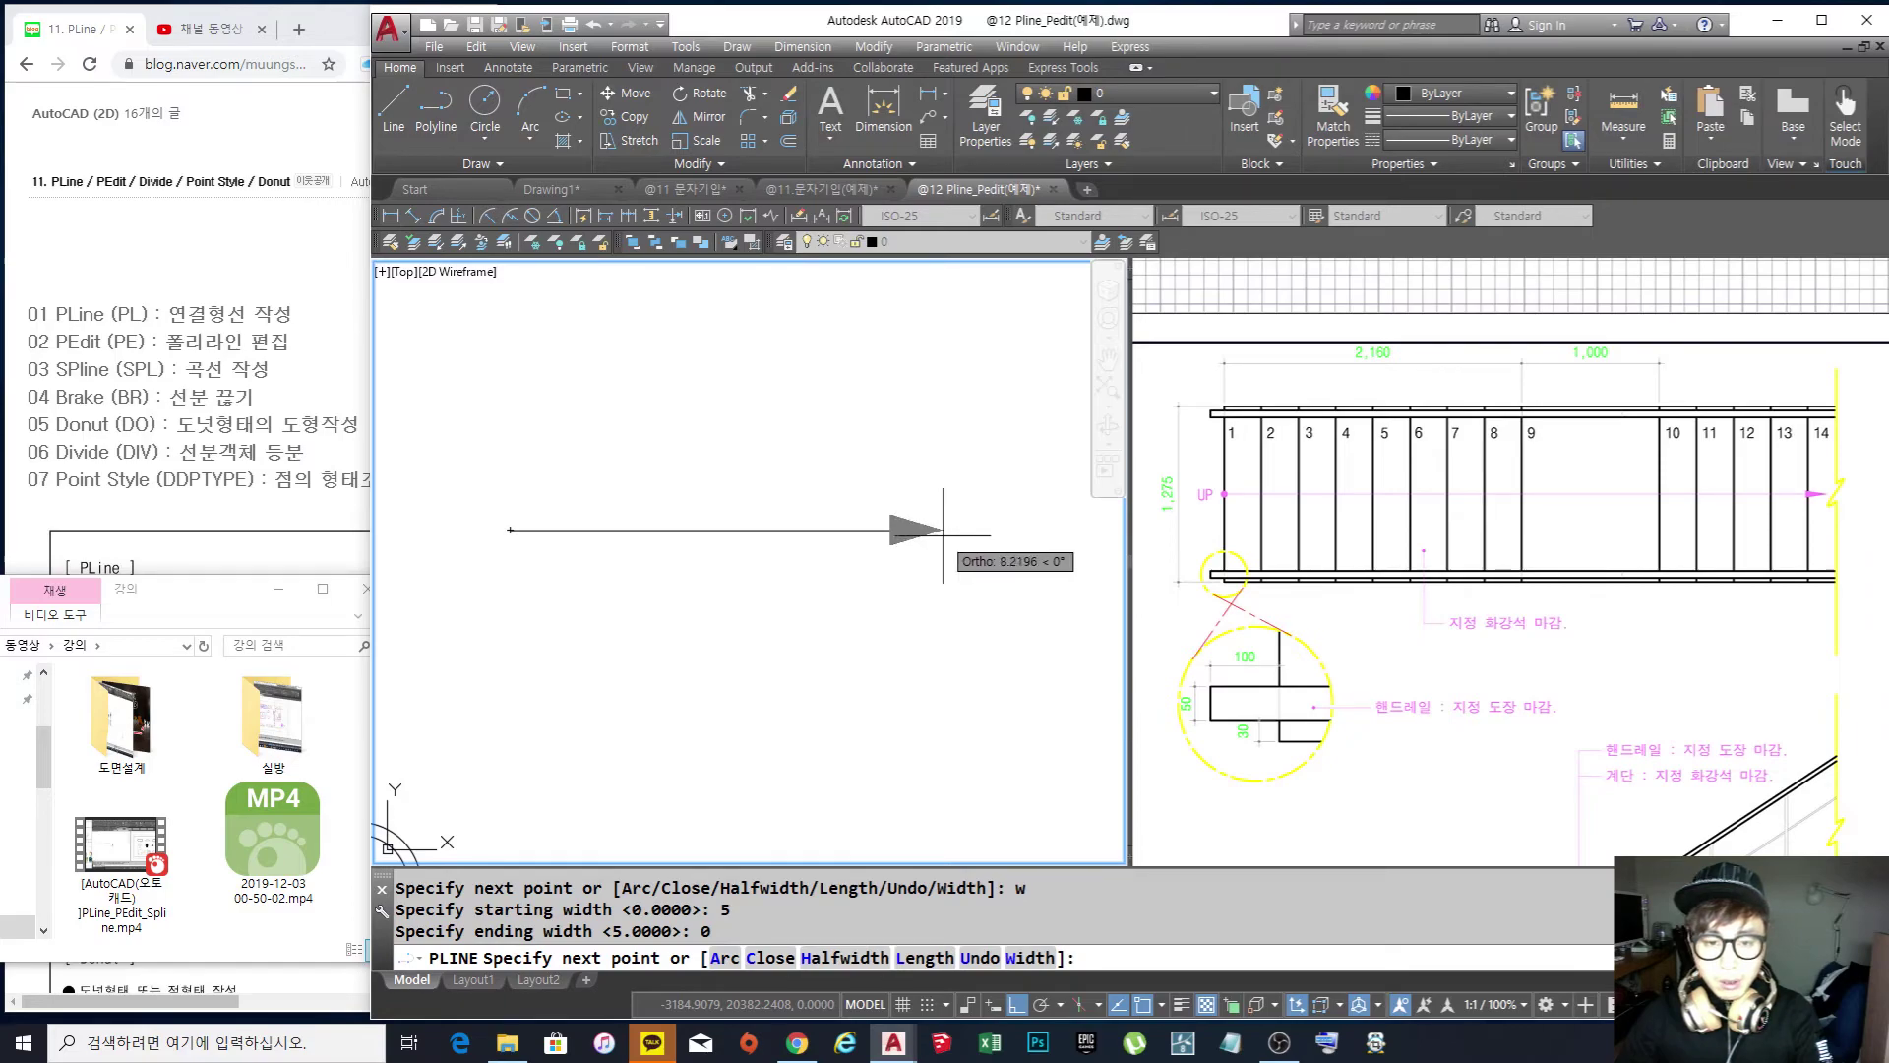
pyautogui.click(942, 534)
pyautogui.press('Return')
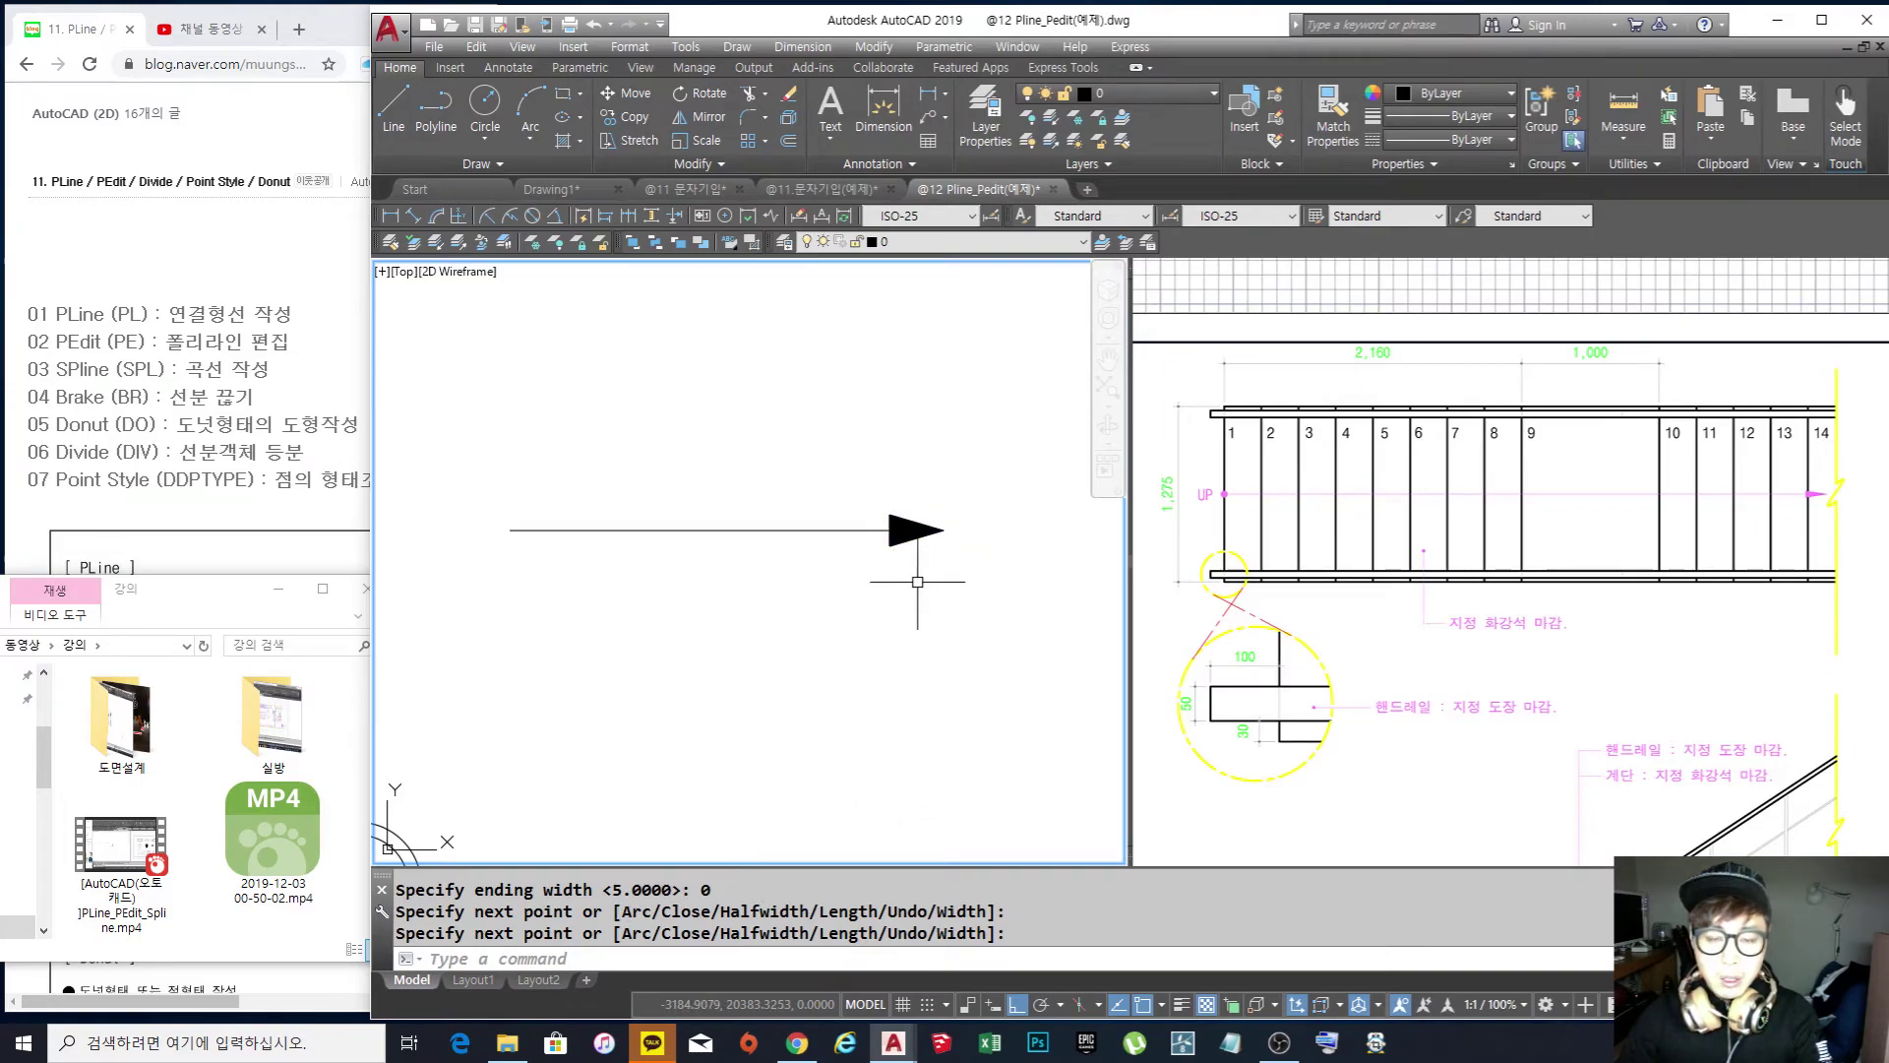
pyautogui.moveTo(859, 550); pyautogui.dragTo(874, 546, button='middle')
pyautogui.press('Escape')
pyautogui.press('Escape')
pyautogui.moveTo(622, 537); pyautogui.dragTo(646, 535, button='middle')
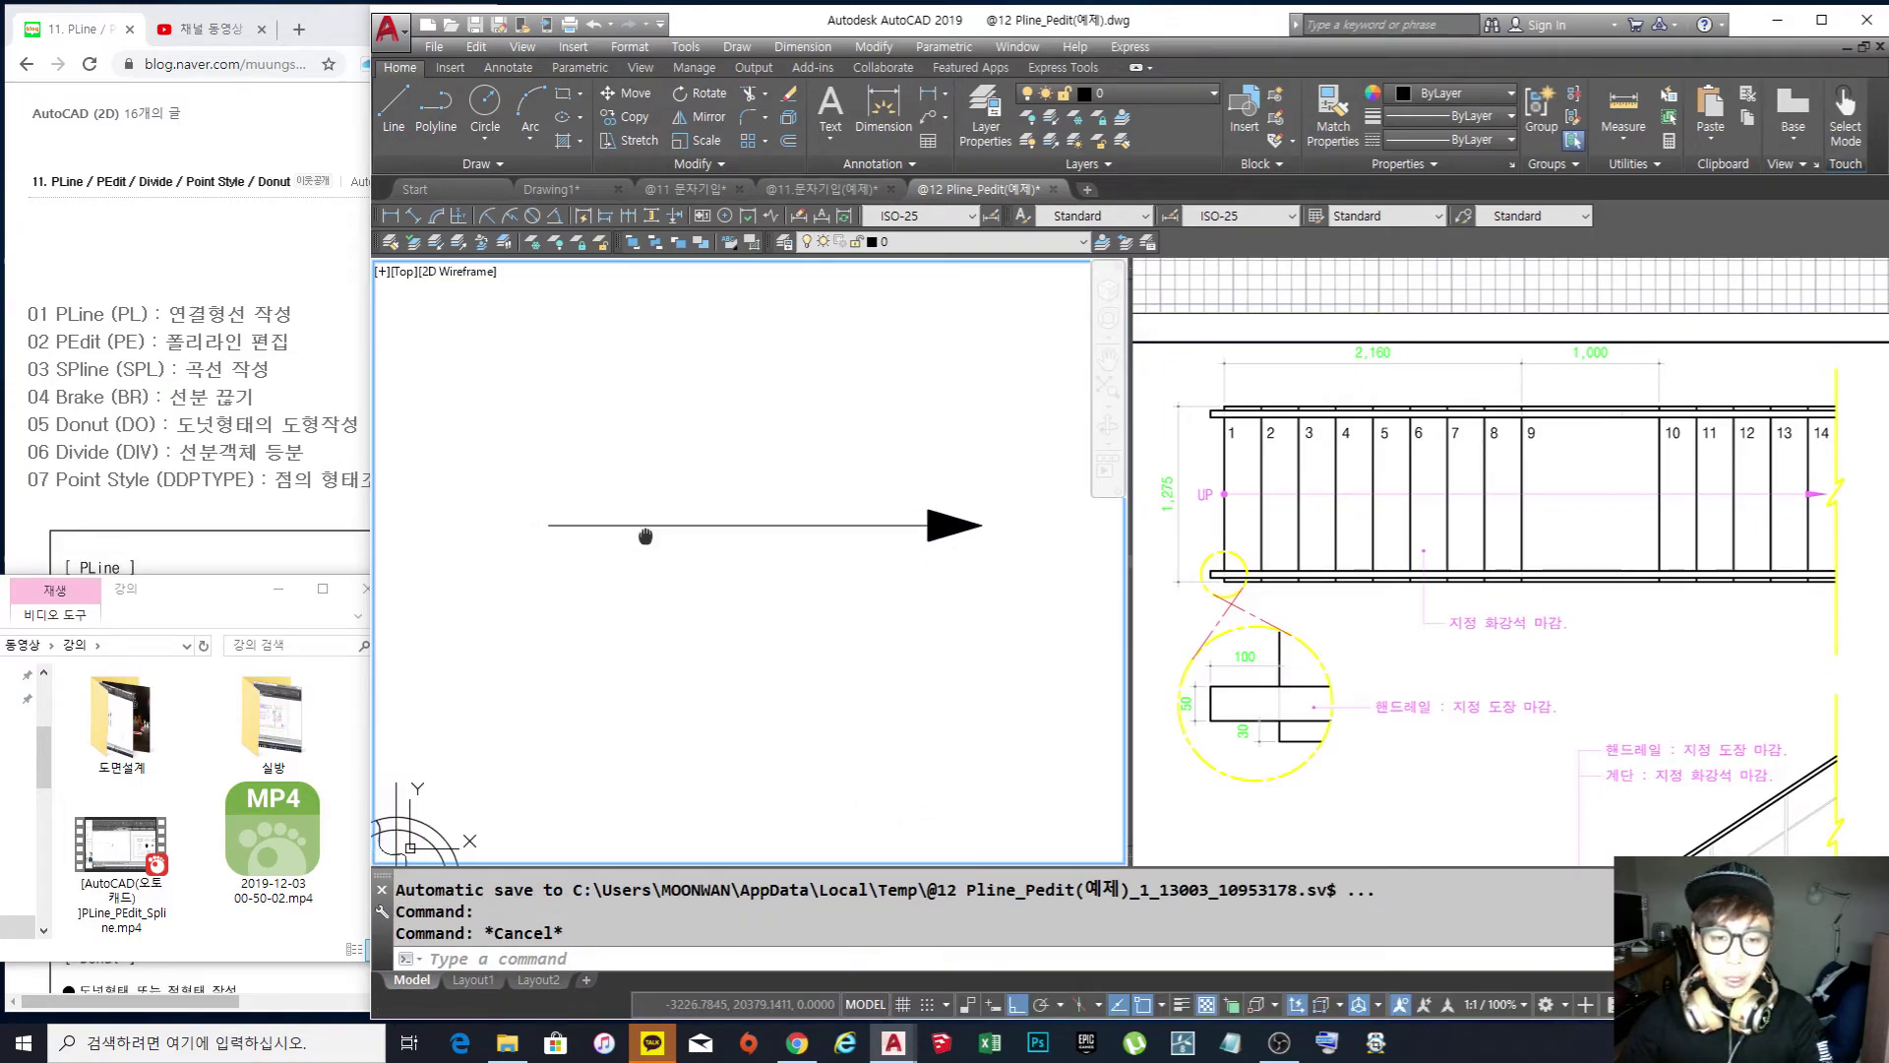
pyautogui.write('do')
pyautogui.press('Return')
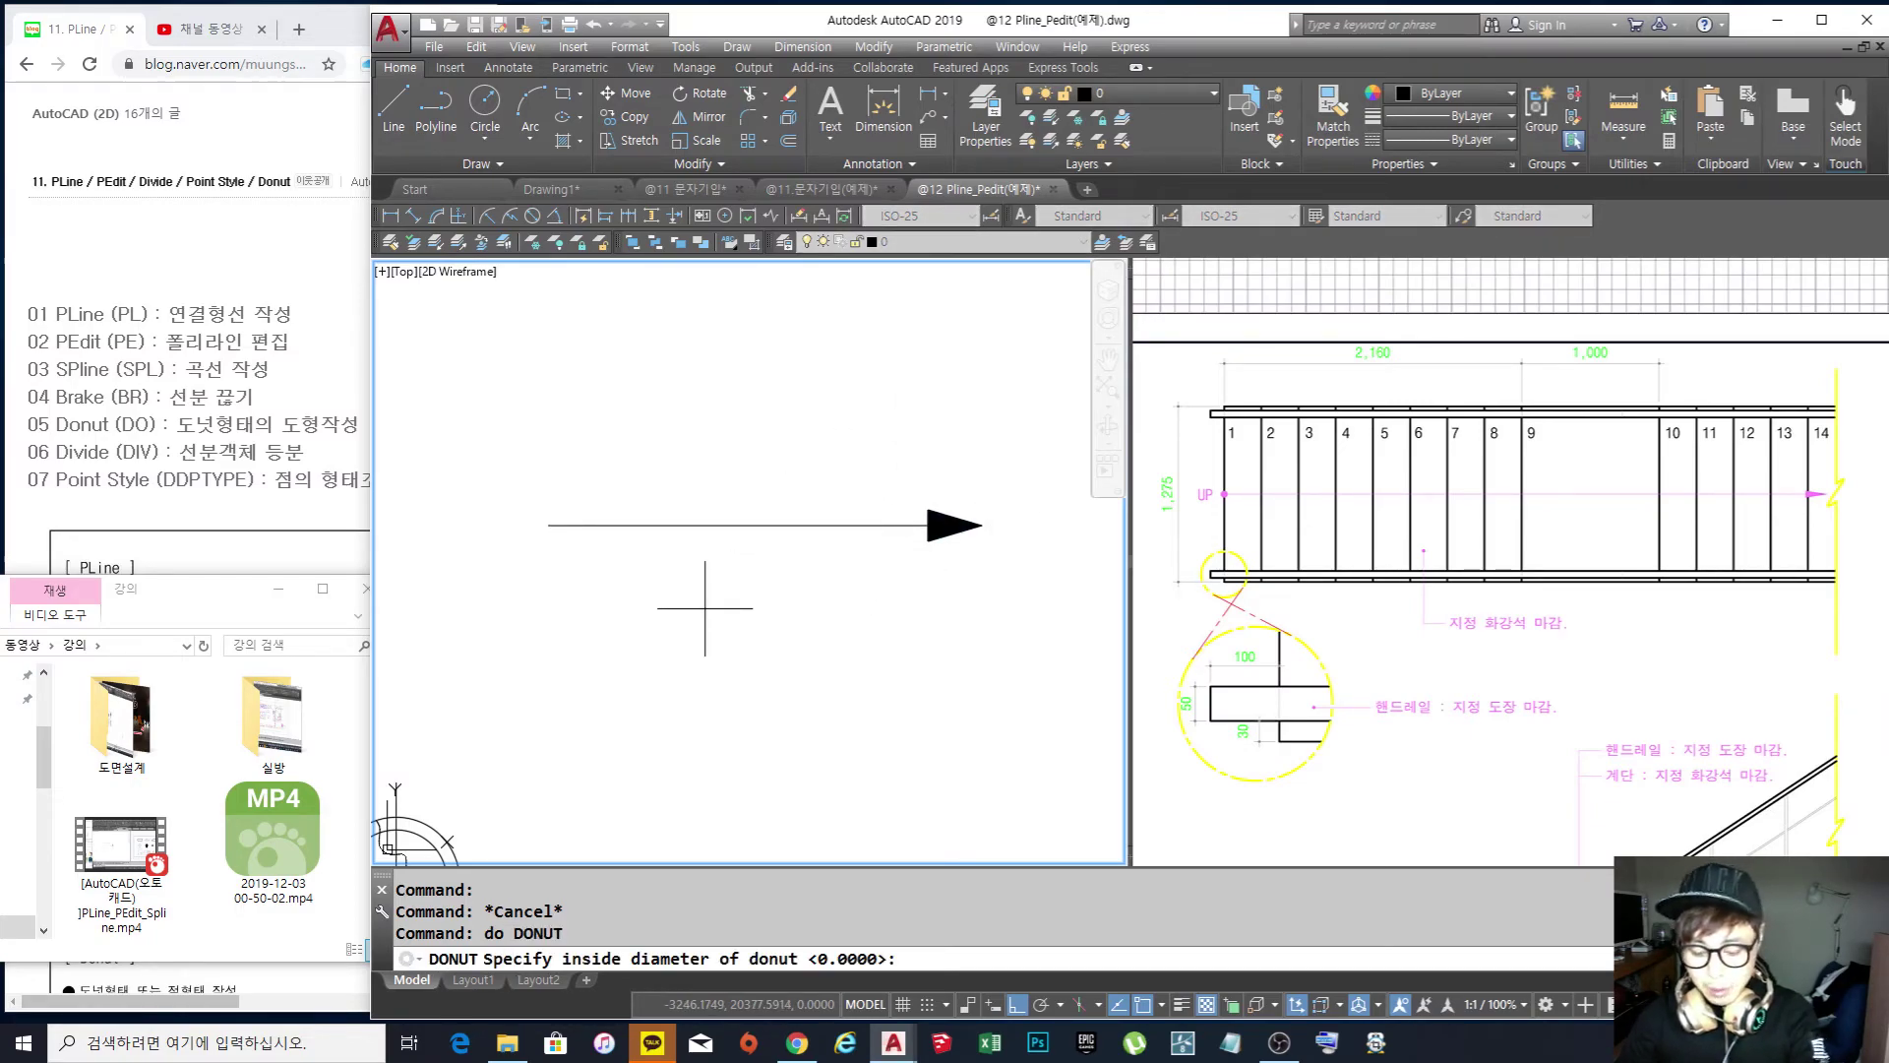
pyautogui.press('Return')
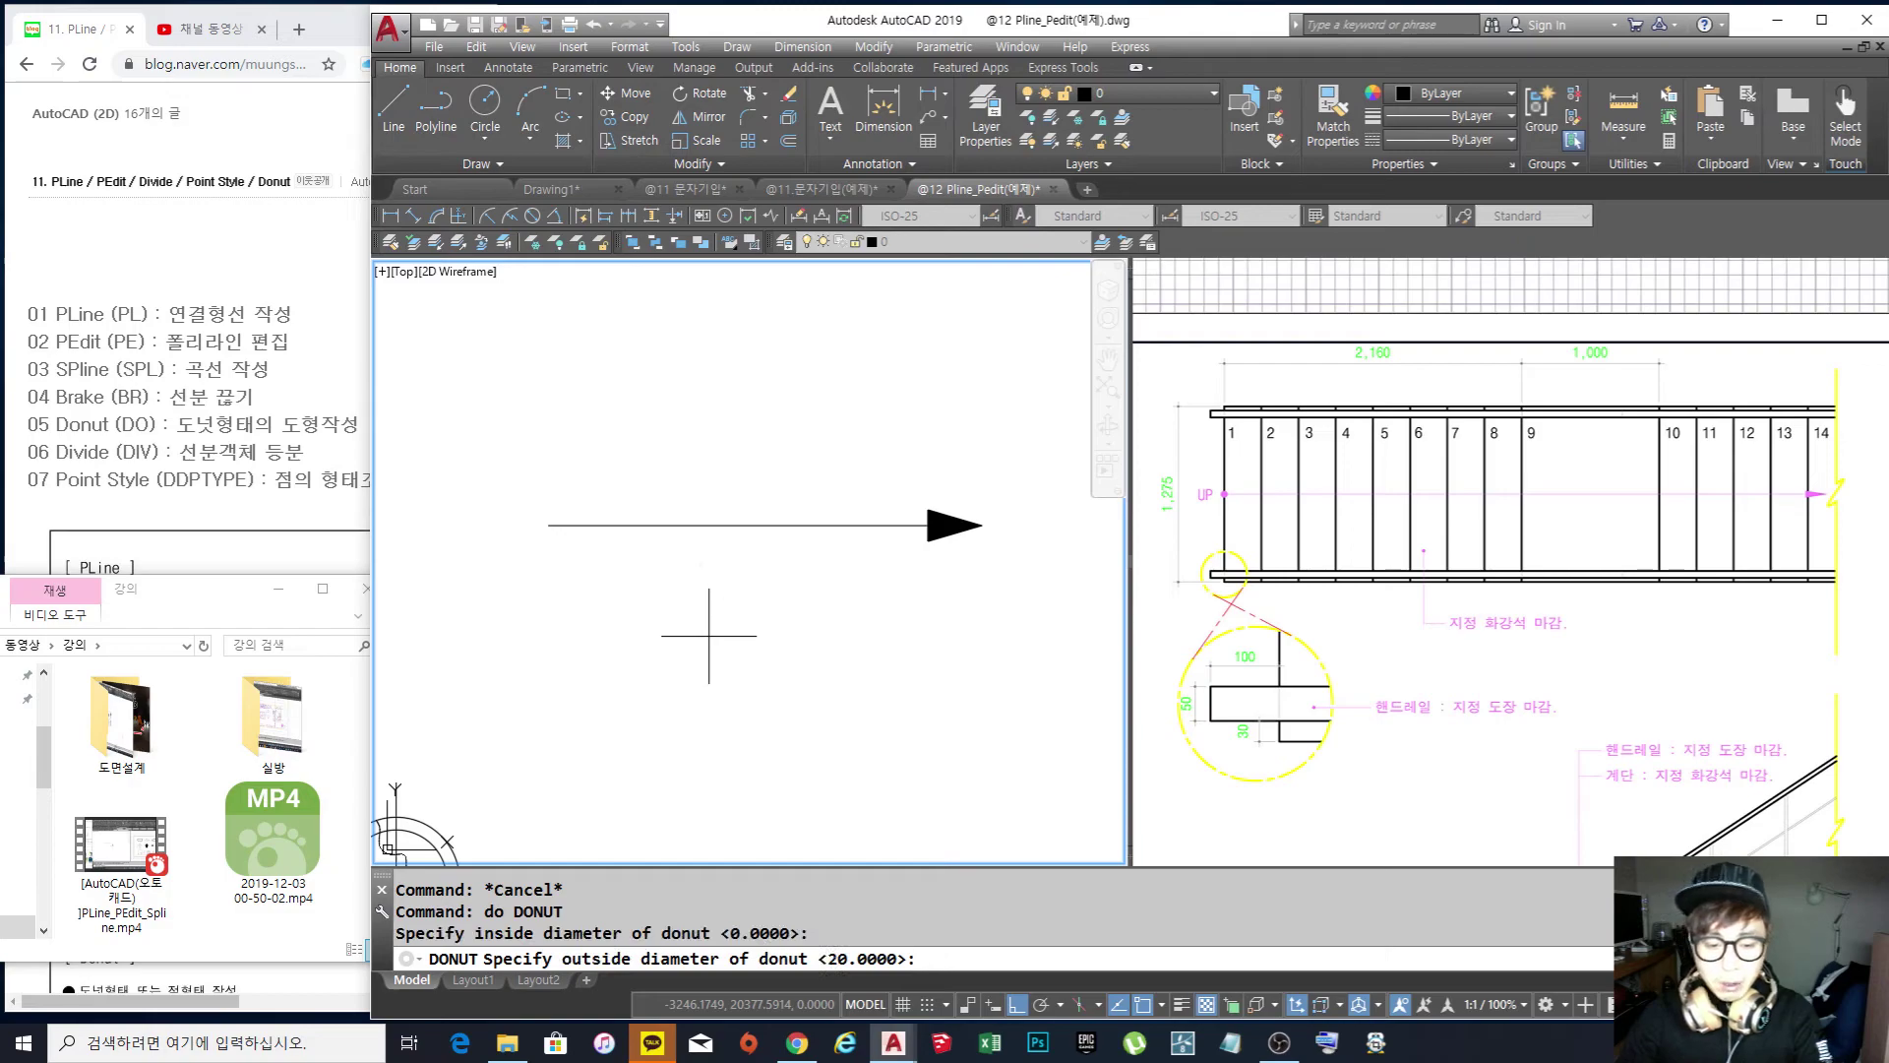
pyautogui.write('10')
pyautogui.press('Return')
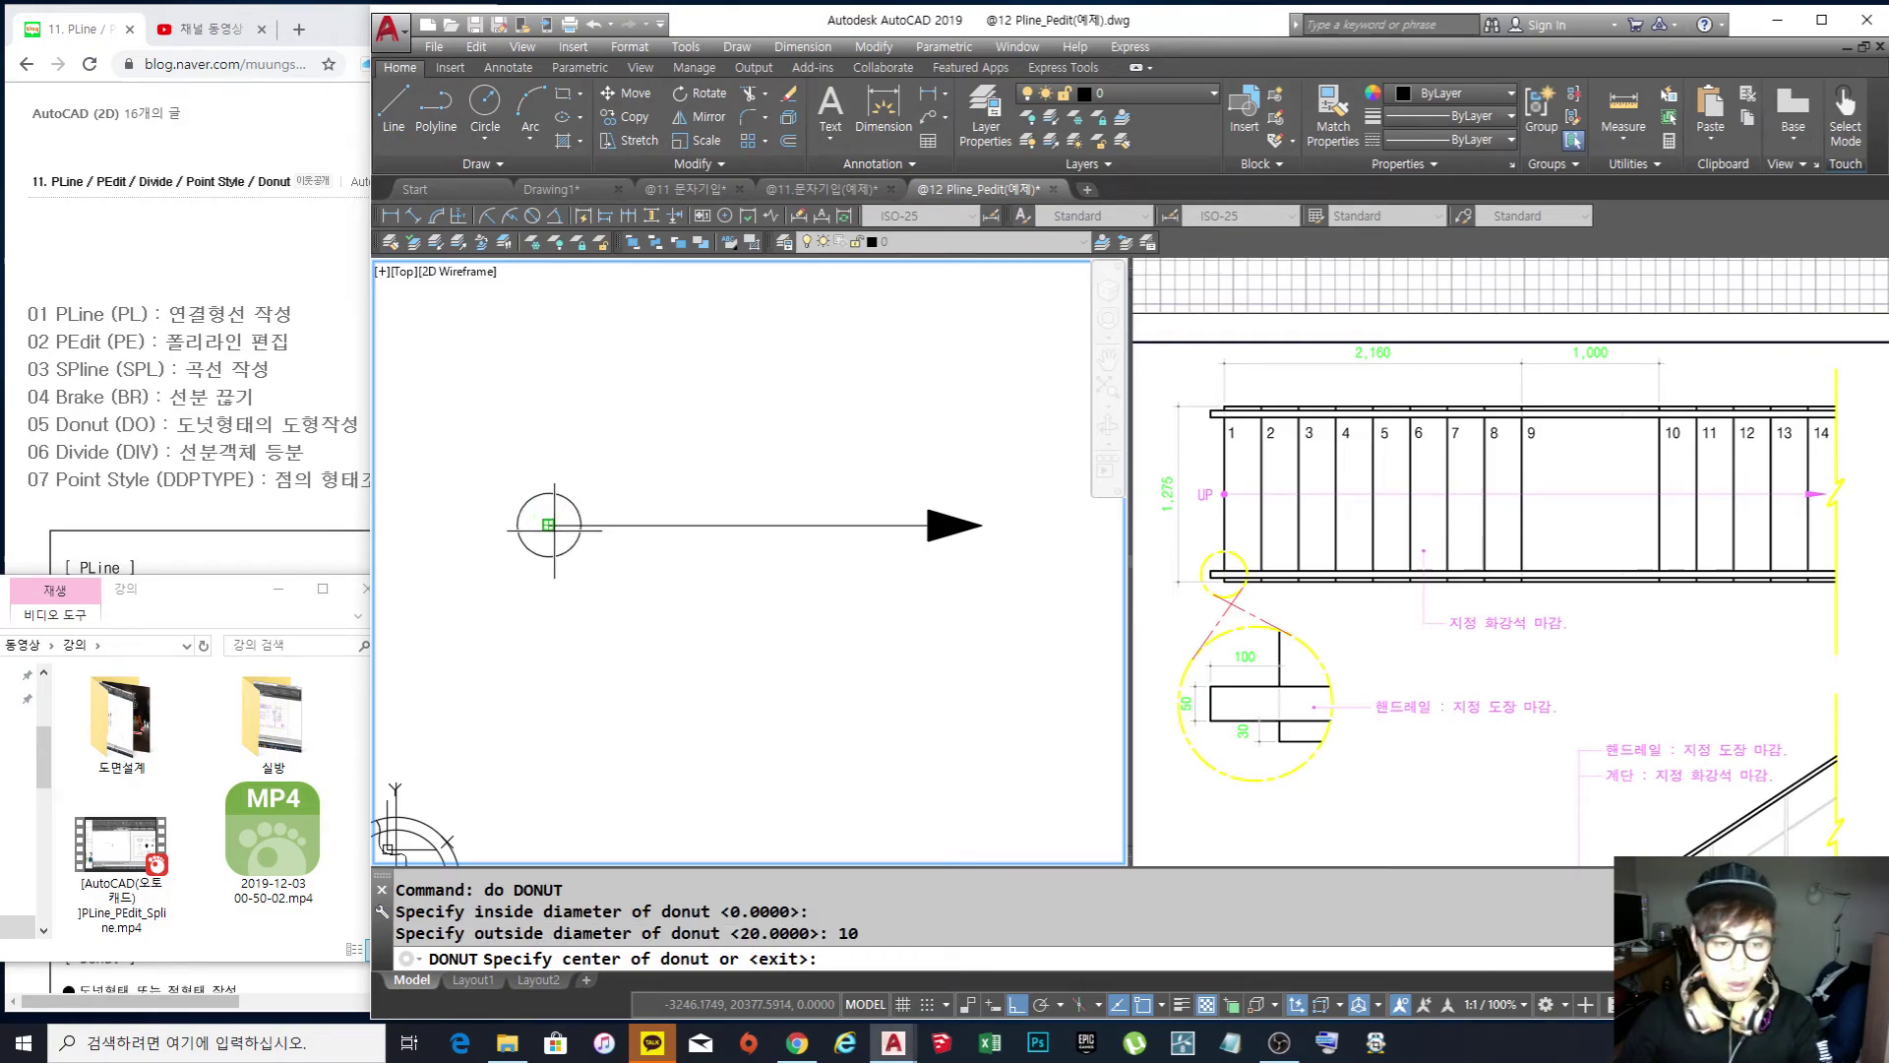
pyautogui.press('Return')
# Place a filled donut with inside diameter 0 and outside diameter 5 at the arrow polyline's start point
pyautogui.press('Return')
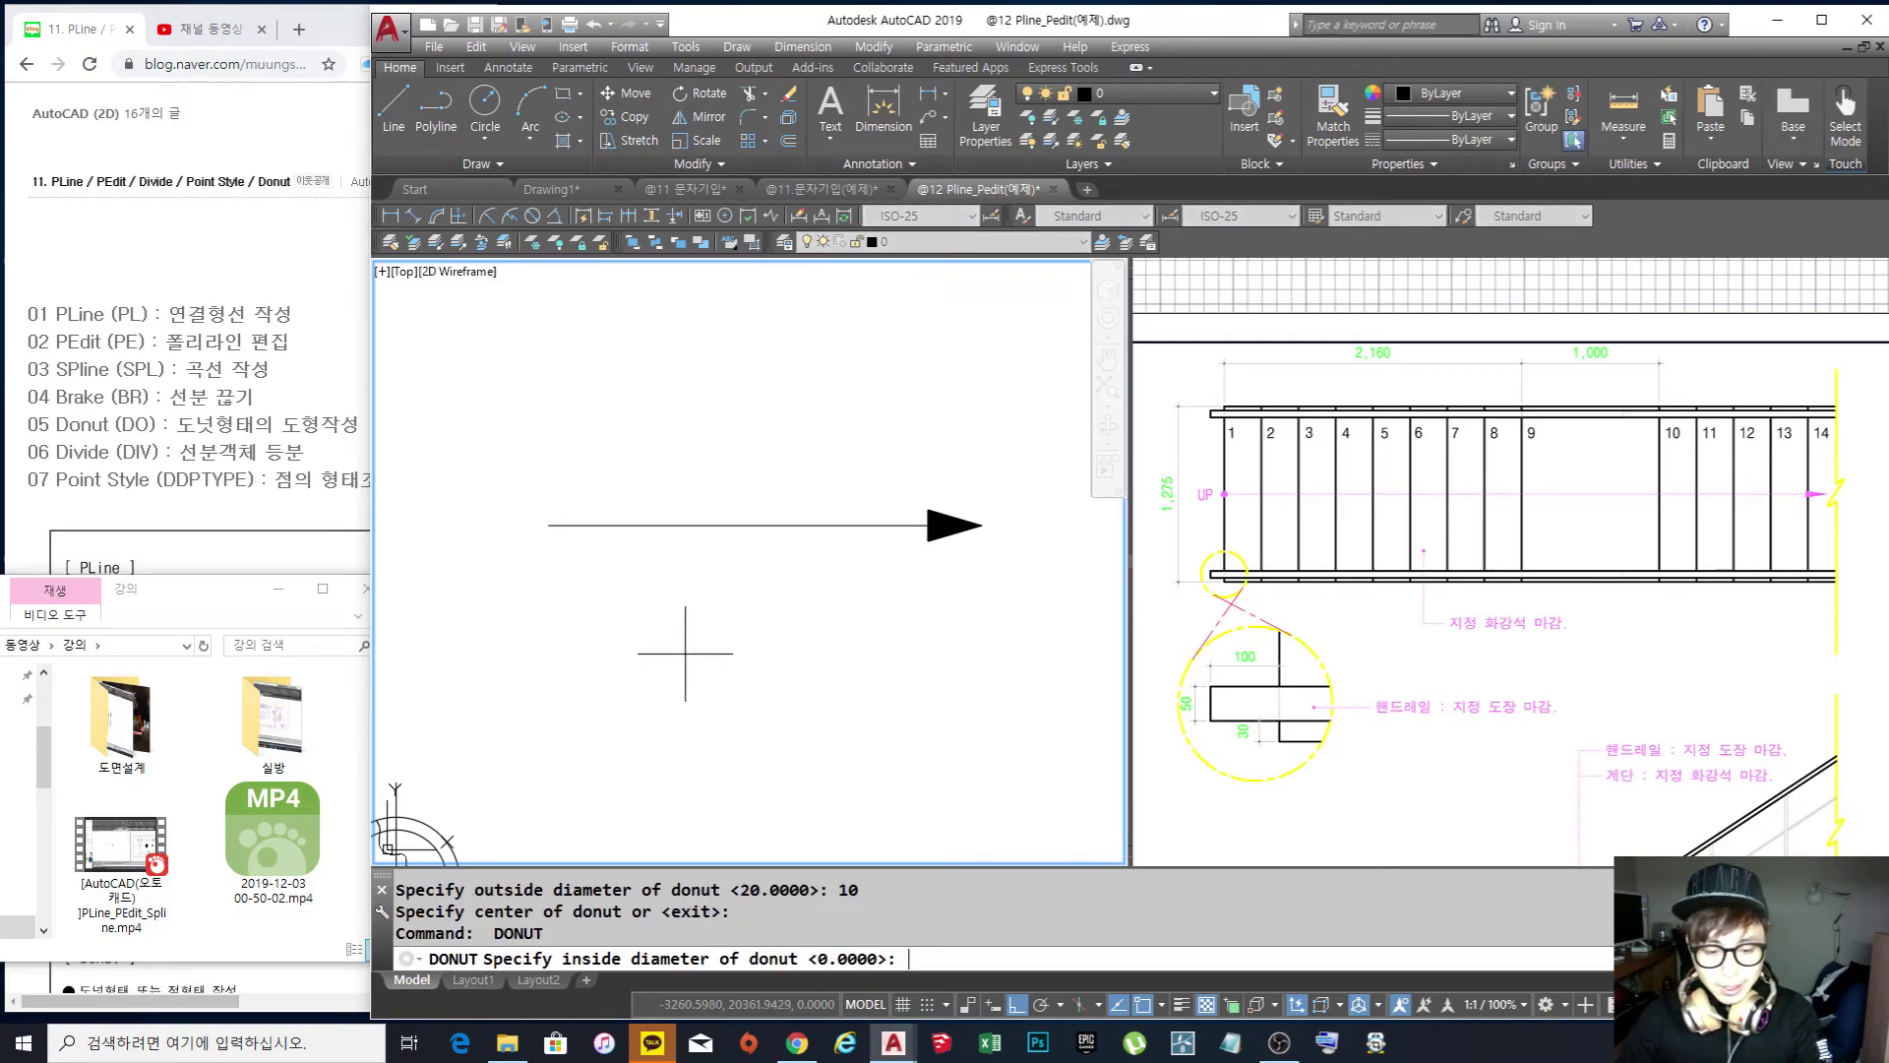
pyautogui.press('Return')
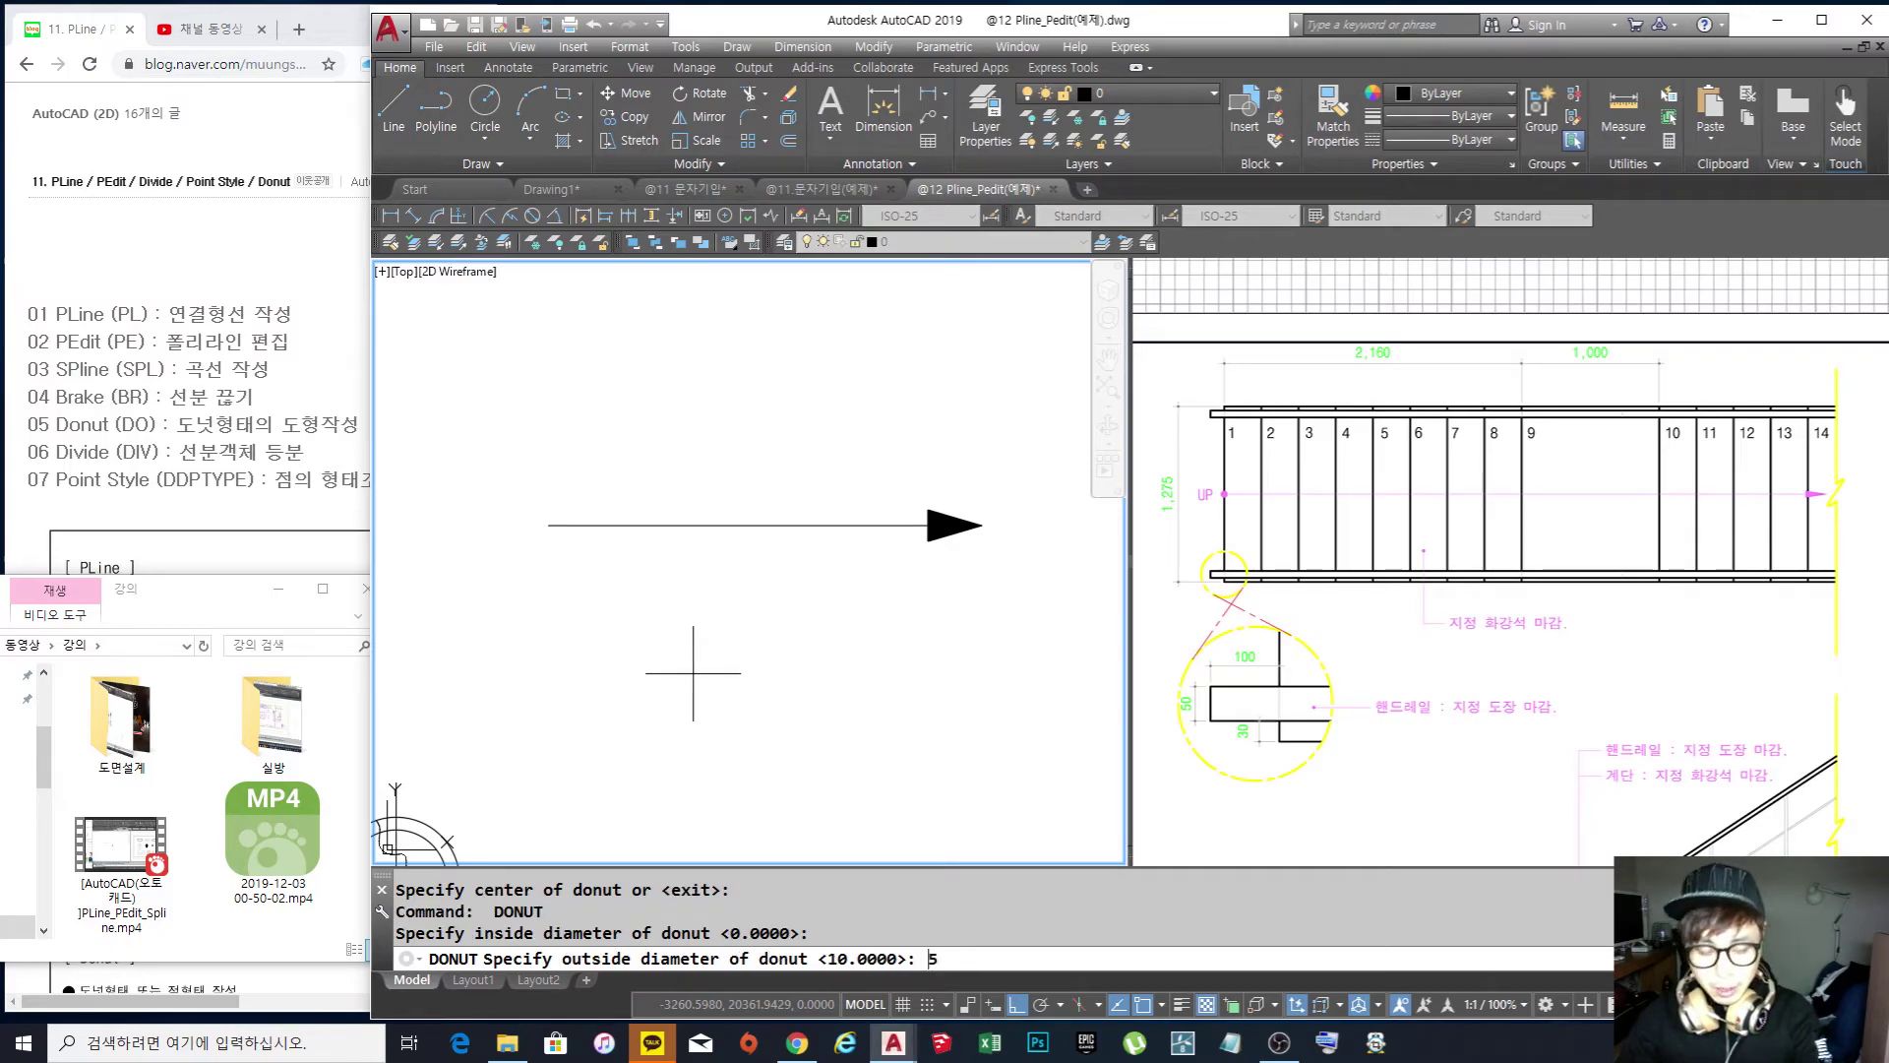
pyautogui.write('5')
pyautogui.press('Return')
pyautogui.click(548, 525)
pyautogui.press('Escape')
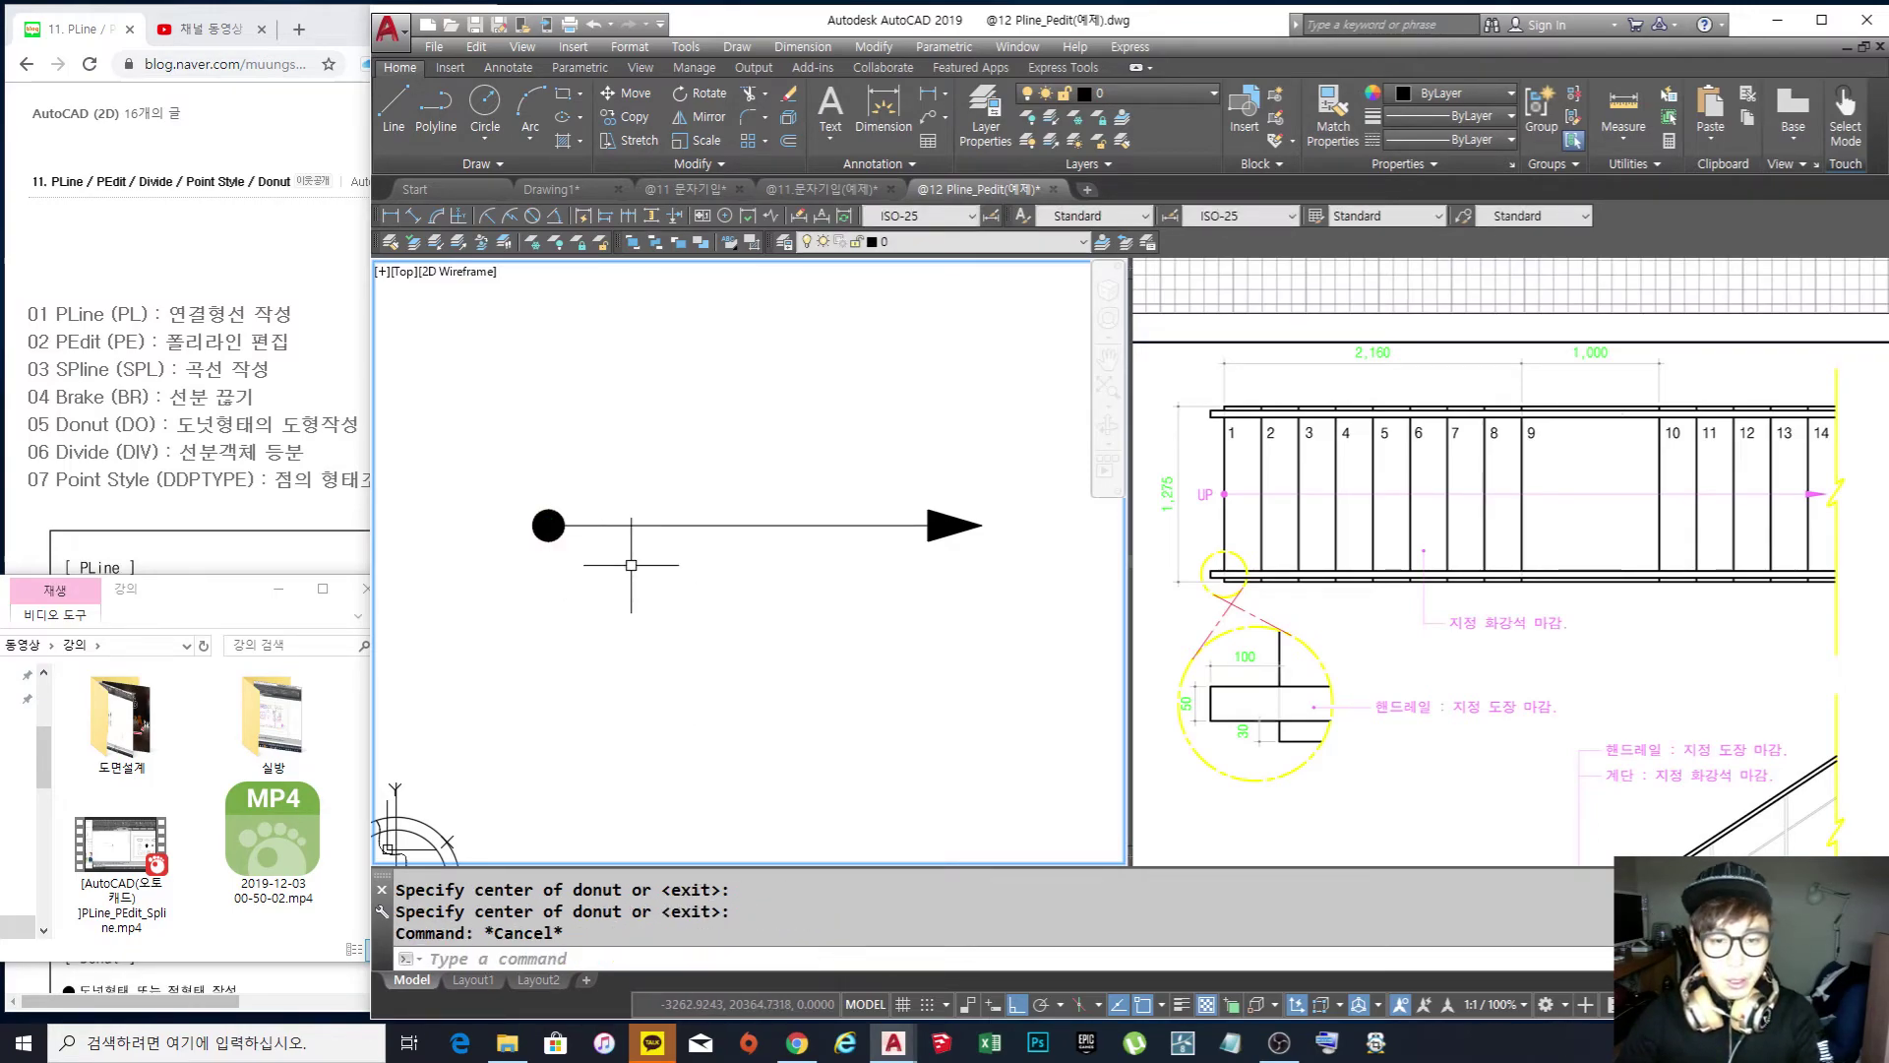
# Examine the finished arrow's arrowhead and start dot, and the dot-ended material note leader in the stair plan
pyautogui.scroll(4, 932, 516)
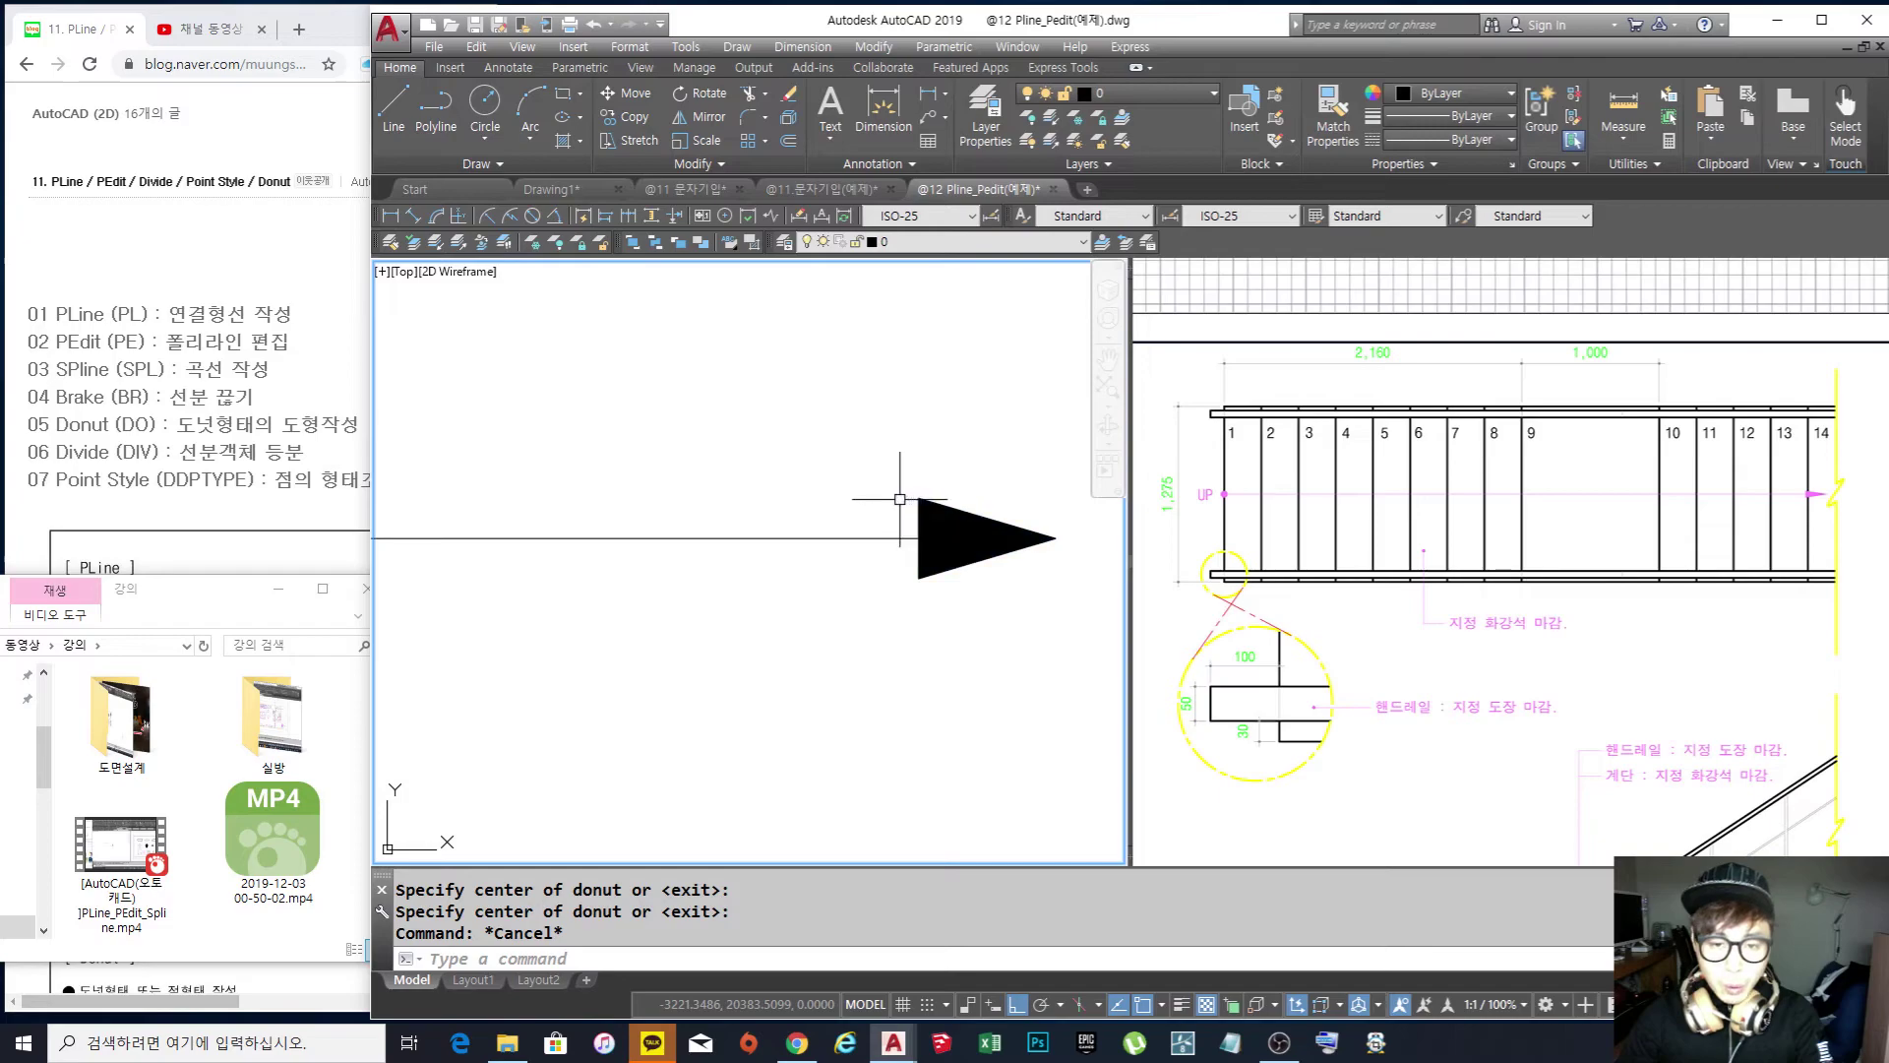
pyautogui.scroll(-4, 920, 541)
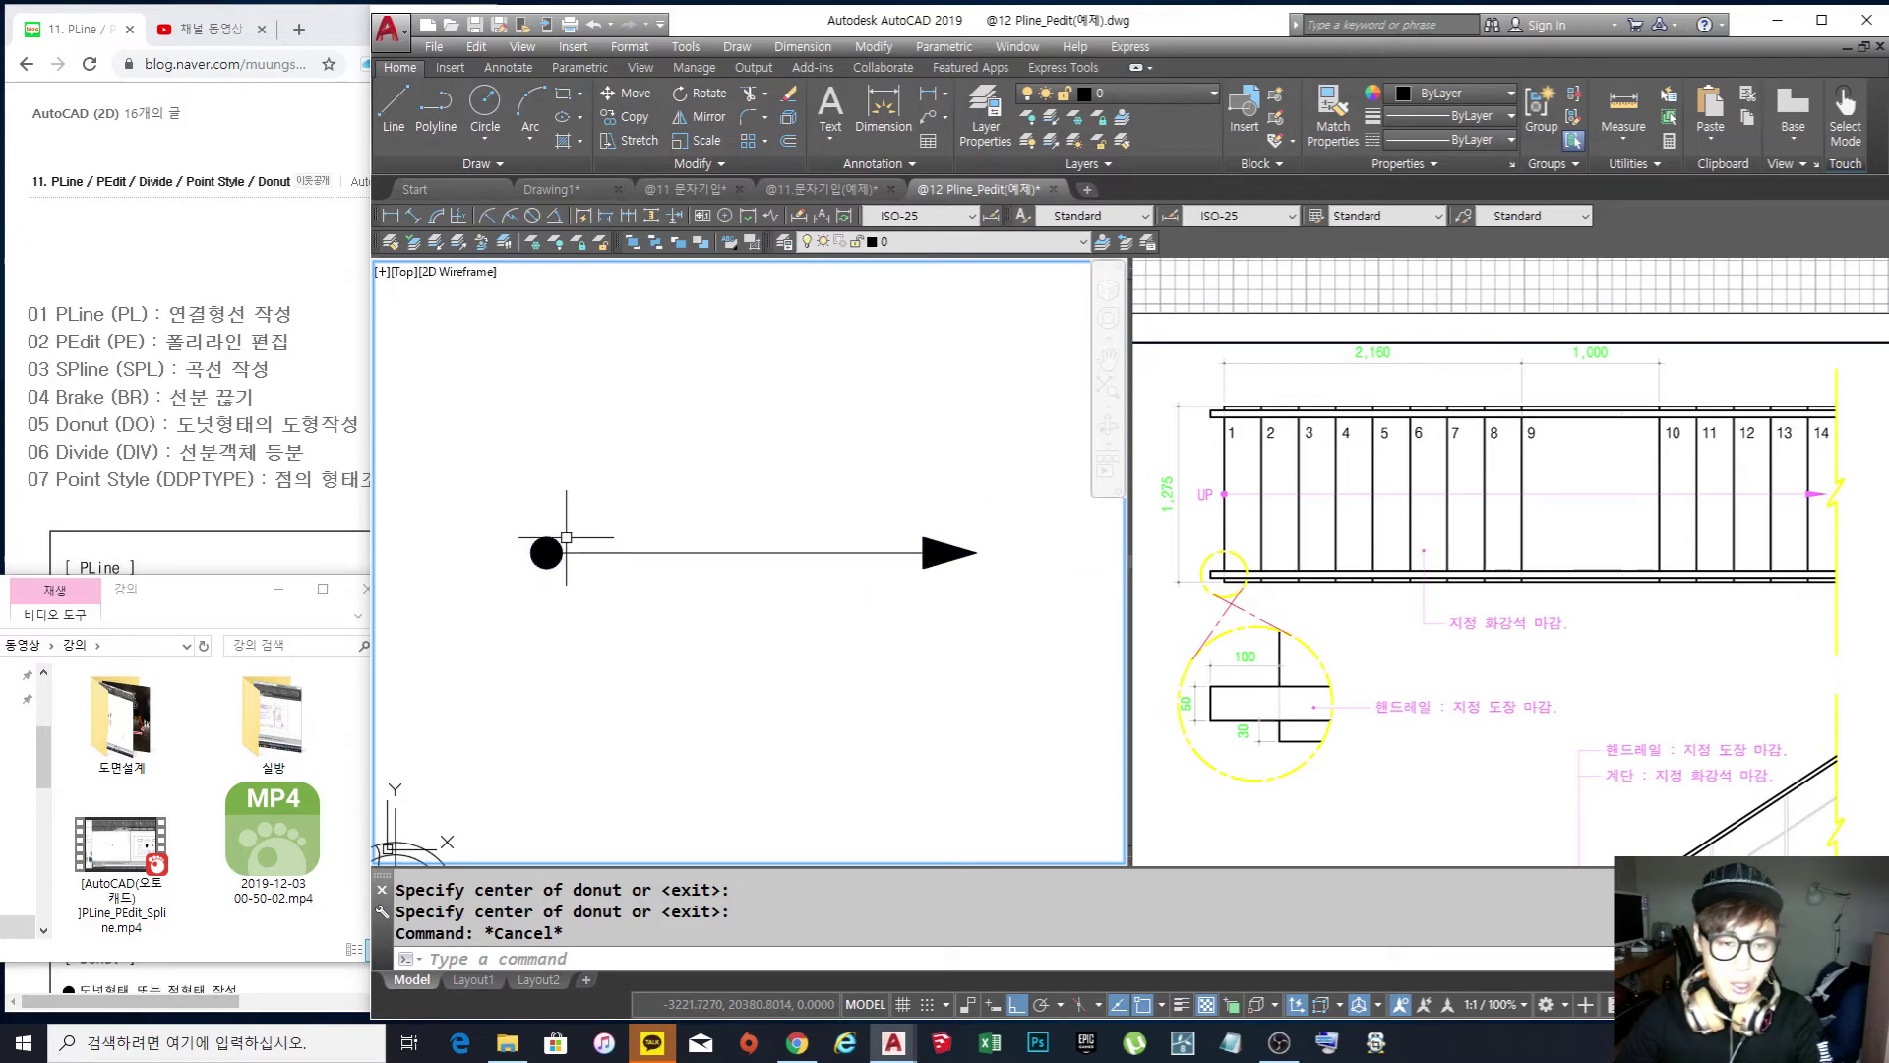
pyautogui.scroll(-2, 726, 548)
pyautogui.press('Escape')
pyautogui.click(973, 603)
pyautogui.click(495, 462)
pyautogui.press('Escape')
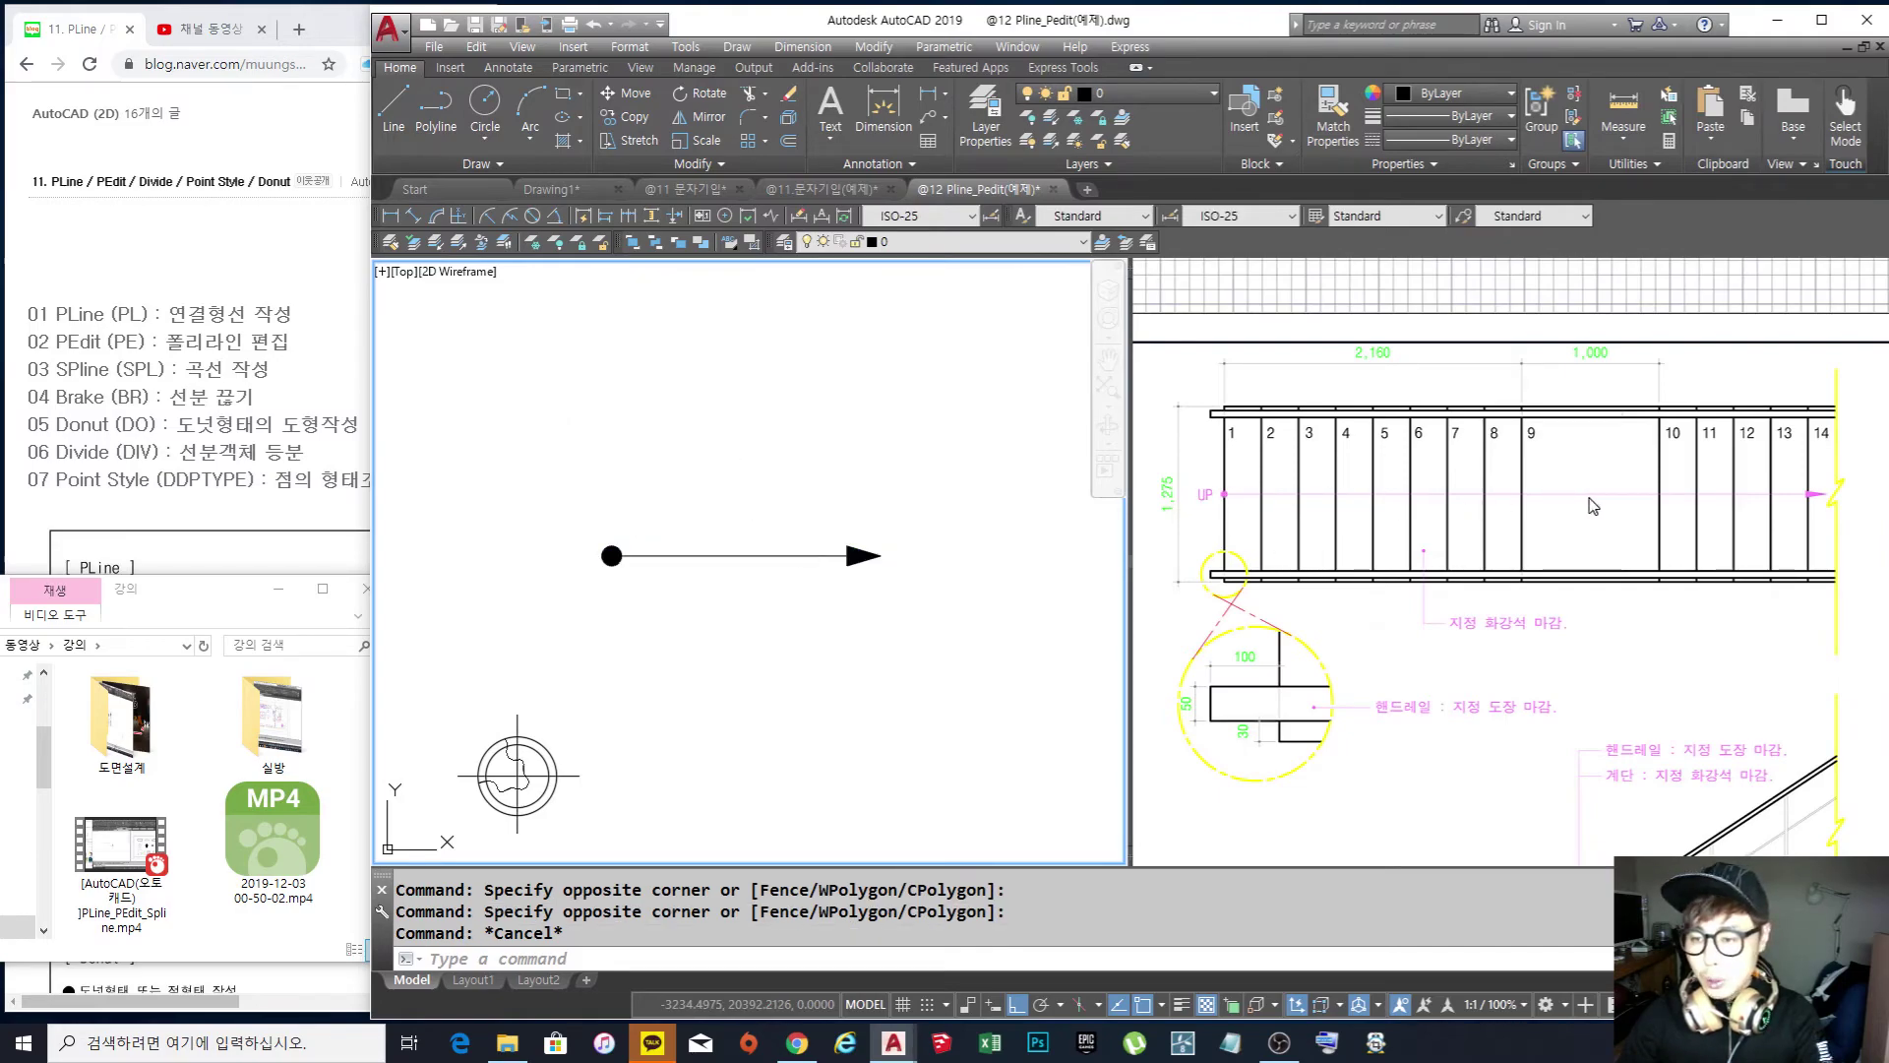
pyautogui.click(679, 409)
pyautogui.click(650, 421)
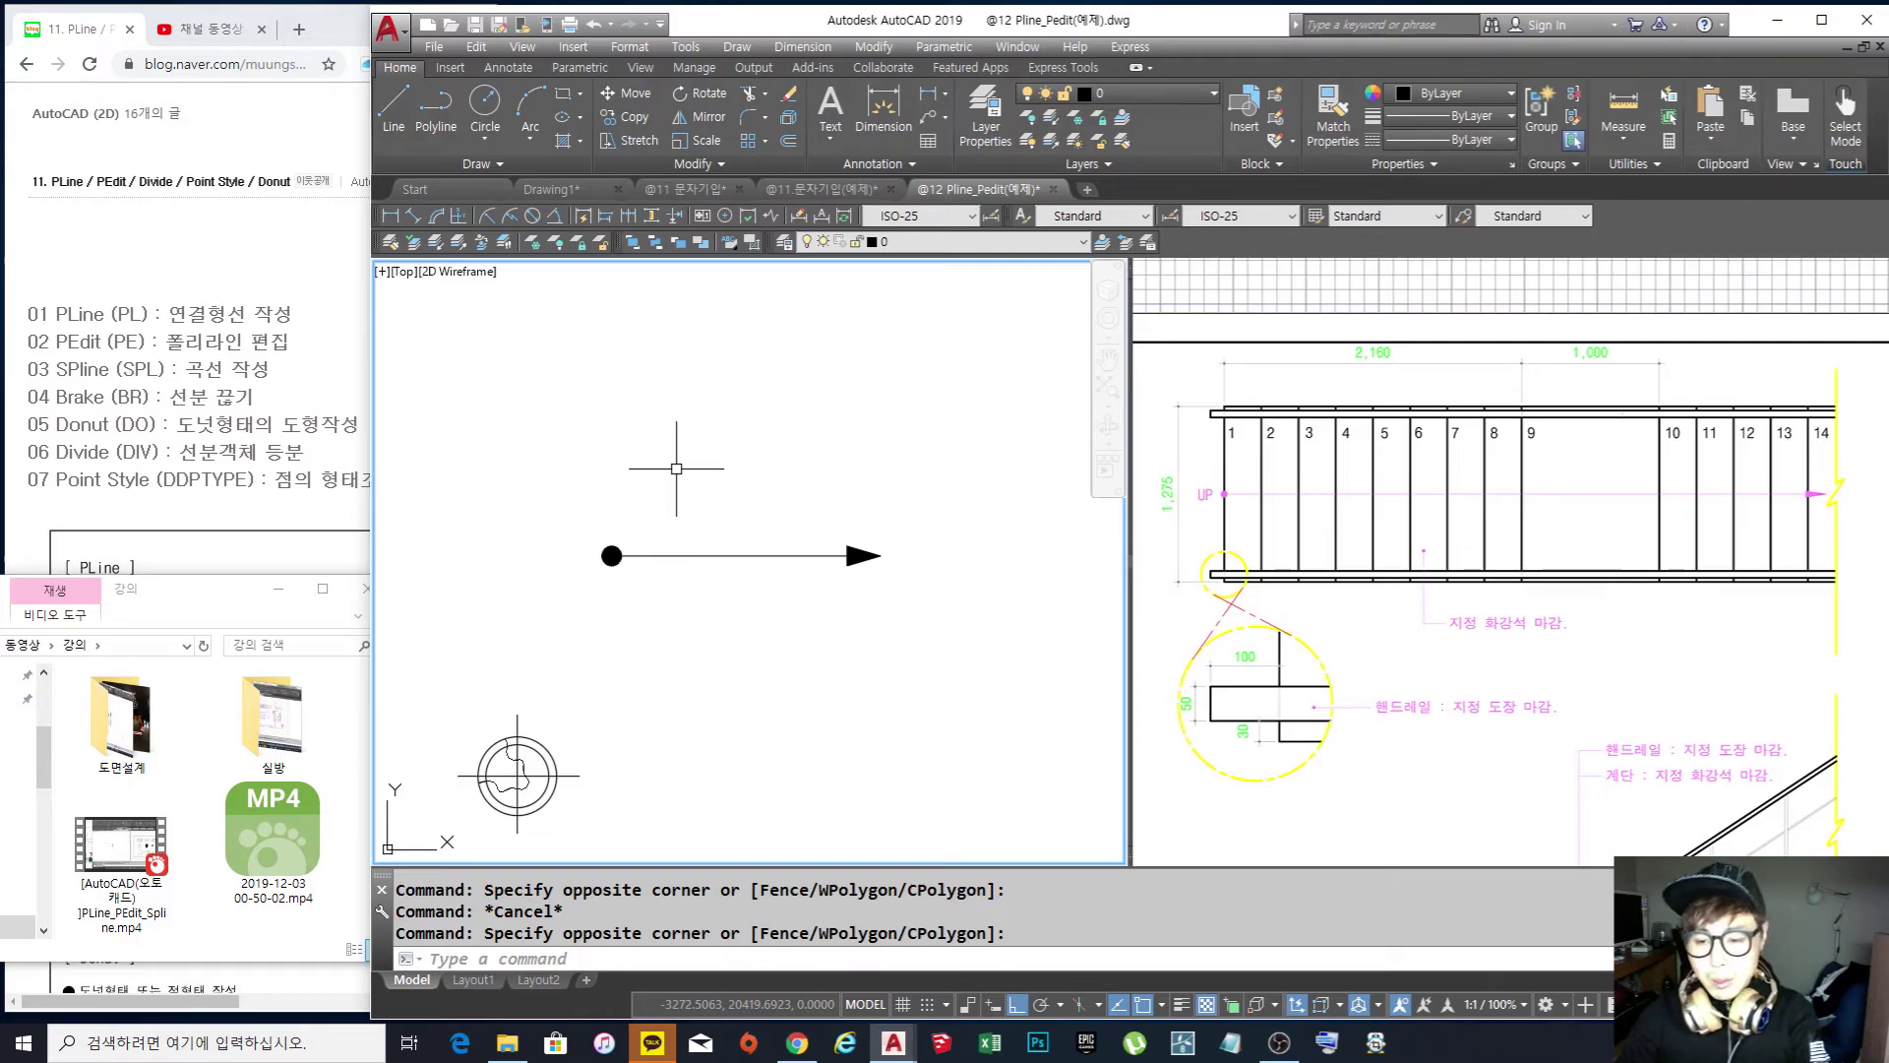
pyautogui.click(1396, 644)
pyautogui.scroll(3, 1427, 595)
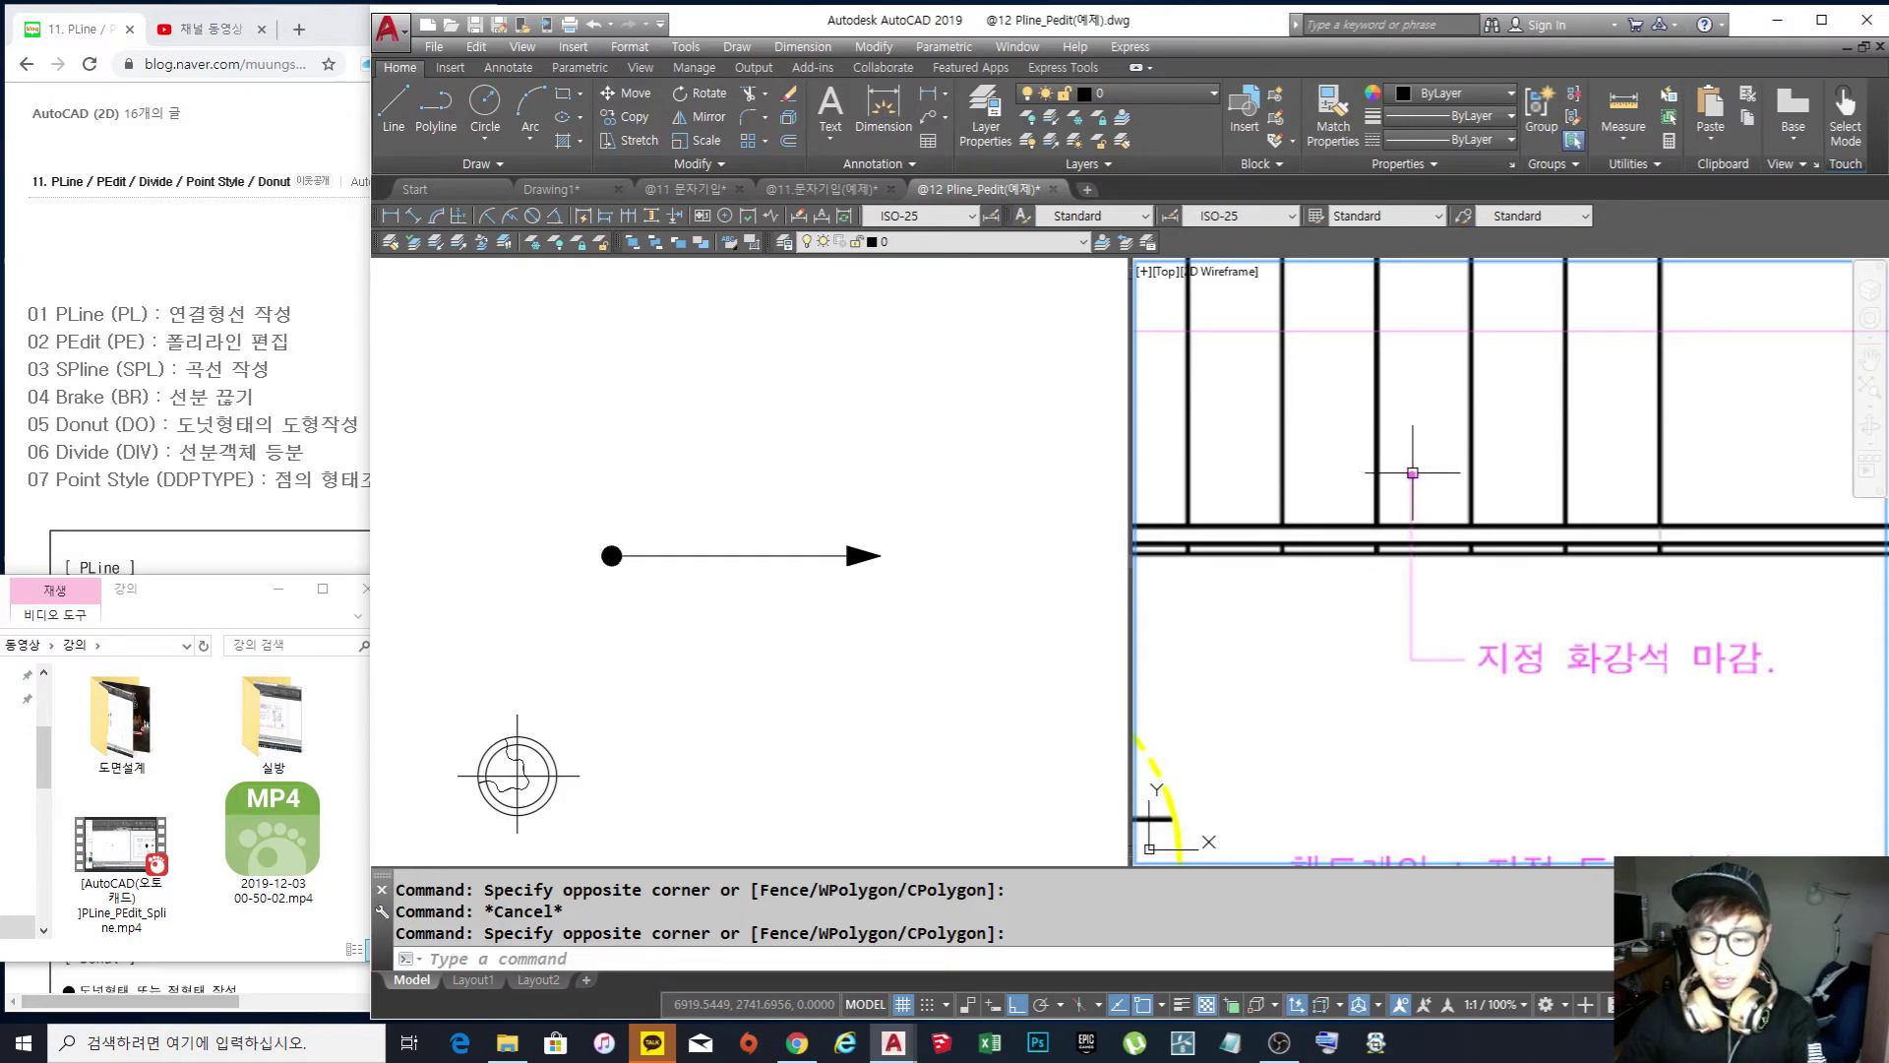
# Draw a quick leader above the arrow, running straight down from its tip with a short horizontal tail to the right and no text
pyautogui.click(872, 454)
pyautogui.scroll(-2, 868, 453)
pyautogui.moveTo(866, 460)
pyautogui.mouseDown(button='middle')
pyautogui.moveTo(794, 569)
pyautogui.moveTo(756, 577)
pyautogui.mouseUp(button='middle')
pyautogui.scroll(2, 772, 555)
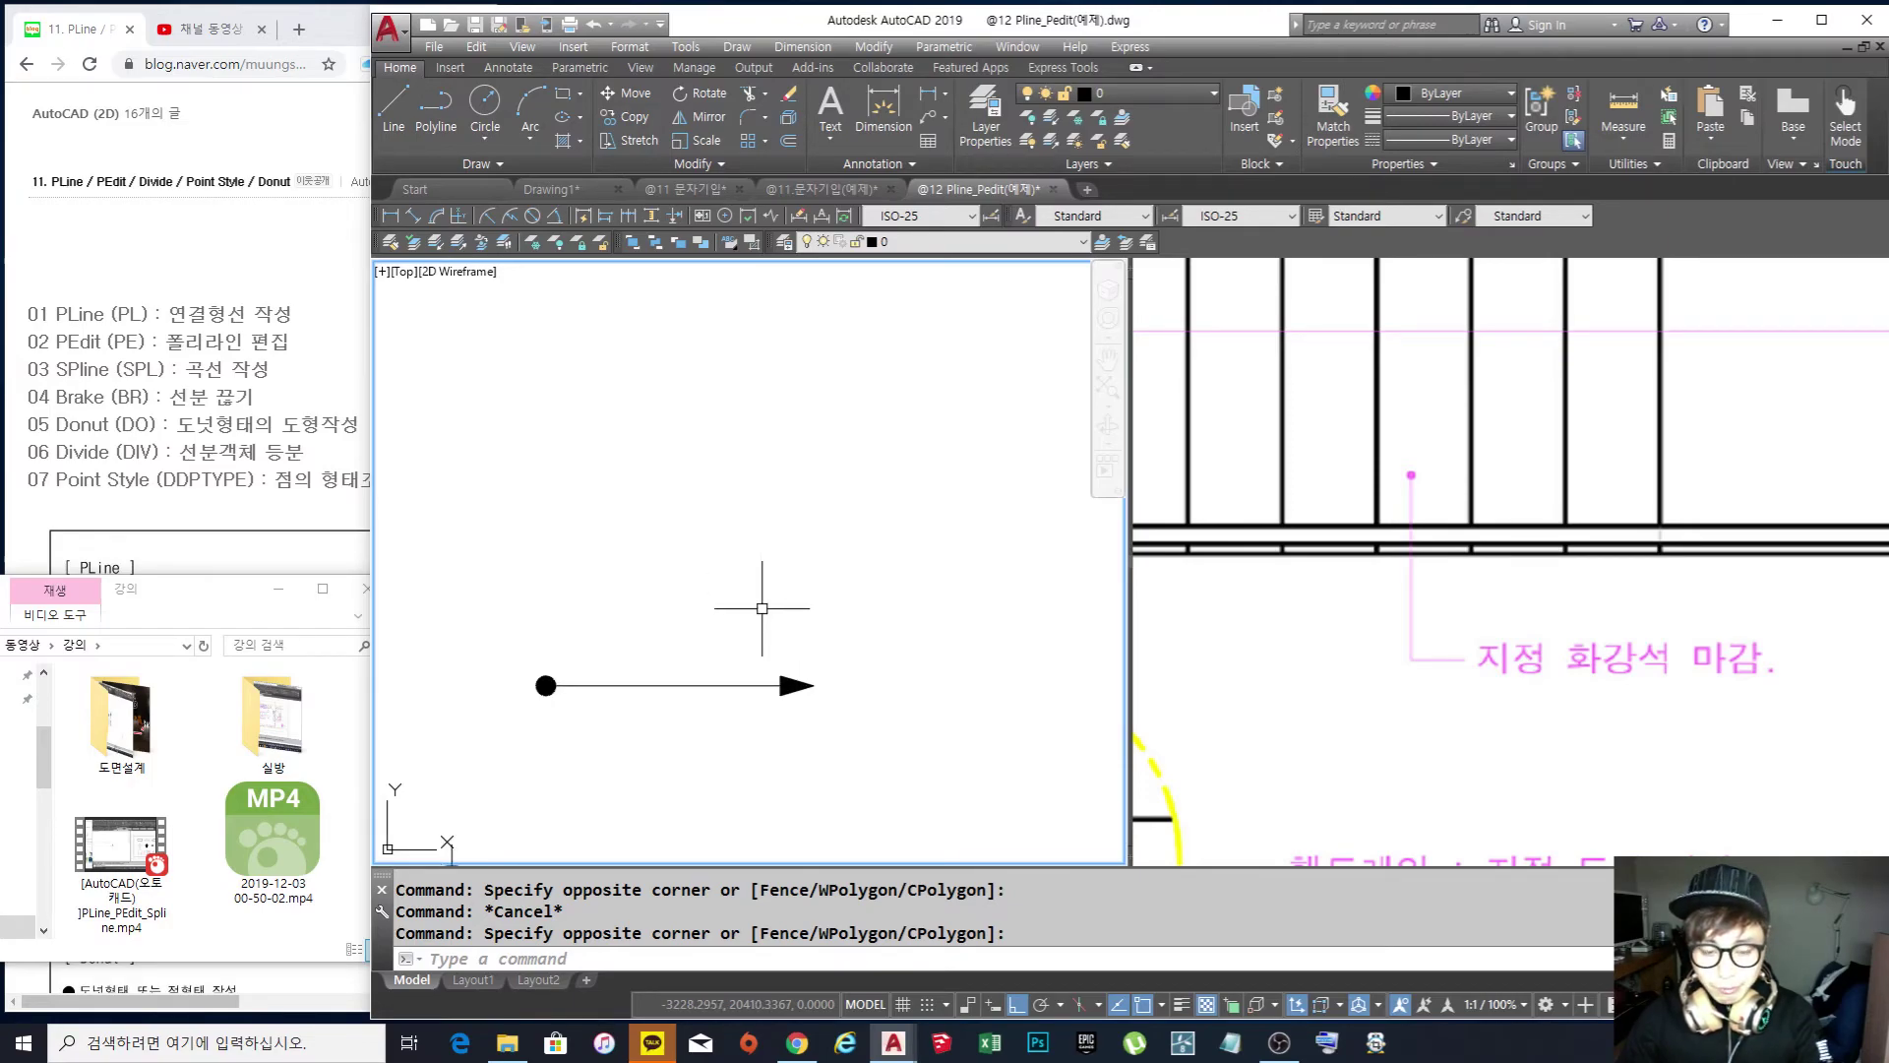
pyautogui.write('le')
pyautogui.press('Return')
pyautogui.click(711, 372)
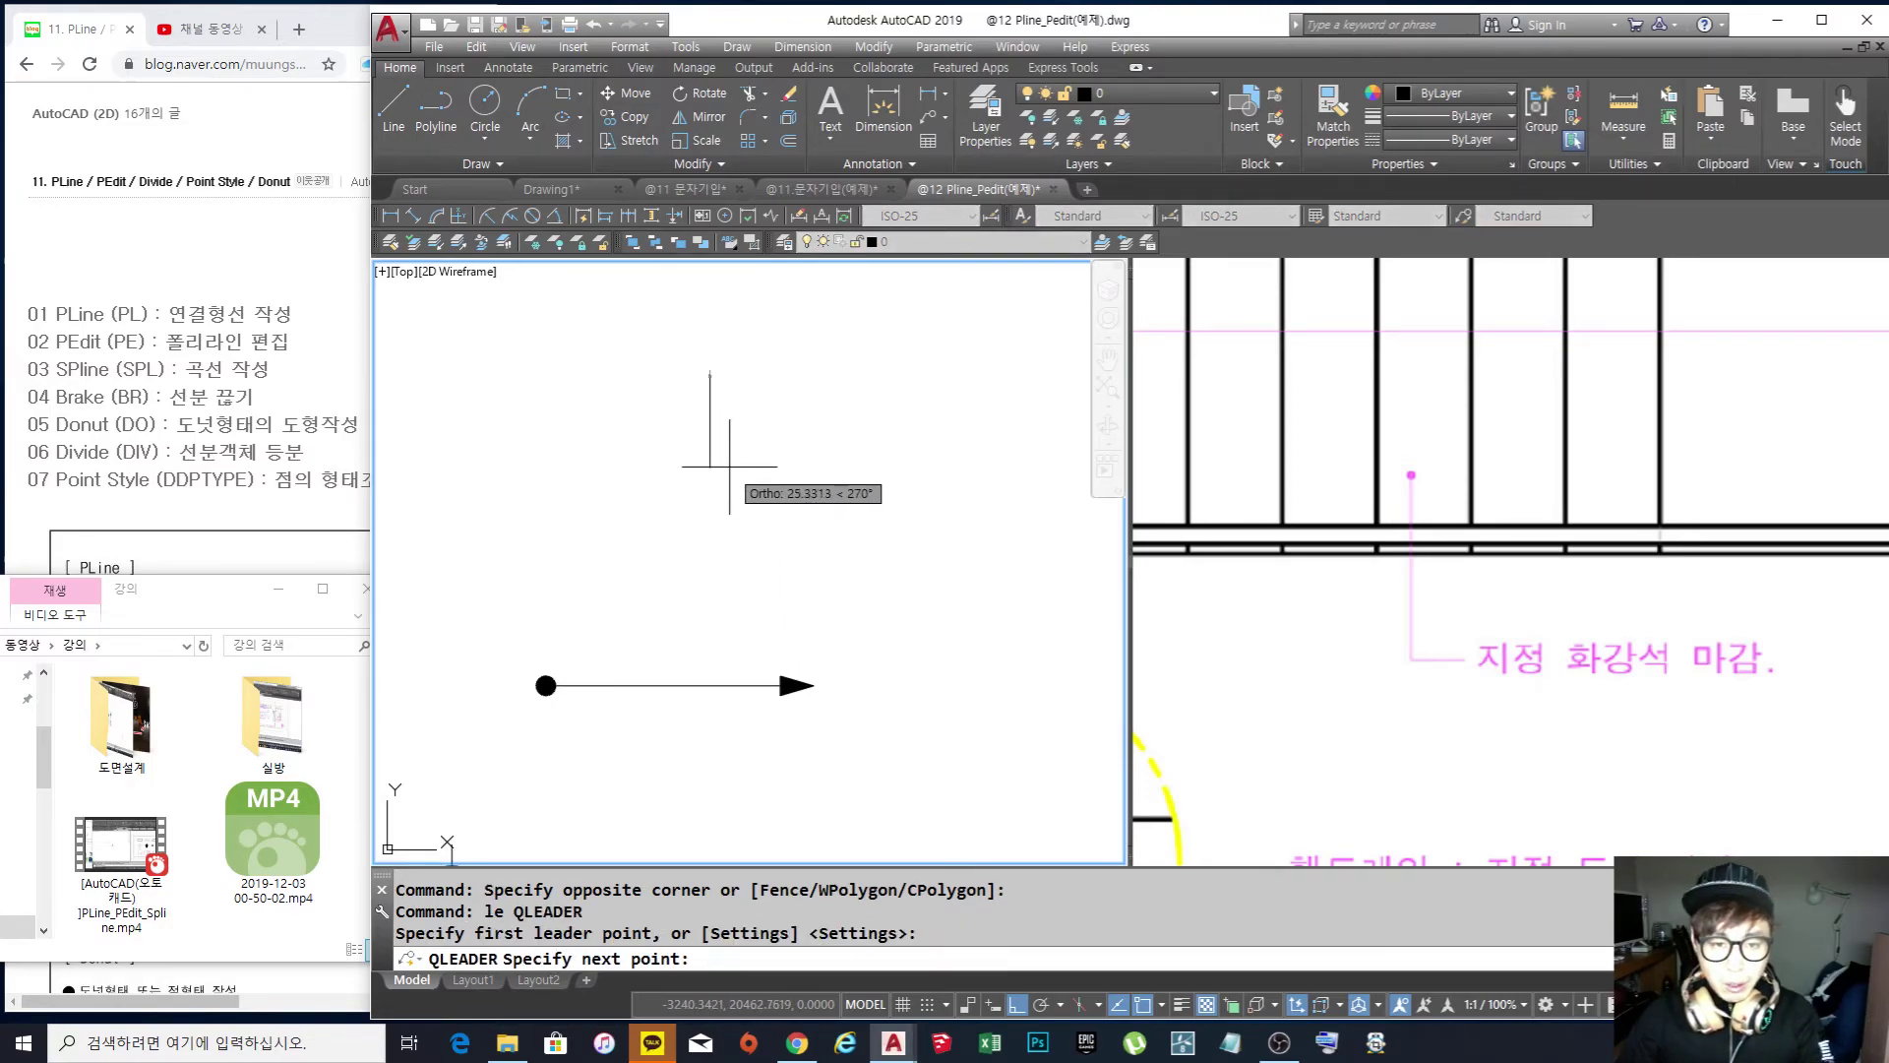
pyautogui.click(706, 573)
pyautogui.click(783, 572)
pyautogui.press('Escape')
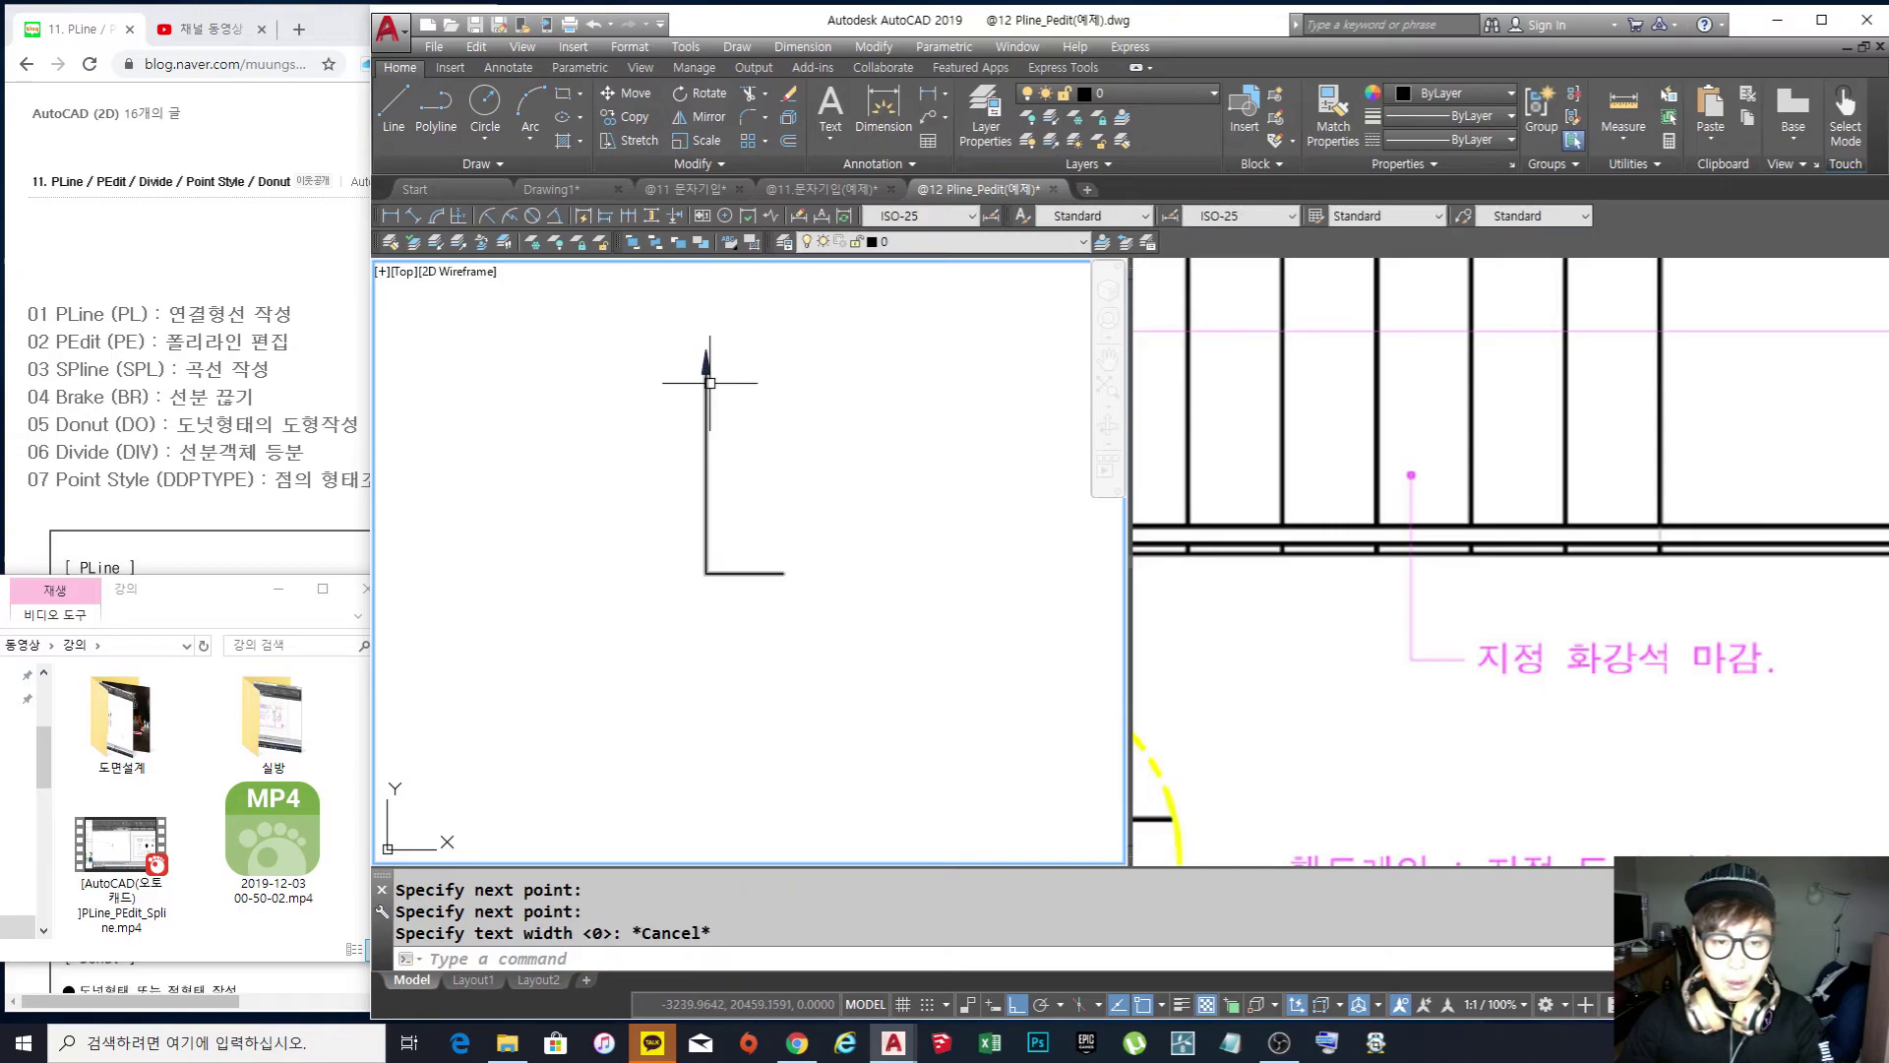
# Change the leader arrowhead of the ISO-25 dimension style to Dot small
pyautogui.write('d')
pyautogui.press('Return')
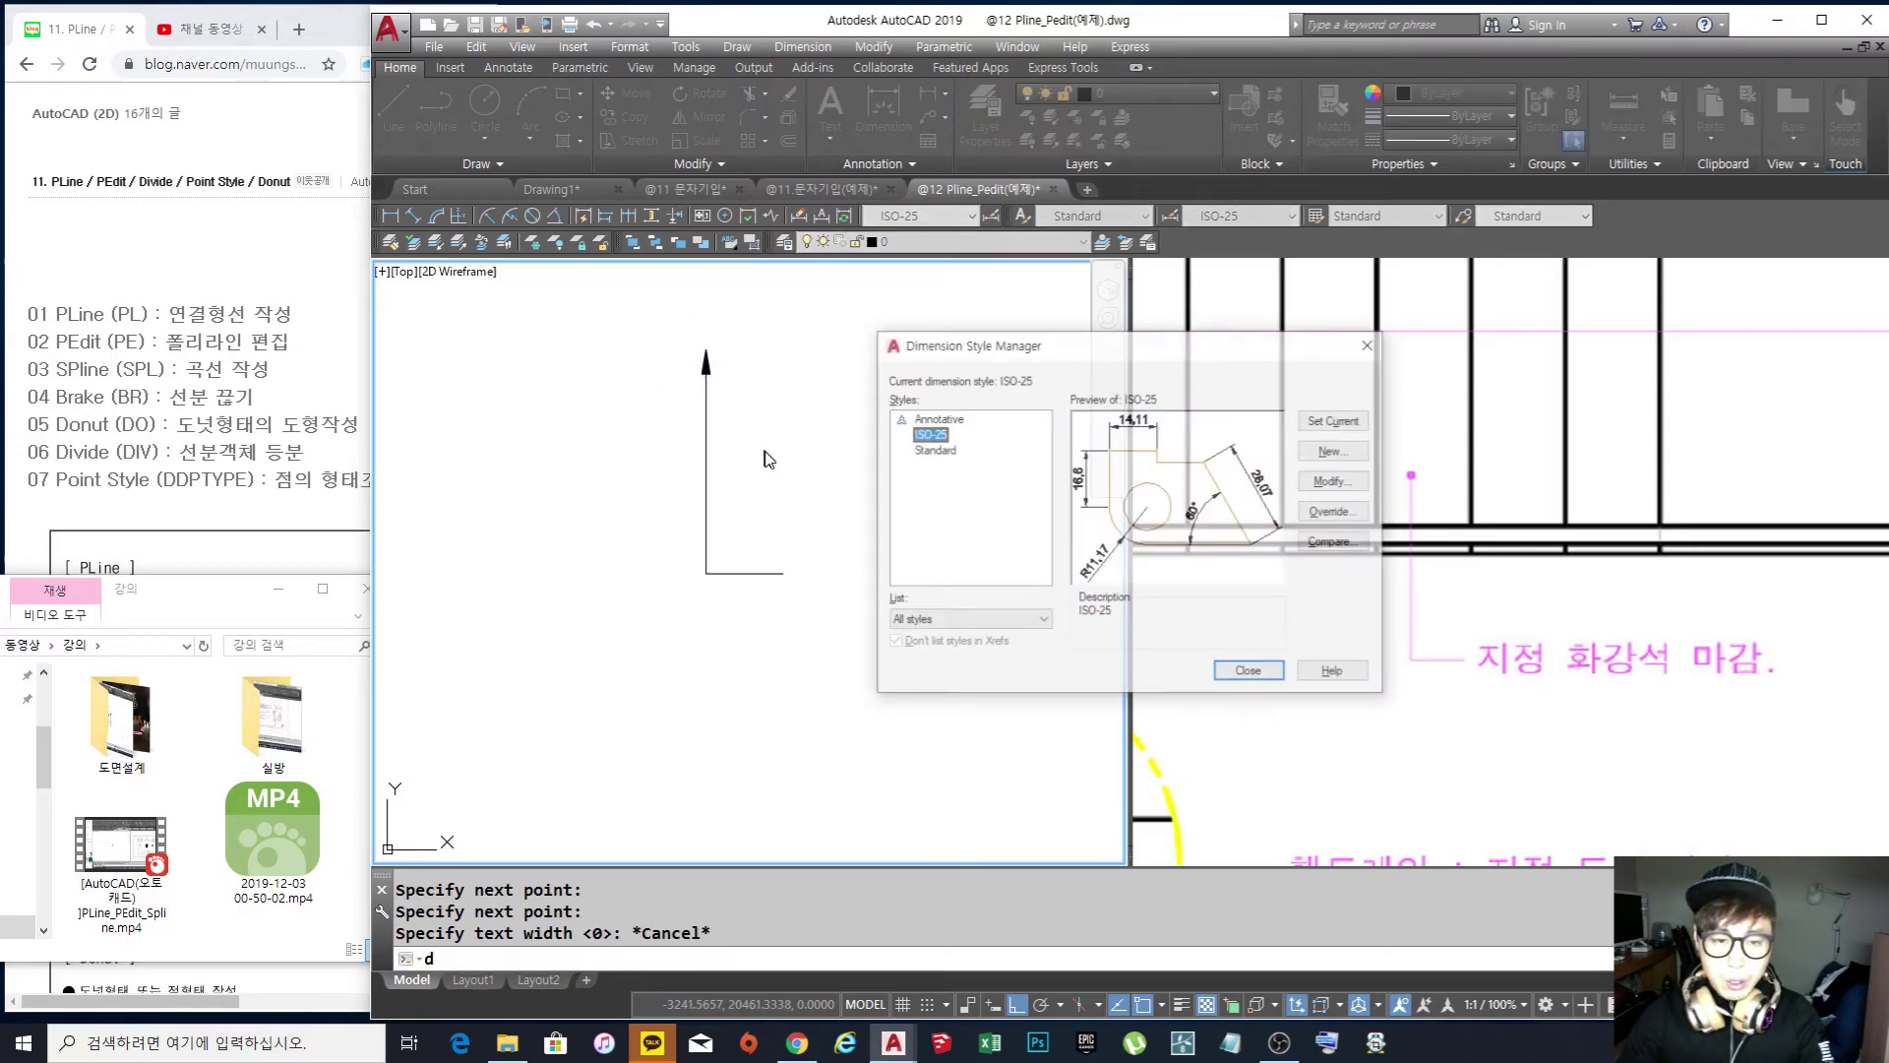
pyautogui.click(1350, 483)
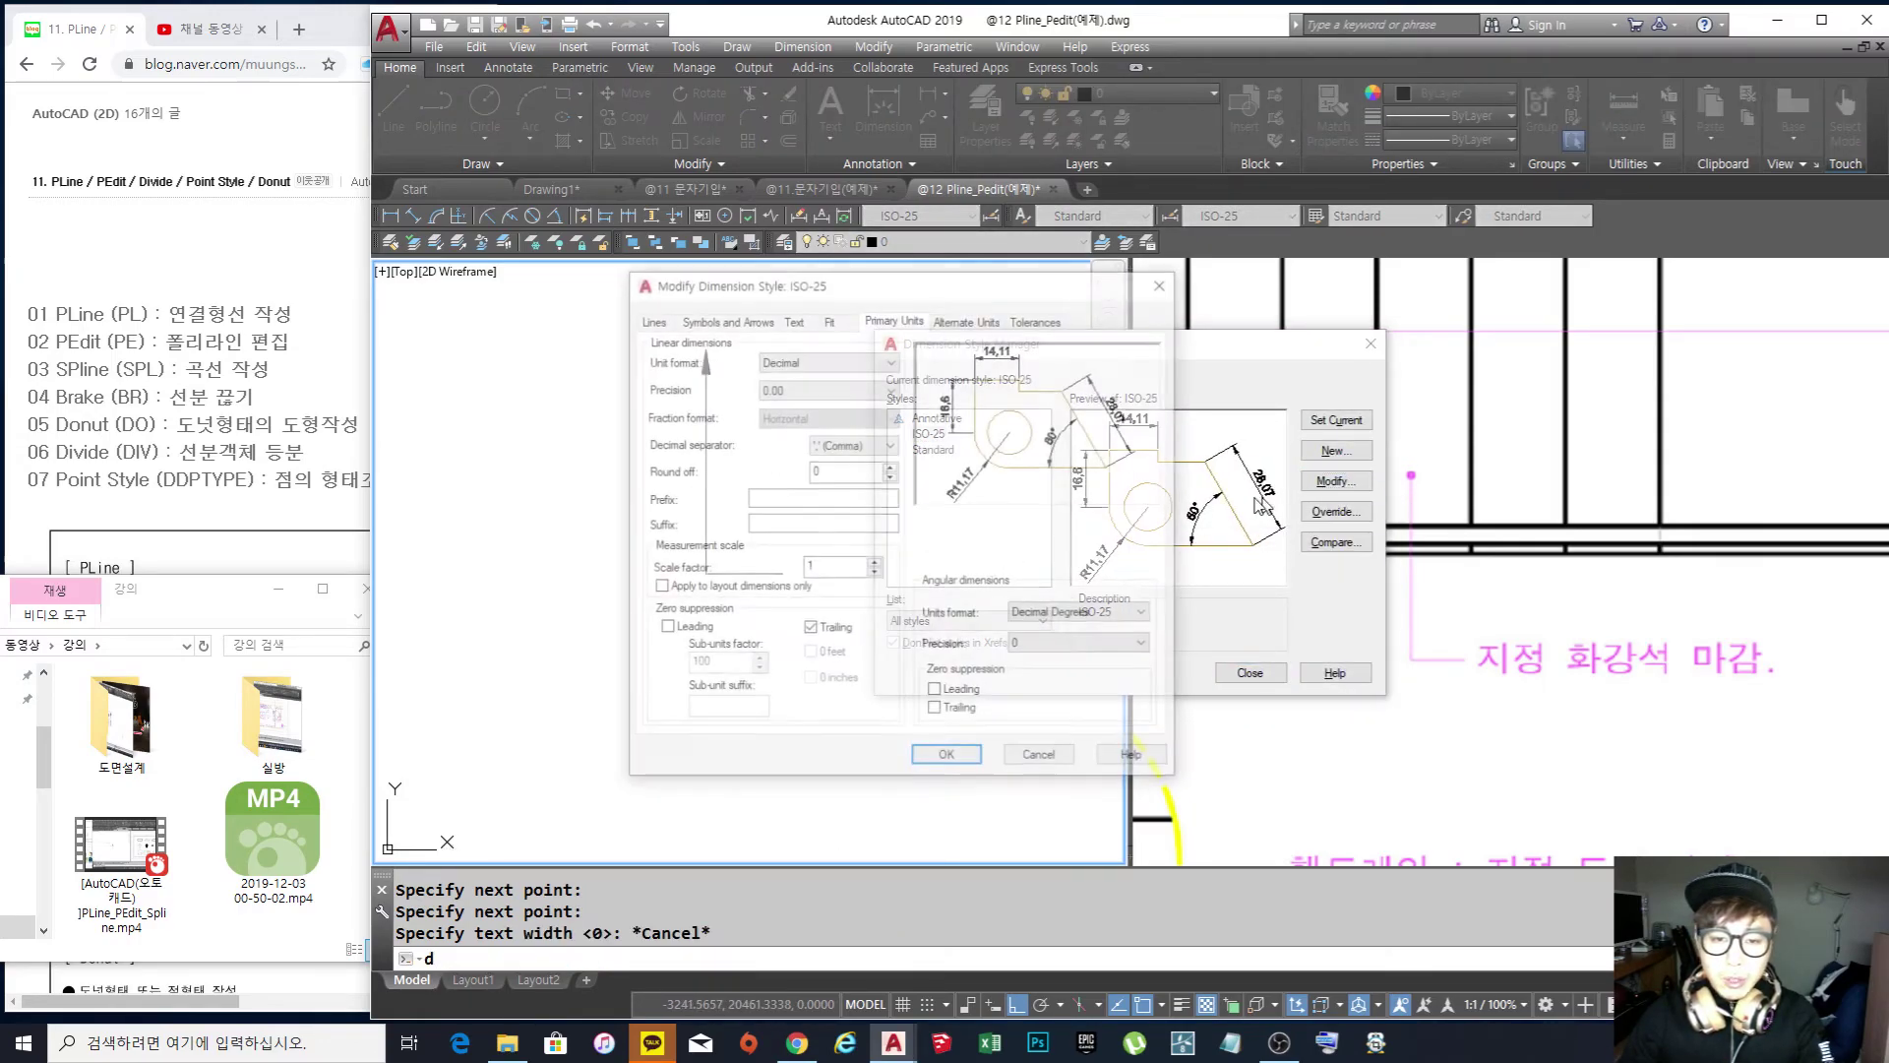
pyautogui.click(728, 318)
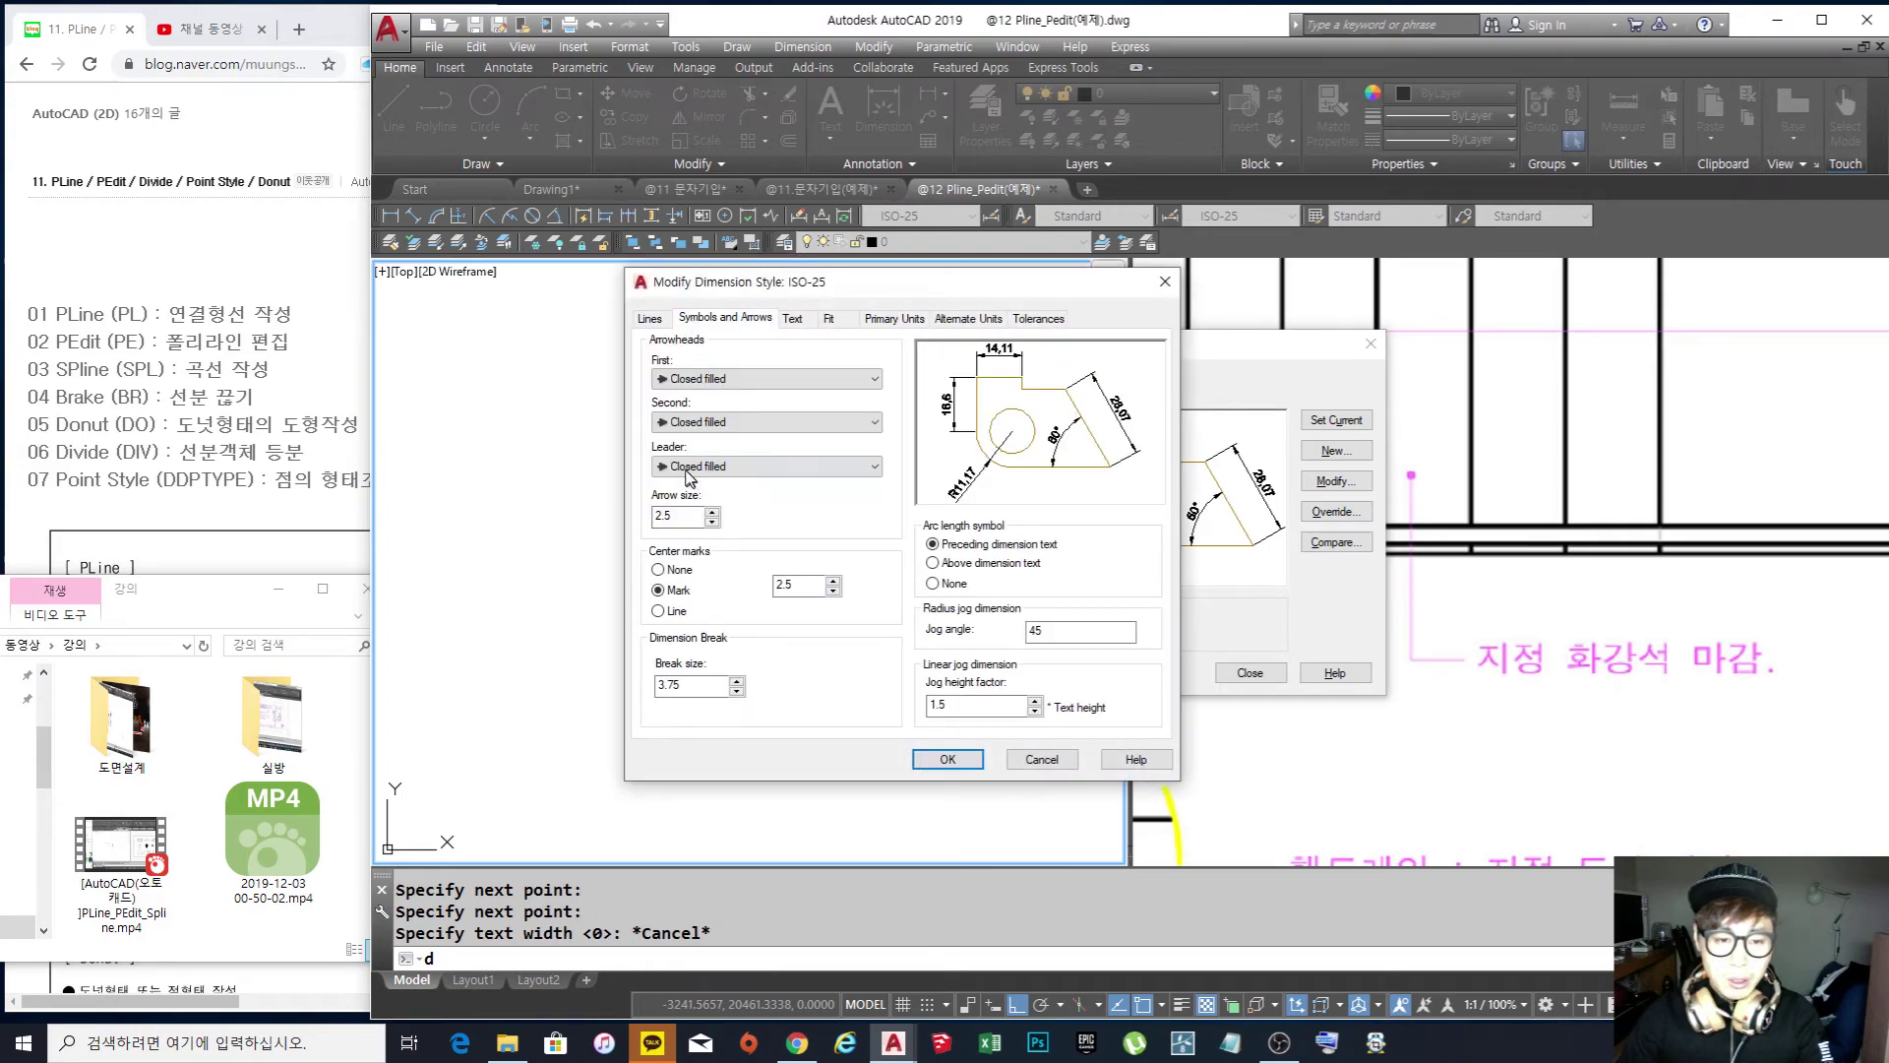
pyautogui.click(687, 471)
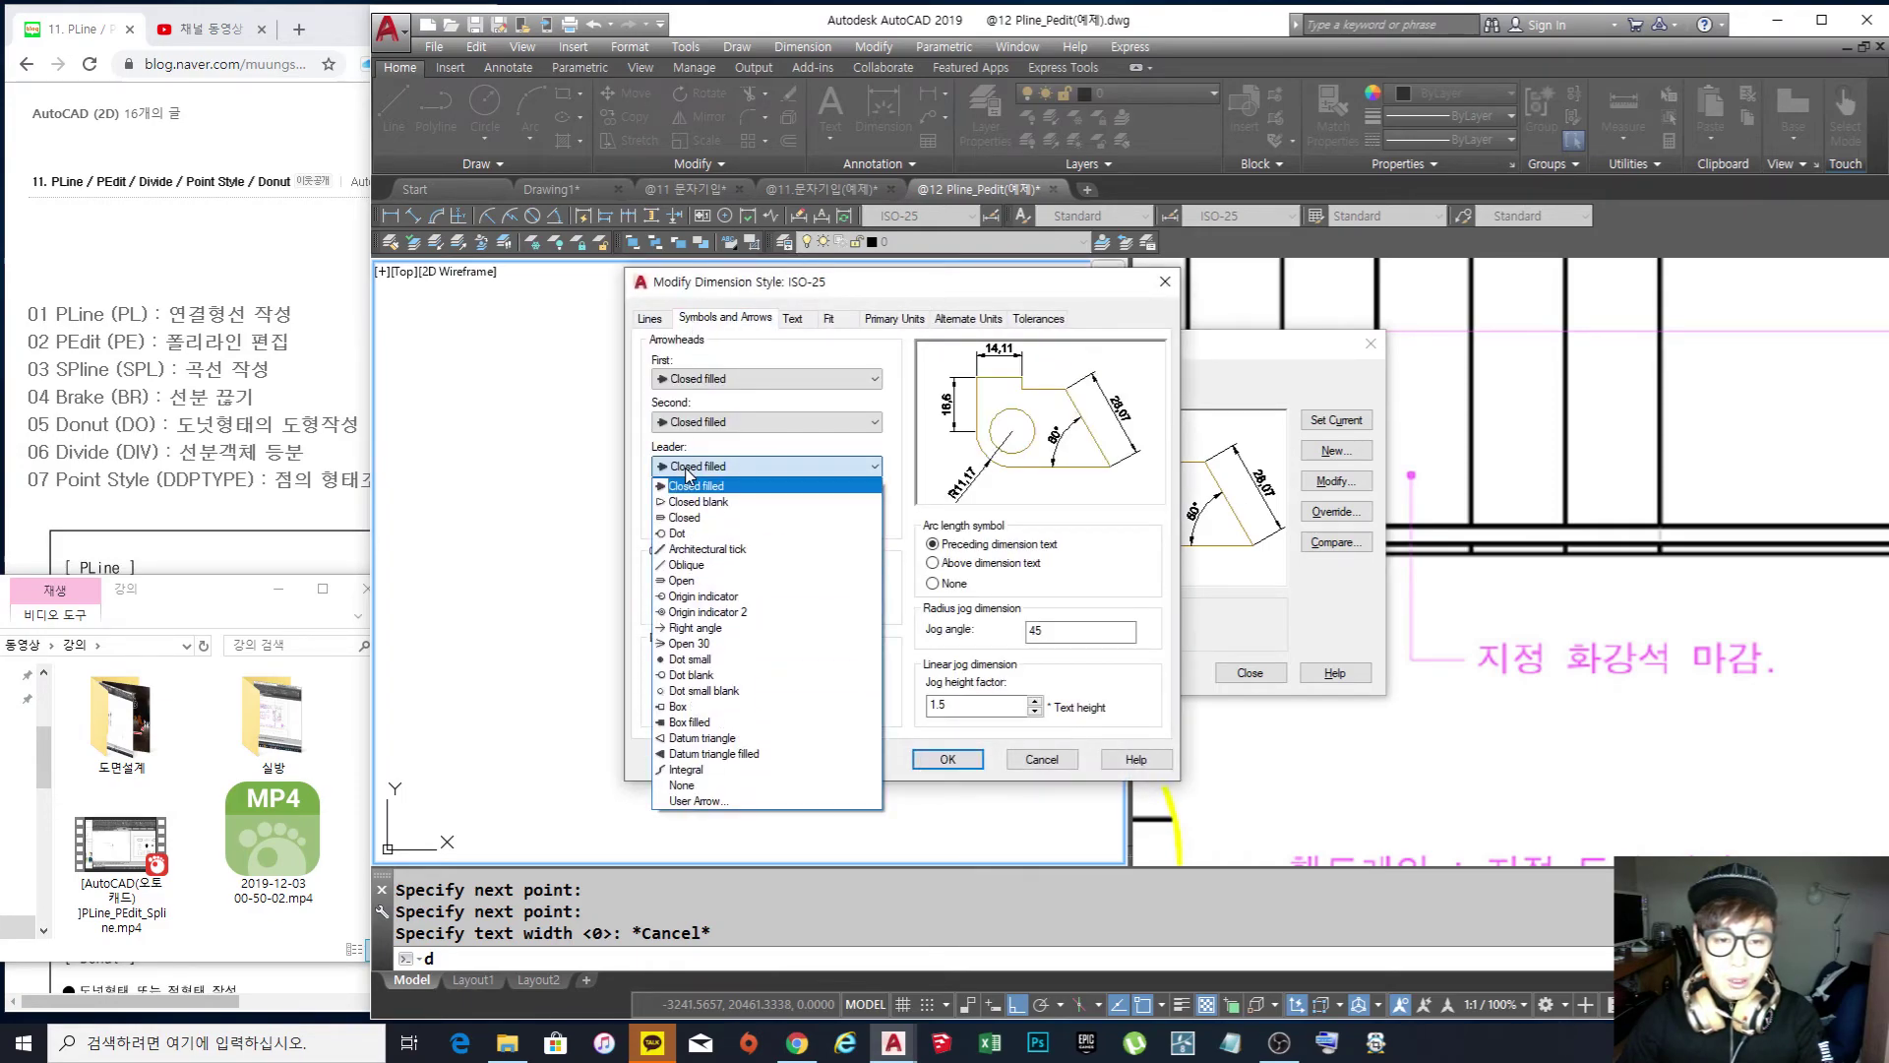
pyautogui.click(692, 659)
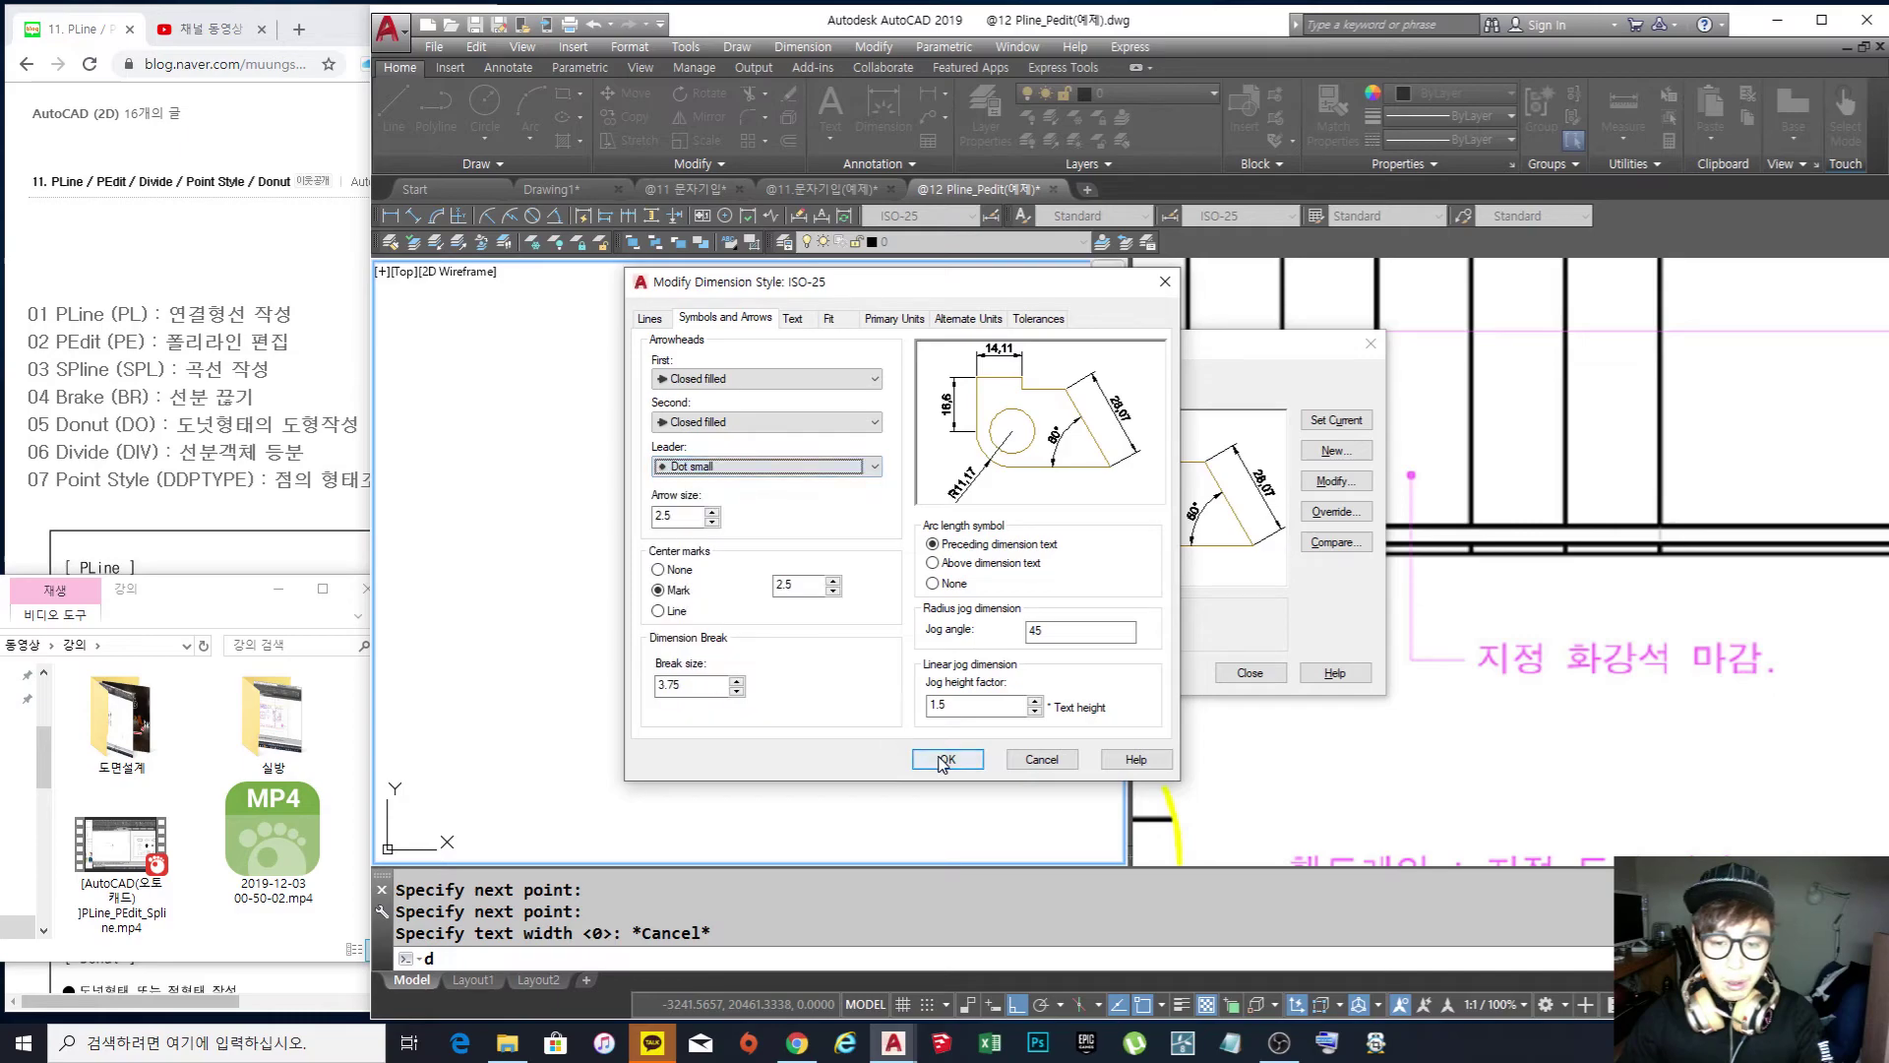
pyautogui.click(947, 758)
pyautogui.click(1249, 672)
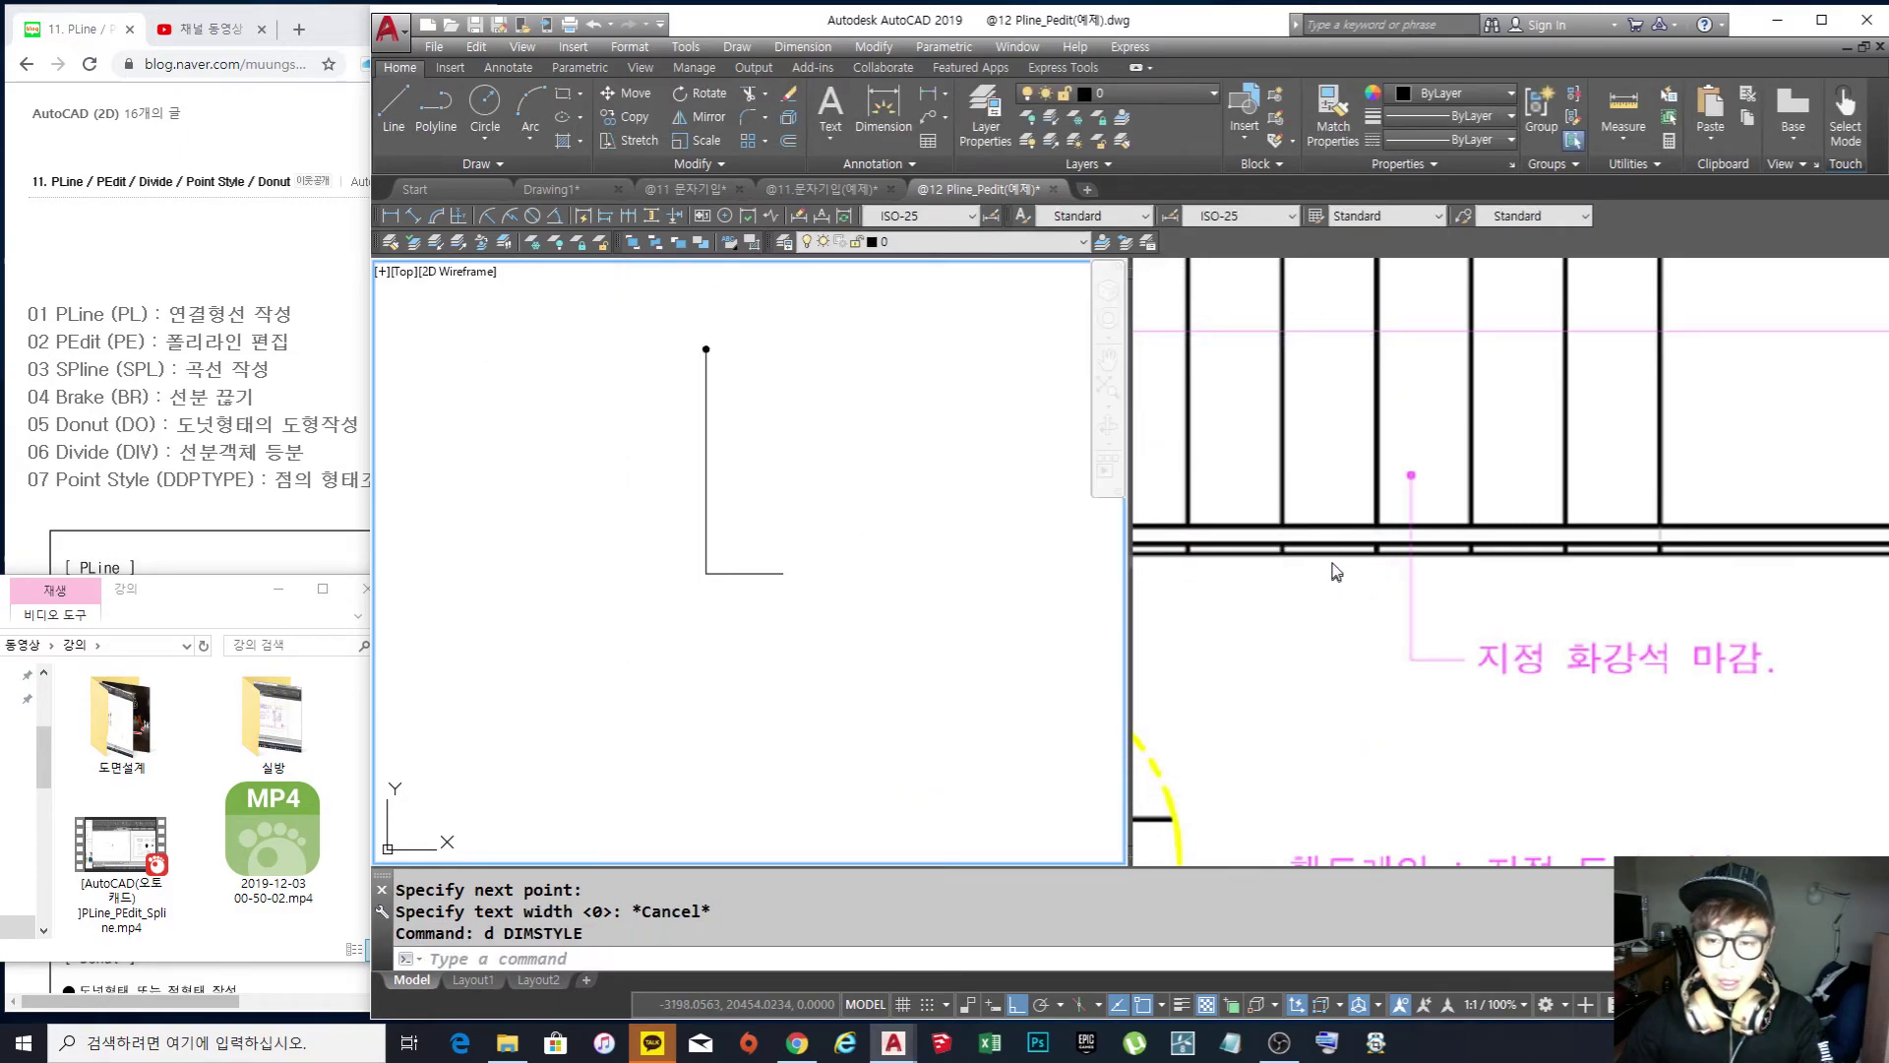
# Compare the leader's dot end with the material note leaders in the stair plan and stair section
pyautogui.click(822, 489)
pyautogui.click(939, 561)
pyautogui.press('Escape')
pyautogui.scroll(-5, 938, 557)
pyautogui.moveTo(938, 557); pyautogui.dragTo(820, 512, button='middle')
pyautogui.scroll(4, 781, 513)
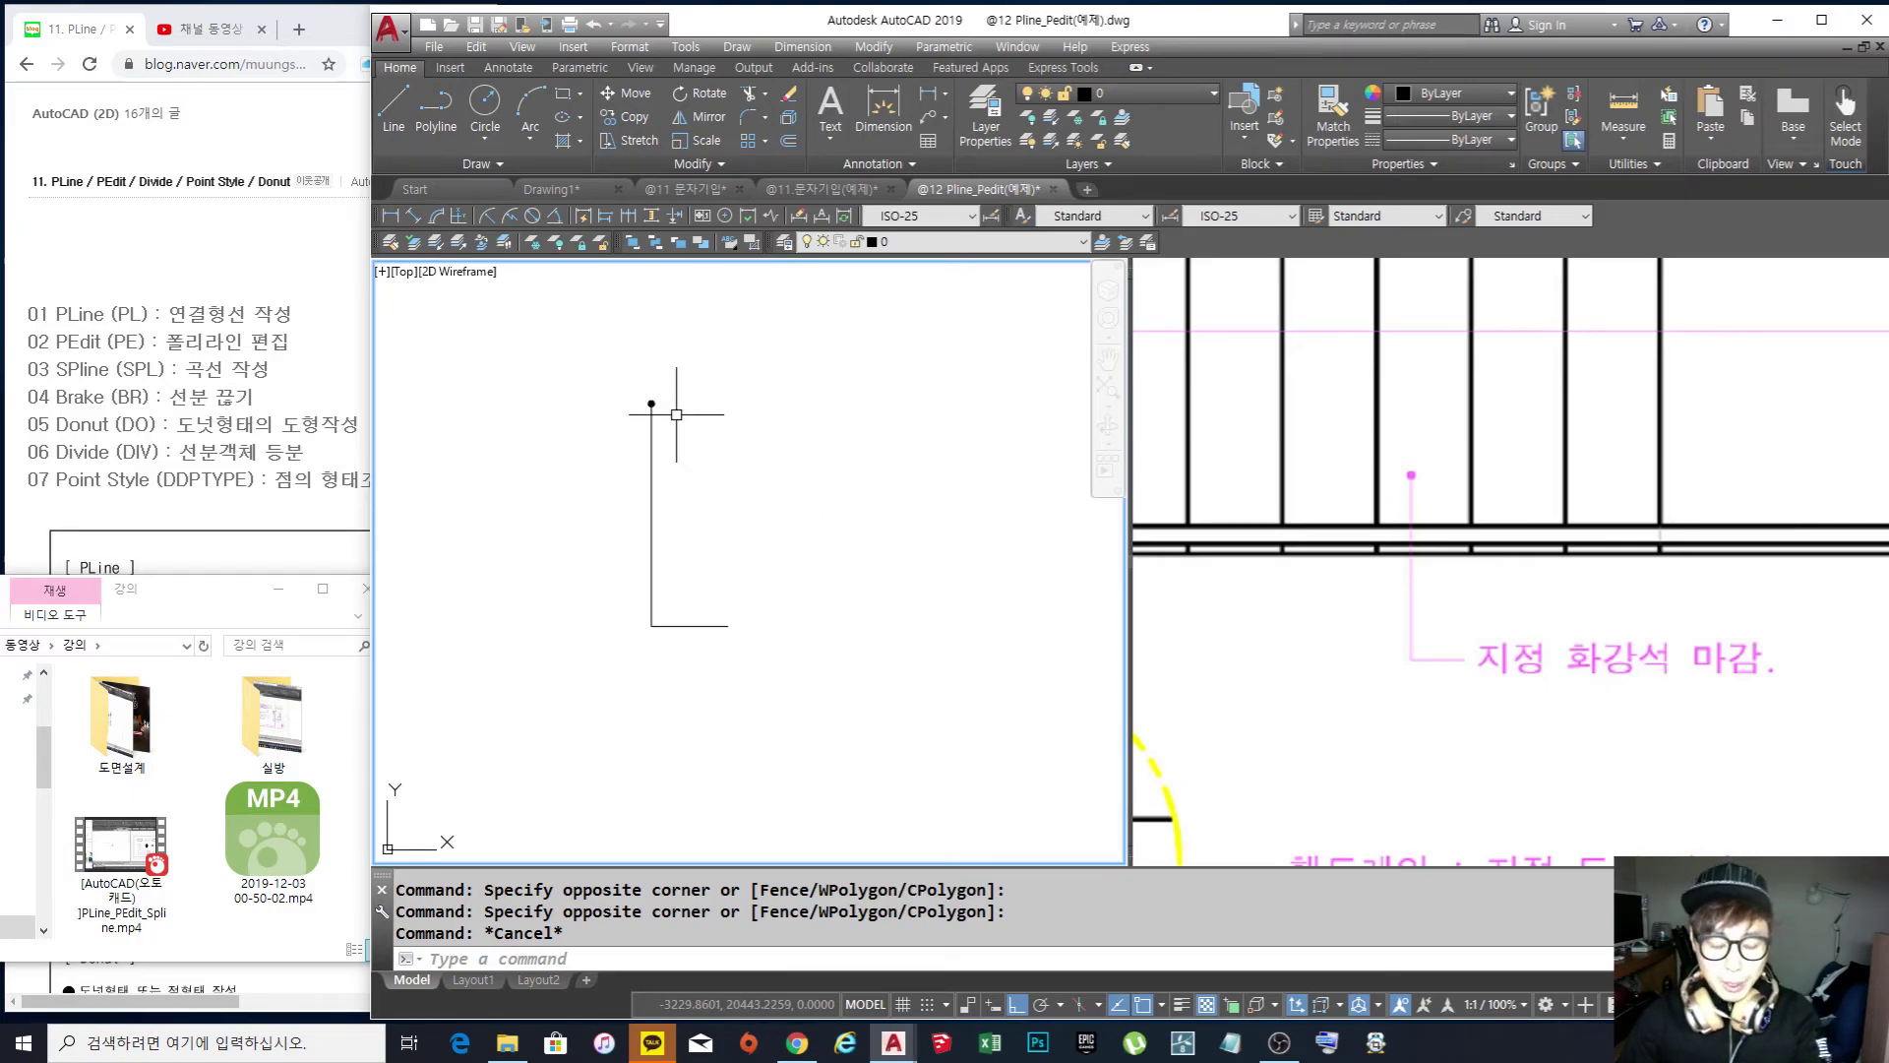
pyautogui.press('Escape')
pyautogui.press('Escape')
pyautogui.scroll(-4, 676, 414)
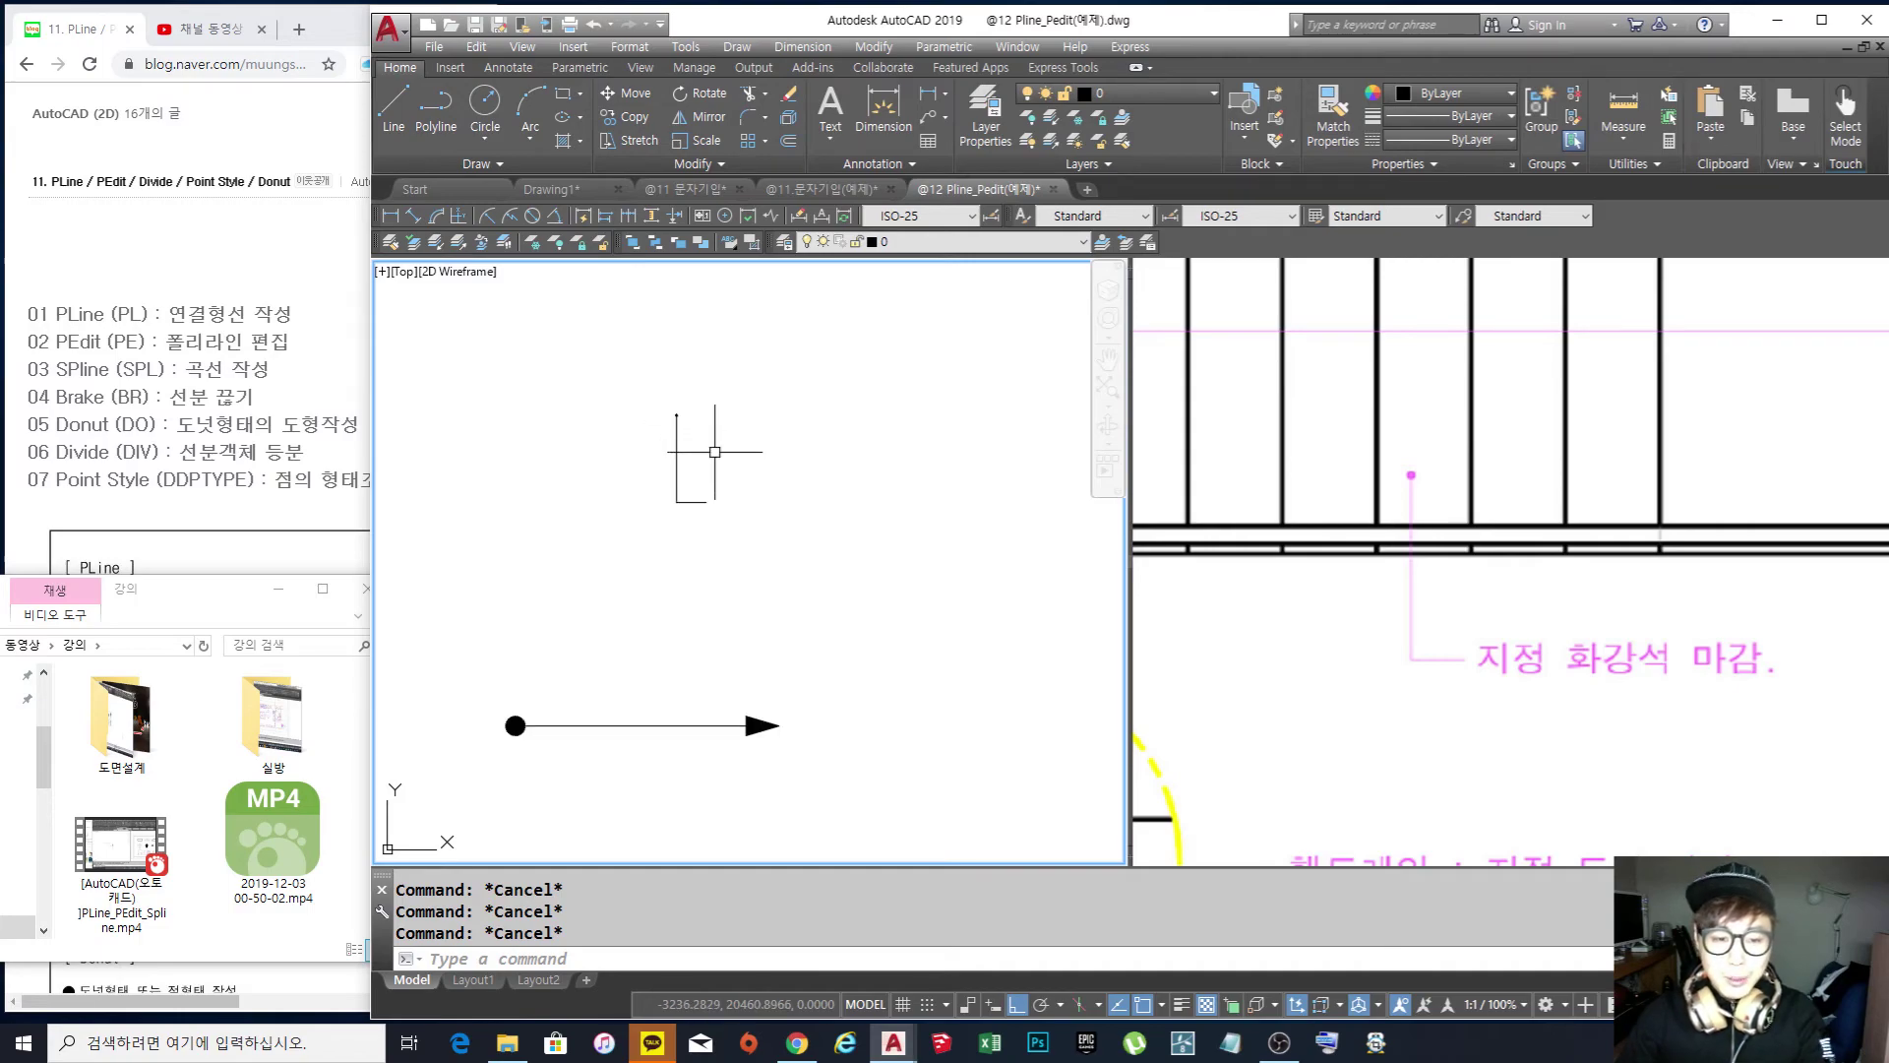
pyautogui.scroll(2, 682, 429)
pyautogui.scroll(-3, 695, 441)
pyautogui.click(1545, 683)
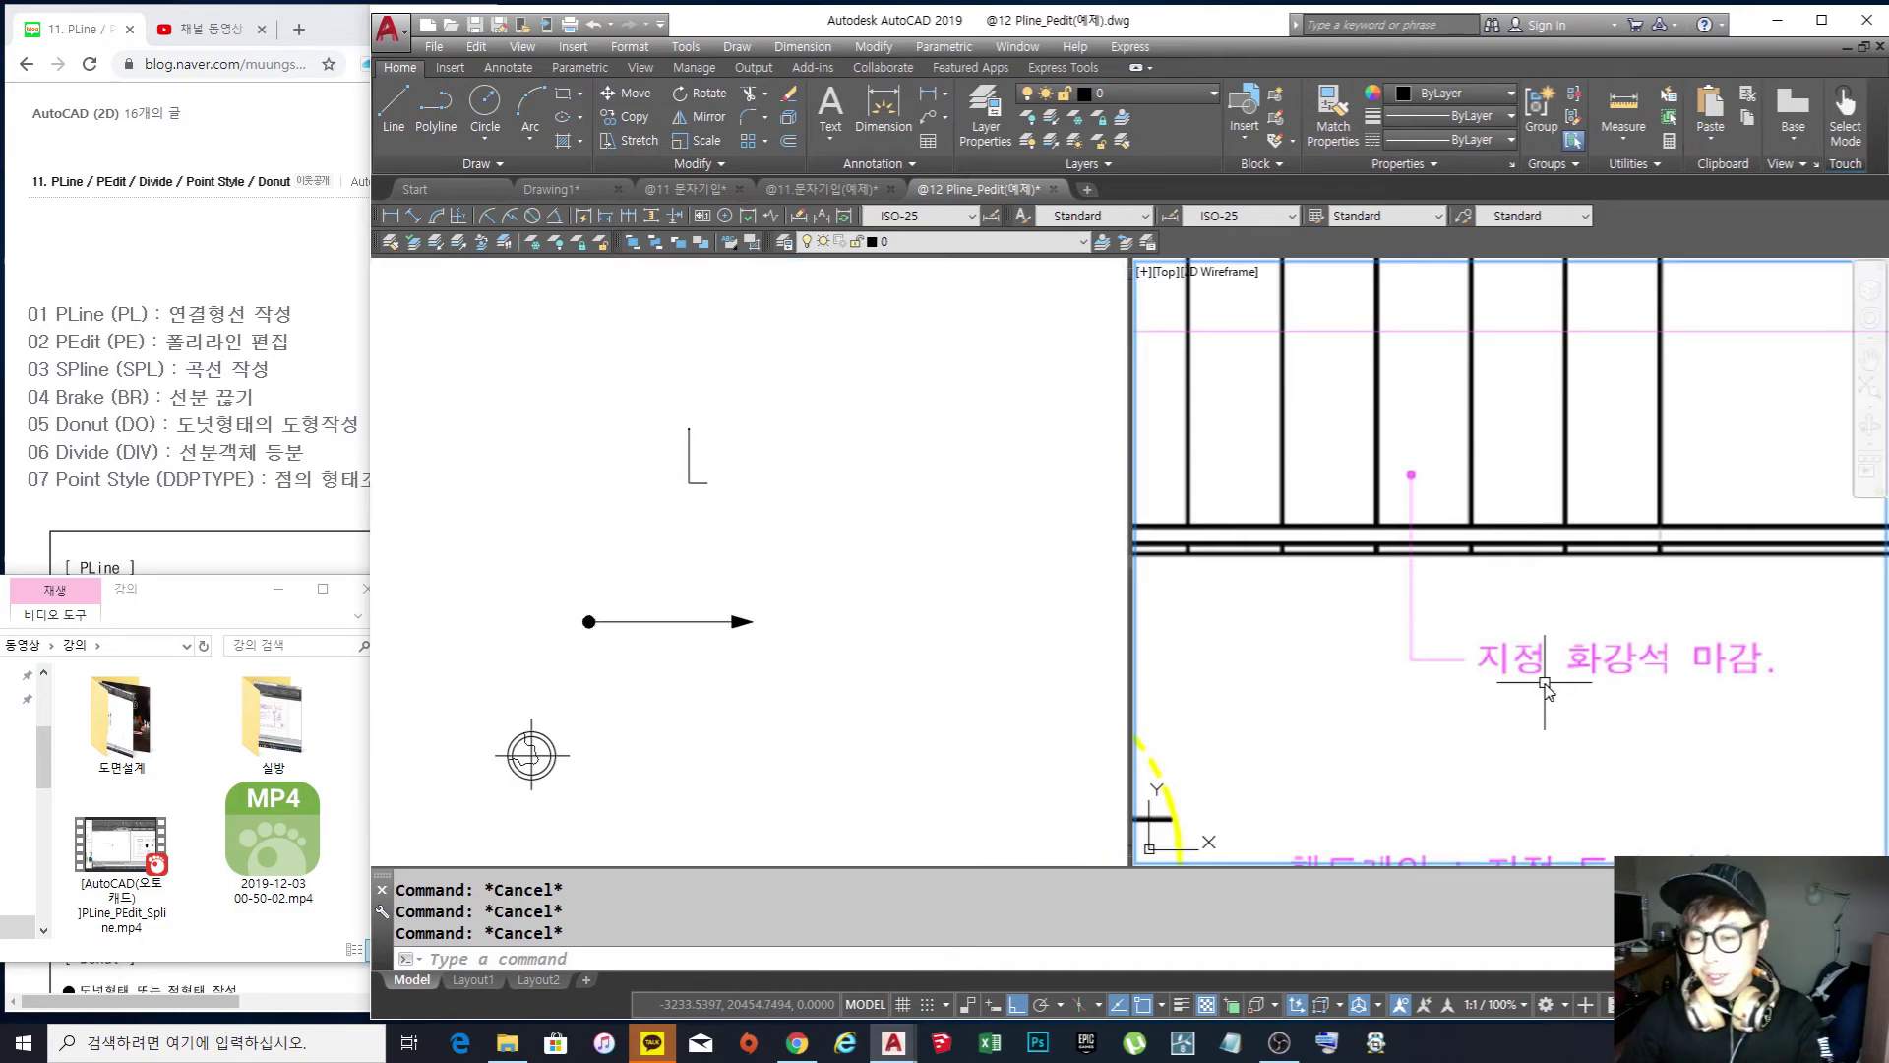
pyautogui.scroll(-5, 1477, 556)
pyautogui.moveTo(1513, 601)
pyautogui.mouseDown(button='middle')
pyautogui.moveTo(1481, 565)
pyautogui.moveTo(1494, 612)
pyautogui.moveTo(1480, 558)
pyautogui.mouseUp(button='middle')
pyautogui.scroll(2, 1596, 594)
pyautogui.moveTo(1586, 614)
pyautogui.mouseDown(button='middle')
pyautogui.moveTo(1520, 602)
pyautogui.moveTo(1405, 648)
pyautogui.moveTo(1363, 714)
pyautogui.mouseUp(button='middle')
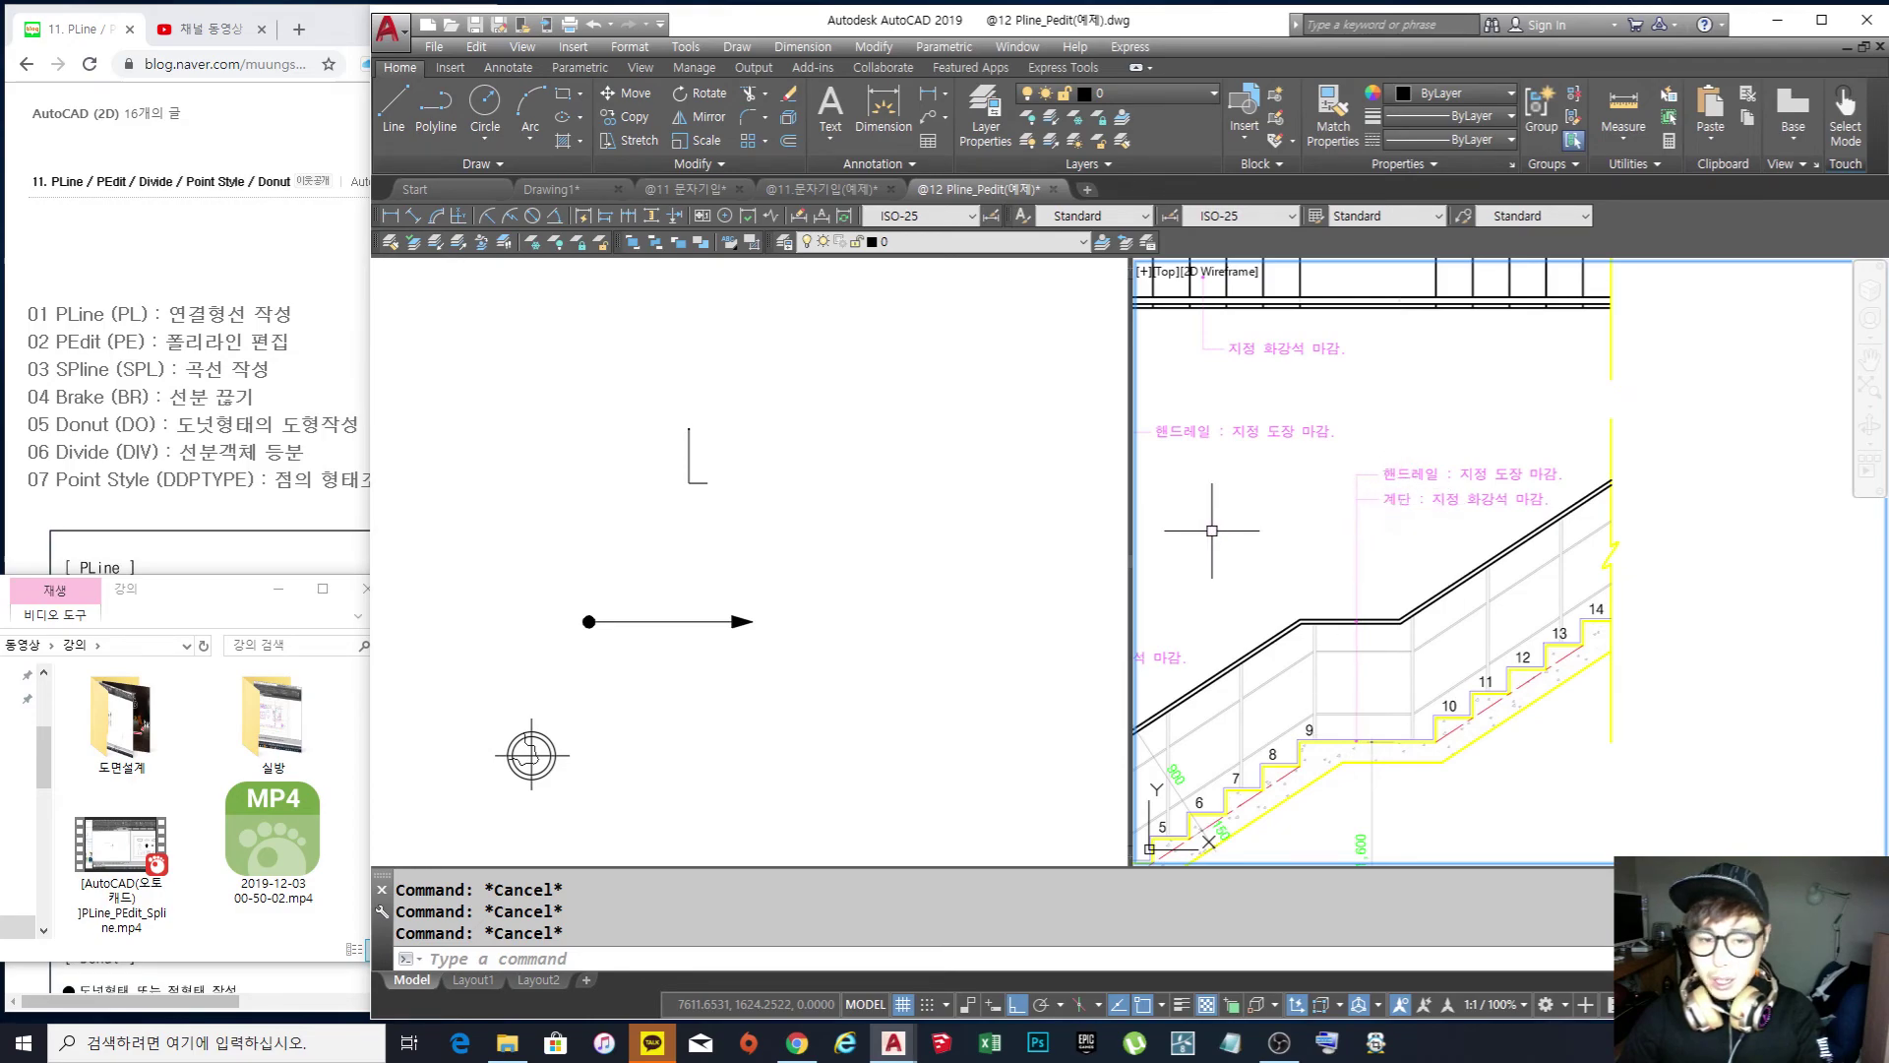
pyautogui.click(886, 528)
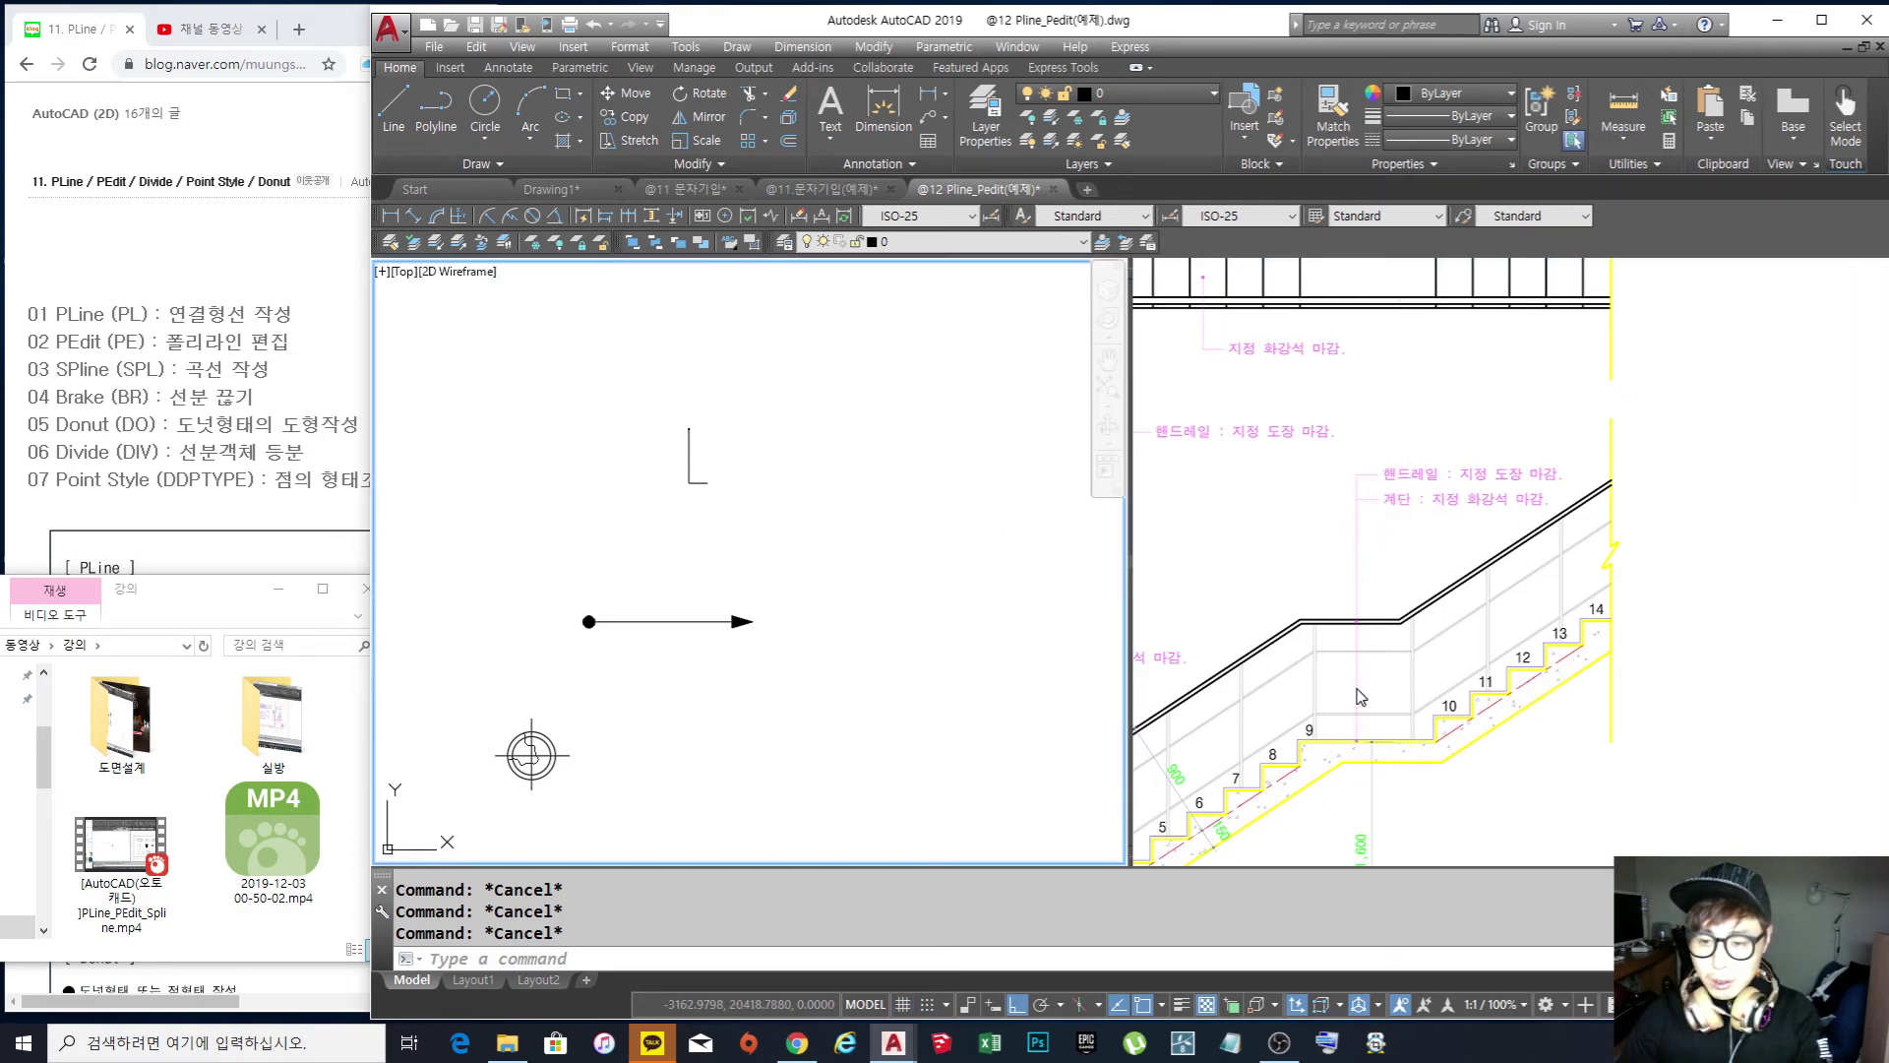
# Erase the practice leader above the arrow
pyautogui.click(839, 551)
pyautogui.moveTo(849, 541); pyautogui.dragTo(817, 559, button='middle')
pyautogui.scroll(2, 805, 562)
pyautogui.scroll(4, 611, 411)
pyautogui.moveTo(630, 471)
pyautogui.mouseDown(button='middle')
pyautogui.moveTo(658, 515)
pyautogui.moveTo(838, 581)
pyautogui.mouseUp(button='middle')
pyautogui.write('e')
pyautogui.press('space')
pyautogui.click(809, 721)
pyautogui.click(595, 437)
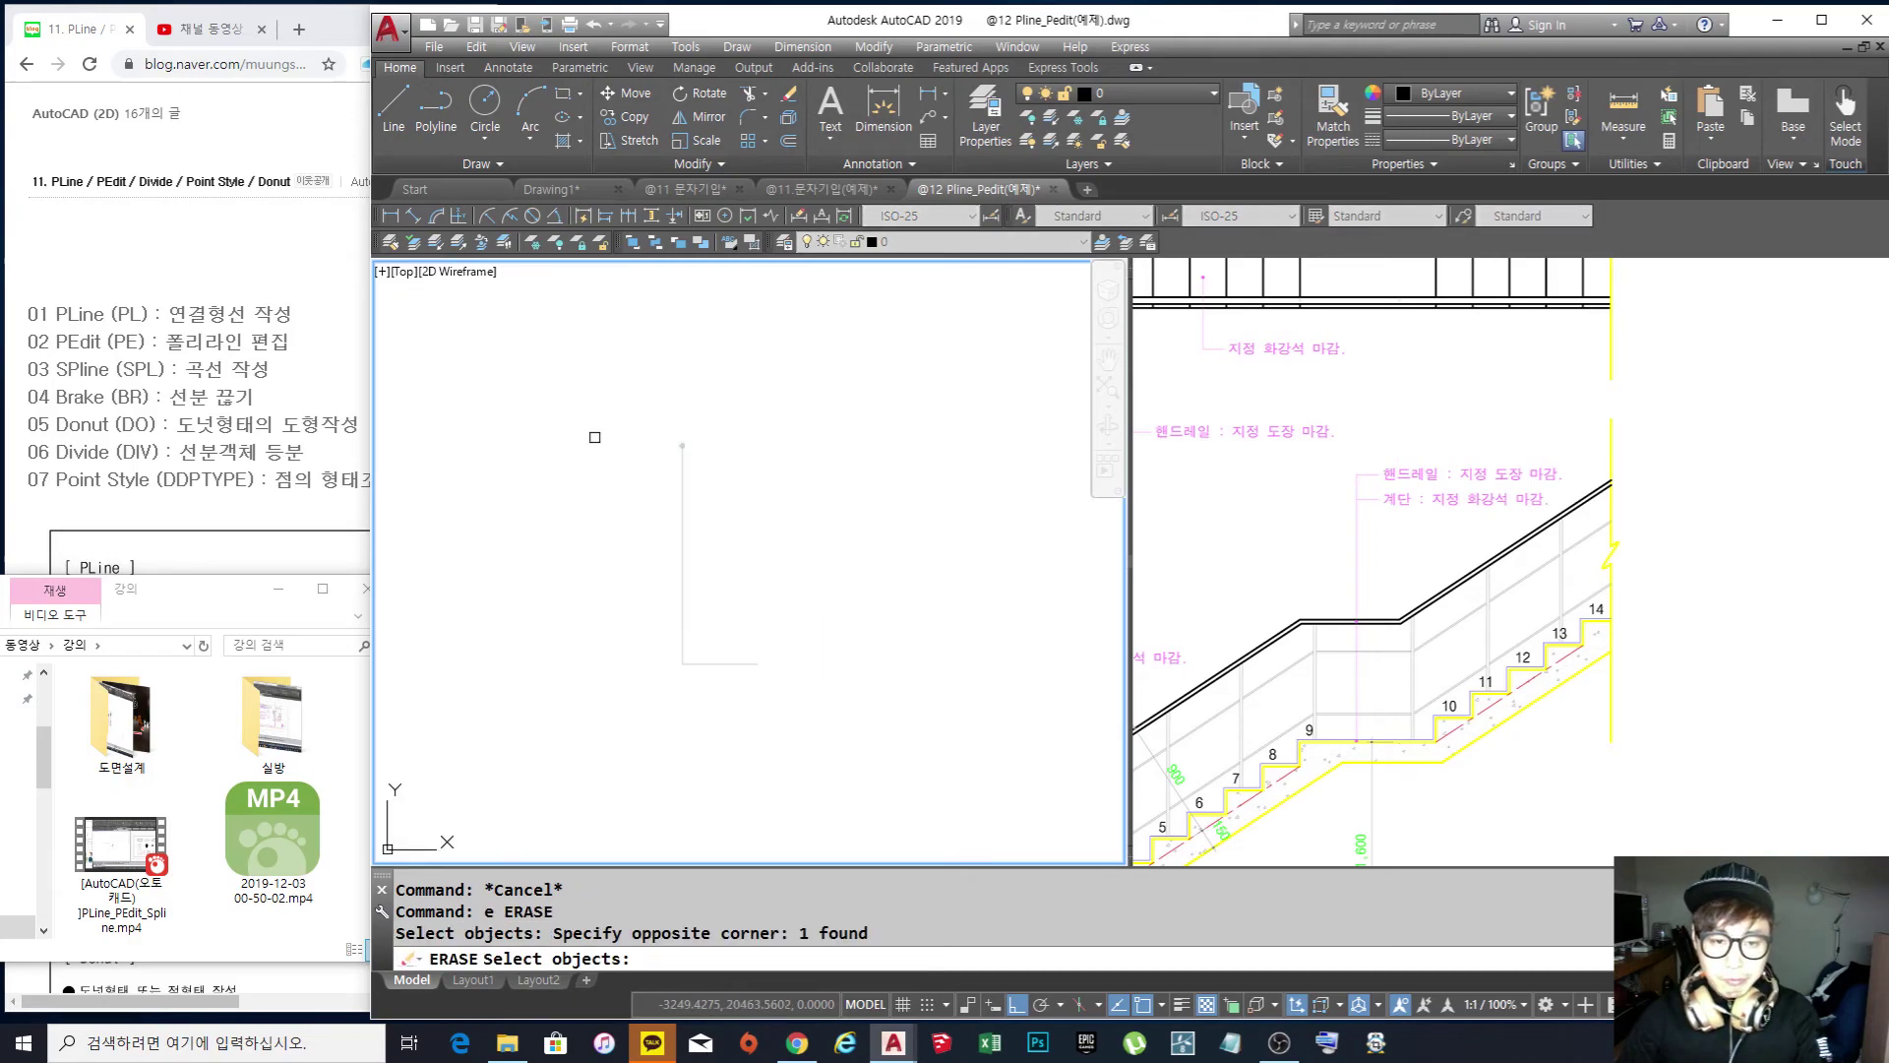
pyautogui.press('space')
# Draw a quick leader running straight up from its dot, with a horizontal tail about 4.5 units long to the right and no text
pyautogui.write('le')
pyautogui.press('space')
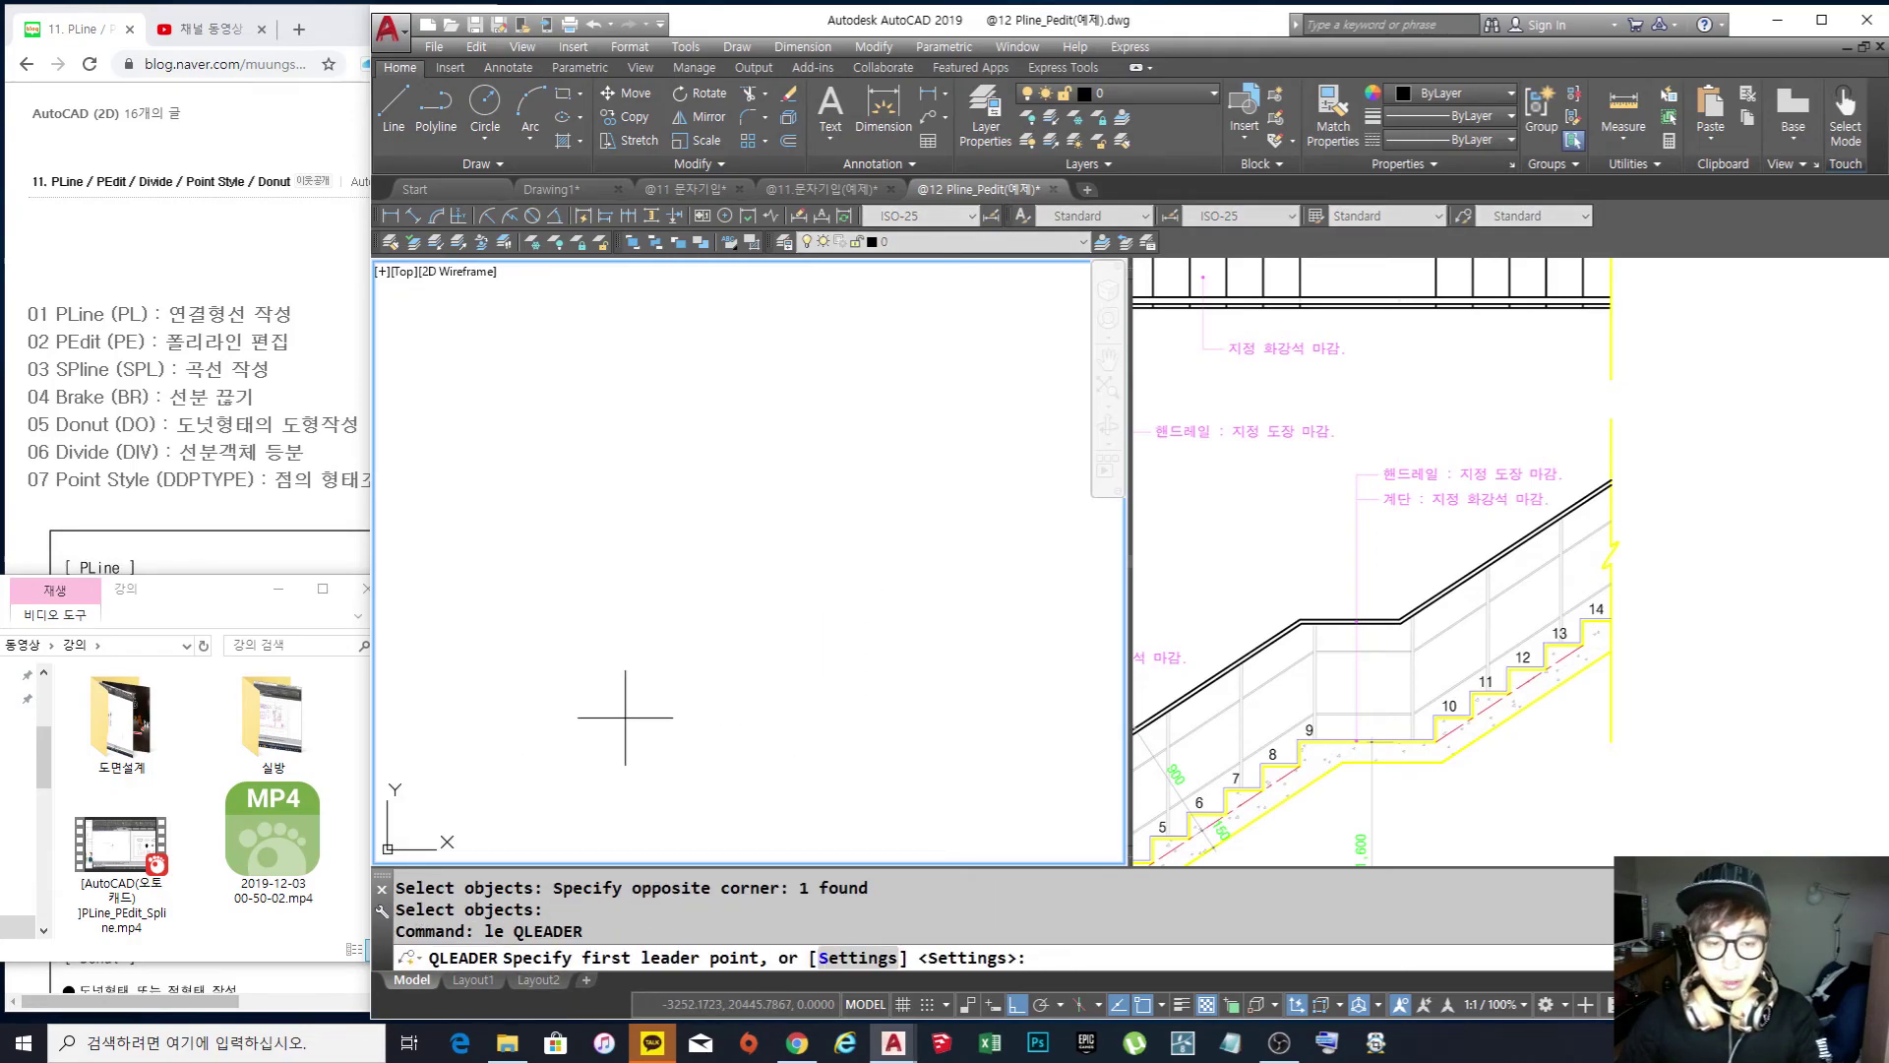
pyautogui.click(655, 717)
pyautogui.click(649, 350)
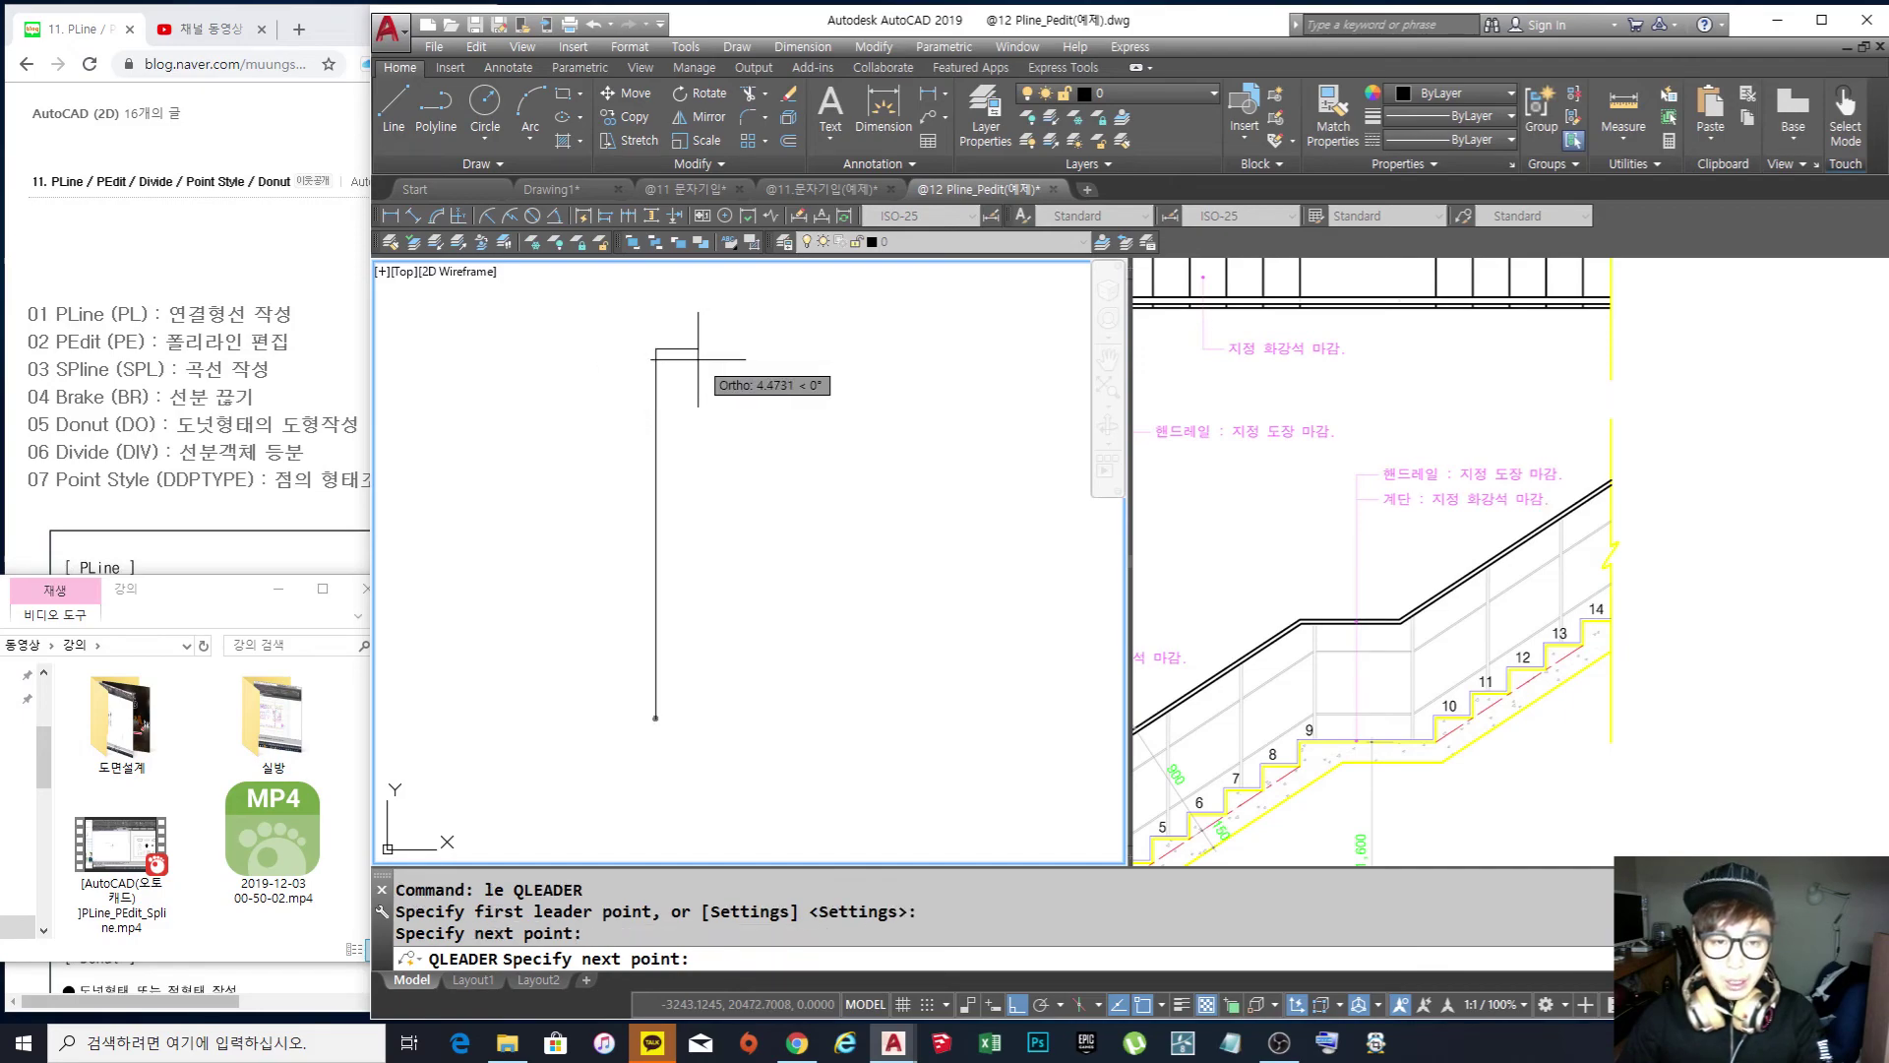
pyautogui.click(698, 349)
pyautogui.press('Escape')
pyautogui.press('Escape')
pyautogui.write('co')
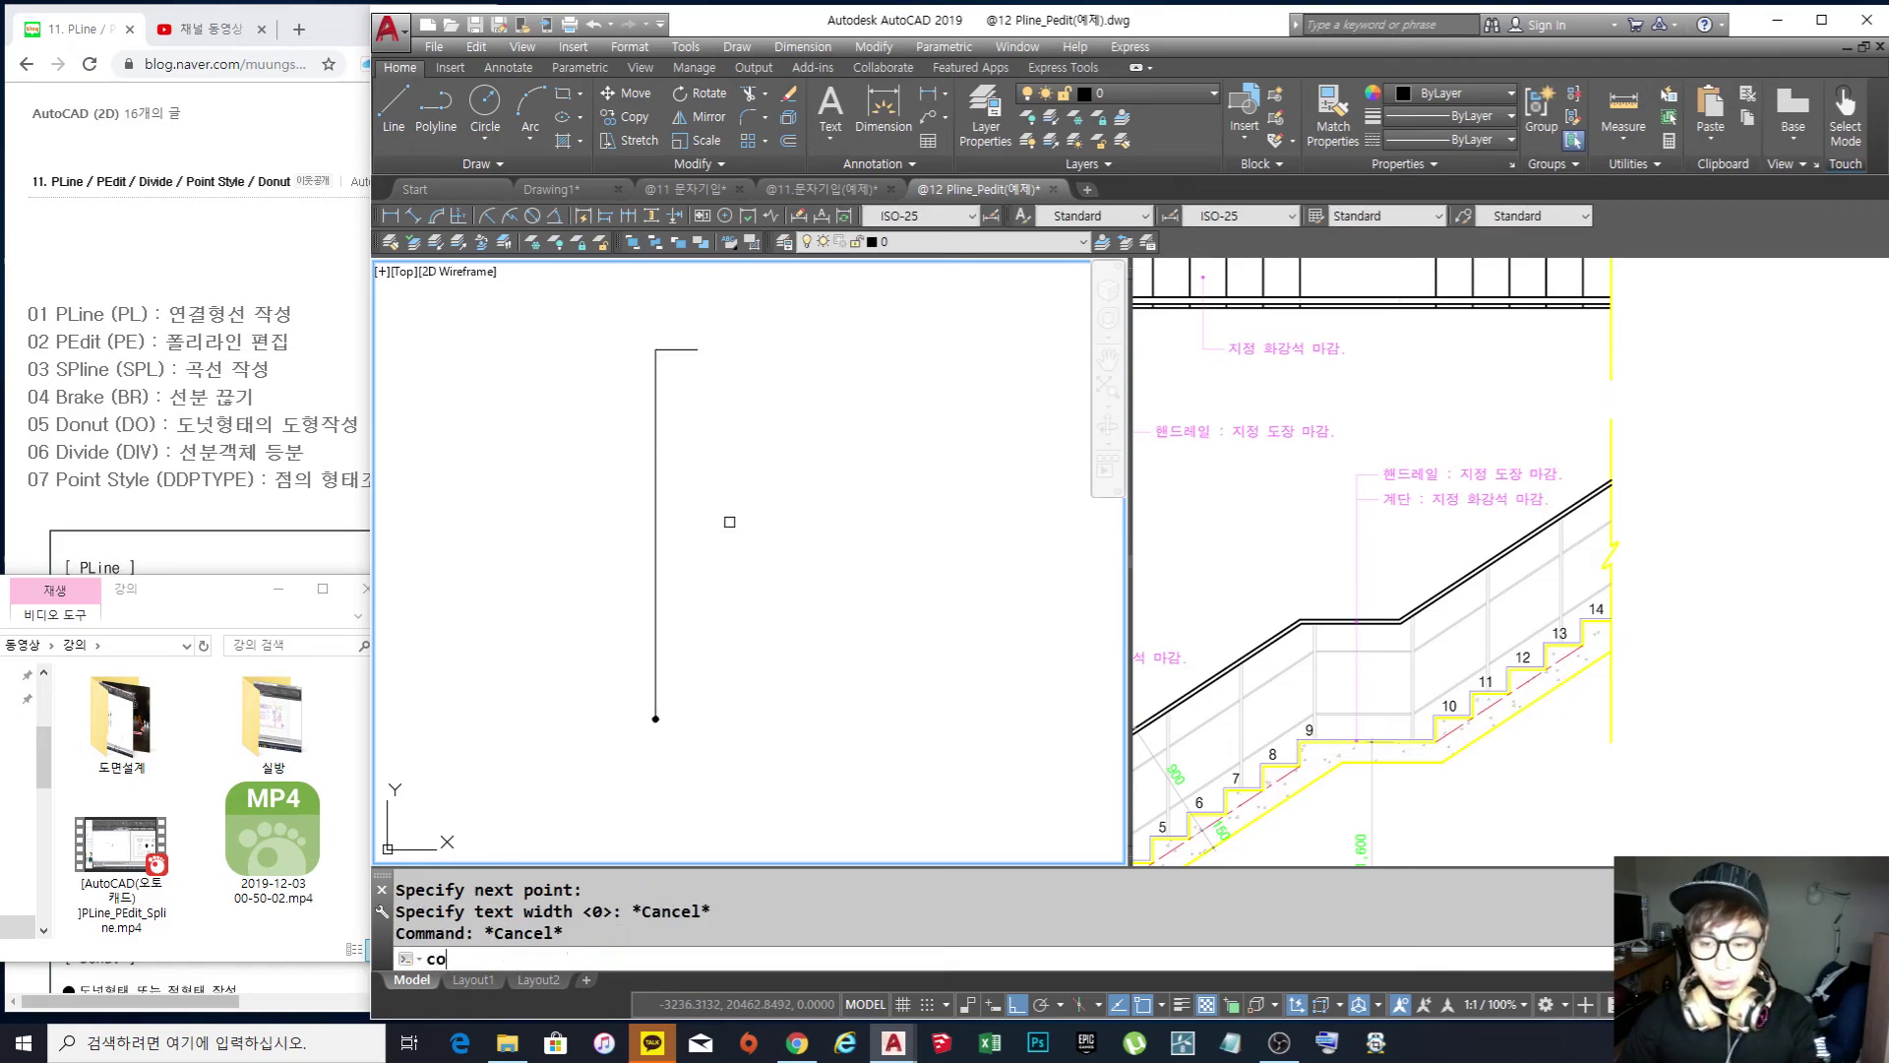
pyautogui.press('space')
pyautogui.click(740, 557)
pyautogui.click(620, 581)
pyautogui.press('space')
pyautogui.click(759, 563)
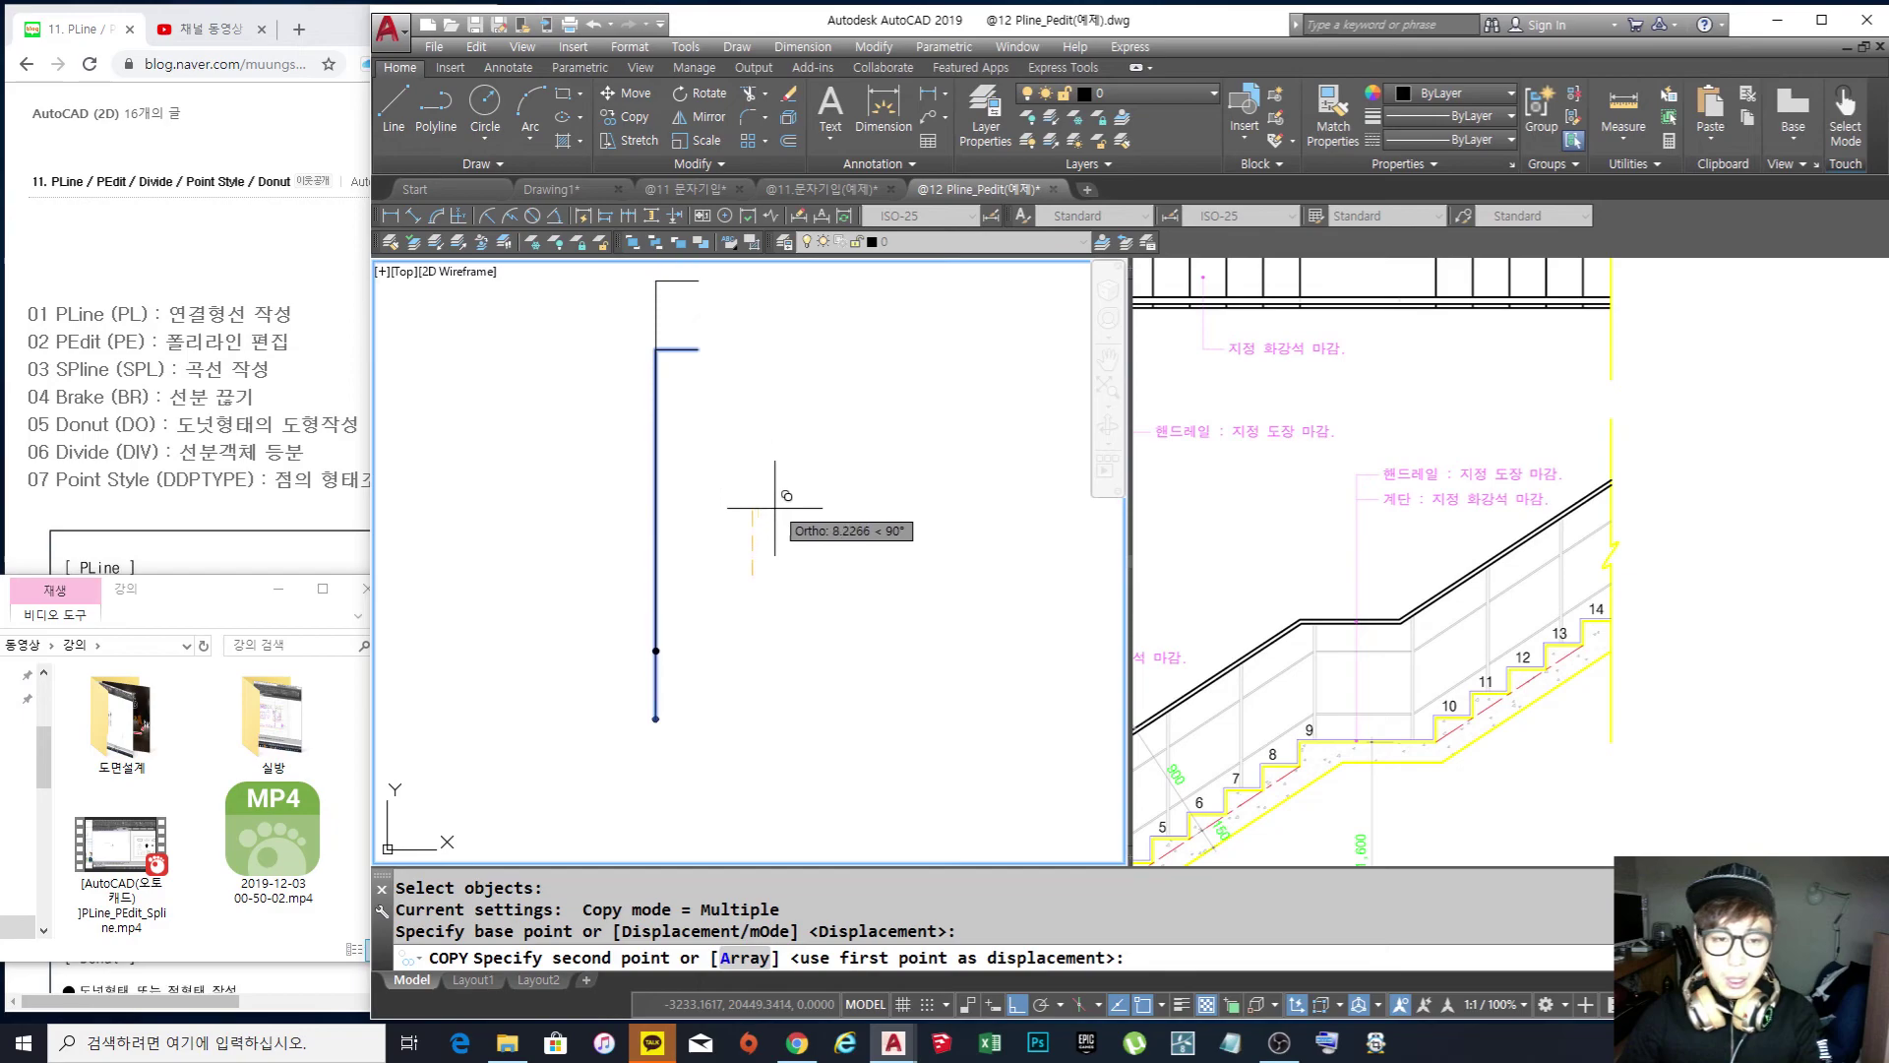
pyautogui.press('Escape')
# Copy the leader a short distance straight up so its tail sits above the original's
pyautogui.press('space')
pyautogui.click(732, 535)
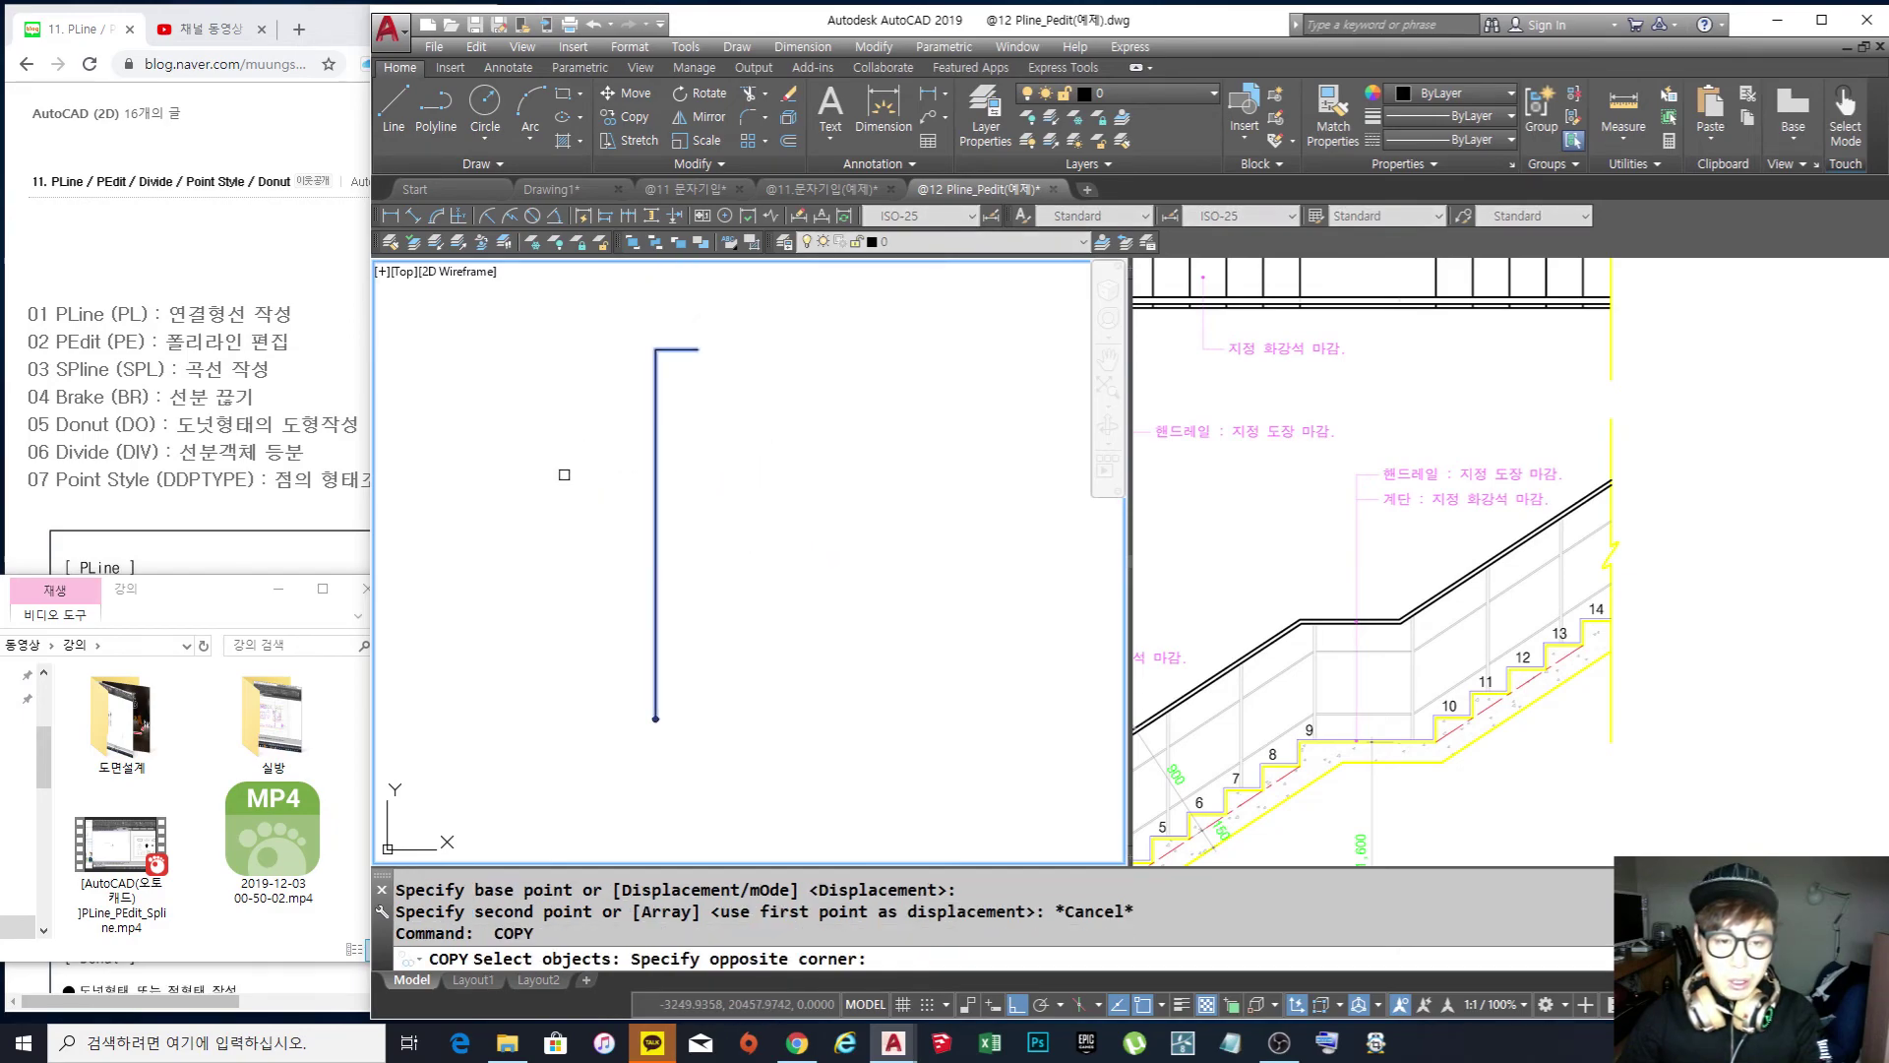
pyautogui.click(565, 473)
pyautogui.press('space')
pyautogui.click(769, 607)
pyautogui.click(780, 537)
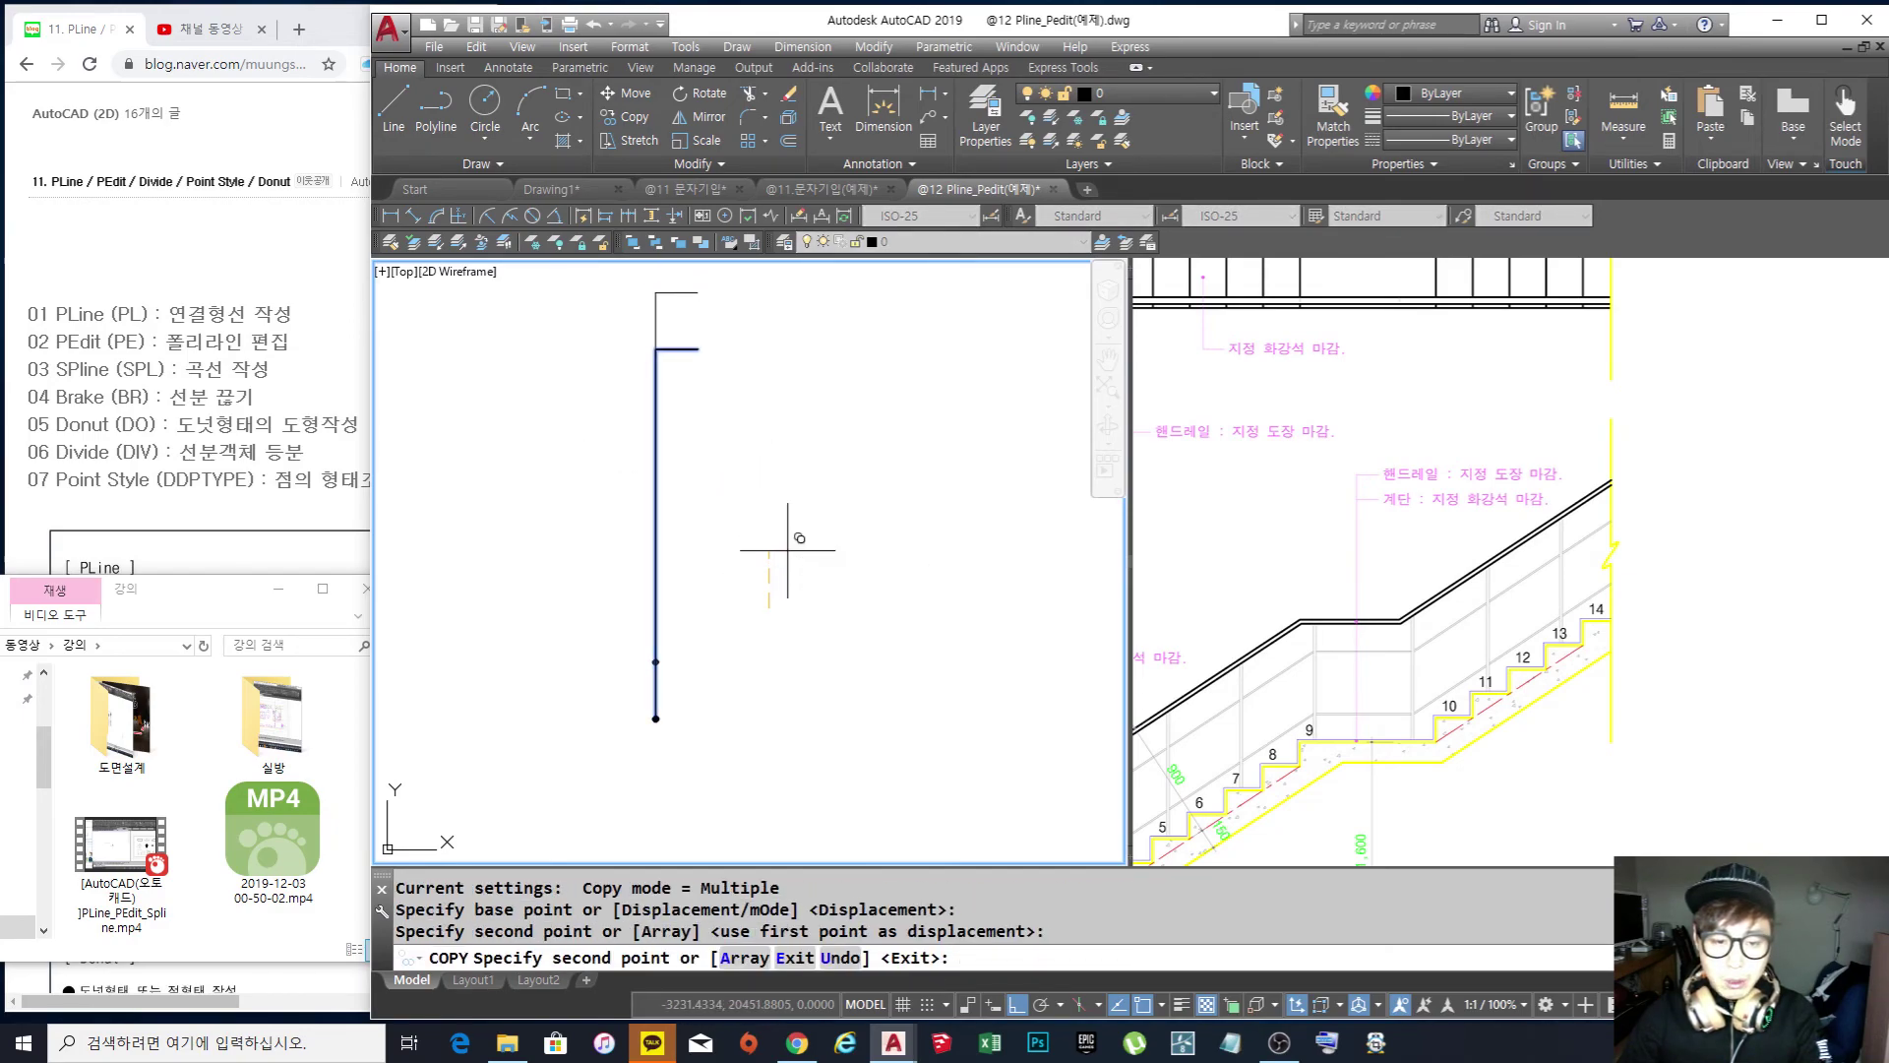
pyautogui.press('Escape')
pyautogui.click(684, 333)
pyautogui.click(636, 306)
pyautogui.press('Escape')
pyautogui.click(700, 360)
pyautogui.press('Escape')
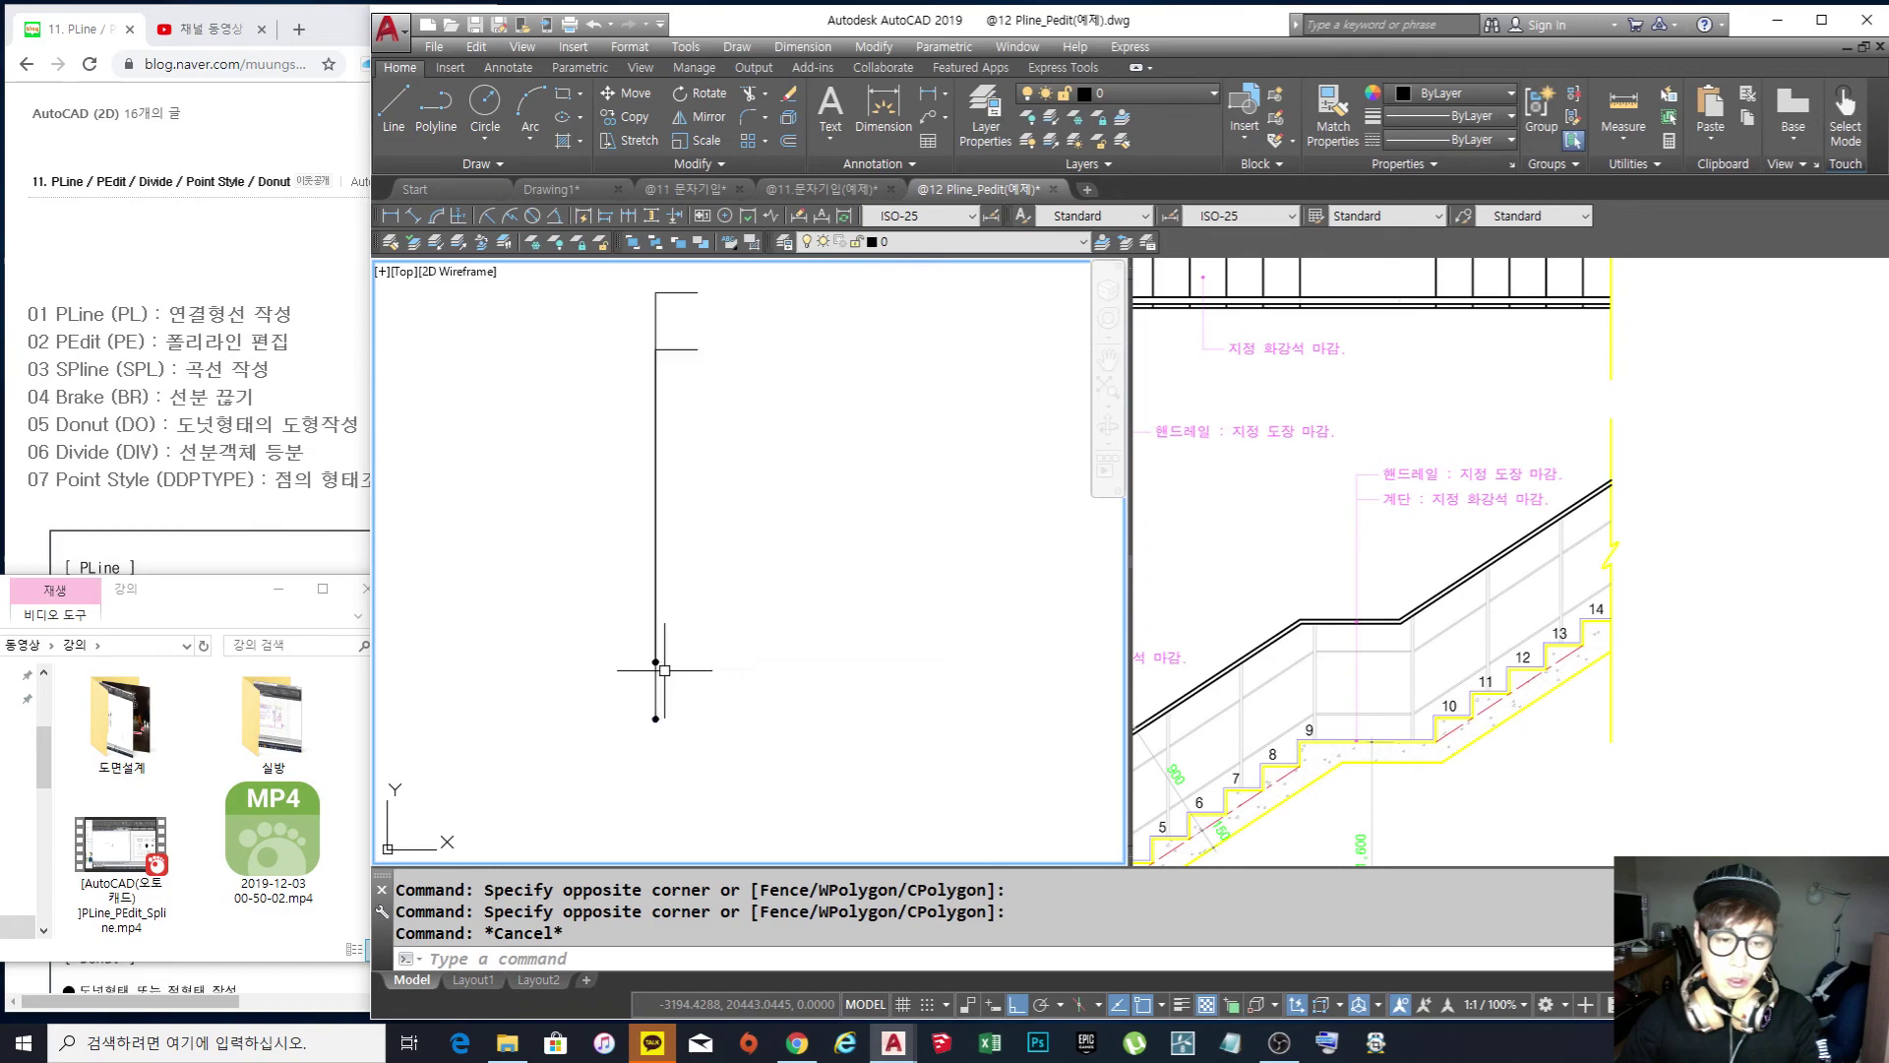
# Stretch the copied leader's dot end upward along the vertical line, to above the middle of the original leader
pyautogui.click(655, 658)
pyautogui.click(655, 661)
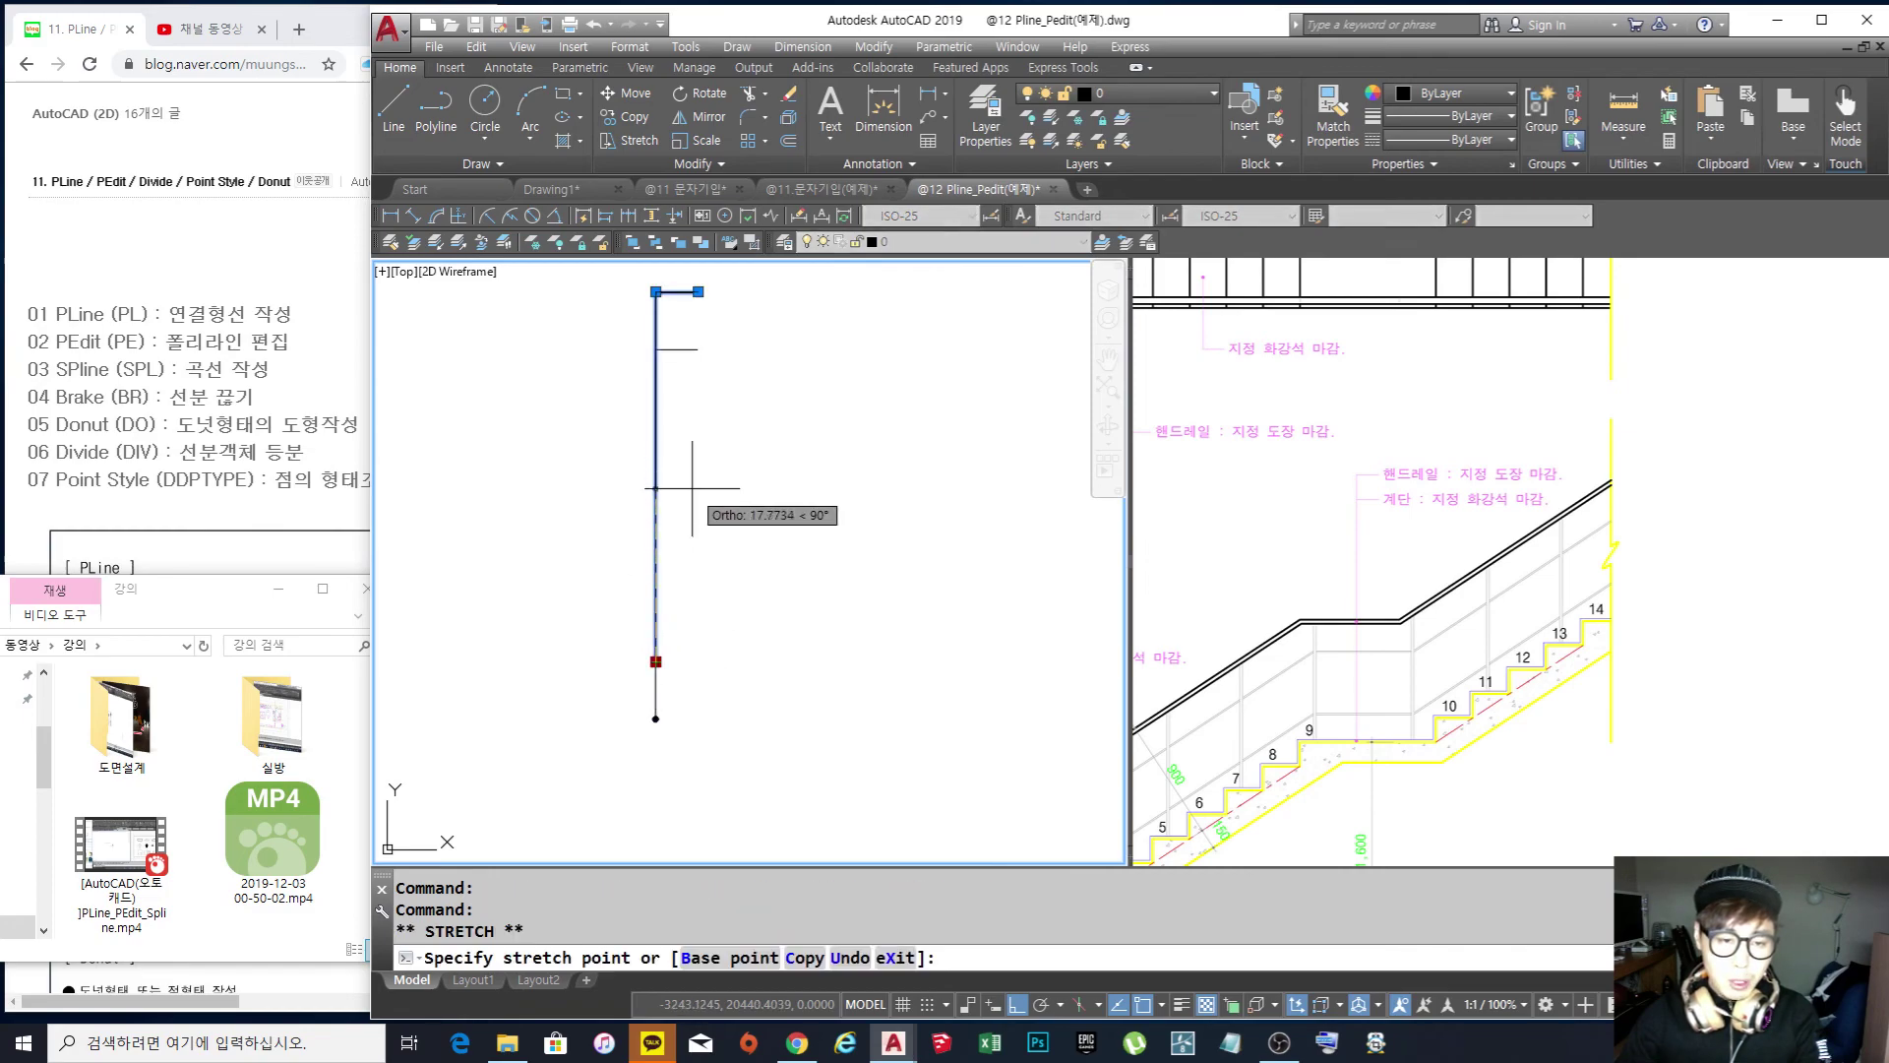
pyautogui.click(656, 503)
pyautogui.press('Escape')
pyautogui.press('Escape')
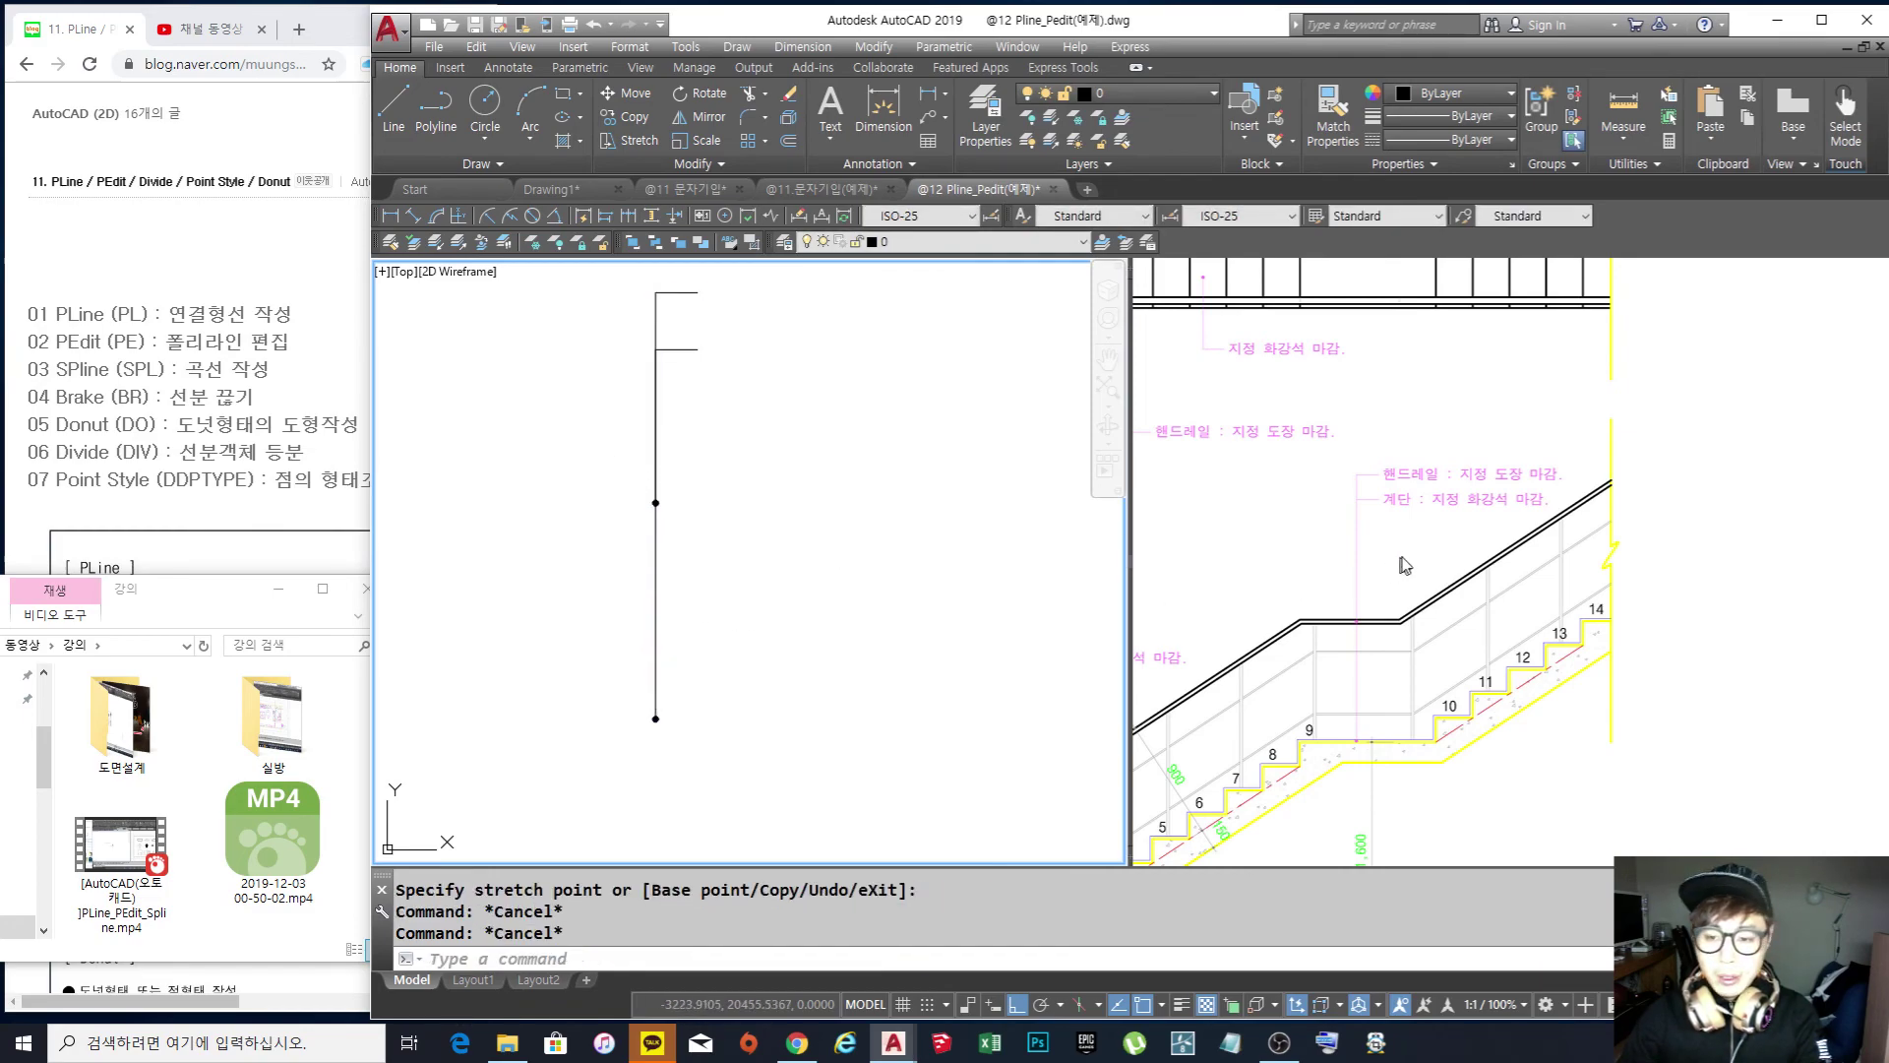
# Review the two overlapping leaders together with the arrow and concentric circles
pyautogui.click(766, 518)
pyautogui.click(732, 473)
pyautogui.scroll(-5, 781, 442)
pyautogui.moveTo(795, 458); pyautogui.dragTo(916, 468, button='middle')
pyautogui.scroll(-2, 916, 469)
pyautogui.scroll(2, 826, 545)
pyautogui.moveTo(889, 544); pyautogui.dragTo(797, 538, button='middle')
pyautogui.scroll(2, 820, 538)
pyautogui.scroll(-2, 821, 538)
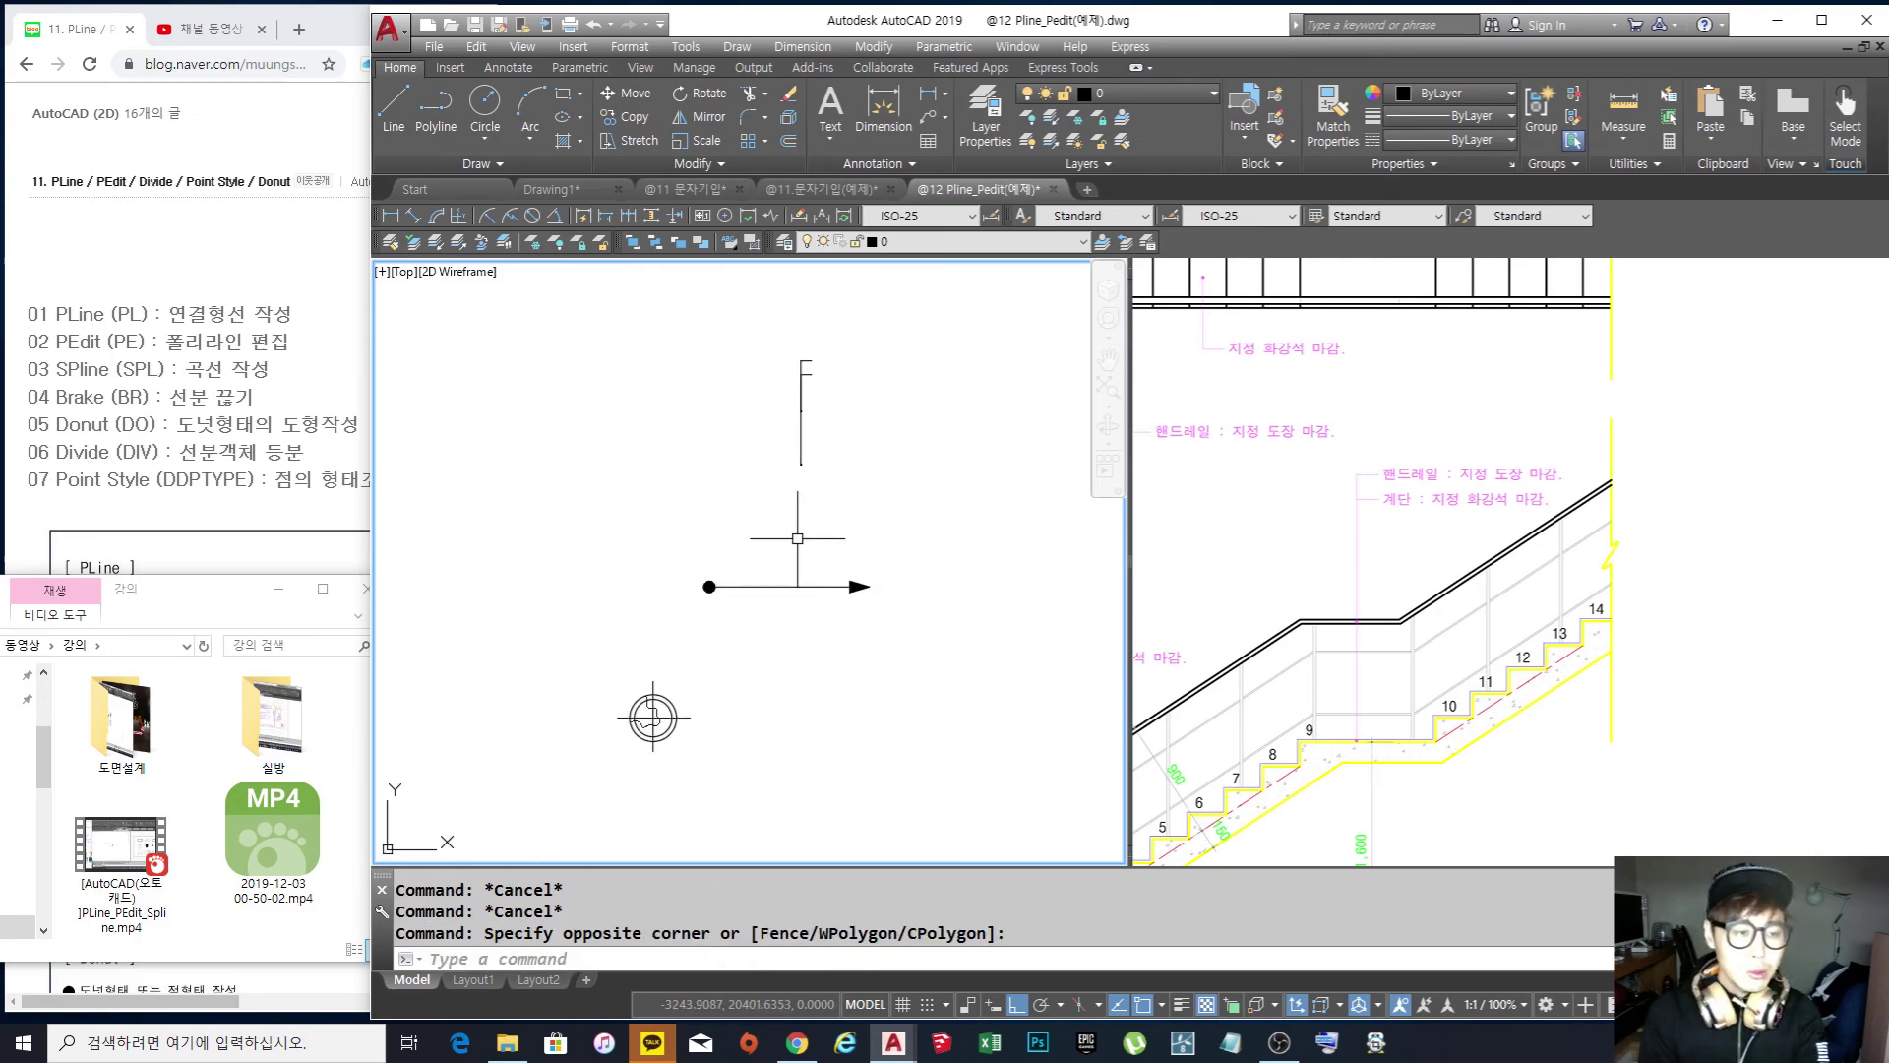